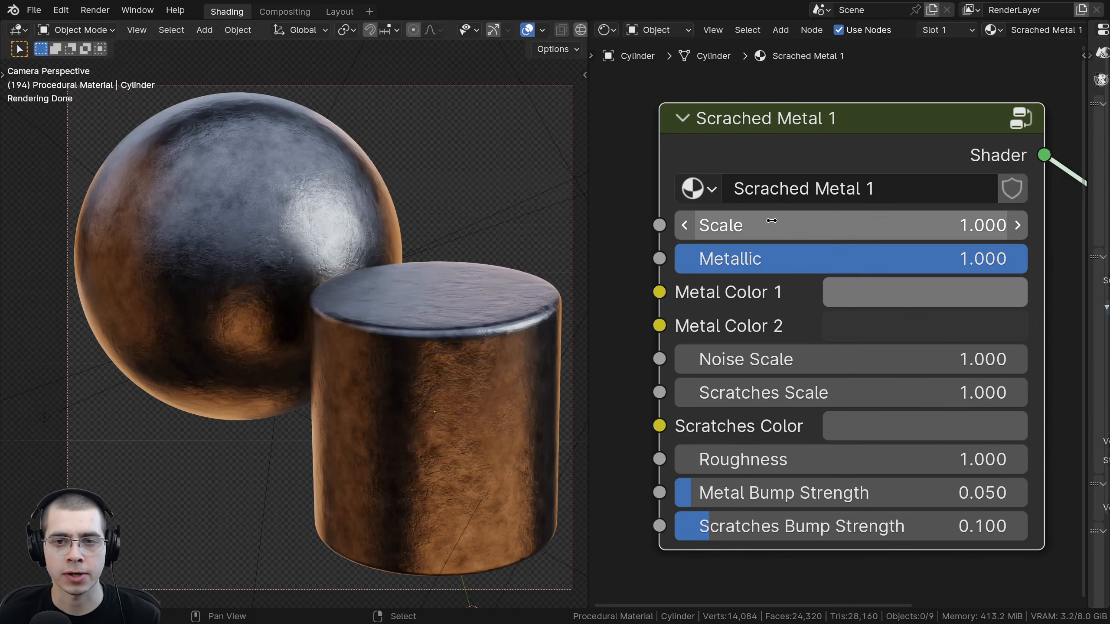
Try out other Scale and Metallic values on the Scrached Metal 1 node group
{"action": "mouse_move", "coordinate": [772, 221]}
{"action": "left_mouse_down"}
{"action": "mouse_move", "coordinate": [811, 221]}
{"action": "mouse_move", "coordinate": [723, 220]}
{"action": "mouse_move", "coordinate": [772, 220]}
{"action": "left_mouse_up"}
{"action": "left_click_drag", "start_coordinate": [738, 263], "coordinate": [388, 263]}
{"action": "right_click", "coordinate": [738, 263]}
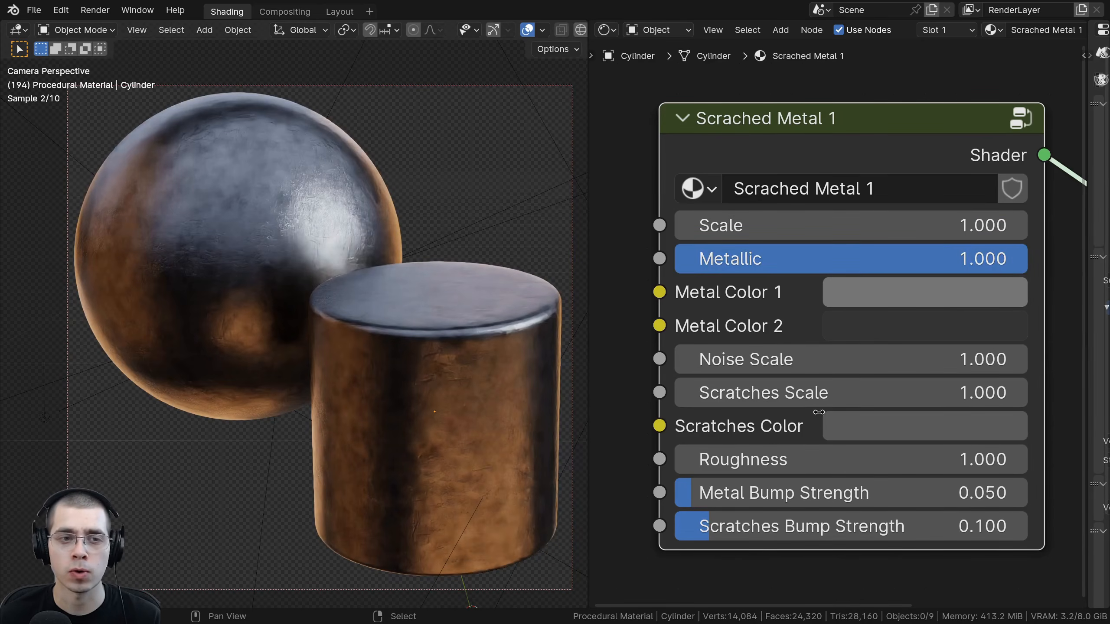
Preview other shades for Metal Color 1 and Metal Color 2 on the node group
{"action": "left_click", "coordinate": [860, 299]}
{"action": "mouse_move", "coordinate": [852, 284]}
{"action": "left_mouse_down"}
{"action": "mouse_move", "coordinate": [857, 213]}
{"action": "mouse_move", "coordinate": [832, 230]}
{"action": "mouse_move", "coordinate": [845, 273]}
{"action": "left_mouse_up"}
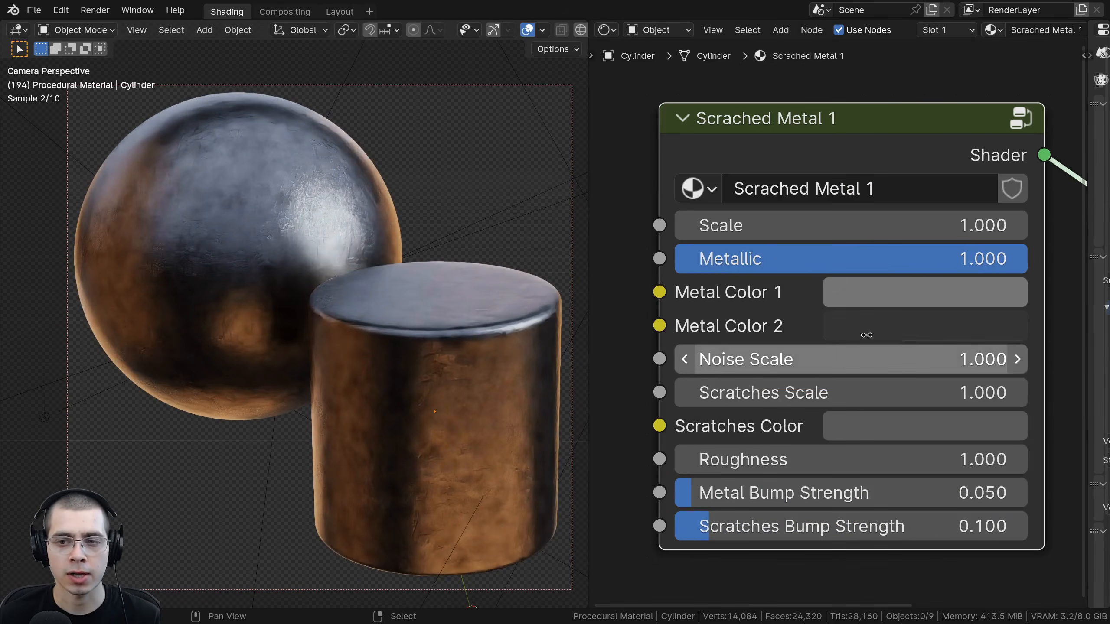
{"action": "left_click", "coordinate": [896, 327]}
{"action": "mouse_move", "coordinate": [805, 146]}
{"action": "left_mouse_down"}
{"action": "mouse_move", "coordinate": [908, 75]}
{"action": "mouse_move", "coordinate": [825, 88]}
{"action": "mouse_move", "coordinate": [842, 160]}
{"action": "left_mouse_up"}
{"action": "scroll", "coordinate": [741, 350], "scroll_direction": "down", "scroll_amount": 1}
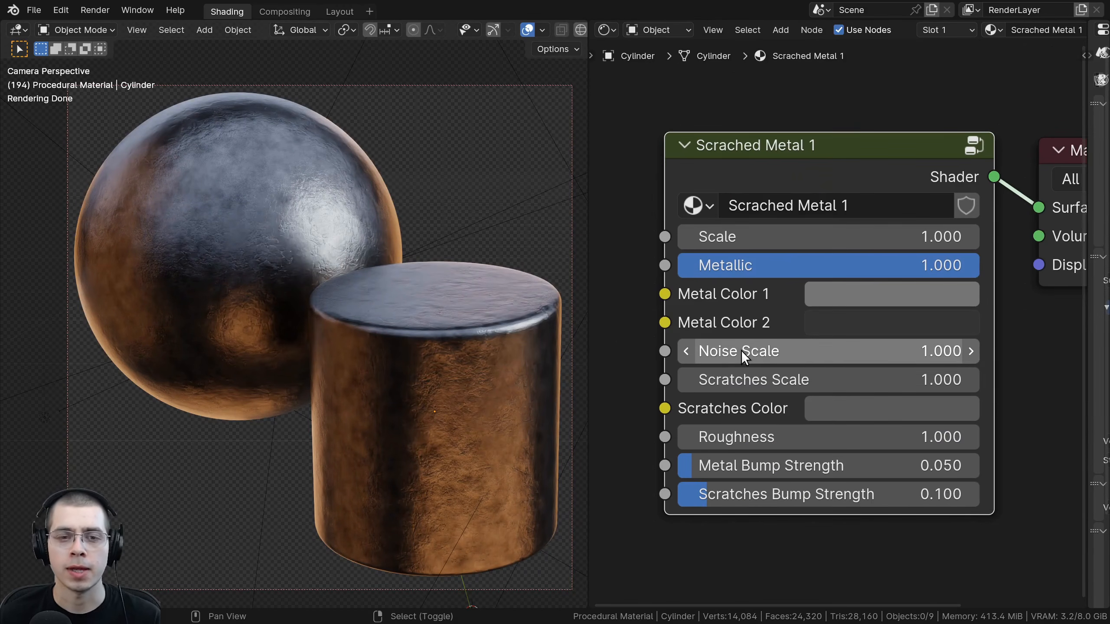
Try other Noise Scale and Scratches Scale values, inspecting the sphere's surface closely in a limited render region
{"action": "left_click_drag", "start_coordinate": [752, 353], "coordinate": [791, 352]}
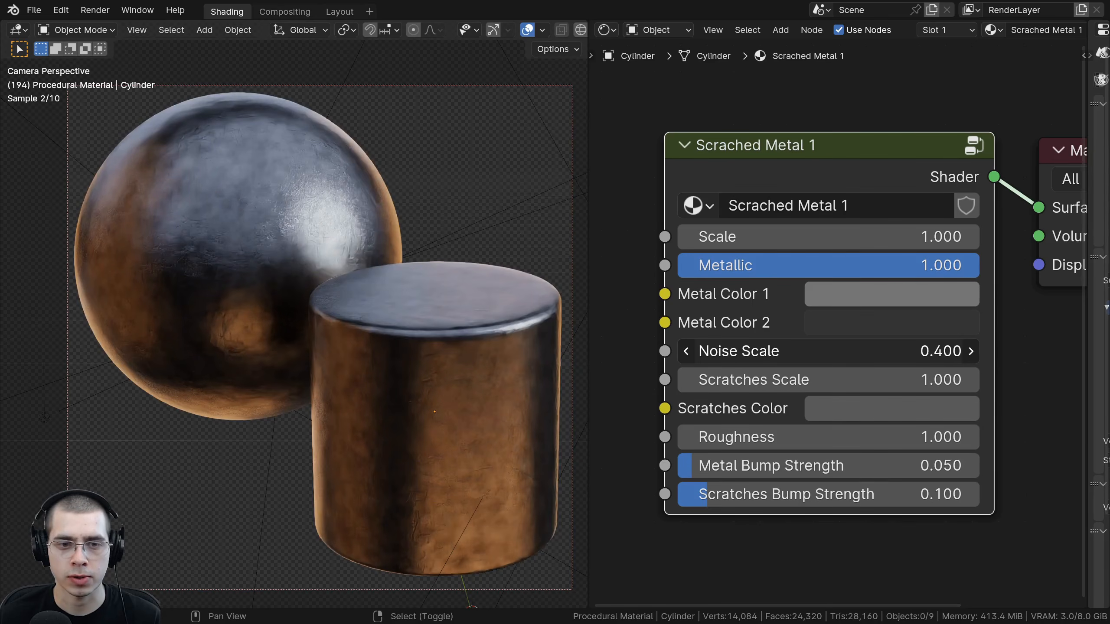
{"action": "key", "text": "Escape"}
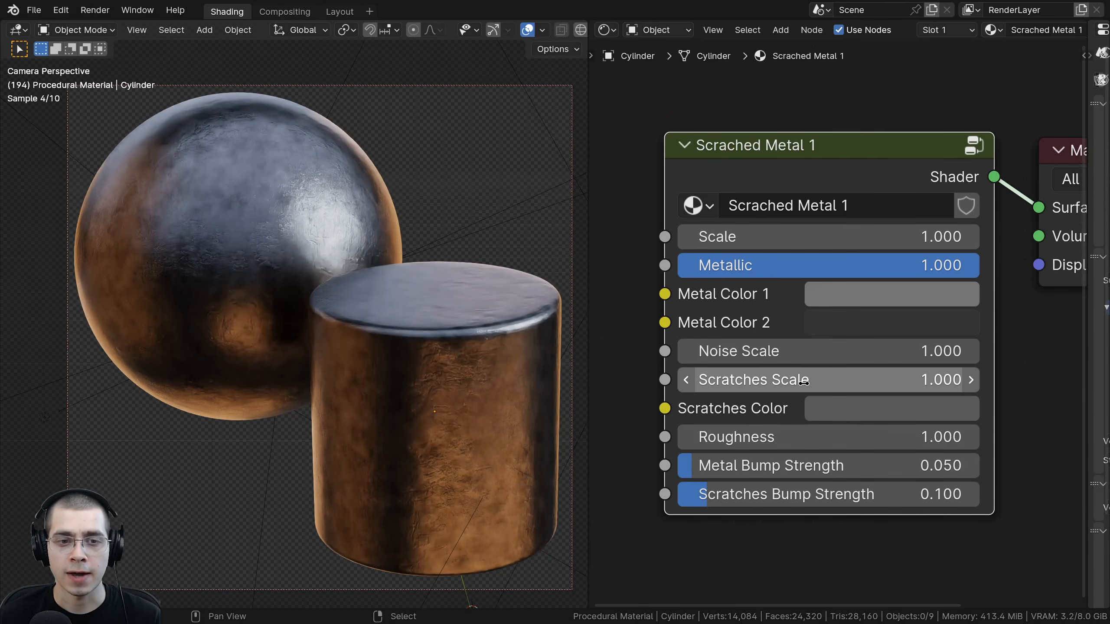
{"action": "key", "text": "ctrl+b"}
{"action": "left_click_drag", "start_coordinate": [263, 176], "coordinate": [353, 262]}
{"action": "scroll", "coordinate": [342, 313], "scroll_direction": "up", "scroll_amount": 5}
{"action": "scroll", "coordinate": [328, 347], "scroll_direction": "down", "scroll_amount": 1}
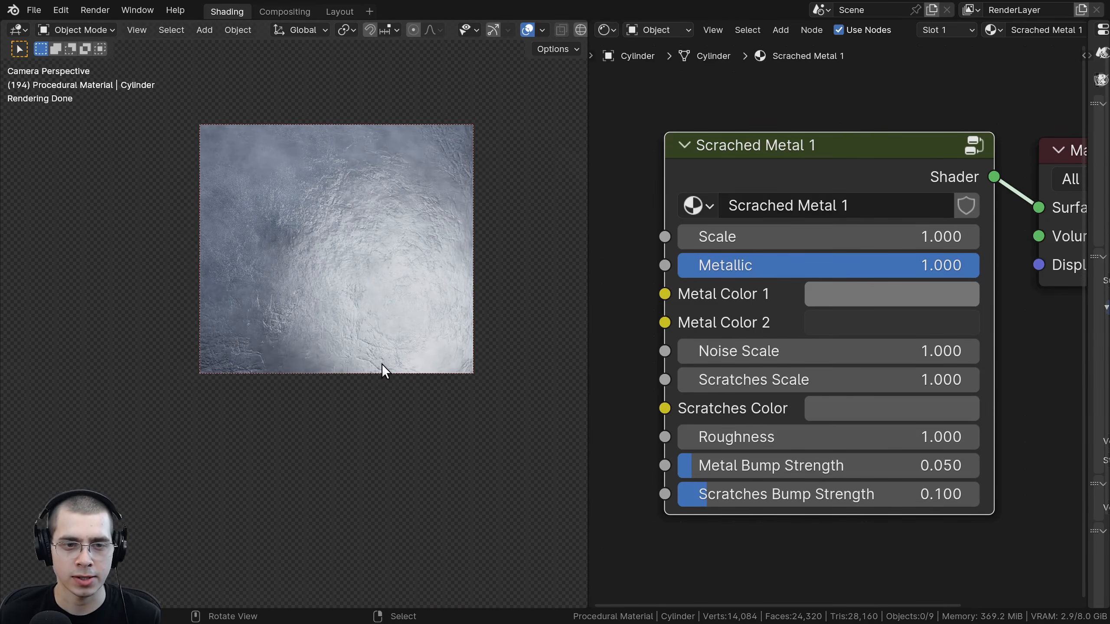
{"action": "scroll", "coordinate": [382, 371], "scroll_direction": "up", "scroll_amount": 1}
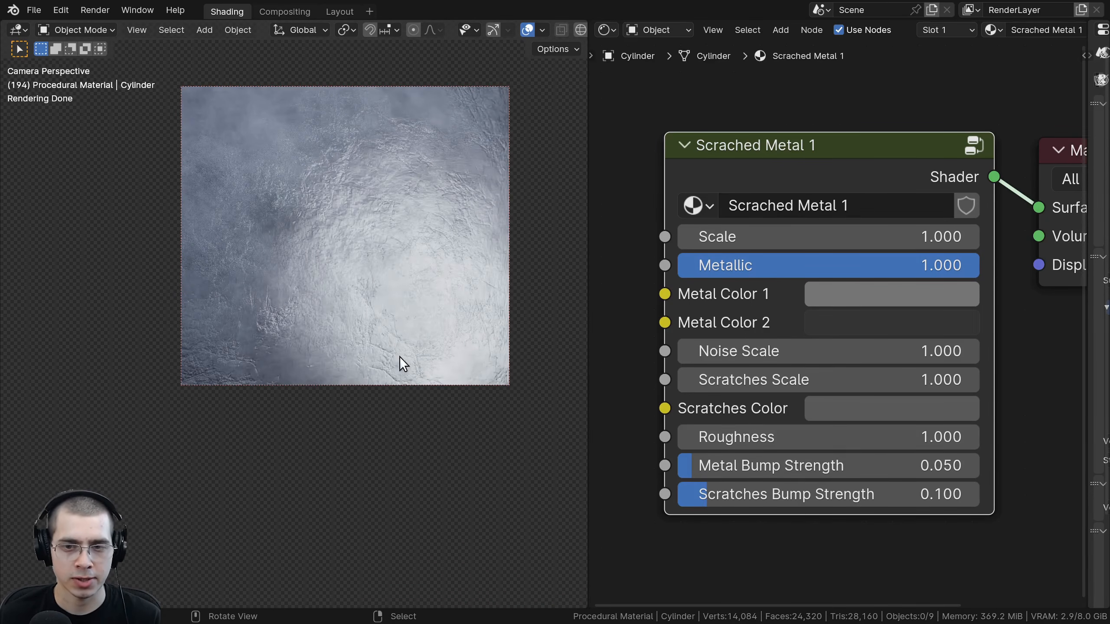
{"action": "mouse_move", "coordinate": [767, 380]}
{"action": "left_mouse_down"}
{"action": "mouse_move", "coordinate": [784, 381]}
{"action": "mouse_move", "coordinate": [763, 381]}
{"action": "left_mouse_up"}
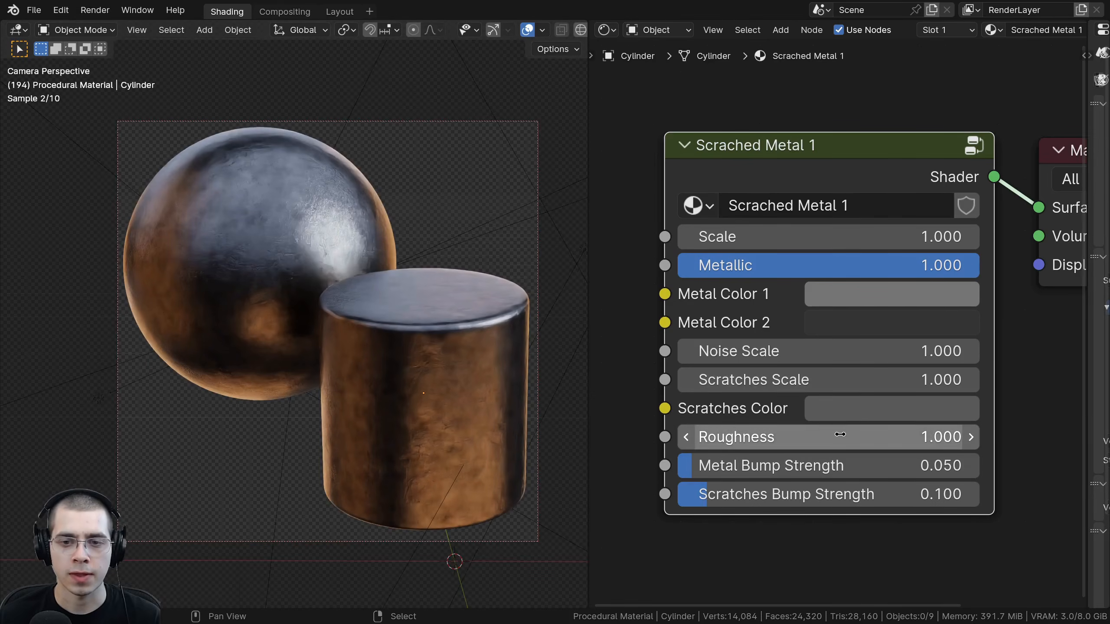
Preview the Scratches Color at full white, then return its brightness value to 0.100
{"action": "left_click", "coordinate": [816, 404]}
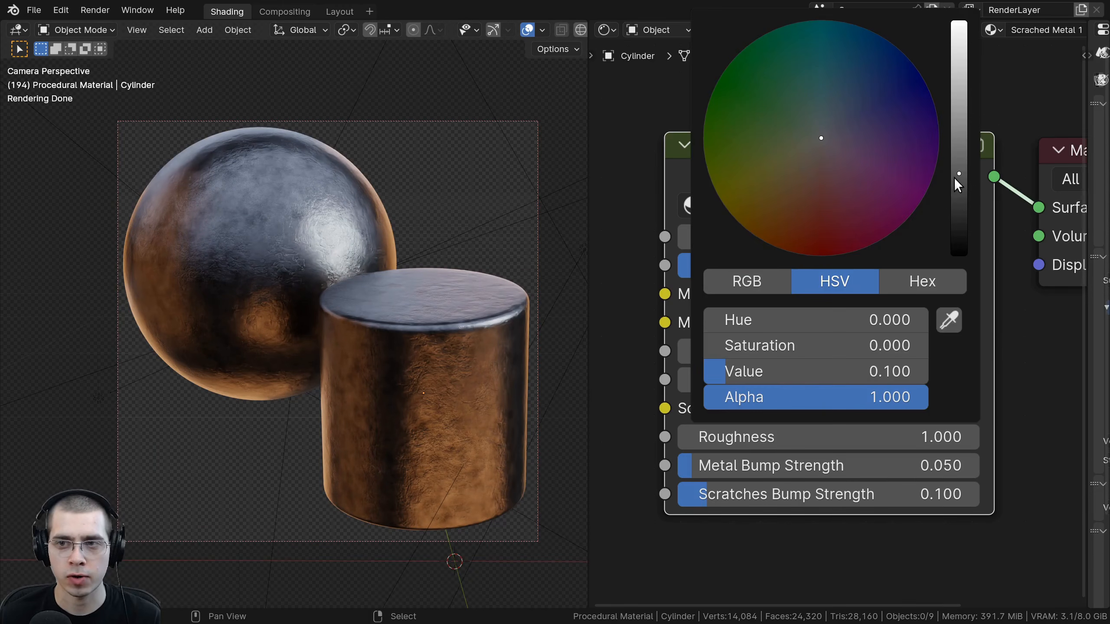
{"action": "left_click_drag", "start_coordinate": [955, 177], "coordinate": [959, 21]}
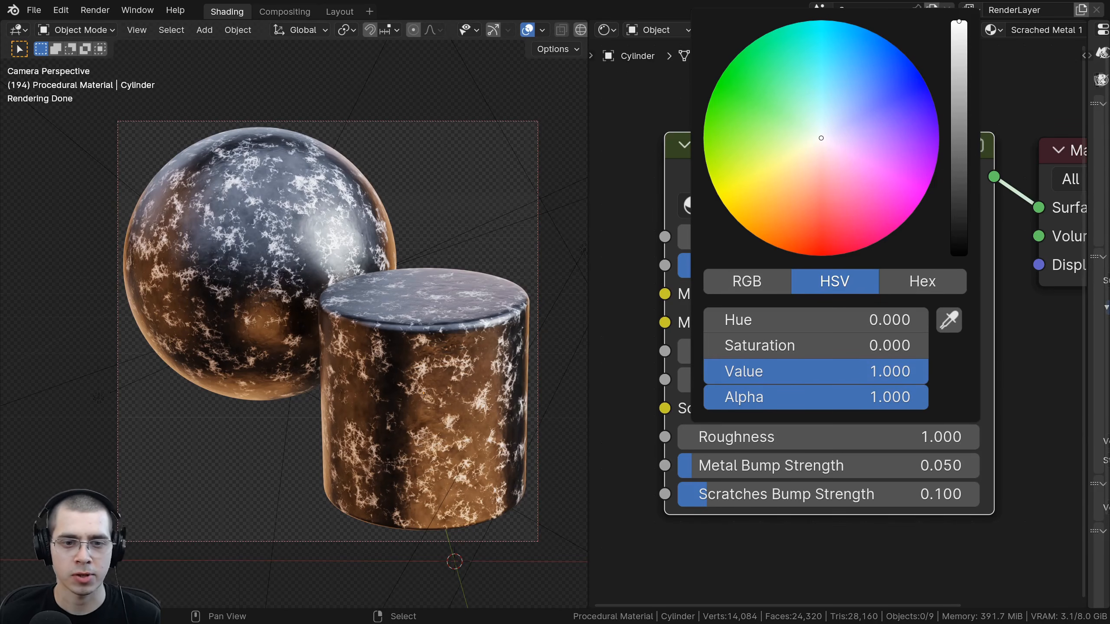
{"action": "left_click_drag", "start_coordinate": [959, 21], "coordinate": [959, 149]}
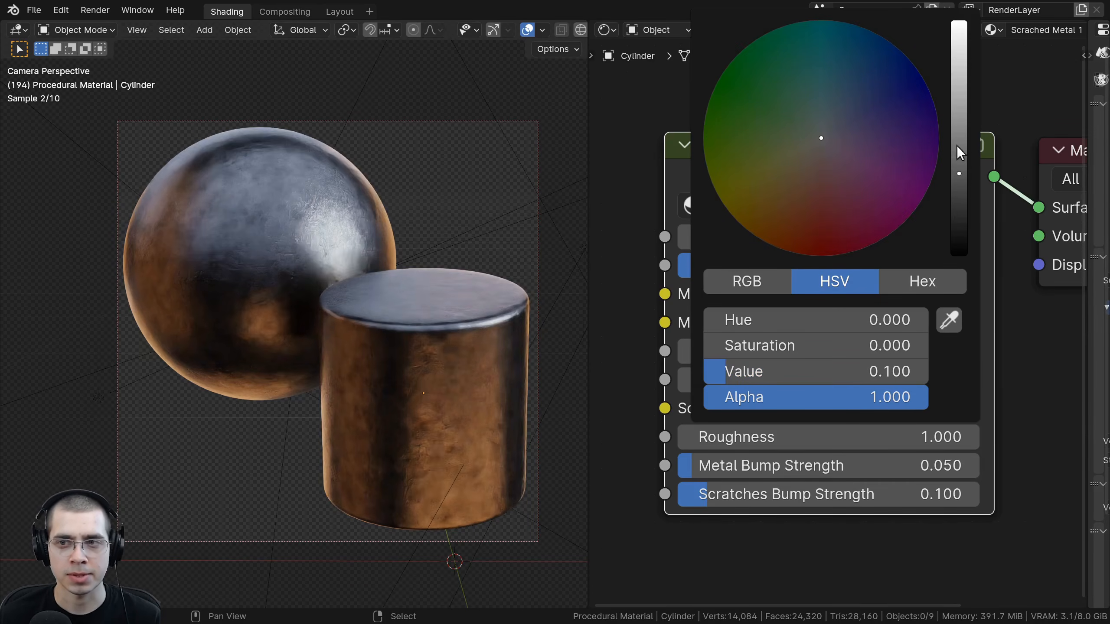
Try out other Roughness, Metal Bump Strength and Scratches Bump Strength values on the node group
{"action": "left_click_drag", "start_coordinate": [750, 439], "coordinate": [894, 439]}
{"action": "key", "text": "Escape"}
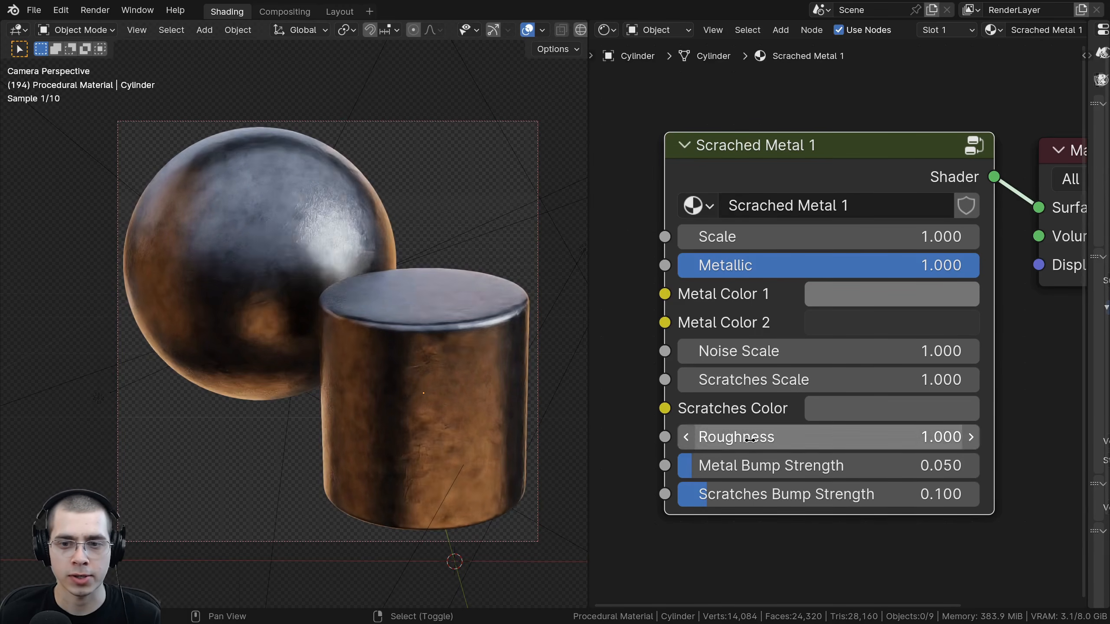
{"action": "left_click_drag", "start_coordinate": [752, 465], "coordinate": [791, 465]}
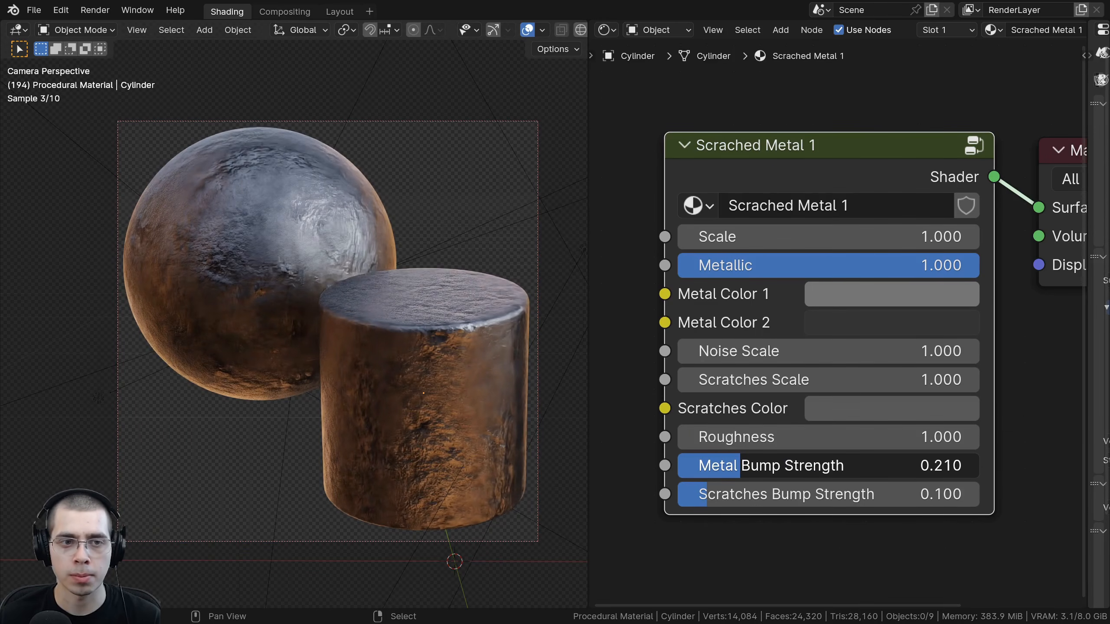
{"action": "key", "text": "Escape"}
{"action": "left_click_drag", "start_coordinate": [728, 496], "coordinate": [801, 496]}
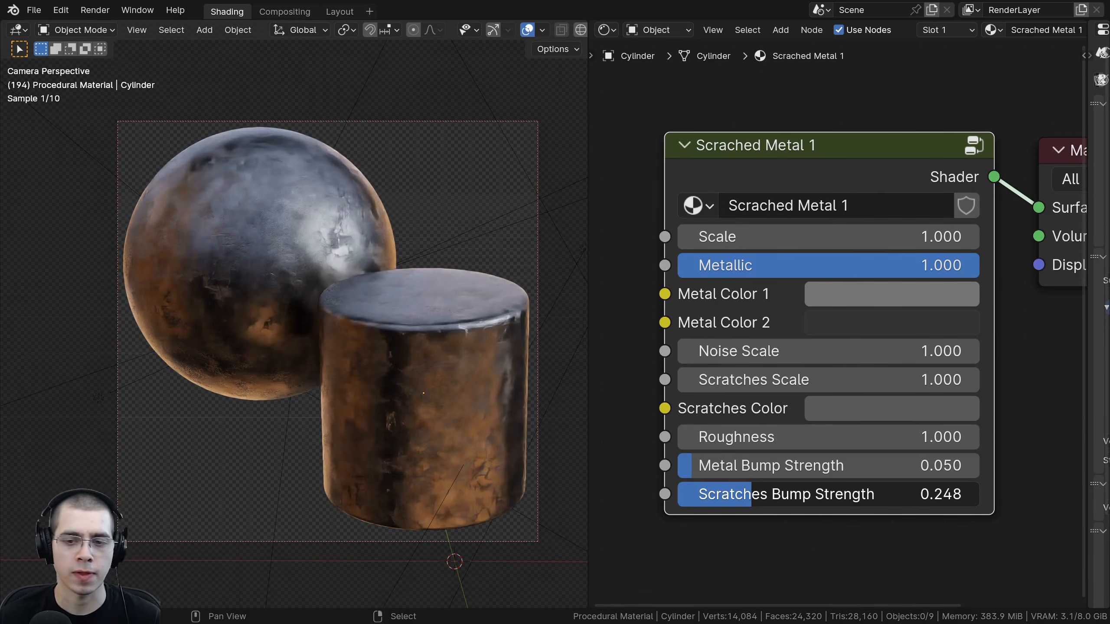
{"action": "key", "text": "Escape"}
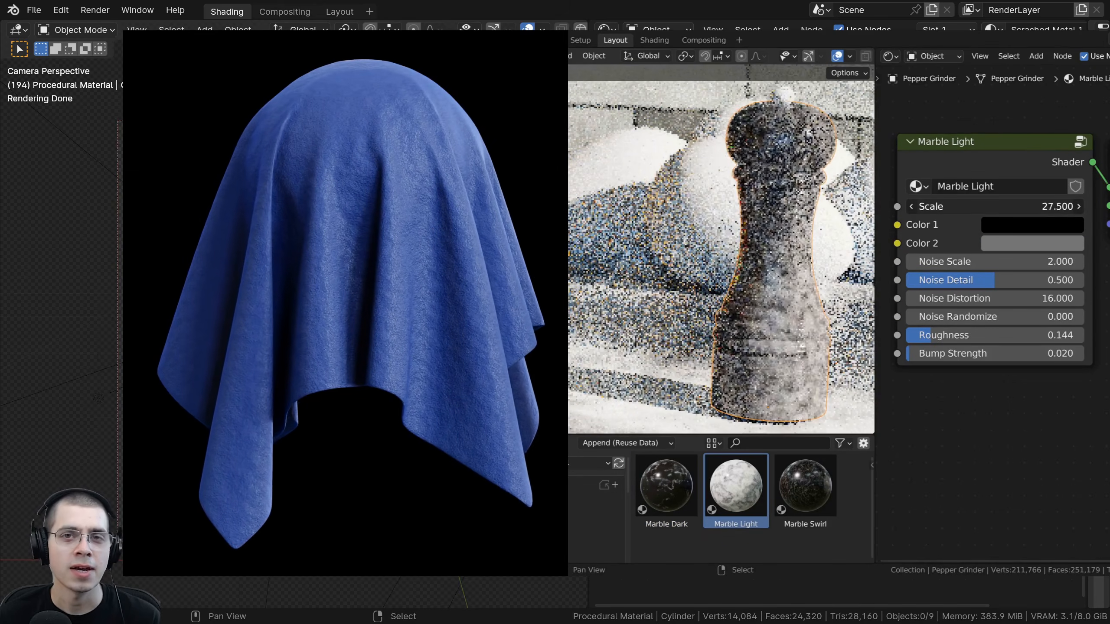
{"action": "left_click_drag", "start_coordinate": [805, 485], "coordinate": [777, 348]}
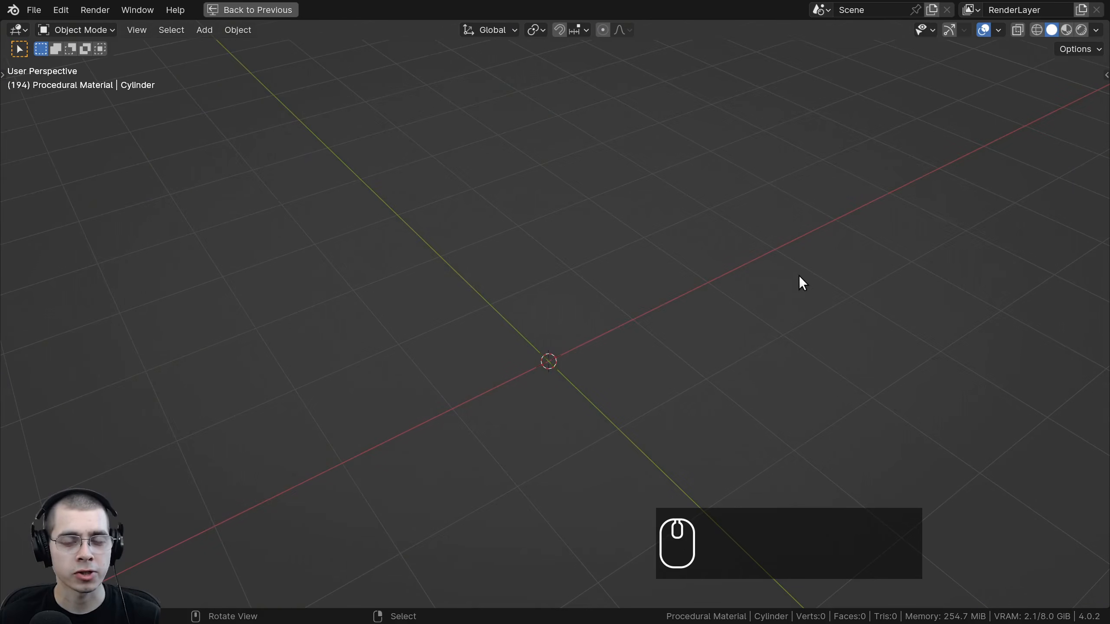
Add an ico sphere at the origin of the empty scene with 6 subdivisions
{"action": "mouse_move", "coordinate": [777, 311]}
{"action": "middle_mouse_down"}
{"action": "mouse_move", "coordinate": [744, 326]}
{"action": "mouse_move", "coordinate": [723, 311]}
{"action": "mouse_move", "coordinate": [768, 318]}
{"action": "middle_mouse_up"}
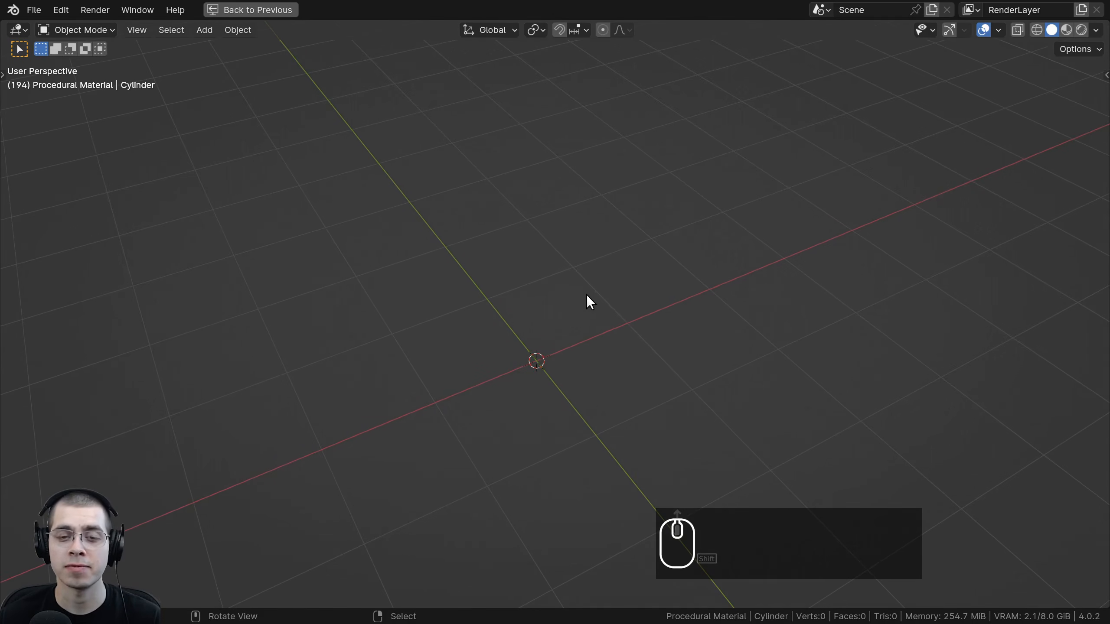
{"action": "scroll", "coordinate": [520, 193], "scroll_direction": "down", "scroll_amount": 3, "text": "shift"}
{"action": "key", "text": "shift+a"}
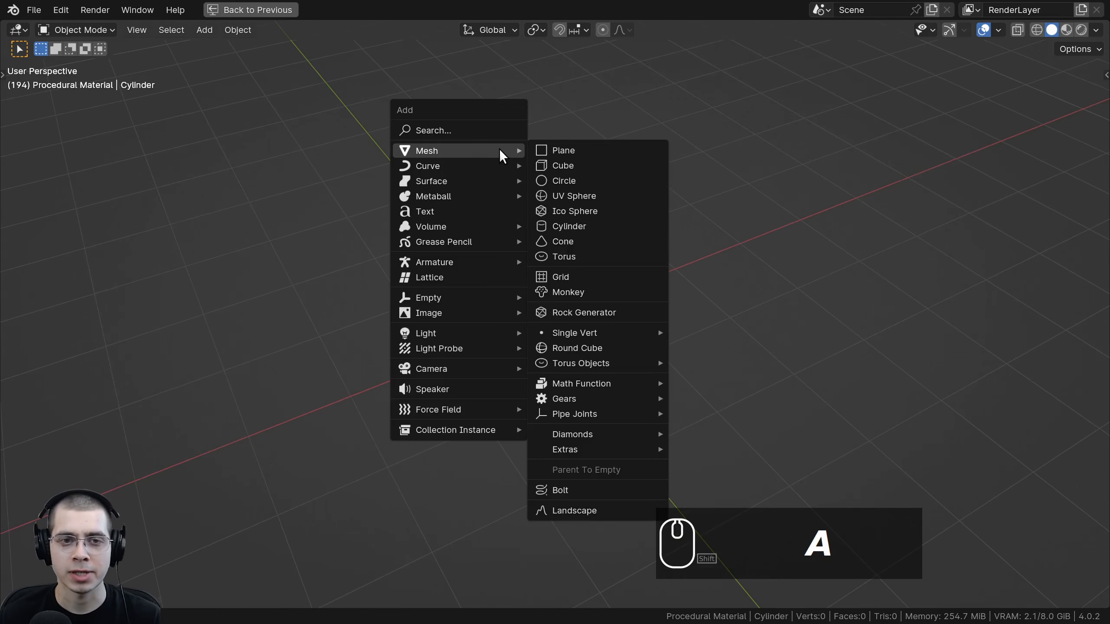
{"action": "left_click", "coordinate": [576, 212]}
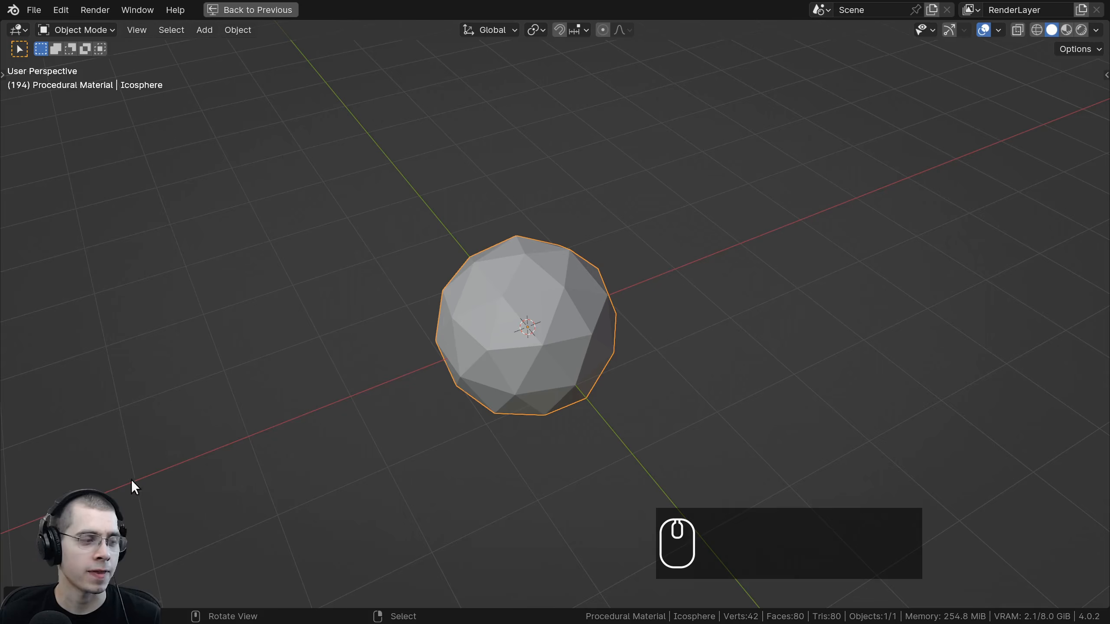
{"action": "left_click", "coordinate": [24, 586]}
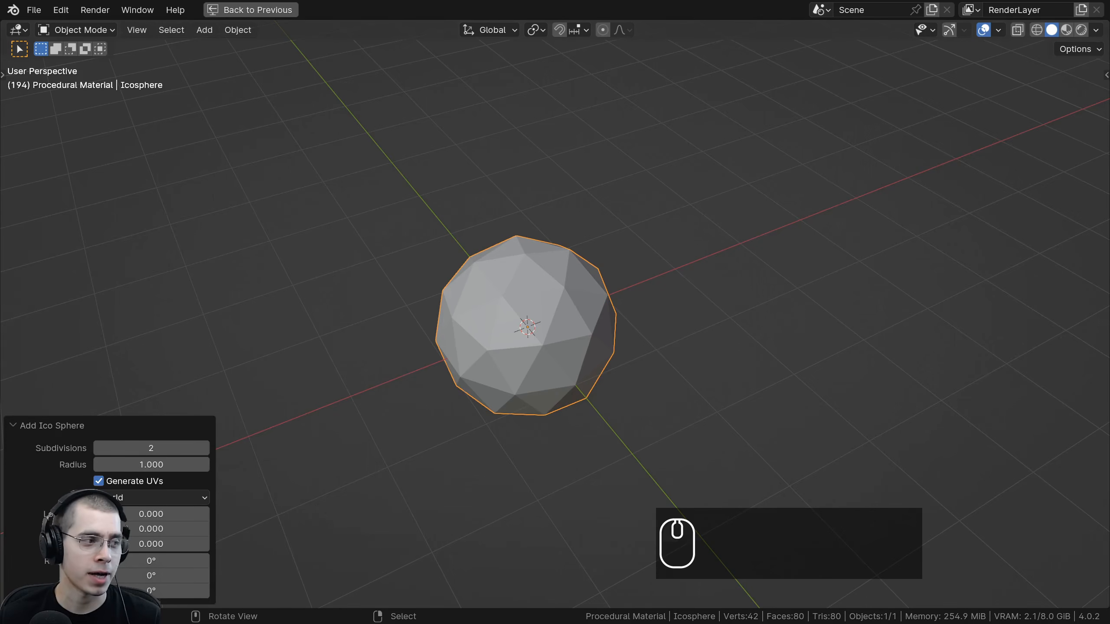
{"action": "left_click", "coordinate": [38, 418]}
{"action": "left_click", "coordinate": [33, 579]}
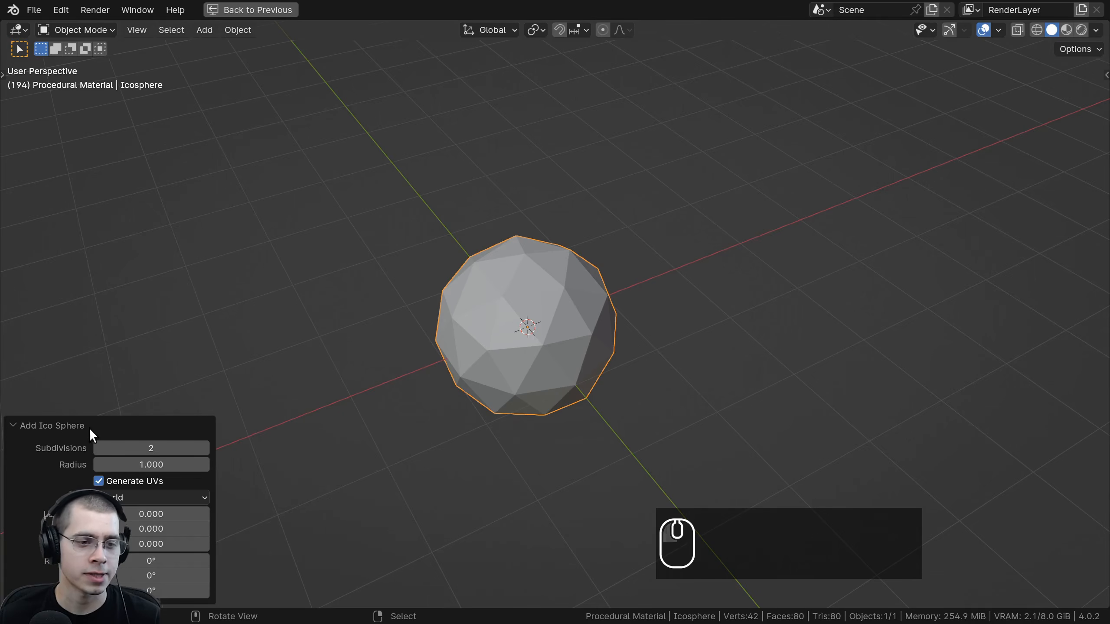
{"action": "left_click", "coordinate": [151, 449]}
{"action": "type", "text": "6"}
{"action": "key", "text": "Return"}
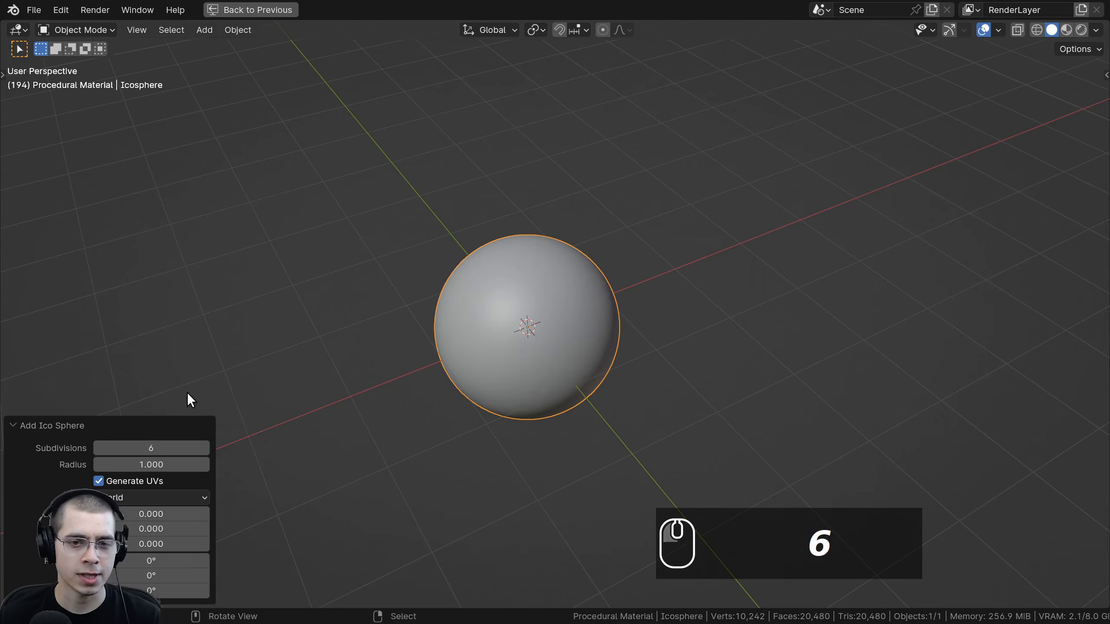
Collapse the ico sphere's creation settings and apply smooth shading to it
{"action": "scroll", "coordinate": [499, 177], "scroll_direction": "up", "scroll_amount": 5}
{"action": "middle_click_drag", "start_coordinate": [458, 257], "coordinate": [427, 397], "text": "shift"}
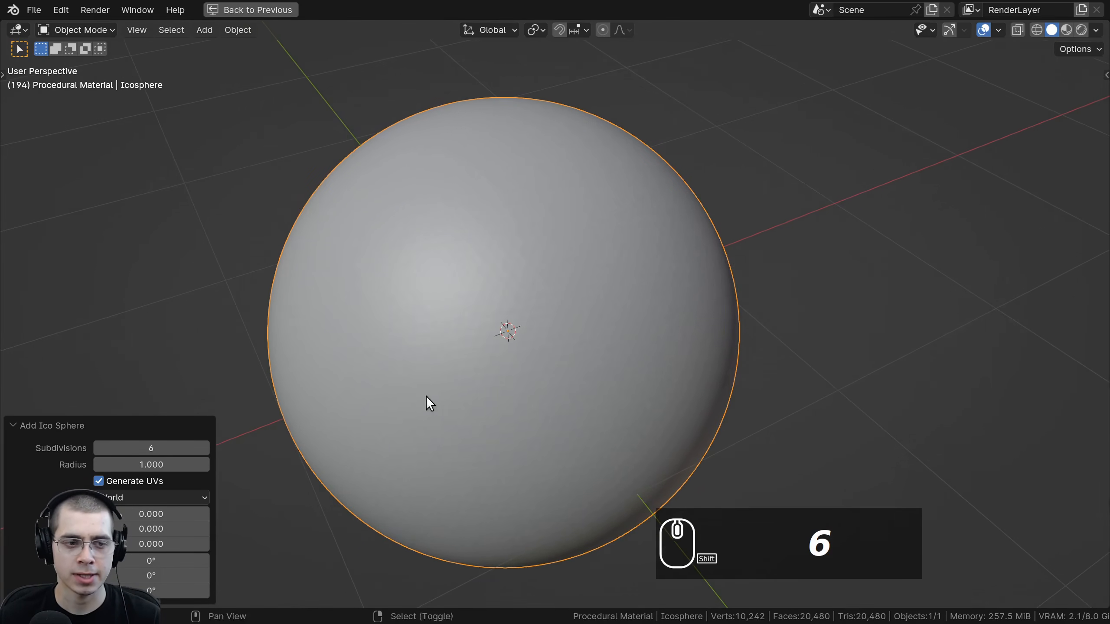
{"action": "left_click", "coordinate": [29, 428]}
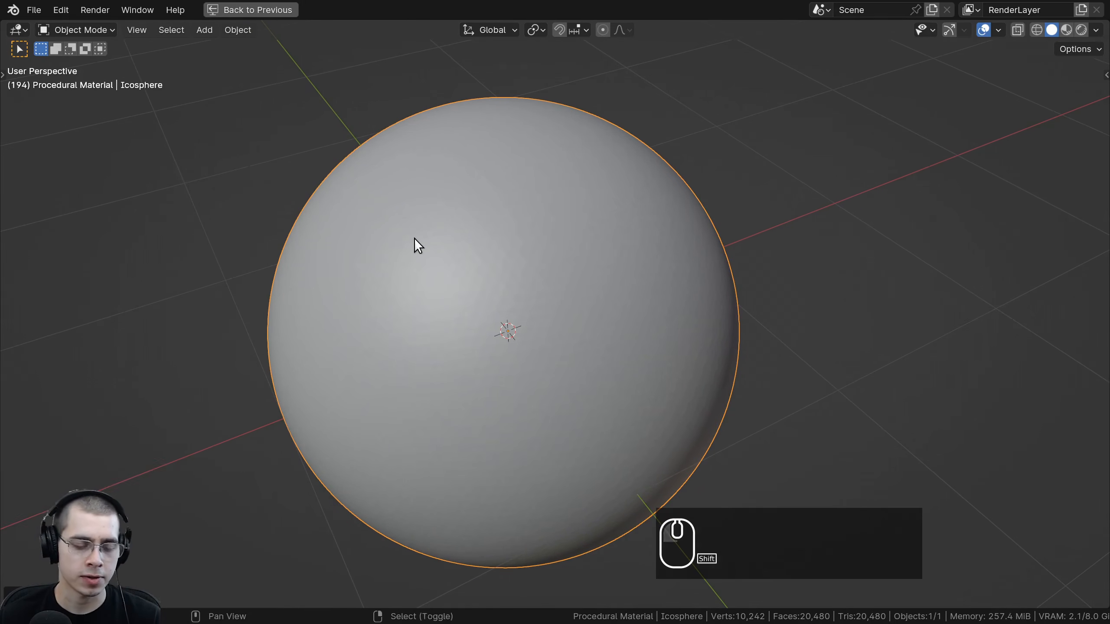
{"action": "middle_click_drag", "start_coordinate": [415, 240], "coordinate": [417, 235], "text": "shift"}
{"action": "key", "text": "w"}
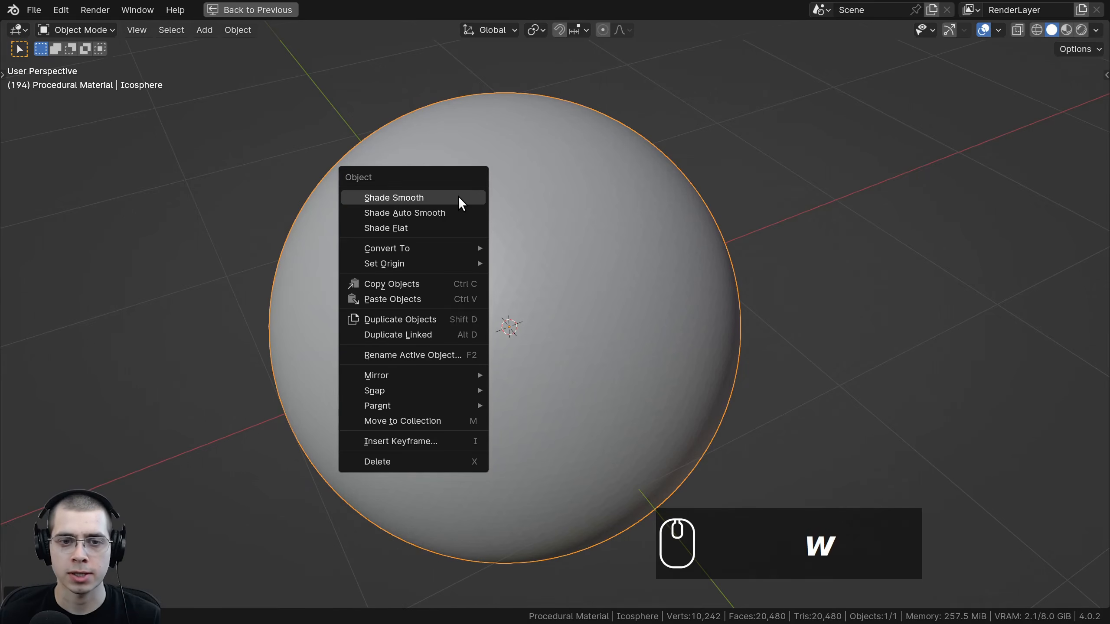
{"action": "left_click", "coordinate": [458, 197]}
Add a cylinder mesh to the scene at the origin
{"action": "middle_click_drag", "start_coordinate": [499, 396], "coordinate": [472, 341]}
{"action": "middle_click_drag", "start_coordinate": [510, 314], "coordinate": [426, 297], "text": "shift"}
{"action": "scroll", "coordinate": [425, 297], "scroll_direction": "down", "scroll_amount": 5}
{"action": "key", "text": "shift+a"}
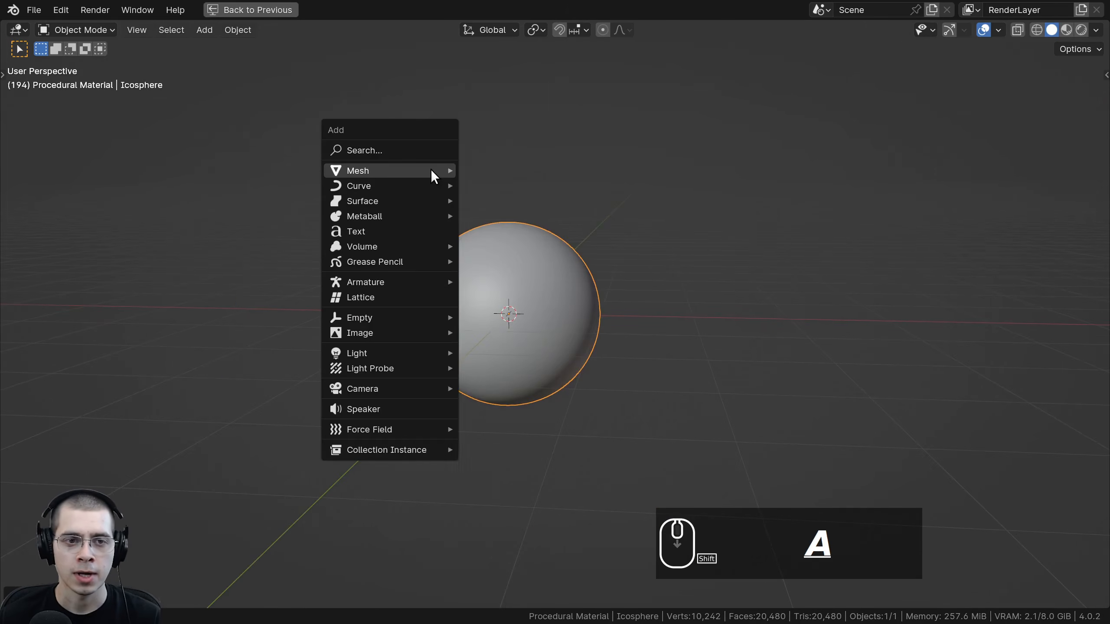
{"action": "mouse_move", "coordinate": [430, 170]}
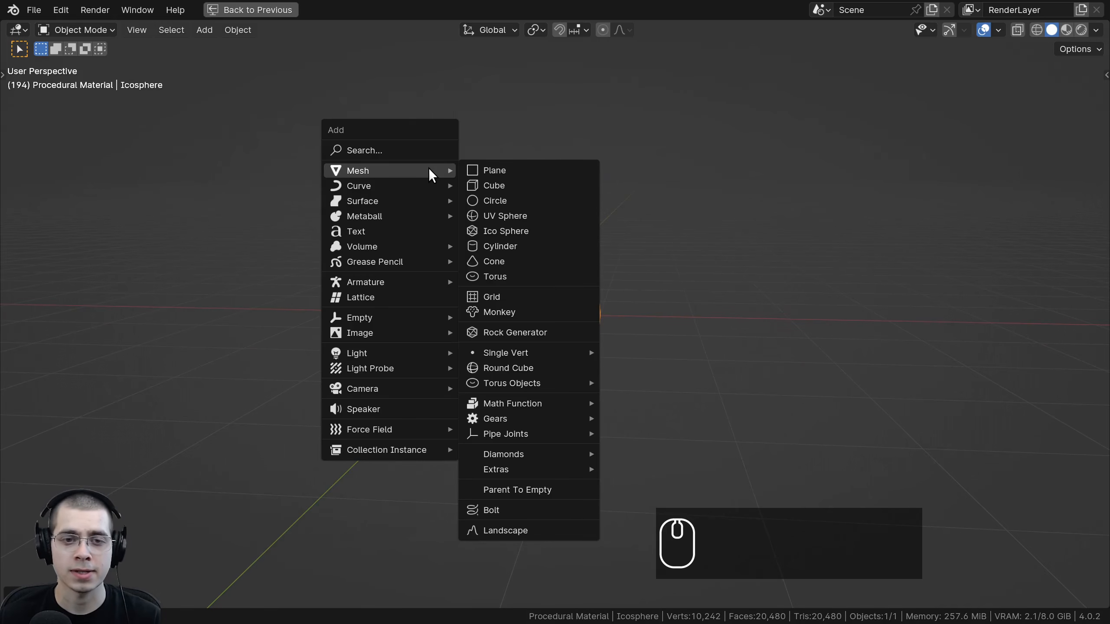
{"action": "left_click", "coordinate": [545, 244]}
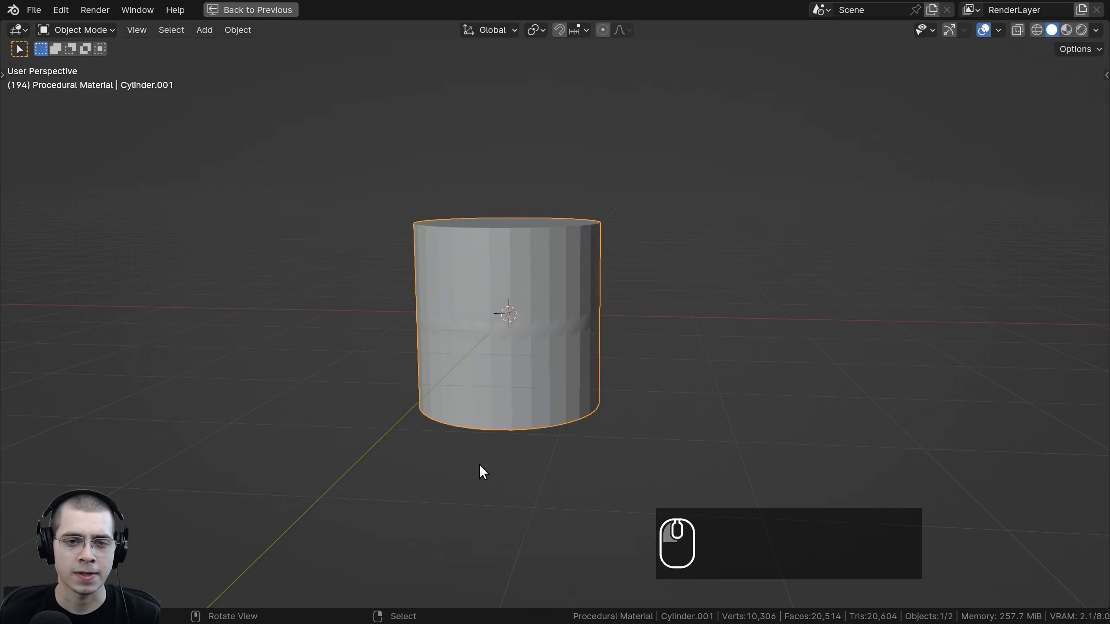
Move the cylinder away from the origin so it stands beside the sphere
{"action": "scroll", "coordinate": [629, 319], "scroll_direction": "down", "scroll_amount": 1}
{"action": "middle_click_drag", "start_coordinate": [629, 319], "coordinate": [692, 352]}
{"action": "scroll", "coordinate": [673, 325], "scroll_direction": "down", "scroll_amount": 1}
{"action": "middle_click_drag", "start_coordinate": [692, 352], "coordinate": [685, 342], "text": "shift"}
{"action": "scroll", "coordinate": [644, 322], "scroll_direction": "up", "scroll_amount": 4}
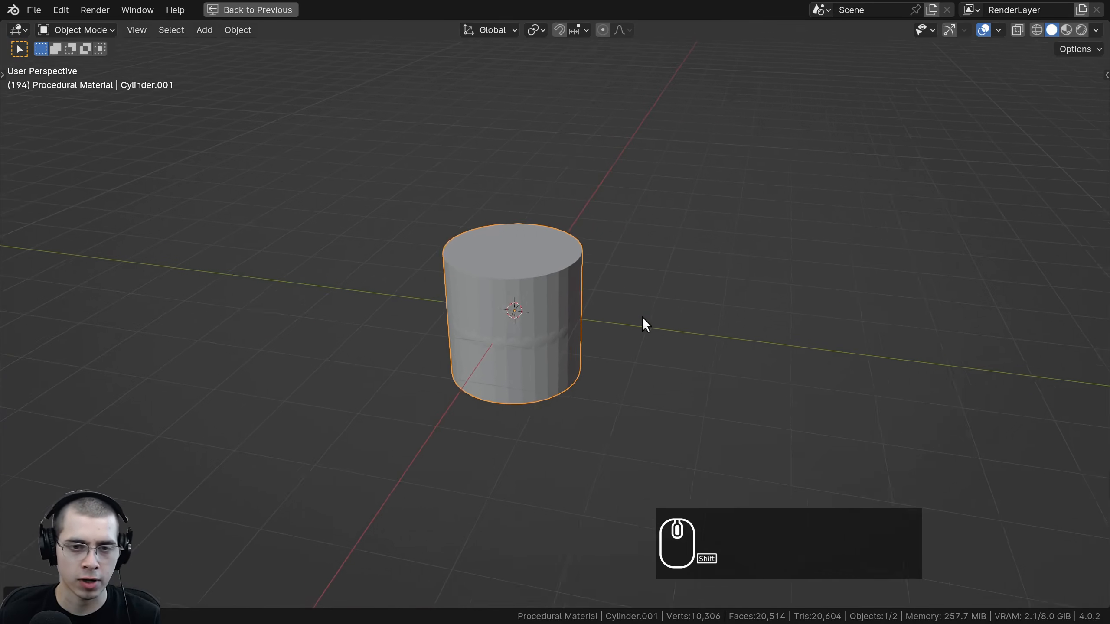
{"action": "scroll", "coordinate": [594, 280], "scroll_direction": "down", "scroll_amount": 1}
{"action": "key", "text": "g"}
{"action": "left_click", "coordinate": [815, 284]}
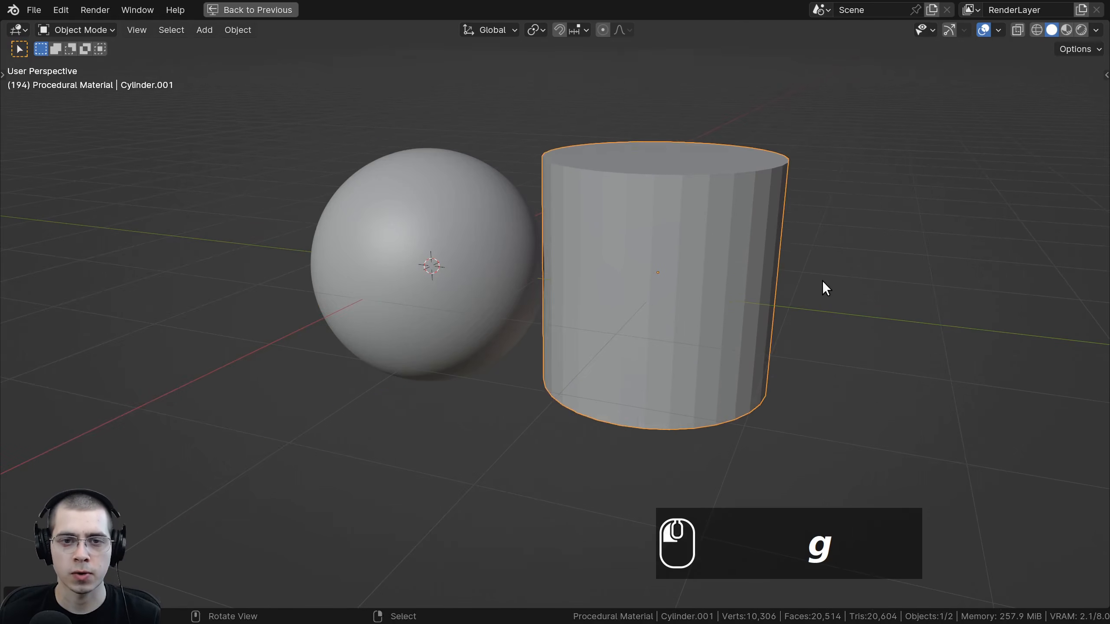
Edit the cylinder's mesh and add one edge loop close to its top rim and another close to its bottom rim
{"action": "middle_click_drag", "start_coordinate": [823, 287], "coordinate": [675, 305]}
{"action": "key", "text": "Tab"}
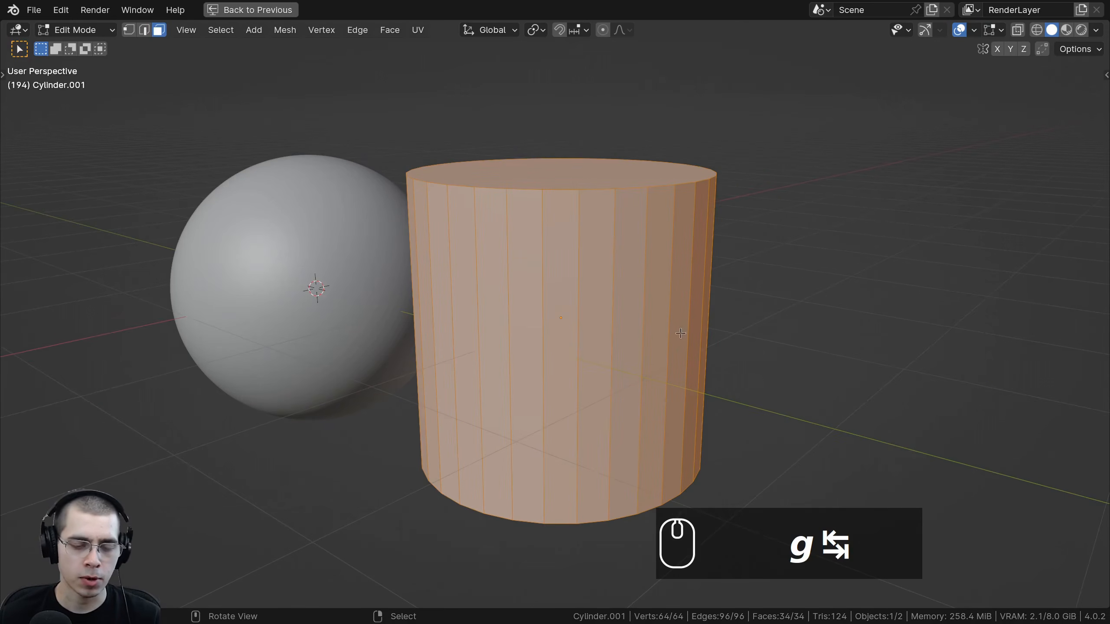
{"action": "key", "text": "ctrl+r"}
{"action": "left_click", "coordinate": [632, 346]}
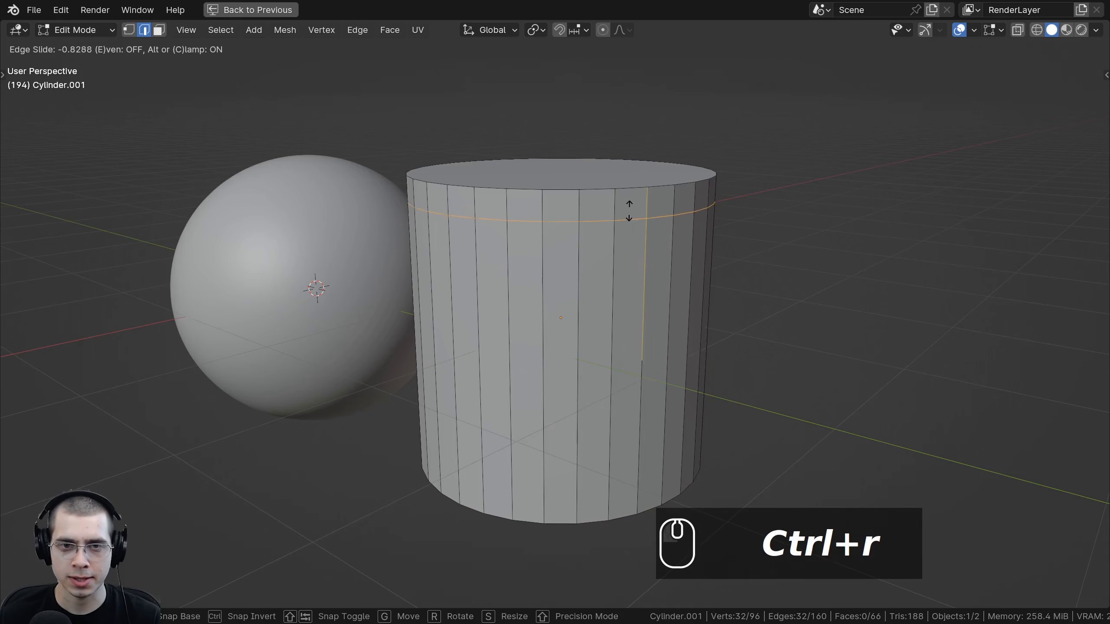
{"action": "left_click", "coordinate": [627, 196]}
{"action": "middle_click_drag", "start_coordinate": [625, 199], "coordinate": [614, 185]}
{"action": "key", "text": "ctrl+r"}
{"action": "left_click", "coordinate": [598, 260]}
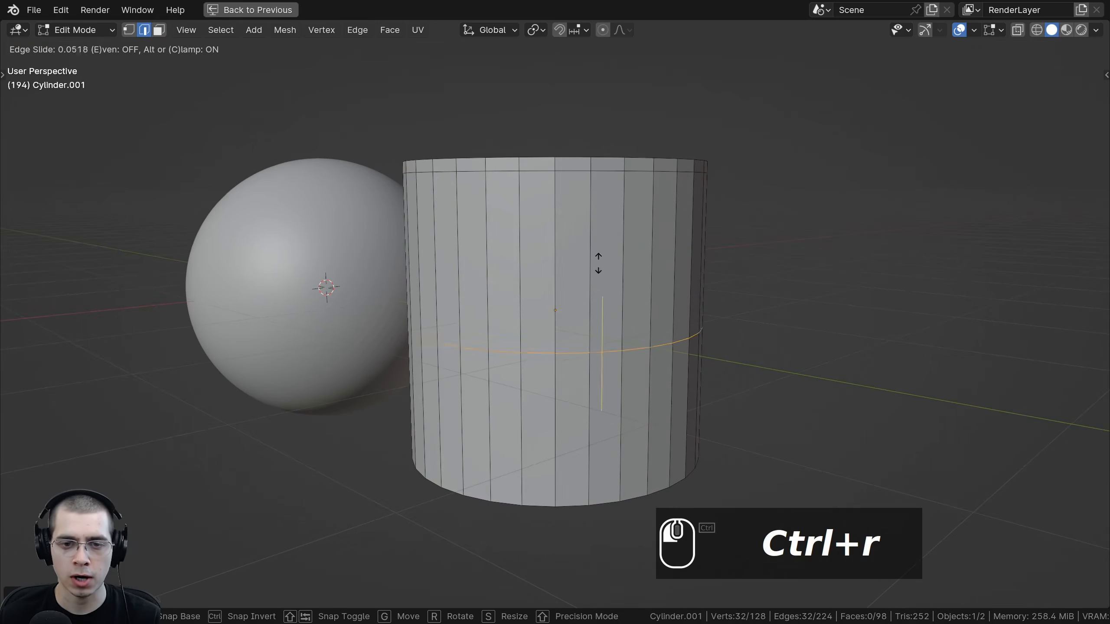
{"action": "left_click", "coordinate": [598, 406]}
Inset the cylinder's top and bottom cap faces slightly inward from their rims, and leave mesh editing
{"action": "middle_click_drag", "start_coordinate": [597, 407], "coordinate": [168, 50]}
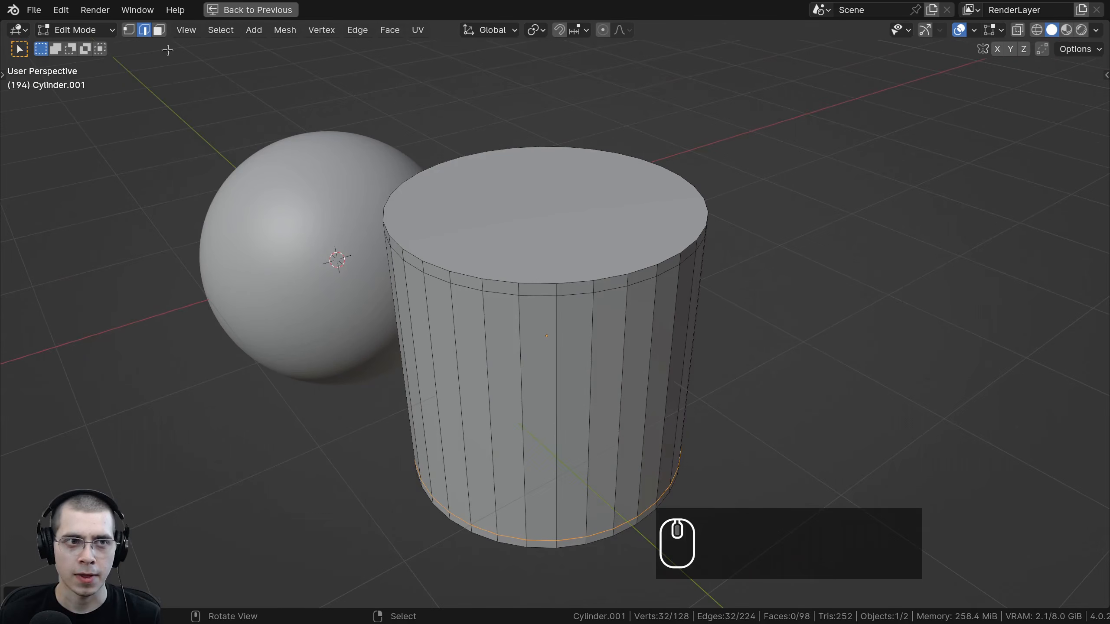
{"action": "left_click", "coordinate": [617, 210]}
{"action": "key", "text": "i"}
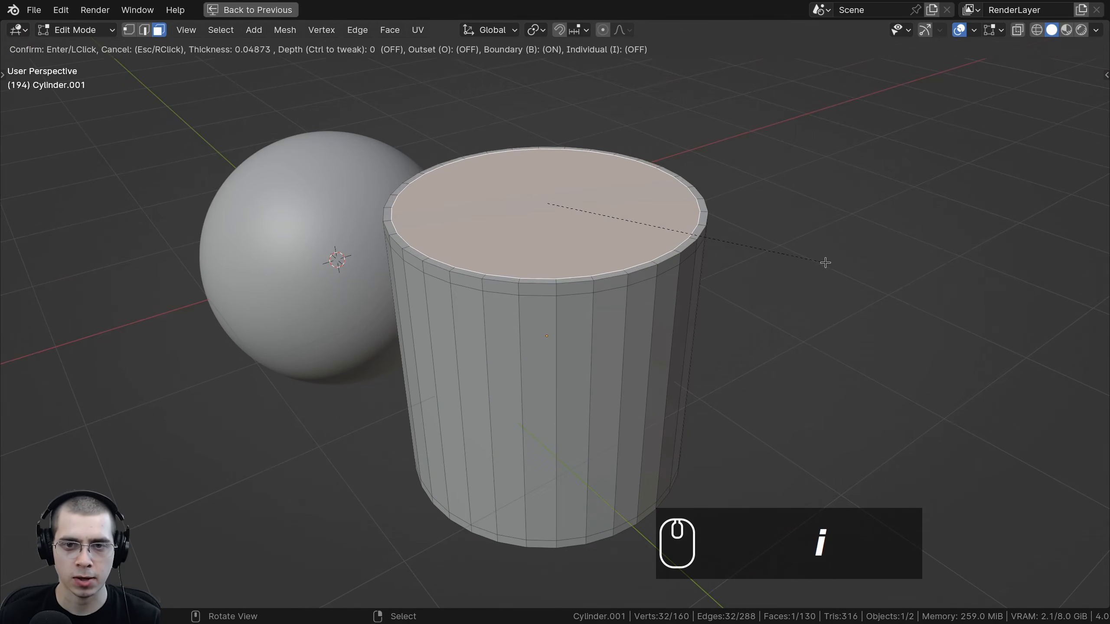
{"action": "left_click", "coordinate": [799, 274]}
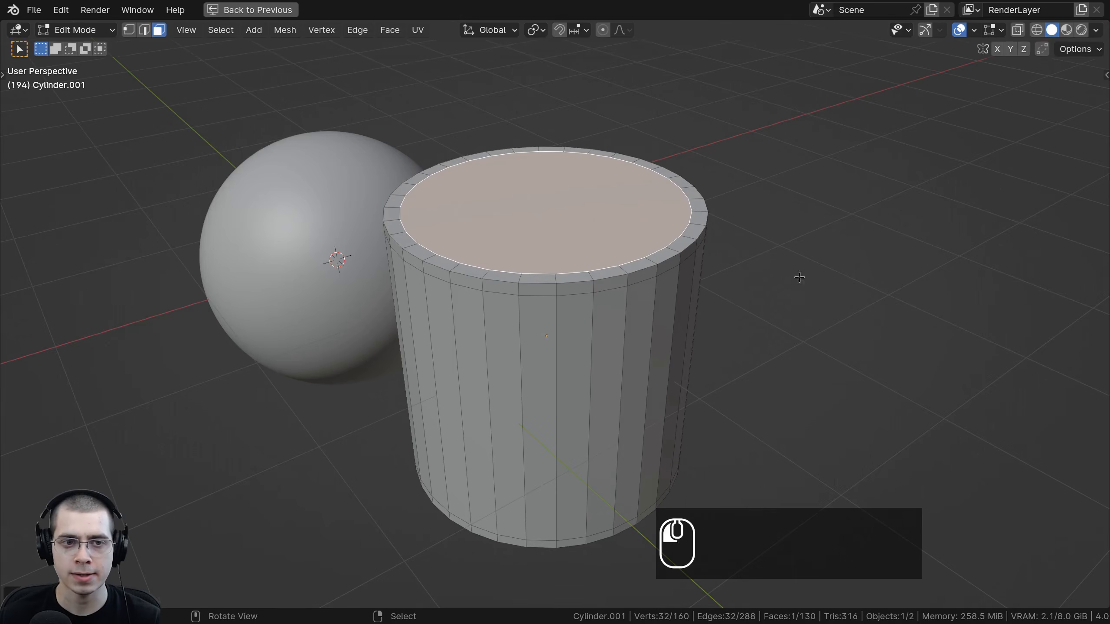
{"action": "middle_click_drag", "start_coordinate": [798, 275], "coordinate": [507, 239]}
{"action": "key", "text": "i"}
{"action": "left_click", "coordinate": [789, 173]}
{"action": "key", "text": "Tab"}
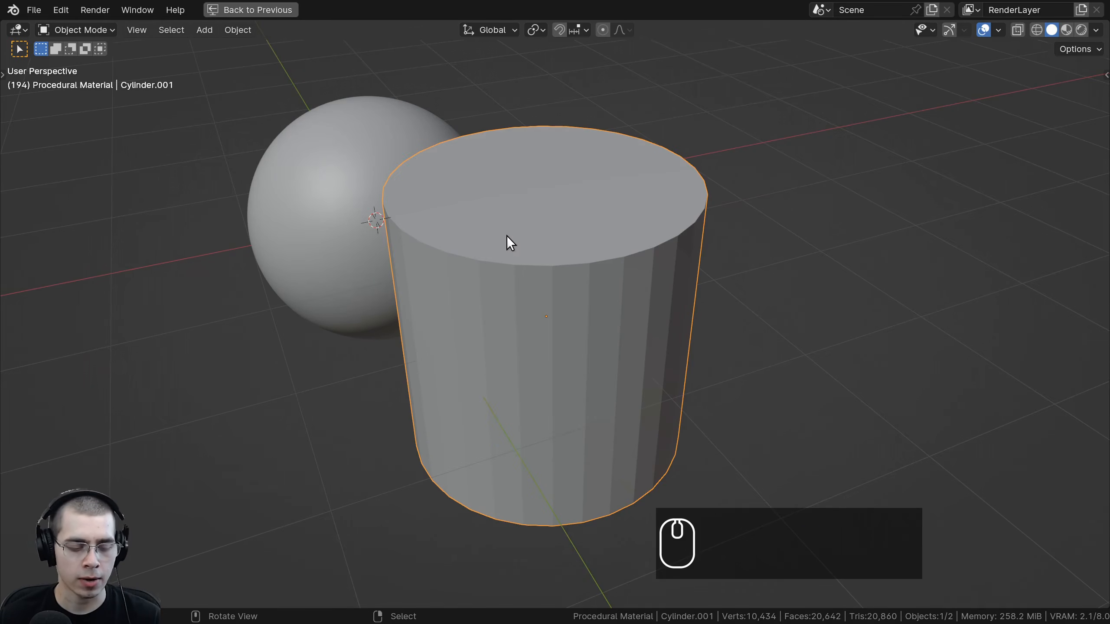
Add a level 2 Subdivision Surface to the cylinder and apply smooth shading to it
{"action": "key", "text": "ctrl+2"}
{"action": "middle_click_drag", "start_coordinate": [510, 243], "coordinate": [462, 306]}
{"action": "scroll", "coordinate": [588, 215], "scroll_direction": "up", "scroll_amount": 3}
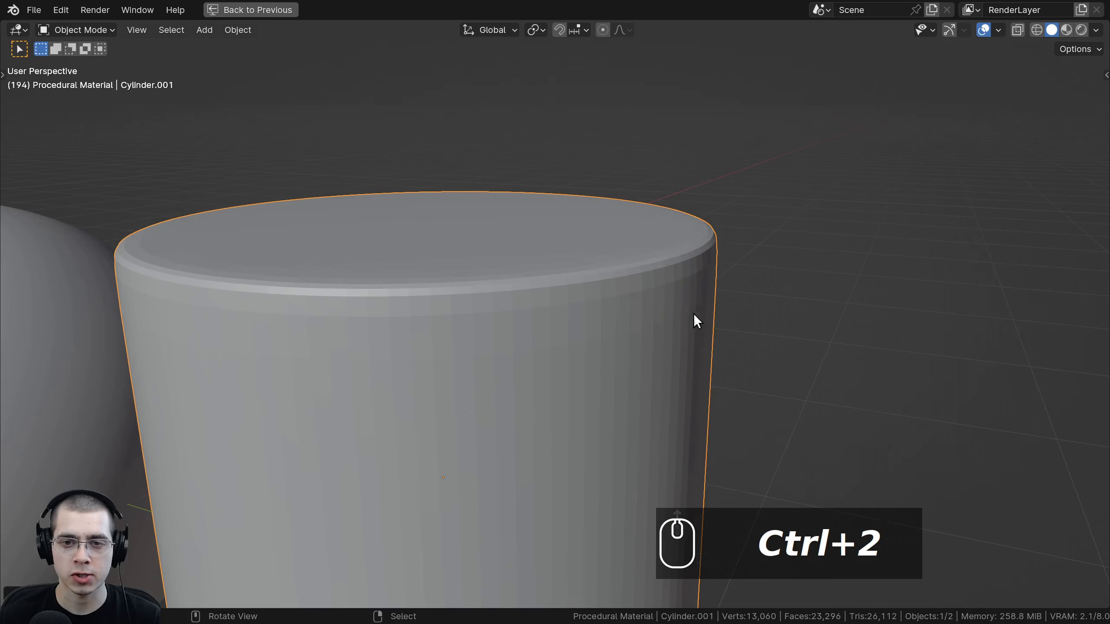
{"action": "key", "text": "Tab"}
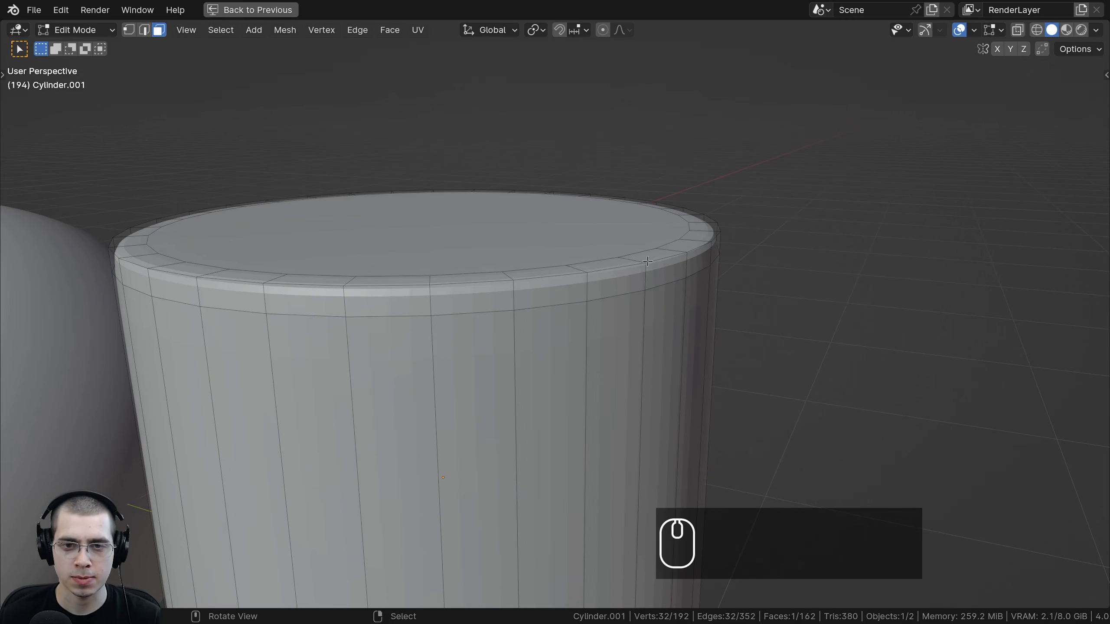
{"action": "key", "text": "Tab"}
{"action": "key", "text": "w"}
{"action": "left_click", "coordinate": [531, 204]}
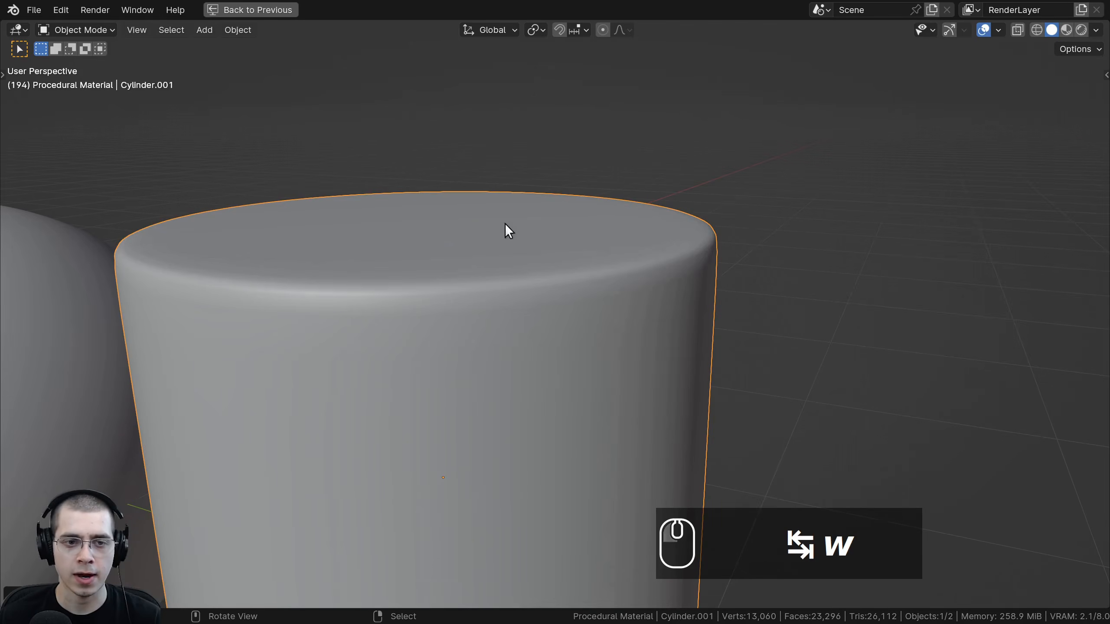
{"action": "scroll", "coordinate": [443, 235], "scroll_direction": "down", "scroll_amount": 5}
{"action": "middle_click_drag", "start_coordinate": [444, 235], "coordinate": [747, 293]}
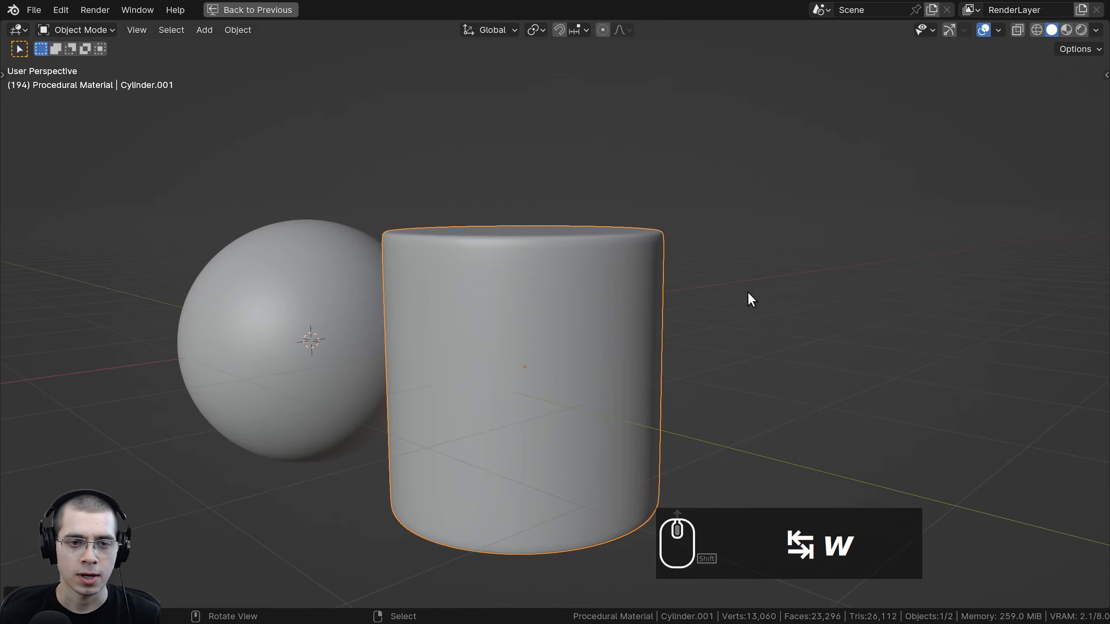
Scale the sphere and cylinder down together by a factor of 0.2
{"action": "left_click", "coordinate": [337, 348], "text": "shift"}
{"action": "type", "text": "s"}
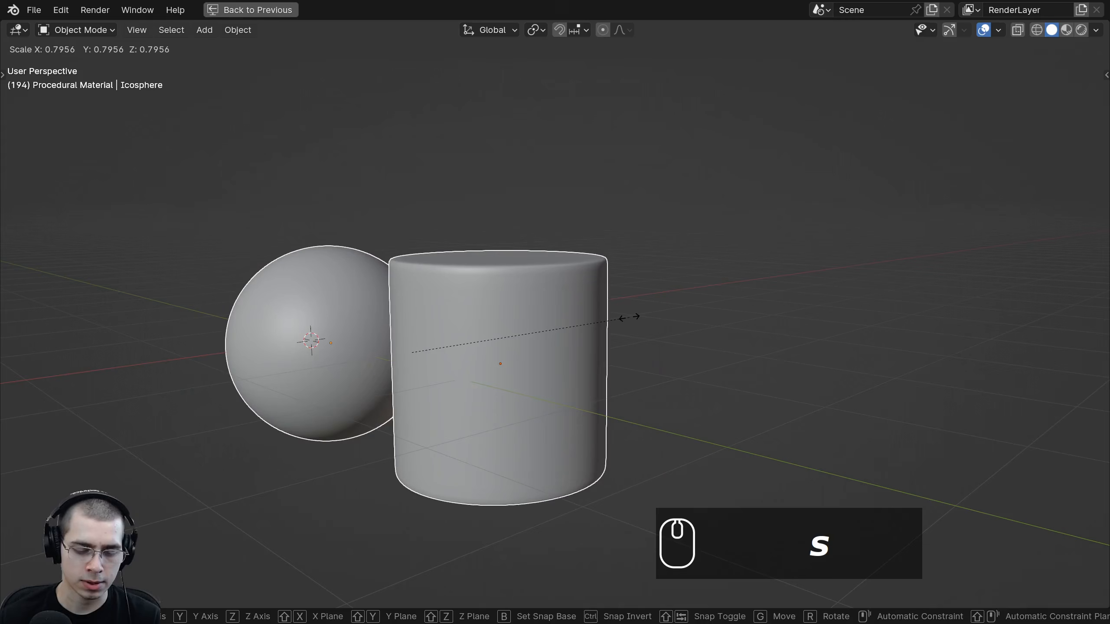
{"action": "type", "text": ".2"}
{"action": "key", "text": "Return"}
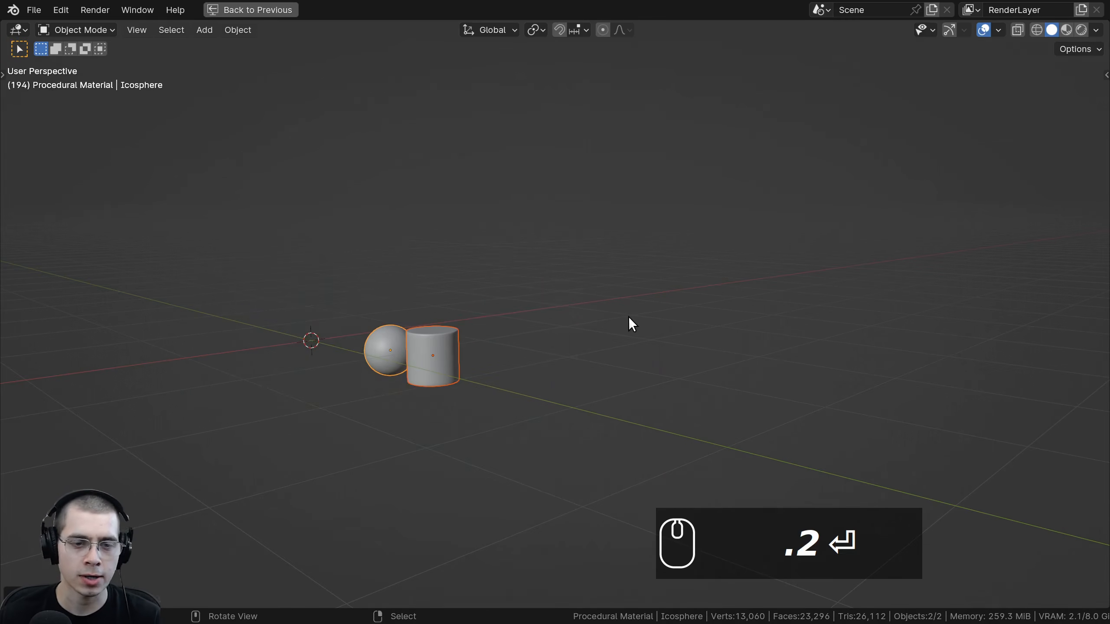
Scale the cylinder alone to about 0.7 of its size and reposition it beside the sphere
{"action": "scroll", "coordinate": [523, 300], "scroll_direction": "up", "scroll_amount": 3}
{"action": "left_click", "coordinate": [555, 312]}
{"action": "scroll", "coordinate": [554, 314], "scroll_direction": "up", "scroll_amount": 2}
{"action": "key", "text": "s"}
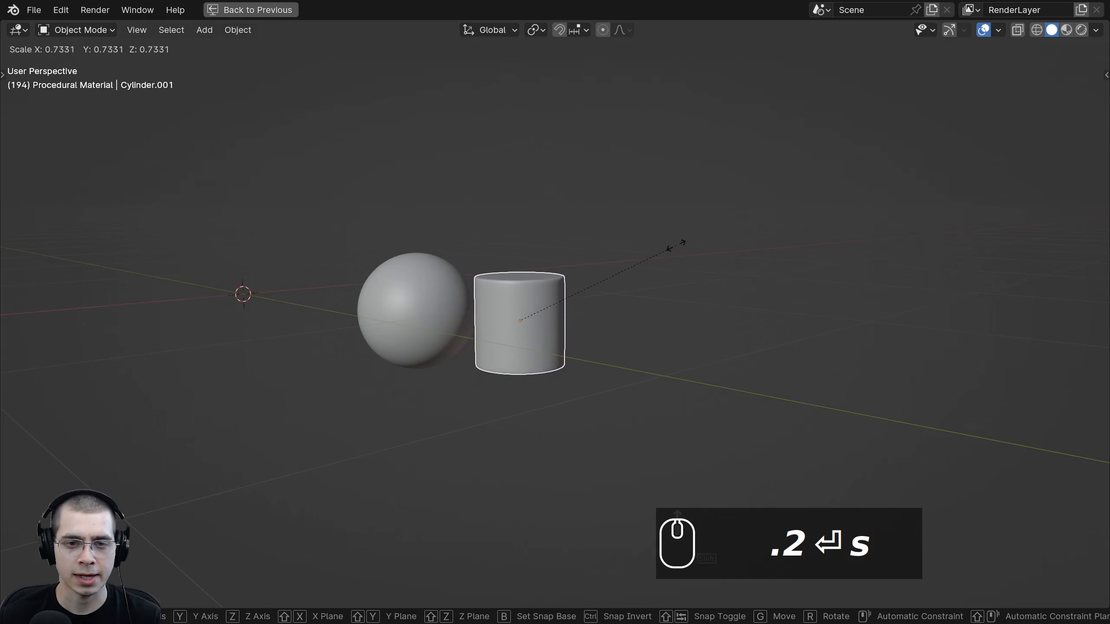
{"action": "left_click", "coordinate": [661, 252]}
{"action": "key", "text": "g"}
{"action": "left_click", "coordinate": [657, 261]}
{"action": "scroll", "coordinate": [484, 302], "scroll_direction": "up", "scroll_amount": 2}
{"action": "middle_click_drag", "start_coordinate": [449, 289], "coordinate": [632, 332], "text": "shift"}
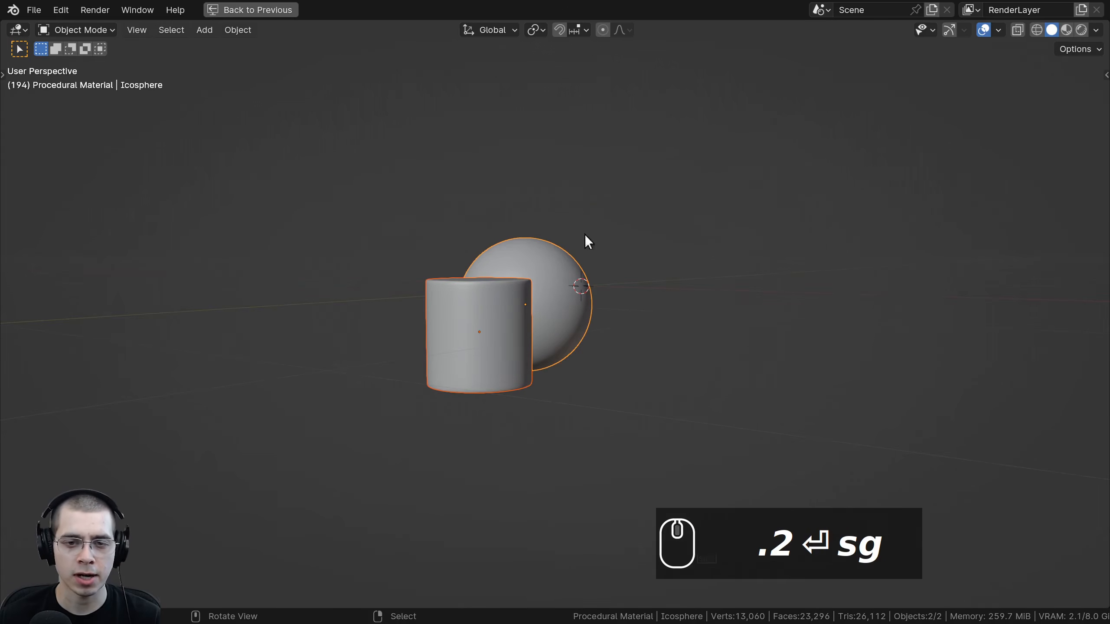
Move the sphere and cylinder together so that they sit close to the world origin
{"action": "middle_click_drag", "start_coordinate": [585, 235], "coordinate": [641, 260]}
{"action": "key", "text": "KP_Decimal"}
{"action": "scroll", "coordinate": [659, 184], "scroll_direction": "down", "scroll_amount": 4}
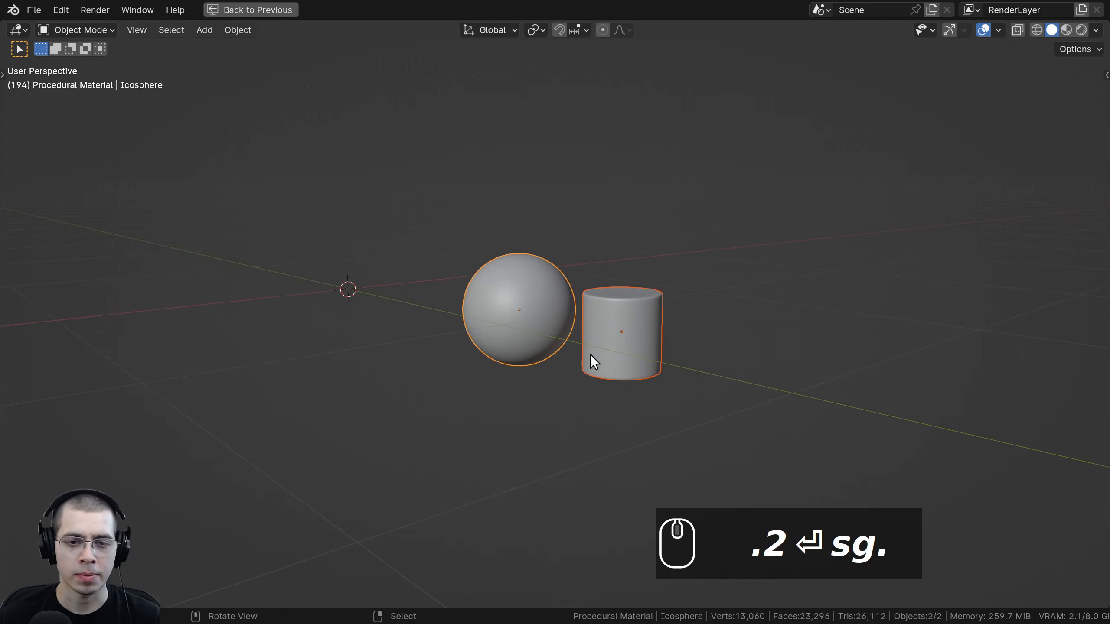
{"action": "middle_click_drag", "start_coordinate": [603, 335], "coordinate": [654, 307]}
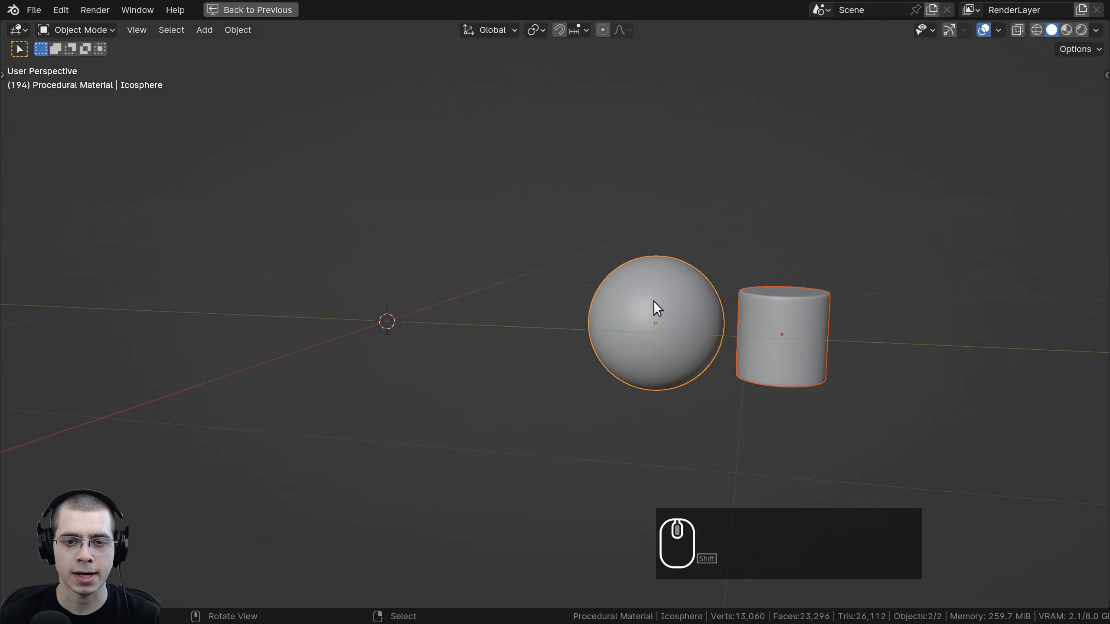
{"action": "key", "text": "g"}
{"action": "left_click", "coordinate": [404, 284]}
{"action": "scroll", "coordinate": [437, 284], "scroll_direction": "up", "scroll_amount": 1}
{"action": "key", "text": "g"}
{"action": "left_click", "coordinate": [463, 278]}
Apply the scale of both the sphere and the cylinder
{"action": "middle_click_drag", "start_coordinate": [463, 278], "coordinate": [392, 241]}
{"action": "scroll", "coordinate": [373, 316], "scroll_direction": "up", "scroll_amount": 1}
{"action": "key", "text": "ctrl+a"}
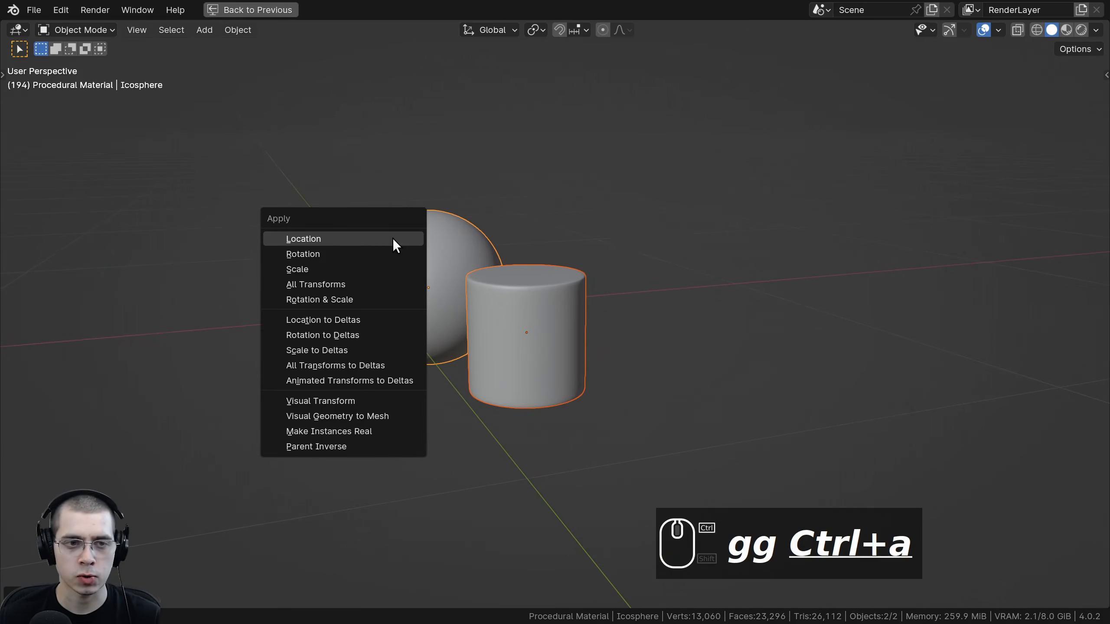
{"action": "left_click", "coordinate": [314, 275]}
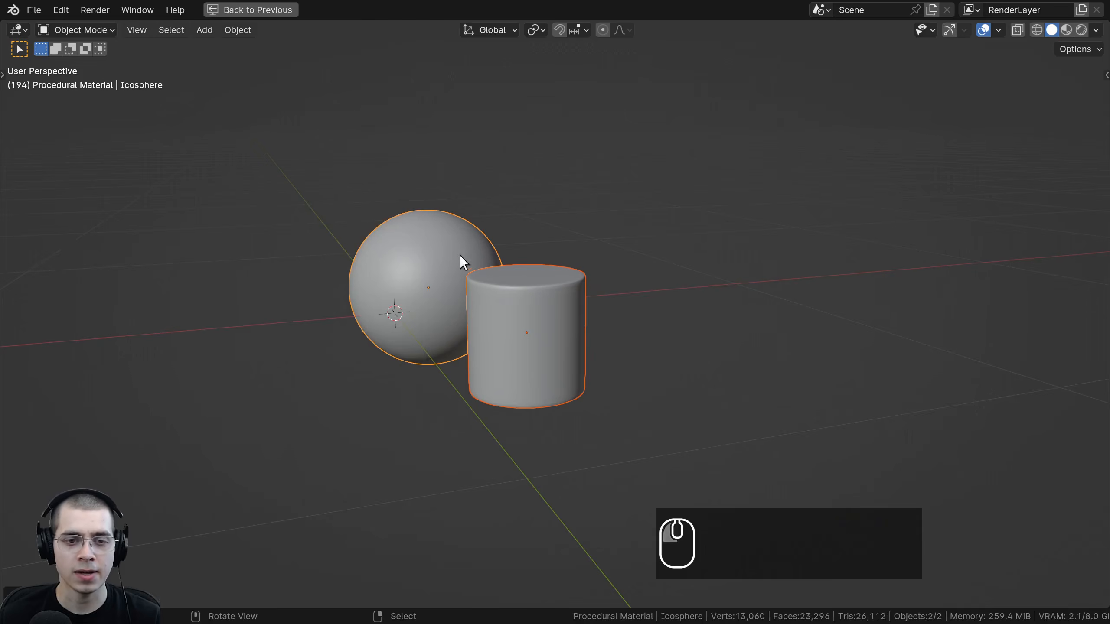
Try moving the scene camera, and look at the sphere and cylinder through it
{"action": "scroll", "coordinate": [564, 322], "scroll_direction": "up", "scroll_amount": 3}
{"action": "middle_click_drag", "start_coordinate": [486, 284], "coordinate": [542, 284], "text": "shift"}
{"action": "right_click", "coordinate": [589, 282]}
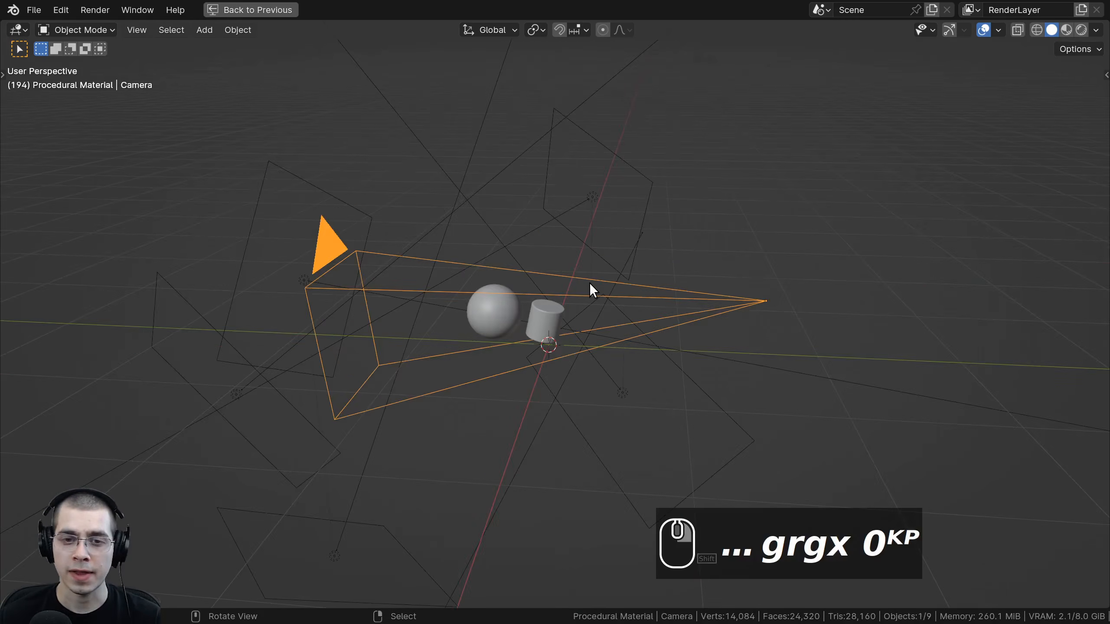
{"action": "key", "text": "g"}
{"action": "left_click", "coordinate": [694, 179]}
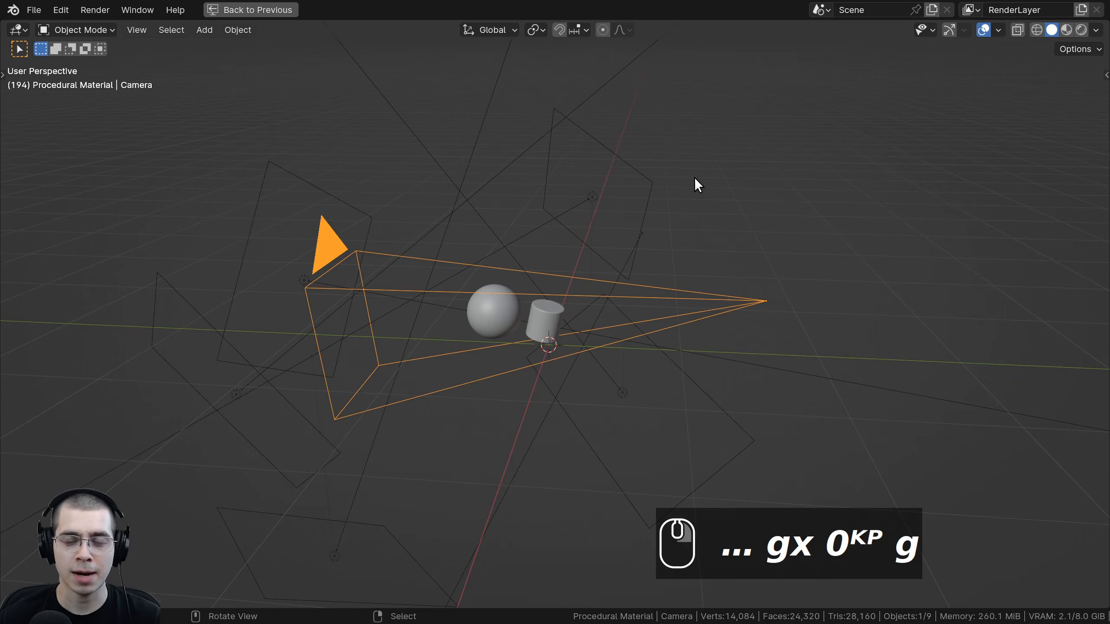
{"action": "key", "text": "KP_0"}
{"action": "middle_click_drag", "start_coordinate": [803, 382], "coordinate": [696, 323], "text": "shift"}
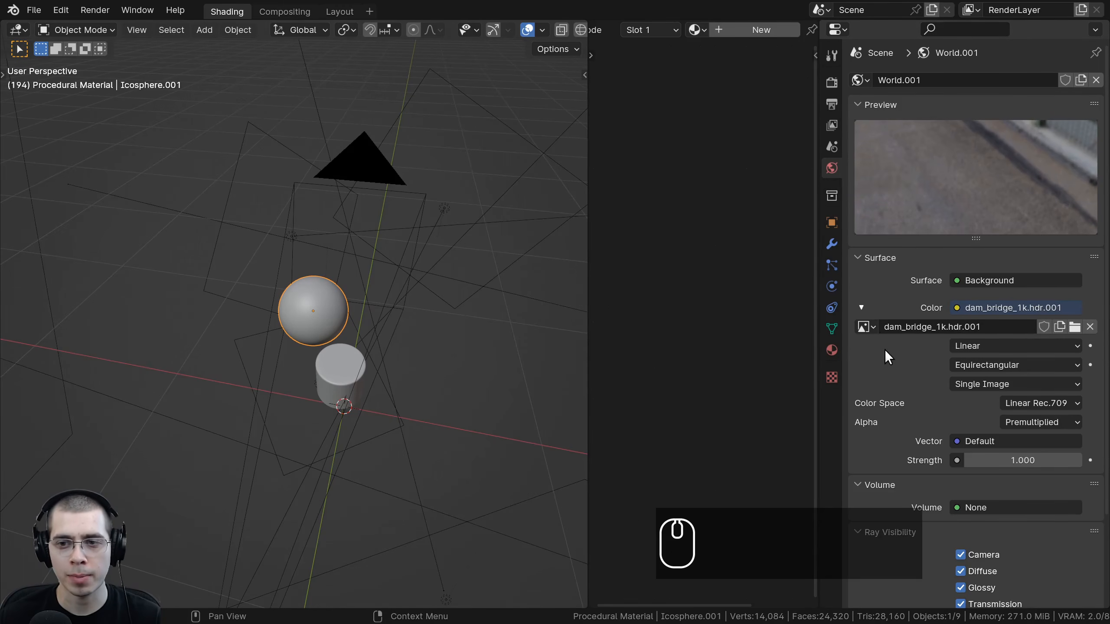
Examine the world background's HDR environment texture and the node options available for its color
{"action": "left_click_drag", "start_coordinate": [885, 326], "coordinate": [971, 353]}
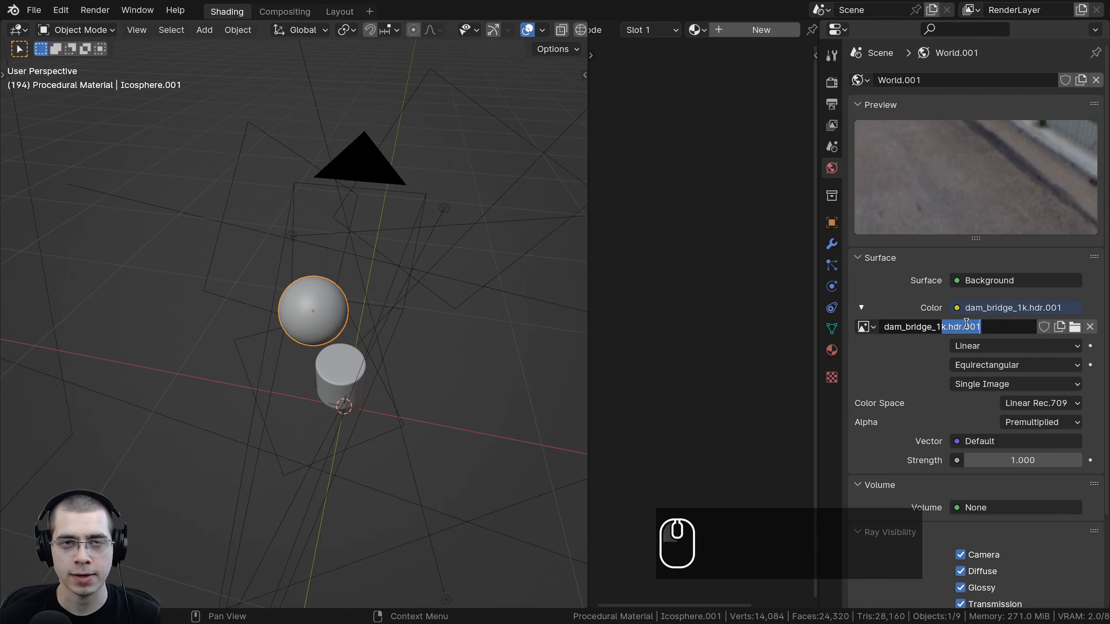
{"action": "left_click", "coordinate": [987, 180], "text": "shift"}
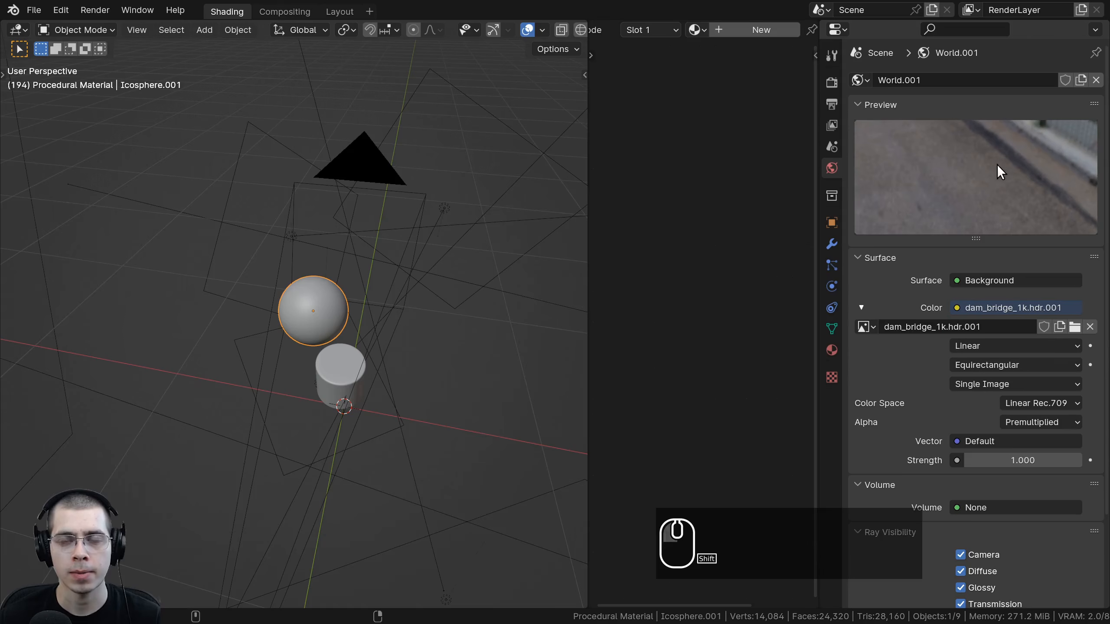
{"action": "middle_click_drag", "start_coordinate": [448, 322], "coordinate": [507, 304]}
{"action": "scroll", "coordinate": [436, 307], "scroll_direction": "up", "scroll_amount": 4}
{"action": "key", "text": "a"}
{"action": "key", "text": "a"}
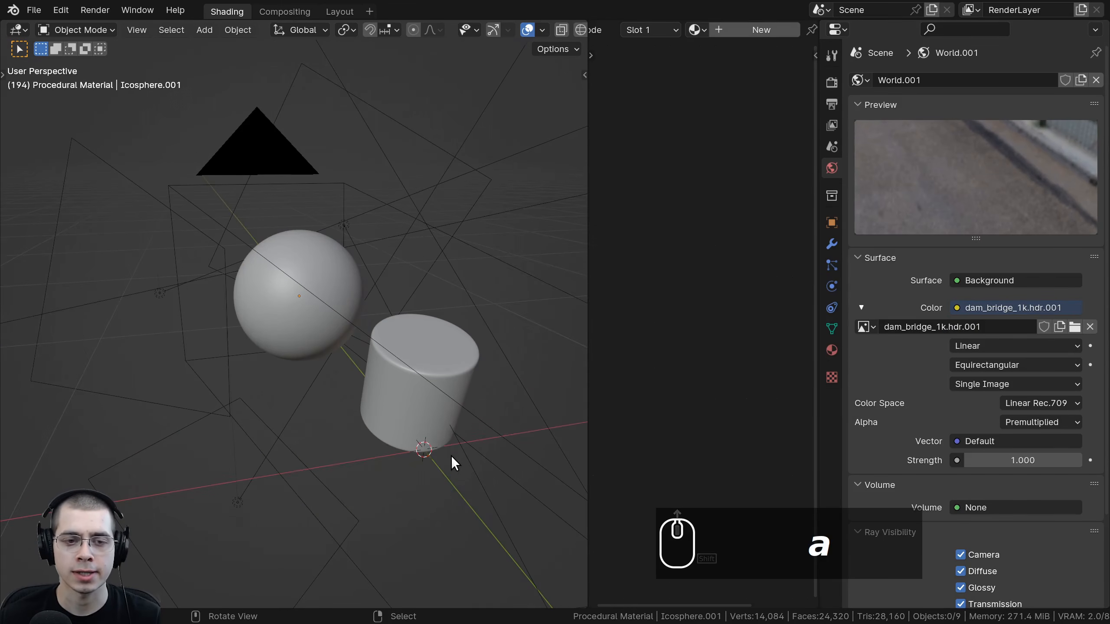
{"action": "left_click", "coordinate": [956, 308]}
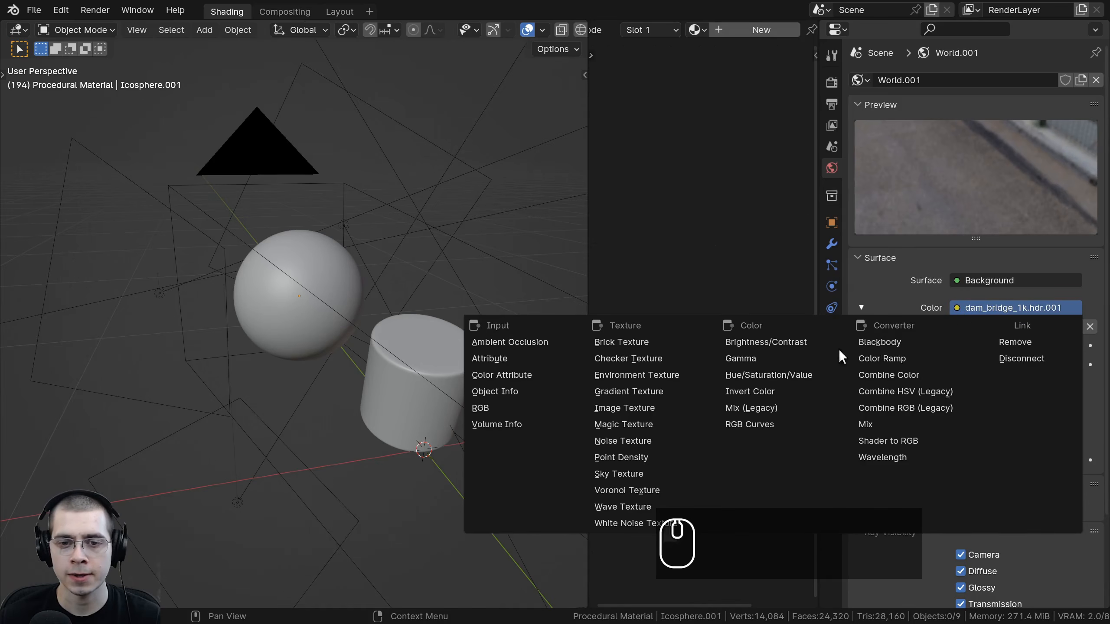
{"action": "left_click", "coordinate": [687, 374]}
Switch the viewport to rendered shading and check the lit sphere and cylinder through the camera
{"action": "key", "text": "z"}
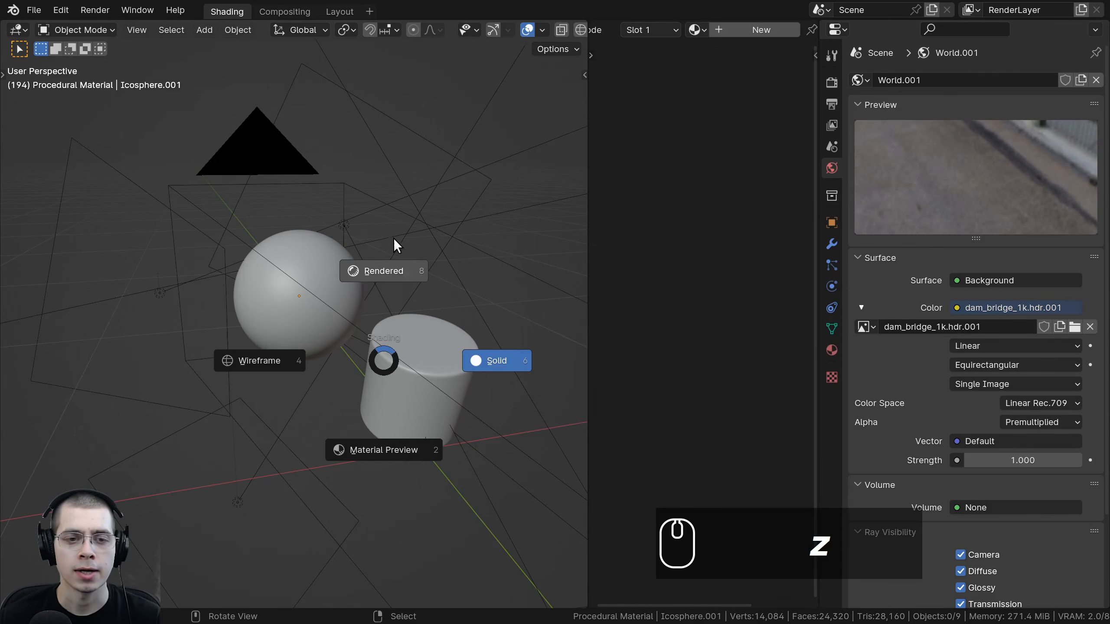
{"action": "left_click", "coordinate": [390, 202]}
{"action": "mouse_move", "coordinate": [459, 371]}
{"action": "middle_mouse_down"}
{"action": "mouse_move", "coordinate": [523, 311]}
{"action": "mouse_move", "coordinate": [463, 254]}
{"action": "mouse_move", "coordinate": [384, 346]}
{"action": "mouse_move", "coordinate": [355, 324]}
{"action": "mouse_move", "coordinate": [383, 326]}
{"action": "middle_mouse_up"}
{"action": "key", "text": "KP_0"}
{"action": "scroll", "coordinate": [369, 302], "scroll_direction": "up", "scroll_amount": 2}
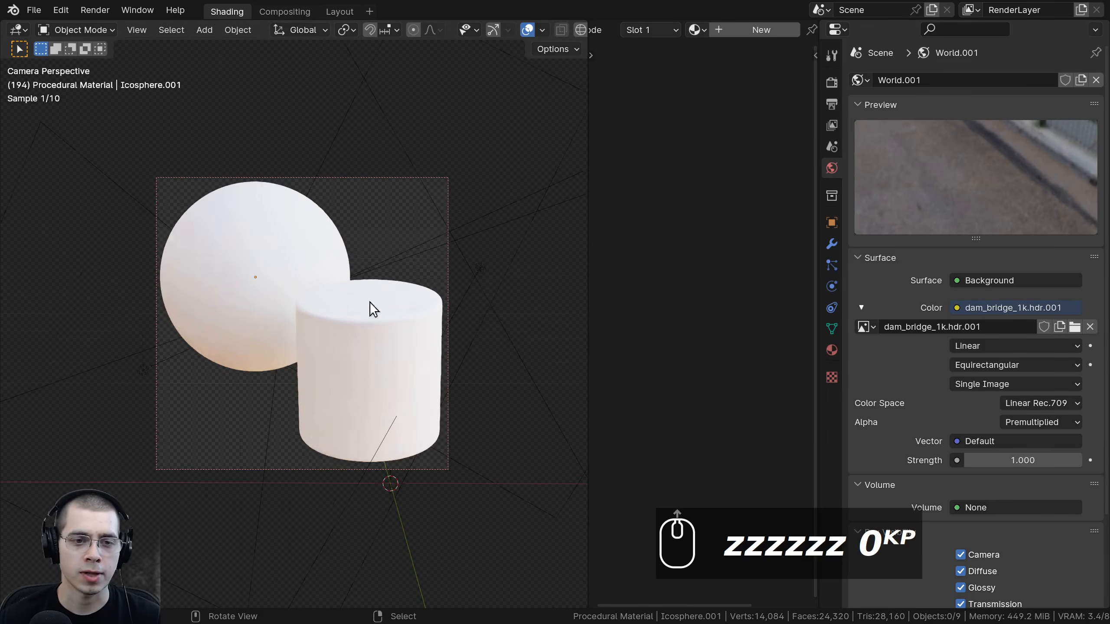
{"action": "scroll", "coordinate": [199, 198], "scroll_direction": "down", "scroll_amount": 4}
{"action": "middle_click_drag", "start_coordinate": [208, 191], "coordinate": [217, 214]}
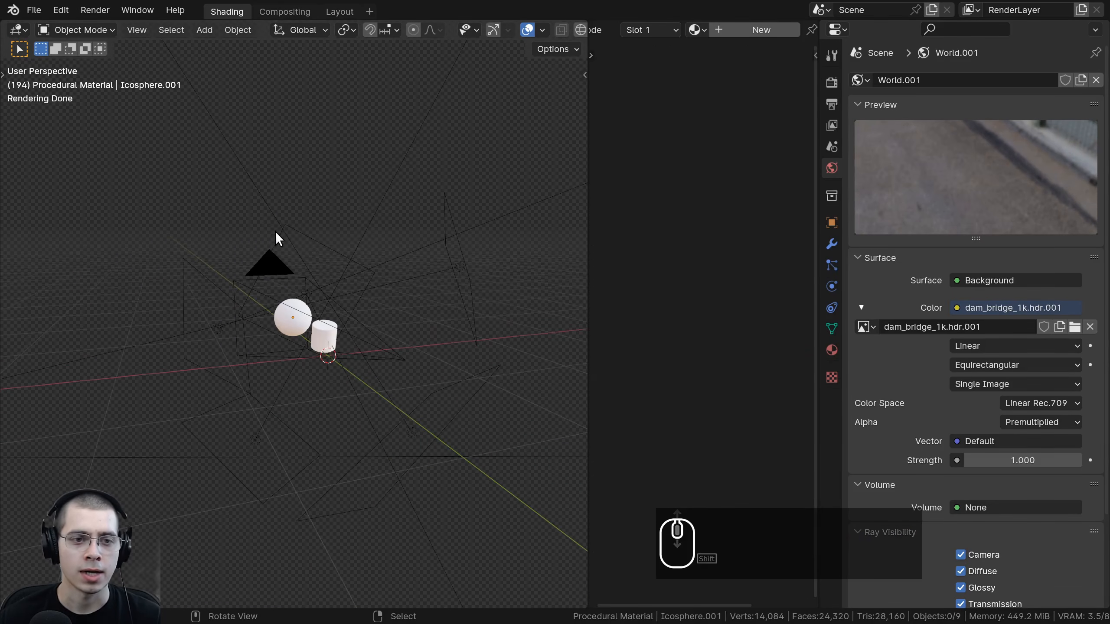
Select the area lights around the objects one after another and try moving the white one
{"action": "left_click", "coordinate": [277, 230], "text": "shift"}
{"action": "left_click", "coordinate": [284, 234]}
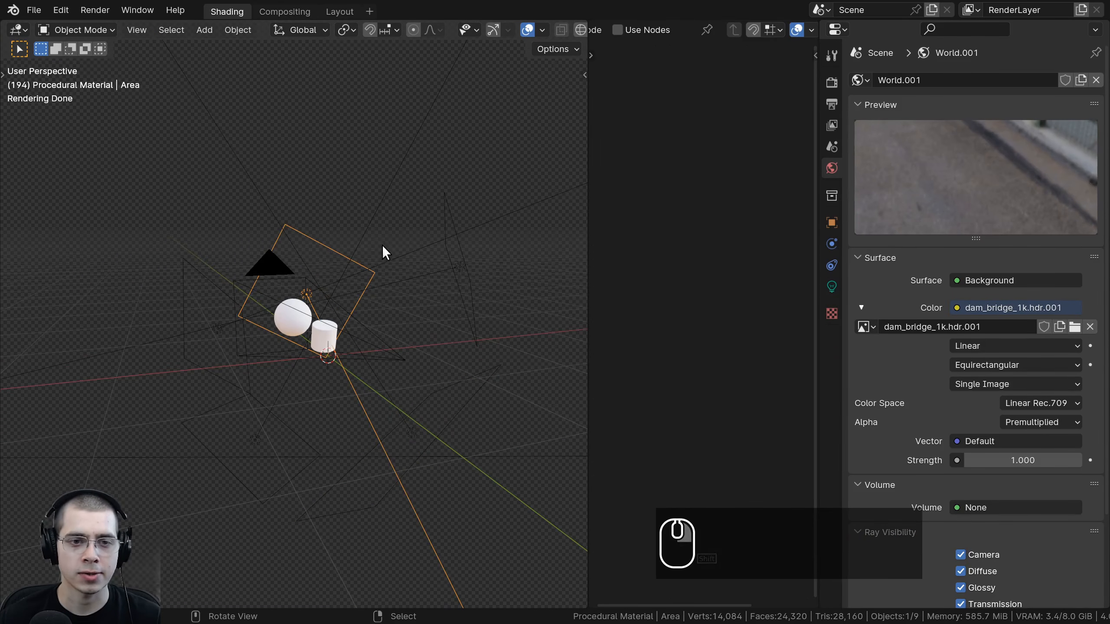
{"action": "key", "text": "ctrl+space"}
{"action": "right_click", "coordinate": [895, 238]}
{"action": "middle_click_drag", "start_coordinate": [753, 249], "coordinate": [689, 267], "text": "shift"}
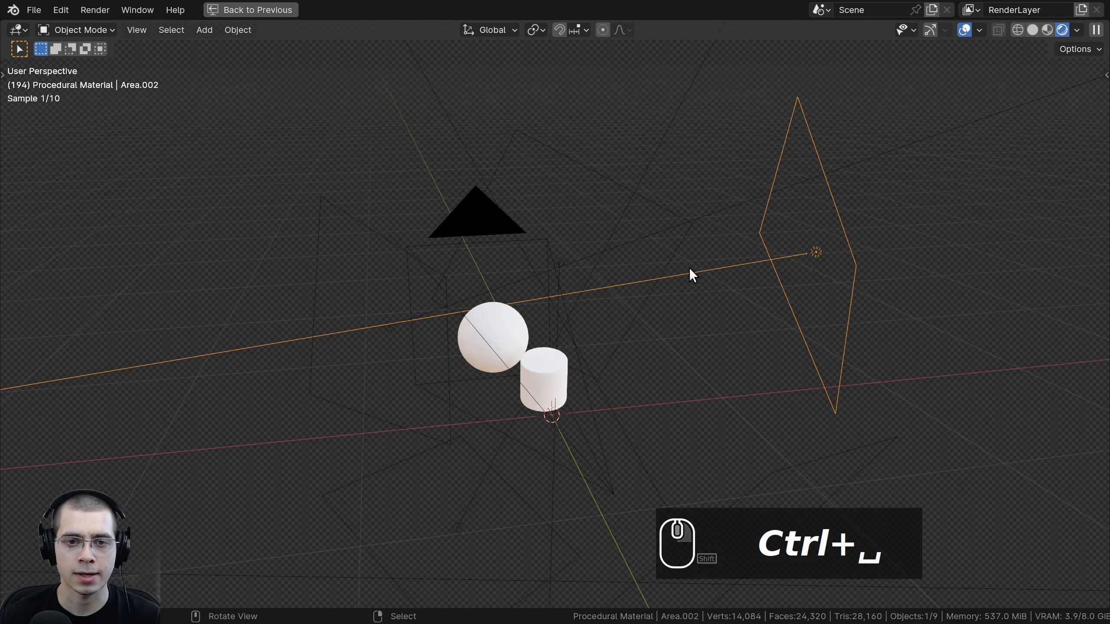
{"action": "key", "text": "g"}
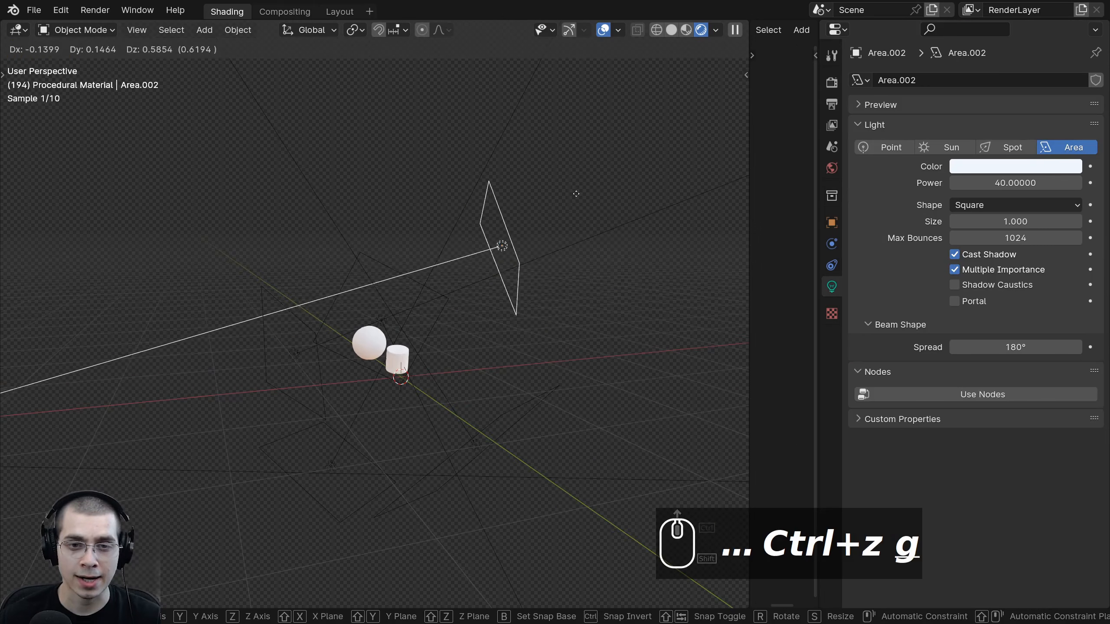
{"action": "right_click", "coordinate": [579, 207]}
Inspect the white area light's placement and power setting, and hide the light
{"action": "scroll", "coordinate": [680, 252], "scroll_direction": "up", "scroll_amount": 2}
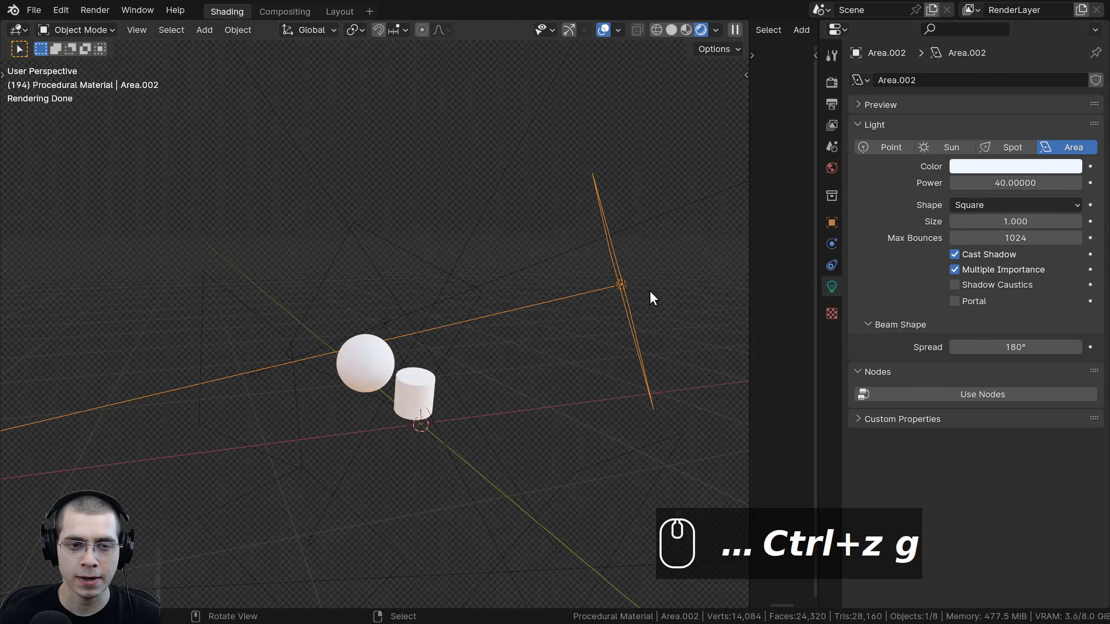
{"action": "middle_click_drag", "start_coordinate": [650, 293], "coordinate": [688, 288]}
{"action": "middle_click_drag", "start_coordinate": [518, 337], "coordinate": [485, 350]}
{"action": "middle_click_drag", "start_coordinate": [494, 345], "coordinate": [485, 328], "text": "shift"}
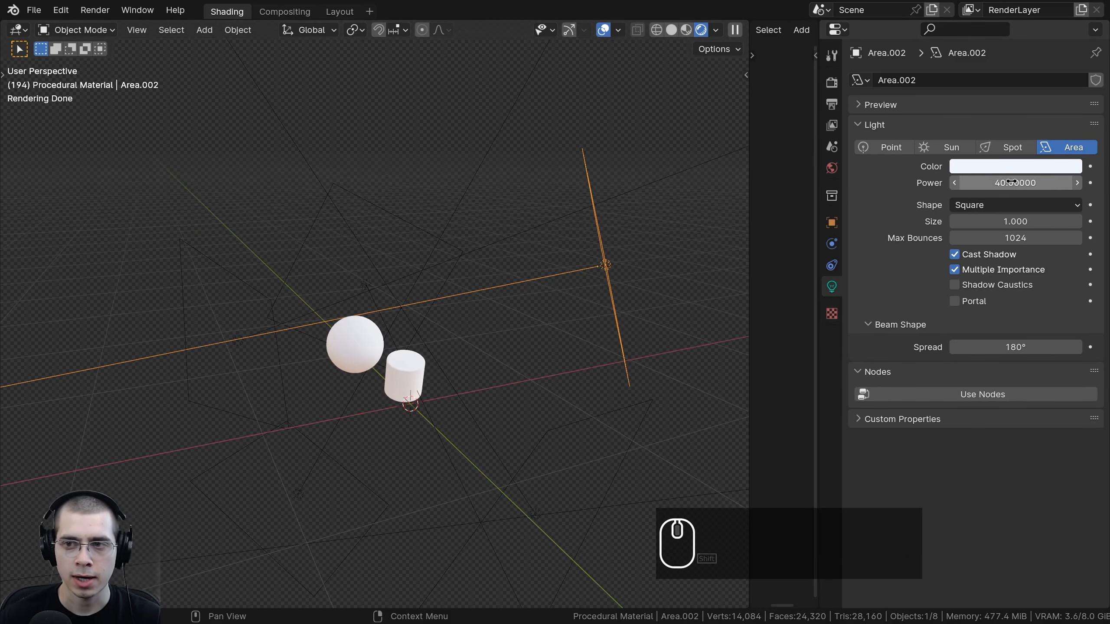
{"action": "middle_click_drag", "start_coordinate": [550, 259], "coordinate": [555, 262]}
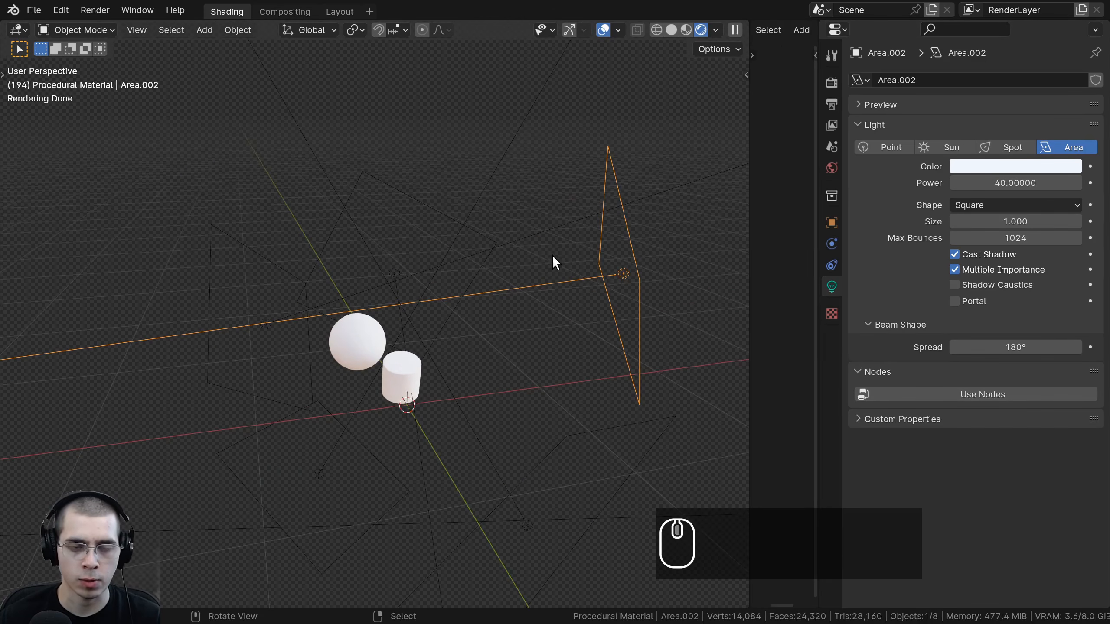
{"action": "key", "text": "h"}
Select the orange area light above the objects and examine its color, power and direction
{"action": "left_click", "coordinate": [395, 270]}
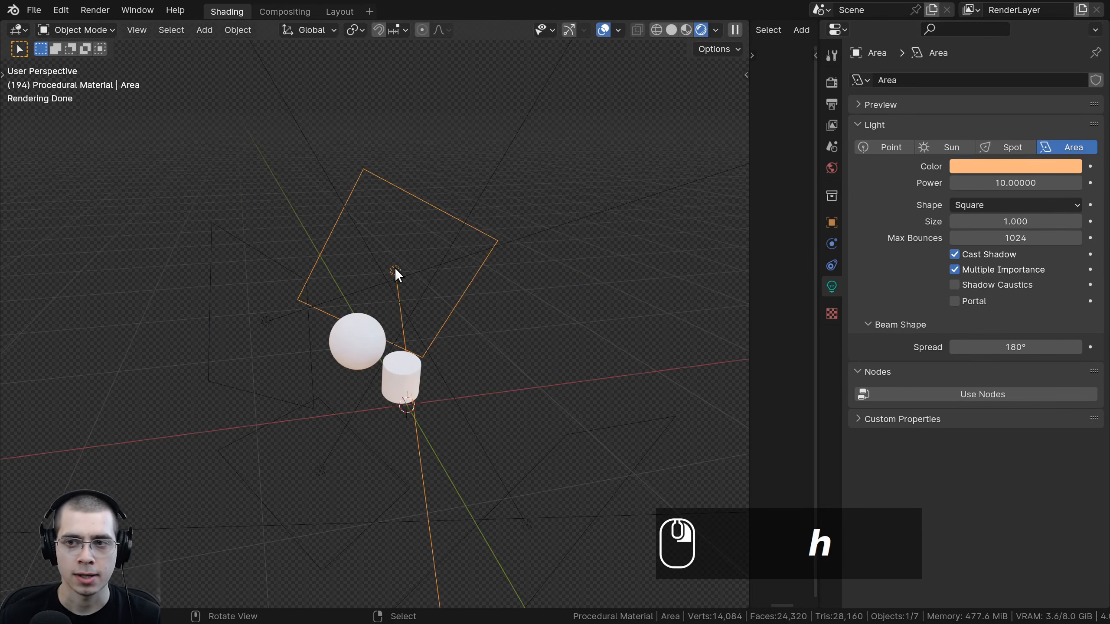
{"action": "middle_click_drag", "start_coordinate": [395, 267], "coordinate": [480, 280]}
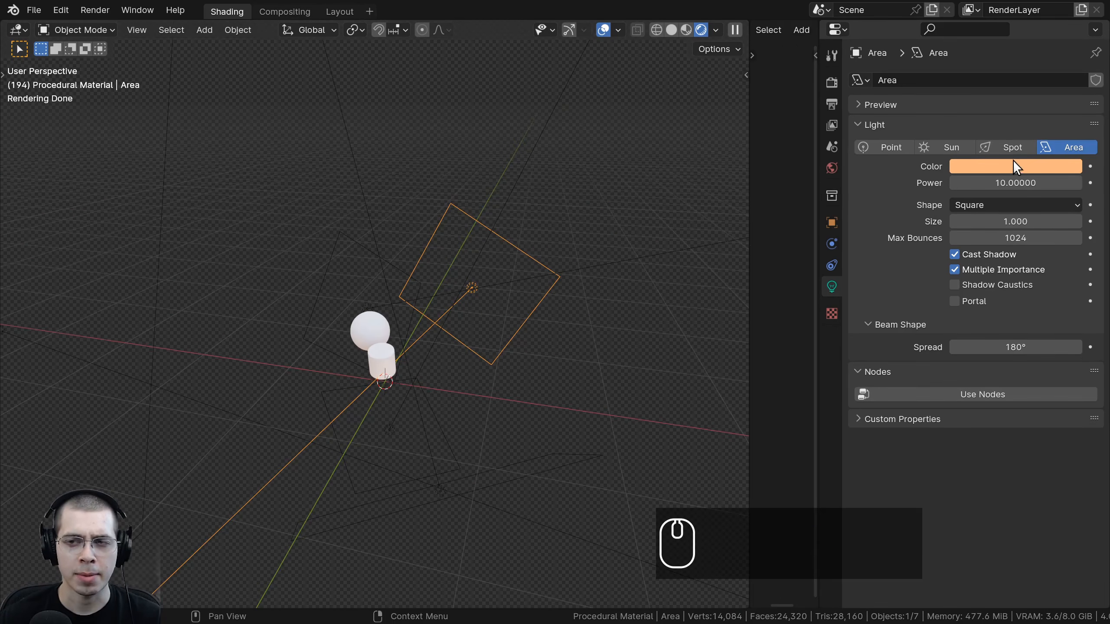
{"action": "middle_click_drag", "start_coordinate": [404, 267], "coordinate": [350, 298]}
{"action": "scroll", "coordinate": [351, 298], "scroll_direction": "up", "scroll_amount": 6}
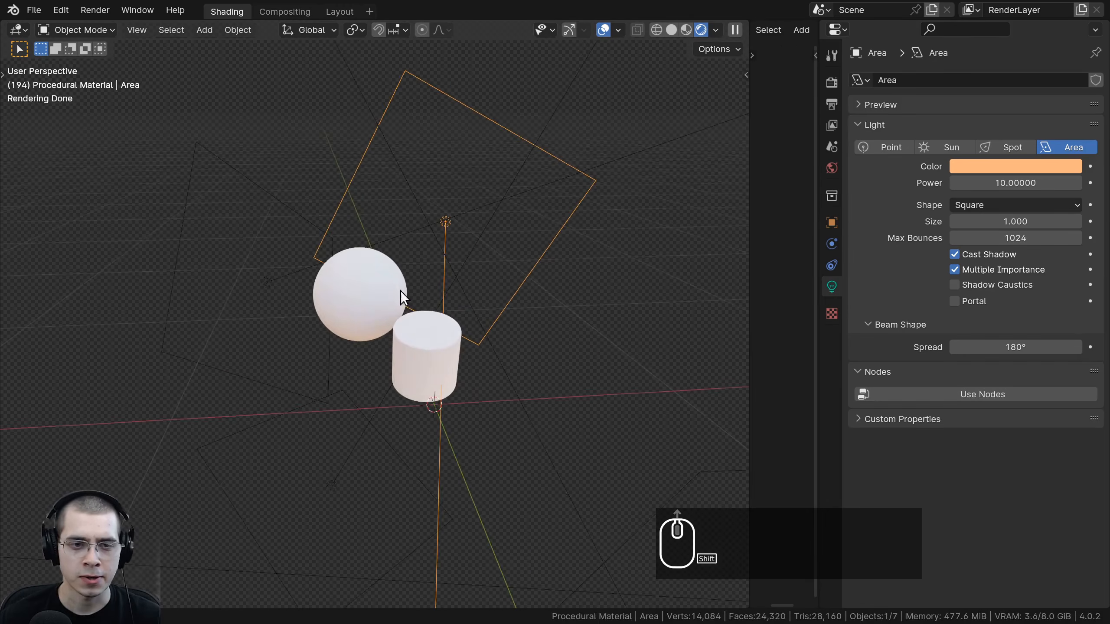
Examine how the selected orange area light illuminates the sphere and cylinder from several angles
{"action": "middle_click_drag", "start_coordinate": [379, 250], "coordinate": [406, 285]}
{"action": "middle_click_drag", "start_coordinate": [349, 324], "coordinate": [389, 290]}
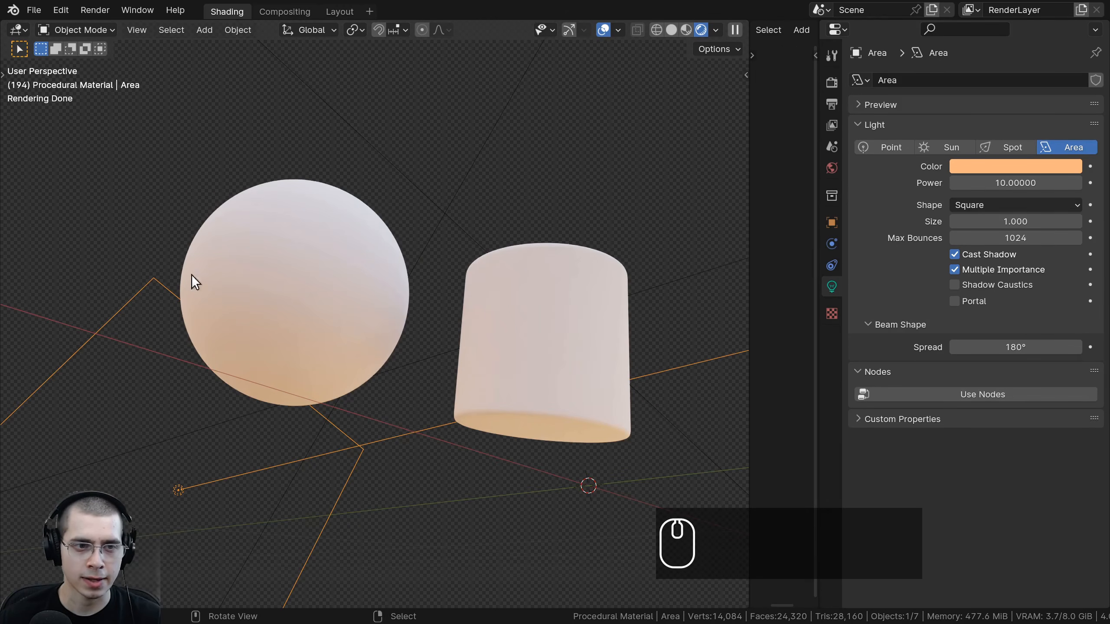
{"action": "scroll", "coordinate": [210, 354], "scroll_direction": "up", "scroll_amount": 1}
{"action": "middle_click_drag", "start_coordinate": [209, 354], "coordinate": [262, 428]}
{"action": "scroll", "coordinate": [340, 189], "scroll_direction": "down", "scroll_amount": 3}
{"action": "scroll", "coordinate": [340, 189], "scroll_direction": "down", "scroll_amount": 2}
{"action": "mouse_move", "coordinate": [340, 189]}
{"action": "middle_mouse_down"}
{"action": "mouse_move", "coordinate": [289, 245]}
{"action": "mouse_move", "coordinate": [309, 243]}
{"action": "mouse_move", "coordinate": [352, 290]}
{"action": "middle_mouse_up"}
{"action": "scroll", "coordinate": [309, 242], "scroll_direction": "down", "scroll_amount": 3}
Hide the orange area light and the next two area lights around the objects one after another, switching the viewport to solid shading
{"action": "key", "text": "h"}
{"action": "left_click", "coordinate": [310, 263]}
{"action": "key", "text": "z"}
{"action": "left_click", "coordinate": [628, 268]}
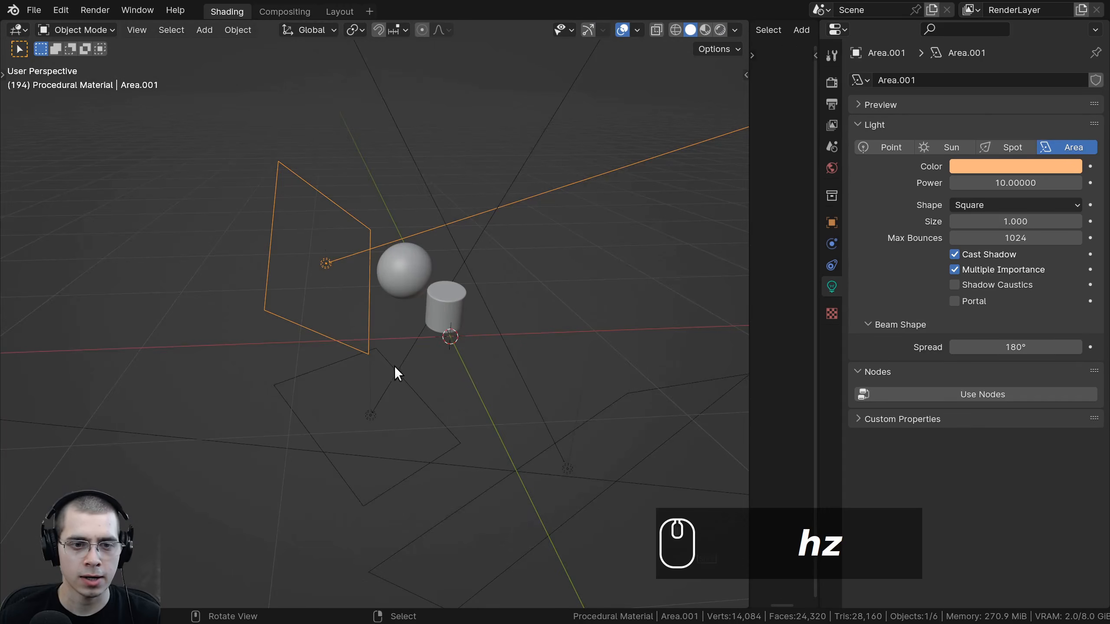
{"action": "key", "text": "h"}
{"action": "left_click", "coordinate": [371, 415]}
{"action": "middle_click_drag", "start_coordinate": [372, 417], "coordinate": [520, 349]}
{"action": "key", "text": "h"}
Select the rectangular orange area light and check its effect on the sphere and cylinder in rendered shading
{"action": "left_click", "coordinate": [489, 384]}
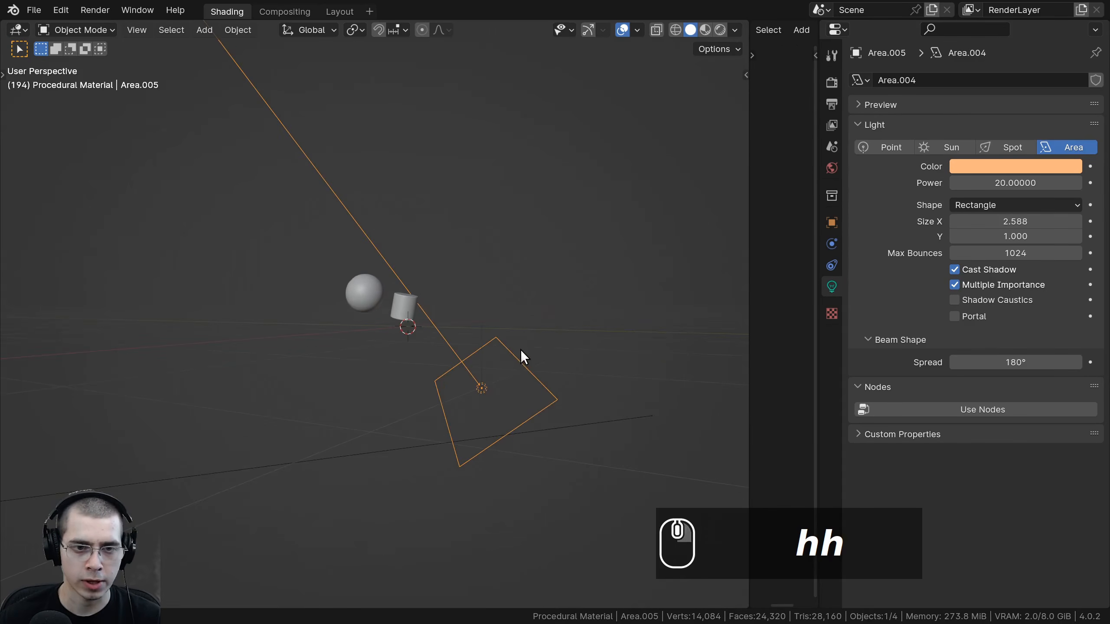
{"action": "scroll", "coordinate": [520, 349], "scroll_direction": "up", "scroll_amount": 5}
{"action": "key", "text": "z"}
{"action": "left_click", "coordinate": [508, 248]}
{"action": "middle_click_drag", "start_coordinate": [476, 255], "coordinate": [364, 259]}
{"action": "middle_click_drag", "start_coordinate": [364, 259], "coordinate": [276, 271], "text": "shift"}
{"action": "scroll", "coordinate": [277, 271], "scroll_direction": "up", "scroll_amount": 3}
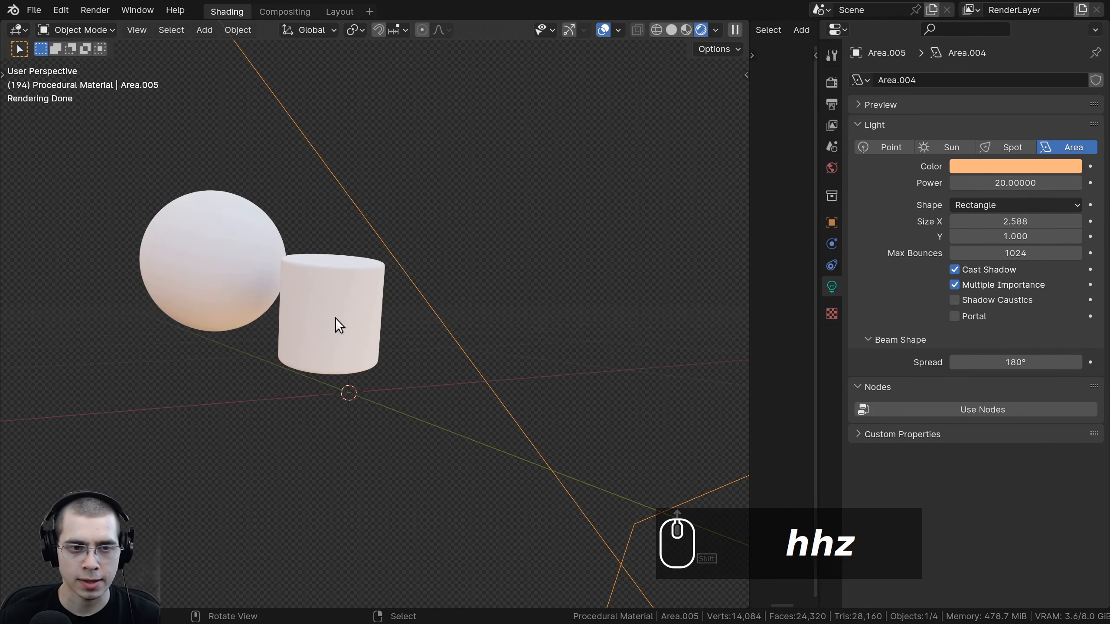
Hide the rectangular orange light, restore all hidden lights and return to the camera view
{"action": "scroll", "coordinate": [362, 288], "scroll_direction": "down", "scroll_amount": 2}
{"action": "key", "text": "h"}
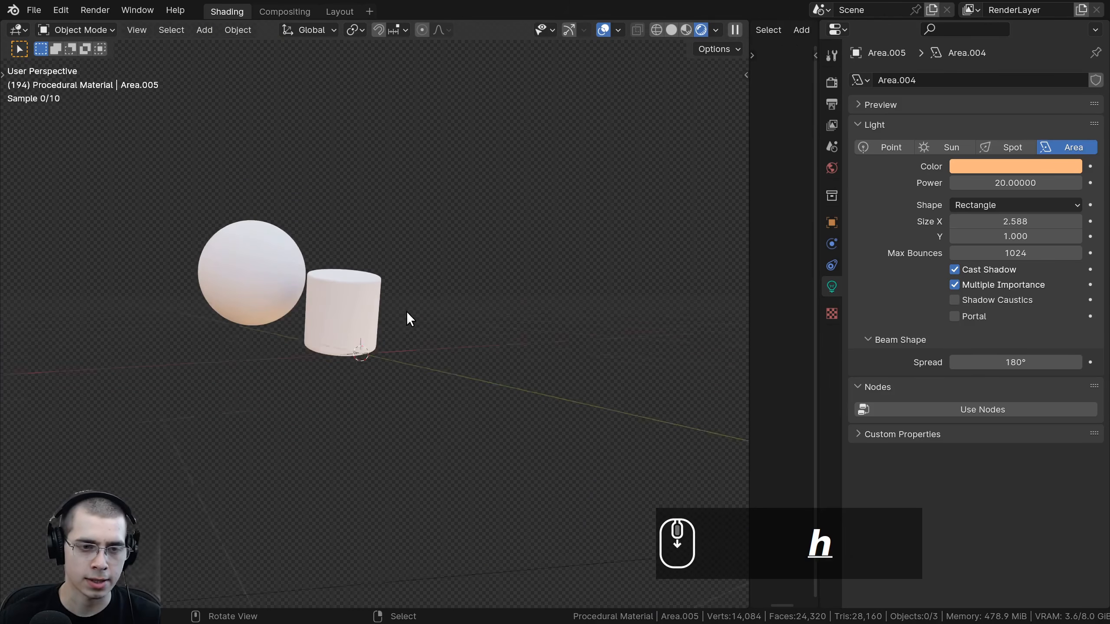
{"action": "scroll", "coordinate": [406, 310], "scroll_direction": "down", "scroll_amount": 4}
{"action": "middle_click_drag", "start_coordinate": [405, 311], "coordinate": [333, 336]}
{"action": "key", "text": "KP_0"}
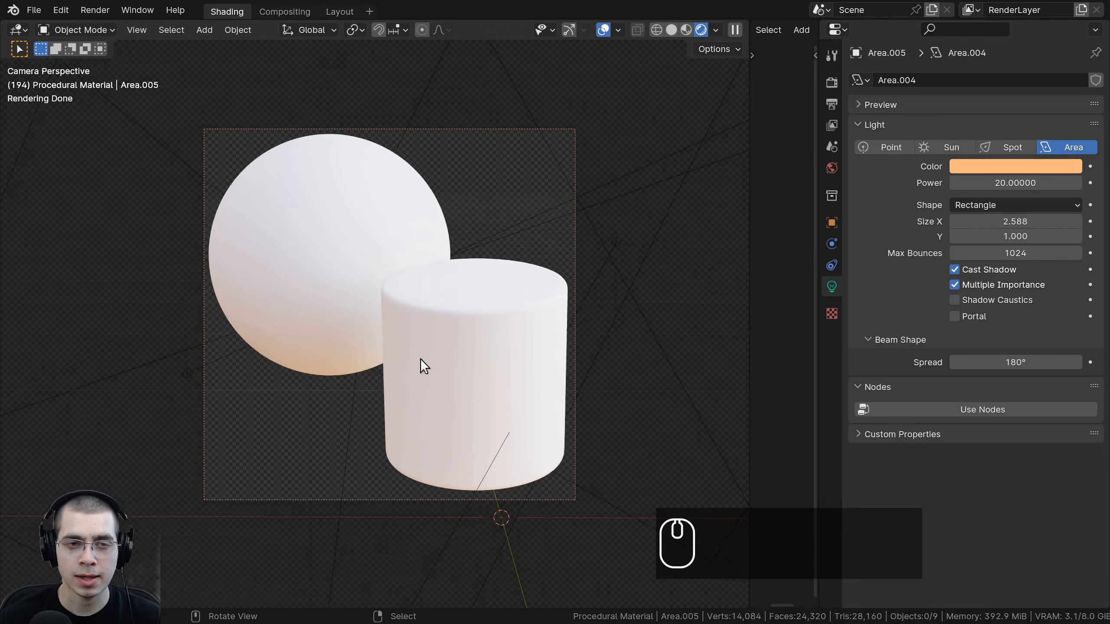
Compare the camera view's background with the Film Transparent render option off and on, leaving it enabled
{"action": "left_click", "coordinate": [832, 105]}
{"action": "left_click", "coordinate": [832, 84]}
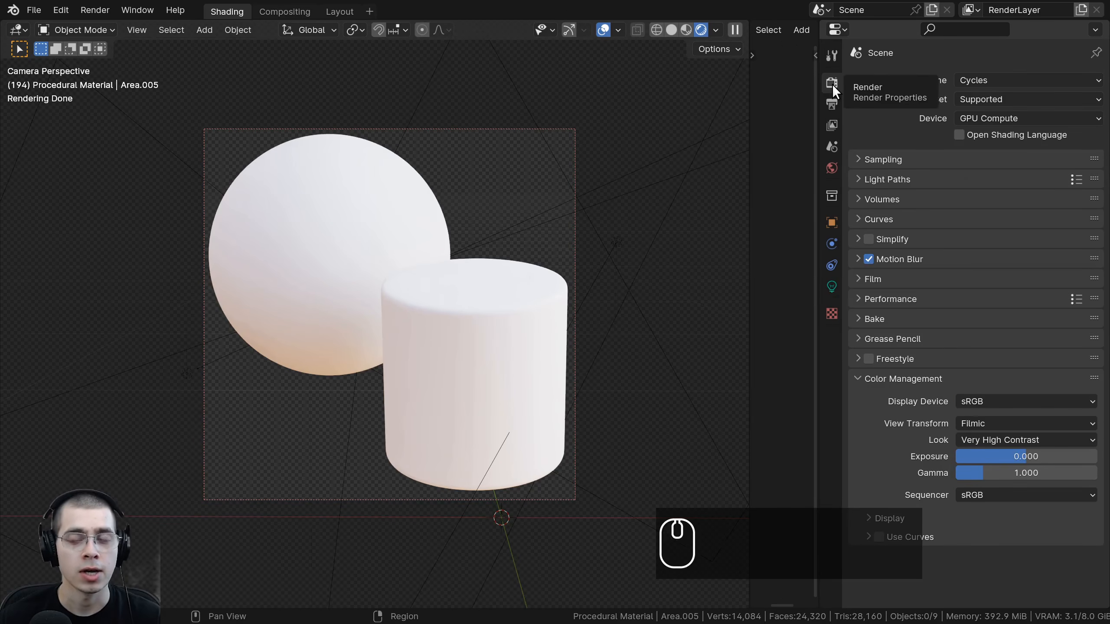
{"action": "left_click", "coordinate": [870, 280]}
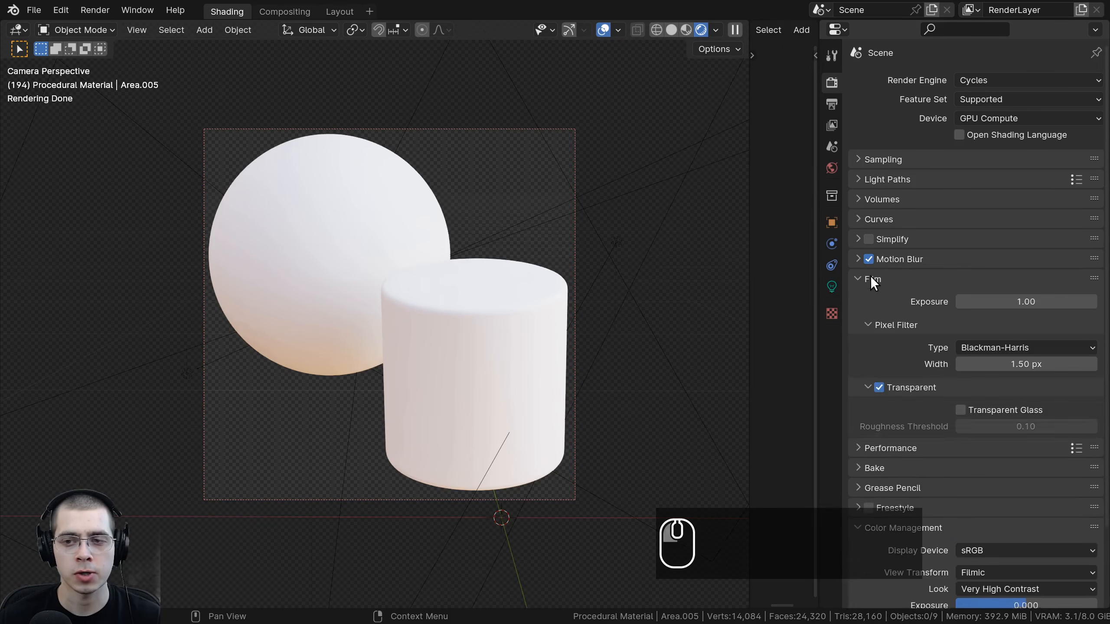
{"action": "left_click", "coordinate": [879, 388]}
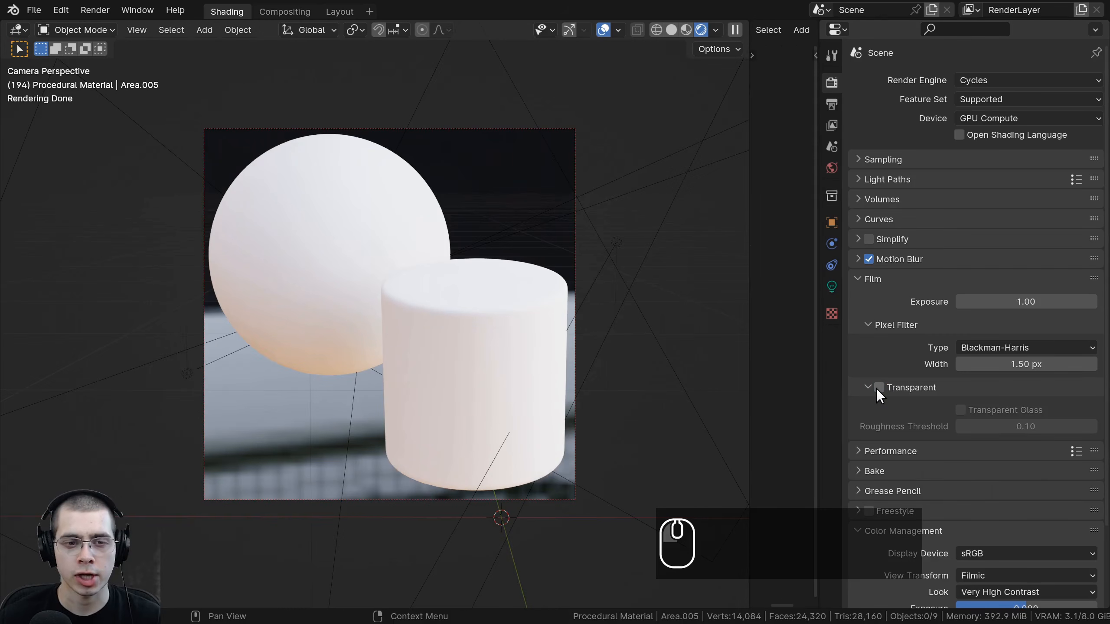
{"action": "left_click", "coordinate": [878, 388]}
{"action": "left_click", "coordinate": [878, 388]}
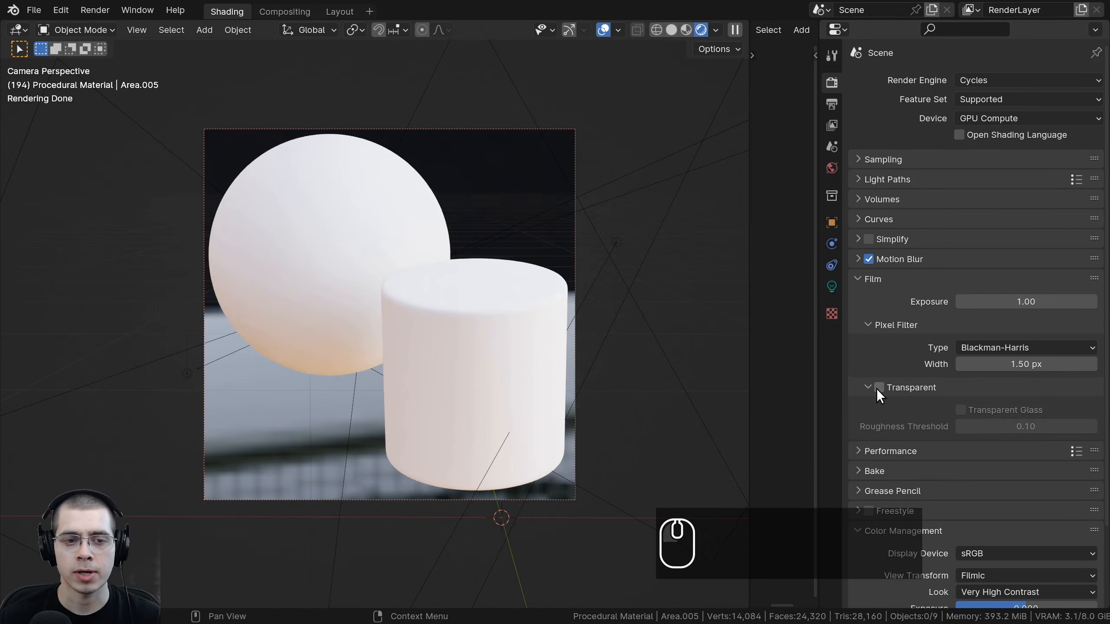
{"action": "left_click", "coordinate": [879, 388]}
{"action": "middle_click_drag", "start_coordinate": [391, 290], "coordinate": [397, 289], "text": "shift"}
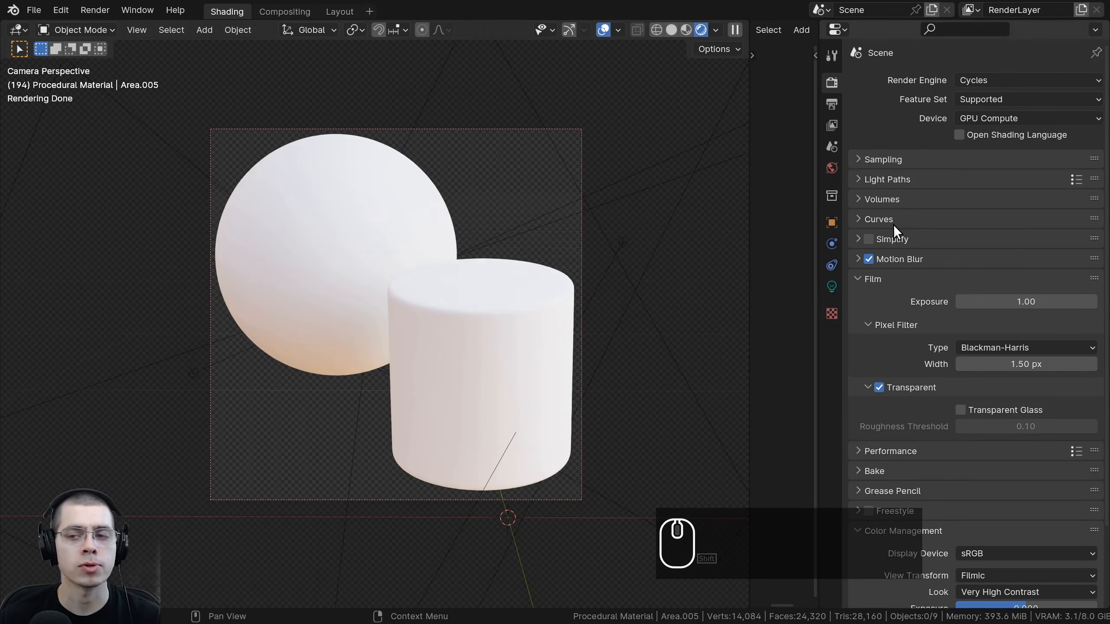
Choose Very High Contrast as the Color Management look and collapse the render settings sections
{"action": "scroll", "coordinate": [894, 224], "scroll_direction": "down", "scroll_amount": 5}
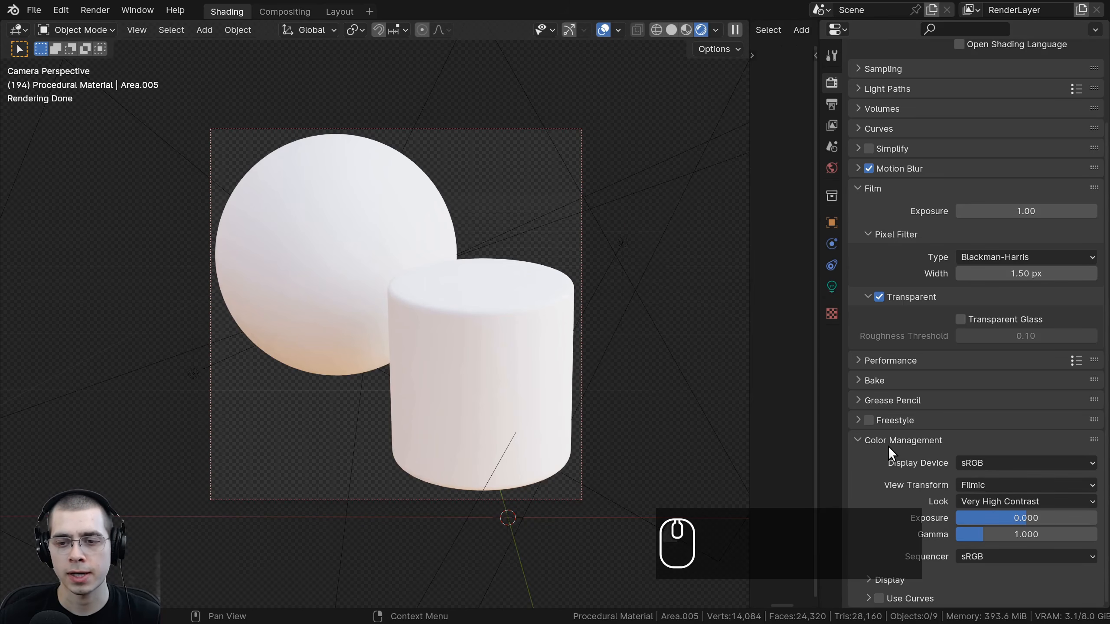
{"action": "left_click", "coordinate": [995, 502]}
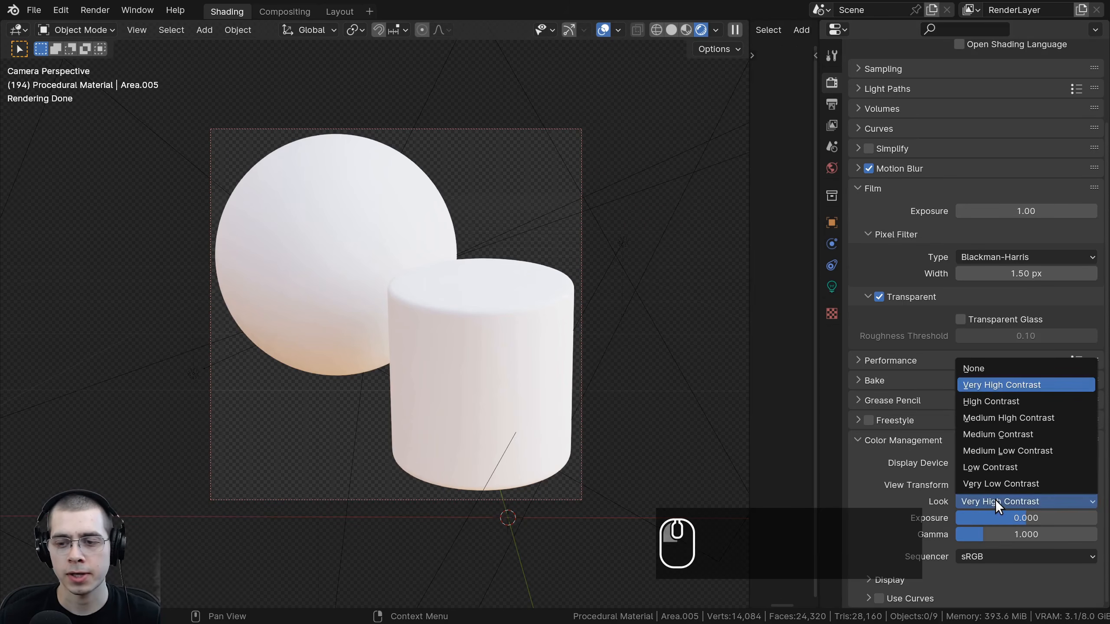
{"action": "left_click", "coordinate": [986, 385]}
{"action": "scroll", "coordinate": [869, 372], "scroll_direction": "up", "scroll_amount": 5}
{"action": "left_click", "coordinate": [859, 279]}
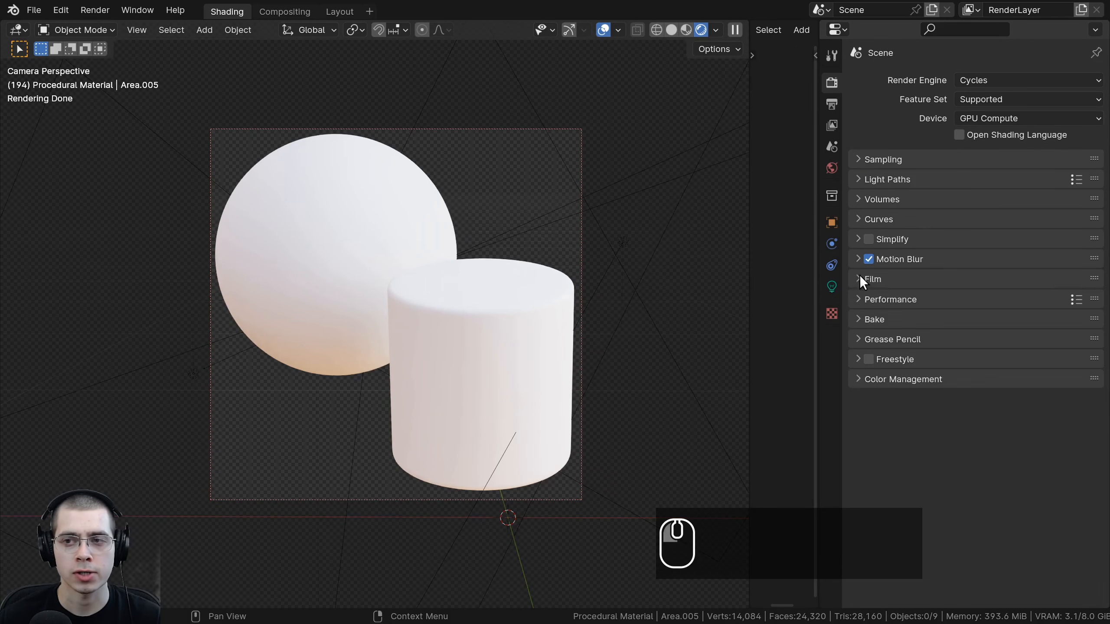
Choose Cycles as the render engine
{"action": "scroll", "coordinate": [459, 147], "scroll_direction": "up", "scroll_amount": 1}
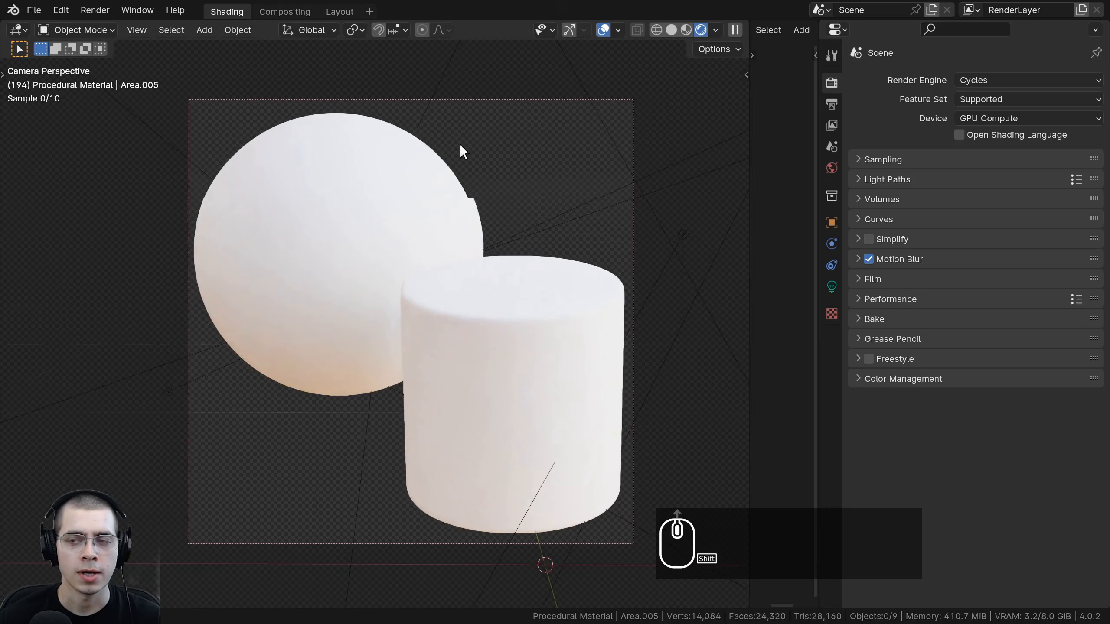
{"action": "left_click", "coordinate": [991, 80]}
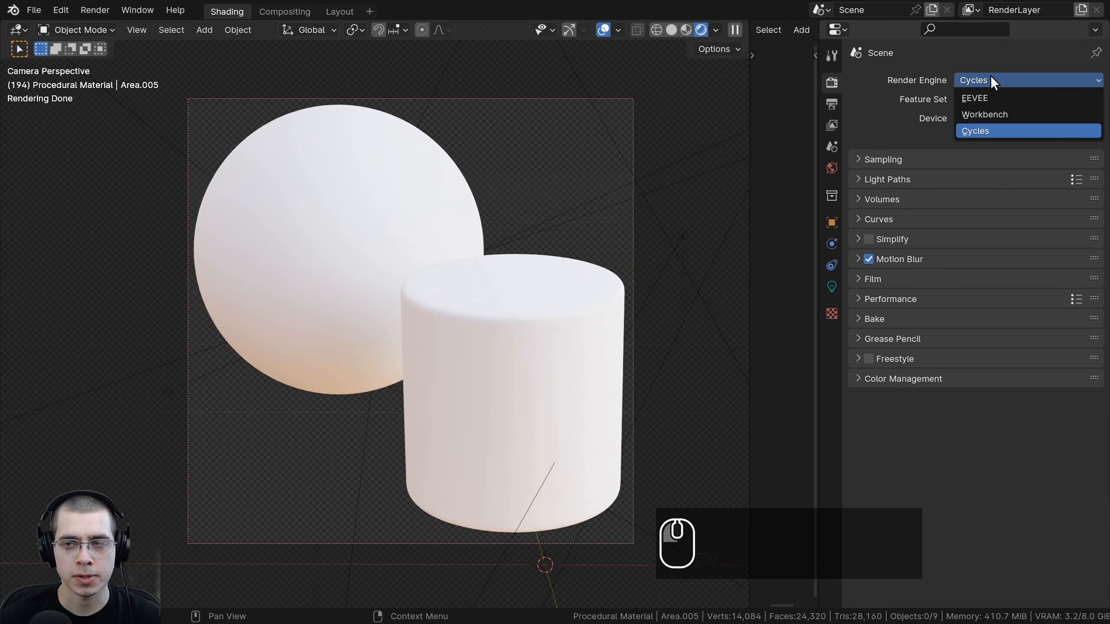
{"action": "left_click", "coordinate": [983, 132]}
{"action": "middle_click_drag", "start_coordinate": [565, 200], "coordinate": [567, 200], "text": "shift"}
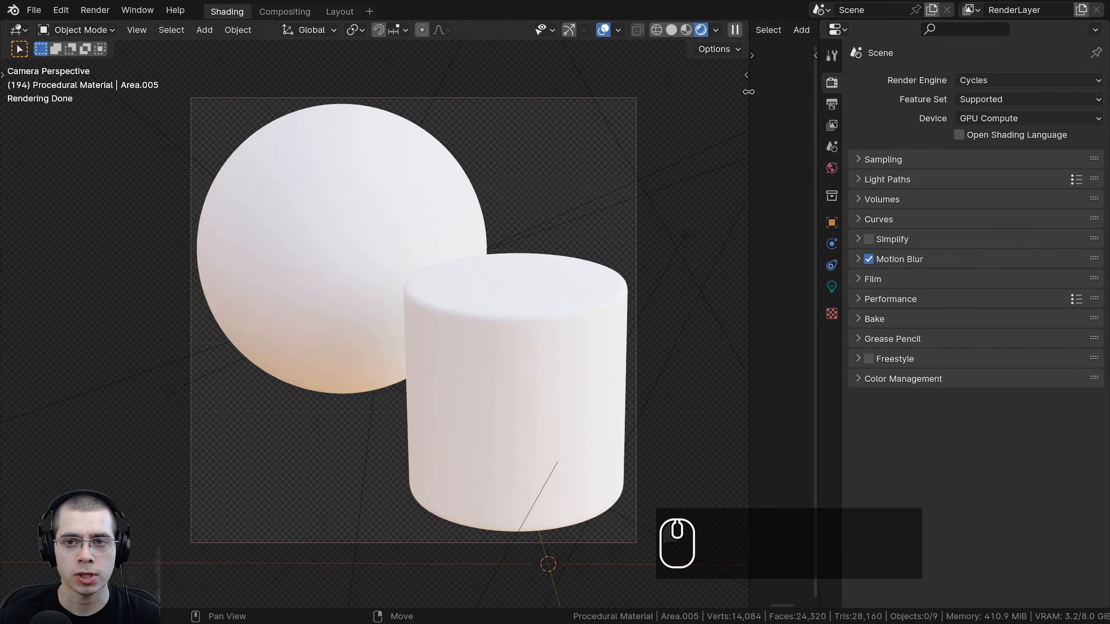
Widen the shader editor by shrinking the 3D viewport, keeping the viewport in rendered shading
{"action": "left_click_drag", "start_coordinate": [748, 91], "coordinate": [314, 92]}
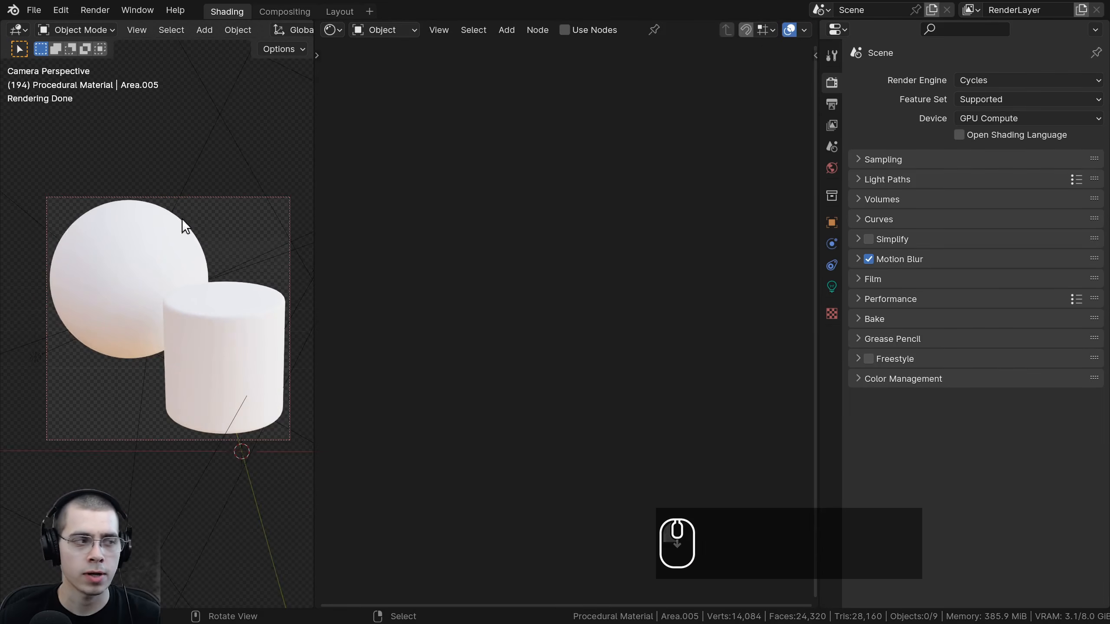
{"action": "scroll", "coordinate": [183, 219], "scroll_direction": "up", "scroll_amount": 2}
{"action": "key", "text": "z"}
{"action": "key", "text": "z"}
{"action": "key", "text": "z"}
{"action": "key", "text": "z"}
{"action": "key", "text": "z"}
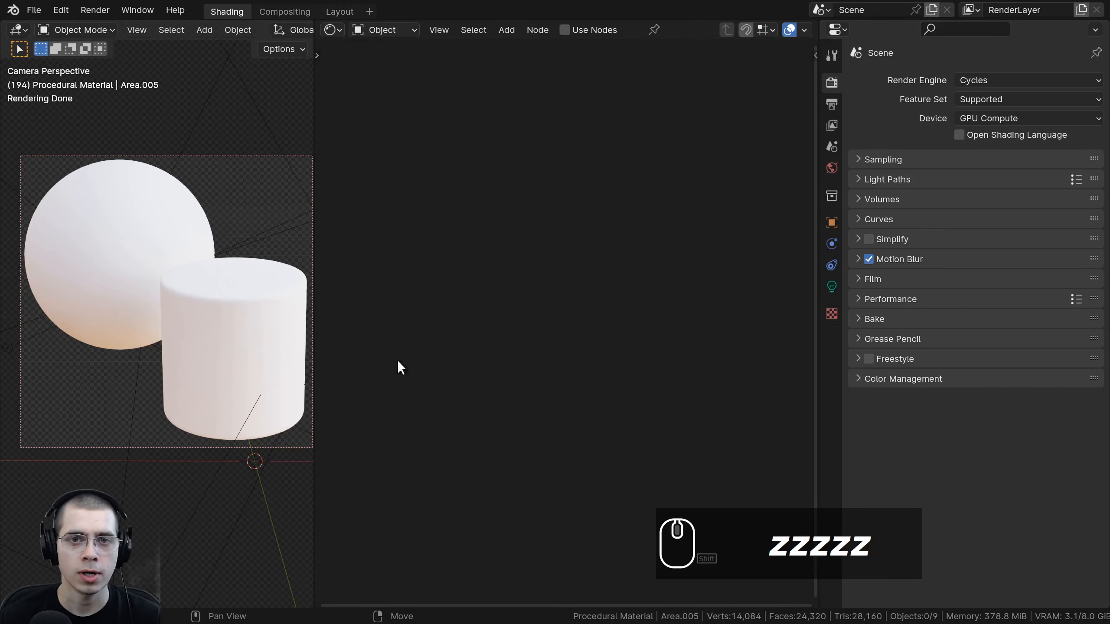
Create a new material on the sphere and name it Scratched Metal
{"action": "left_click", "coordinate": [181, 243]}
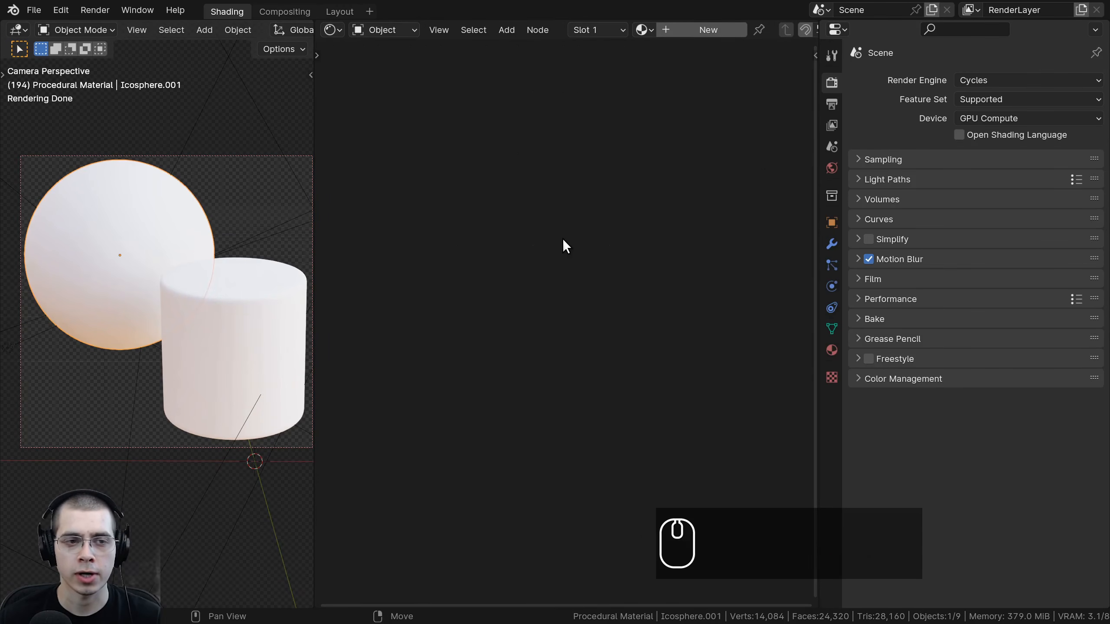
{"action": "left_click", "coordinate": [675, 33]}
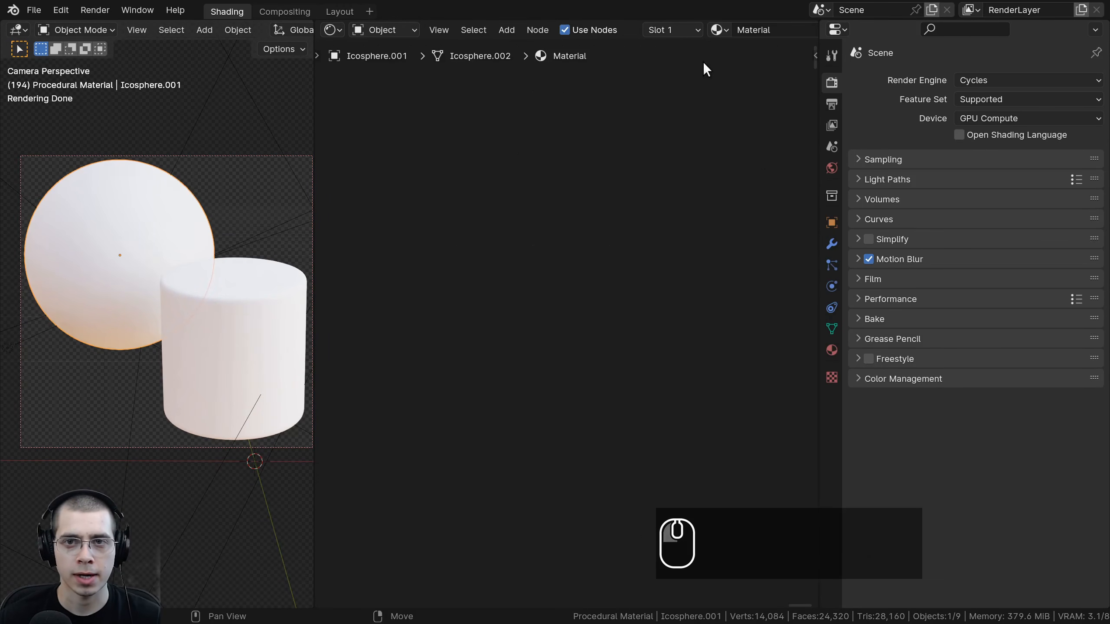
{"action": "double_click", "coordinate": [784, 31]}
{"action": "type", "text": "Sc"}
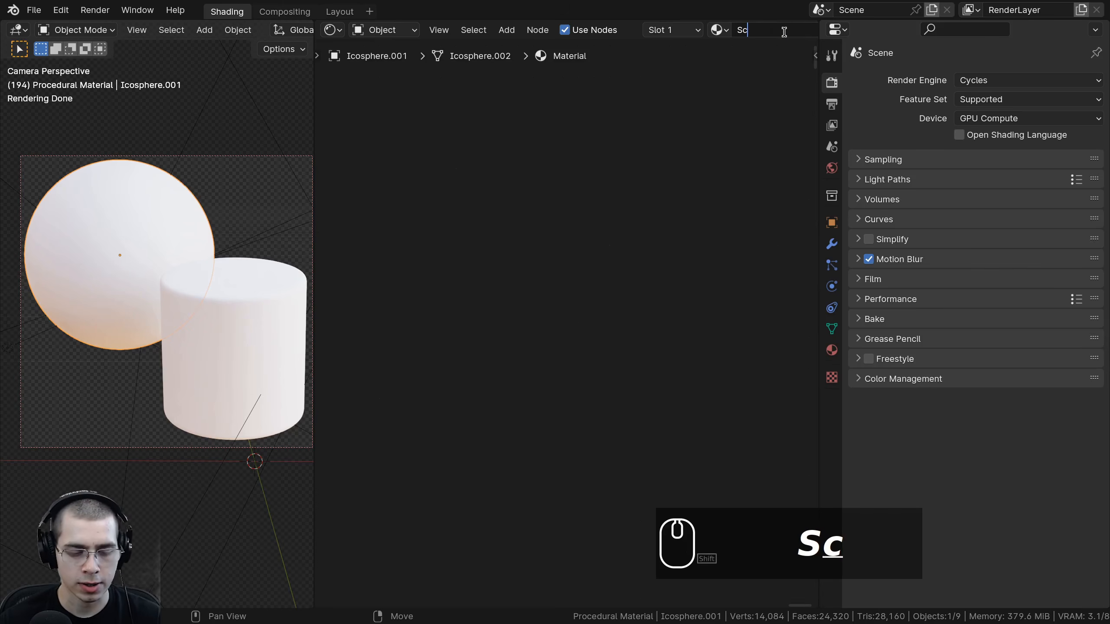
{"action": "type", "text": "ratched metal"}
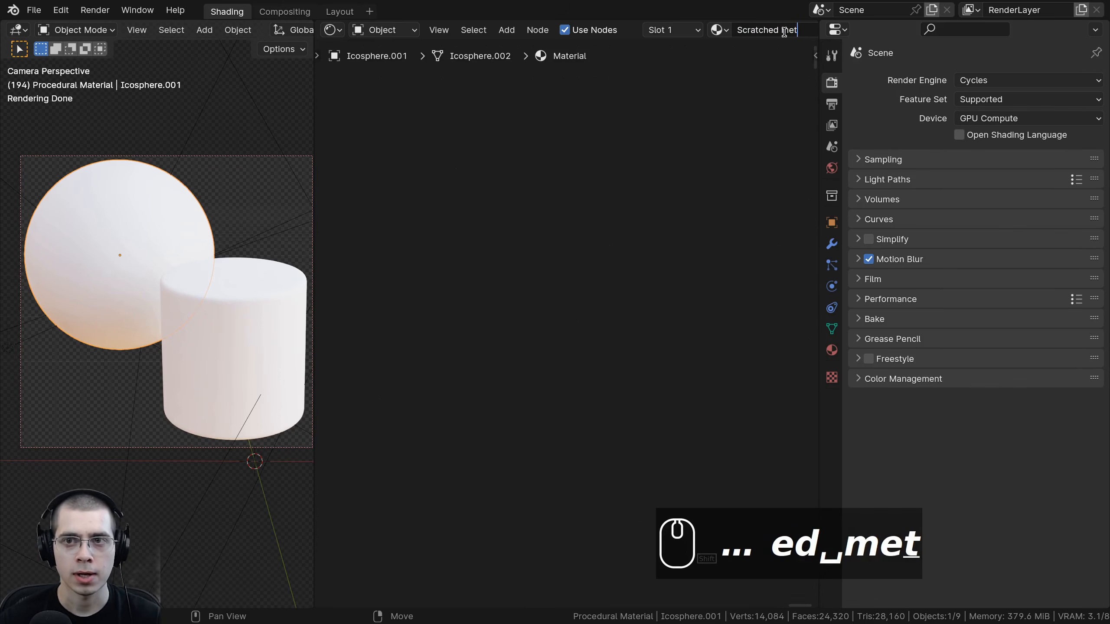
{"action": "key", "text": "Left"}
{"action": "key", "text": "Left"}
{"action": "key", "text": "Left"}
{"action": "key", "text": "Left"}
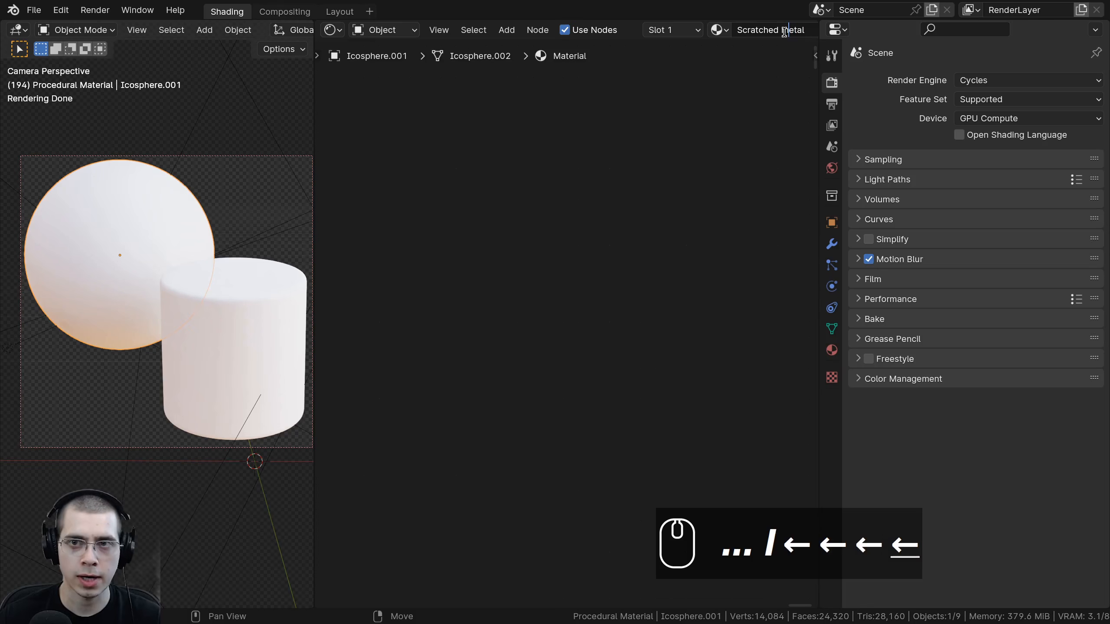
{"action": "key", "text": "BackSpace"}
{"action": "type", "text": "M"}
{"action": "key", "text": "Return"}
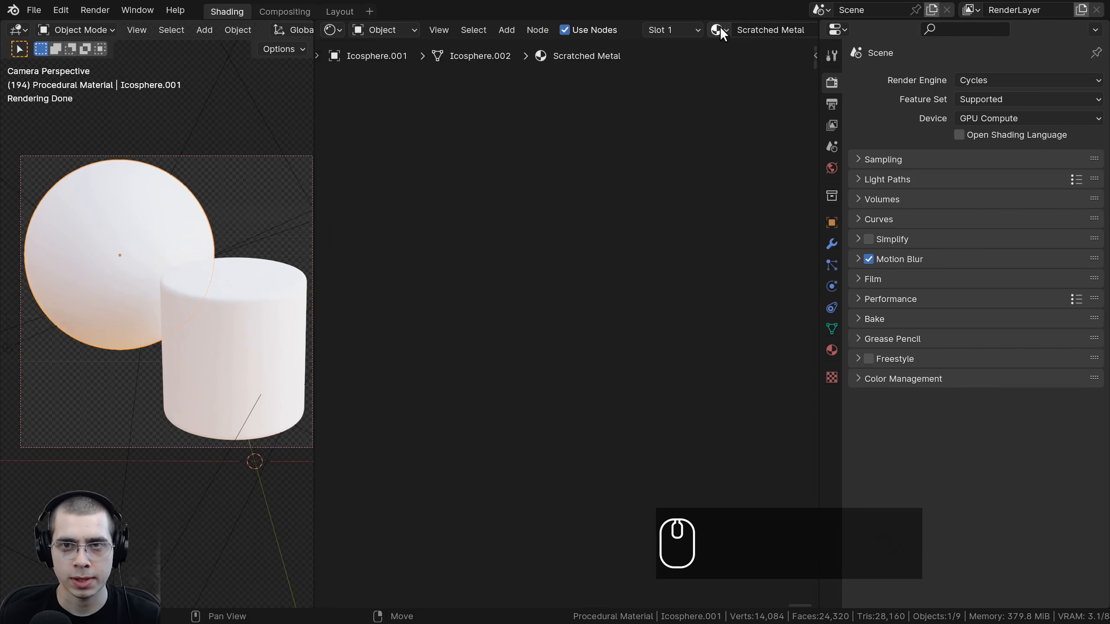
Assign the Scratched Metal material to the cylinder as well and reselect the sphere
{"action": "left_click_drag", "start_coordinate": [725, 37], "coordinate": [220, 314]}
{"action": "right_click", "coordinate": [220, 315]}
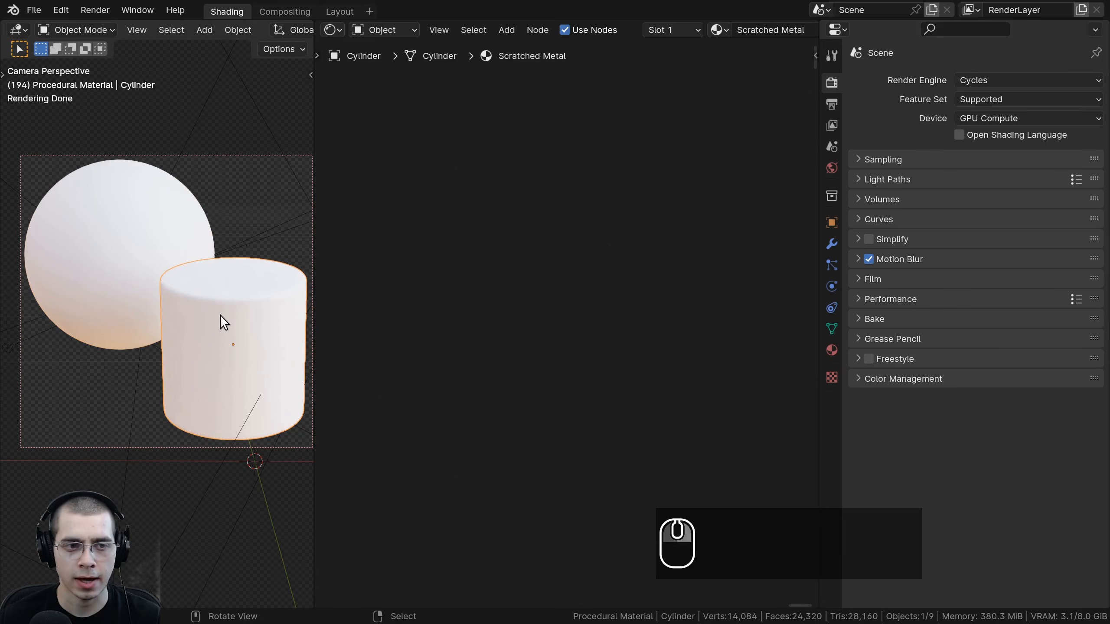
{"action": "middle_click_drag", "start_coordinate": [189, 253], "coordinate": [180, 246], "text": "shift"}
{"action": "right_click", "coordinate": [179, 246]}
{"action": "scroll", "coordinate": [529, 258], "scroll_direction": "down", "scroll_amount": 2}
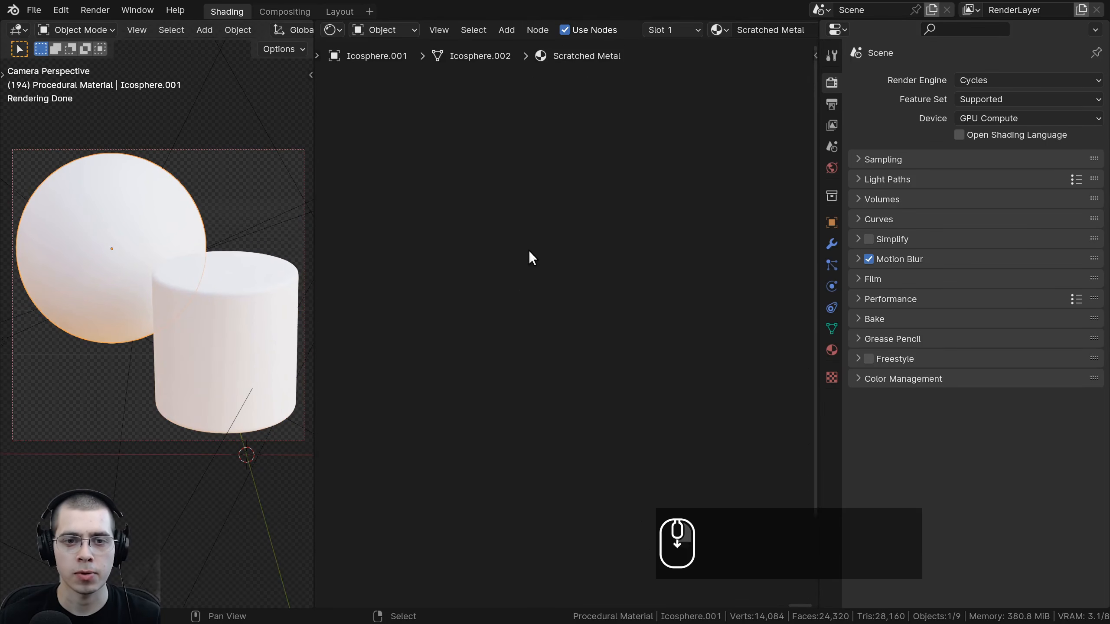
Shrink the properties editor to enlarge the shader editor, and move the Principled BSDF node closer to the Material Output
{"action": "scroll", "coordinate": [678, 299], "scroll_direction": "up", "scroll_amount": 8}
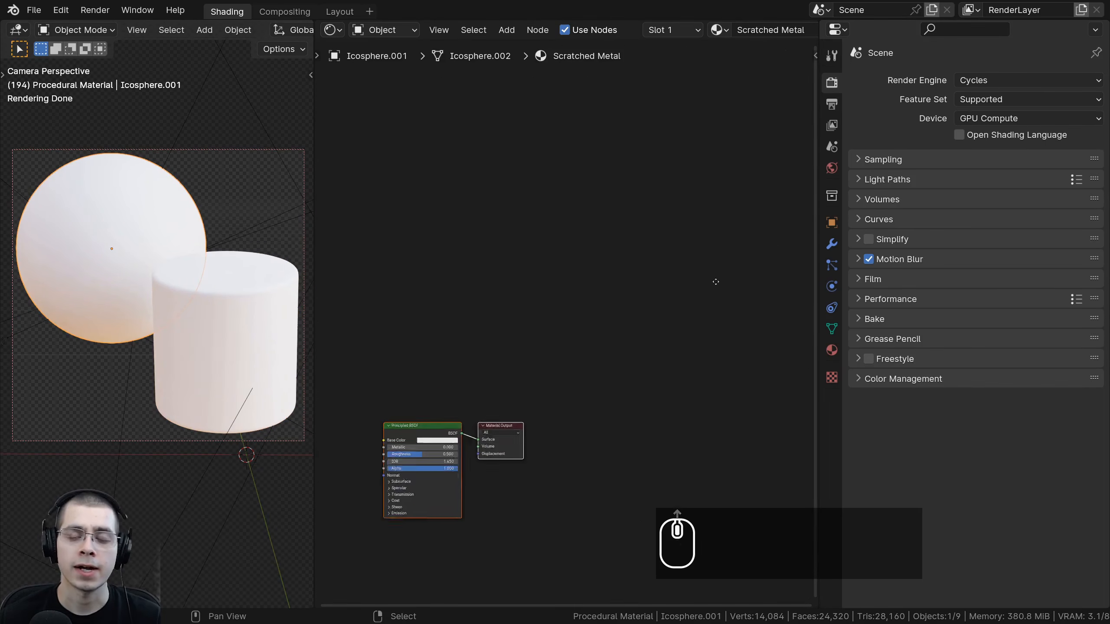
{"action": "key", "text": "Home"}
{"action": "left_click_drag", "start_coordinate": [817, 165], "coordinate": [1081, 168]}
{"action": "scroll", "coordinate": [832, 239], "scroll_direction": "up", "scroll_amount": 2}
{"action": "key", "text": "a"}
{"action": "middle_click_drag", "start_coordinate": [748, 233], "coordinate": [802, 251]}
{"action": "scroll", "coordinate": [758, 229], "scroll_direction": "up", "scroll_amount": 2}
{"action": "left_click_drag", "start_coordinate": [750, 198], "coordinate": [782, 196]}
{"action": "middle_click_drag", "start_coordinate": [799, 219], "coordinate": [807, 224]}
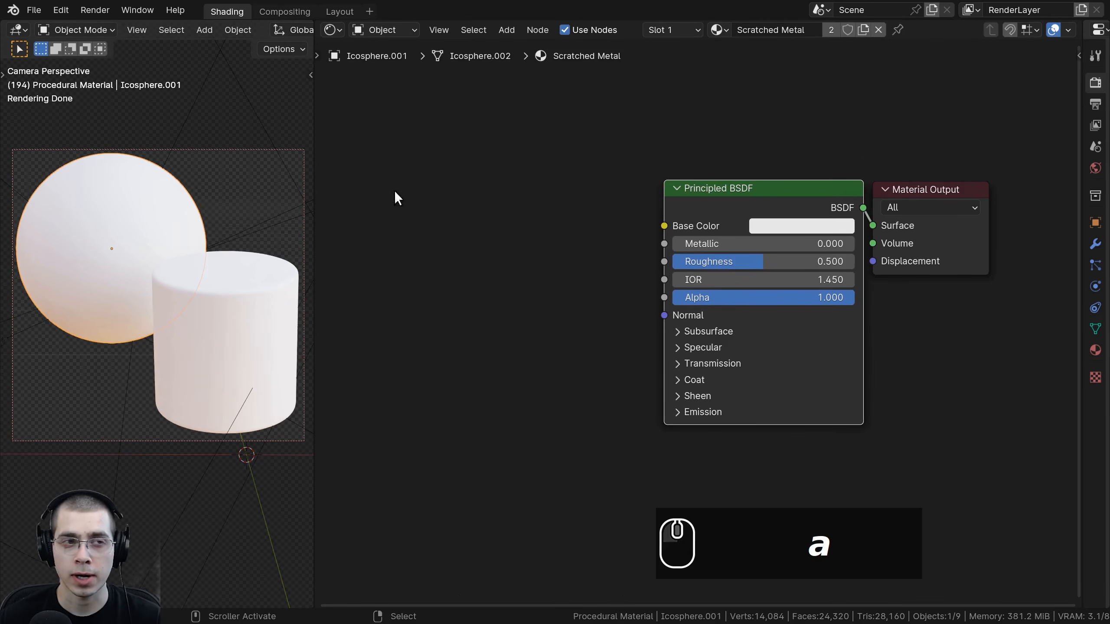
Search the add-on preferences for "node", check that Node Wrangler is enabled, and close the preferences
{"action": "left_click", "coordinate": [63, 10]}
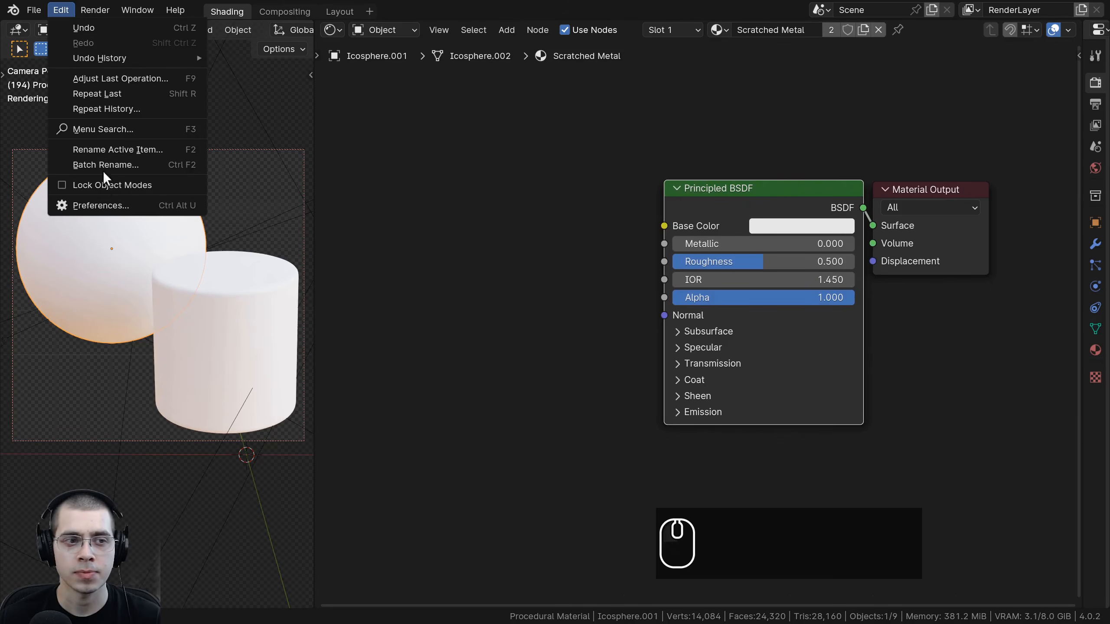
{"action": "left_click", "coordinate": [101, 202]}
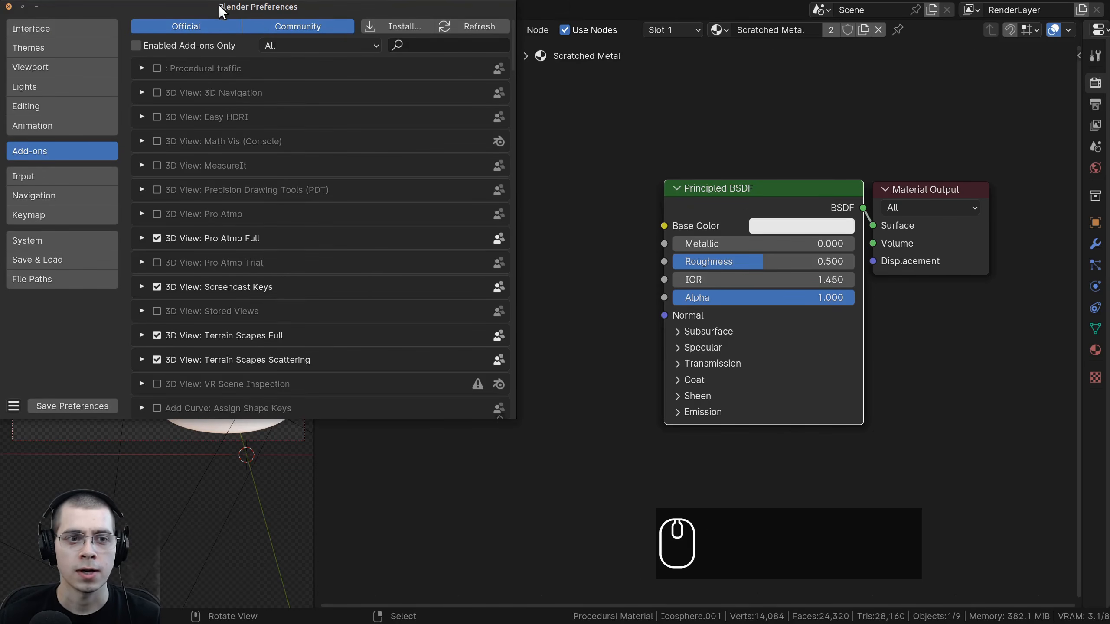
{"action": "left_click_drag", "start_coordinate": [219, 4], "coordinate": [554, 77]}
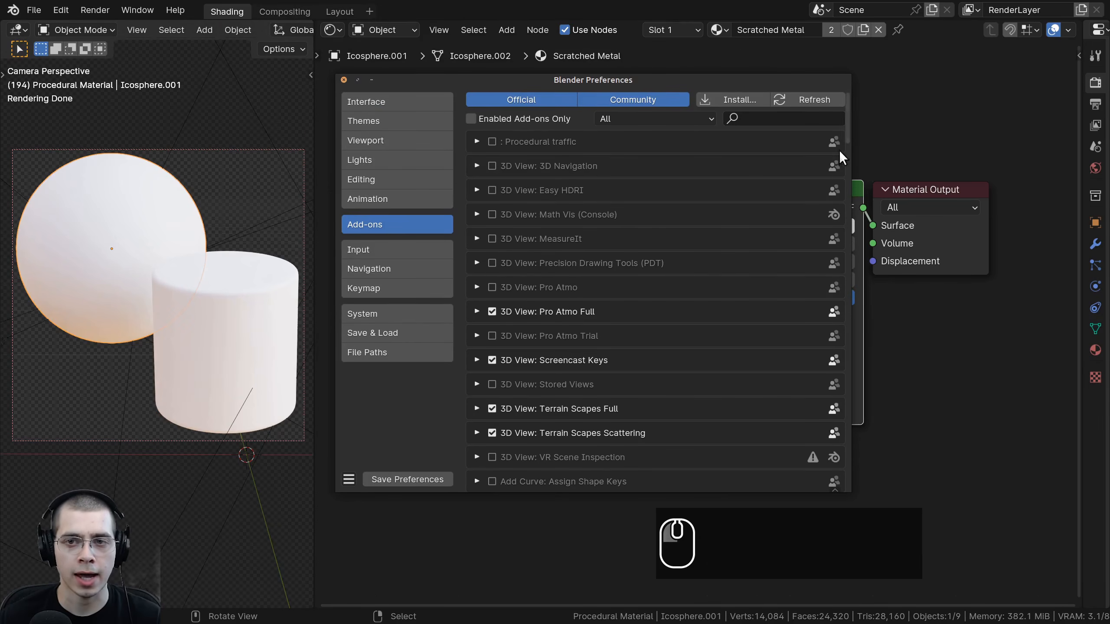
{"action": "left_click", "coordinate": [763, 119]}
{"action": "type", "text": "node"}
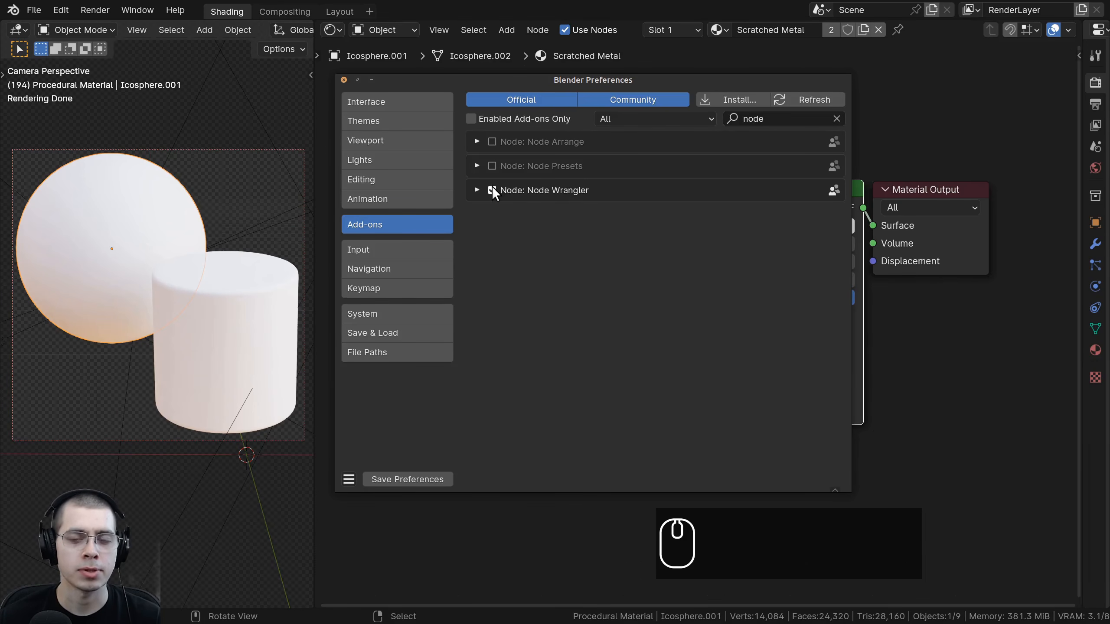
{"action": "left_click", "coordinate": [344, 78]}
Deselect all nodes in the shader editor
{"action": "middle_click_drag", "start_coordinate": [531, 267], "coordinate": [664, 284]}
{"action": "key", "text": "a"}
{"action": "scroll", "coordinate": [647, 271], "scroll_direction": "down", "scroll_amount": 2}
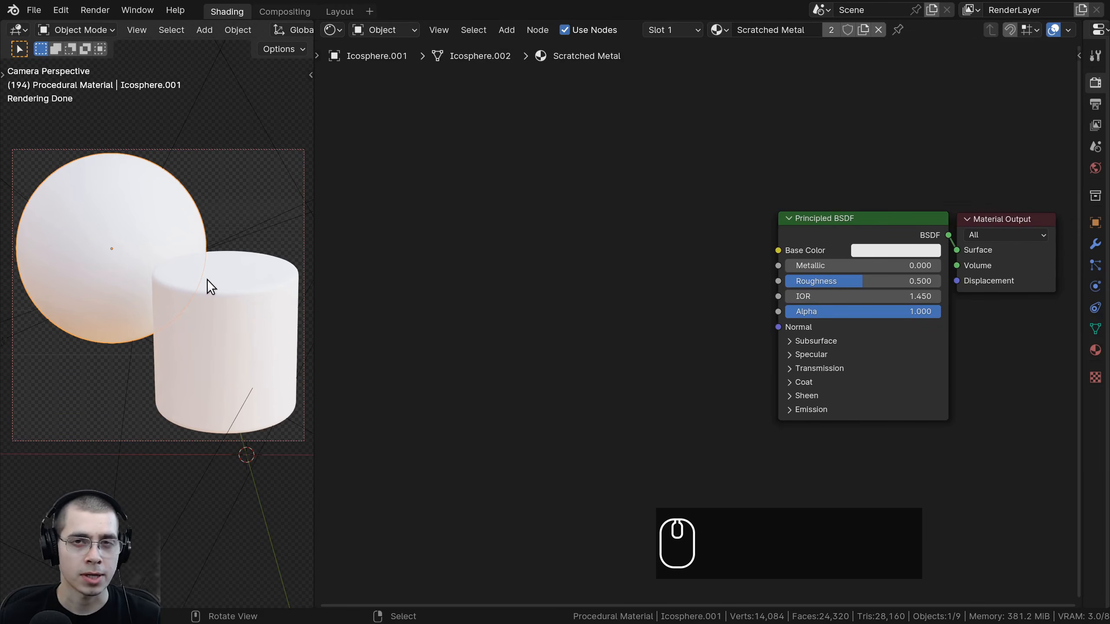
{"action": "middle_click_drag", "start_coordinate": [554, 243], "coordinate": [531, 247]}
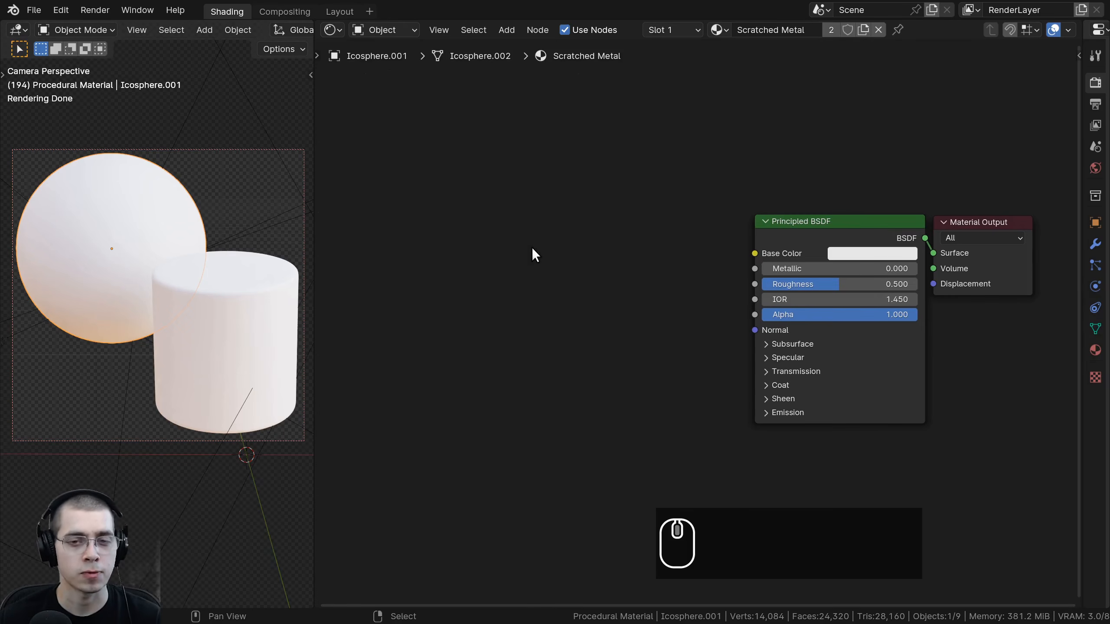
Add a Voronoi Texture node and place it well to the left of the Principled BSDF node
{"action": "middle_click_drag", "start_coordinate": [529, 209], "coordinate": [555, 196]}
{"action": "key", "text": "shift+a"}
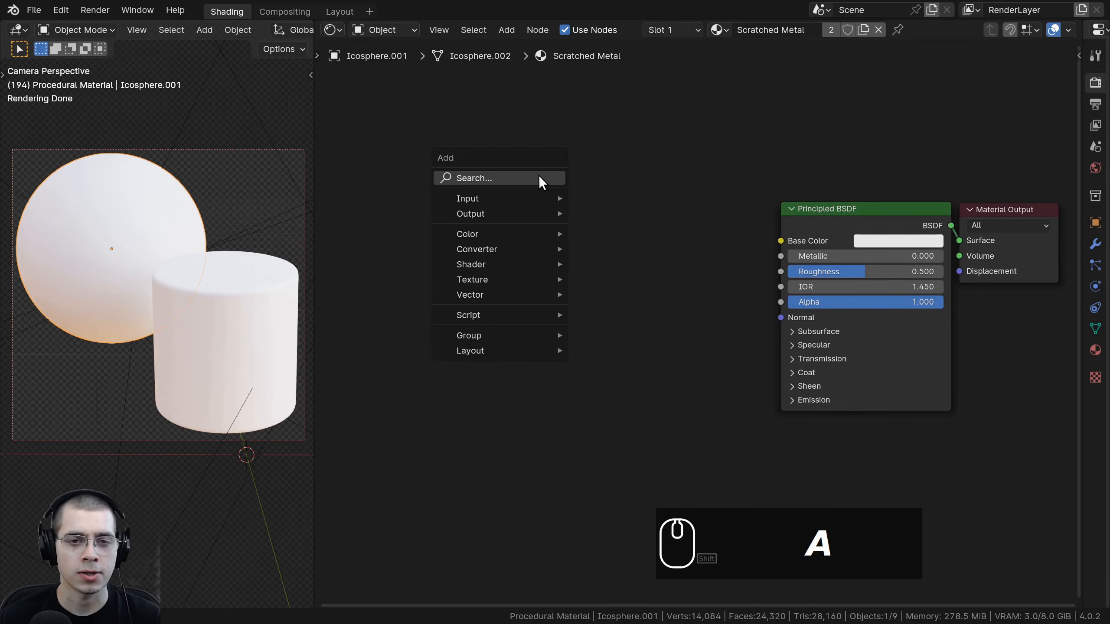
{"action": "type", "text": "vor"}
{"action": "key", "text": "Return"}
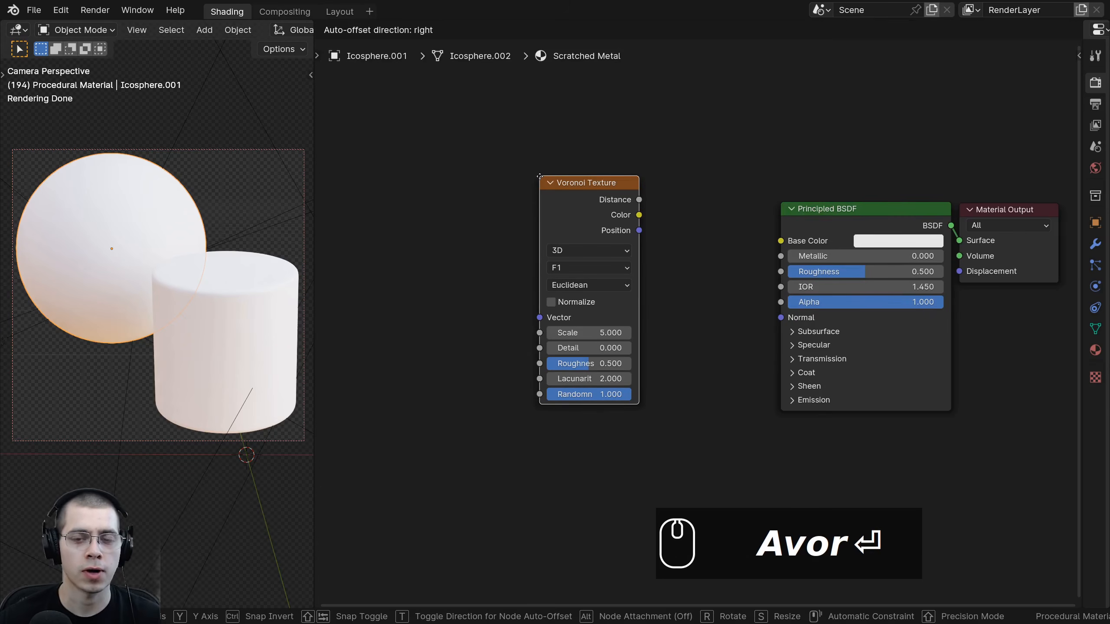
{"action": "left_click", "coordinate": [395, 138]}
{"action": "middle_click_drag", "start_coordinate": [449, 188], "coordinate": [659, 228]}
{"action": "scroll", "coordinate": [659, 227], "scroll_direction": "down", "scroll_amount": 1}
{"action": "left_click_drag", "start_coordinate": [662, 215], "coordinate": [590, 194]}
{"action": "middle_click_drag", "start_coordinate": [589, 194], "coordinate": [539, 214]}
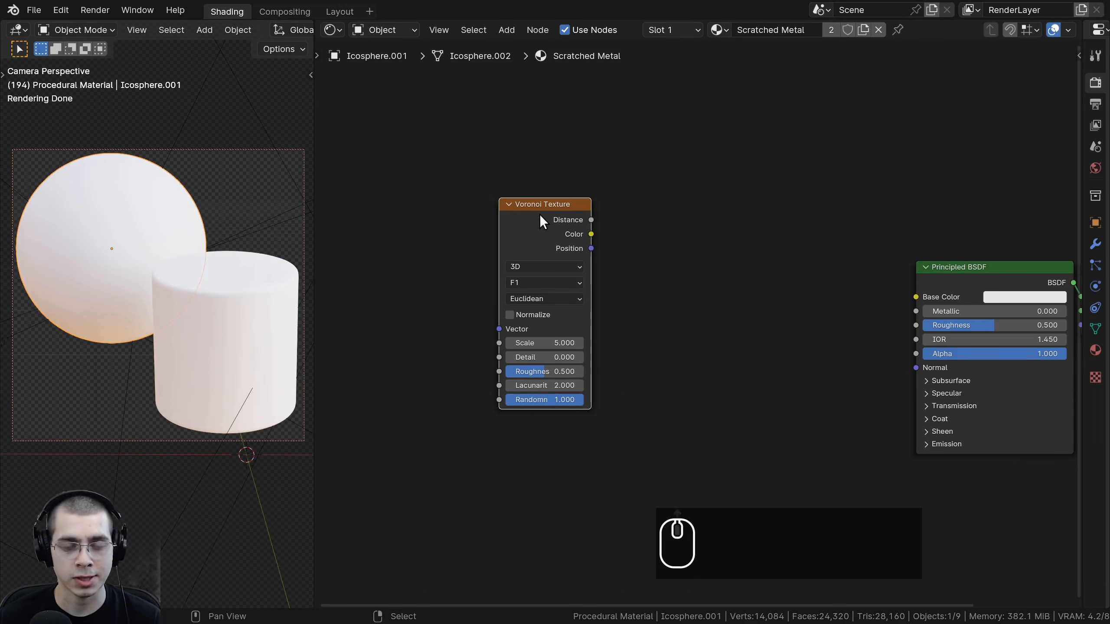
Use Node Wrangler to add connected Texture Coordinate and Mapping nodes to the Voronoi Texture, and deselect all nodes
{"action": "key", "text": "ctrl+t"}
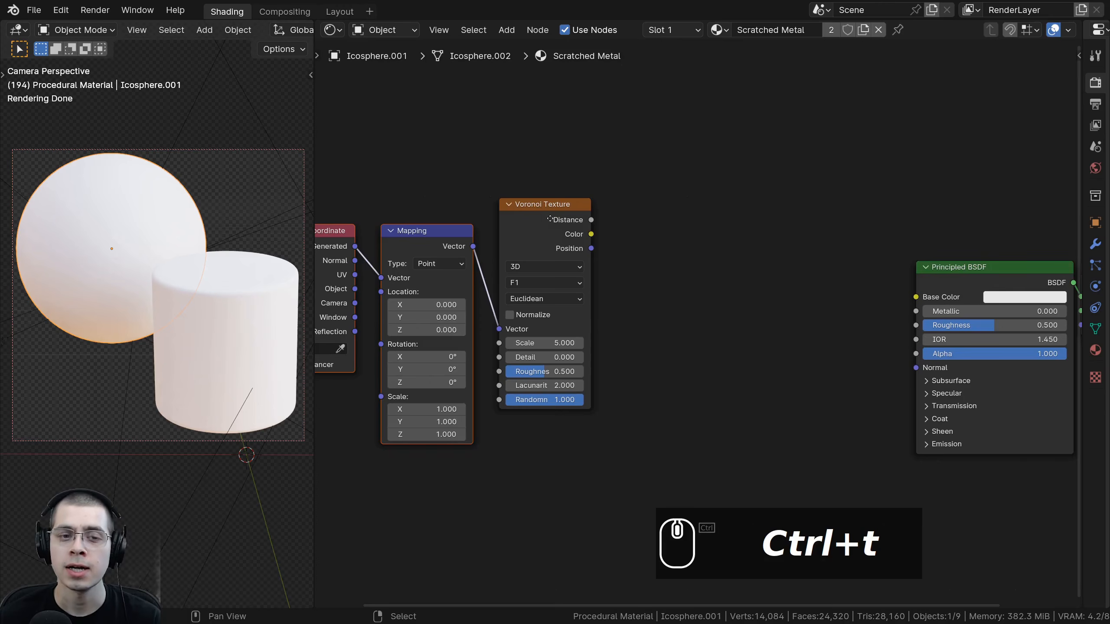
{"action": "middle_click_drag", "start_coordinate": [539, 214], "coordinate": [678, 194]}
{"action": "key", "text": "a"}
{"action": "middle_click_drag", "start_coordinate": [579, 249], "coordinate": [536, 265]}
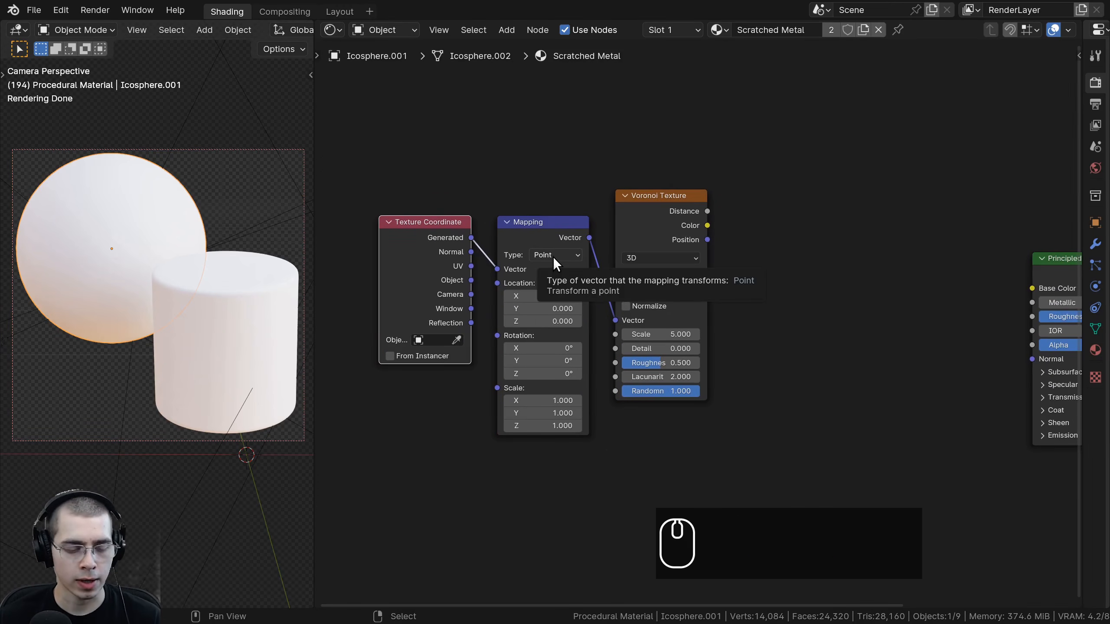
Preview the Voronoi Texture on the objects and feed the Mapping node's Vector from the Object texture coordinates
{"action": "left_click", "coordinate": [668, 198], "text": "ctrl+shift"}
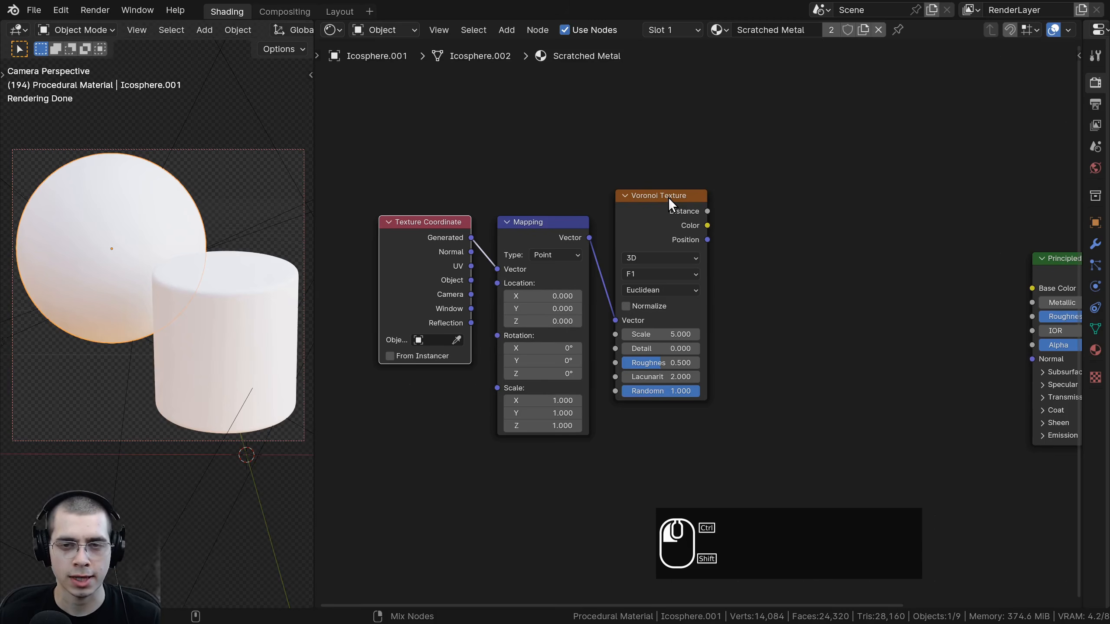
{"action": "middle_click_drag", "start_coordinate": [502, 349], "coordinate": [577, 351]}
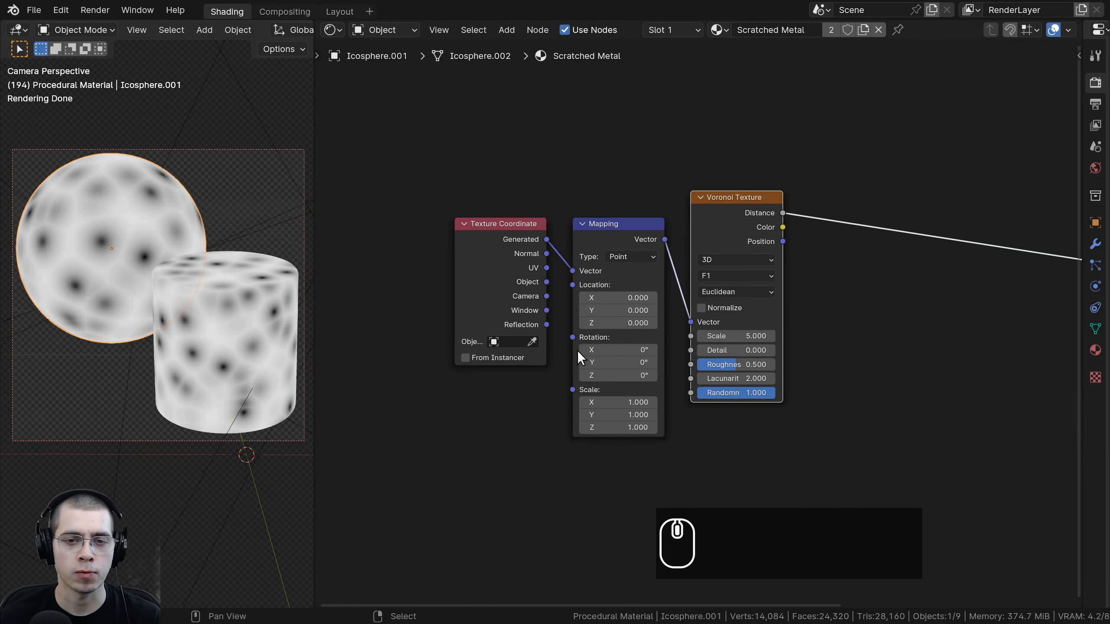
{"action": "scroll", "coordinate": [563, 345], "scroll_direction": "up", "scroll_amount": 1}
{"action": "scroll", "coordinate": [509, 315], "scroll_direction": "up", "scroll_amount": 1}
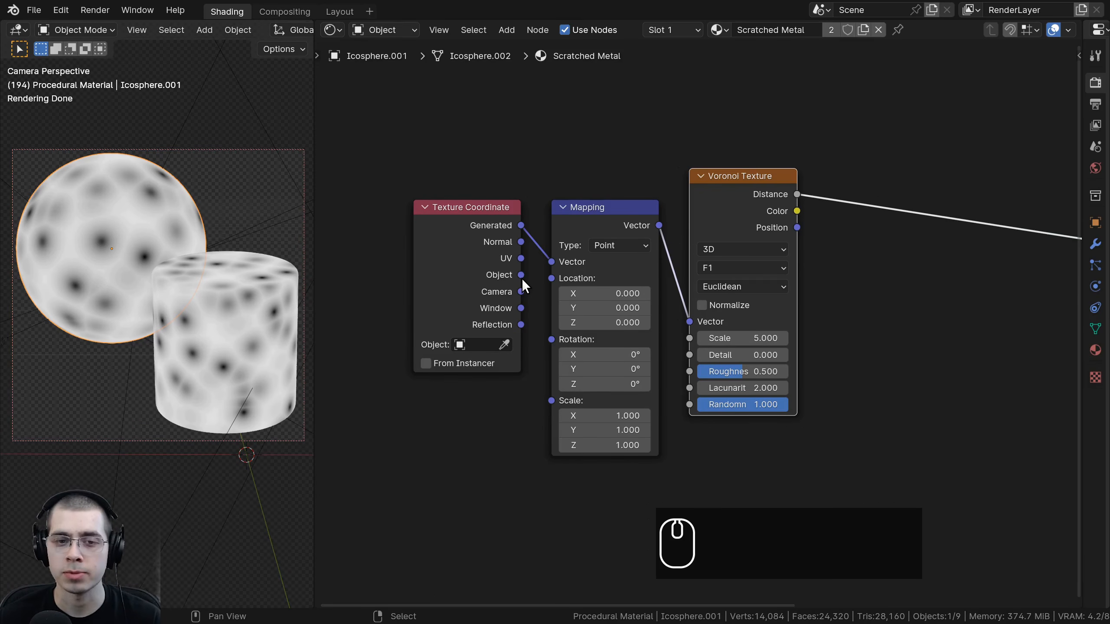
{"action": "mouse_move", "coordinate": [519, 274]}
{"action": "left_mouse_down"}
{"action": "mouse_move", "coordinate": [557, 260]}
{"action": "mouse_move", "coordinate": [529, 259]}
{"action": "left_mouse_up"}
{"action": "middle_click_drag", "start_coordinate": [621, 157], "coordinate": [498, 168]}
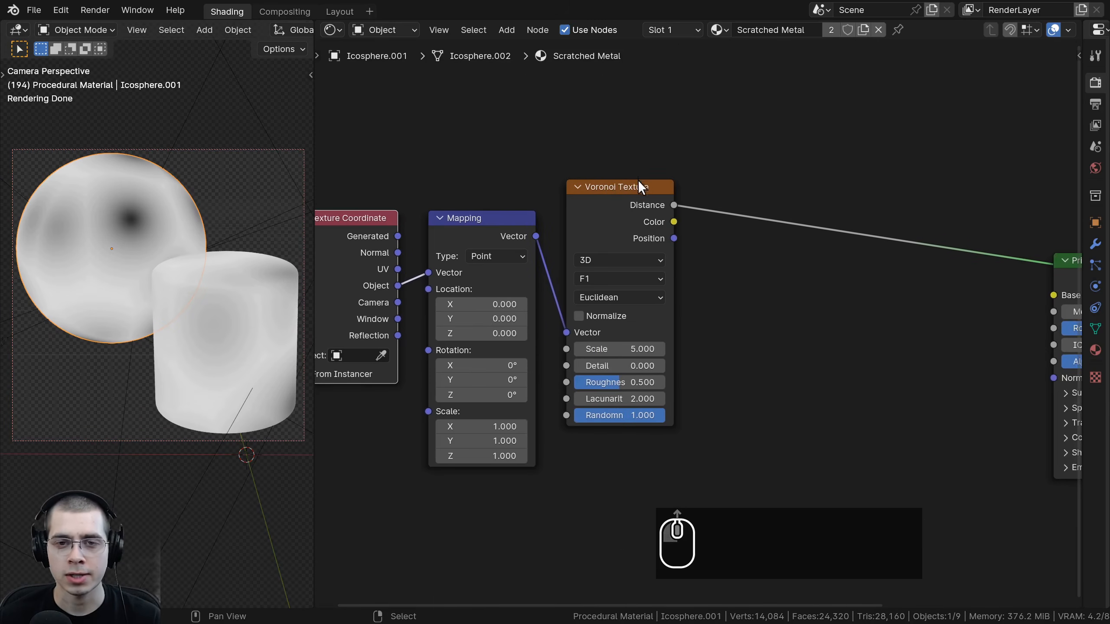
Change the Voronoi Texture's feature output to Distance to Edge
{"action": "left_click_drag", "start_coordinate": [638, 181], "coordinate": [637, 183]}
{"action": "middle_click_drag", "start_coordinate": [623, 200], "coordinate": [604, 189]}
{"action": "scroll", "coordinate": [611, 205], "scroll_direction": "up", "scroll_amount": 3}
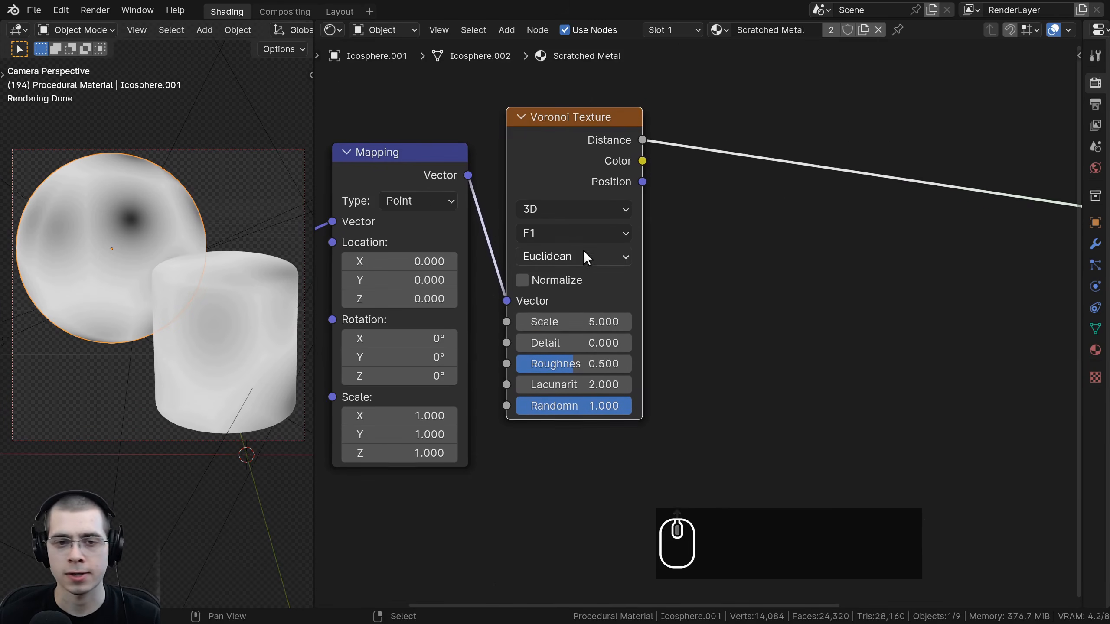
{"action": "left_click", "coordinate": [562, 235]}
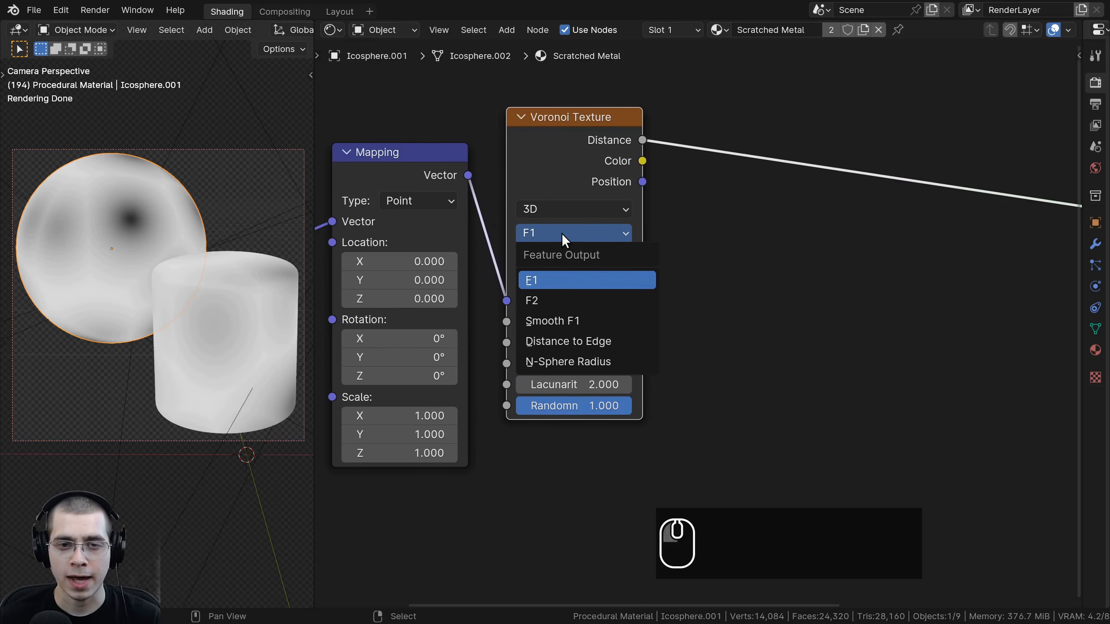
{"action": "left_click", "coordinate": [567, 341]}
{"action": "scroll", "coordinate": [115, 184], "scroll_direction": "up", "scroll_amount": 4}
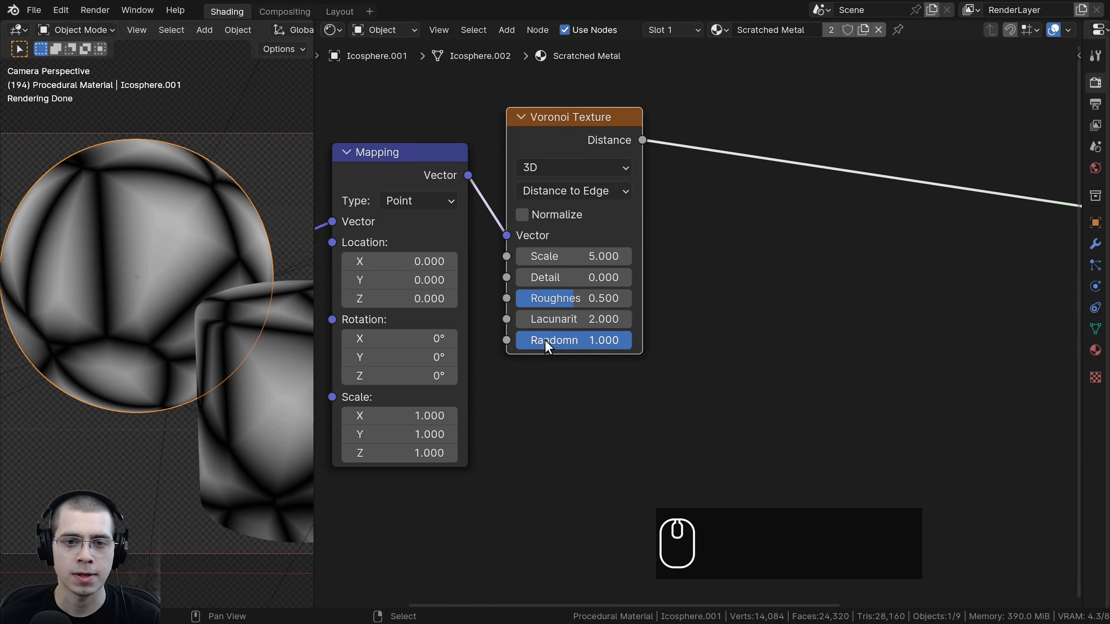
Set the Voronoi Texture's Scale to 50 and its Detail to 15
{"action": "middle_click_drag", "start_coordinate": [610, 356], "coordinate": [606, 365]}
{"action": "left_click", "coordinate": [577, 262]}
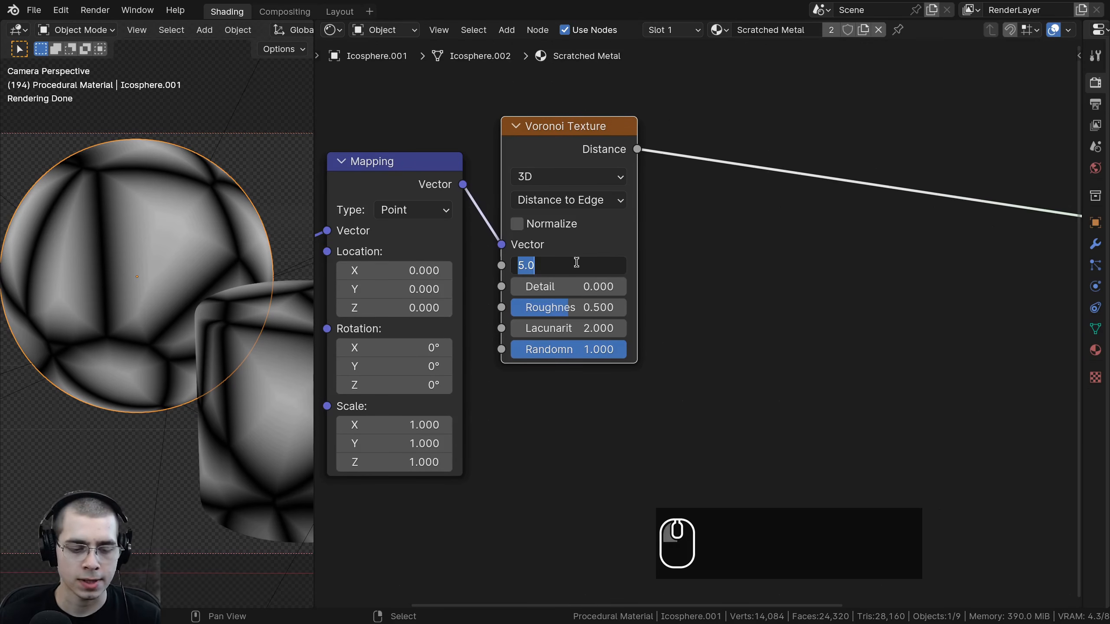
{"action": "type", "text": "50"}
{"action": "key", "text": "Return"}
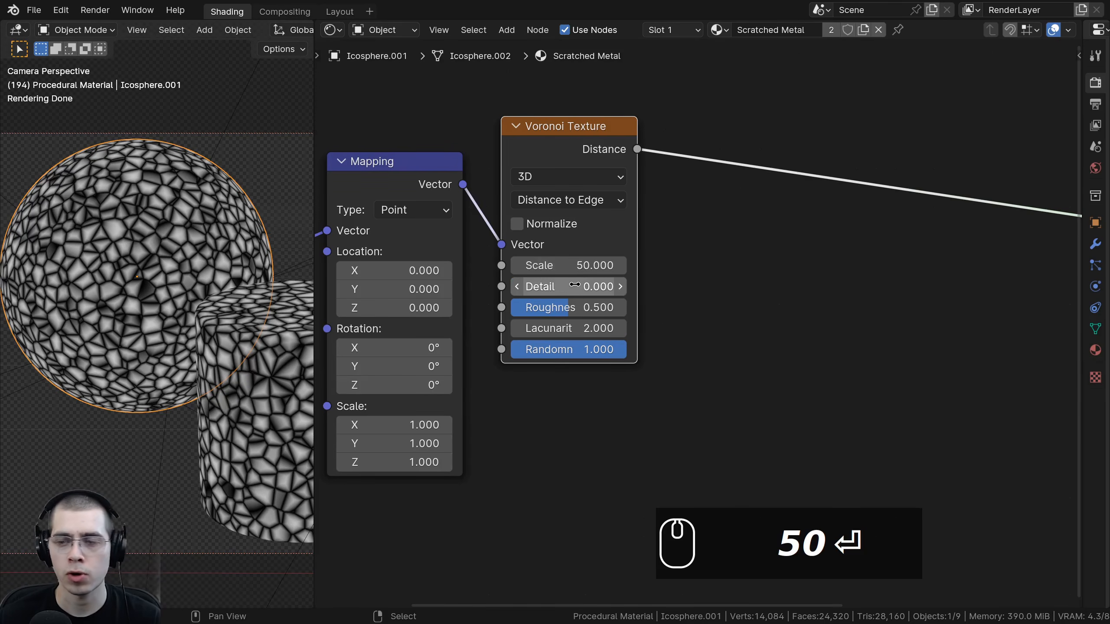
{"action": "left_click", "coordinate": [575, 285]}
{"action": "type", "text": "15"}
{"action": "key", "text": "Return"}
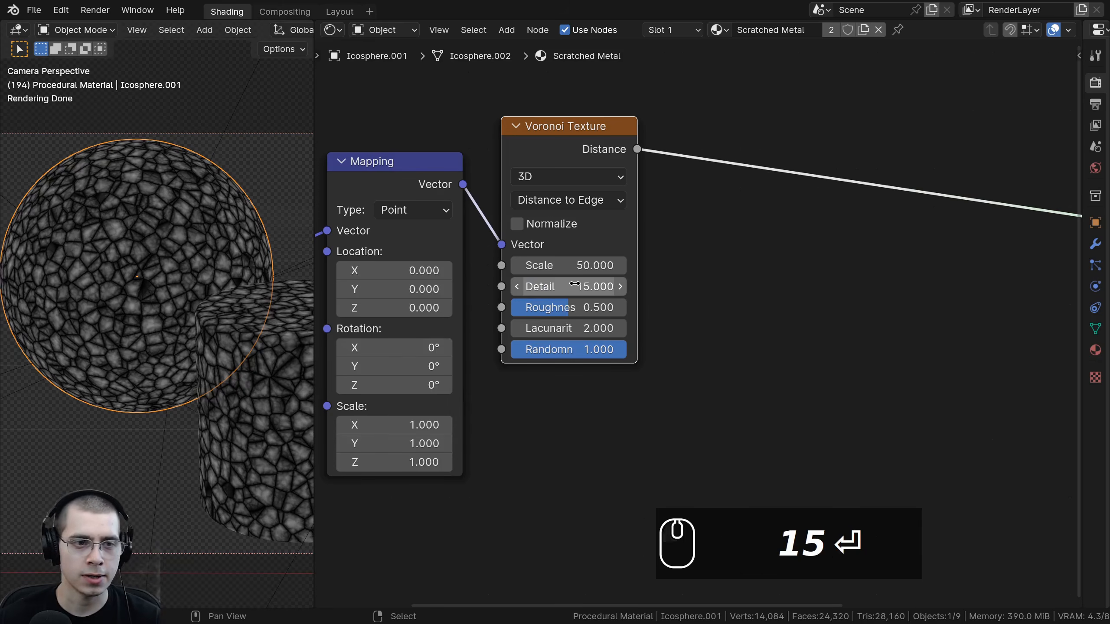
Set the Voronoi Texture's Roughness to 0.75 and inspect the pattern on the sphere and cylinder
{"action": "scroll", "coordinate": [123, 231], "scroll_direction": "up", "scroll_amount": 6}
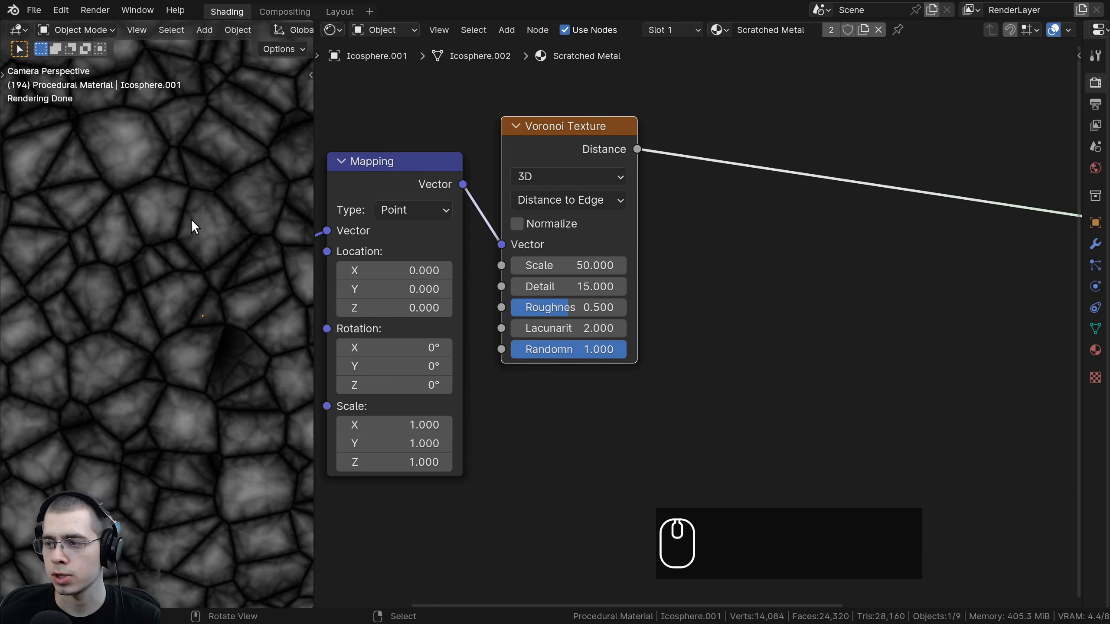
{"action": "left_click", "coordinate": [578, 308]}
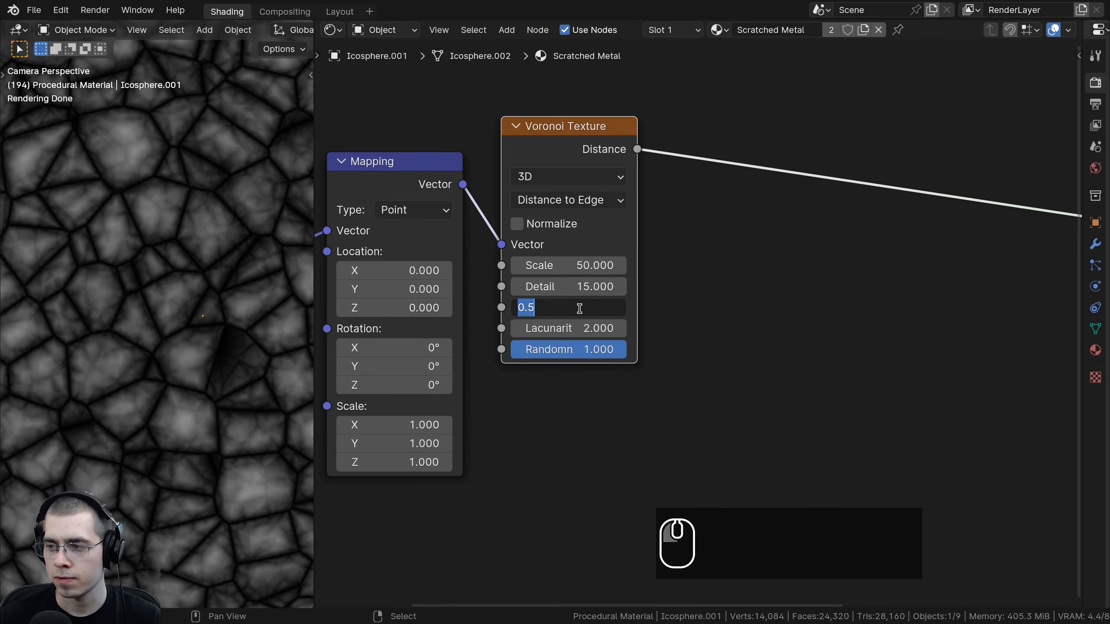
{"action": "type", "text": ".75"}
{"action": "key", "text": "Return"}
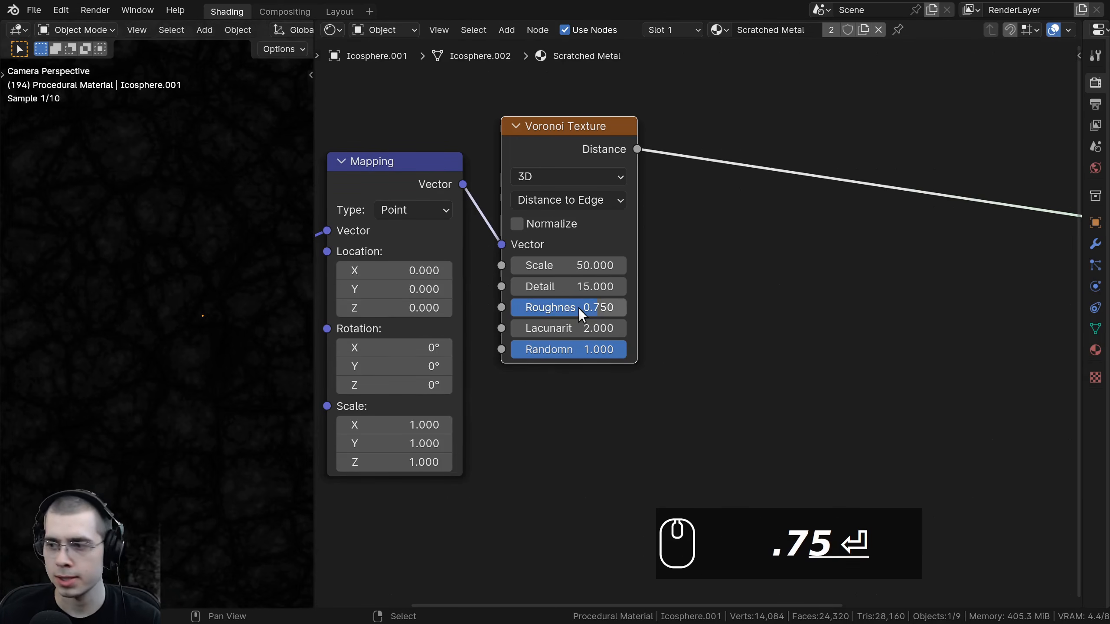
{"action": "scroll", "coordinate": [234, 293], "scroll_direction": "down", "scroll_amount": 5}
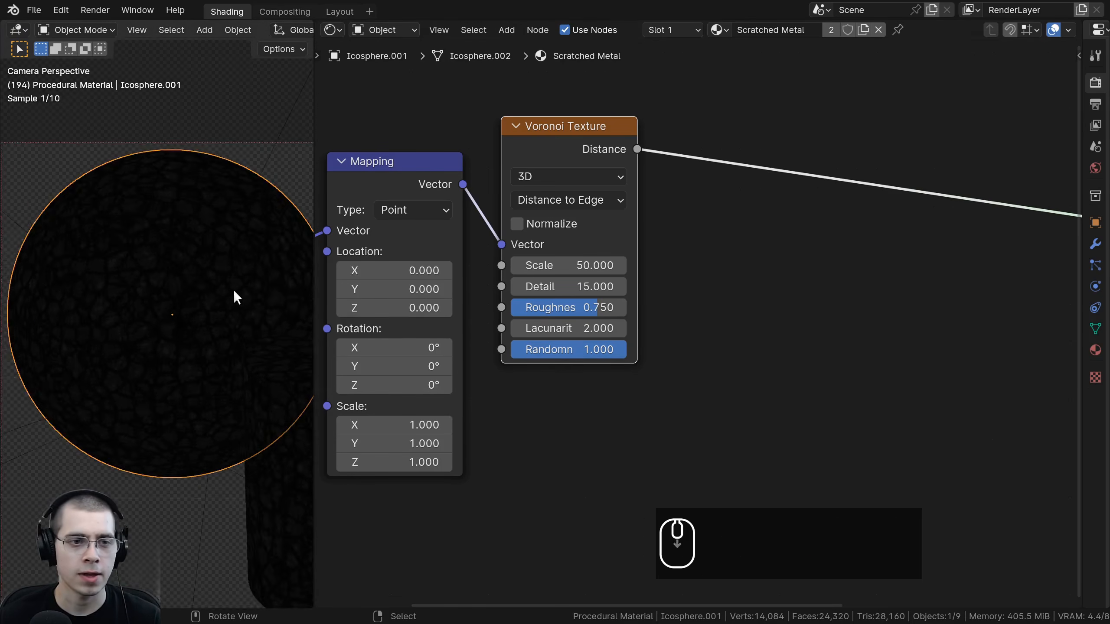
{"action": "scroll", "coordinate": [332, 302], "scroll_direction": "down", "scroll_amount": 2}
{"action": "middle_click_drag", "start_coordinate": [290, 306], "coordinate": [133, 218], "text": "shift"}
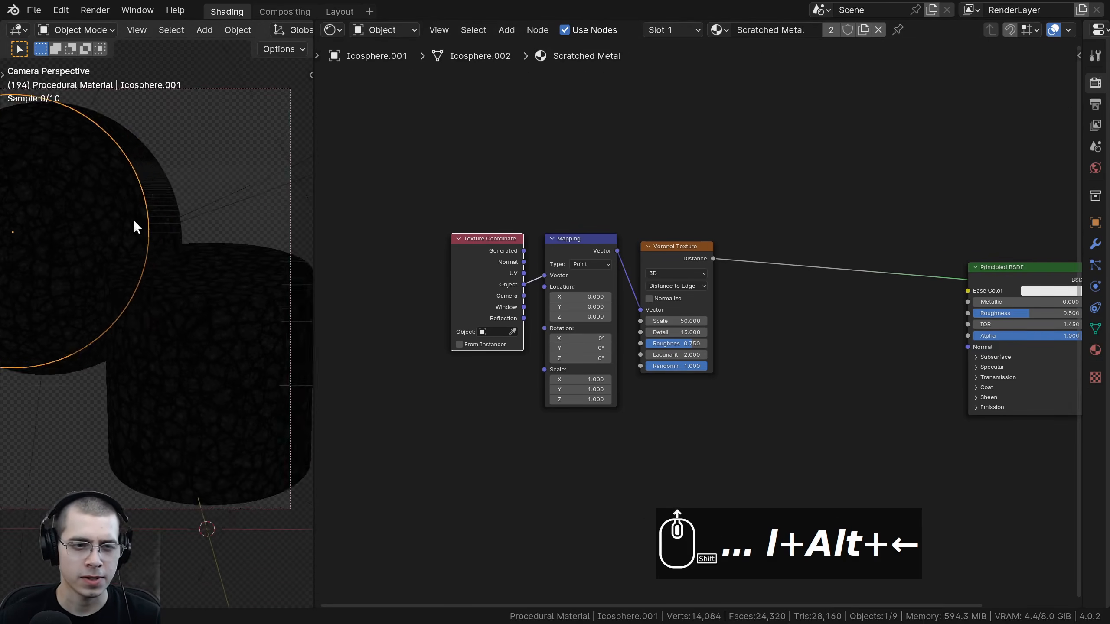
{"action": "scroll", "coordinate": [149, 229], "scroll_direction": "up", "scroll_amount": 1}
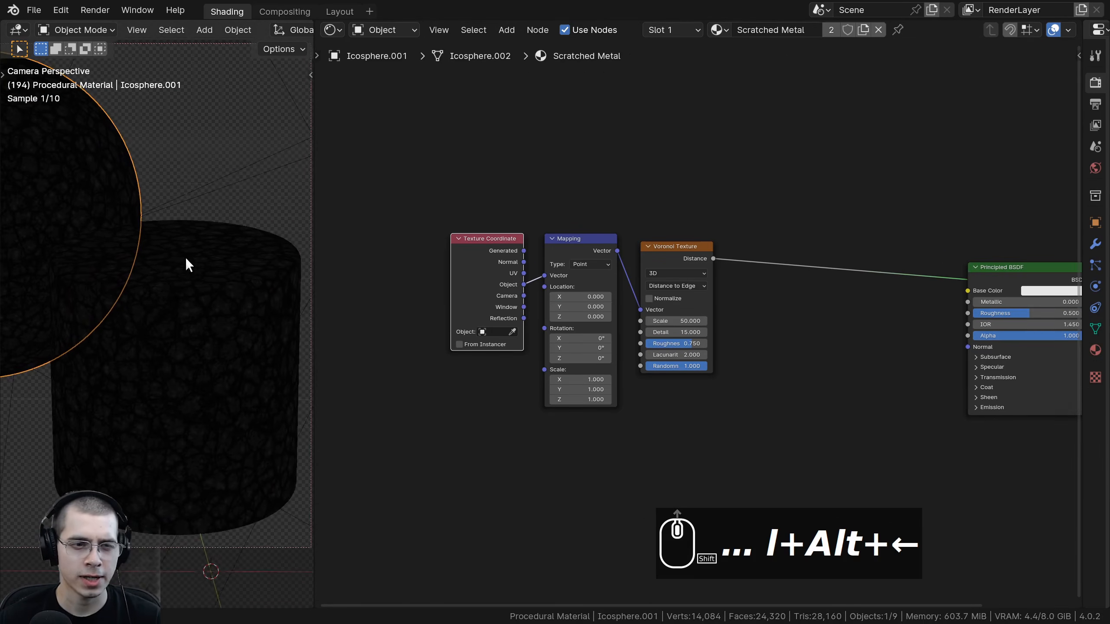
{"action": "scroll", "coordinate": [707, 312], "scroll_direction": "up", "scroll_amount": 1}
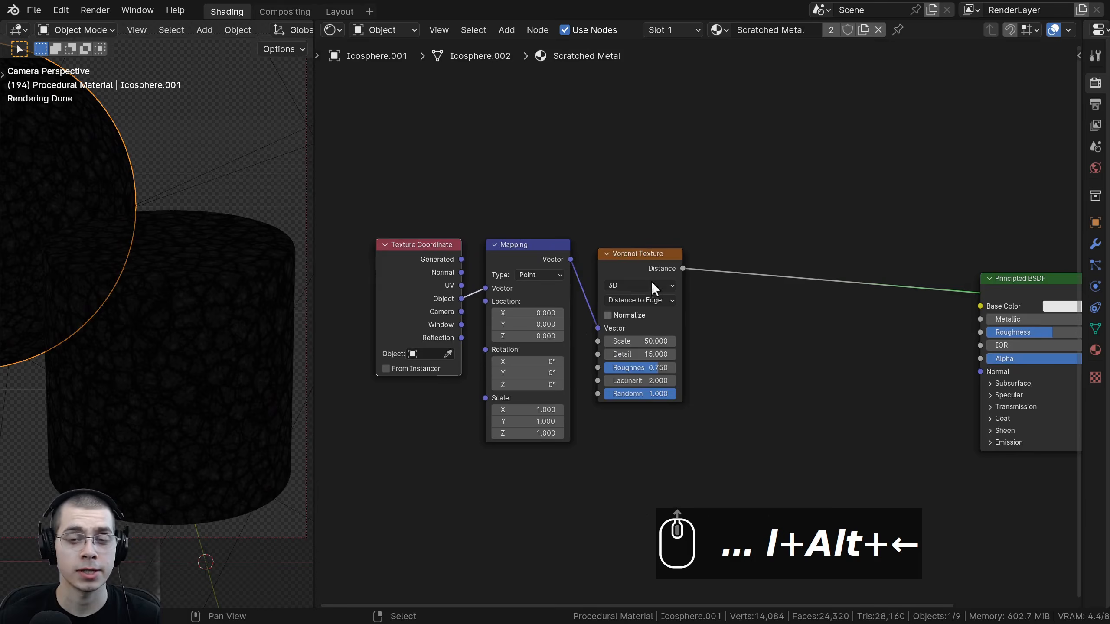
Insert a Color Ramp node on the link coming from the Voronoi Texture's Distance output
{"action": "key", "text": "shift+a"}
{"action": "left_click", "coordinate": [659, 217]}
{"action": "type", "text": "col"}
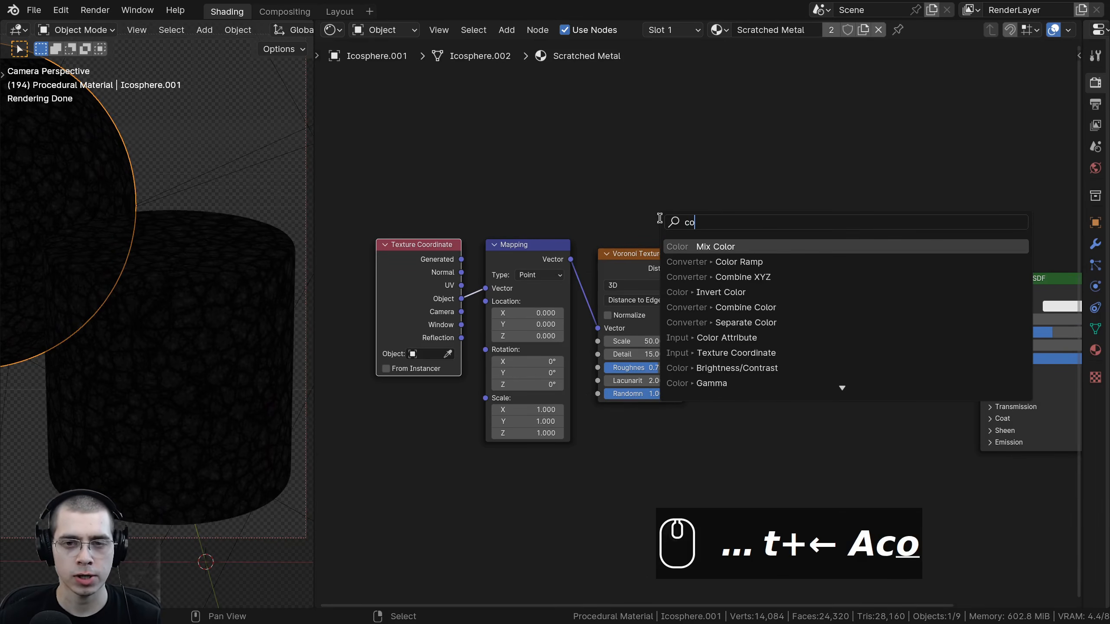
{"action": "left_click", "coordinate": [712, 259]}
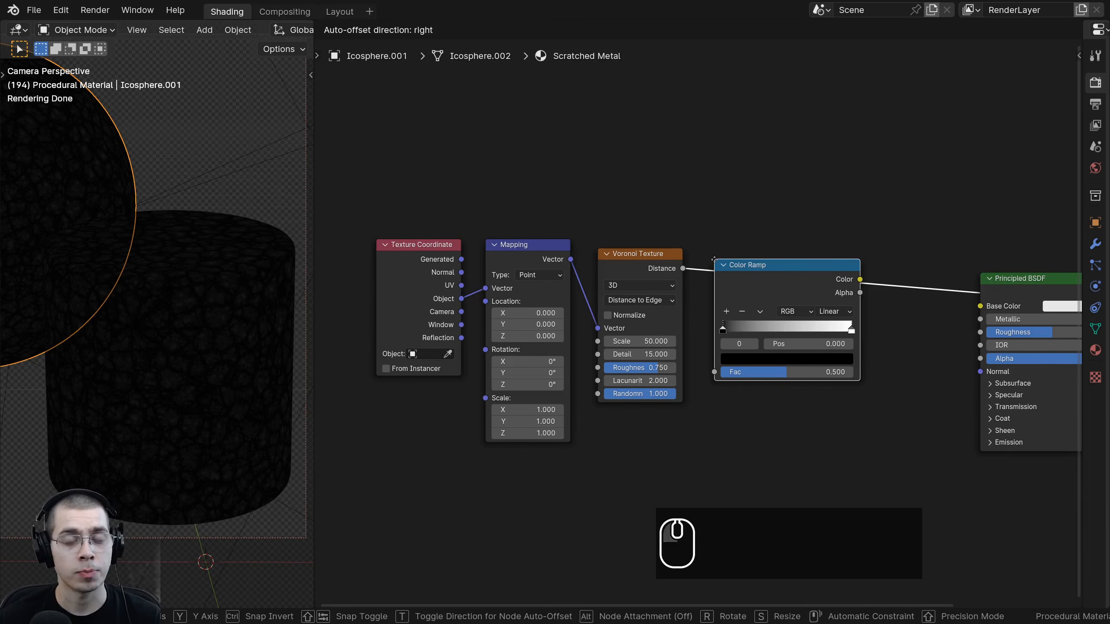
{"action": "left_click", "coordinate": [713, 259]}
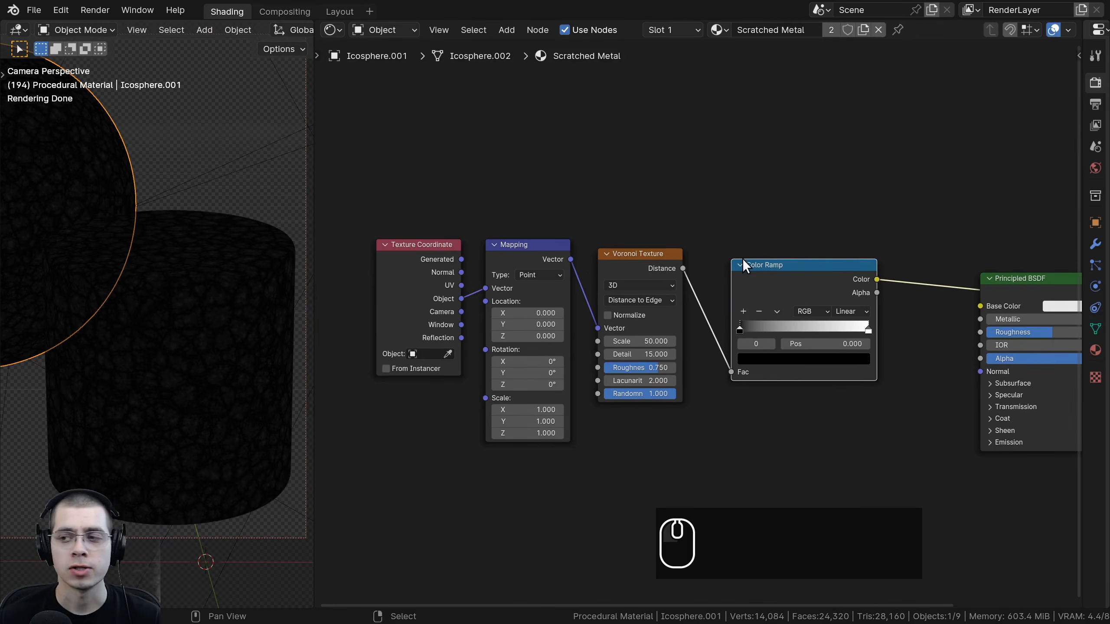
Move the Color Ramp's white stop to position 0.038 and check the crack pattern on both objects
{"action": "scroll", "coordinate": [690, 310], "scroll_direction": "up", "scroll_amount": 2}
{"action": "left_click_drag", "start_coordinate": [766, 344], "coordinate": [640, 341]}
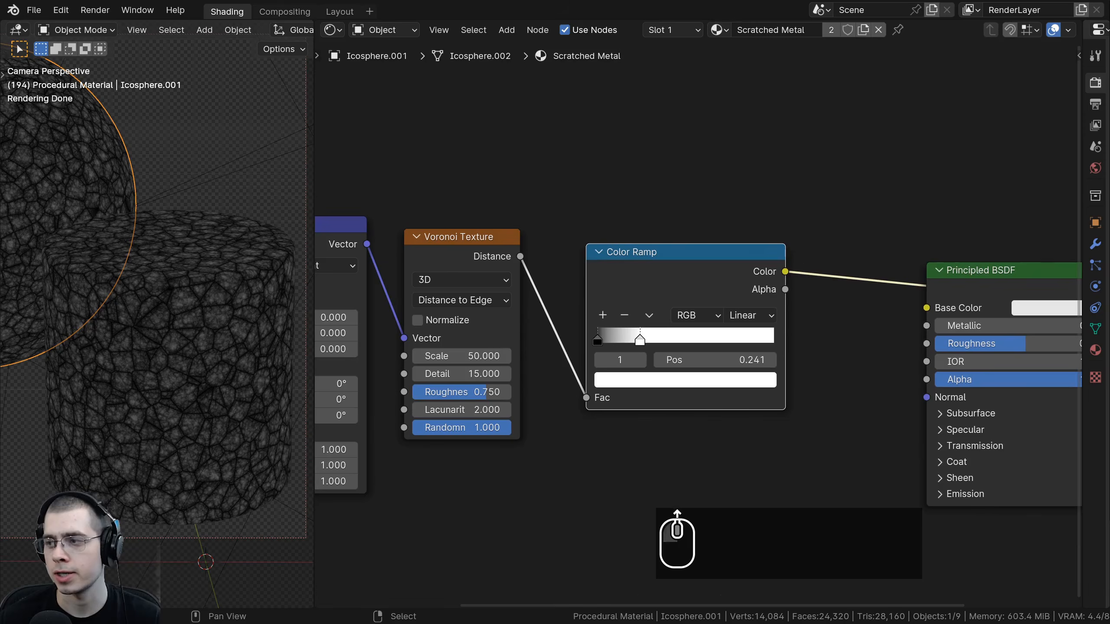
{"action": "scroll", "coordinate": [699, 339], "scroll_direction": "up", "scroll_amount": 2}
{"action": "left_click_drag", "start_coordinate": [717, 340], "coordinate": [679, 339]}
{"action": "left_click_drag", "start_coordinate": [693, 258], "coordinate": [661, 247]}
{"action": "scroll", "coordinate": [68, 323], "scroll_direction": "down", "scroll_amount": 3}
{"action": "middle_click_drag", "start_coordinate": [69, 321], "coordinate": [141, 336], "text": "shift"}
{"action": "scroll", "coordinate": [147, 333], "scroll_direction": "up", "scroll_amount": 3}
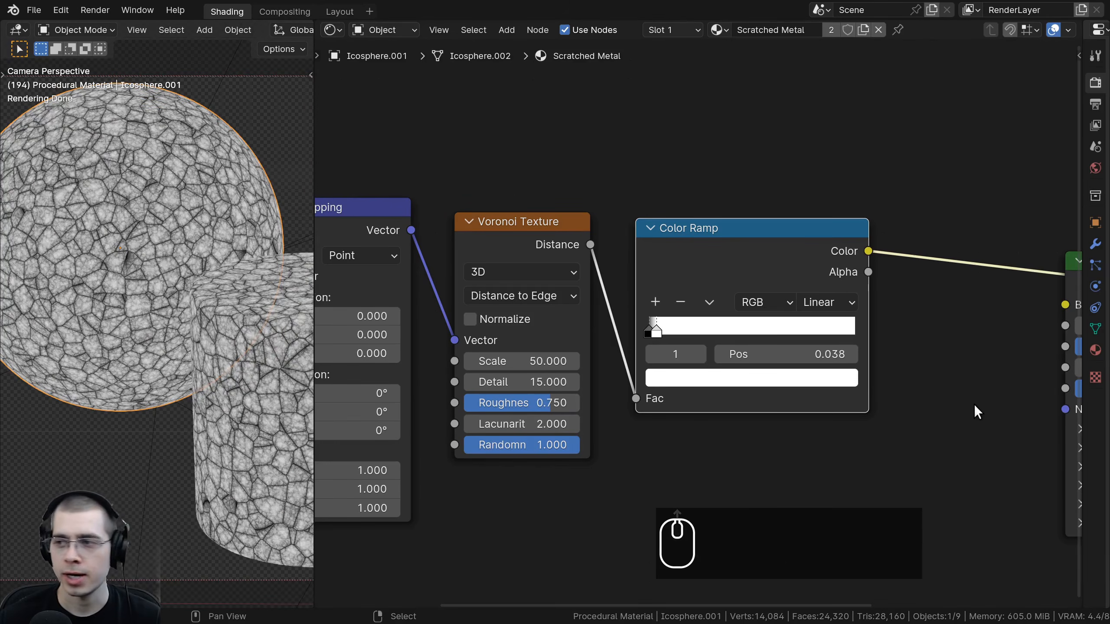
Select the Texture Coordinate and Mapping nodes and move them farther from the Voronoi Texture
{"action": "scroll", "coordinate": [631, 309], "scroll_direction": "down", "scroll_amount": 3}
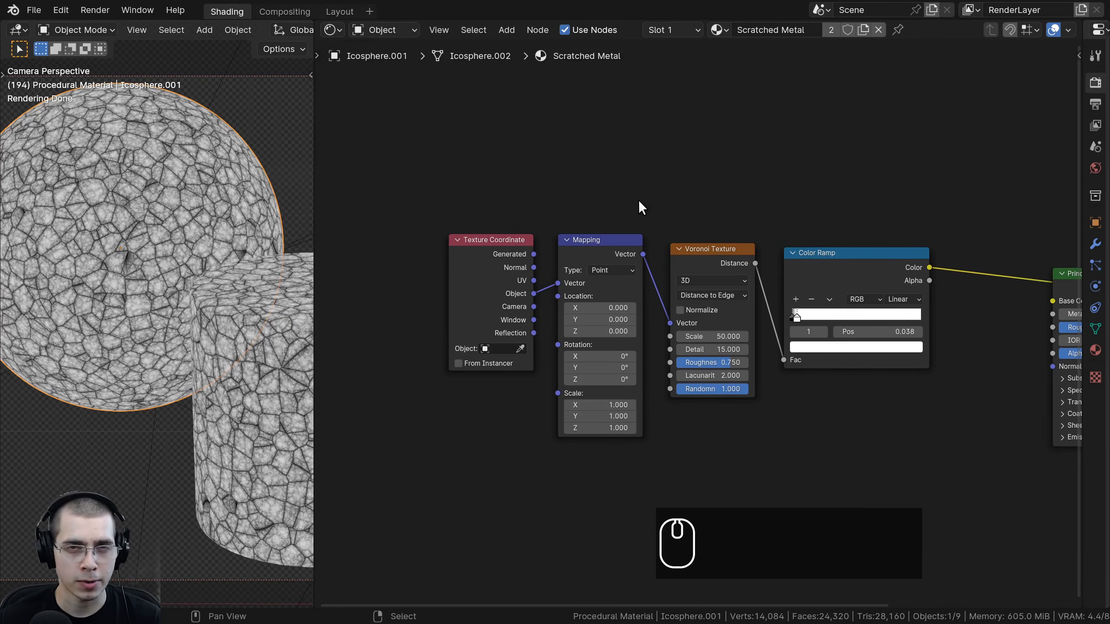
{"action": "left_click_drag", "start_coordinate": [503, 177], "coordinate": [570, 267]}
{"action": "left_click_drag", "start_coordinate": [469, 169], "coordinate": [602, 272]}
{"action": "key", "text": "g"}
{"action": "left_click", "coordinate": [536, 280]}
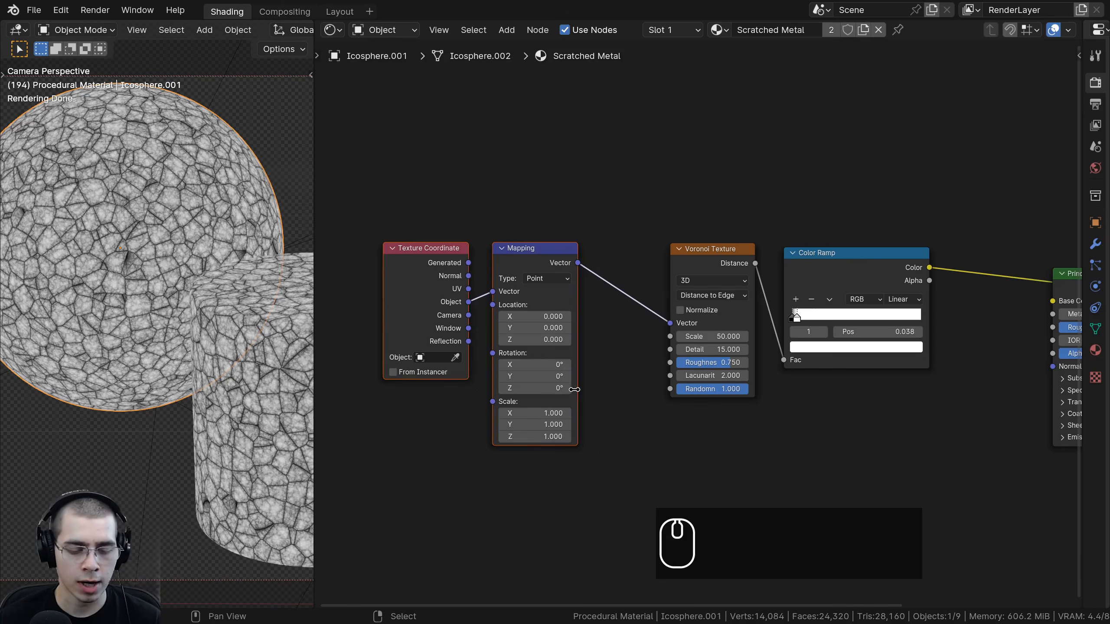
Join the Texture Coordinate and Mapping nodes in a frame and label the frame "Mapping"
{"action": "key", "text": "ctrl+j"}
{"action": "left_click_drag", "start_coordinate": [455, 230], "coordinate": [500, 251]}
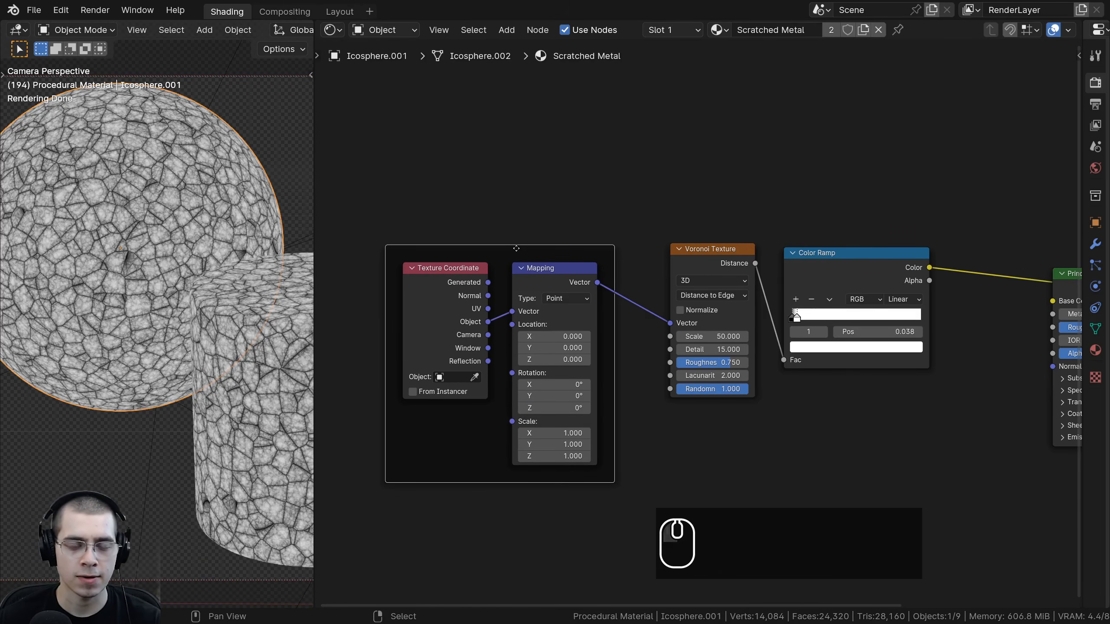
{"action": "key", "text": "F2"}
{"action": "type", "text": "Mapping"}
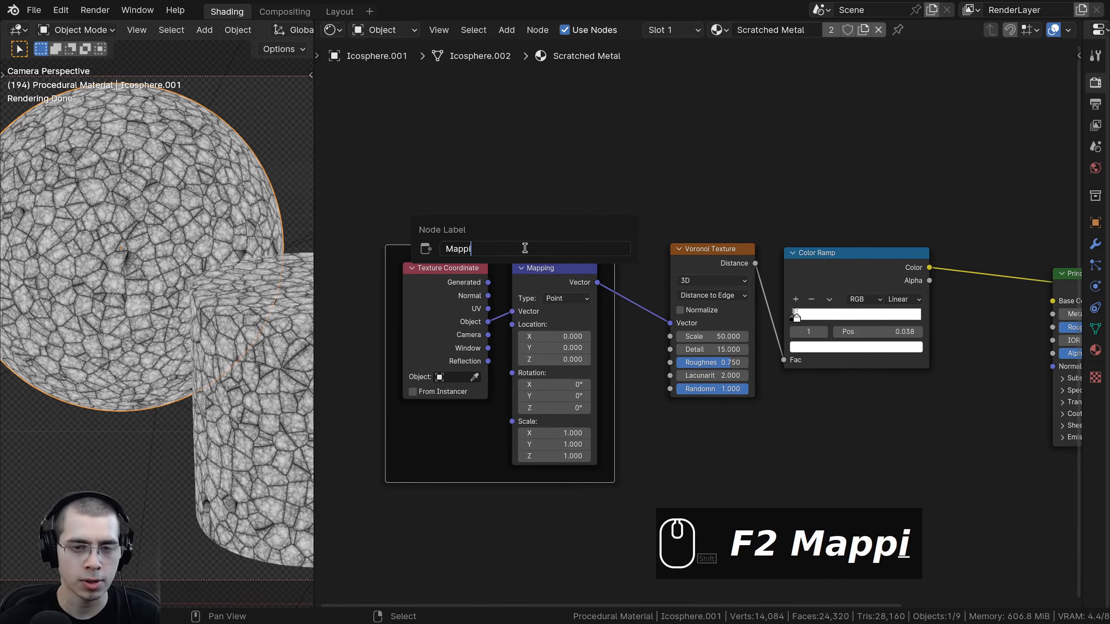
{"action": "key", "text": "Return"}
Move the Mapping frame down and farther away from the Voronoi Texture, and deselect all nodes
{"action": "left_click_drag", "start_coordinate": [524, 249], "coordinate": [327, 324]}
{"action": "scroll", "coordinate": [700, 271], "scroll_direction": "down", "scroll_amount": 2}
{"action": "middle_click_drag", "start_coordinate": [752, 252], "coordinate": [662, 299]}
{"action": "key", "text": "a"}
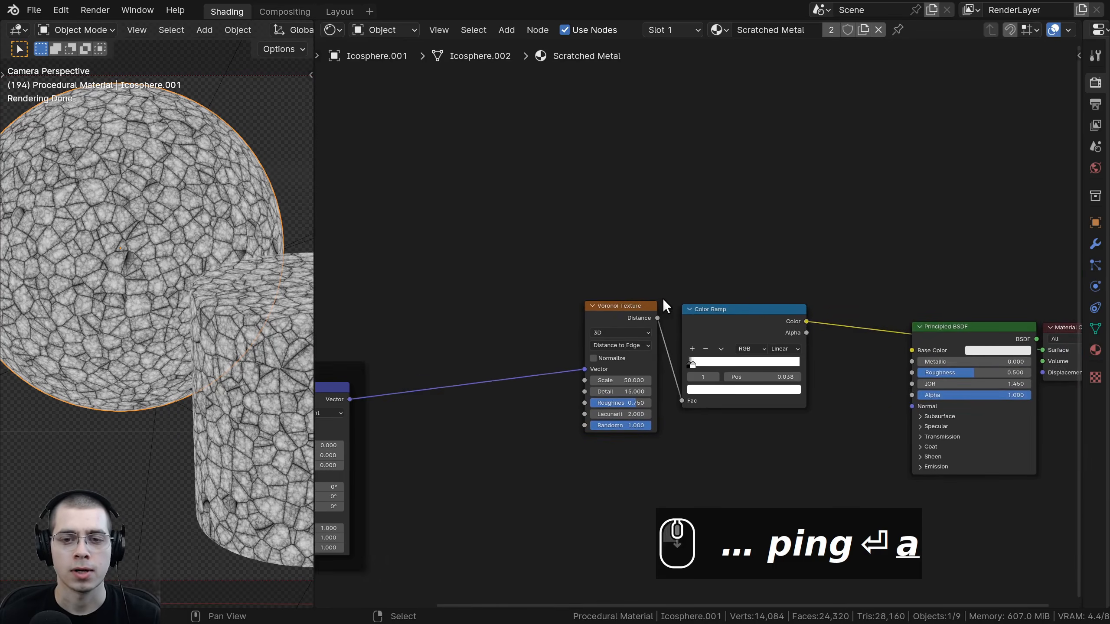
Select the Voronoi Texture and Color Ramp nodes and move them together farther from the Principled BSDF
{"action": "scroll", "coordinate": [655, 302], "scroll_direction": "up", "scroll_amount": 3}
{"action": "left_click_drag", "start_coordinate": [574, 266], "coordinate": [823, 357]}
{"action": "key", "text": "g"}
{"action": "left_click", "coordinate": [755, 357]}
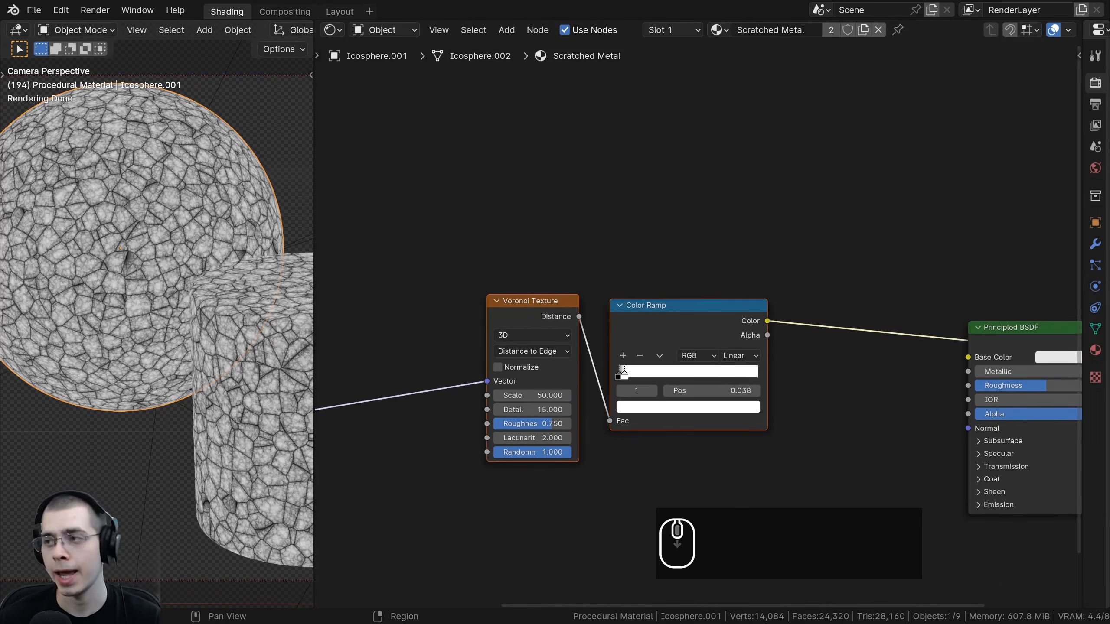
{"action": "middle_click_drag", "start_coordinate": [653, 321], "coordinate": [656, 335]}
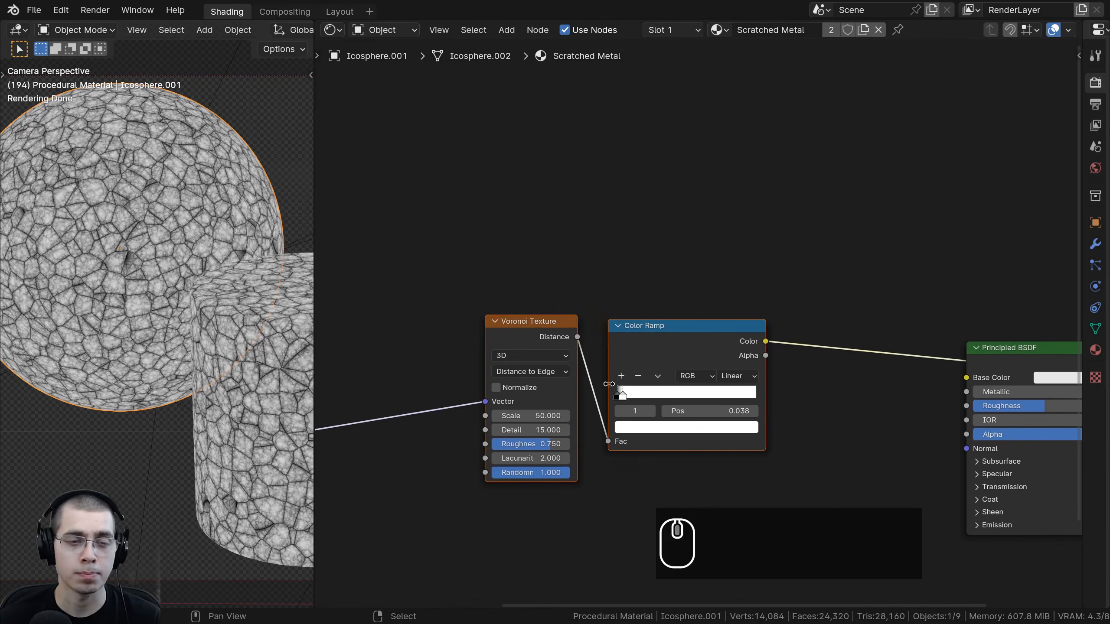
{"action": "scroll", "coordinate": [597, 385], "scroll_direction": "down", "scroll_amount": 1}
{"action": "middle_click_drag", "start_coordinate": [666, 375], "coordinate": [674, 366]}
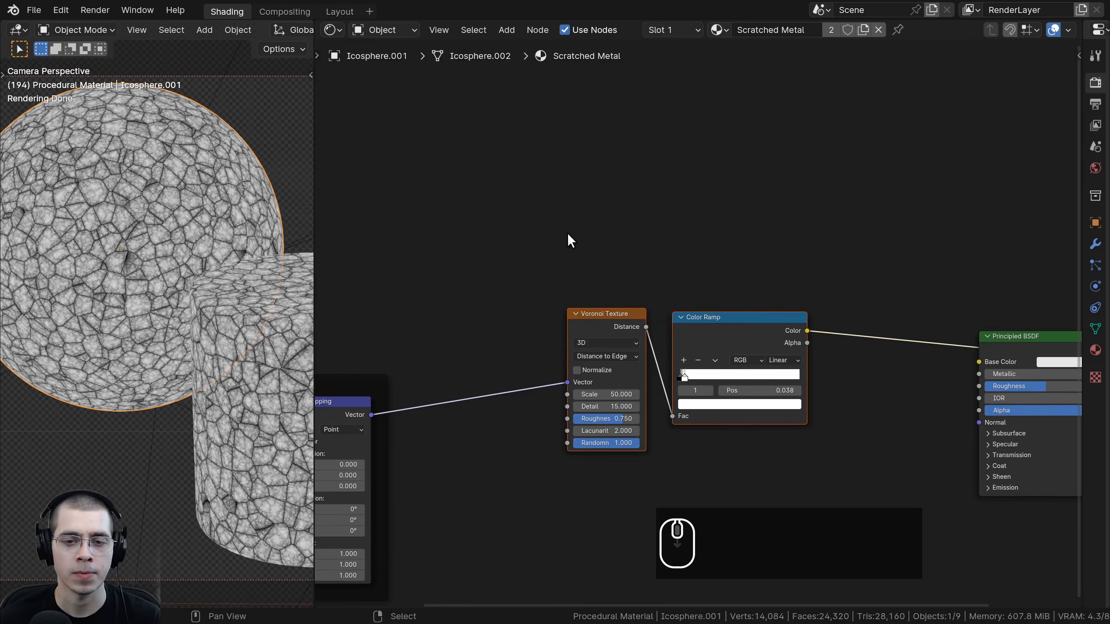
Duplicate the Voronoi Texture and Color Ramp while keeping the Mapping connection, and place the copies above the originals
{"action": "left_click_drag", "start_coordinate": [568, 235], "coordinate": [717, 396]}
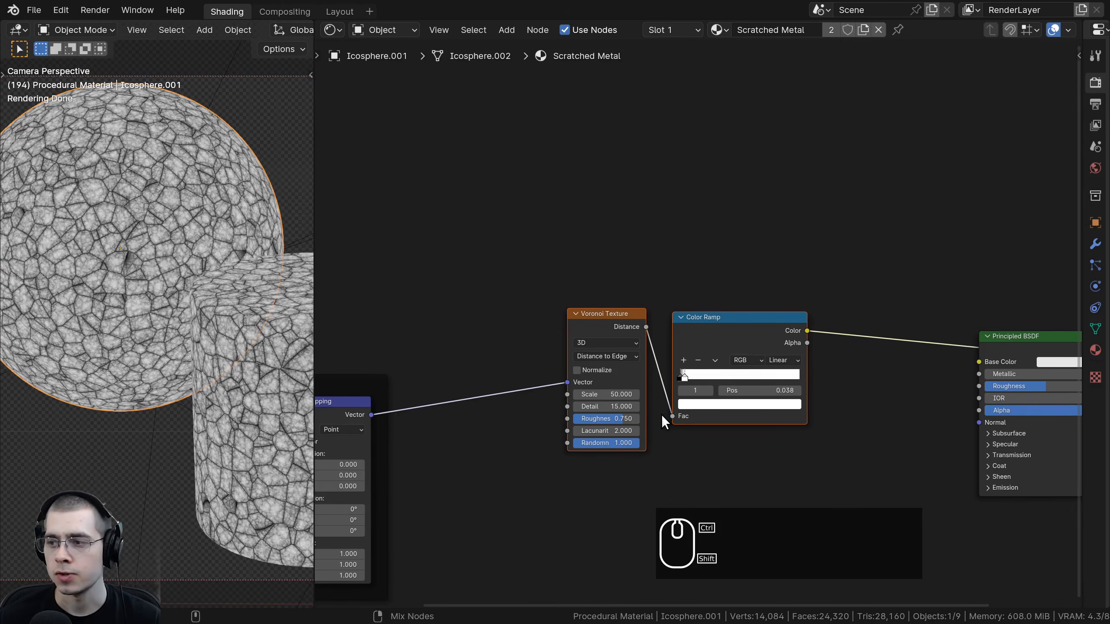
{"action": "key", "text": "ctrl+d"}
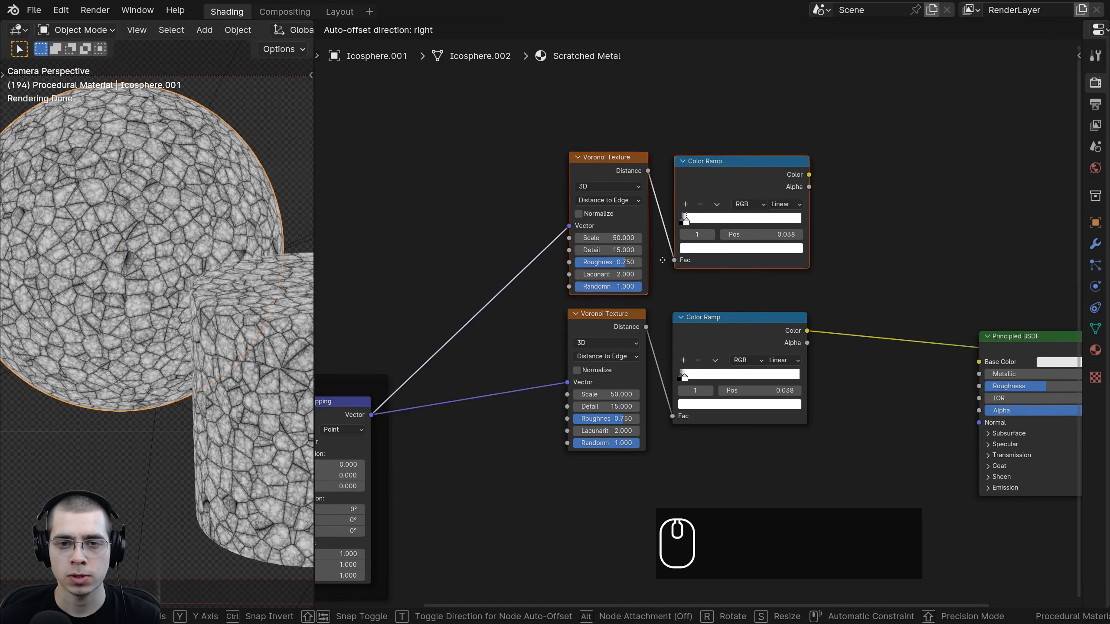
{"action": "left_click", "coordinate": [663, 260]}
{"action": "scroll", "coordinate": [659, 236], "scroll_direction": "up", "scroll_amount": 2}
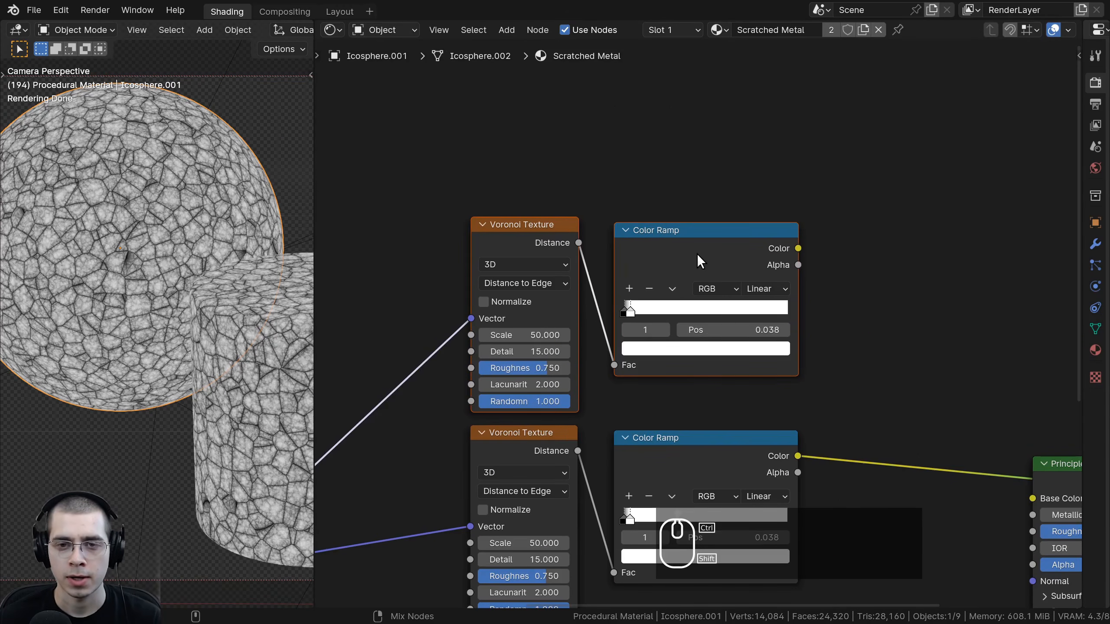
Preview the duplicated Color Ramp on the material and set the upper Voronoi Texture's Scale to 114
{"action": "left_click", "coordinate": [690, 260], "text": "ctrl+shift"}
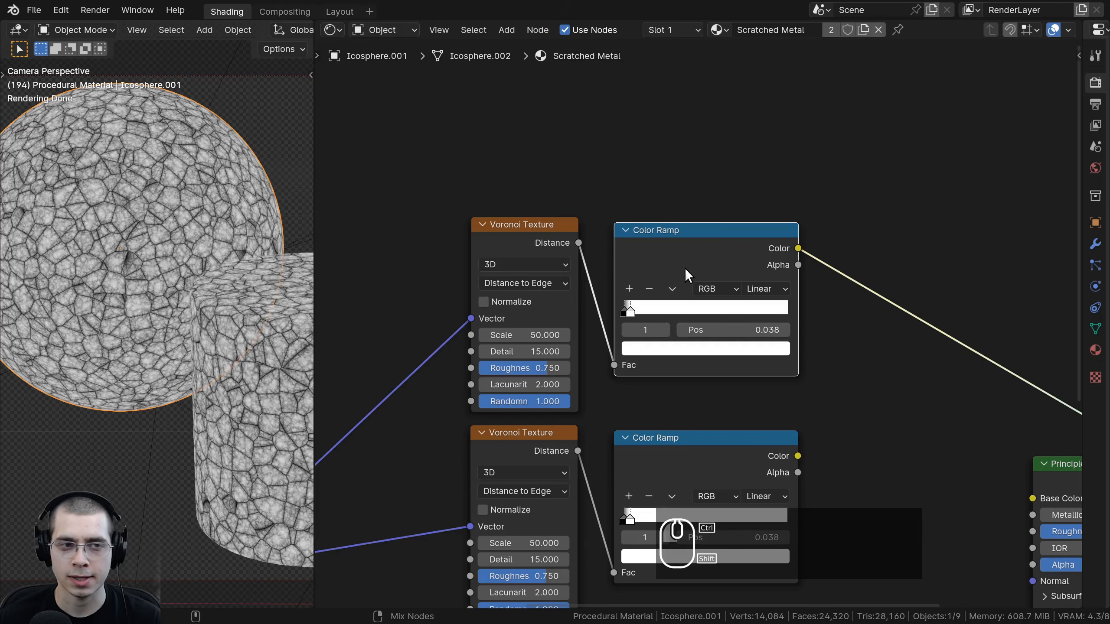
{"action": "middle_click_drag", "start_coordinate": [515, 258], "coordinate": [540, 256]}
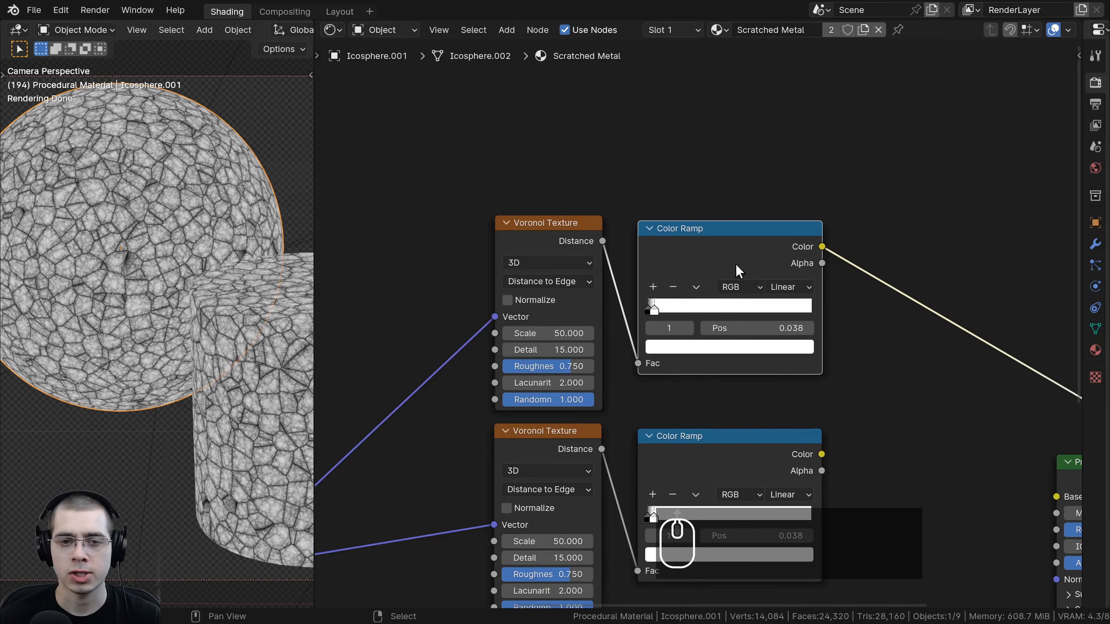
{"action": "scroll", "coordinate": [738, 271], "scroll_direction": "up", "scroll_amount": 1}
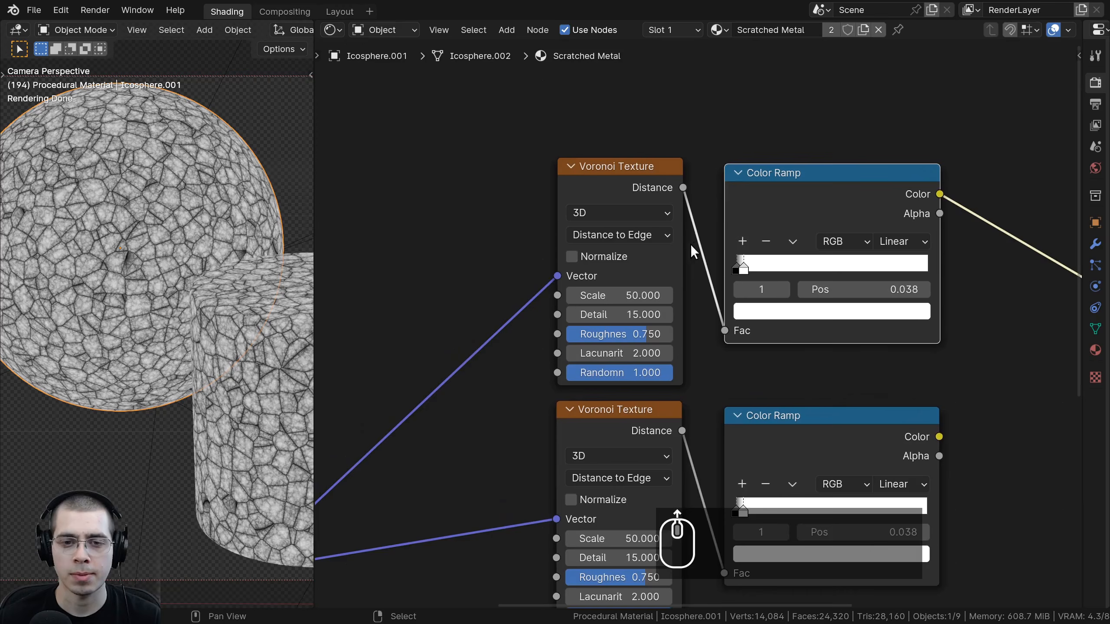
{"action": "left_click", "coordinate": [597, 299]}
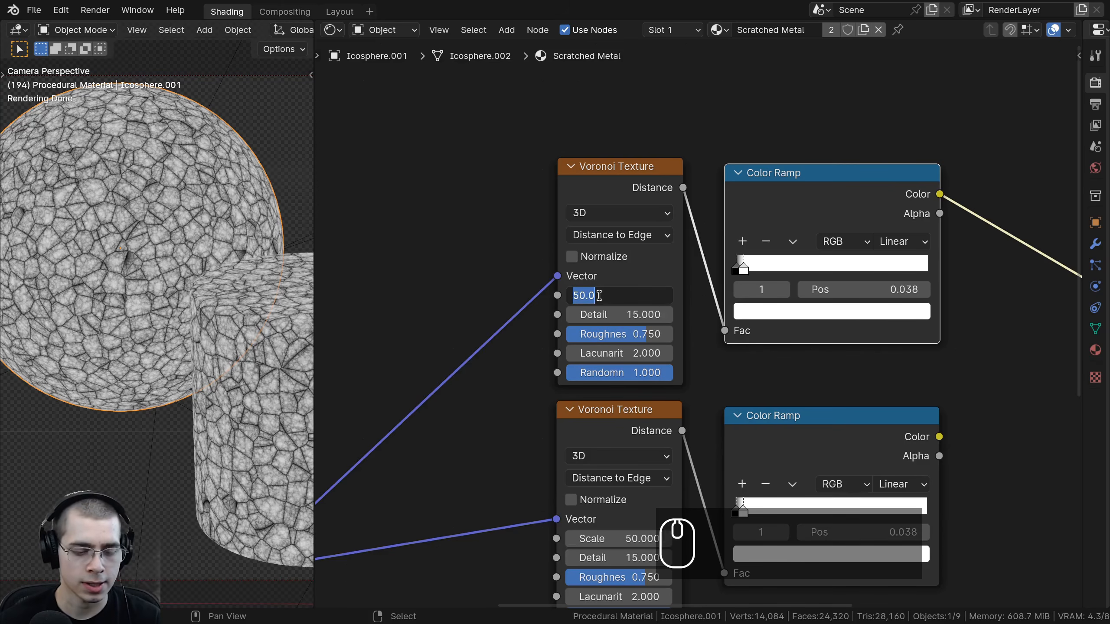
{"action": "type", "text": "114"}
{"action": "key", "text": "Return"}
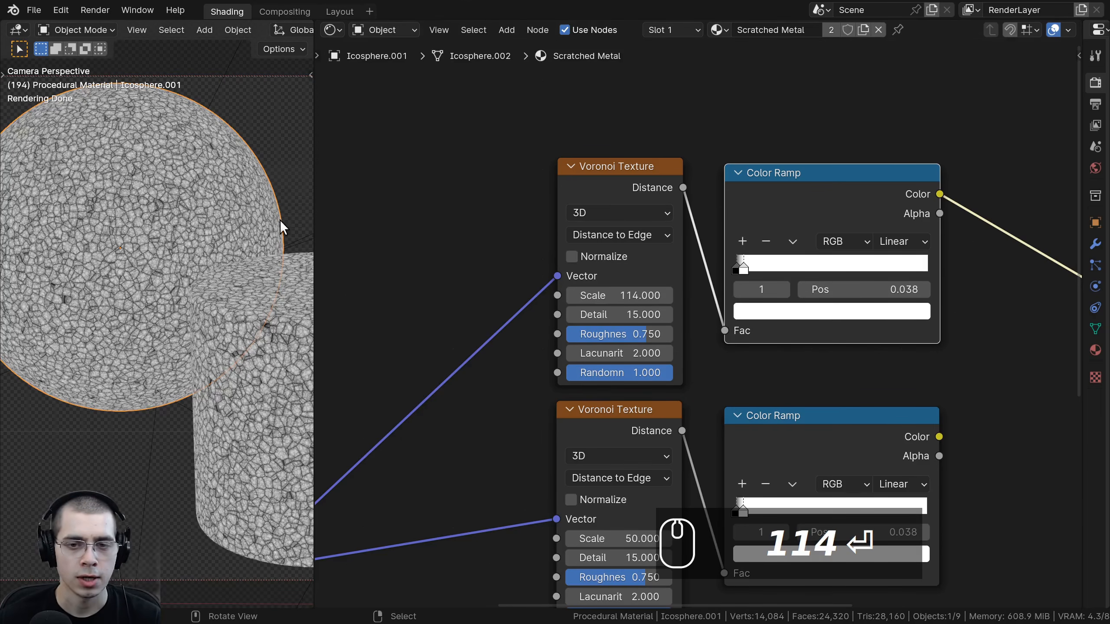
Compare the scratch patterns by alternately previewing the upper and lower Color Ramps on the material
{"action": "scroll", "coordinate": [620, 354], "scroll_direction": "down", "scroll_amount": 1}
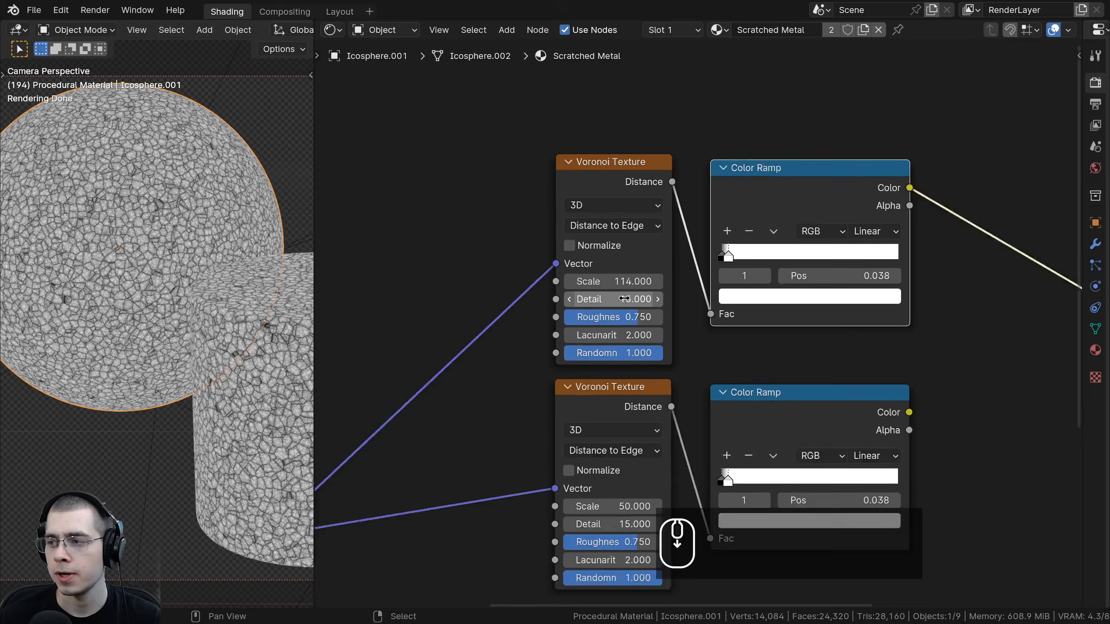
{"action": "scroll", "coordinate": [624, 299], "scroll_direction": "down", "scroll_amount": 2}
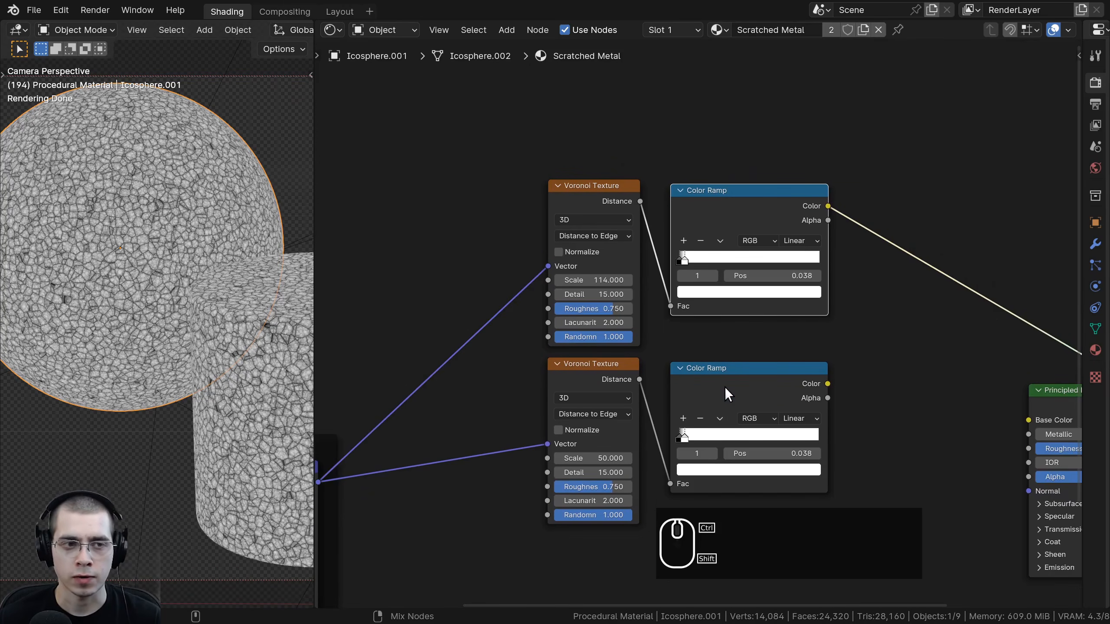
{"action": "left_click", "coordinate": [724, 386], "text": "ctrl+shift"}
{"action": "left_click", "coordinate": [742, 201], "text": "ctrl+shift"}
{"action": "left_click", "coordinate": [744, 387], "text": "ctrl+shift"}
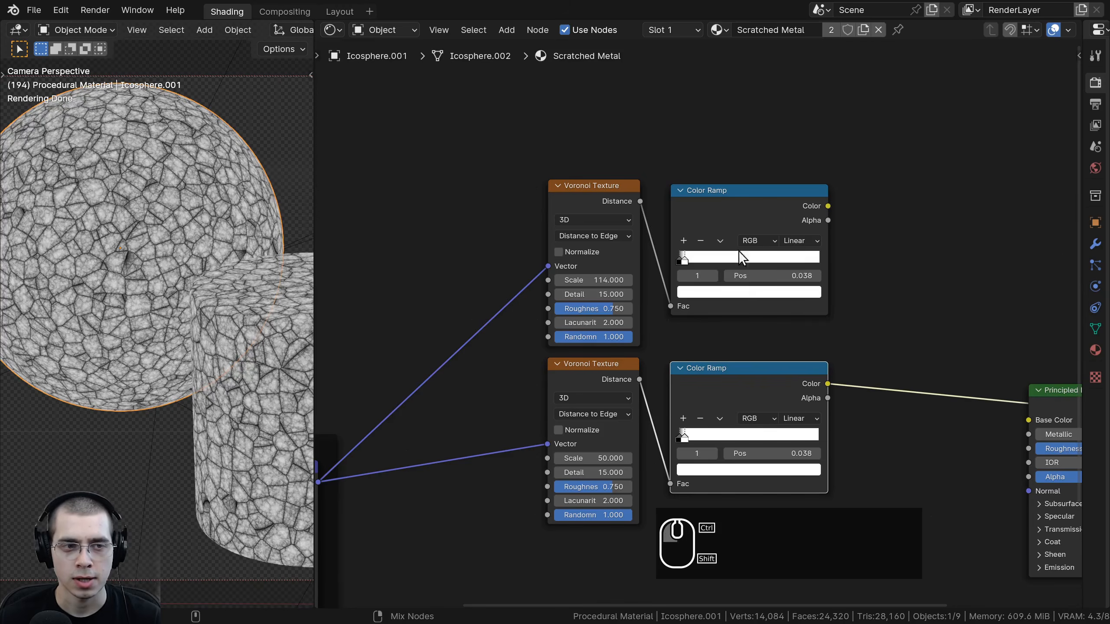
{"action": "left_click", "coordinate": [735, 218], "text": "ctrl+shift"}
{"action": "left_click", "coordinate": [733, 375], "text": "ctrl+shift"}
{"action": "left_click", "coordinate": [740, 221], "text": "ctrl+shift"}
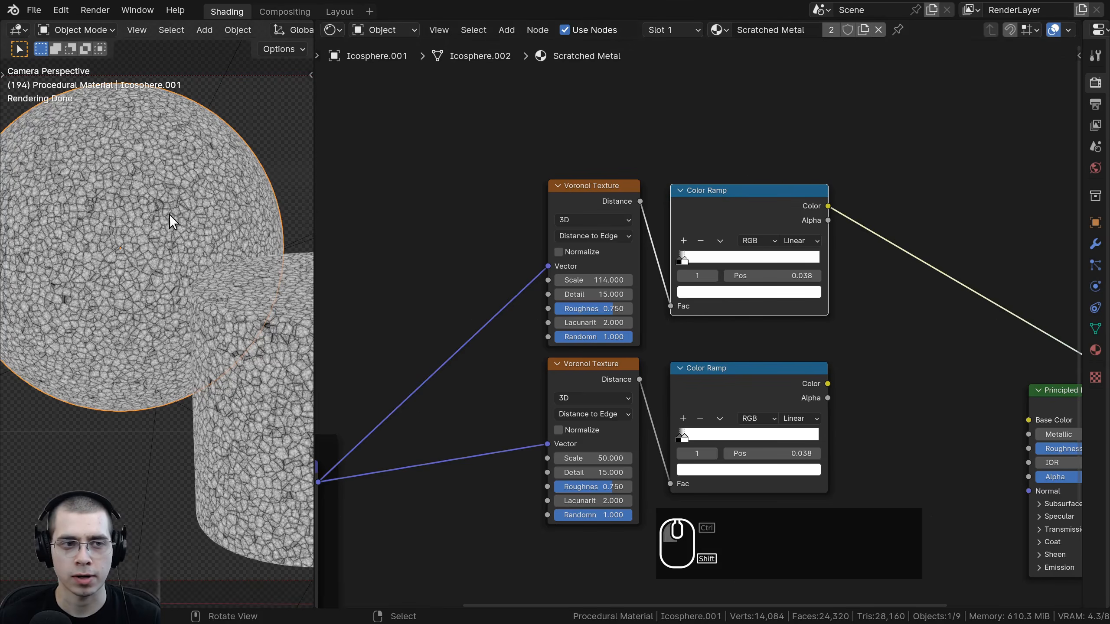
{"action": "left_click", "coordinate": [735, 388], "text": "ctrl+shift"}
{"action": "left_click", "coordinate": [736, 234], "text": "ctrl+shift"}
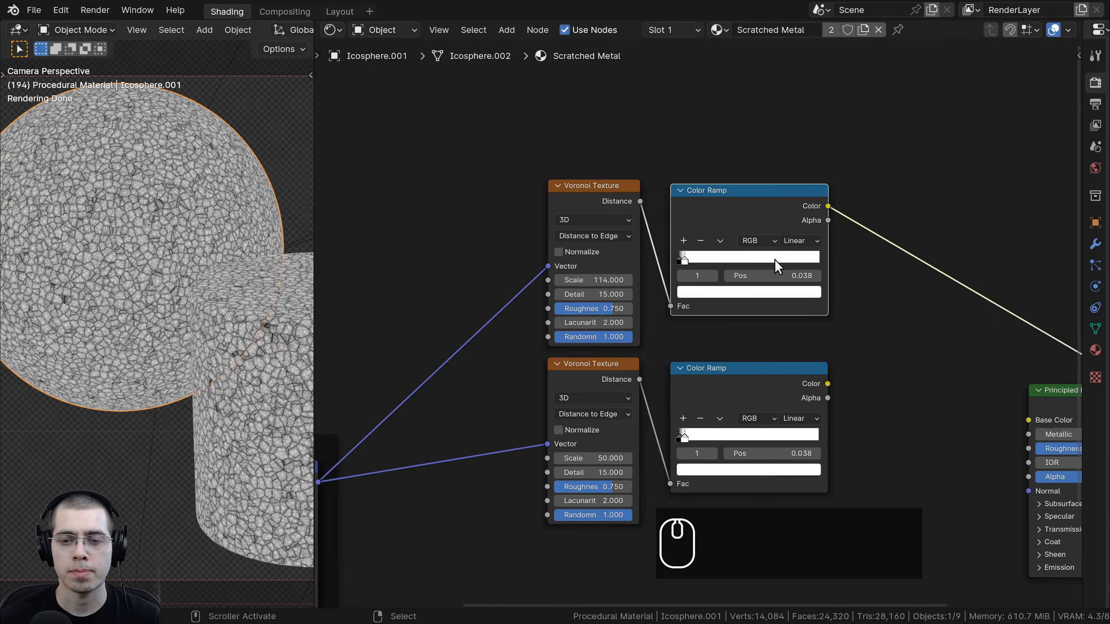
Add a Mix Color node between the two Color Ramps and the Principled BSDF
{"action": "middle_click_drag", "start_coordinate": [822, 355], "coordinate": [723, 351]}
{"action": "middle_click_drag", "start_coordinate": [835, 269], "coordinate": [807, 243]}
{"action": "key", "text": "shift+a"}
{"action": "left_click", "coordinate": [805, 239]}
{"action": "type", "text": "mix c"}
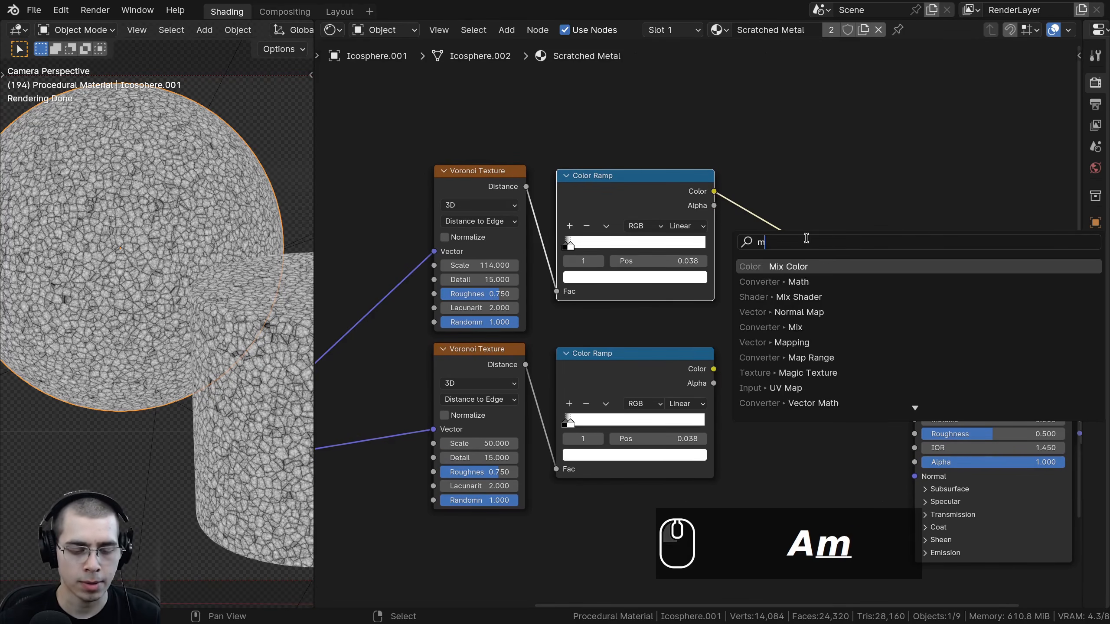
{"action": "left_click", "coordinate": [804, 266]}
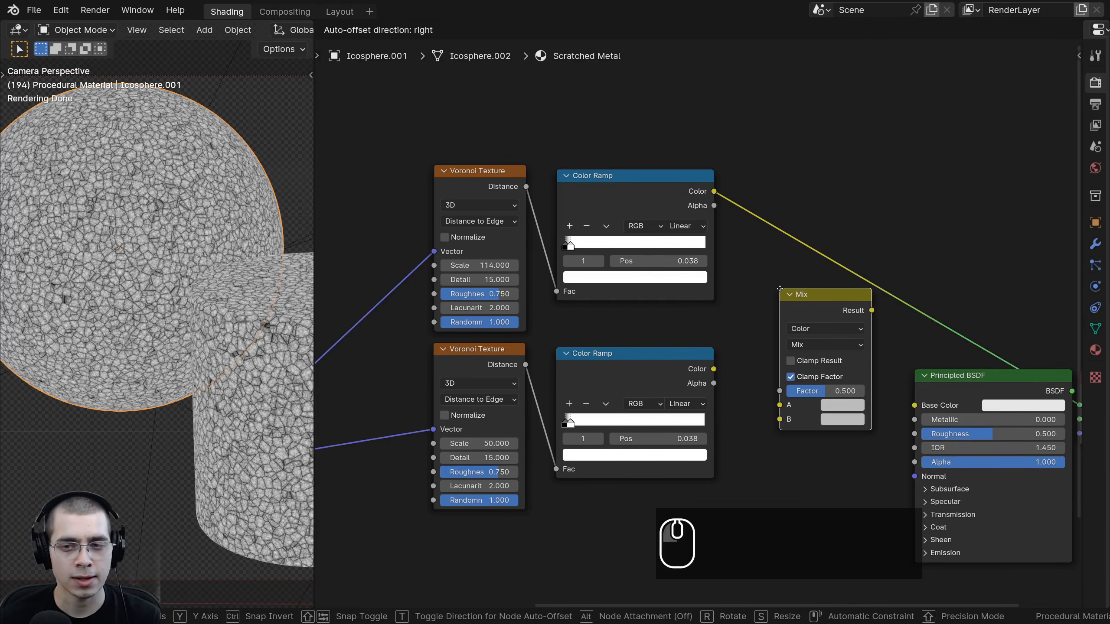
{"action": "left_click", "coordinate": [743, 251]}
{"action": "middle_click_drag", "start_coordinate": [719, 309], "coordinate": [631, 276]}
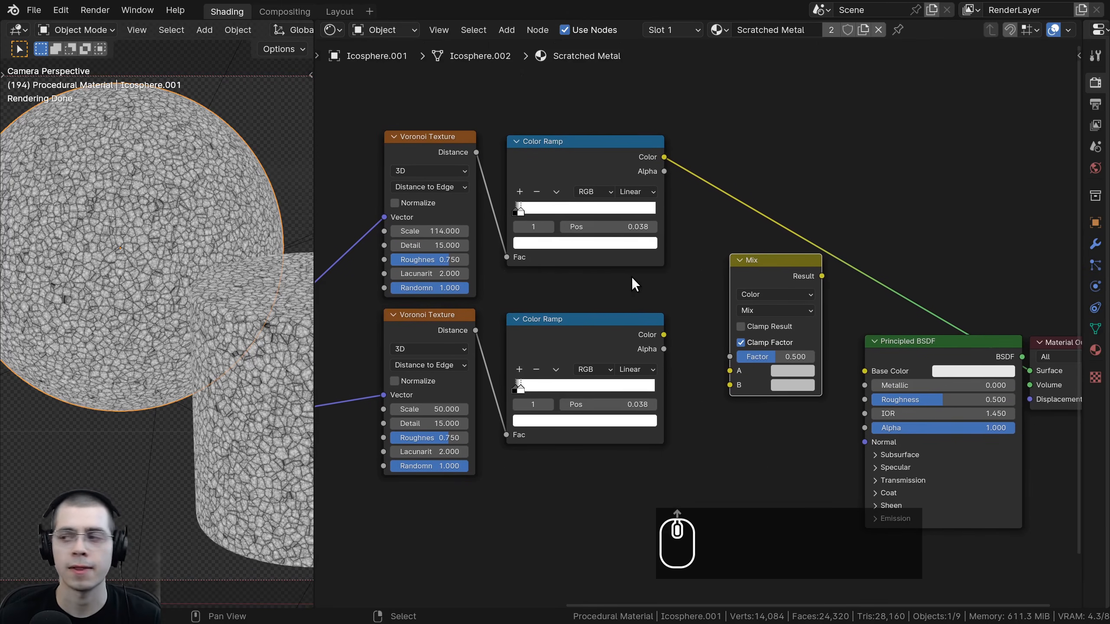
Connect the upper Color Ramp's Color to the Mix node's A input and the lower Color Ramp's Color to B
{"action": "left_click_drag", "start_coordinate": [584, 142], "coordinate": [581, 143]}
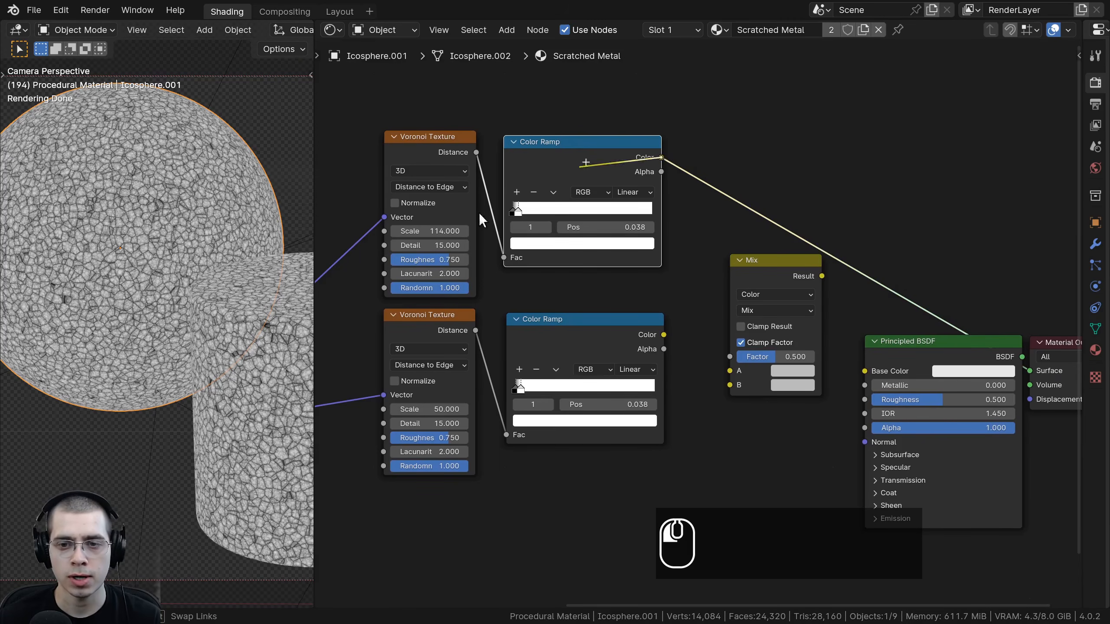
{"action": "left_click_drag", "start_coordinate": [661, 157], "coordinate": [730, 371]}
{"action": "middle_click_drag", "start_coordinate": [545, 337], "coordinate": [499, 293]}
{"action": "left_click", "coordinate": [515, 295]}
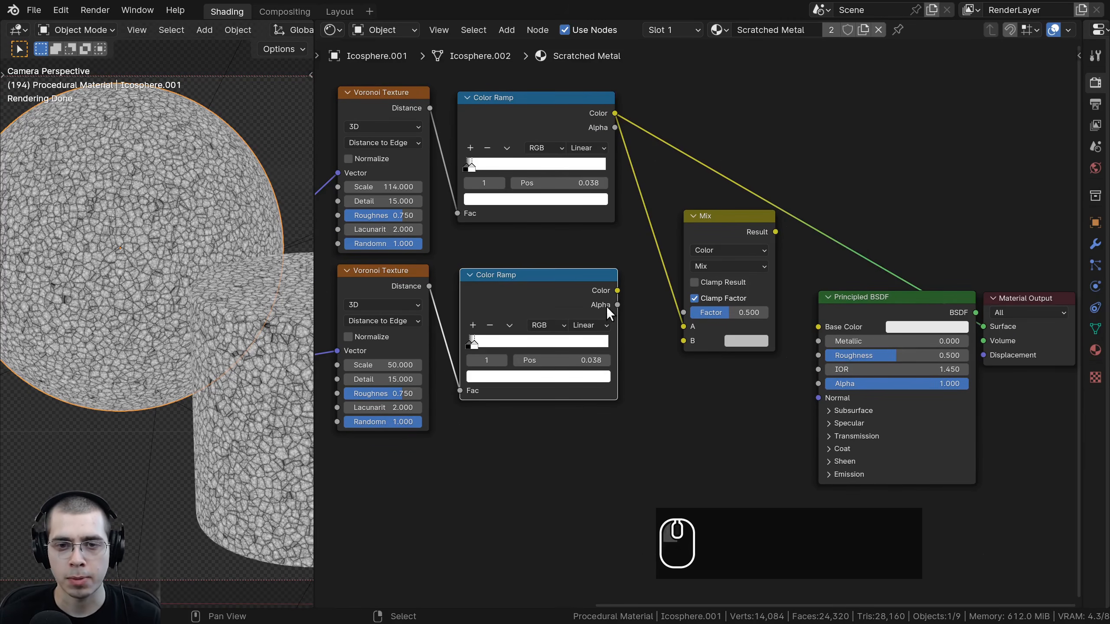
{"action": "left_click_drag", "start_coordinate": [617, 290], "coordinate": [682, 341]}
{"action": "middle_click_drag", "start_coordinate": [682, 341], "coordinate": [607, 384]}
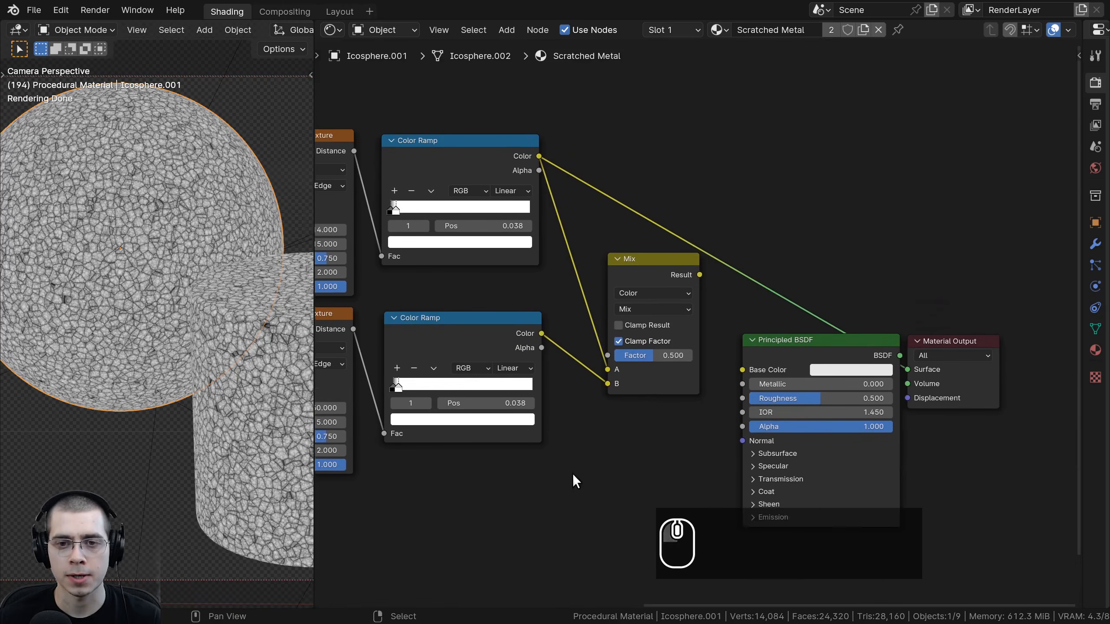
Preview the Mix node's result on the material
{"action": "middle_click_drag", "start_coordinate": [572, 476], "coordinate": [572, 443]}
{"action": "left_click", "coordinate": [655, 238], "text": "ctrl+shift"}
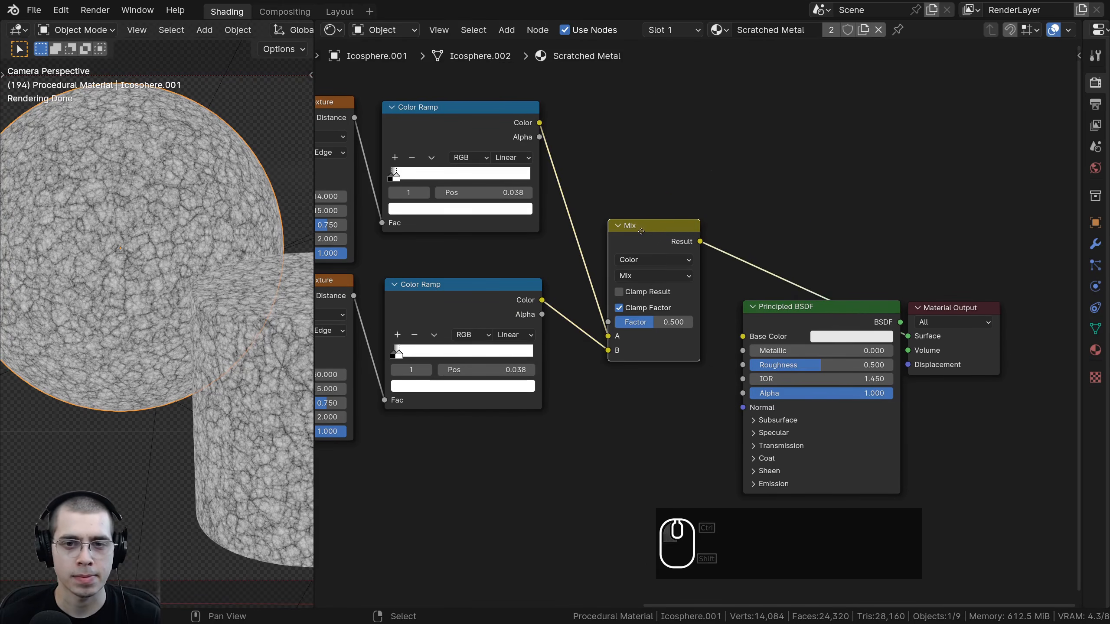
{"action": "left_click_drag", "start_coordinate": [651, 269], "coordinate": [626, 232]}
{"action": "scroll", "coordinate": [734, 416], "scroll_direction": "up", "scroll_amount": 2}
{"action": "scroll", "coordinate": [226, 338], "scroll_direction": "up", "scroll_amount": 2}
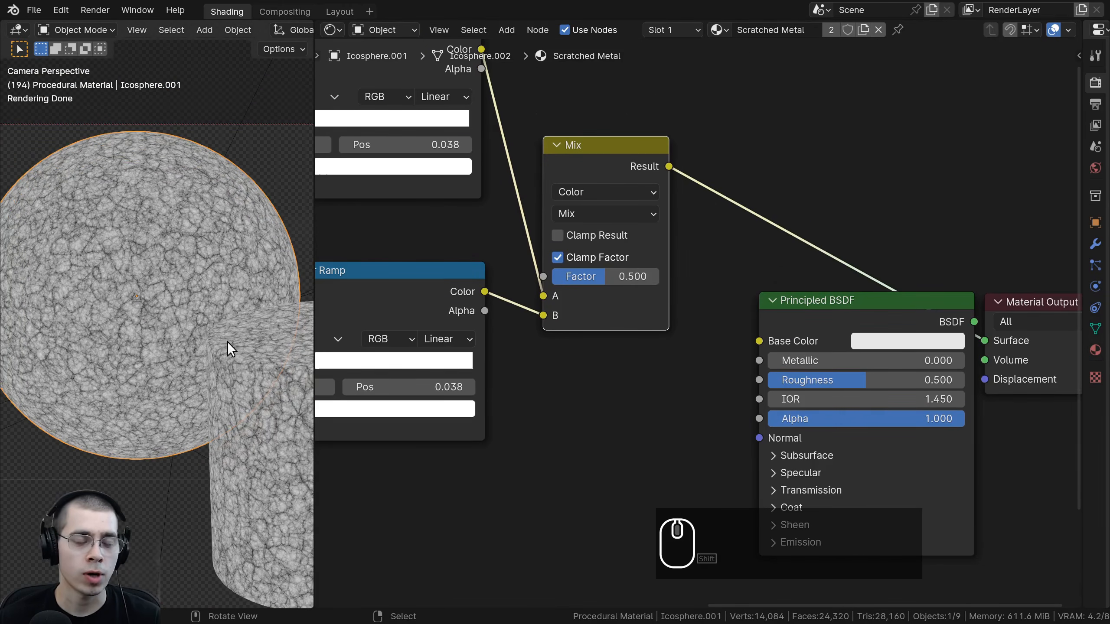
{"action": "middle_click_drag", "start_coordinate": [547, 271], "coordinate": [602, 293]}
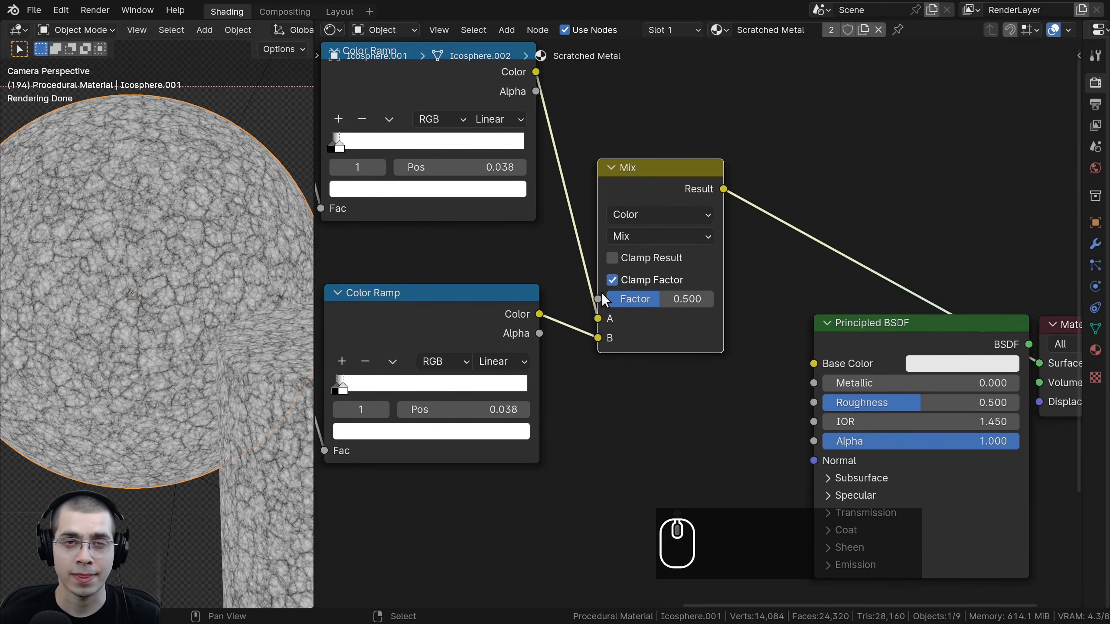
Compare the lower Color Ramp's pattern with the Mix node's result in a close-up of the sphere
{"action": "left_click", "coordinate": [433, 299], "text": "ctrl+shift"}
{"action": "scroll", "coordinate": [140, 262], "scroll_direction": "up", "scroll_amount": 3}
{"action": "middle_click_drag", "start_coordinate": [144, 228], "coordinate": [164, 270], "text": "shift"}
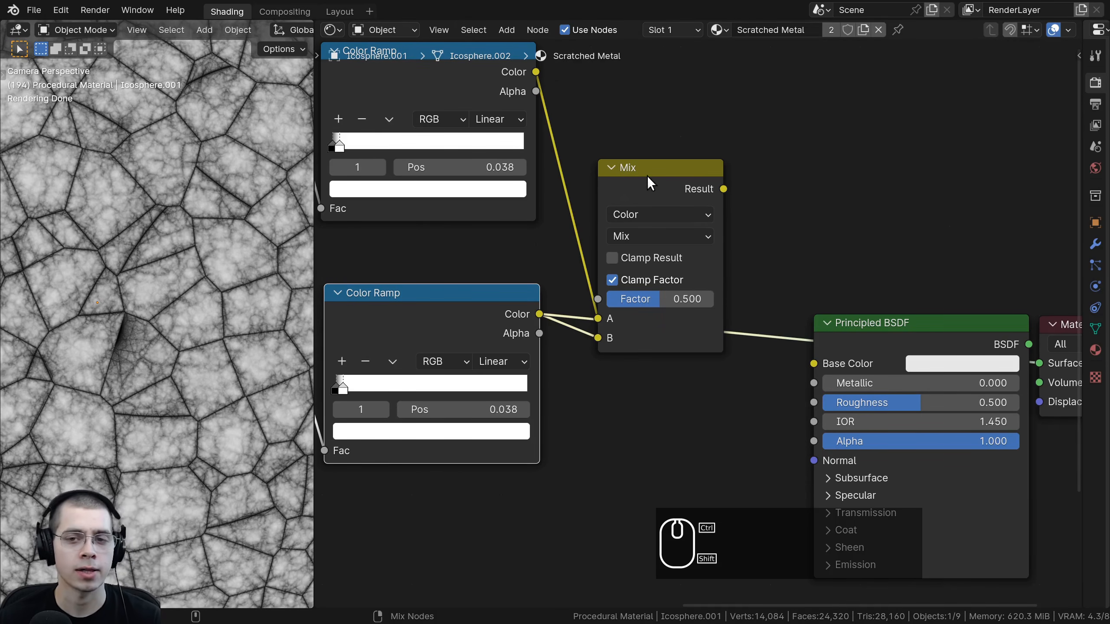
{"action": "middle_click_drag", "start_coordinate": [624, 193], "coordinate": [619, 200], "text": "ctrl+shift"}
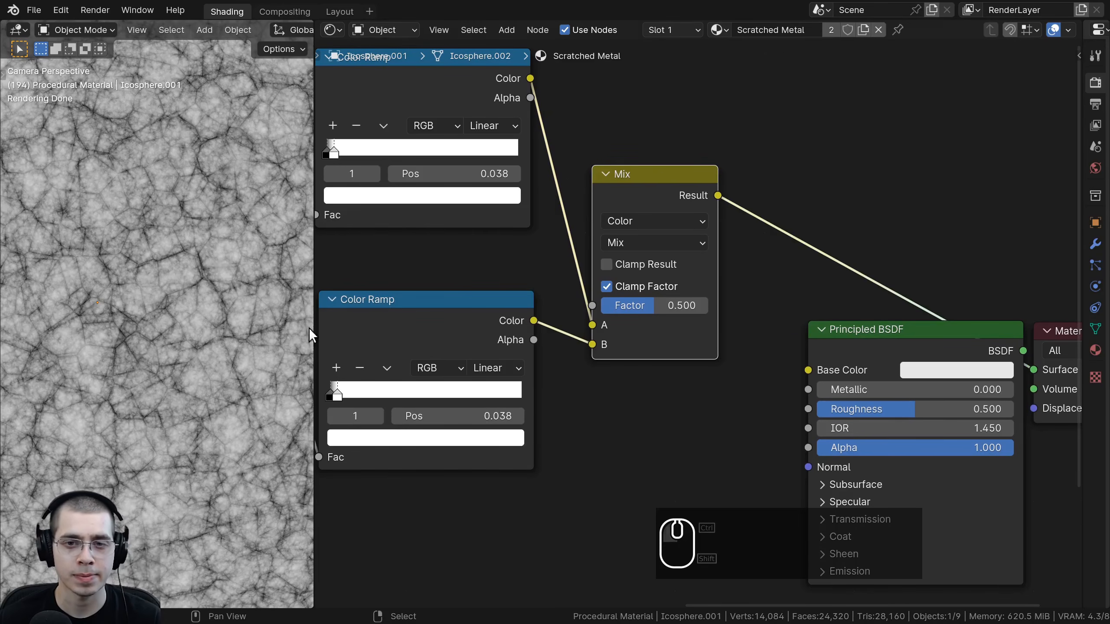
Change the Mix node's blending mode to Darken, set its Factor to 1.000, and inspect the combined scratches
{"action": "left_click", "coordinate": [618, 243]}
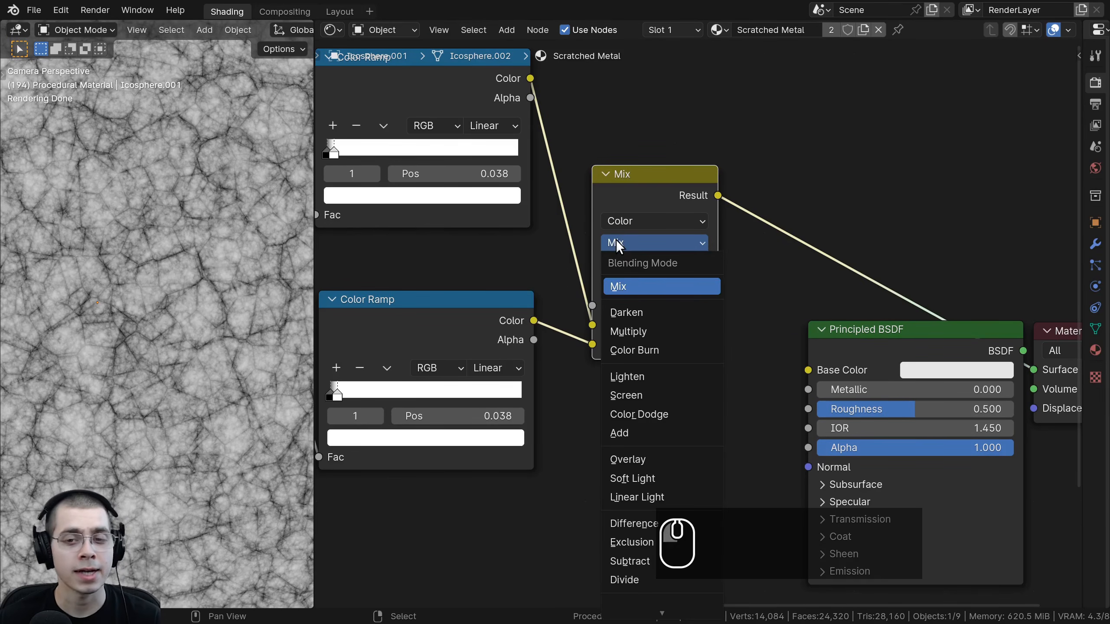
{"action": "left_click", "coordinate": [654, 310]}
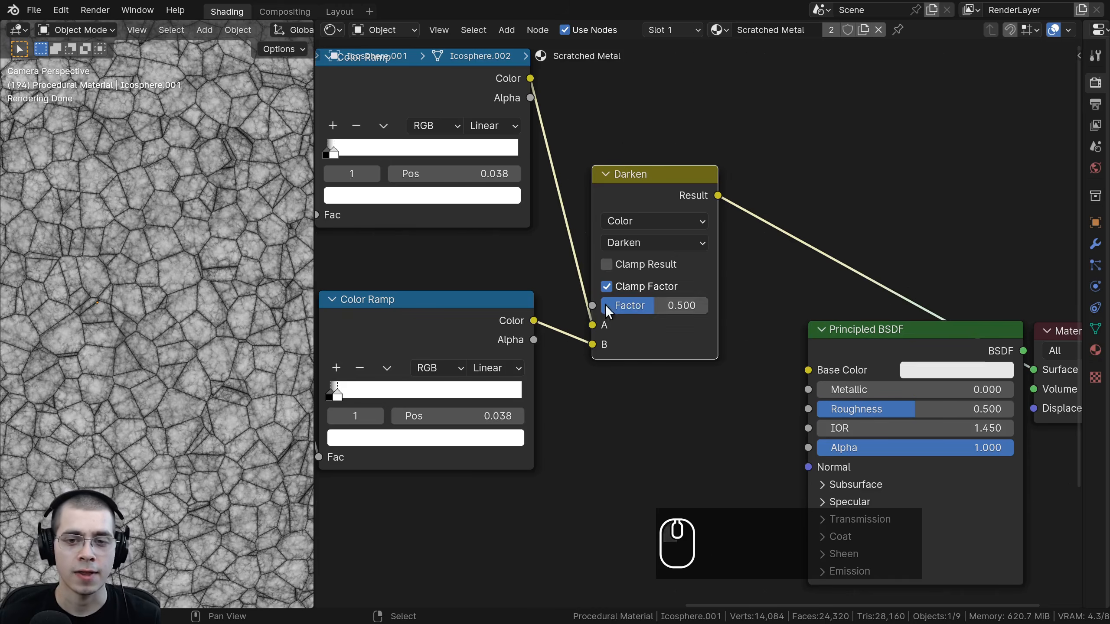
{"action": "left_click_drag", "start_coordinate": [605, 304], "coordinate": [691, 305]}
{"action": "scroll", "coordinate": [187, 215], "scroll_direction": "down", "scroll_amount": 3}
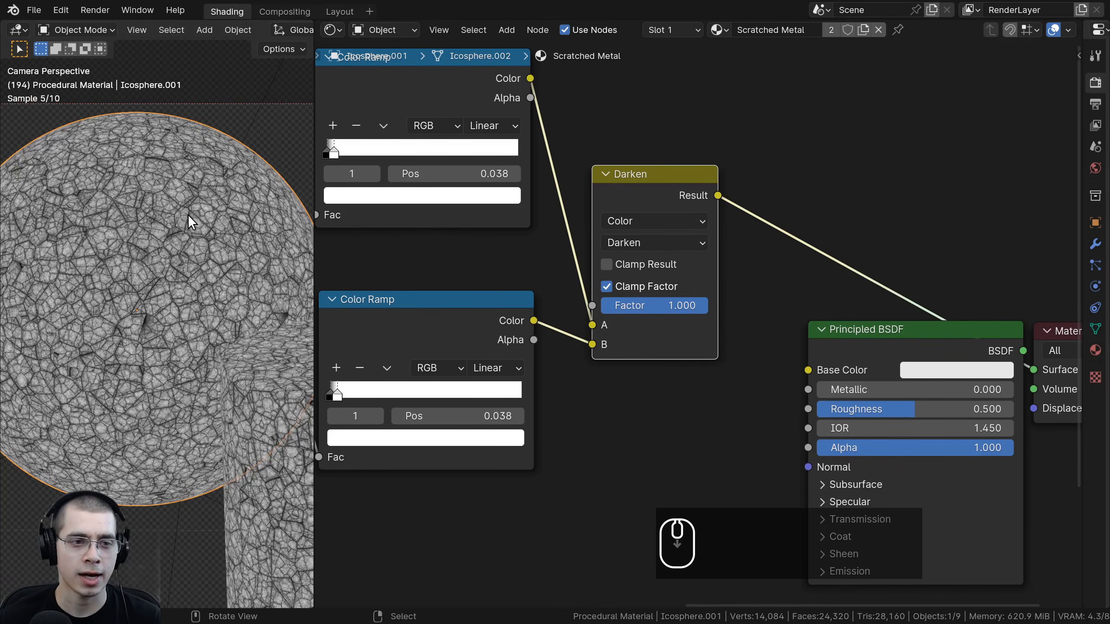
{"action": "scroll", "coordinate": [187, 215], "scroll_direction": "up", "scroll_amount": 5}
{"action": "scroll", "coordinate": [153, 191], "scroll_direction": "up", "scroll_amount": 2, "text": "shift"}
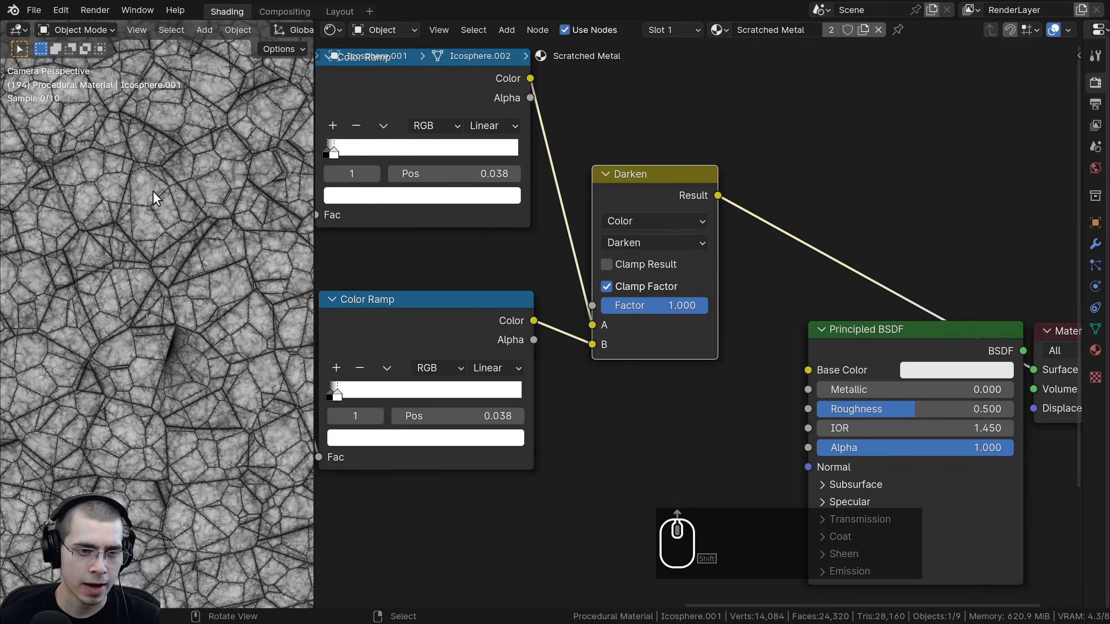
Join both Voronoi Textures, both Color Ramps and the Darken node in a frame and move it farther from the Principled BSDF
{"action": "scroll", "coordinate": [615, 170], "scroll_direction": "down", "scroll_amount": 4}
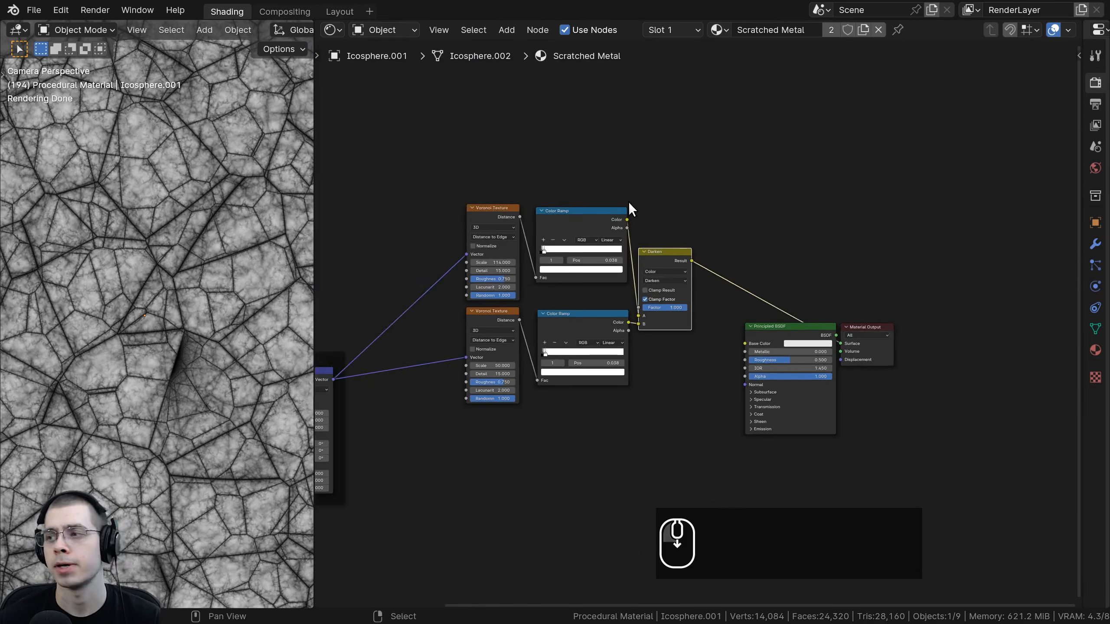
{"action": "left_click_drag", "start_coordinate": [714, 168], "coordinate": [468, 418]}
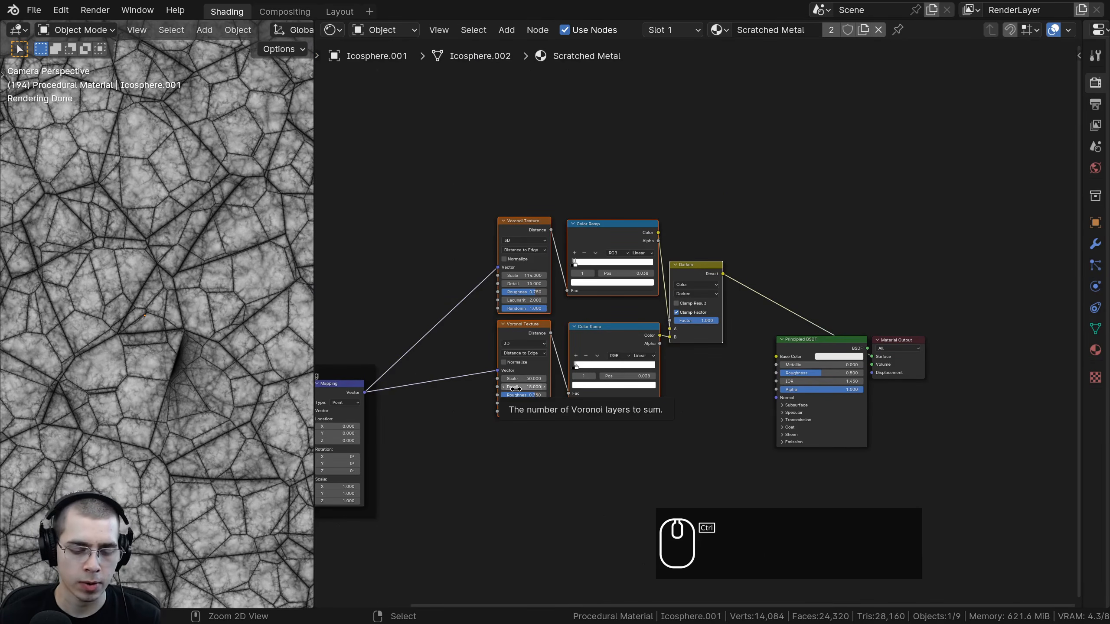
{"action": "key", "text": "ctrl+j"}
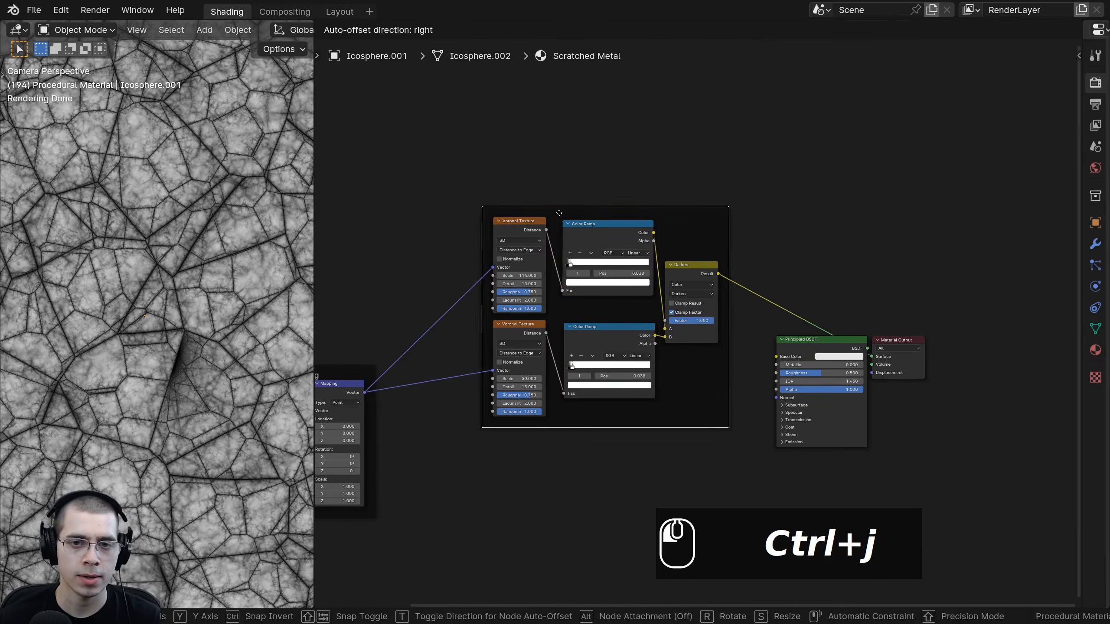
{"action": "left_click", "coordinate": [553, 208]}
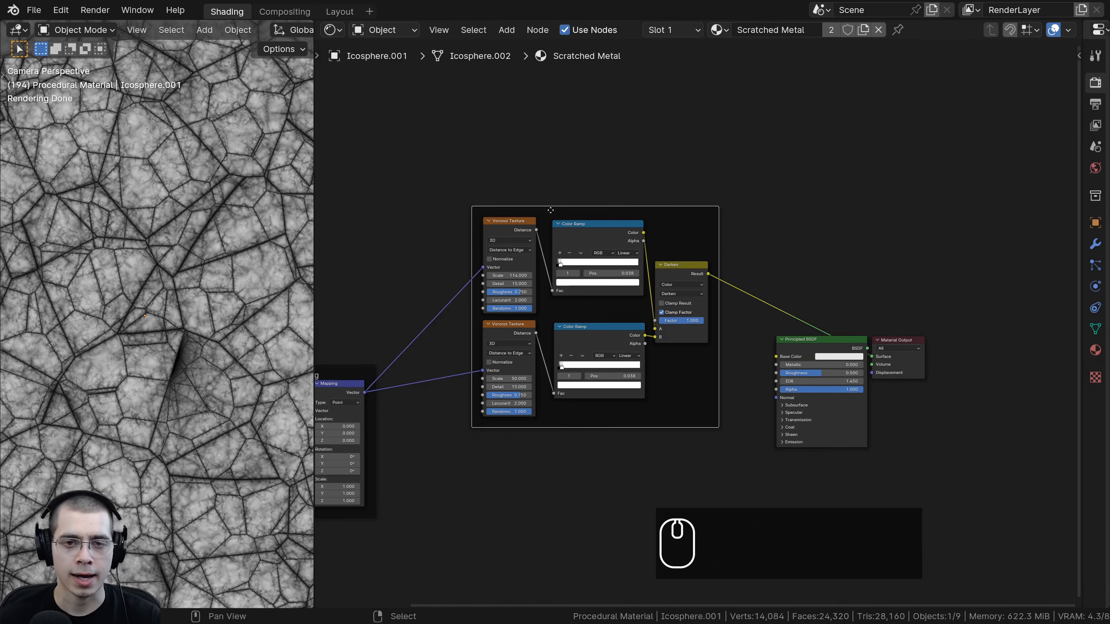
Label the new frame around the Voronoi, Color Ramp and Darken nodes "Scratches"
{"action": "key", "text": "F2"}
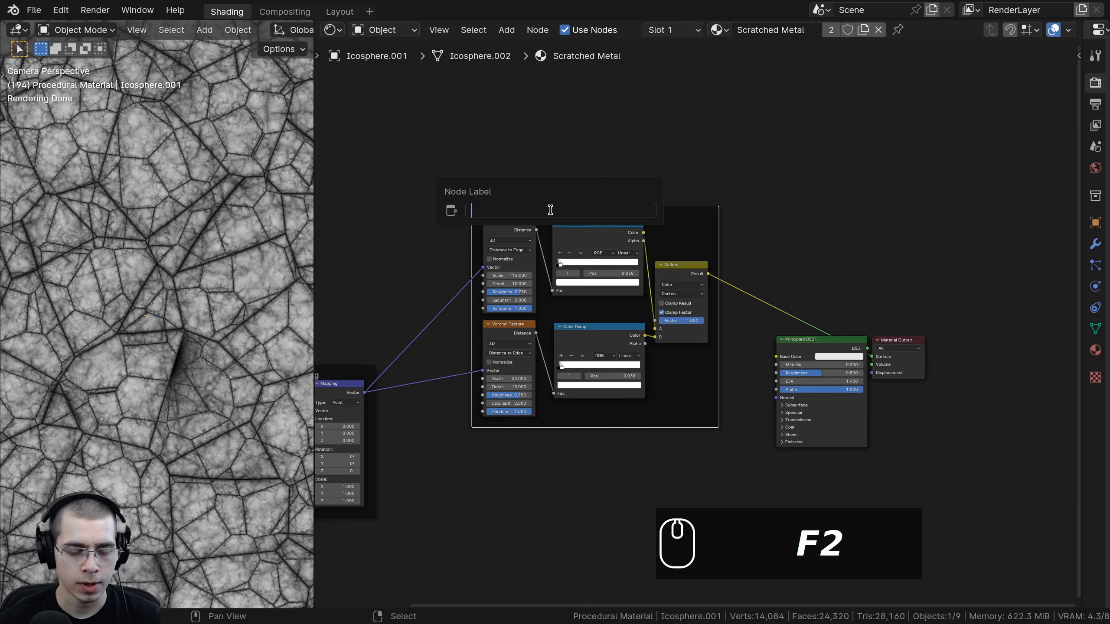
{"action": "type", "text": "Scrache"}
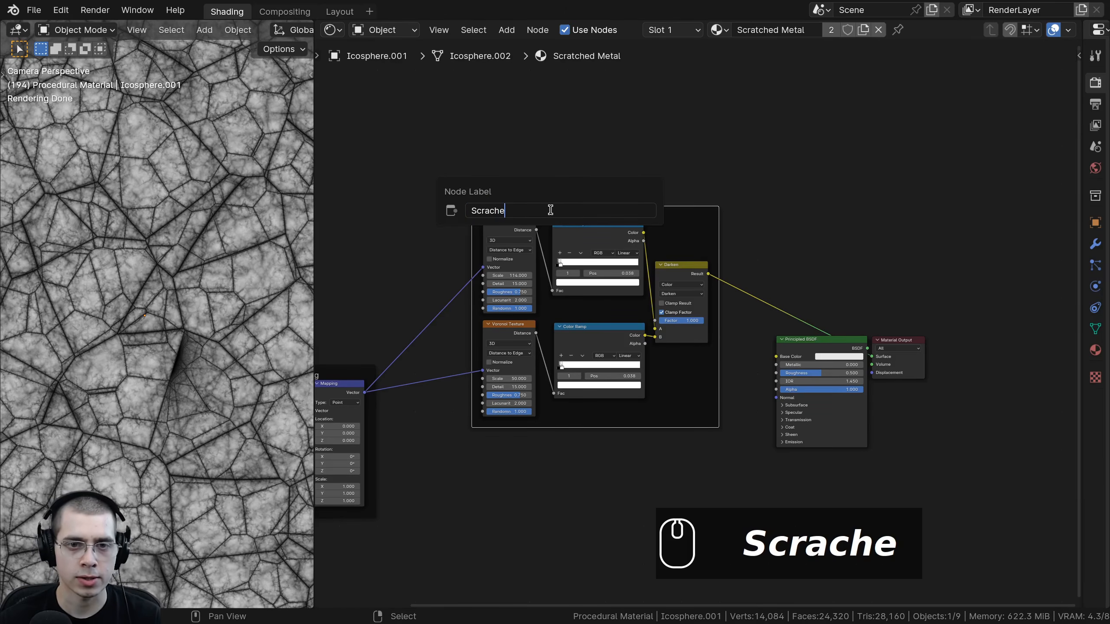
{"action": "key", "text": "BackSpace"}
{"action": "key", "text": "BackSpace"}
{"action": "key", "text": "BackSpace"}
{"action": "type", "text": "tches"}
{"action": "key", "text": "Return"}
{"action": "scroll", "coordinate": [234, 226], "scroll_direction": "down", "scroll_amount": 5}
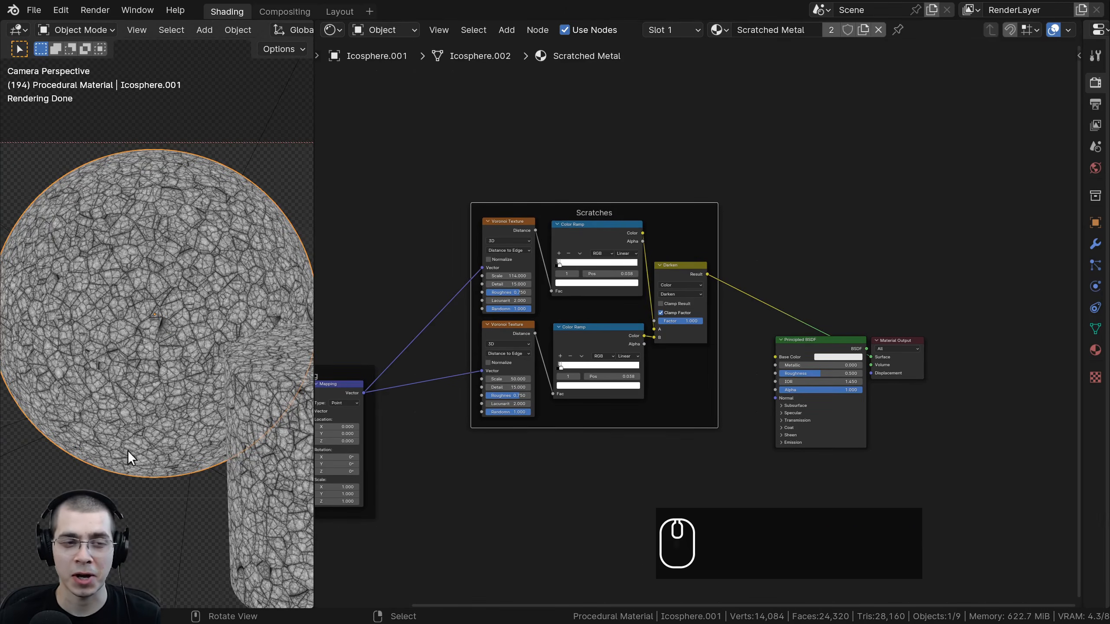
Move the Principled BSDF and Material Output nodes farther from the Scratches frame
{"action": "middle_click_drag", "start_coordinate": [767, 260], "coordinate": [690, 255]}
{"action": "left_click_drag", "start_coordinate": [711, 255], "coordinate": [798, 387]}
{"action": "key", "text": "g"}
{"action": "left_click", "coordinate": [867, 388]}
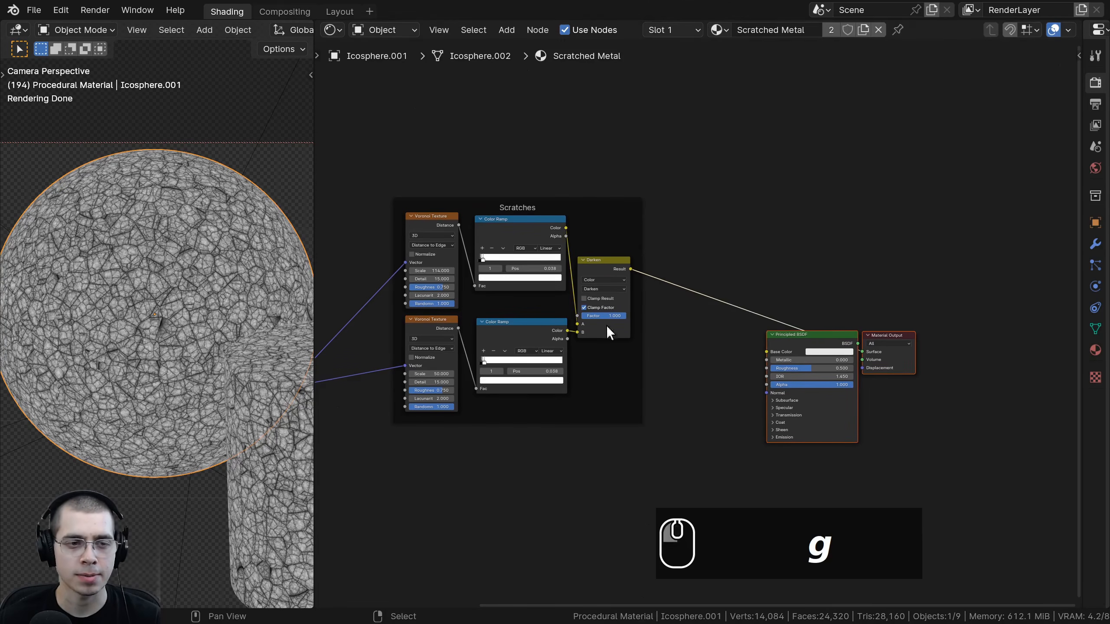
{"action": "middle_click_drag", "start_coordinate": [534, 309], "coordinate": [562, 331]}
{"action": "scroll", "coordinate": [568, 319], "scroll_direction": "up", "scroll_amount": 3}
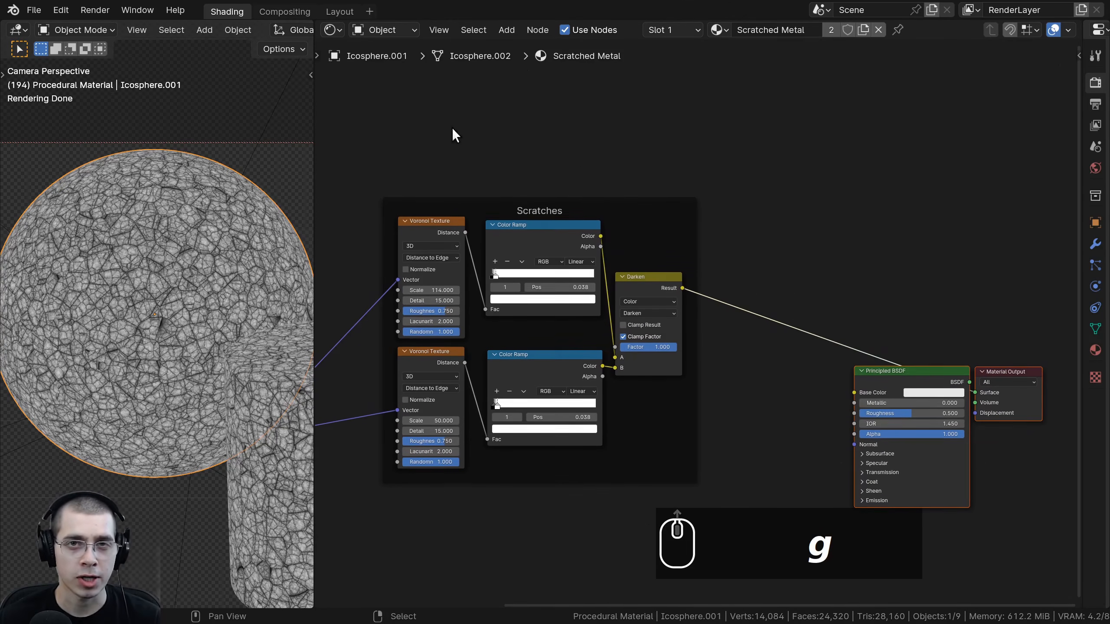
{"action": "middle_click_drag", "start_coordinate": [509, 150], "coordinate": [537, 167]}
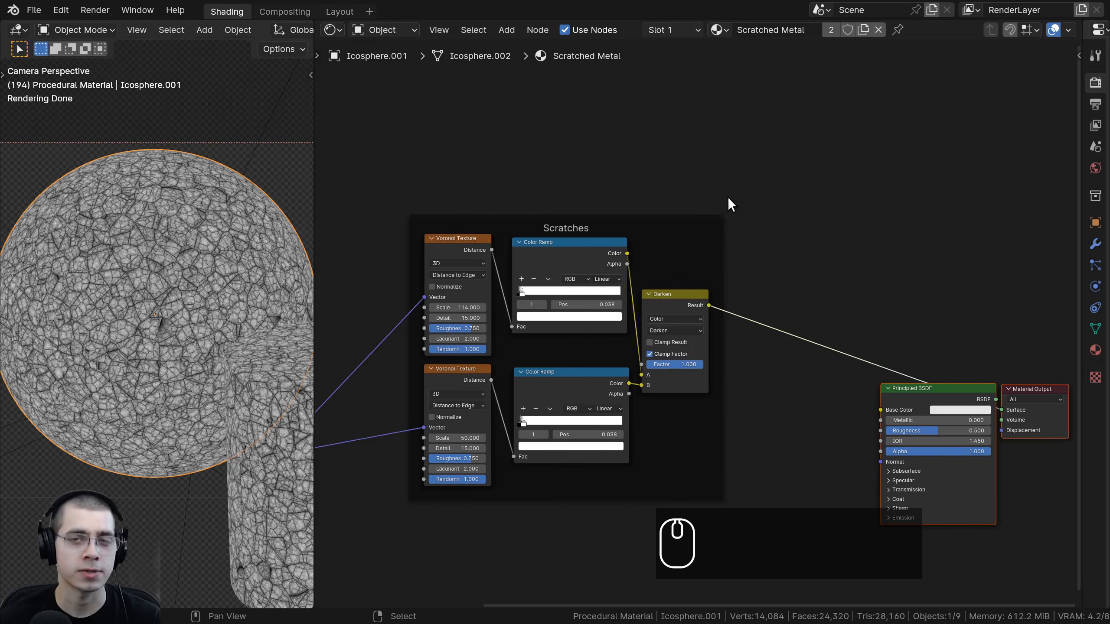
Add a Noise Texture node above the Voronoi and Color Ramp nodes in the Scratches frame
{"action": "middle_click_drag", "start_coordinate": [590, 166], "coordinate": [669, 183]}
{"action": "scroll", "coordinate": [634, 179], "scroll_direction": "up", "scroll_amount": 2}
{"action": "key", "text": "shift+a"}
{"action": "left_click", "coordinate": [652, 163]}
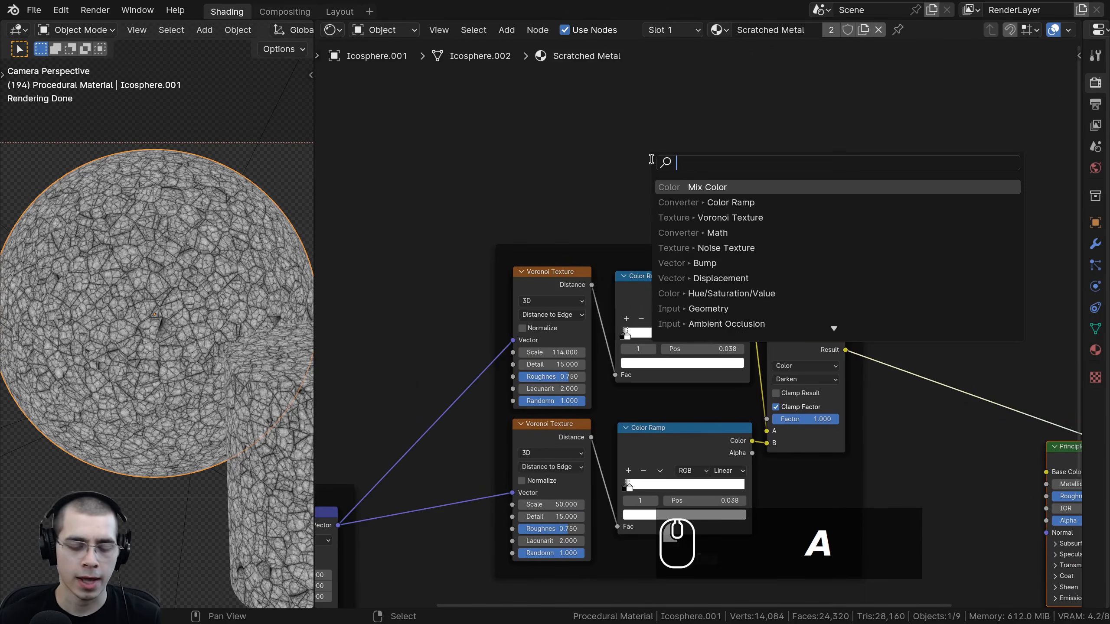
{"action": "type", "text": "noi"}
{"action": "key", "text": "Return"}
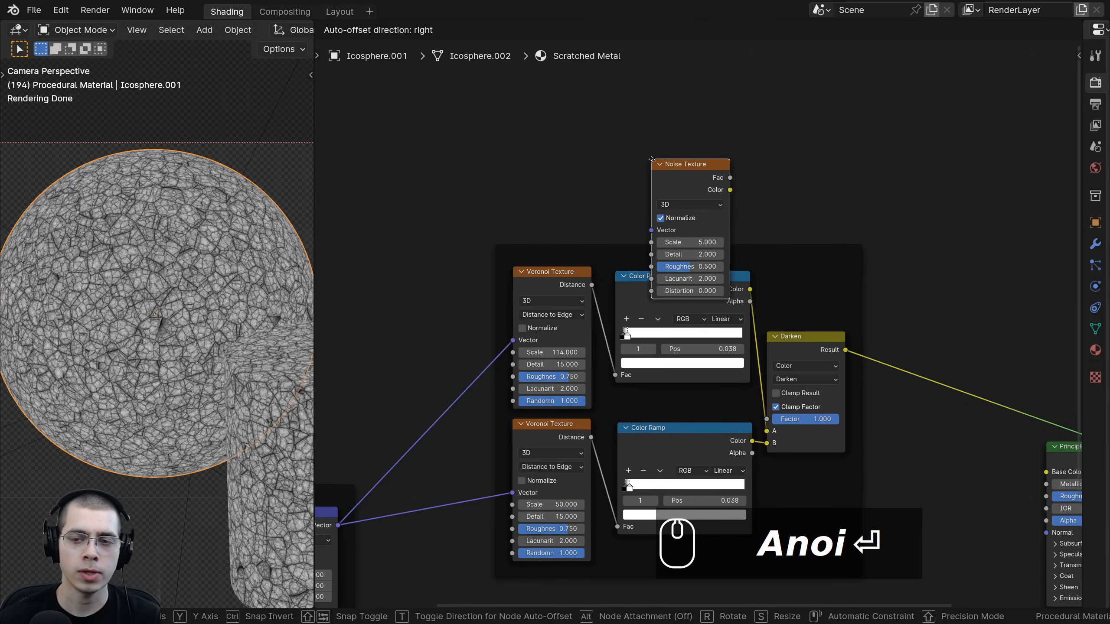
{"action": "left_click", "coordinate": [774, 154]}
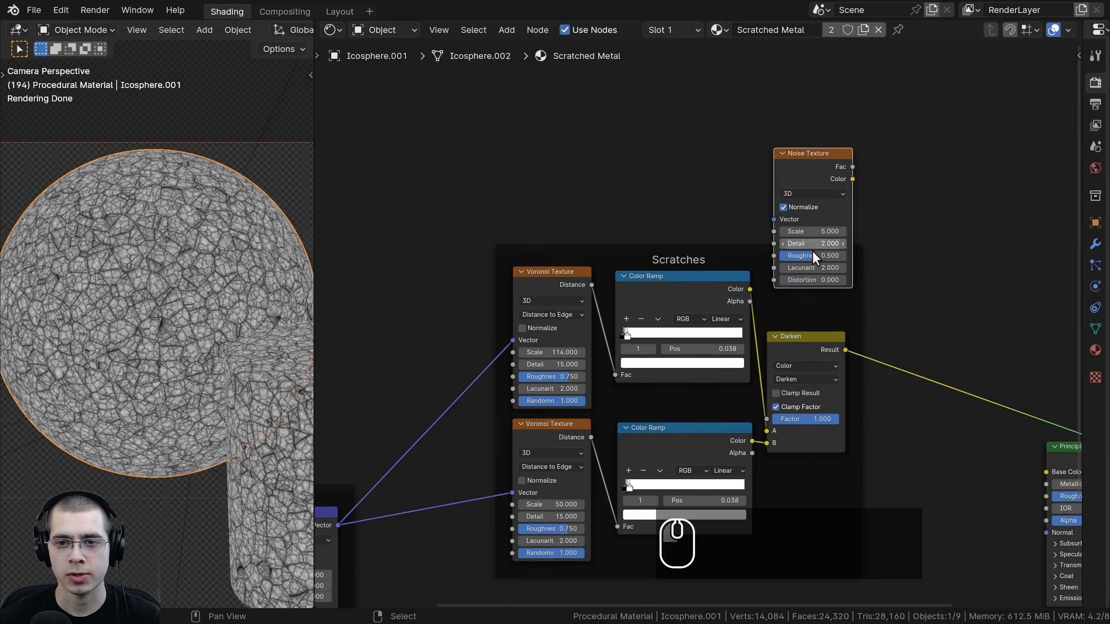
Place the Noise Texture above the upper Voronoi Texture and connect the Mapping node's Vector output to its Vector input
{"action": "left_click_drag", "start_coordinate": [805, 164], "coordinate": [531, 114]}
{"action": "middle_click_drag", "start_coordinate": [338, 489], "coordinate": [511, 437]}
{"action": "left_click", "coordinate": [492, 437]}
{"action": "left_click_drag", "start_coordinate": [515, 440], "coordinate": [682, 99]}
{"action": "middle_click_drag", "start_coordinate": [723, 81], "coordinate": [601, 193]}
{"action": "scroll", "coordinate": [602, 193], "scroll_direction": "up", "scroll_amount": 4}
{"action": "left_click_drag", "start_coordinate": [606, 164], "coordinate": [608, 162]}
{"action": "middle_click_drag", "start_coordinate": [608, 163], "coordinate": [489, 246]}
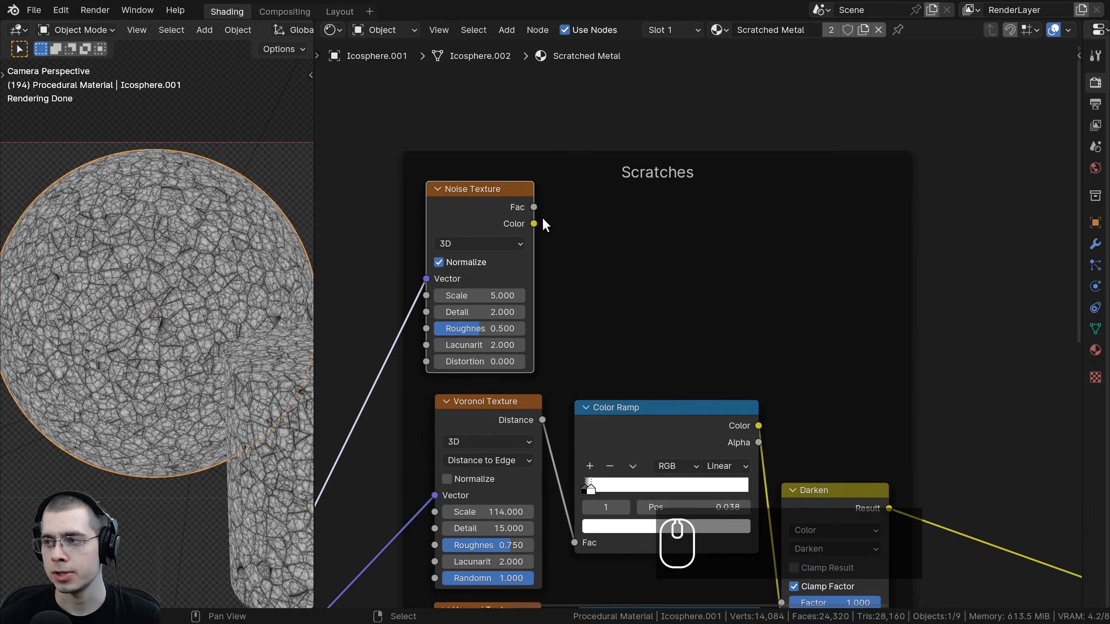
Preview the Noise Texture on the objects and set its Scale to 35
{"action": "left_click", "coordinate": [491, 199], "text": "ctrl+shift"}
{"action": "middle_click_drag", "start_coordinate": [522, 386], "coordinate": [578, 384]}
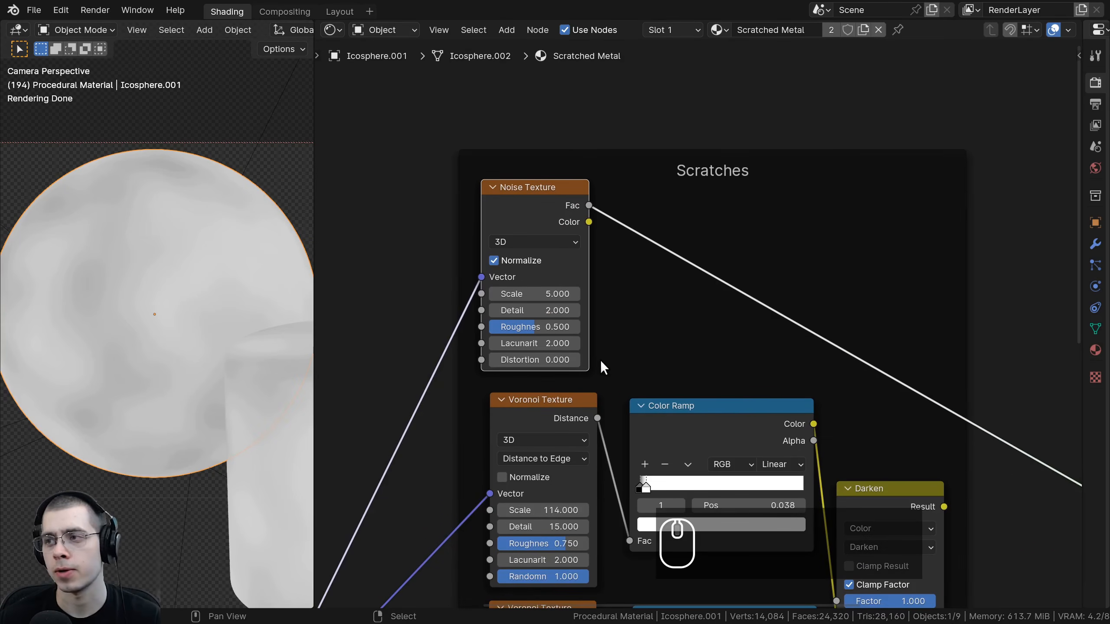
{"action": "scroll", "coordinate": [603, 367], "scroll_direction": "up", "scroll_amount": 2}
{"action": "left_click", "coordinate": [567, 396]}
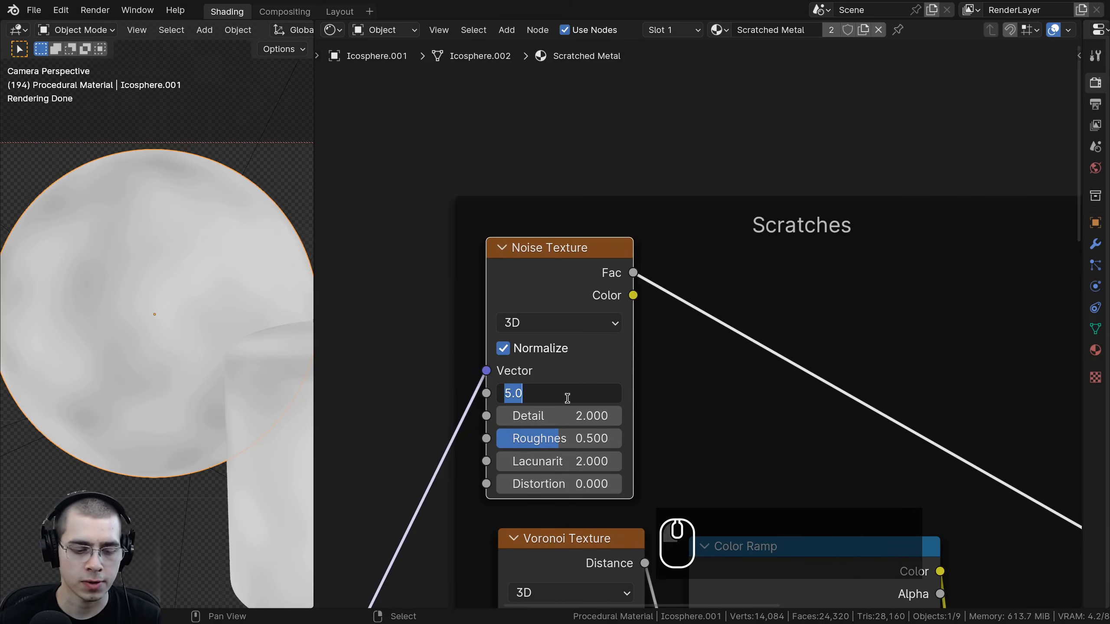
{"action": "type", "text": "35"}
{"action": "key", "text": "Return"}
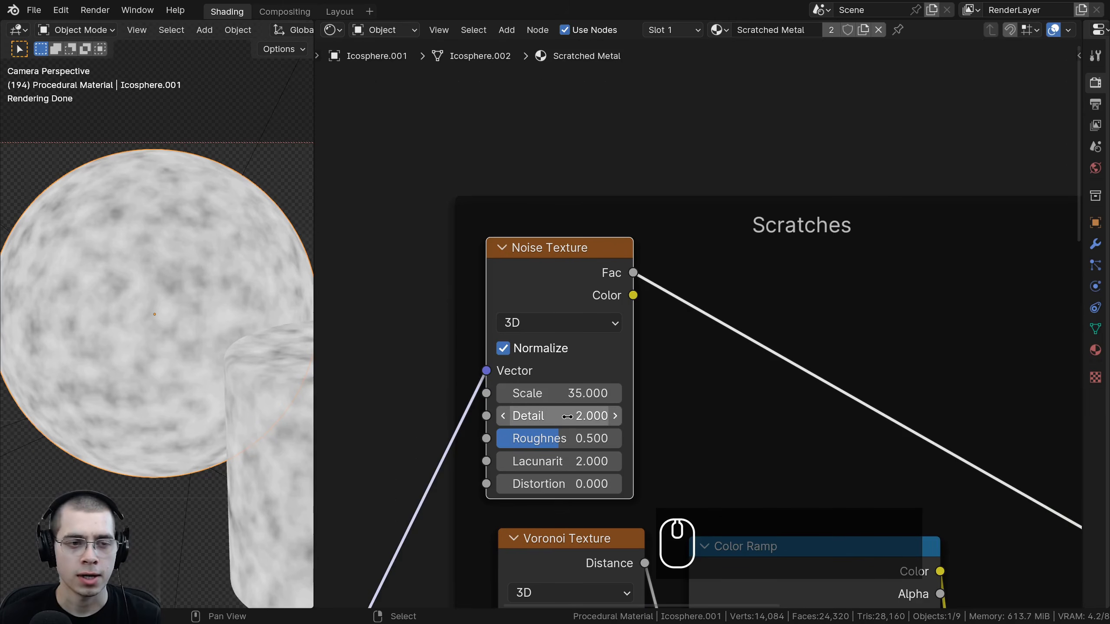
Set the Noise Texture's Detail to 15 and its Roughness to 0.73
{"action": "middle_click_drag", "start_coordinate": [568, 411], "coordinate": [567, 376]}
{"action": "mouse_move", "coordinate": [557, 376]}
{"action": "left_mouse_down"}
{"action": "mouse_move", "coordinate": [576, 376]}
{"action": "mouse_move", "coordinate": [558, 375]}
{"action": "left_mouse_up"}
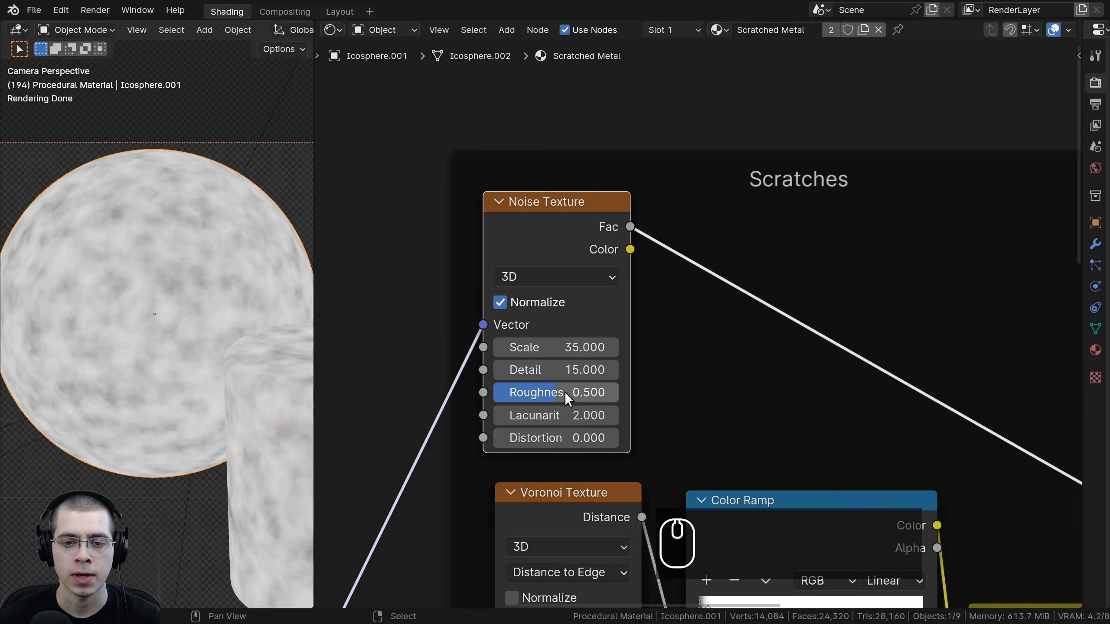
{"action": "left_click", "coordinate": [564, 392]}
{"action": "key", "text": "End"}
{"action": "key", "text": "BackSpace"}
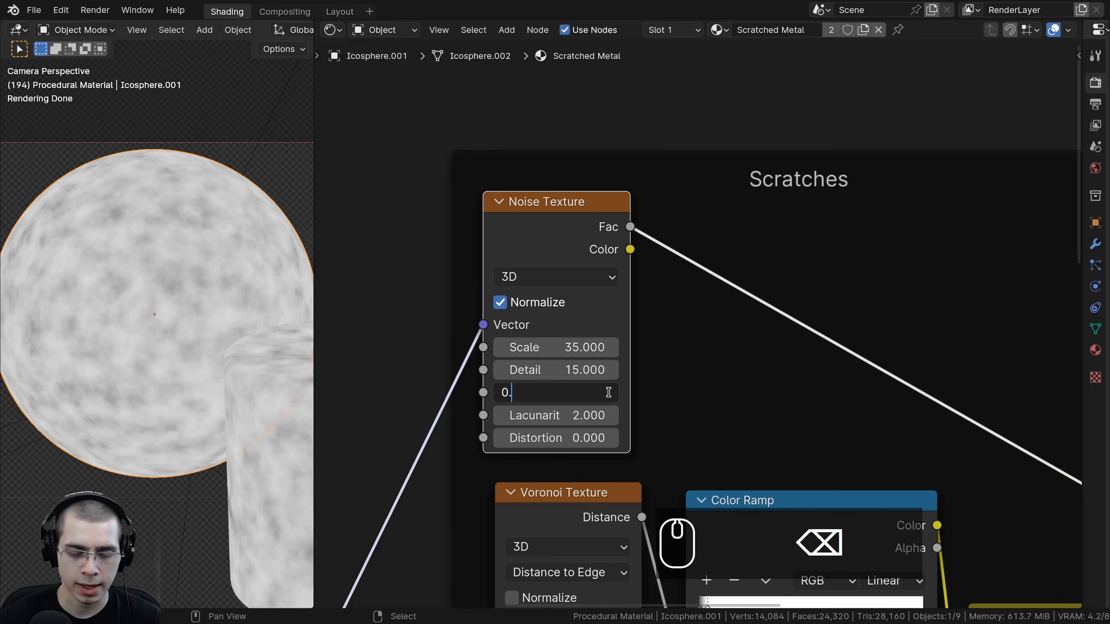
{"action": "type", "text": "7"}
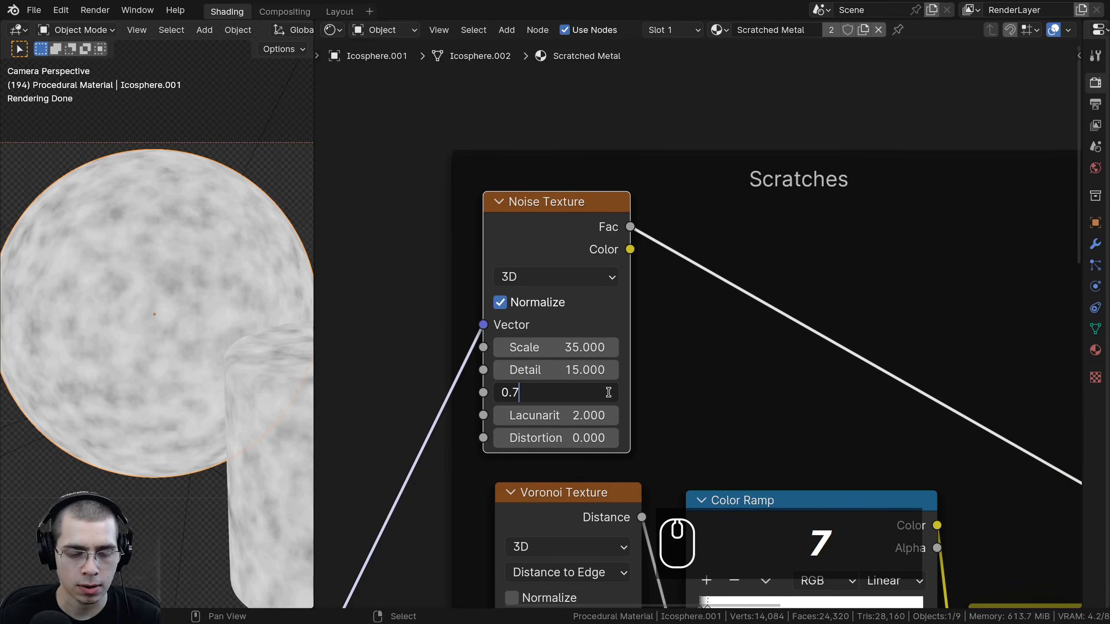
{"action": "type", "text": "3"}
{"action": "key", "text": "Return"}
Duplicate the upper Voronoi's Color Ramp and insert the copy into the link after the Noise Texture
{"action": "scroll", "coordinate": [606, 393], "scroll_direction": "down", "scroll_amount": 2}
{"action": "middle_click_drag", "start_coordinate": [730, 354], "coordinate": [524, 312]}
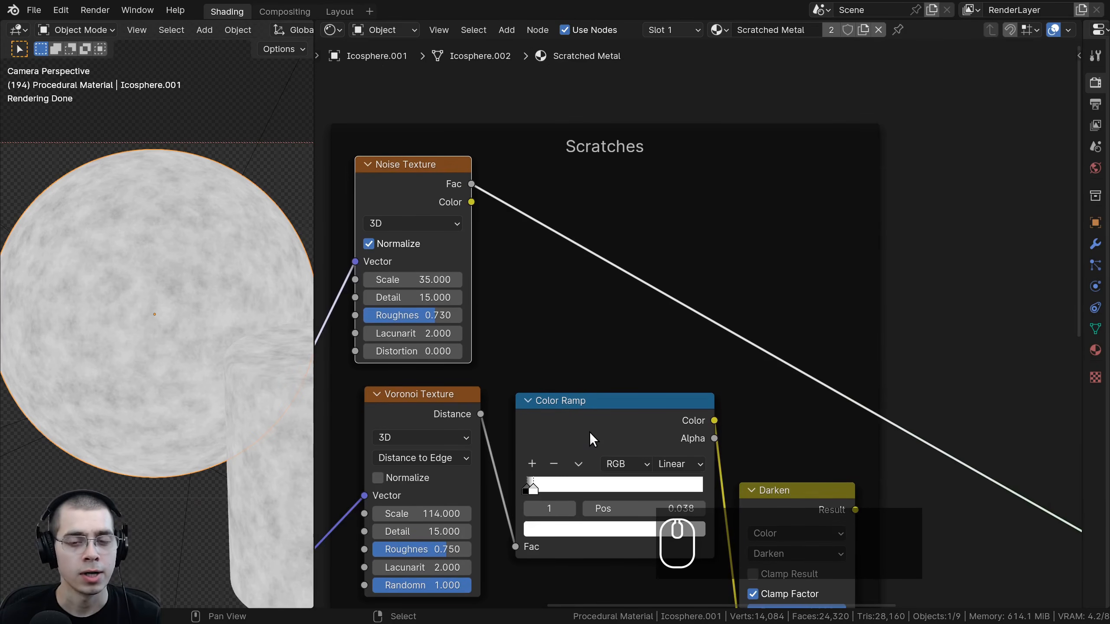
{"action": "left_click_drag", "start_coordinate": [590, 432], "coordinate": [578, 436]}
{"action": "middle_click_drag", "start_coordinate": [584, 437], "coordinate": [572, 300]}
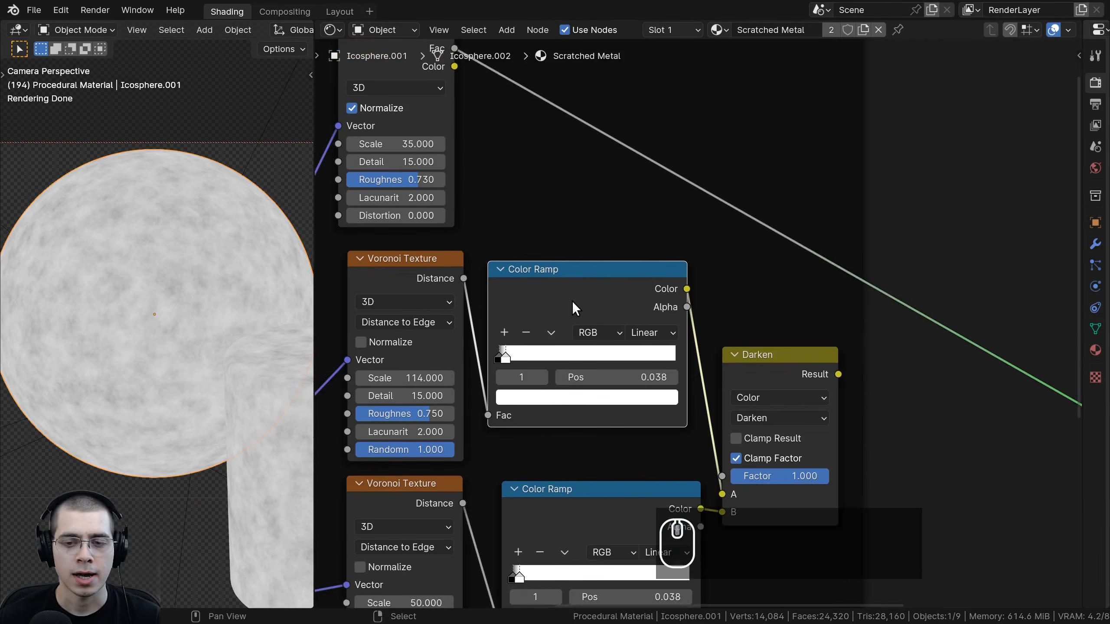
{"action": "scroll", "coordinate": [572, 301], "scroll_direction": "down", "scroll_amount": 1}
{"action": "key", "text": "shift+d"}
{"action": "left_click", "coordinate": [594, 118]}
{"action": "middle_click_drag", "start_coordinate": [595, 120], "coordinate": [654, 225]}
{"action": "scroll", "coordinate": [656, 221], "scroll_direction": "up", "scroll_amount": 1}
{"action": "left_click_drag", "start_coordinate": [657, 216], "coordinate": [624, 216]}
{"action": "scroll", "coordinate": [499, 208], "scroll_direction": "up", "scroll_amount": 2}
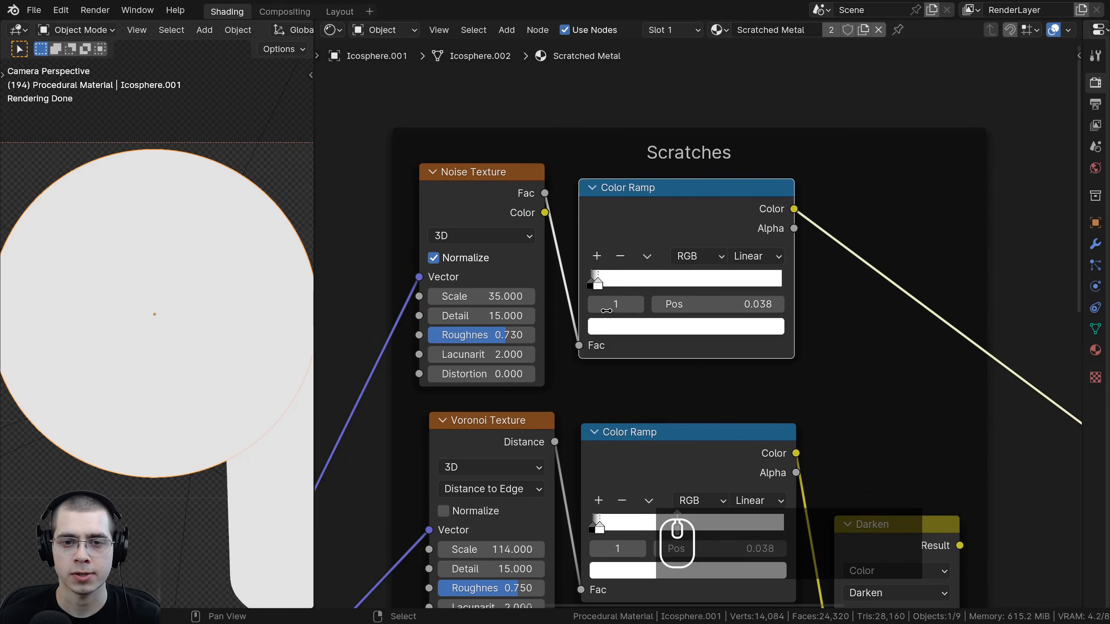
Move the noise Color Ramp's black stop near the middle and its white stop to 0.653, and inspect the pattern up close
{"action": "scroll", "coordinate": [607, 310], "scroll_direction": "up", "scroll_amount": 1}
{"action": "left_click_drag", "start_coordinate": [630, 323], "coordinate": [740, 317]}
{"action": "left_click_drag", "start_coordinate": [752, 319], "coordinate": [679, 319]}
{"action": "left_click_drag", "start_coordinate": [756, 321], "coordinate": [750, 321]}
{"action": "scroll", "coordinate": [154, 381], "scroll_direction": "down", "scroll_amount": 1}
{"action": "middle_click_drag", "start_coordinate": [154, 382], "coordinate": [50, 298], "text": "shift"}
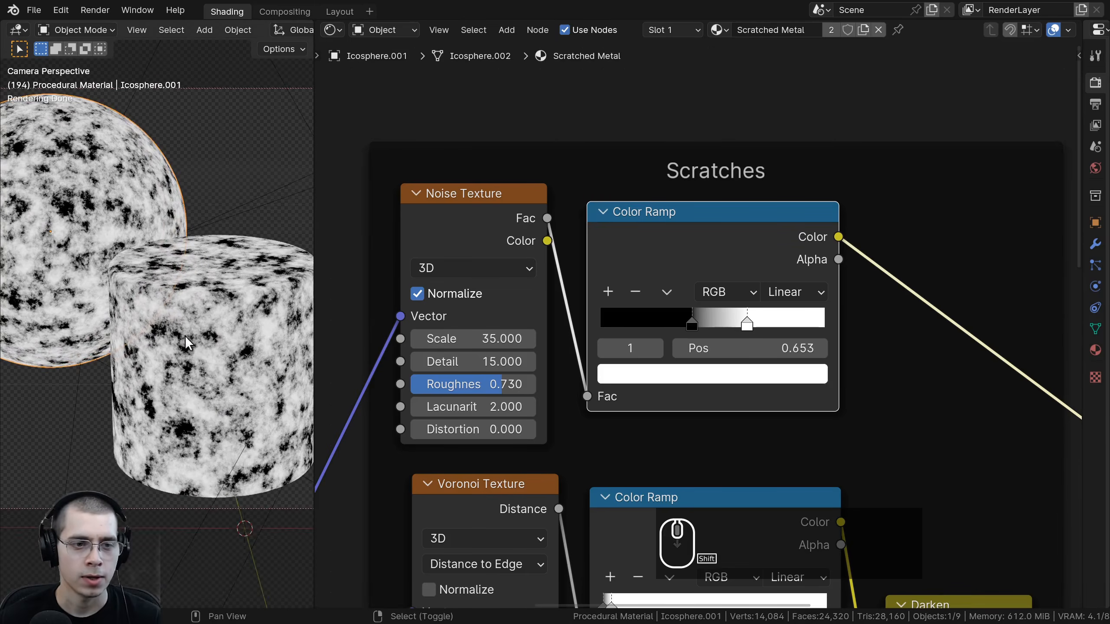
{"action": "scroll", "coordinate": [133, 229], "scroll_direction": "up", "scroll_amount": 6}
{"action": "middle_click_drag", "start_coordinate": [62, 124], "coordinate": [106, 222], "text": "shift"}
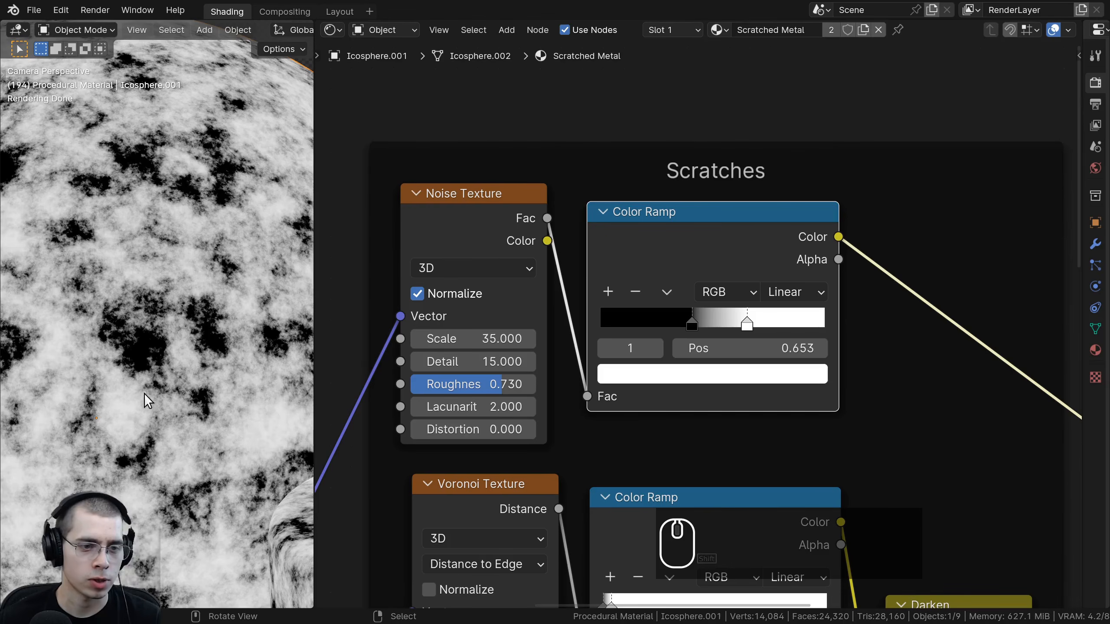
Shift the noise Color Ramp slightly lower beside the Noise Texture and deselect all nodes
{"action": "scroll", "coordinate": [697, 330], "scroll_direction": "down", "scroll_amount": 7}
{"action": "middle_click_drag", "start_coordinate": [810, 373], "coordinate": [687, 288]}
{"action": "left_click_drag", "start_coordinate": [557, 197], "coordinate": [558, 218]}
{"action": "key", "text": "a"}
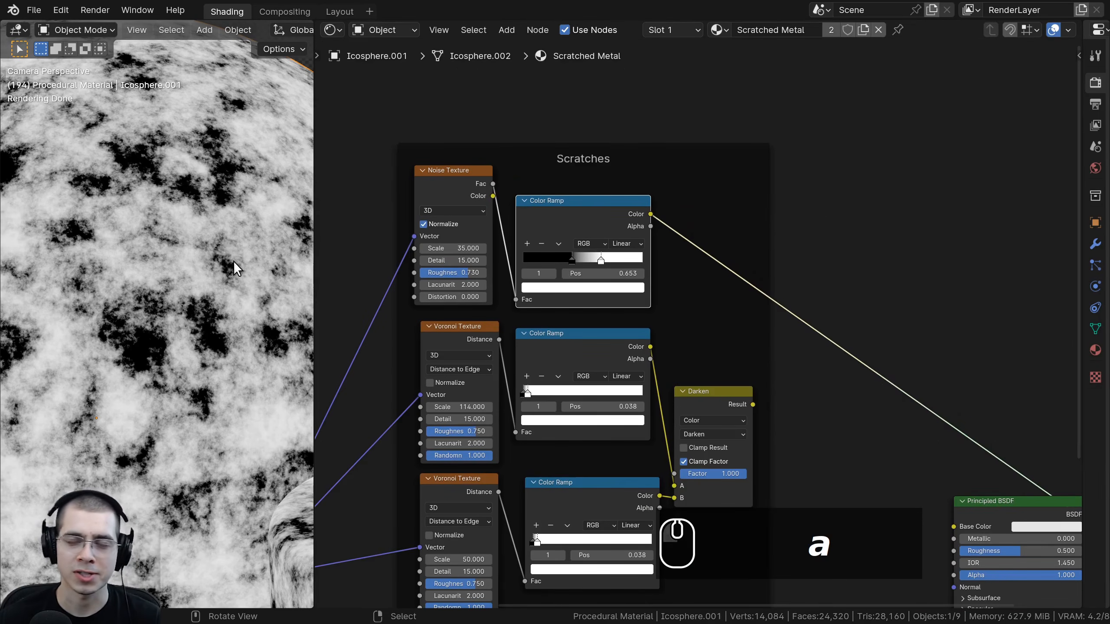
{"action": "middle_click_drag", "start_coordinate": [706, 300], "coordinate": [663, 291]}
{"action": "key", "text": "a"}
{"action": "middle_click_drag", "start_coordinate": [689, 377], "coordinate": [674, 373]}
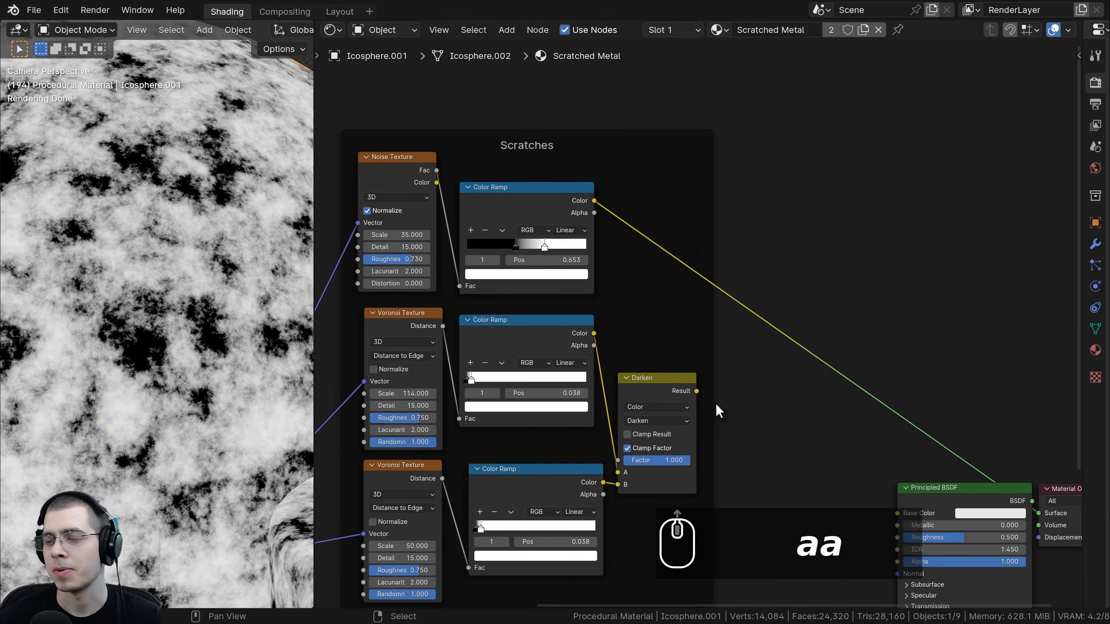
Duplicate the Darken node and place the copy beyond the noise Color Ramp, near its height
{"action": "scroll", "coordinate": [635, 389], "scroll_direction": "up", "scroll_amount": 2}
{"action": "left_click_drag", "start_coordinate": [612, 384], "coordinate": [612, 373]}
{"action": "middle_click_drag", "start_coordinate": [612, 374], "coordinate": [587, 403]}
{"action": "key", "text": "shift+d"}
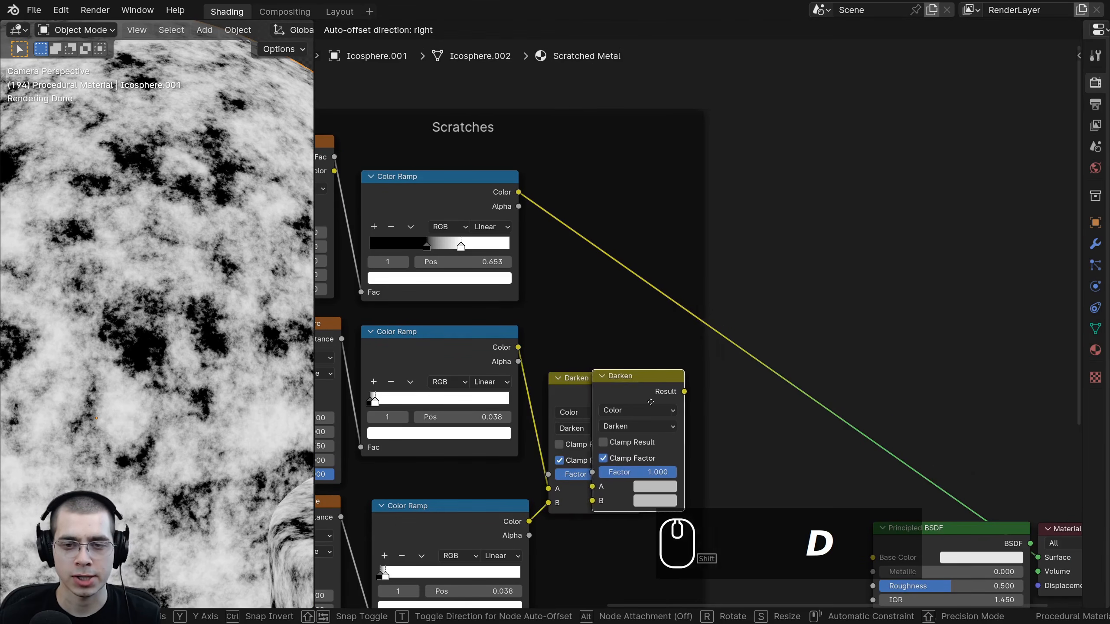
{"action": "left_click", "coordinate": [694, 410]}
{"action": "left_click_drag", "start_coordinate": [694, 397], "coordinate": [762, 179]}
{"action": "mouse_move", "coordinate": [640, 212]}
{"action": "middle_mouse_down"}
{"action": "mouse_move", "coordinate": [618, 219]}
{"action": "mouse_move", "coordinate": [647, 223]}
{"action": "middle_mouse_up"}
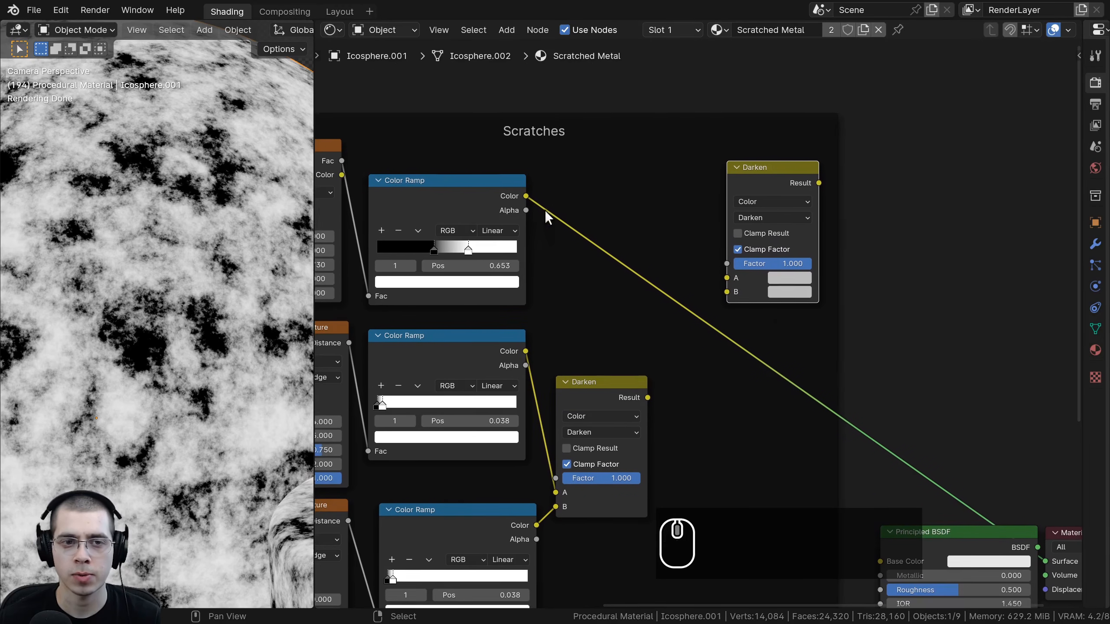
Connect the noise Color Ramp's Color output to the duplicated Darken node's Factor and preview that node's result
{"action": "left_click", "coordinate": [485, 193]}
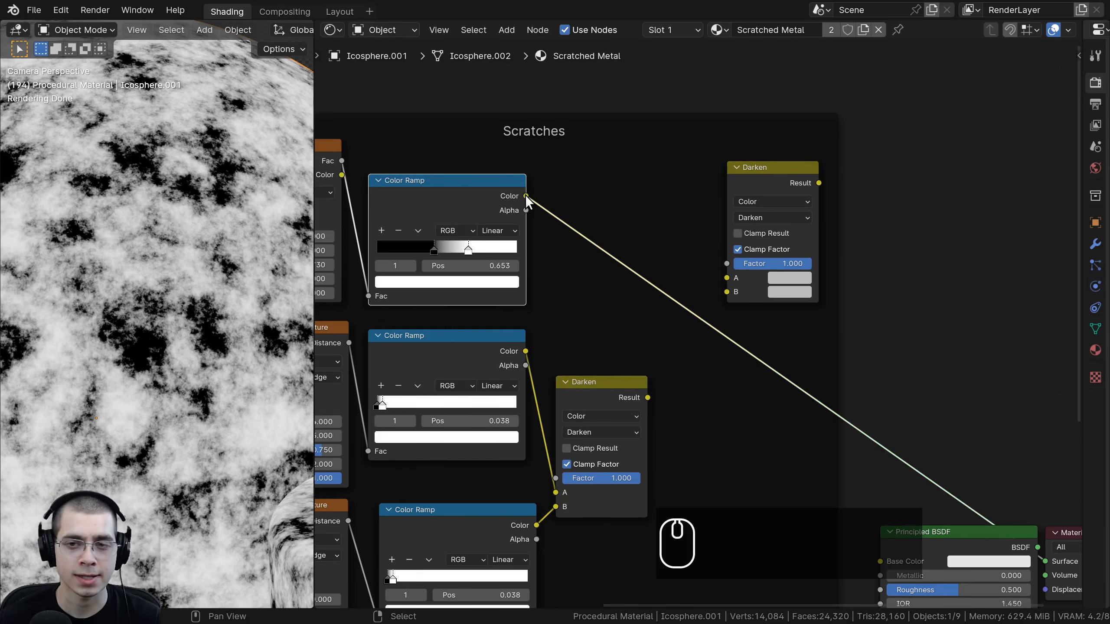
{"action": "left_click_drag", "start_coordinate": [525, 195], "coordinate": [721, 264]}
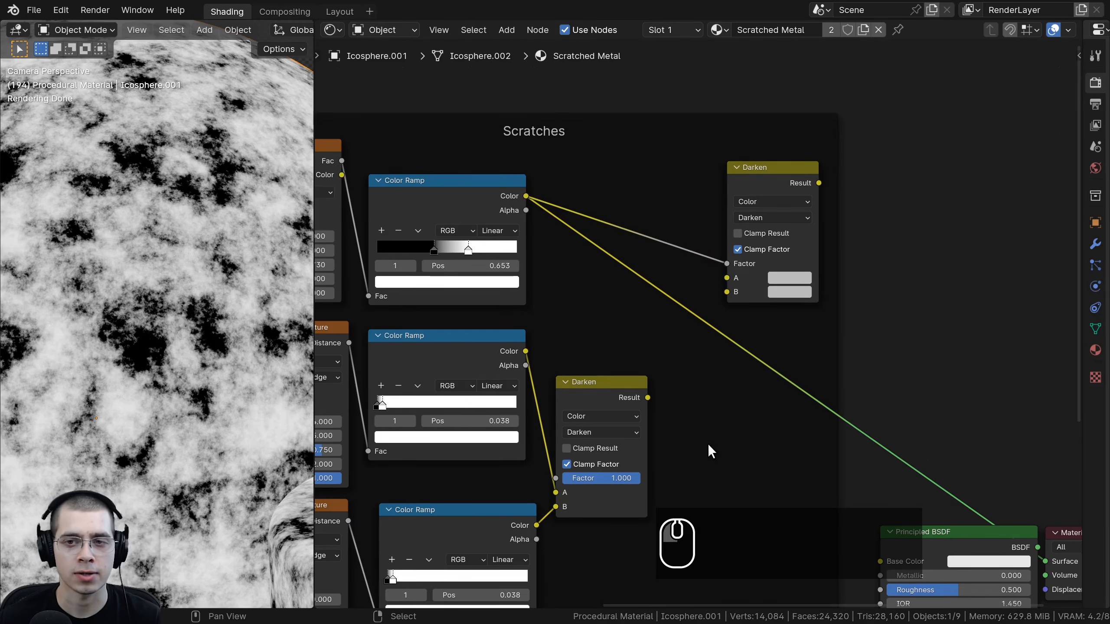
{"action": "left_click", "coordinate": [793, 174], "text": "ctrl+shift"}
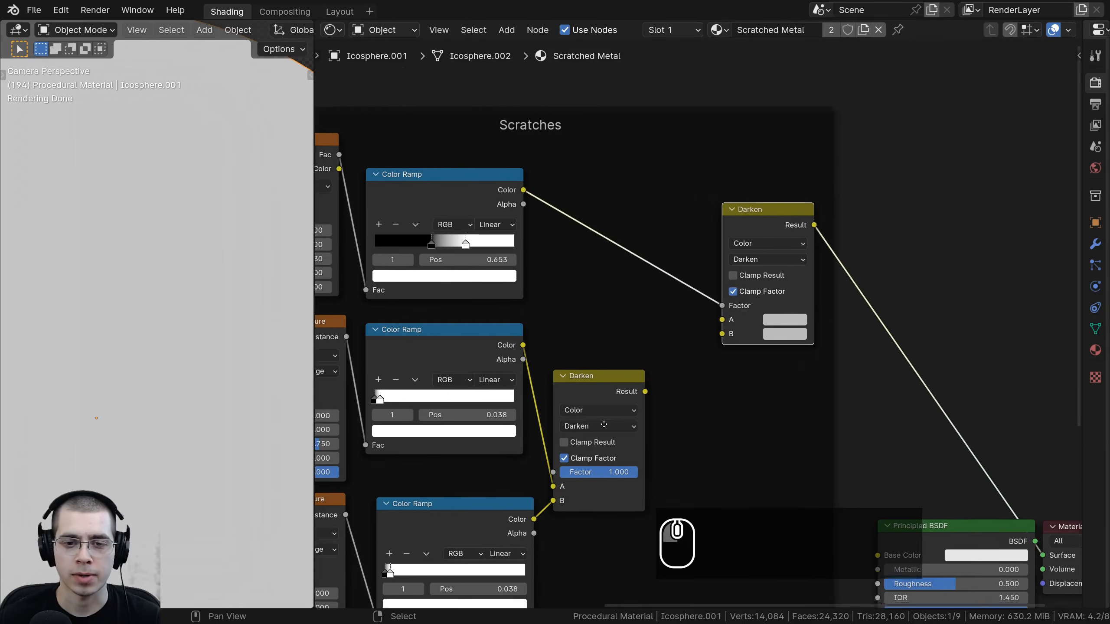
{"action": "middle_click_drag", "start_coordinate": [760, 177], "coordinate": [745, 118]}
Preview the original Darken node and connect its Result to input A of the duplicated Darken node
{"action": "left_click", "coordinate": [597, 312]}
{"action": "left_click", "coordinate": [591, 311], "text": "ctrl+shift"}
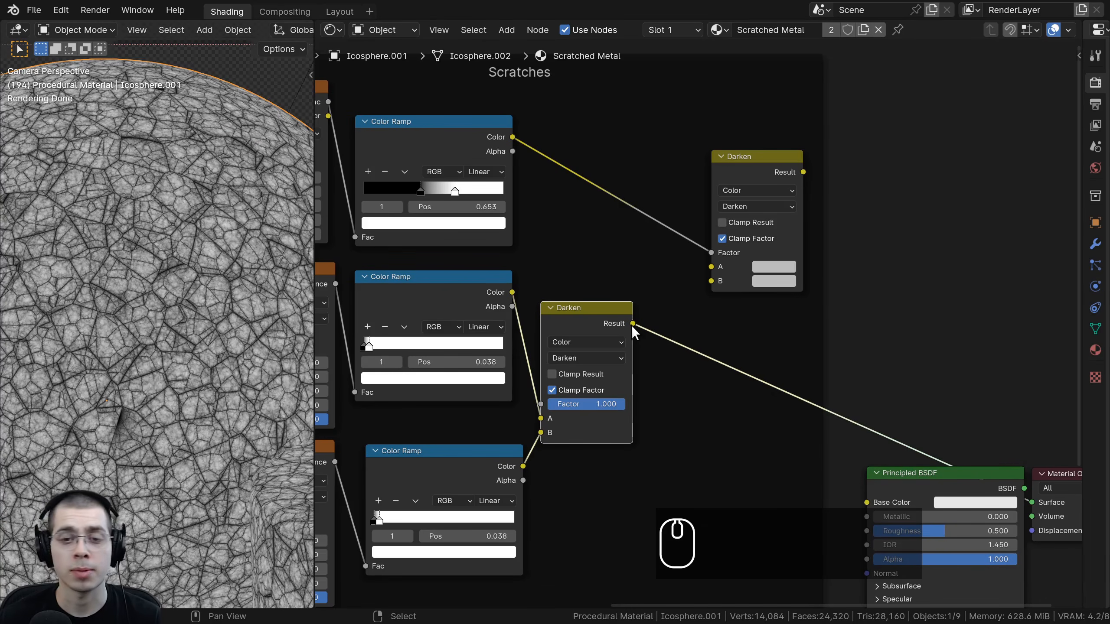
{"action": "left_click_drag", "start_coordinate": [633, 324], "coordinate": [711, 266]}
{"action": "middle_click_drag", "start_coordinate": [777, 159], "coordinate": [720, 218]}
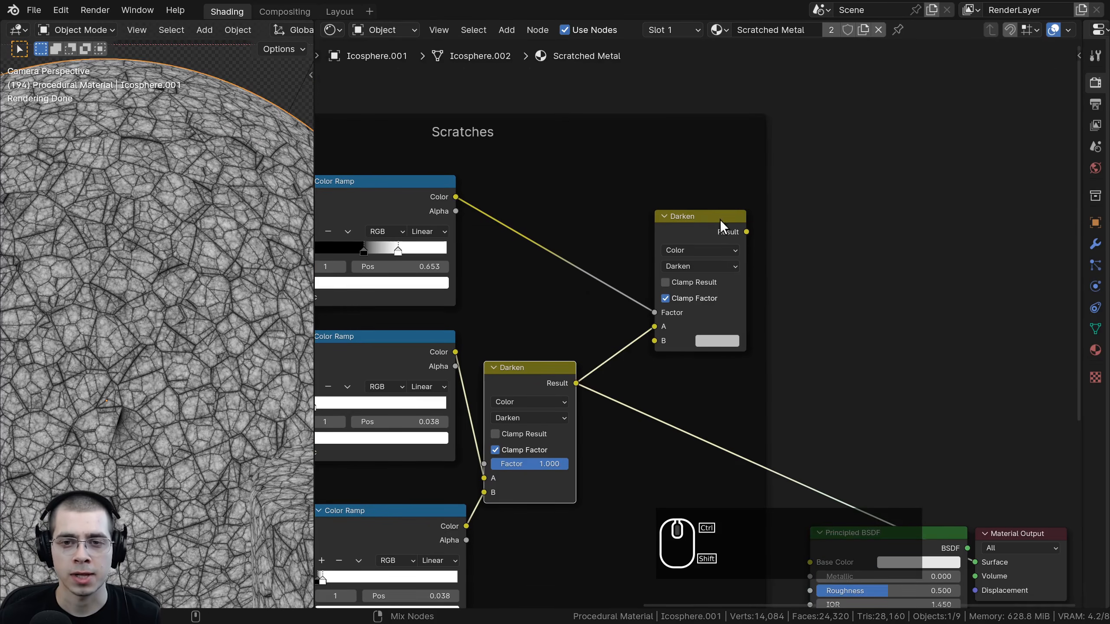
Preview the duplicated Darken node and change its blending mode to Lighten
{"action": "left_click", "coordinate": [700, 223], "text": "ctrl+shift"}
{"action": "scroll", "coordinate": [725, 271], "scroll_direction": "up", "scroll_amount": 2}
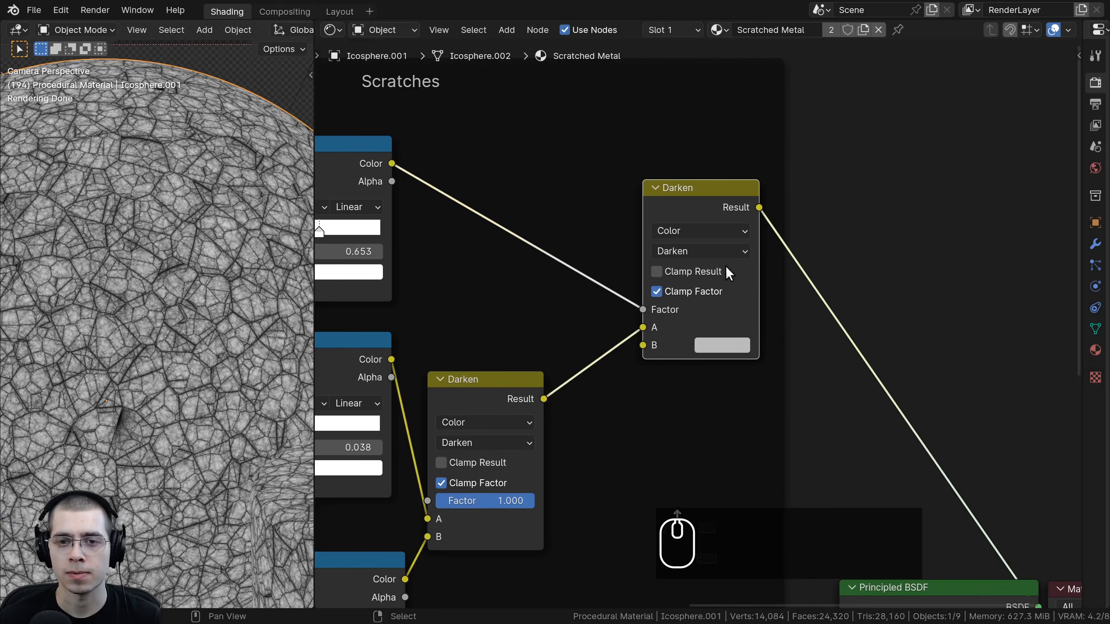
{"action": "left_click", "coordinate": [709, 251]}
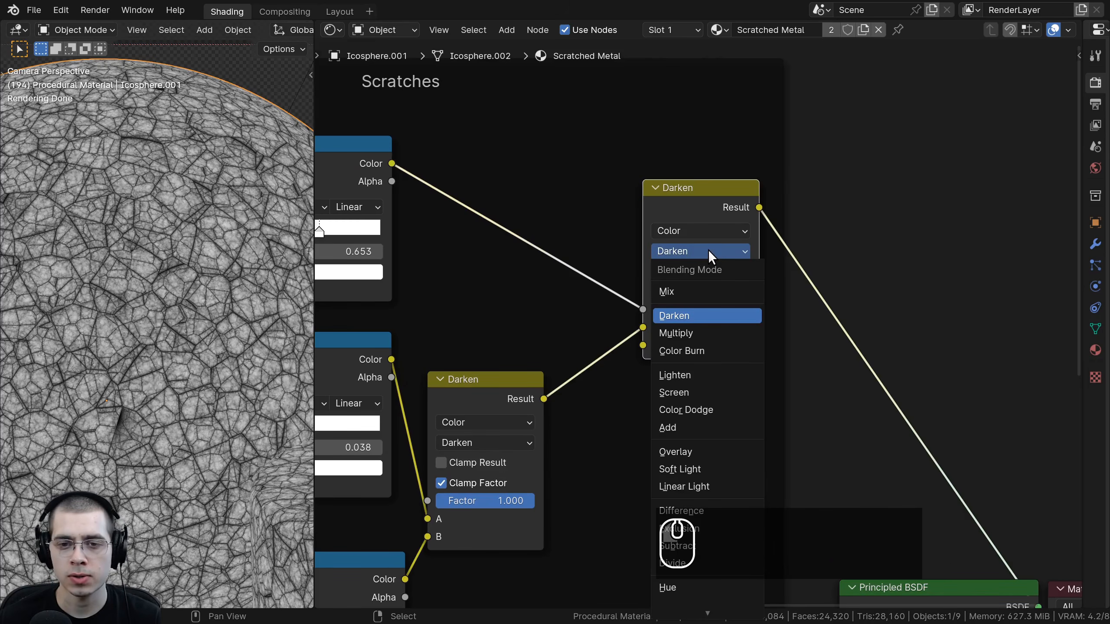
{"action": "left_click", "coordinate": [674, 374]}
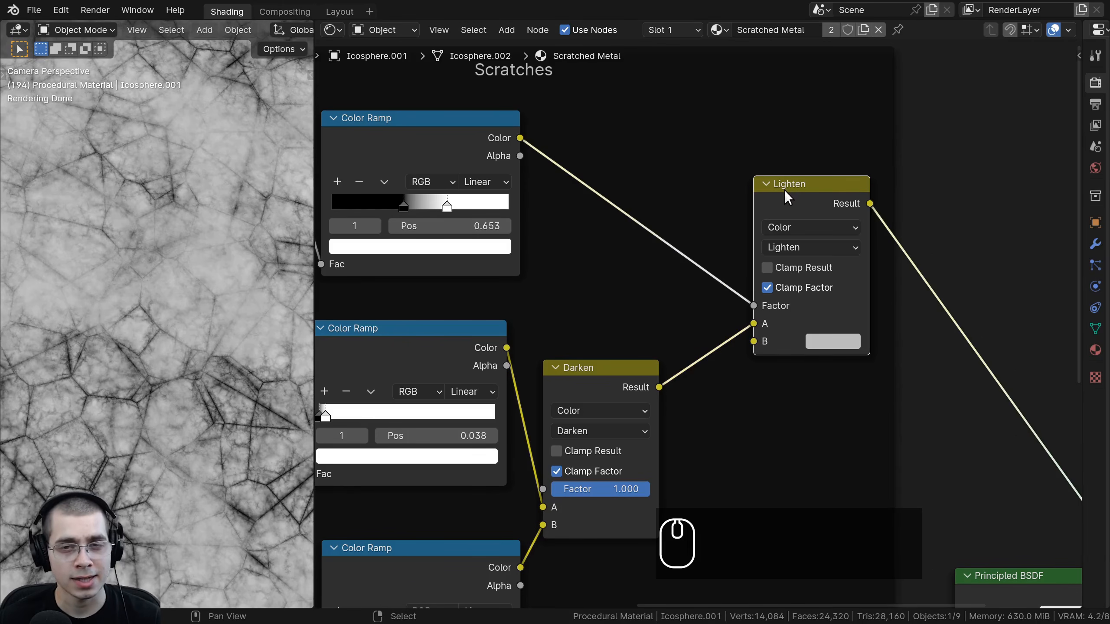
Compare the noise Color Ramp's pattern with the Lighten node's result and set the Lighten node's B color to white
{"action": "left_click", "coordinate": [415, 140], "text": "ctrl+shift"}
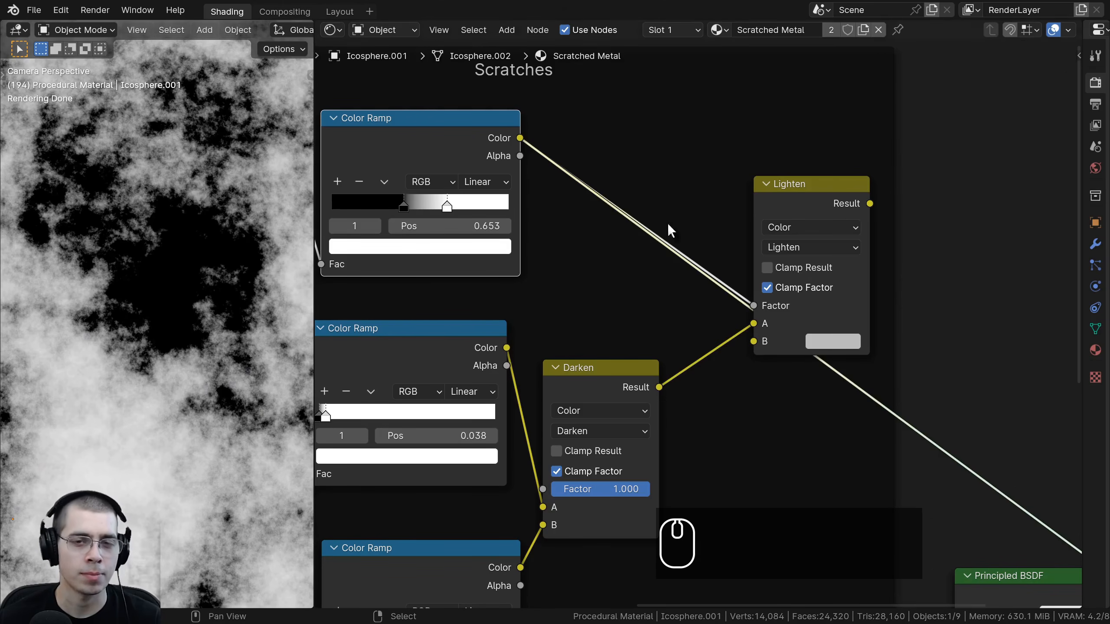
{"action": "middle_click_drag", "start_coordinate": [218, 196], "coordinate": [175, 350], "text": "shift"}
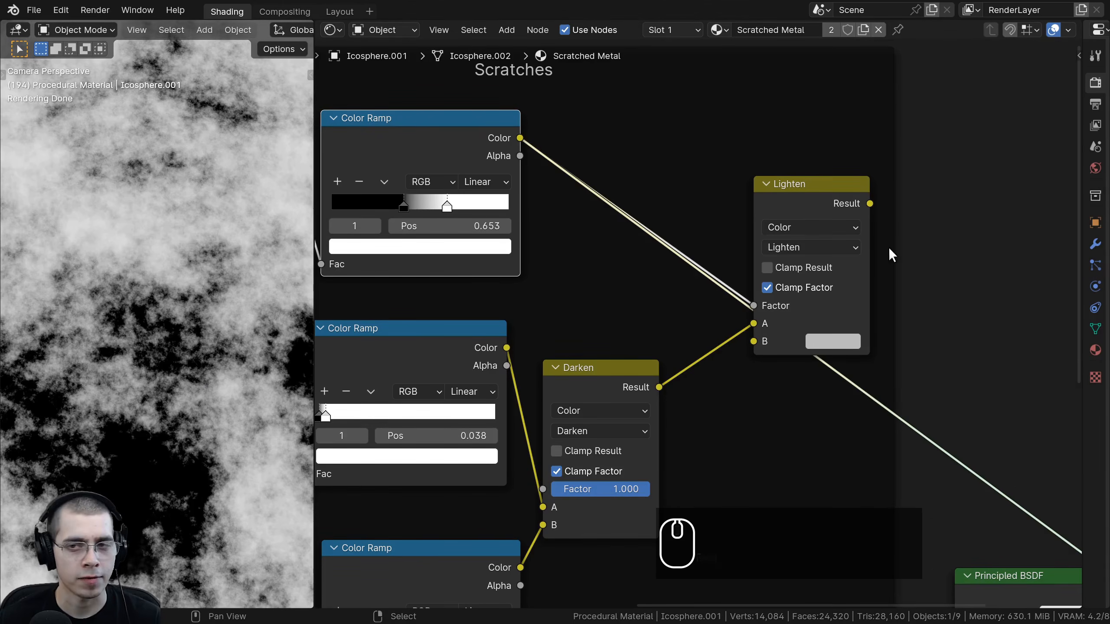
{"action": "middle_click_drag", "start_coordinate": [887, 248], "coordinate": [728, 238], "text": "ctrl"}
{"action": "left_click", "coordinate": [643, 212], "text": "ctrl+shift"}
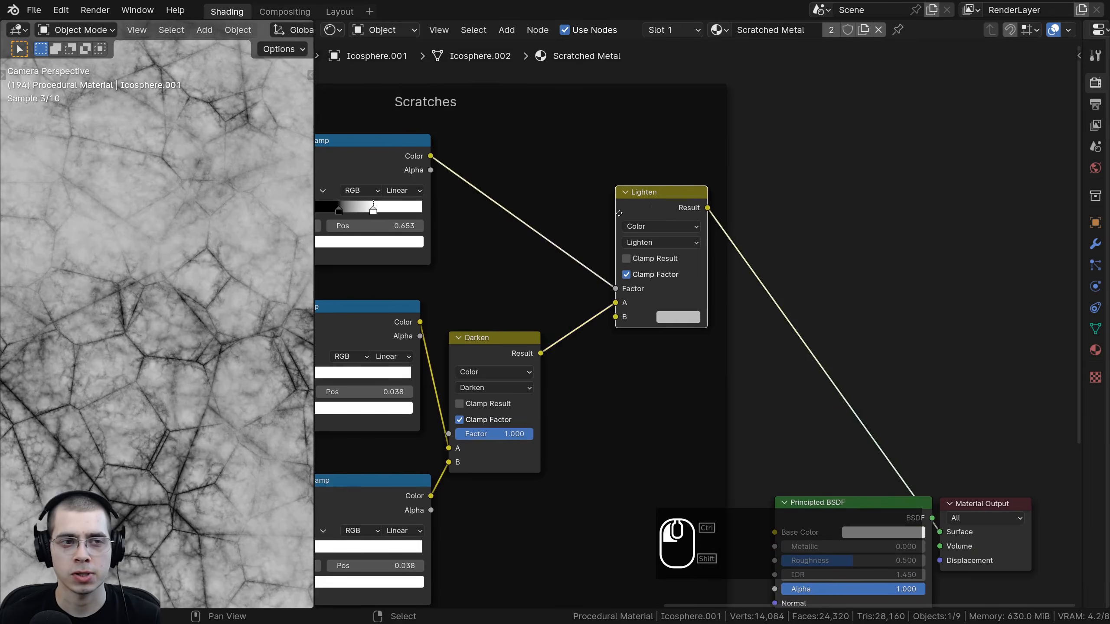
{"action": "left_click", "coordinate": [661, 322]}
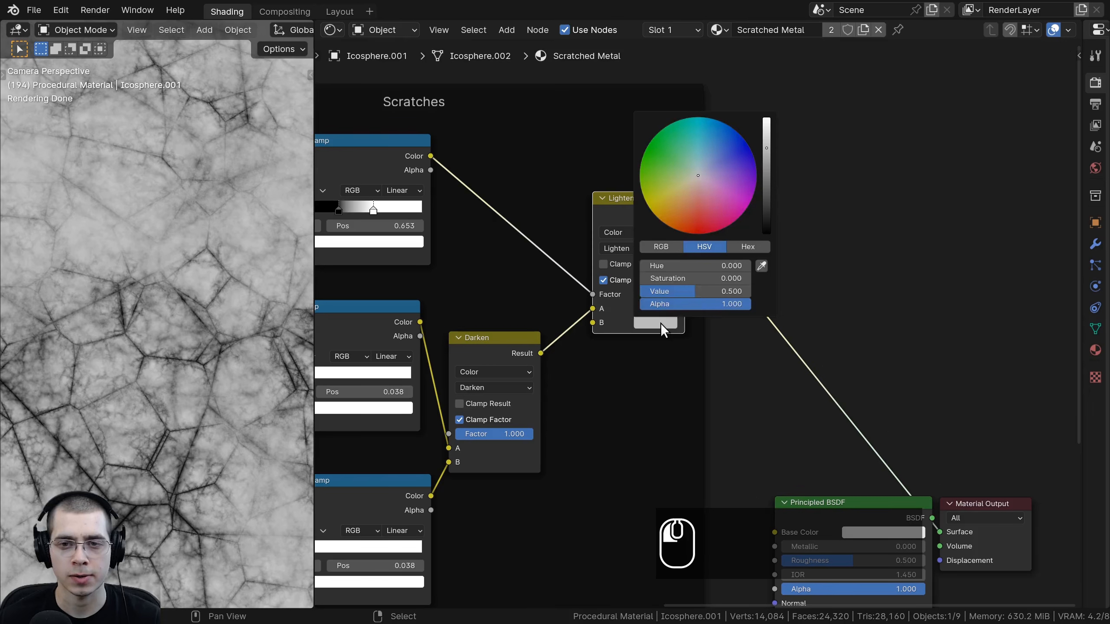
{"action": "left_click_drag", "start_coordinate": [768, 146], "coordinate": [766, 118]}
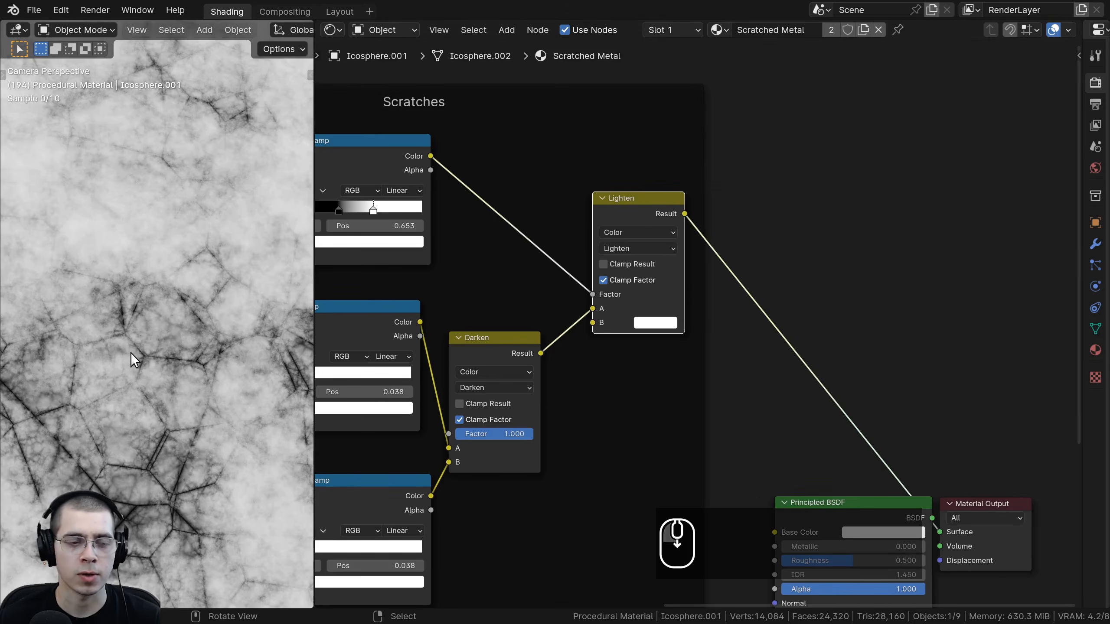
Duplicate the noise Color Ramp and insert the copy after the Lighten node's Result
{"action": "scroll", "coordinate": [130, 352], "scroll_direction": "down", "scroll_amount": 5}
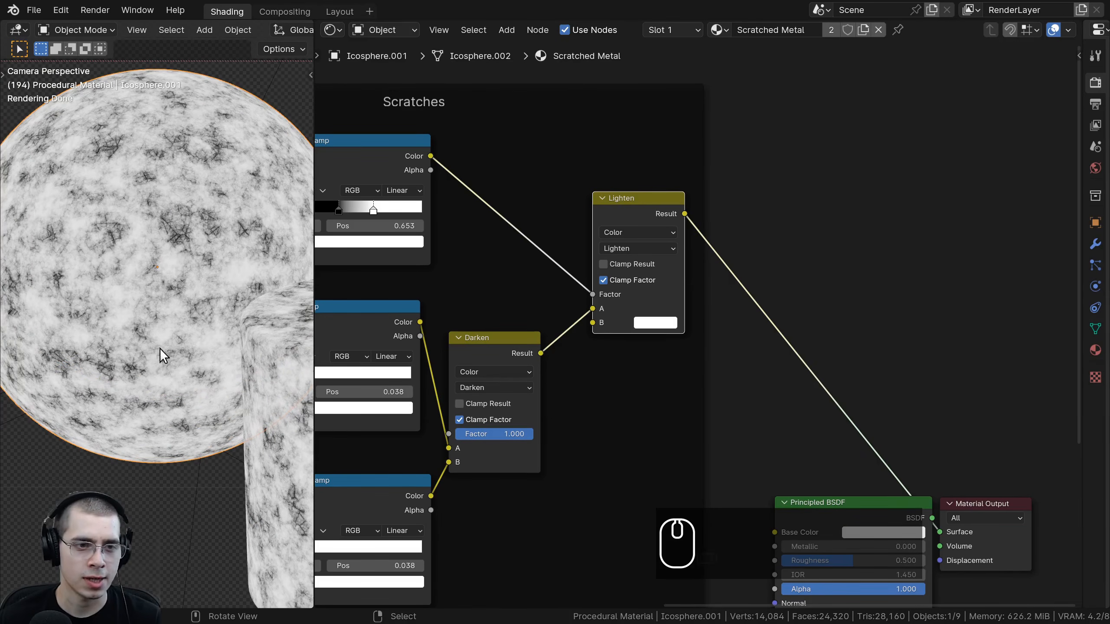
{"action": "middle_click_drag", "start_coordinate": [159, 349], "coordinate": [156, 330], "text": "shift"}
{"action": "middle_click_drag", "start_coordinate": [183, 125], "coordinate": [77, 179], "text": "shift"}
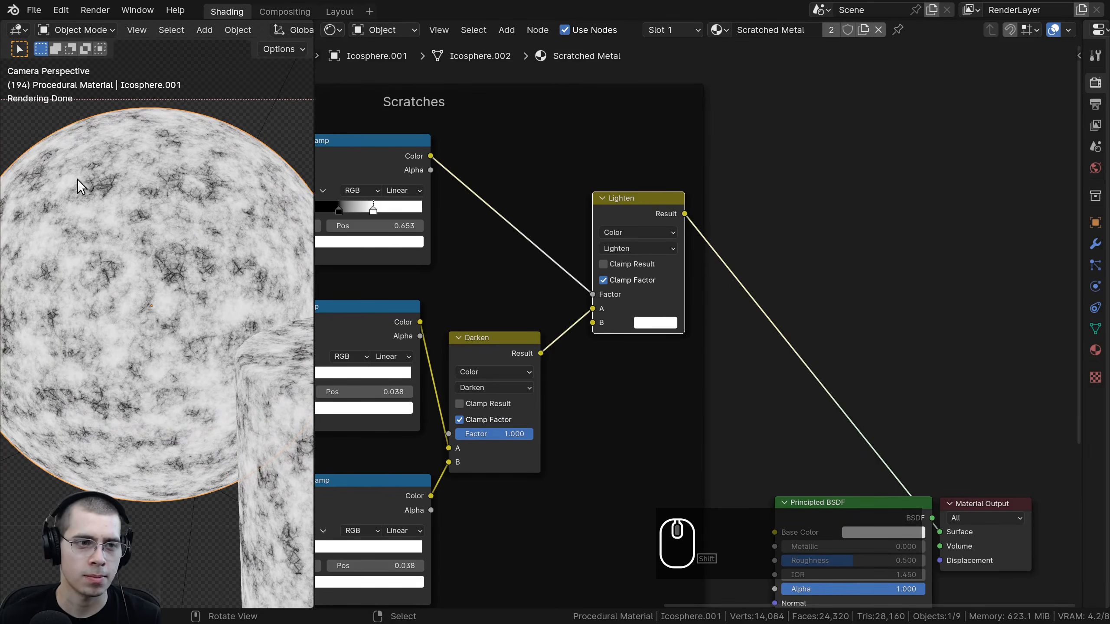
{"action": "scroll", "coordinate": [647, 294], "scroll_direction": "down", "scroll_amount": 5}
{"action": "left_click_drag", "start_coordinate": [647, 244], "coordinate": [636, 245]}
{"action": "middle_click_drag", "start_coordinate": [637, 245], "coordinate": [561, 157]}
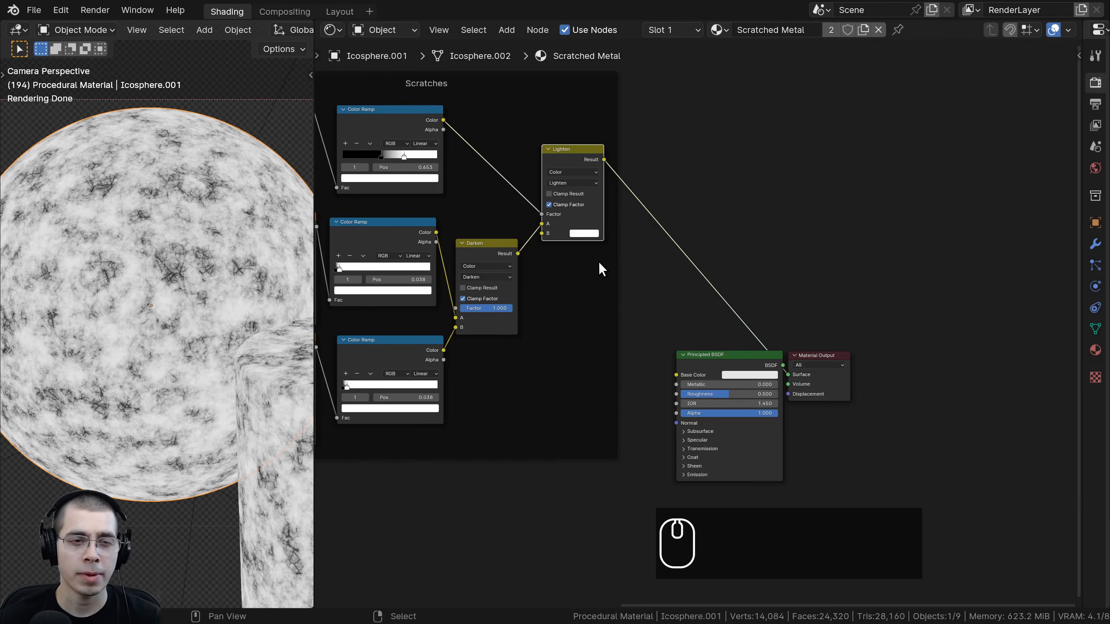
{"action": "middle_click_drag", "start_coordinate": [458, 101], "coordinate": [479, 160]}
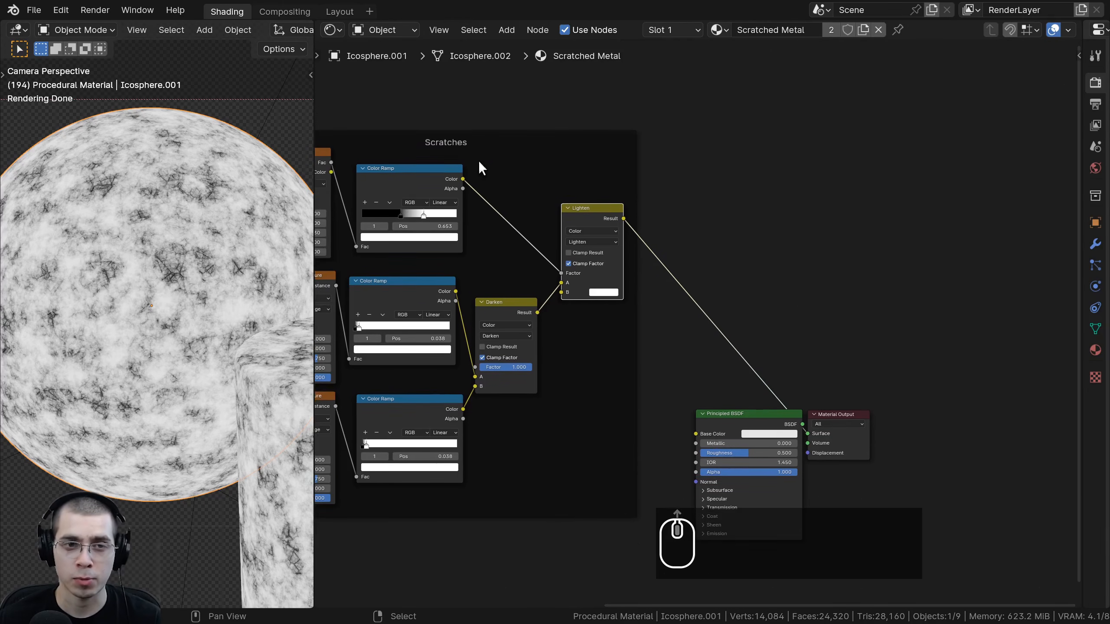
{"action": "left_click", "coordinate": [415, 178]}
{"action": "scroll", "coordinate": [416, 179], "scroll_direction": "up", "scroll_amount": 1}
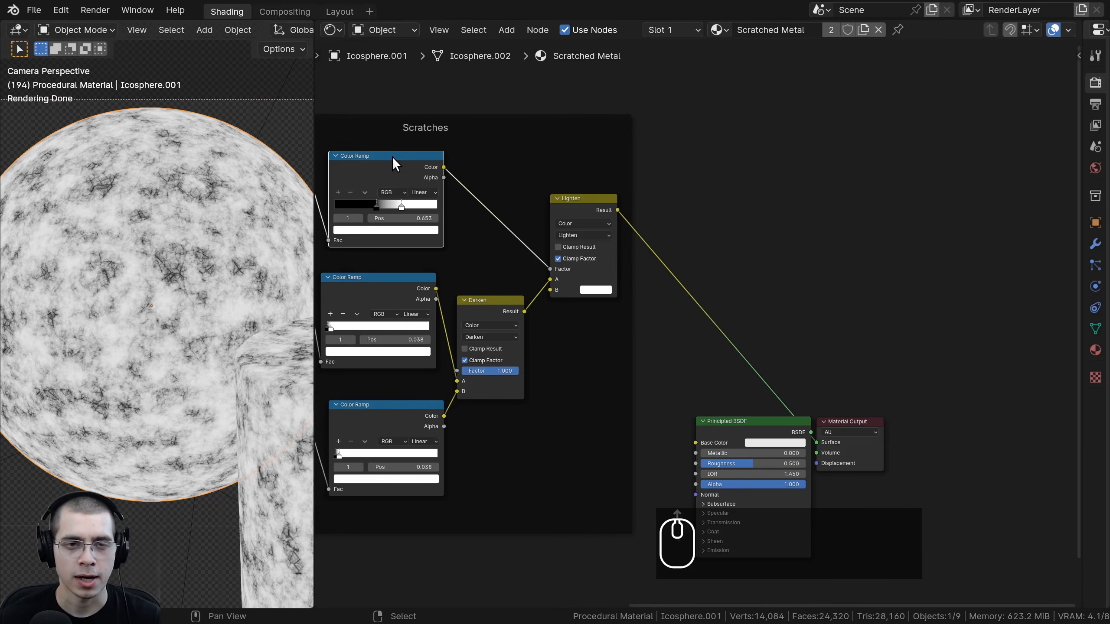
{"action": "key", "text": "shift+d"}
{"action": "left_click", "coordinate": [697, 200]}
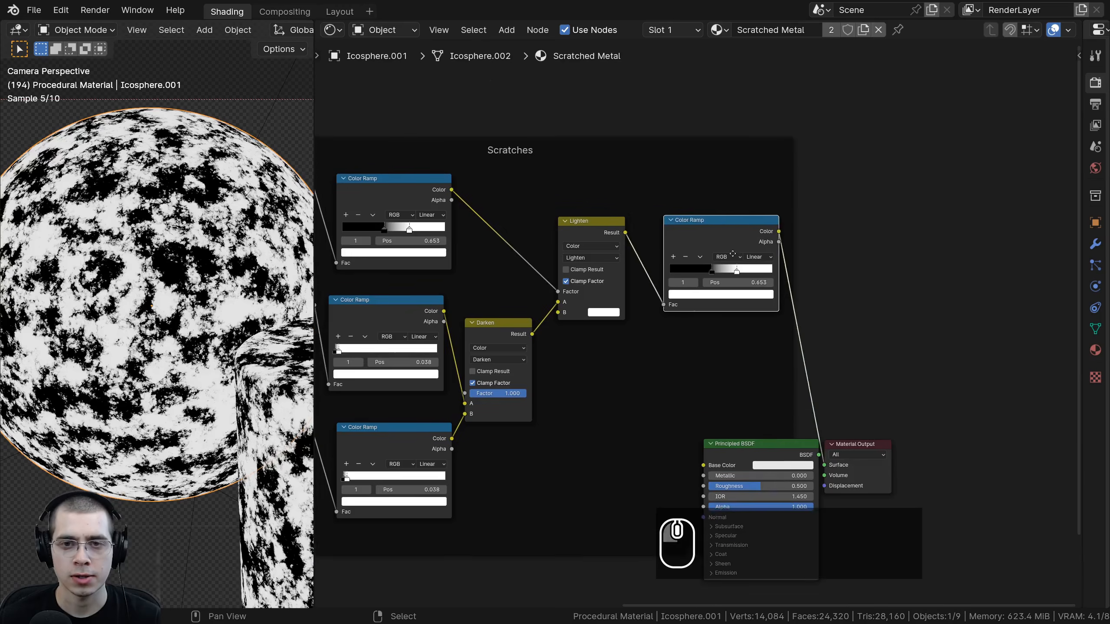
On the Color Ramp after Lighten, set the black stop's position to 0.000 and the white stop's to 0.432
{"action": "scroll", "coordinate": [704, 247], "scroll_direction": "up", "scroll_amount": 3}
{"action": "middle_click_drag", "start_coordinate": [705, 252], "coordinate": [696, 290]}
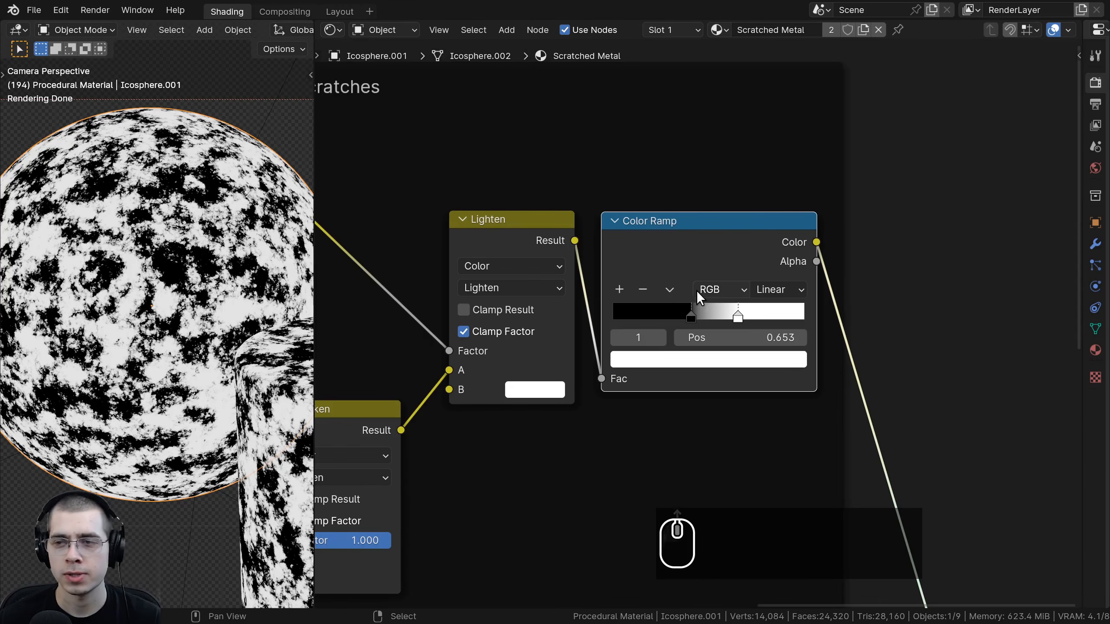
{"action": "scroll", "coordinate": [706, 311], "scroll_direction": "up", "scroll_amount": 2}
{"action": "left_click_drag", "start_coordinate": [697, 309], "coordinate": [544, 304]}
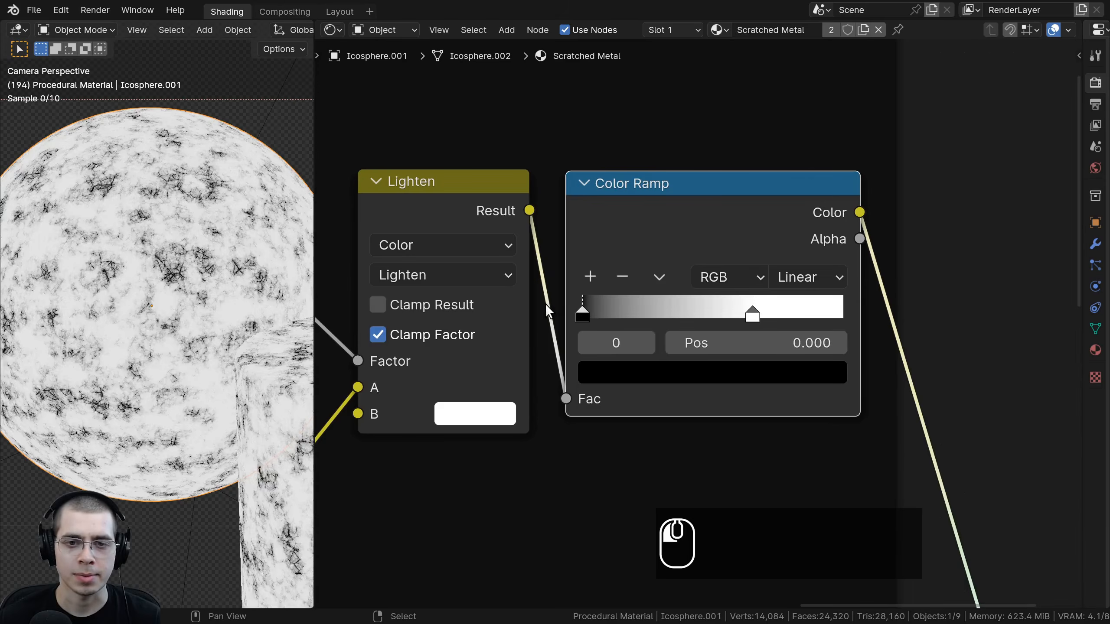
{"action": "left_click_drag", "start_coordinate": [748, 311], "coordinate": [695, 312]}
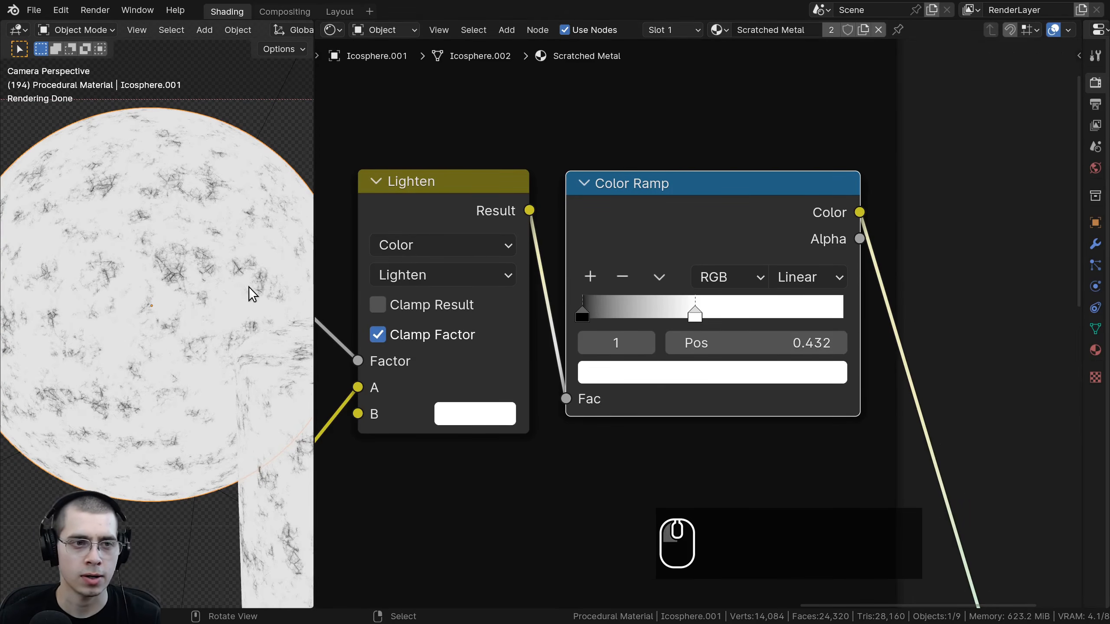
{"action": "scroll", "coordinate": [248, 341], "scroll_direction": "down", "scroll_amount": 3}
{"action": "scroll", "coordinate": [772, 245], "scroll_direction": "down", "scroll_amount": 5}
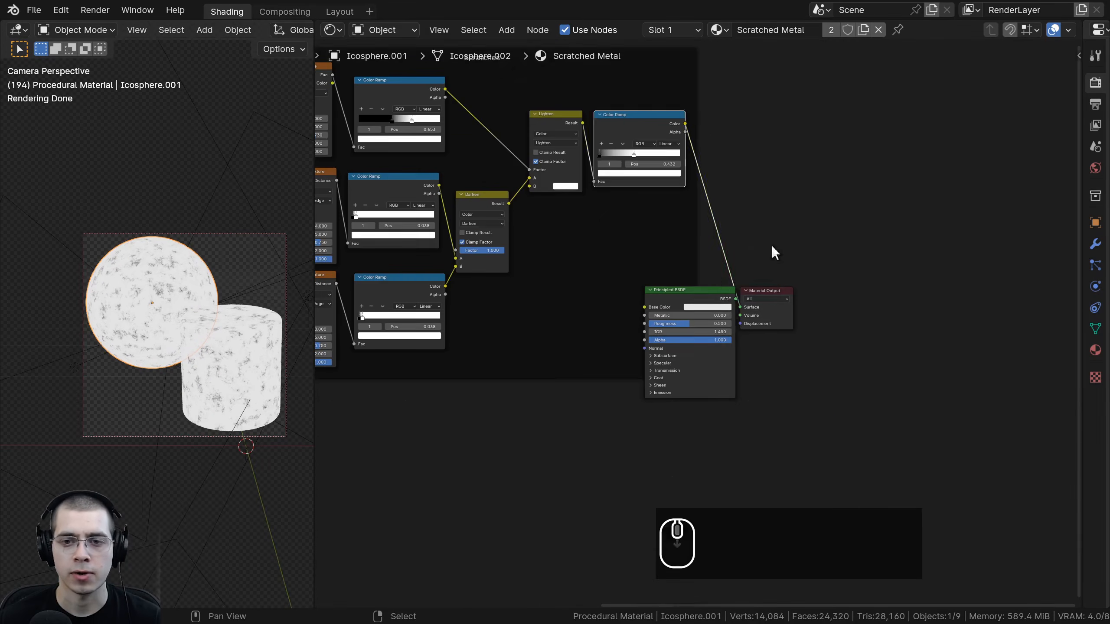
Move the Principled BSDF and Material Output nodes farther away from the Scratches frame to free up space
{"action": "key", "text": "g"}
{"action": "left_click", "coordinate": [841, 294]}
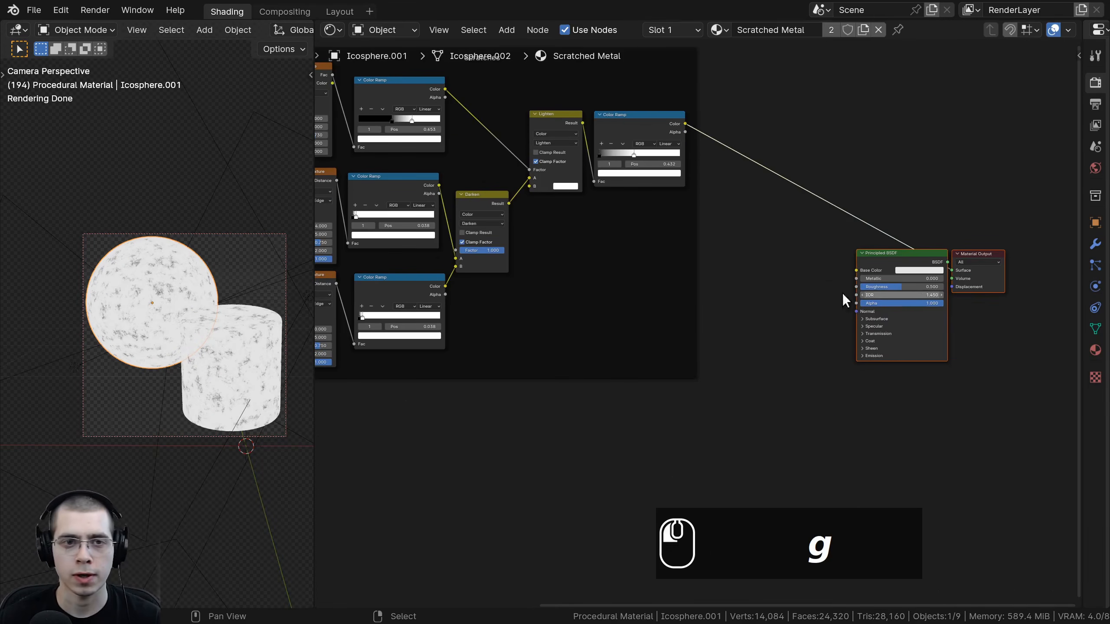
{"action": "middle_click_drag", "start_coordinate": [573, 270], "coordinate": [757, 314]}
{"action": "scroll", "coordinate": [757, 314], "scroll_direction": "down", "scroll_amount": 2}
{"action": "key", "text": "a"}
{"action": "left_click_drag", "start_coordinate": [663, 133], "coordinate": [660, 138]}
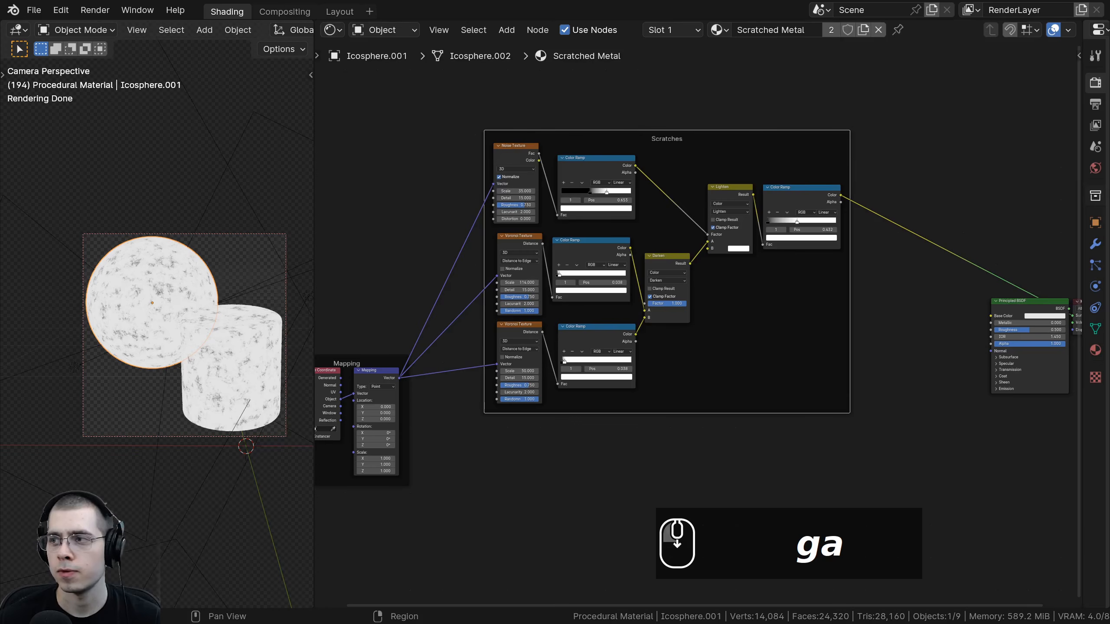
{"action": "scroll", "coordinate": [165, 327], "scroll_direction": "up", "scroll_amount": 3}
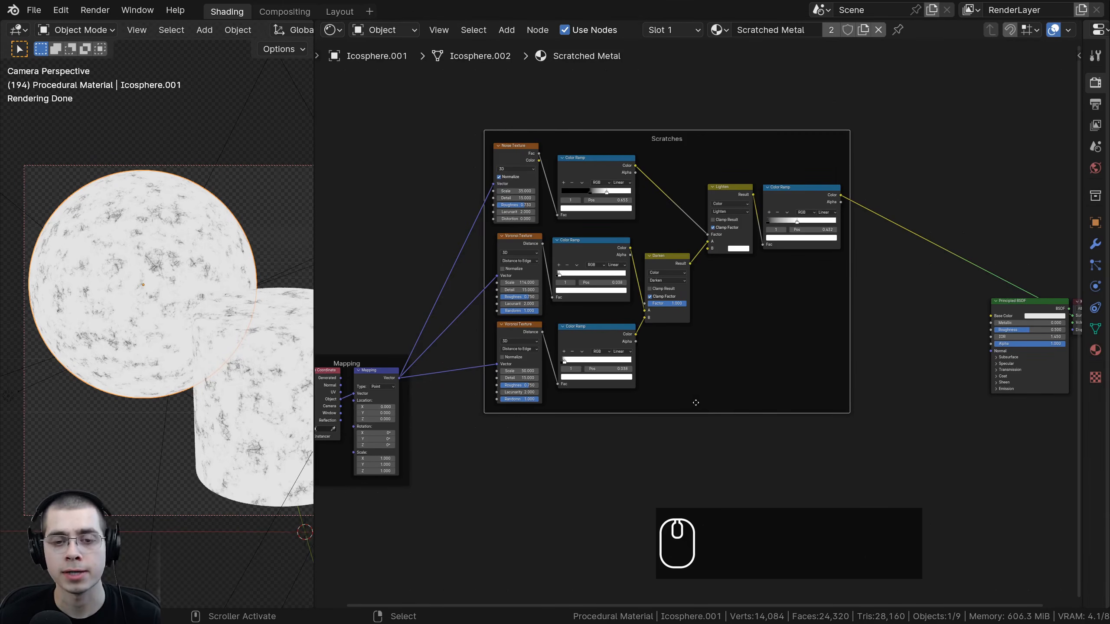
Add a Noise Texture node below the Scratches frame
{"action": "middle_click_drag", "start_coordinate": [696, 402], "coordinate": [693, 284]}
{"action": "scroll", "coordinate": [693, 283], "scroll_direction": "up", "scroll_amount": 2}
{"action": "middle_click_drag", "start_coordinate": [670, 379], "coordinate": [674, 328]}
{"action": "key", "text": "shift+a"}
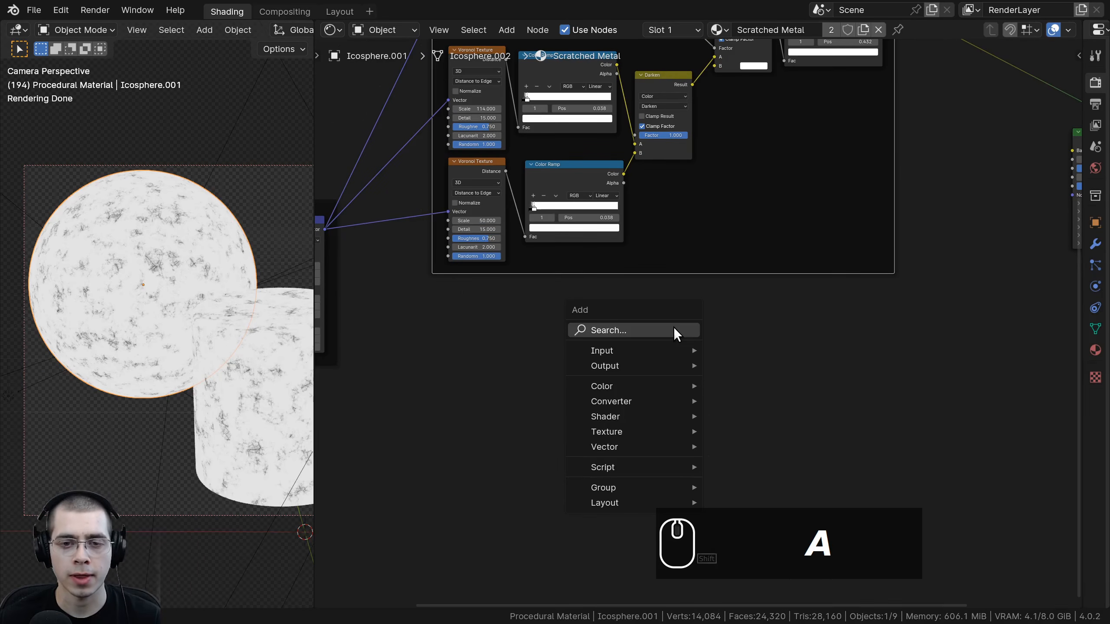
{"action": "left_click", "coordinate": [672, 328]}
{"action": "type", "text": "nois"}
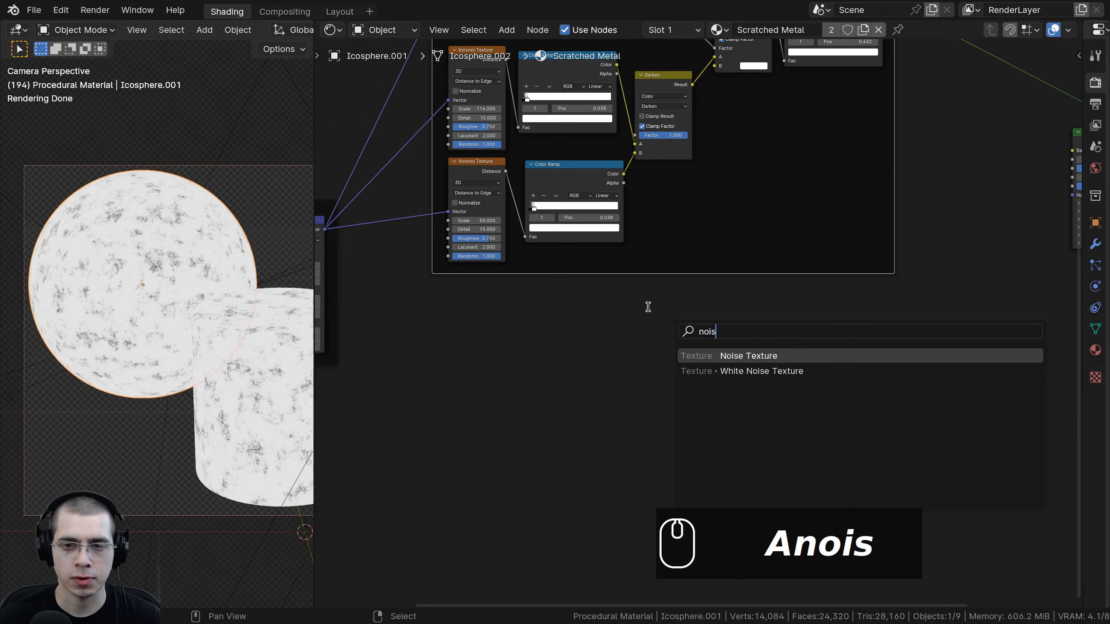
{"action": "left_click", "coordinate": [714, 362]}
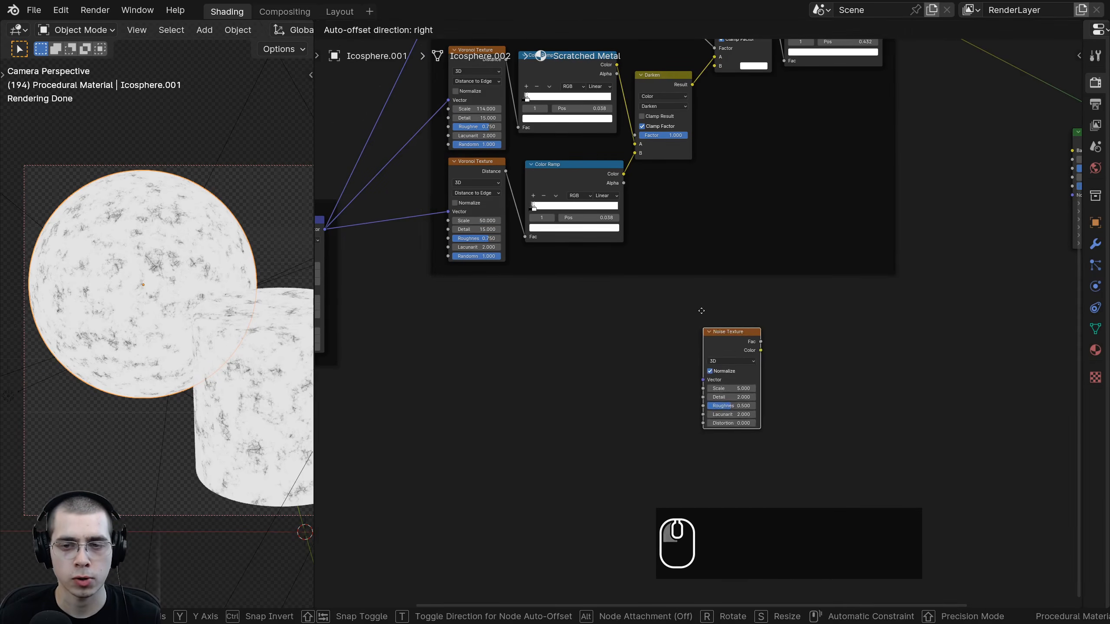
{"action": "left_click", "coordinate": [728, 300]}
Connect the Mapping node's Vector output to the new Noise Texture's Vector input and preview the noise
{"action": "middle_click_drag", "start_coordinate": [319, 225], "coordinate": [422, 226]}
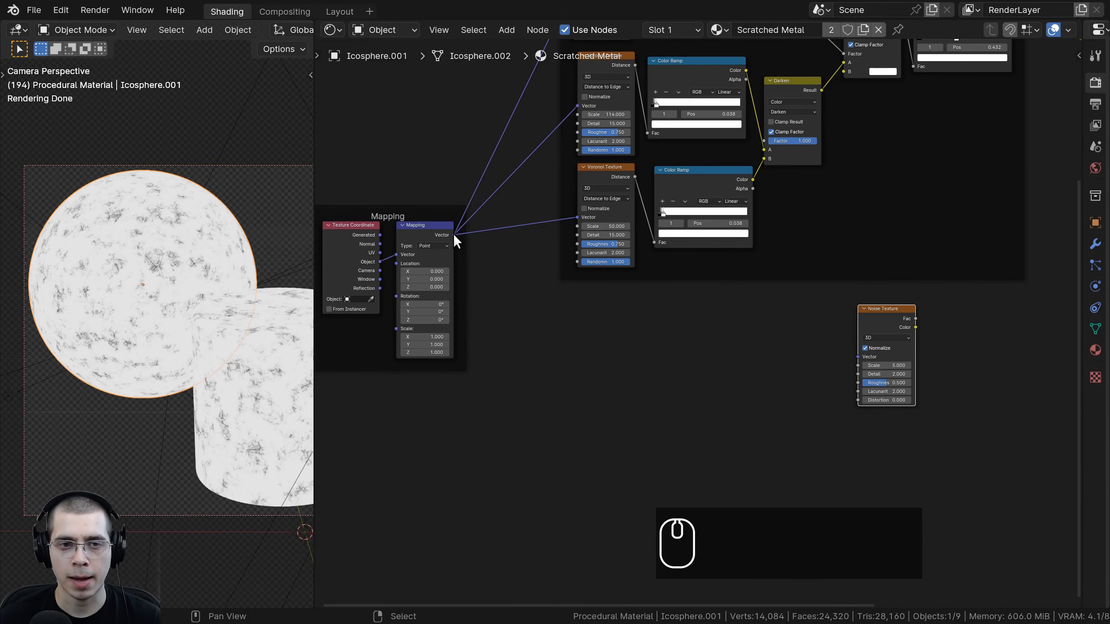
{"action": "left_click_drag", "start_coordinate": [453, 235], "coordinate": [367, 259]}
{"action": "left_click_drag", "start_coordinate": [432, 241], "coordinate": [857, 357]}
{"action": "middle_click_drag", "start_coordinate": [853, 356], "coordinate": [629, 365]}
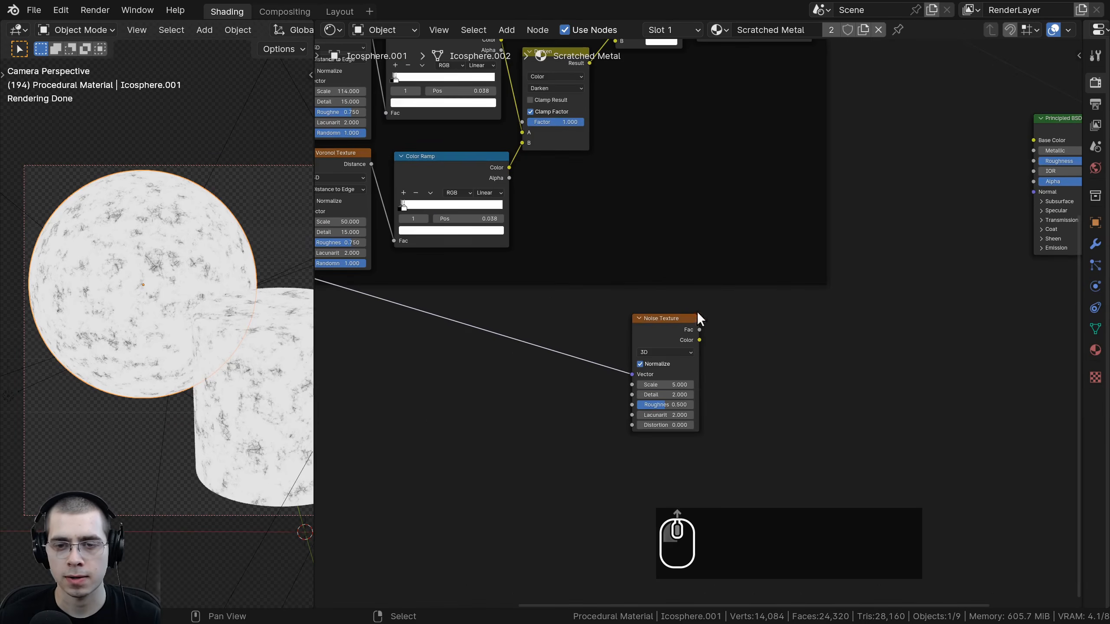
{"action": "left_click", "coordinate": [665, 323], "text": "ctrl+shift"}
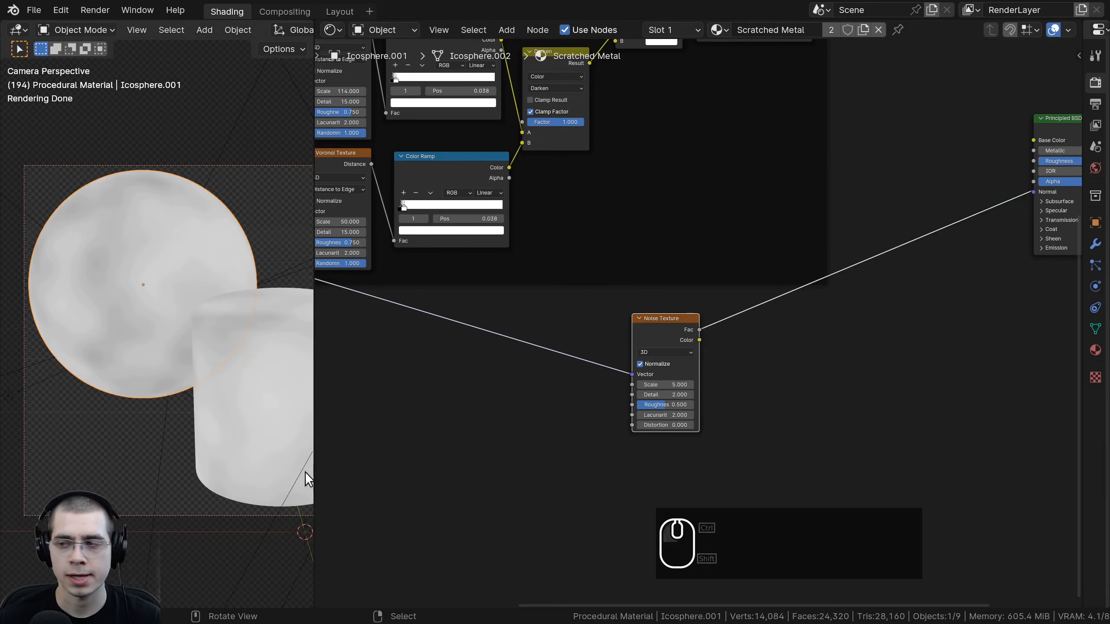
Set the new Noise Texture's Scale to 15 and Detail to 15
{"action": "scroll", "coordinate": [674, 472], "scroll_direction": "up", "scroll_amount": 2}
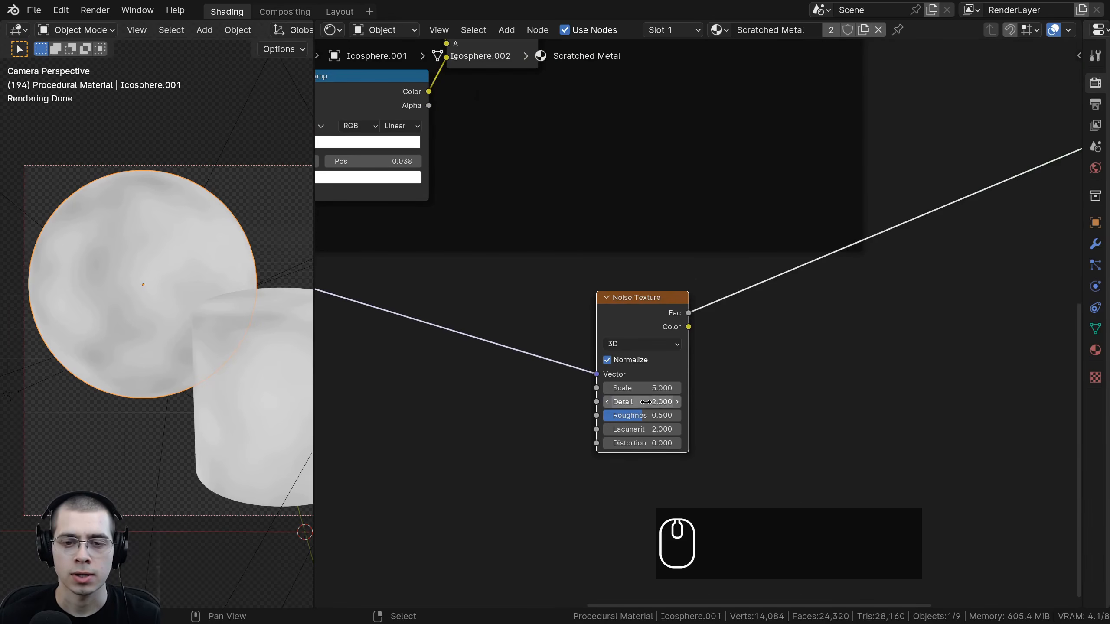
{"action": "scroll", "coordinate": [639, 395], "scroll_direction": "up", "scroll_amount": 1}
{"action": "left_click", "coordinate": [632, 398]}
{"action": "type", "text": "15"}
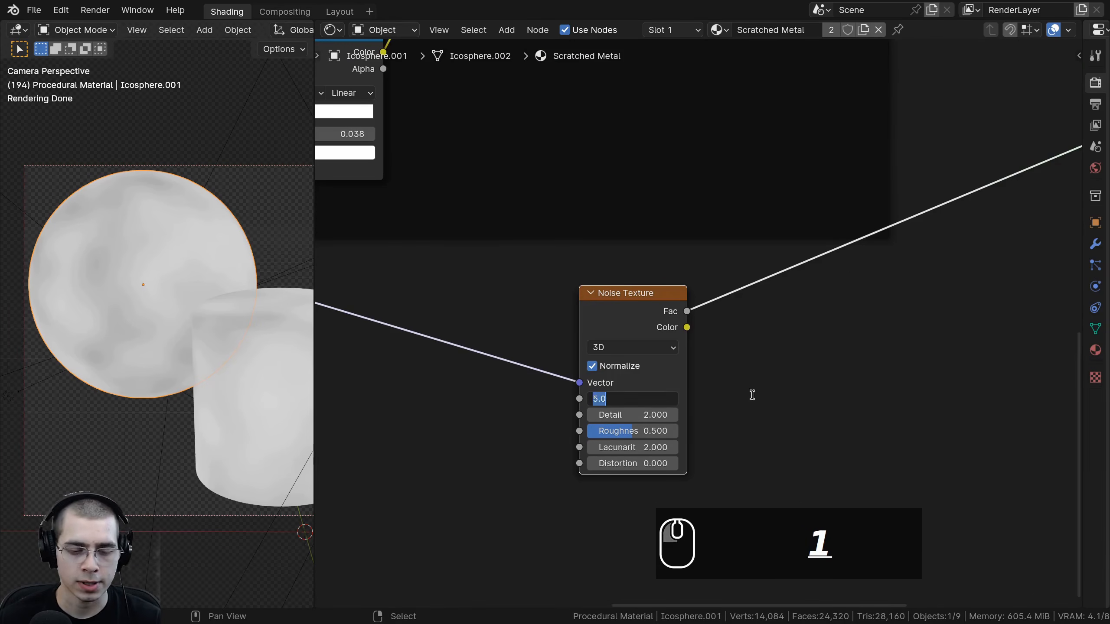
{"action": "key", "text": "Return"}
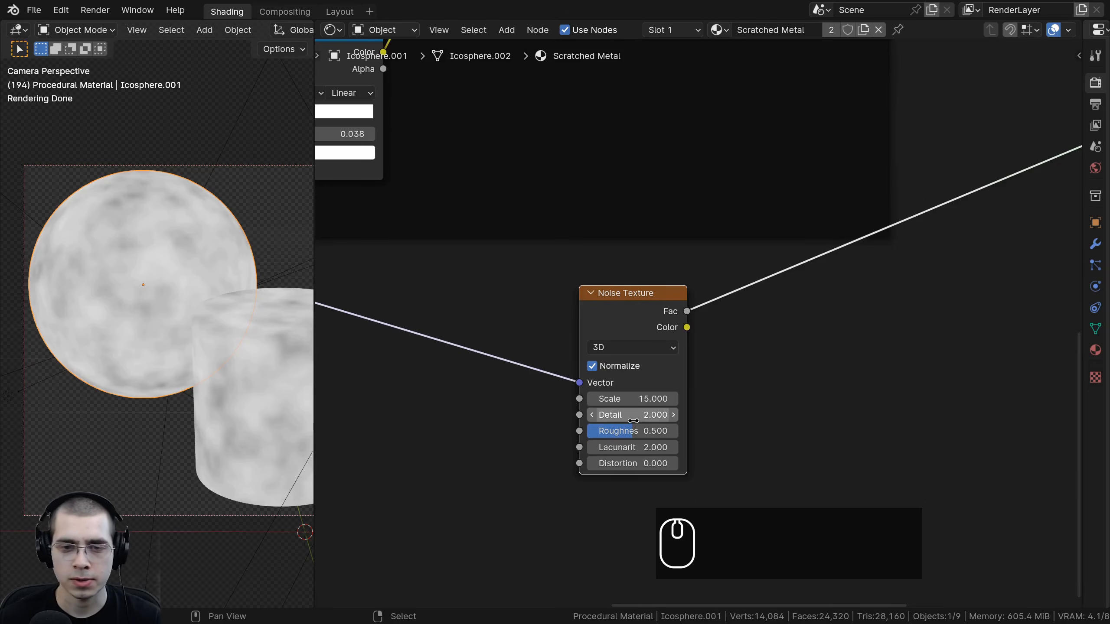
{"action": "left_click", "coordinate": [633, 419]}
{"action": "type", "text": "15"}
{"action": "key", "text": "Return"}
{"action": "middle_click_drag", "start_coordinate": [635, 500], "coordinate": [648, 486]}
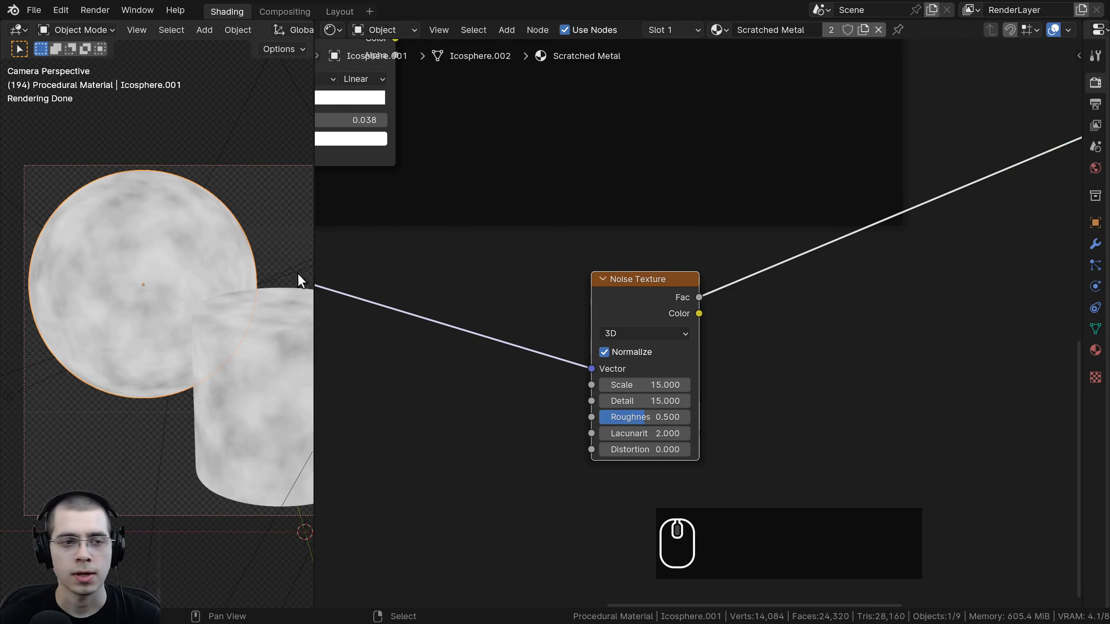
{"action": "middle_click_drag", "start_coordinate": [89, 221], "coordinate": [93, 224], "text": "shift"}
{"action": "left_click_drag", "start_coordinate": [633, 302], "coordinate": [635, 304]}
{"action": "scroll", "coordinate": [635, 305], "scroll_direction": "down", "scroll_amount": 3}
{"action": "middle_click_drag", "start_coordinate": [612, 310], "coordinate": [854, 282]}
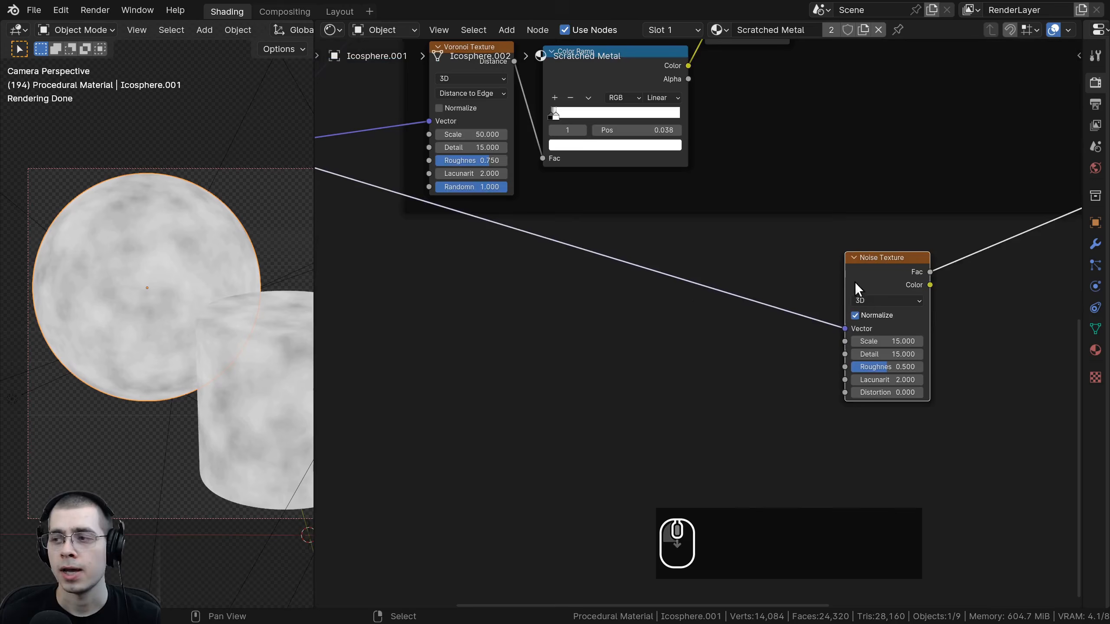
{"action": "mouse_move", "coordinate": [910, 368]}
{"action": "left_mouse_down"}
{"action": "mouse_move", "coordinate": [938, 368]}
{"action": "mouse_move", "coordinate": [926, 369]}
{"action": "left_mouse_up"}
{"action": "right_click", "coordinate": [926, 369]}
{"action": "middle_click_drag", "start_coordinate": [837, 347], "coordinate": [755, 351]}
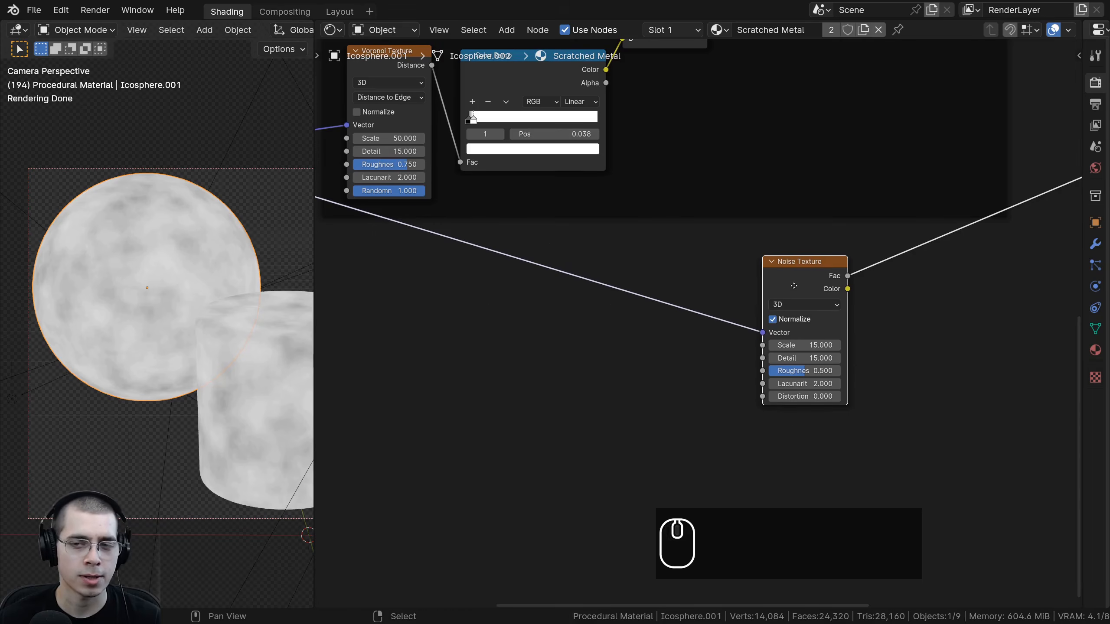
{"action": "left_click_drag", "start_coordinate": [794, 285], "coordinate": [803, 286]}
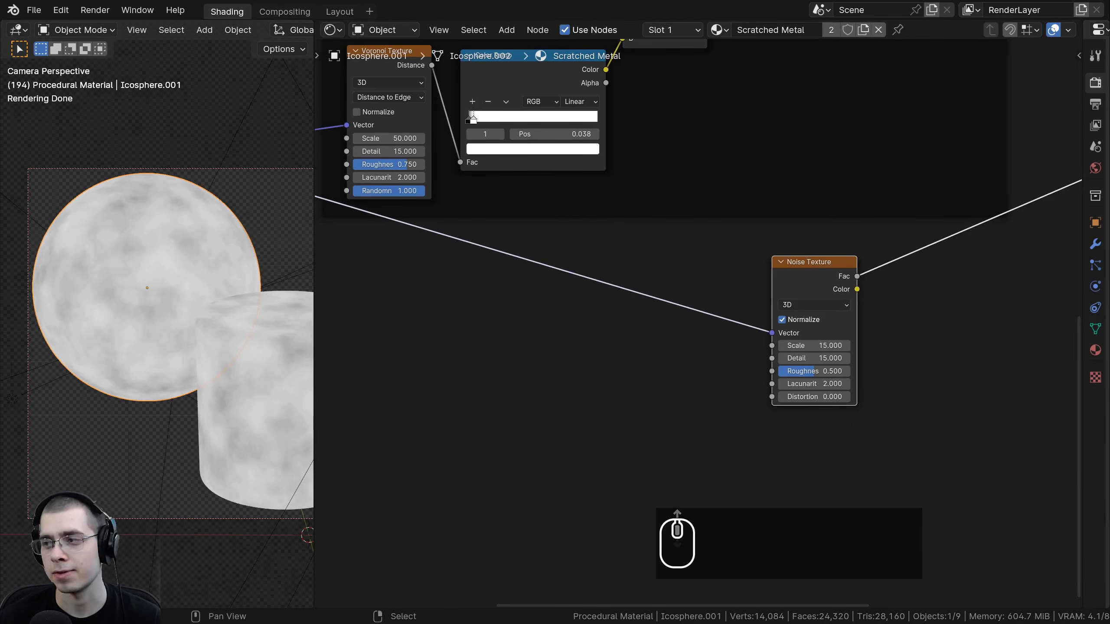
{"action": "middle_click_drag", "start_coordinate": [807, 317], "coordinate": [822, 317]}
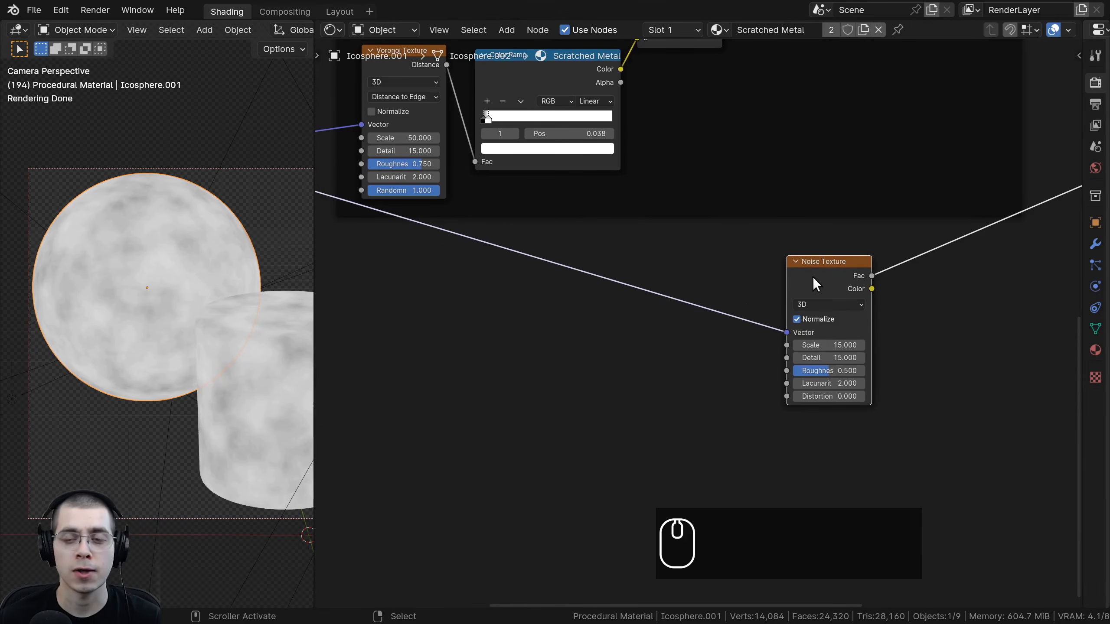
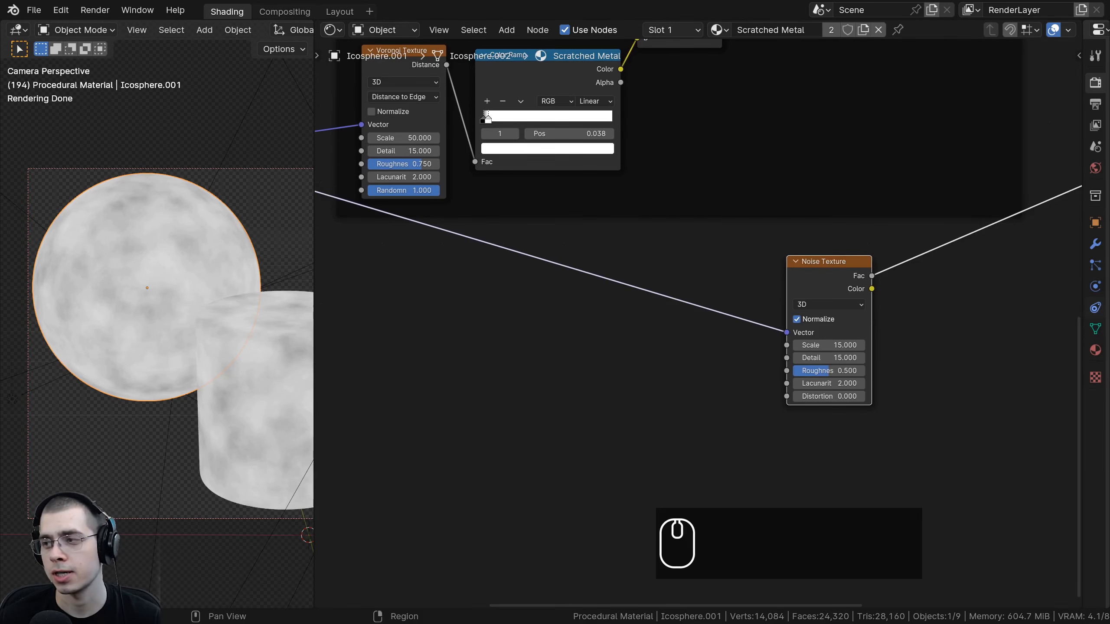
{"action": "left_click_drag", "start_coordinate": [824, 278], "coordinate": [818, 274]}
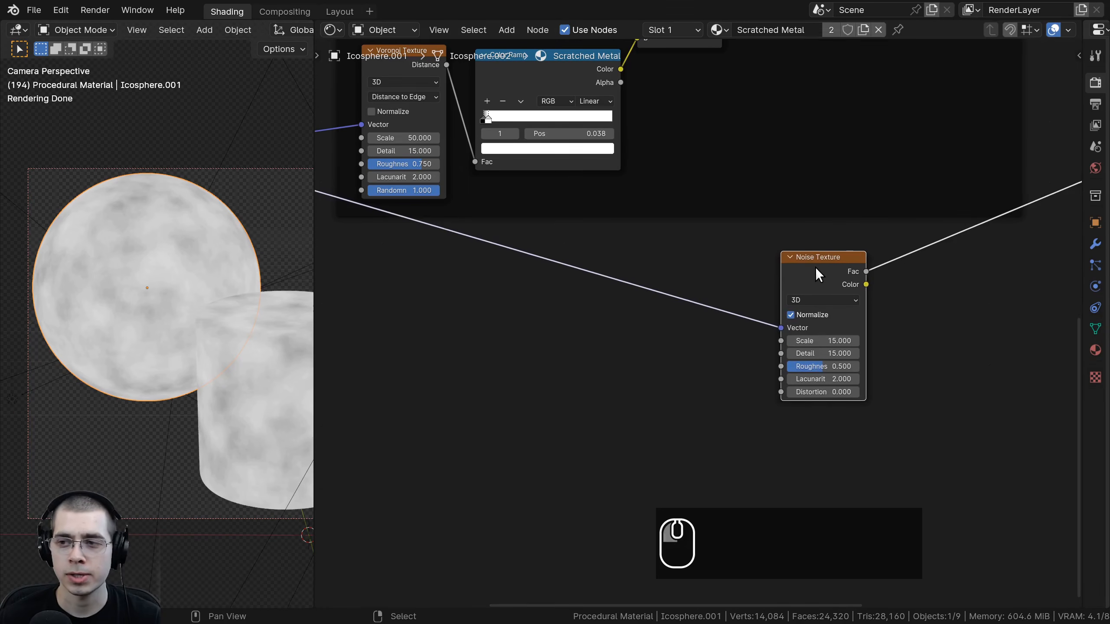
Duplicate the new Noise Texture and place the copy between it and the Mapping frame
{"action": "key", "text": "shift+d"}
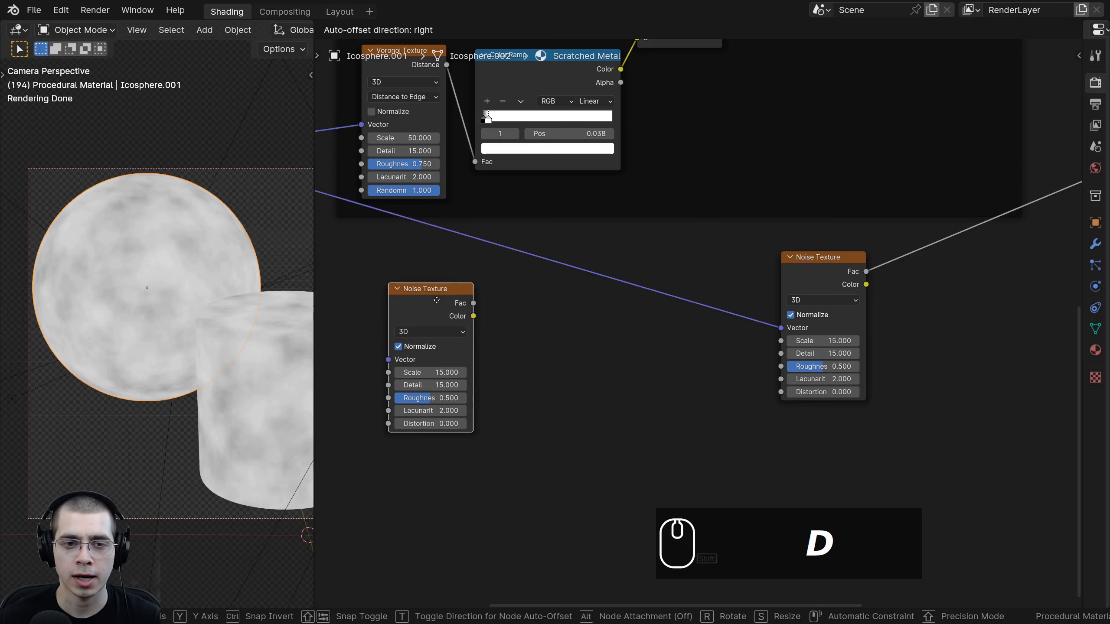
{"action": "left_click", "coordinate": [433, 303]}
{"action": "scroll", "coordinate": [433, 302], "scroll_direction": "down", "scroll_amount": 1}
{"action": "middle_click_drag", "start_coordinate": [432, 298], "coordinate": [684, 303]}
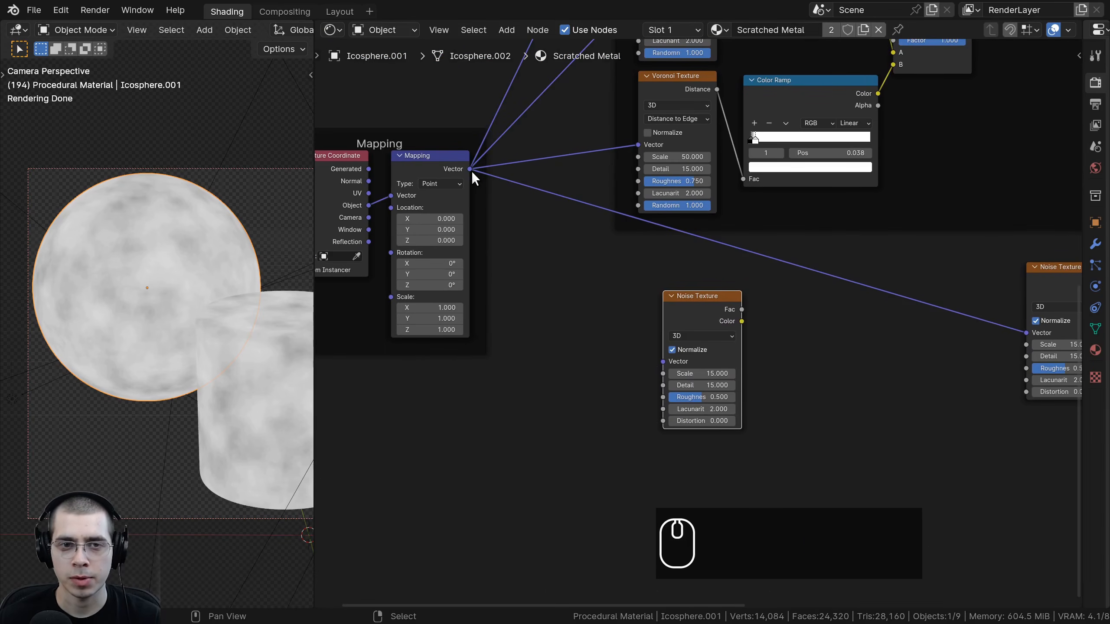
Connect the Mapping node's Vector output to the duplicated Noise Texture's Vector input and preview its Fac output
{"action": "left_click_drag", "start_coordinate": [470, 168], "coordinate": [661, 361]}
{"action": "middle_click_drag", "start_coordinate": [661, 362], "coordinate": [602, 378]}
{"action": "scroll", "coordinate": [603, 379], "scroll_direction": "up", "scroll_amount": 1}
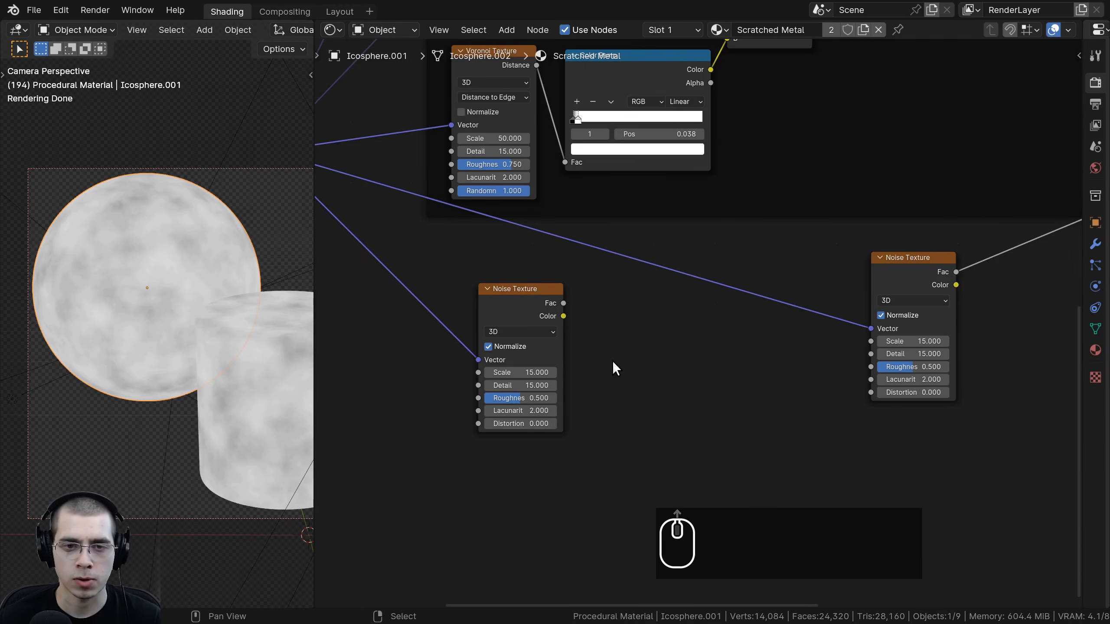
{"action": "left_click", "coordinate": [501, 305], "text": "ctrl+shift"}
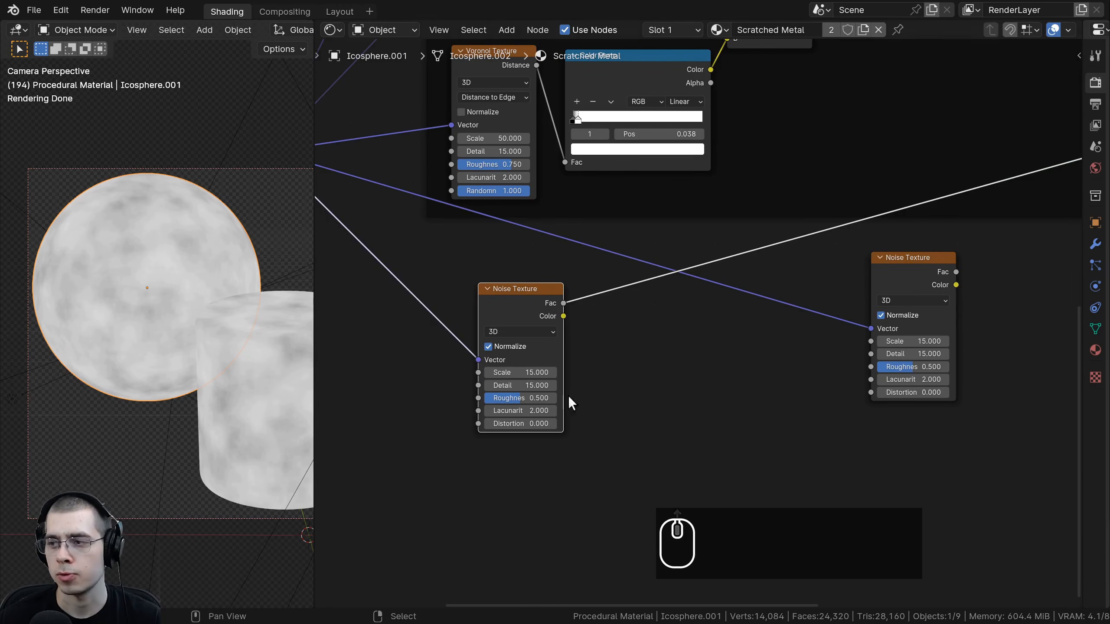
{"action": "scroll", "coordinate": [517, 390], "scroll_direction": "up", "scroll_amount": 2}
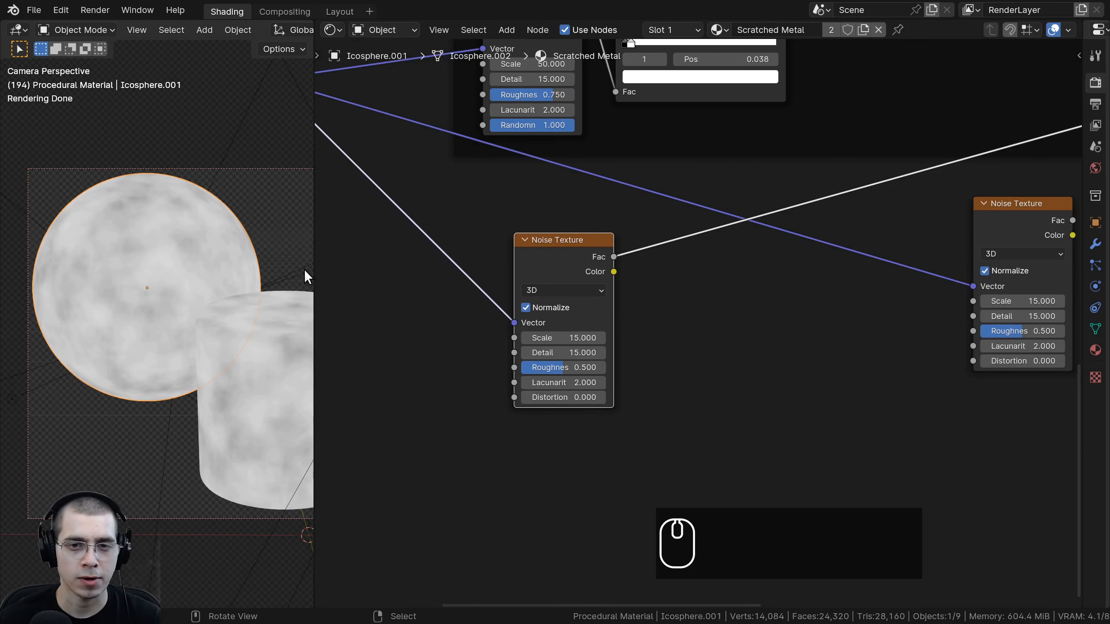
{"action": "middle_click_drag", "start_coordinate": [604, 273], "coordinate": [537, 286]}
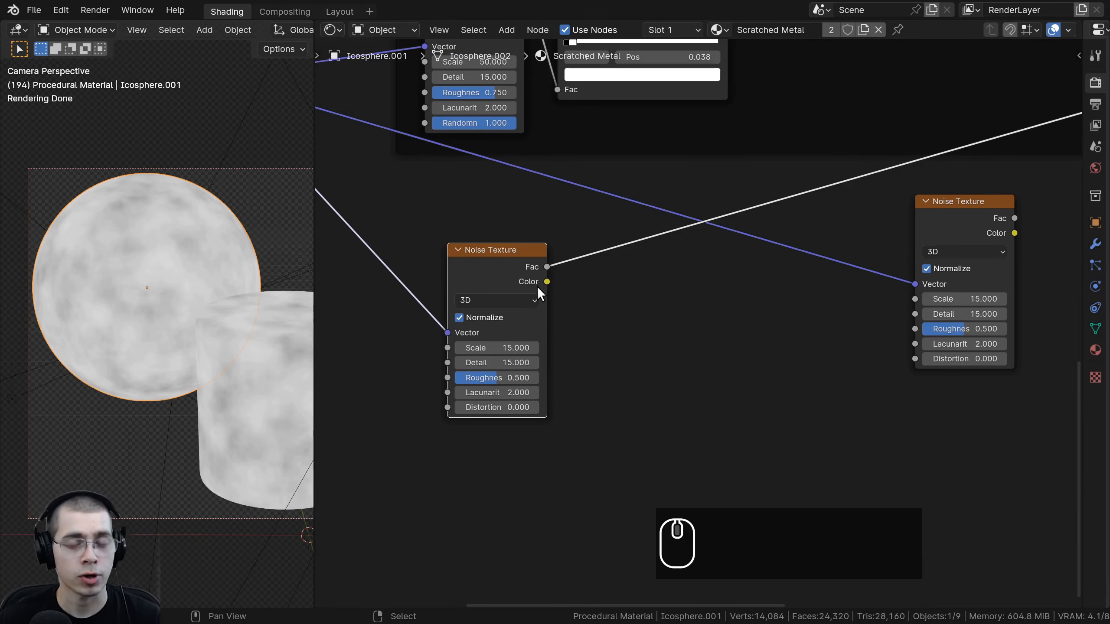
Add a Color Ramp to the duplicated Noise Texture's Fac output and place it just beside that noise node
{"action": "key", "text": "shift+a"}
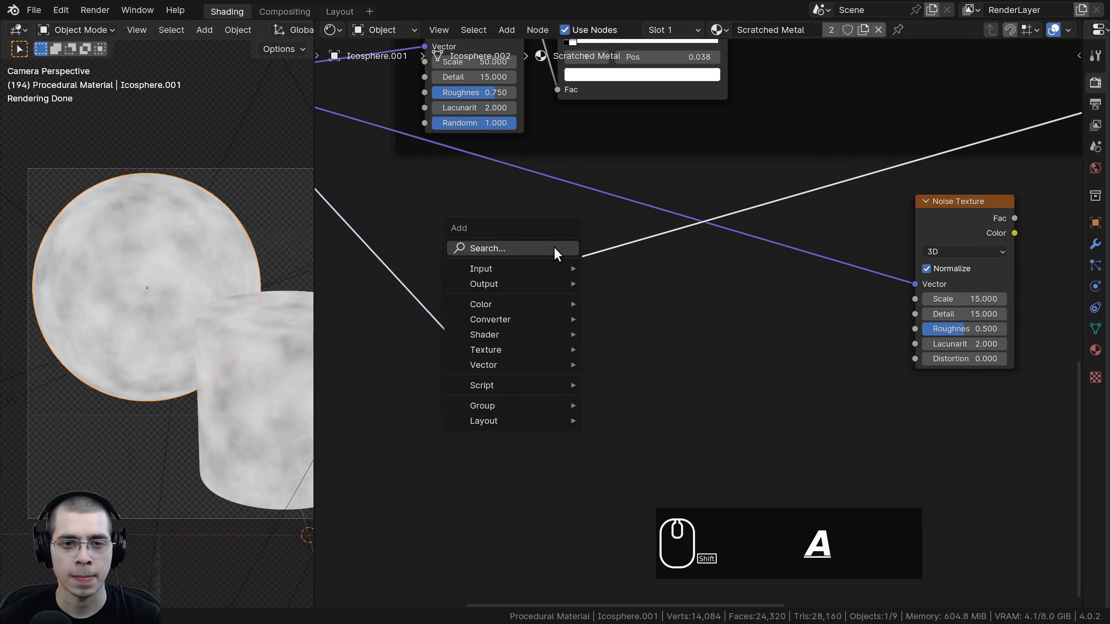
{"action": "left_click", "coordinate": [554, 248]}
{"action": "type", "text": "col"}
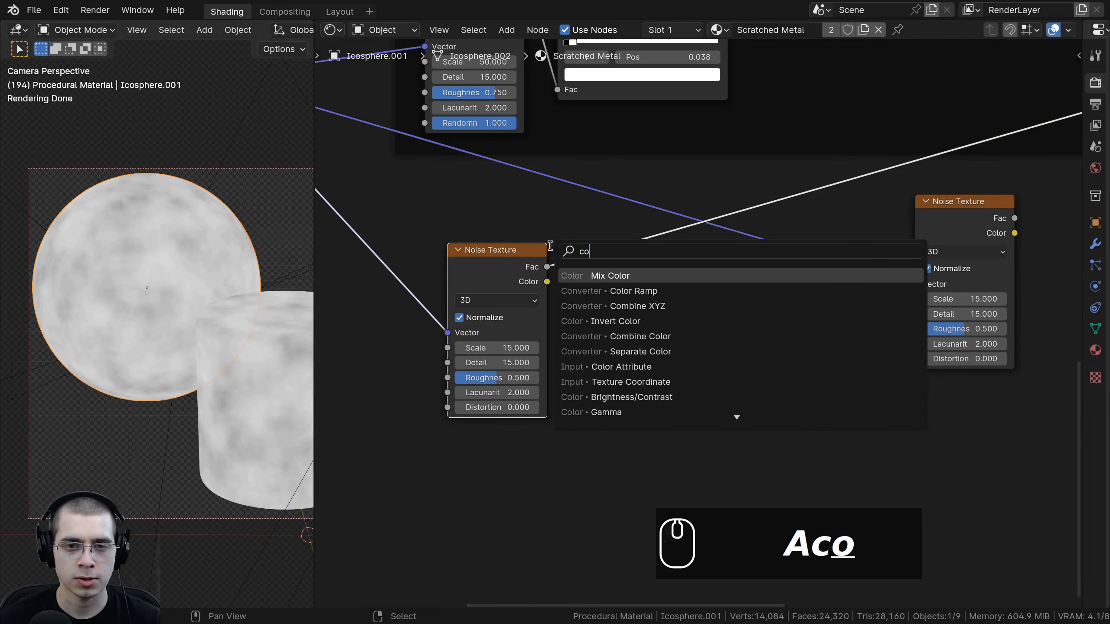
{"action": "left_click", "coordinate": [593, 290]}
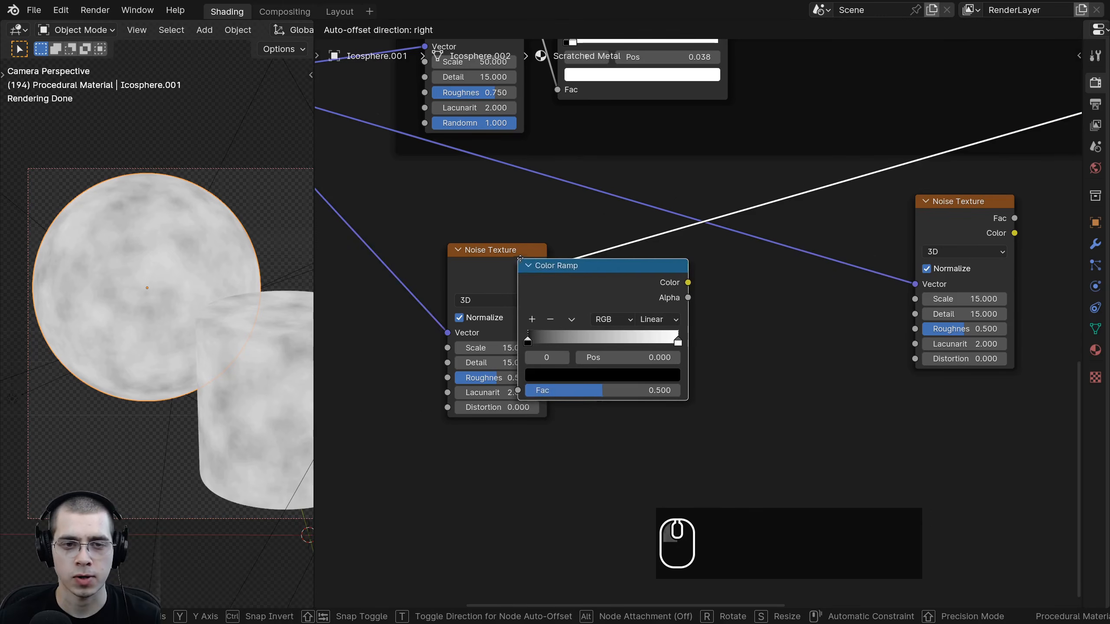
{"action": "left_click", "coordinate": [603, 242]}
{"action": "left_click_drag", "start_coordinate": [626, 256], "coordinate": [595, 268]}
Connect the new Color Ramp's Color output to the other Noise Texture's Roughness input and preview that noise's Fac output
{"action": "middle_click_drag", "start_coordinate": [644, 272], "coordinate": [437, 269]}
{"action": "scroll", "coordinate": [471, 266], "scroll_direction": "up", "scroll_amount": 1}
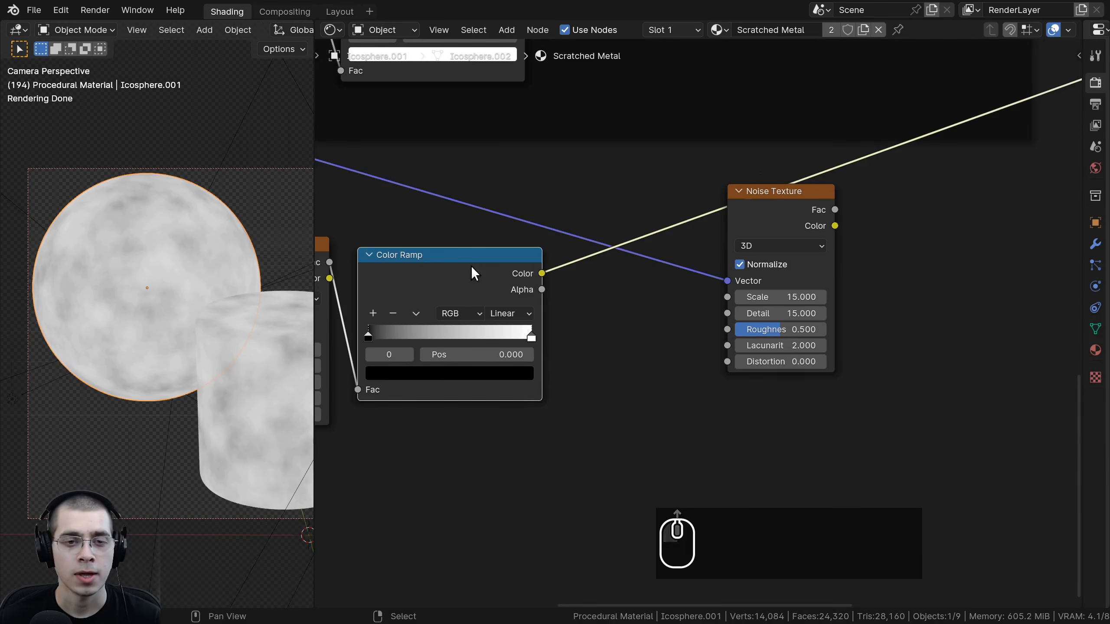
{"action": "left_click_drag", "start_coordinate": [543, 271], "coordinate": [726, 330]}
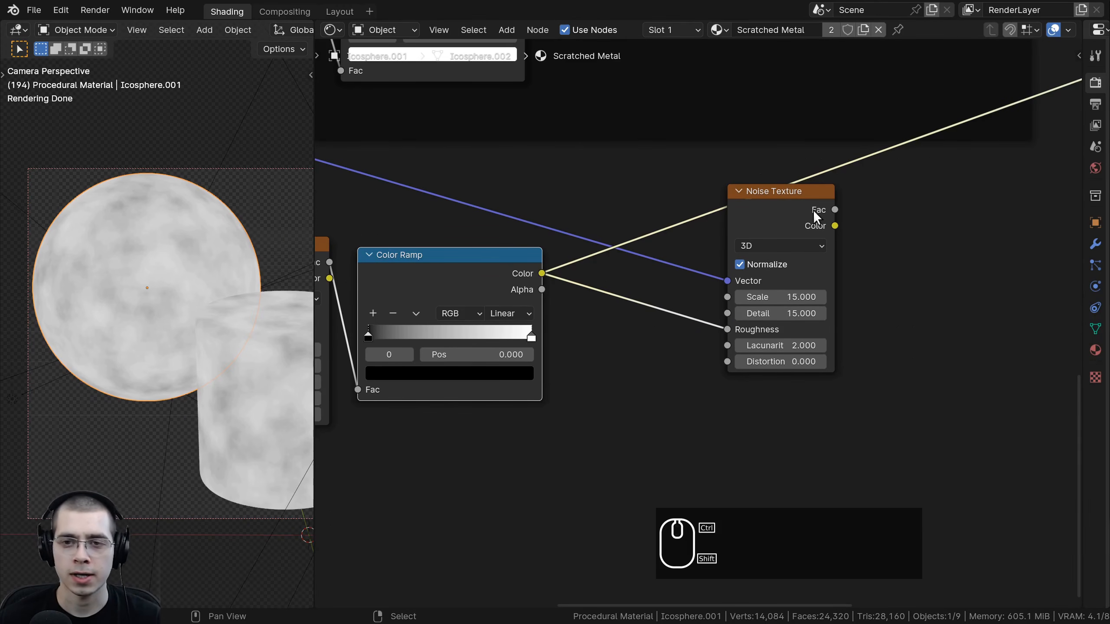
{"action": "left_click", "coordinate": [800, 207], "text": "ctrl+shift"}
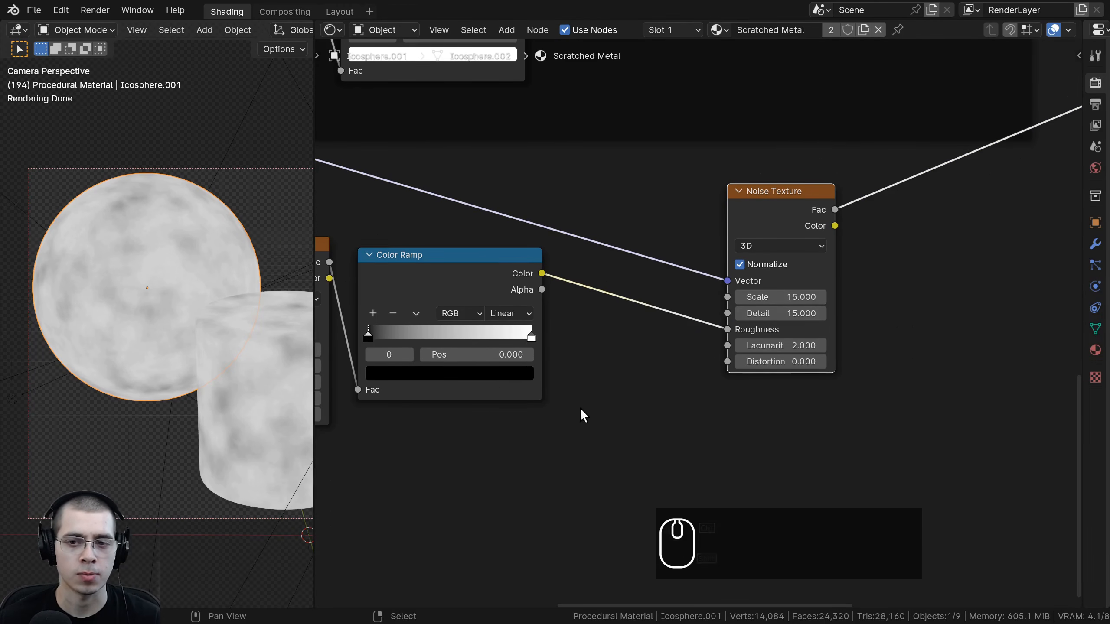
Test the Color Ramp's black stop at position 0.573 against the noise preview and return it to 0
{"action": "scroll", "coordinate": [546, 305], "scroll_direction": "left", "scroll_amount": 3, "text": "ctrl"}
{"action": "scroll", "coordinate": [530, 294], "scroll_direction": "up", "scroll_amount": 2}
{"action": "mouse_move", "coordinate": [495, 324]}
{"action": "left_mouse_down"}
{"action": "mouse_move", "coordinate": [609, 325]}
{"action": "mouse_move", "coordinate": [484, 329]}
{"action": "left_mouse_up"}
{"action": "left_click_drag", "start_coordinate": [669, 329], "coordinate": [692, 325]}
{"action": "scroll", "coordinate": [230, 347], "scroll_direction": "up", "scroll_amount": 5}
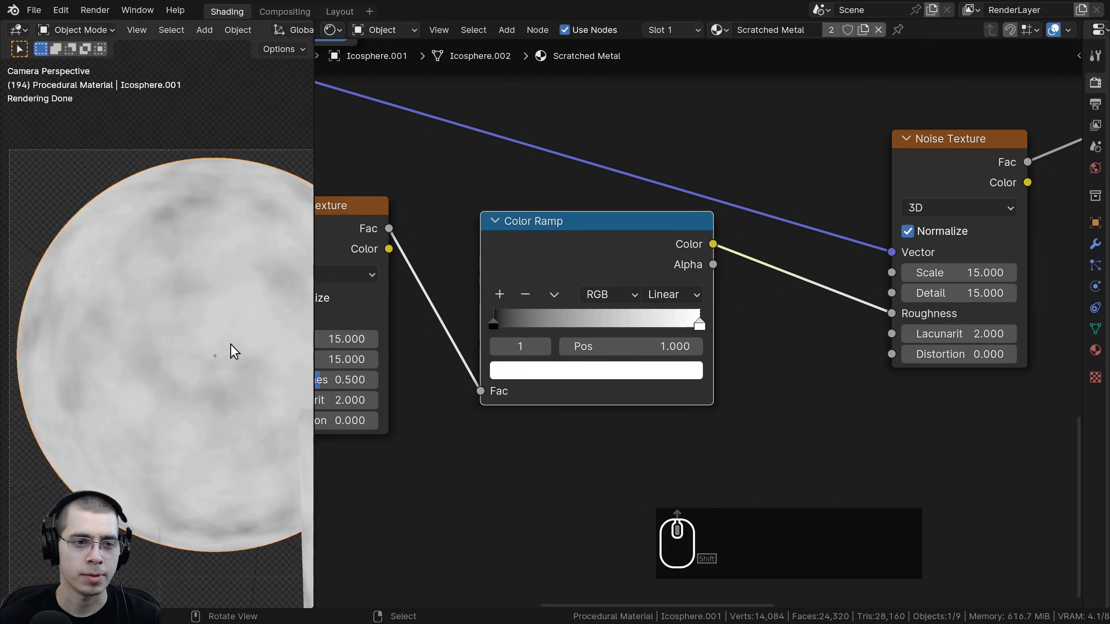
{"action": "left_click_drag", "start_coordinate": [494, 325], "coordinate": [614, 328]}
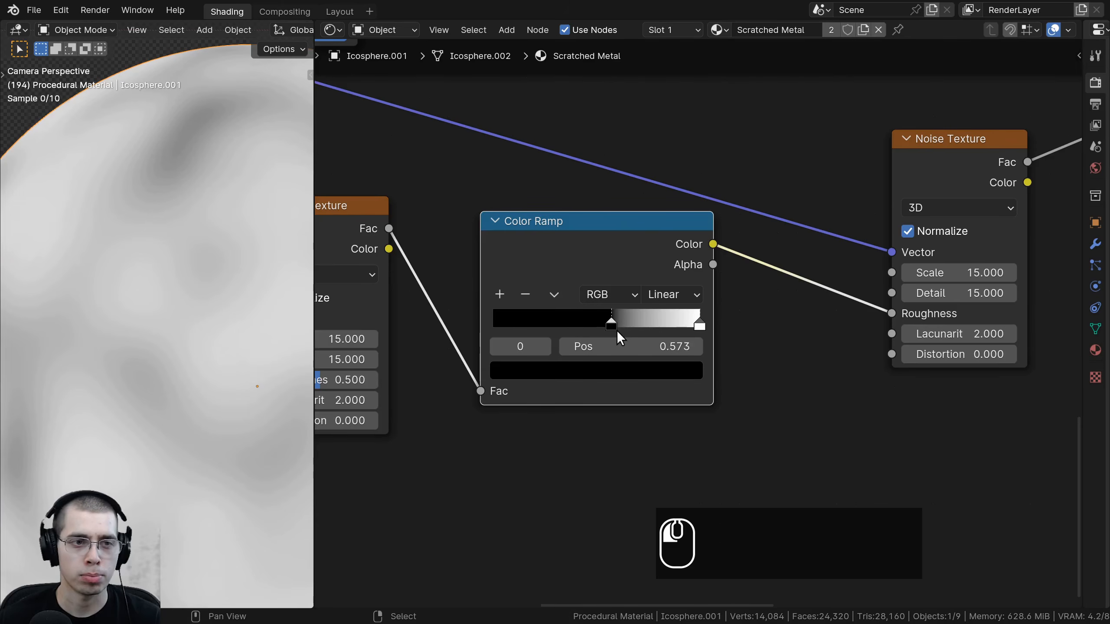
{"action": "scroll", "coordinate": [263, 236], "scroll_direction": "down", "scroll_amount": 5}
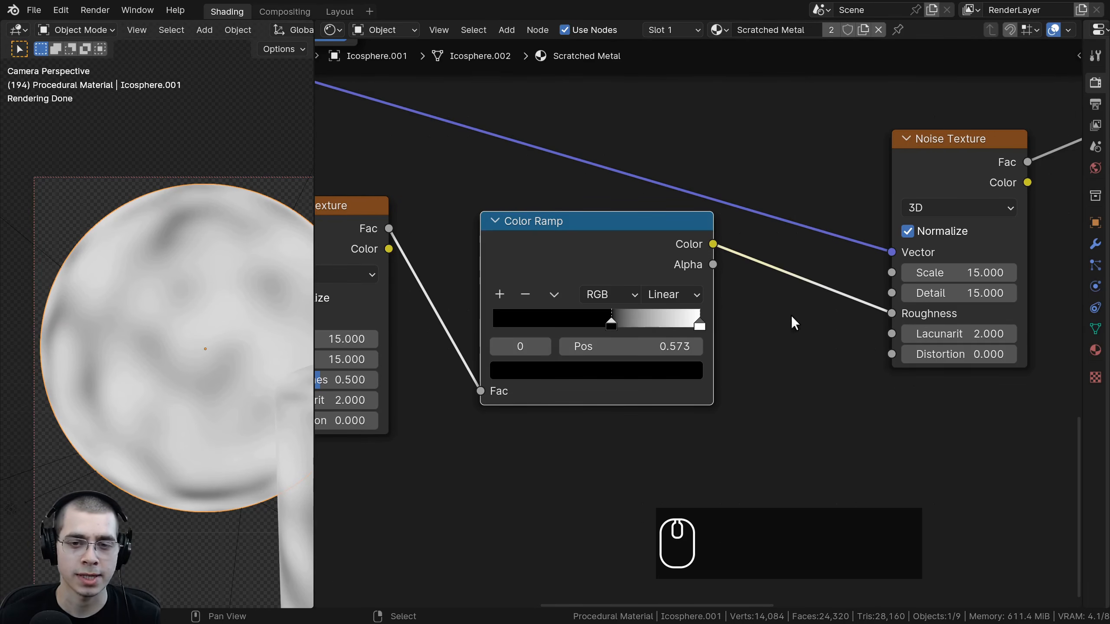
{"action": "left_click_drag", "start_coordinate": [619, 326], "coordinate": [493, 326]}
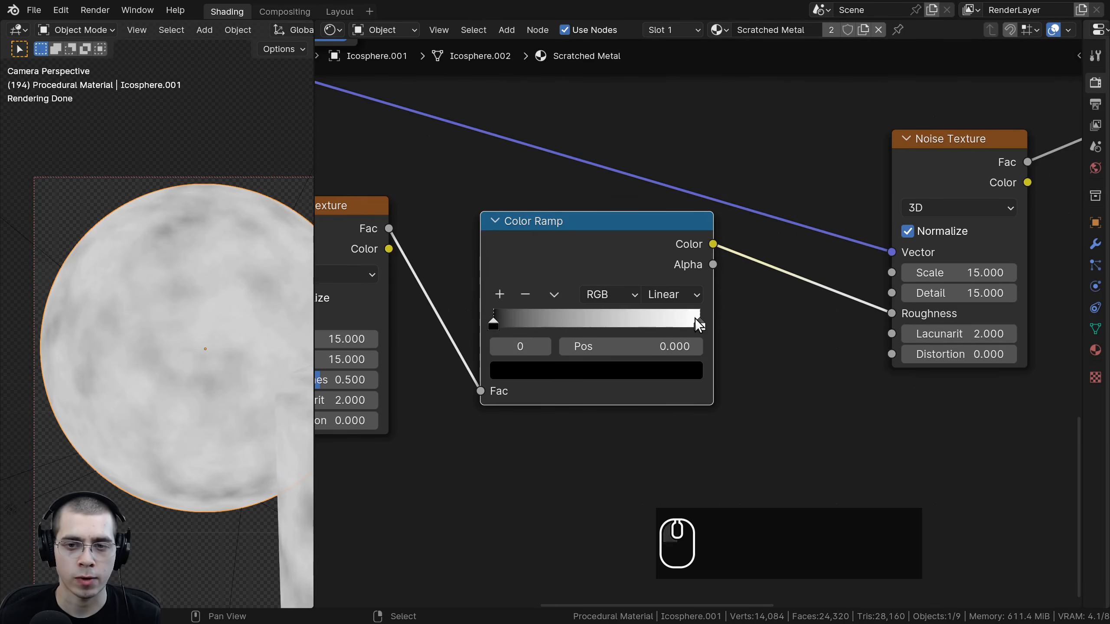
Move the Color Ramp's white stop to position 0.646 and its black stop to position 0.372
{"action": "left_click_drag", "start_coordinate": [698, 325], "coordinate": [641, 319]}
{"action": "scroll", "coordinate": [208, 347], "scroll_direction": "up", "scroll_amount": 5}
{"action": "scroll", "coordinate": [622, 320], "scroll_direction": "up", "scroll_amount": 1}
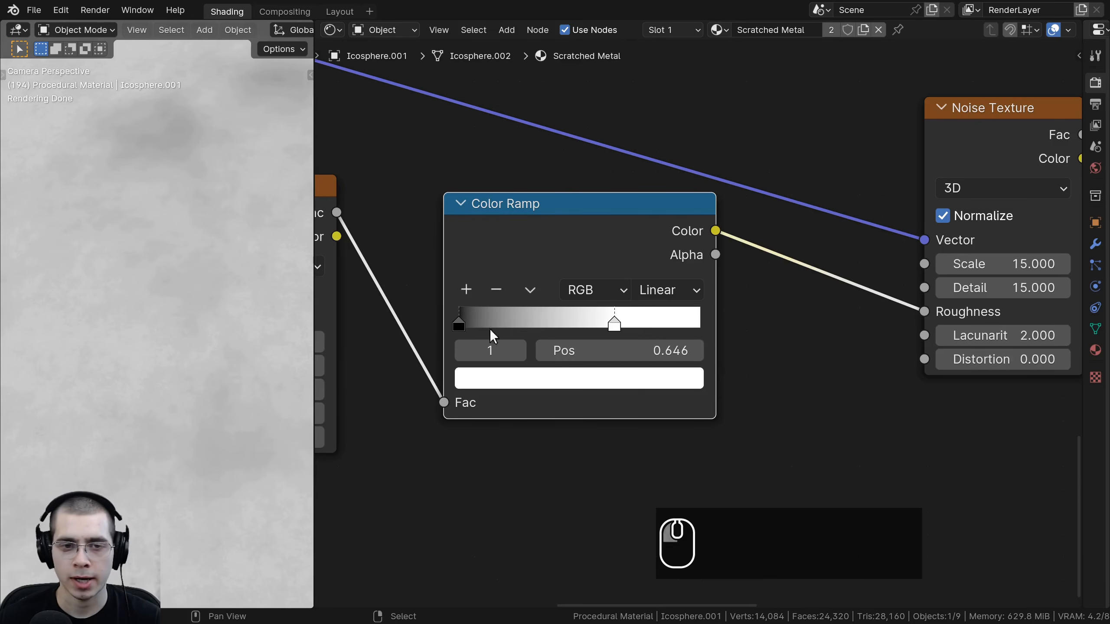
{"action": "left_click_drag", "start_coordinate": [458, 324], "coordinate": [551, 320]}
{"action": "scroll", "coordinate": [112, 315], "scroll_direction": "down", "scroll_amount": 6, "text": "shift"}
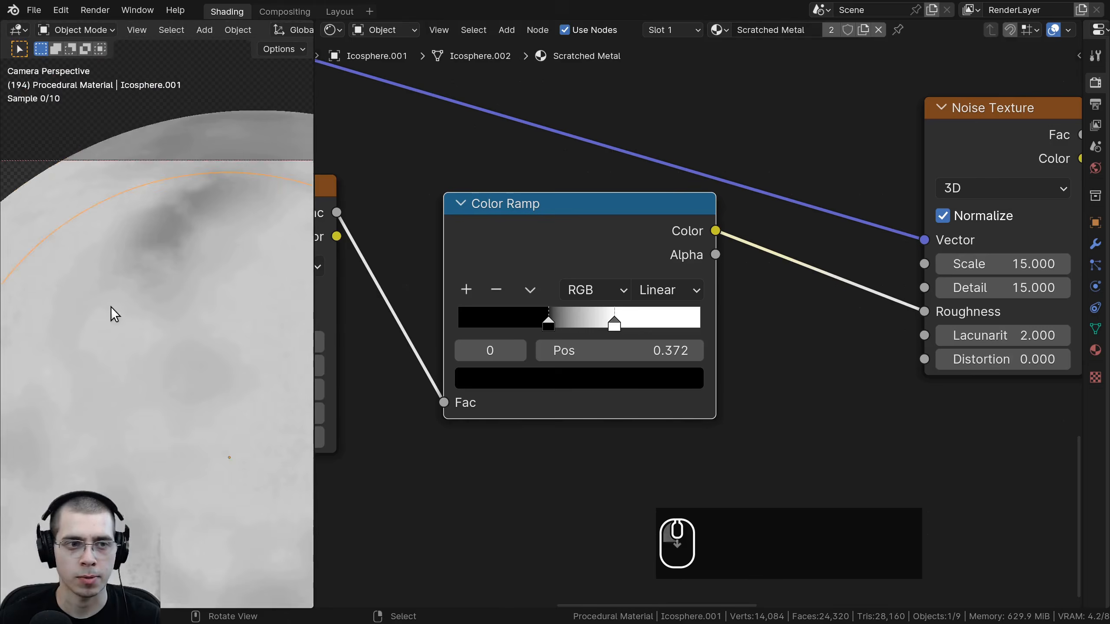
{"action": "middle_click_drag", "start_coordinate": [134, 279], "coordinate": [145, 171], "text": "shift"}
{"action": "scroll", "coordinate": [170, 256], "scroll_direction": "down", "scroll_amount": 1}
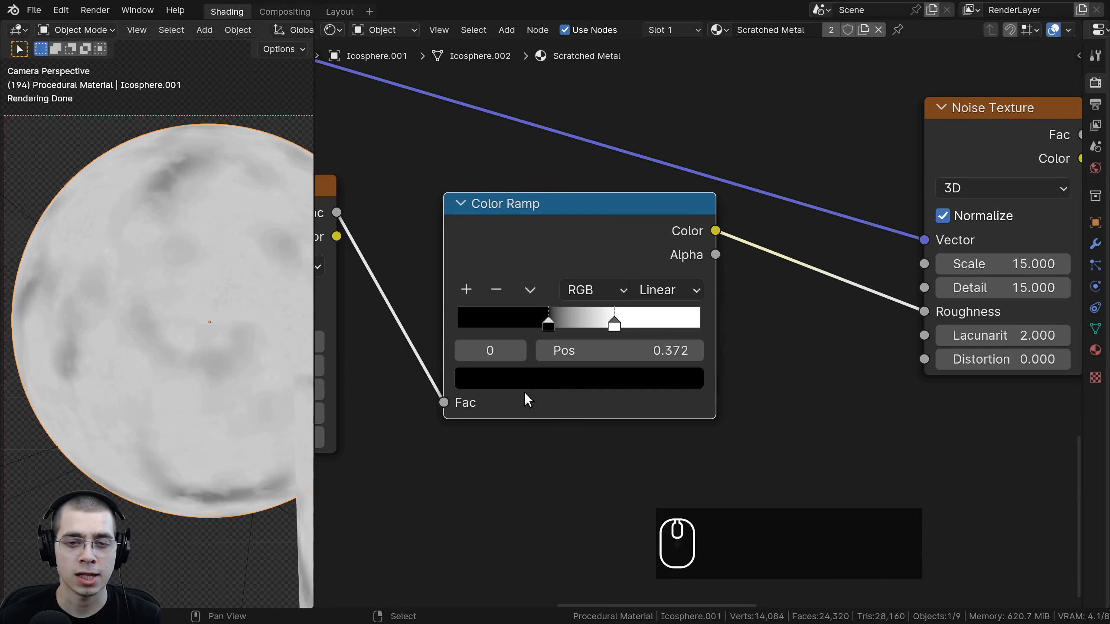
Brighten the Color Ramp's black stop to a light grey and inspect the noise on the sphere up close
{"action": "left_click", "coordinate": [543, 380]}
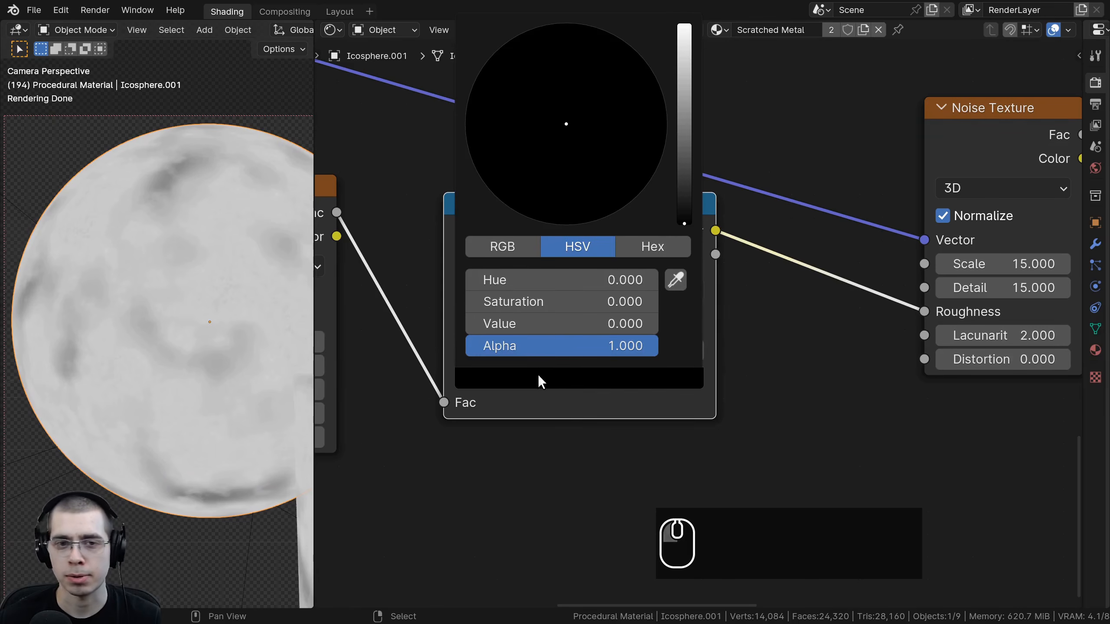
{"action": "left_click_drag", "start_coordinate": [684, 221], "coordinate": [684, 69]}
{"action": "scroll", "coordinate": [174, 317], "scroll_direction": "up", "scroll_amount": 8}
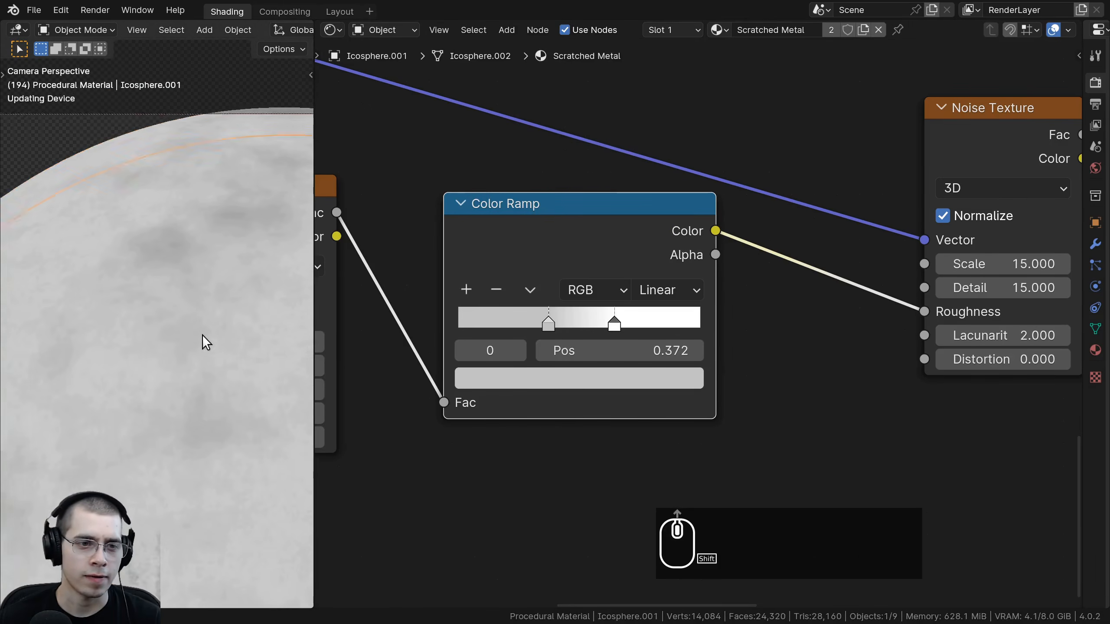
Add a Color Ramp node on the link between the second Noise Texture and the Principled BSDF
{"action": "scroll", "coordinate": [154, 287], "scroll_direction": "down", "scroll_amount": 3, "text": "shift"}
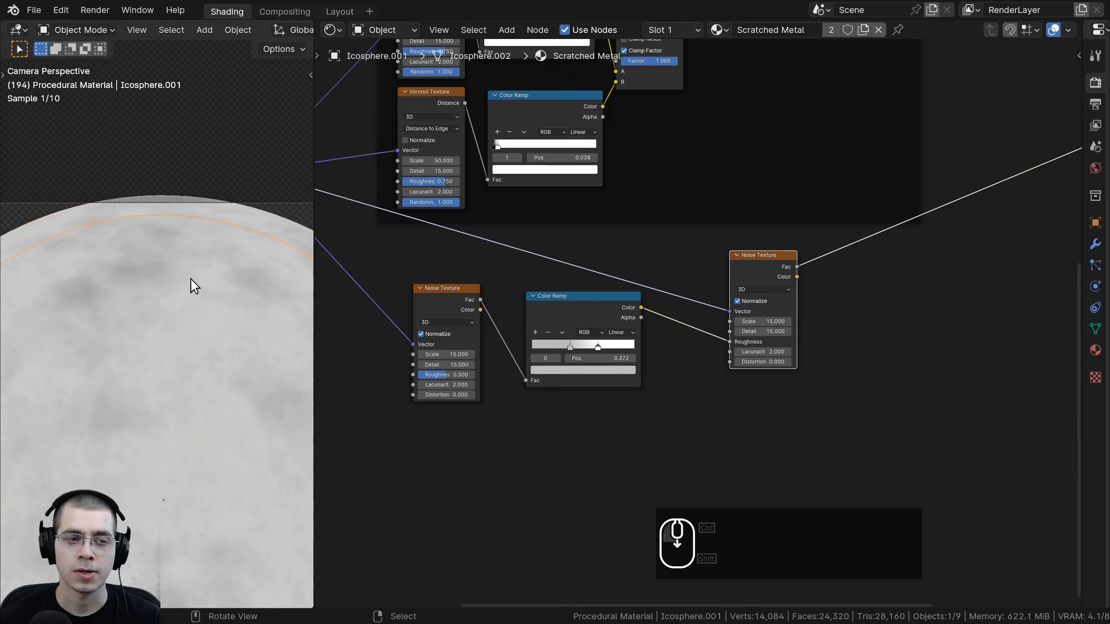
{"action": "scroll", "coordinate": [191, 287], "scroll_direction": "down", "scroll_amount": 2}
{"action": "scroll", "coordinate": [195, 373], "scroll_direction": "up", "scroll_amount": 2, "text": "shift"}
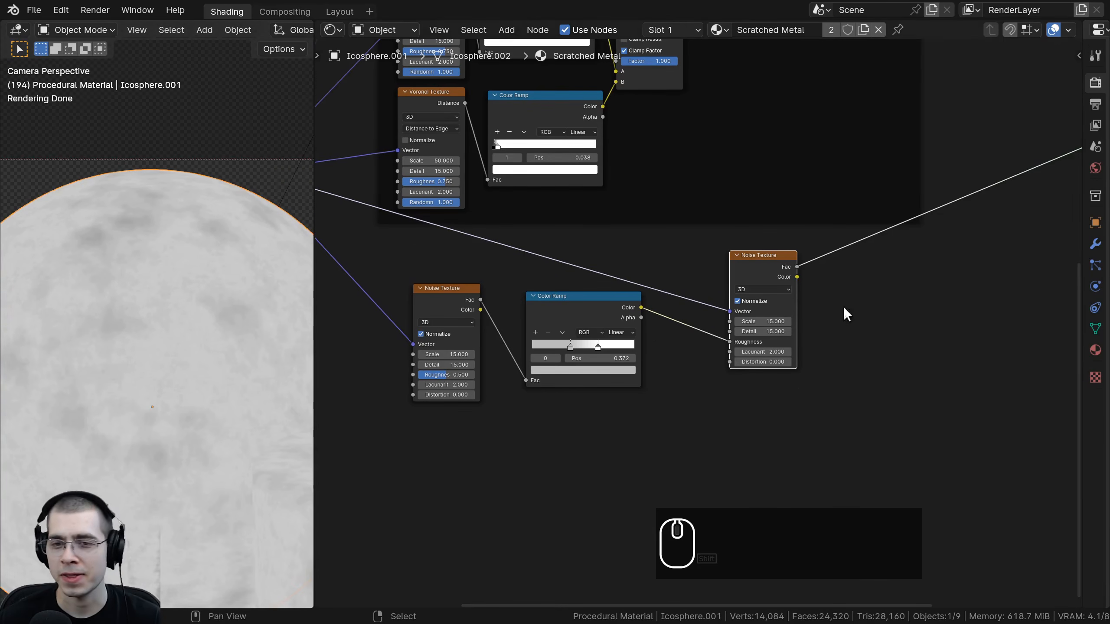
{"action": "scroll", "coordinate": [845, 314], "scroll_direction": "up", "scroll_amount": 1}
{"action": "key", "text": "shift+a"}
{"action": "left_click", "coordinate": [655, 249]}
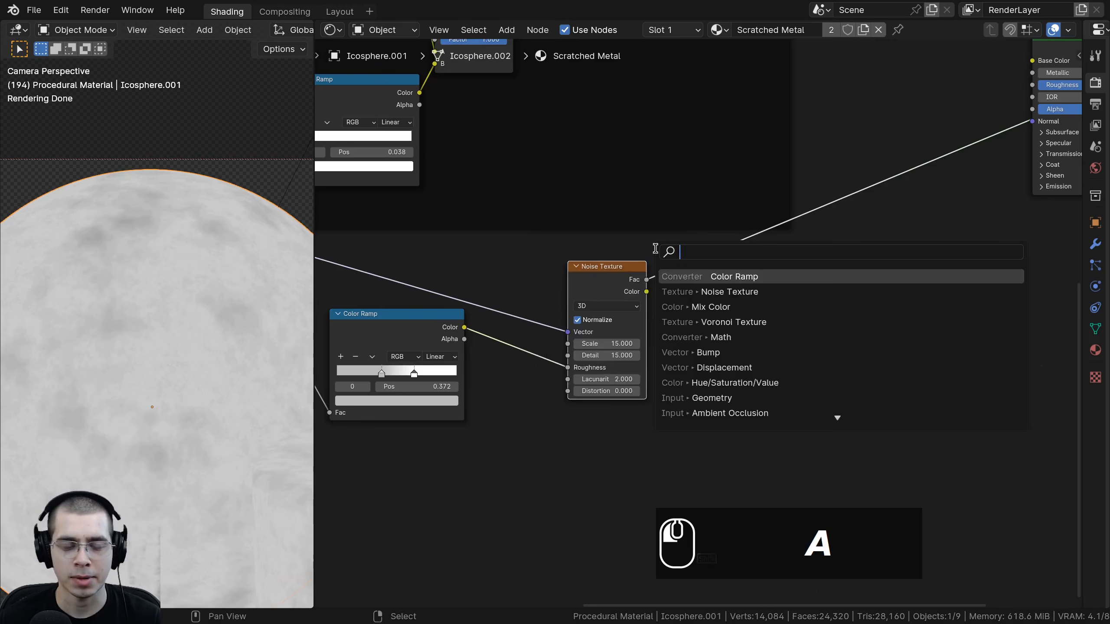
{"action": "type", "text": "col"}
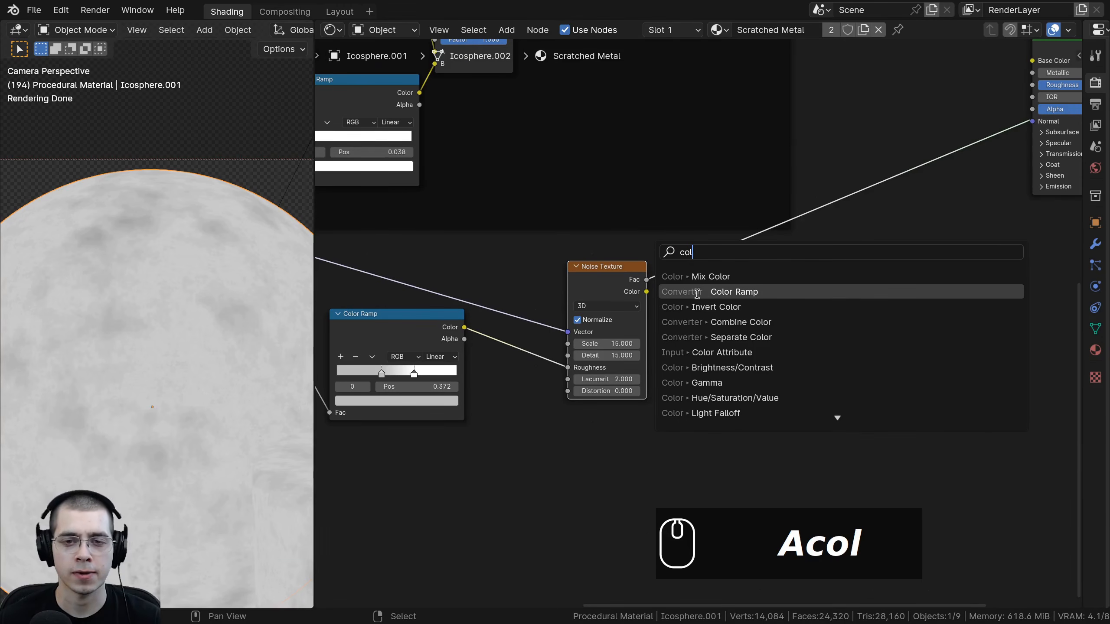
{"action": "left_click", "coordinate": [695, 299]}
{"action": "left_click", "coordinate": [692, 278]}
{"action": "left_click_drag", "start_coordinate": [689, 271], "coordinate": [675, 273]}
{"action": "left_click_drag", "start_coordinate": [682, 254], "coordinate": [621, 286]}
{"action": "key", "text": "g"}
{"action": "left_click", "coordinate": [624, 293]}
Move the new Color Ramp's black stop to position 0.148 and shift its white stop slightly inward
{"action": "scroll", "coordinate": [761, 303], "scroll_direction": "up", "scroll_amount": 5}
{"action": "key", "text": "a"}
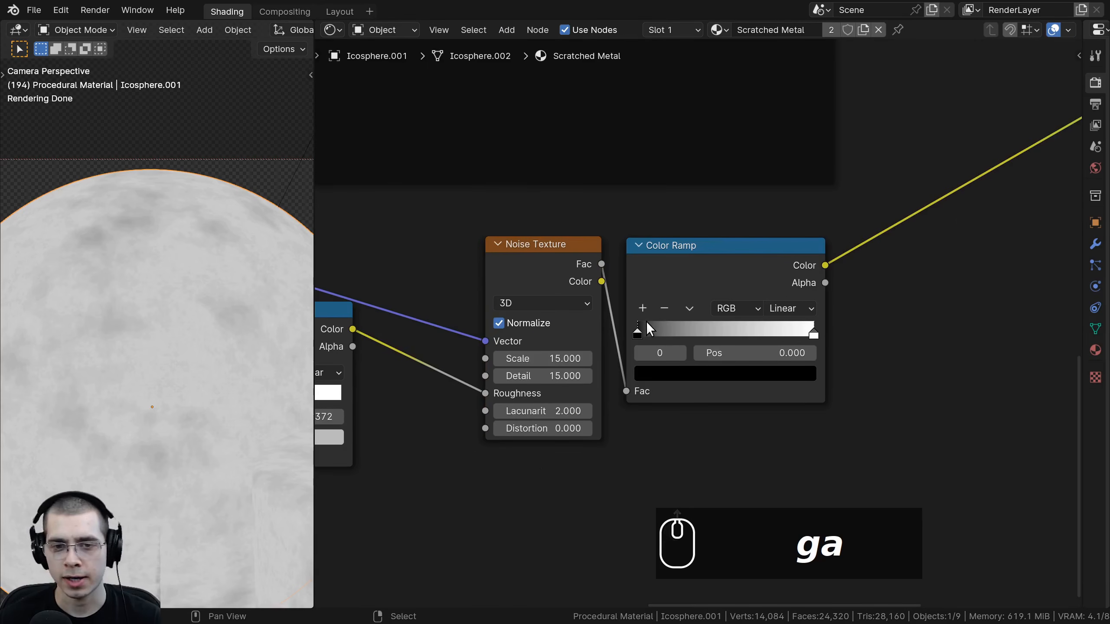
{"action": "left_click_drag", "start_coordinate": [648, 323], "coordinate": [666, 326]}
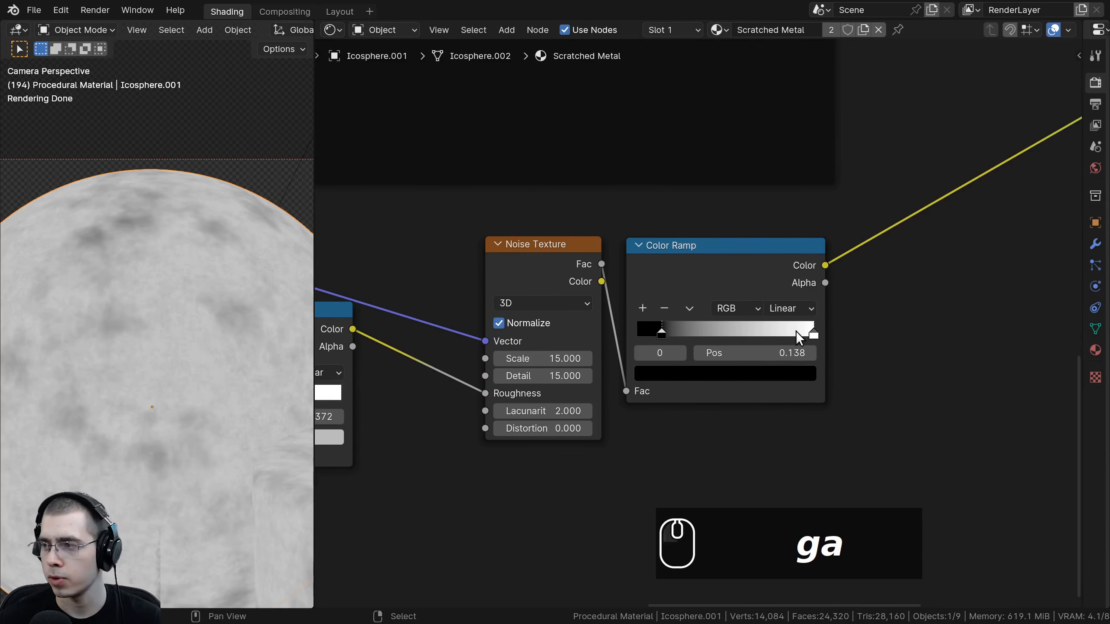
{"action": "left_click_drag", "start_coordinate": [796, 331], "coordinate": [761, 331]}
{"action": "left_click_drag", "start_coordinate": [662, 330], "coordinate": [664, 330]}
{"action": "scroll", "coordinate": [130, 341], "scroll_direction": "down", "scroll_amount": 2}
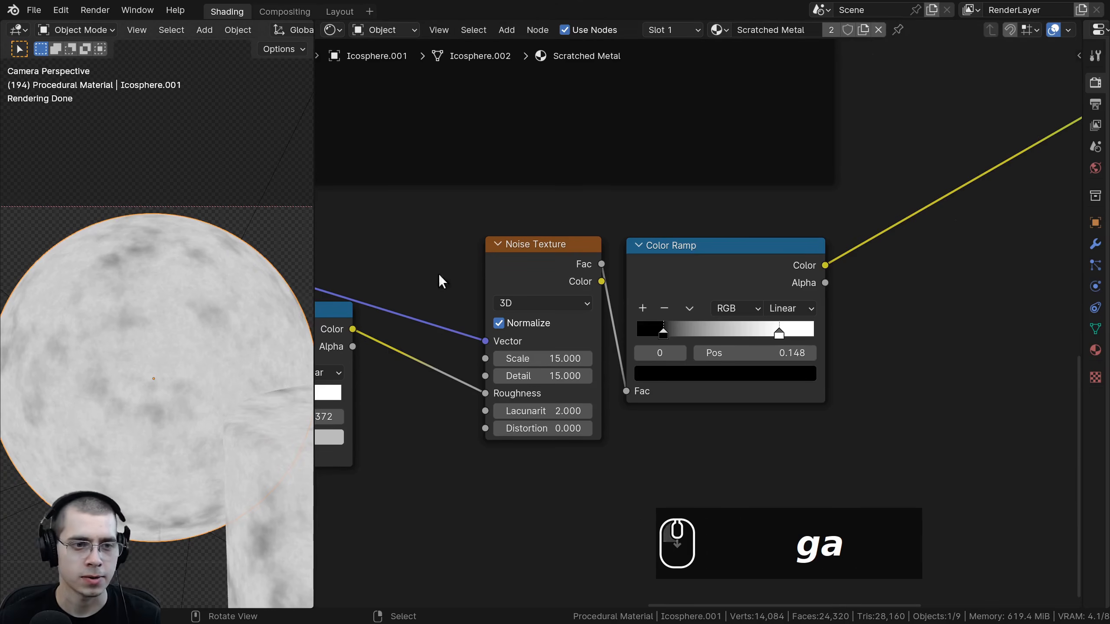
{"action": "scroll", "coordinate": [774, 401], "scroll_direction": "down", "scroll_amount": 4}
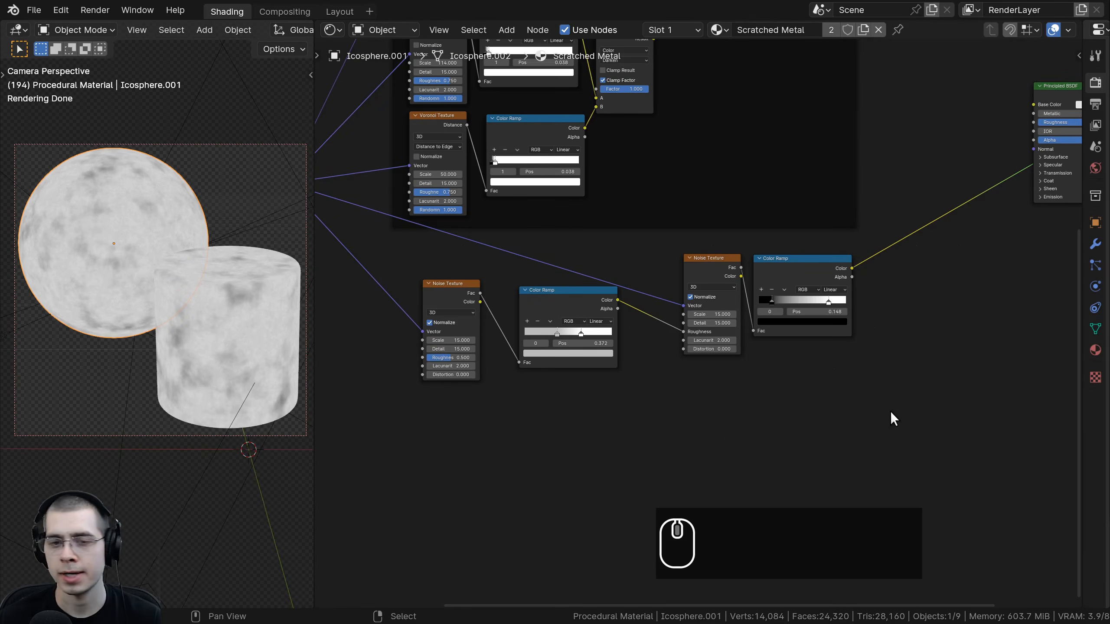
Join the two lower Noise Textures and their Color Ramps in a frame and bring the first pair closer to the second
{"action": "middle_click_drag", "start_coordinate": [890, 412], "coordinate": [889, 414]}
{"action": "left_click_drag", "start_coordinate": [808, 419], "coordinate": [410, 276]}
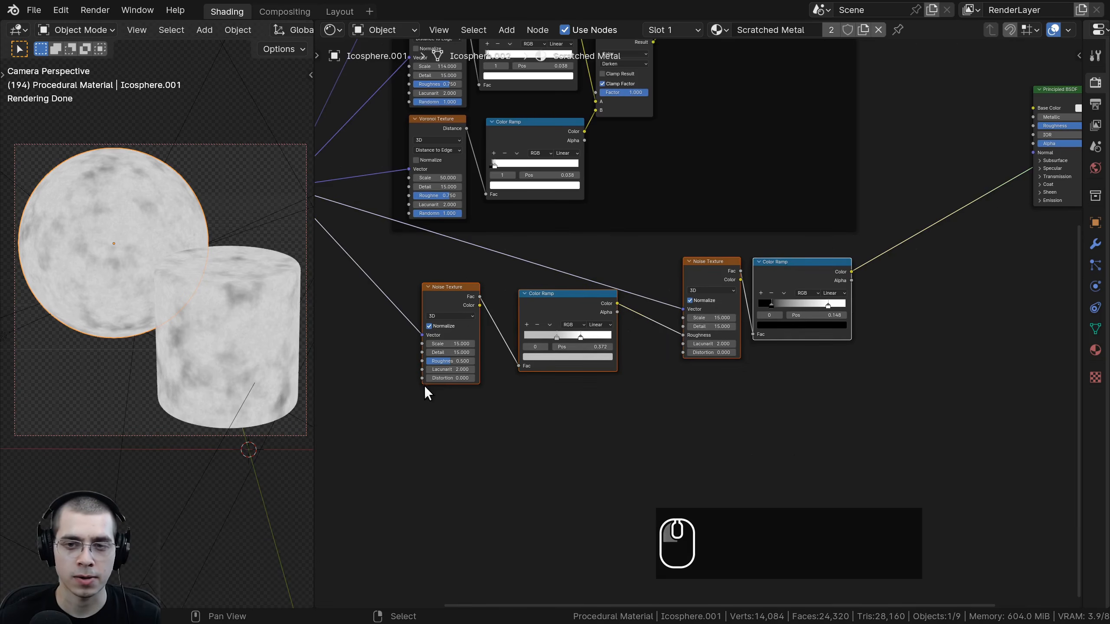
{"action": "key", "text": "ctrl+j"}
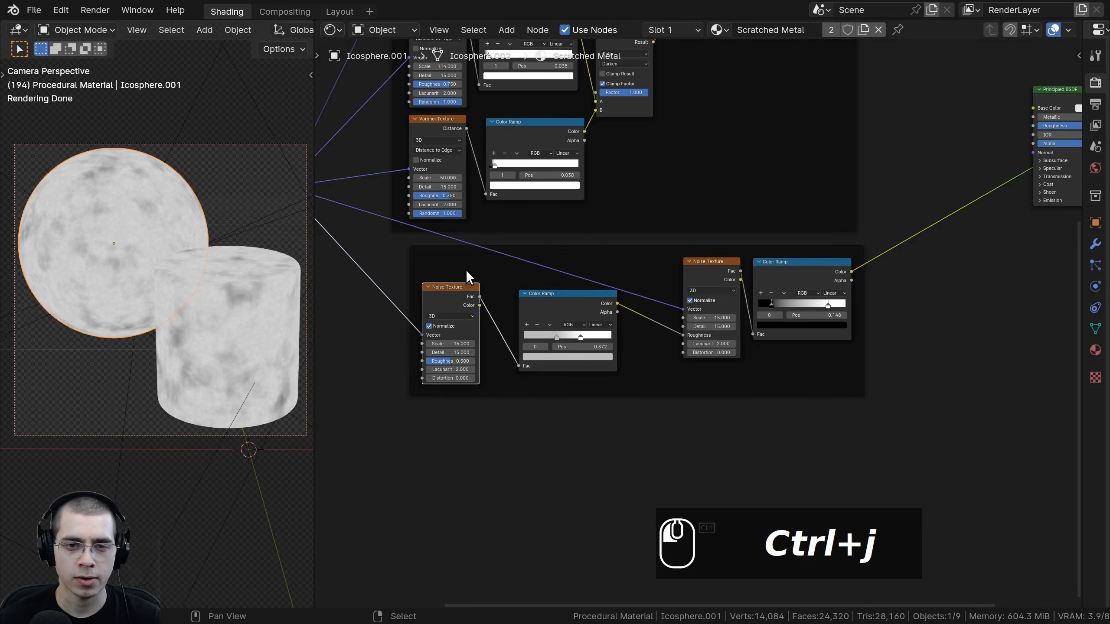
{"action": "left_click_drag", "start_coordinate": [596, 292], "coordinate": [615, 274]}
{"action": "left_click_drag", "start_coordinate": [460, 298], "coordinate": [509, 285]}
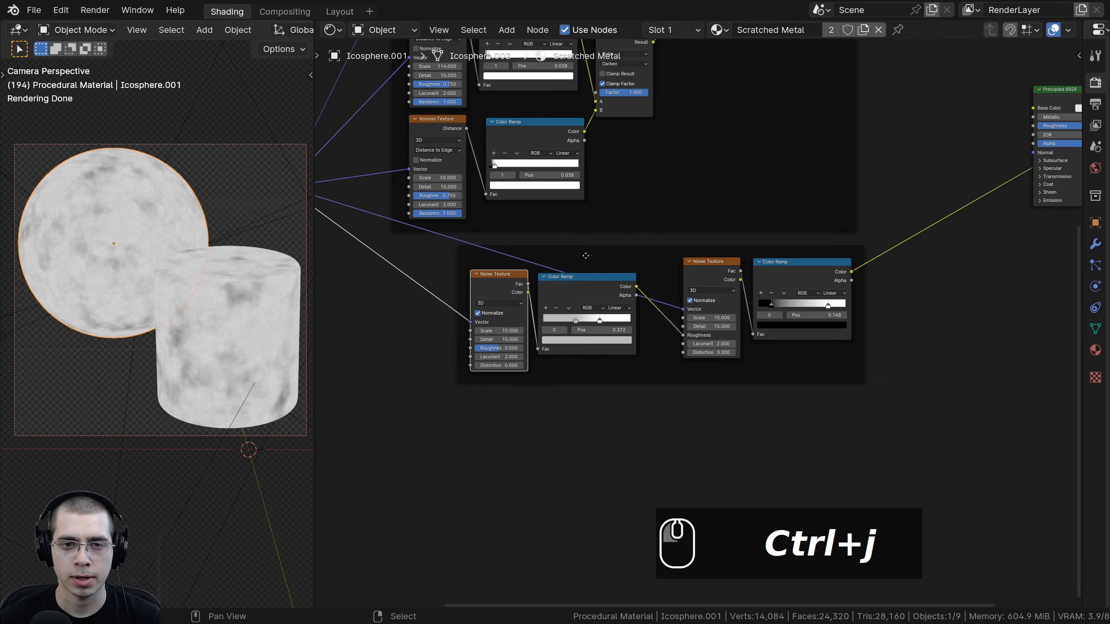
Reposition the new frame slightly and label it Base Texture
{"action": "left_click_drag", "start_coordinate": [585, 254], "coordinate": [564, 260]}
{"action": "key", "text": "F2"}
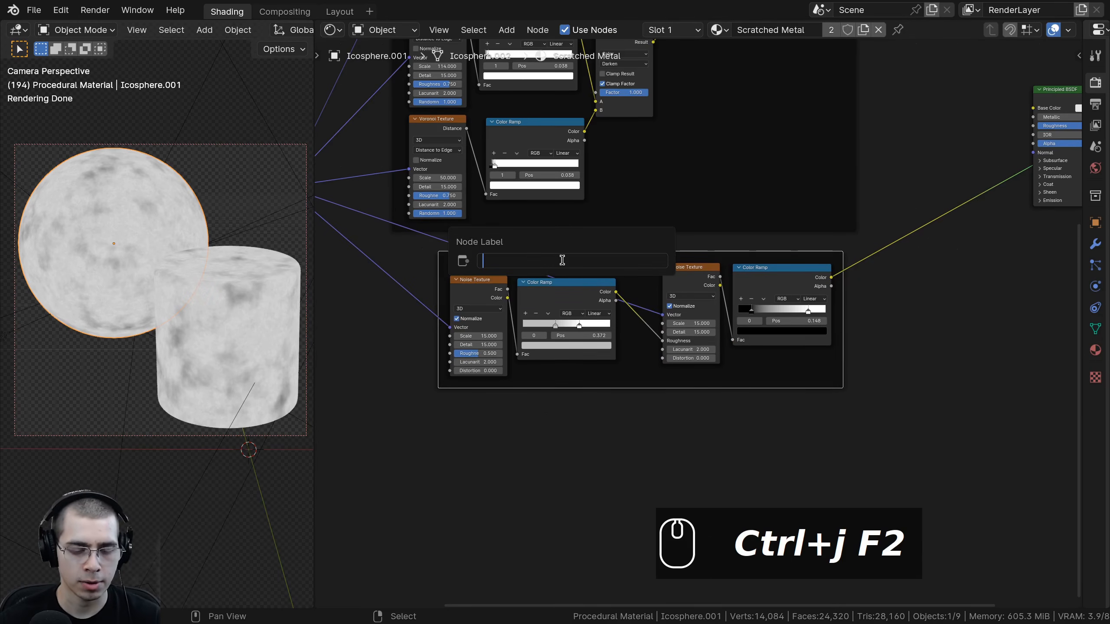
{"action": "type", "text": "Base Texture"}
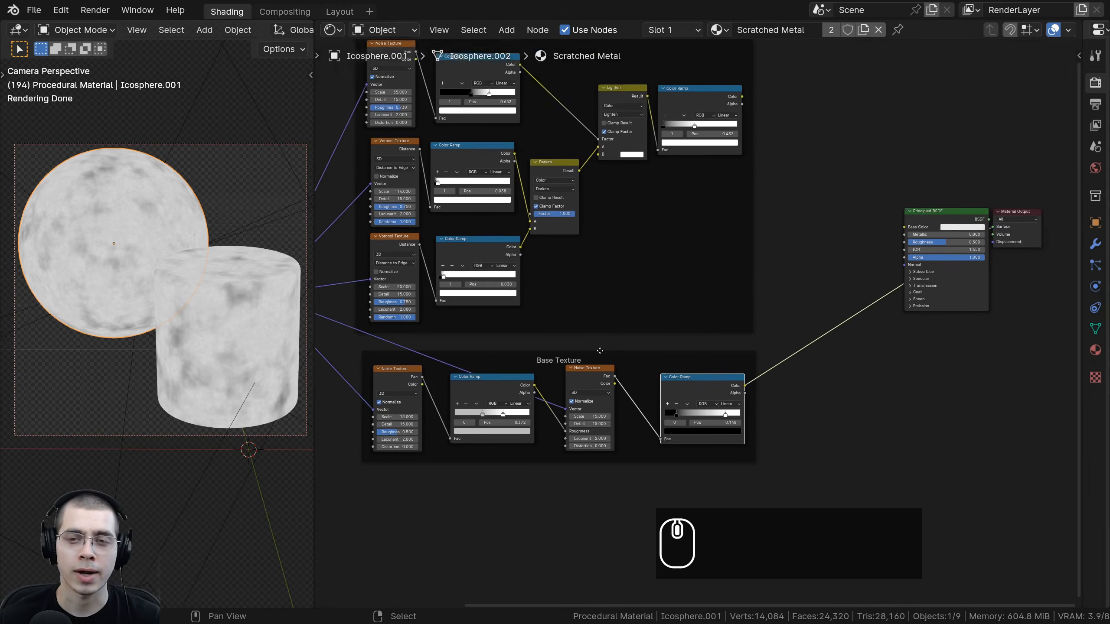
Preview the final Color Ramp of the Scratches frame and the final Color Ramp of the Base Texture frame
{"action": "middle_click_drag", "start_coordinate": [657, 121], "coordinate": [624, 153]}
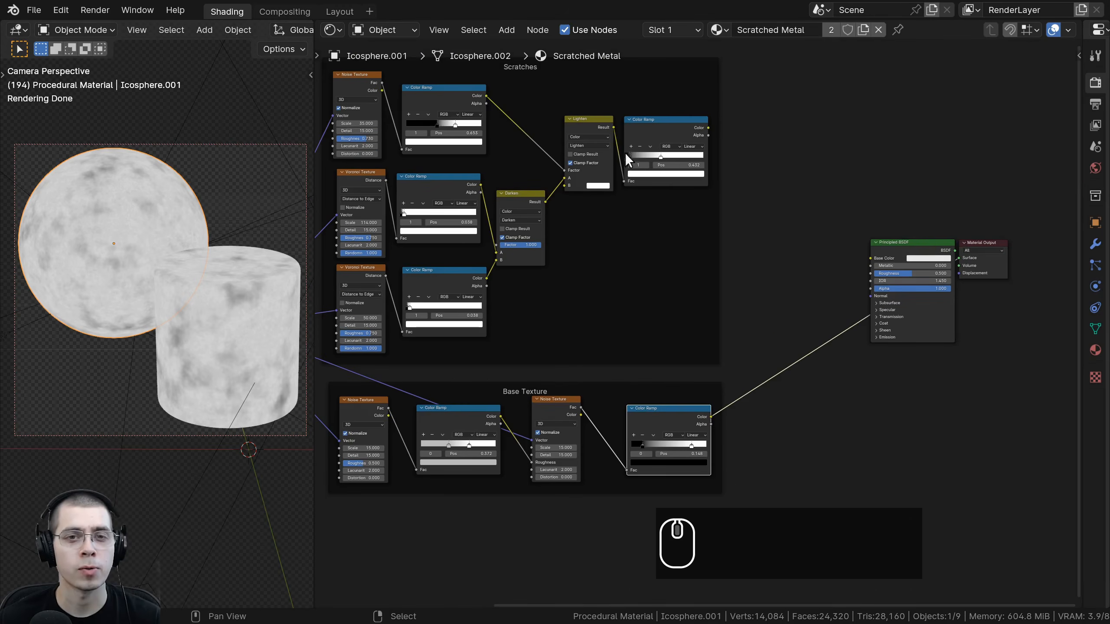
{"action": "left_click", "coordinate": [648, 132], "text": "ctrl+shift"}
{"action": "left_click", "coordinate": [671, 407], "text": "ctrl+shift"}
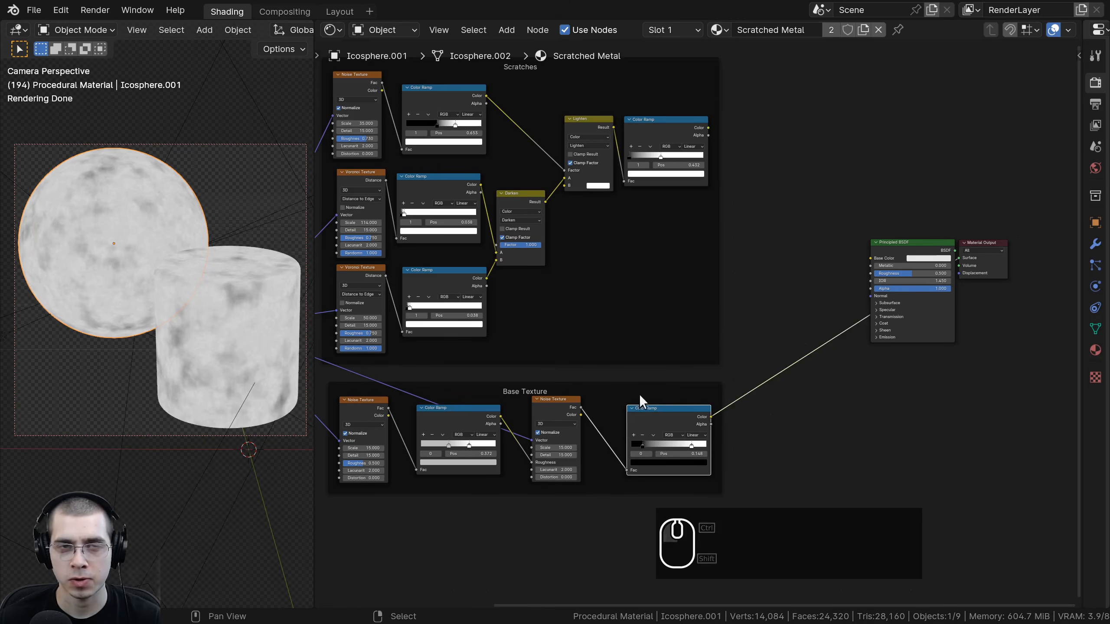
Move the Principled BSDF and Material Output nodes farther away from the frames to make room for more nodes
{"action": "scroll", "coordinate": [707, 392], "scroll_direction": "down", "scroll_amount": 1}
{"action": "left_click_drag", "start_coordinate": [733, 189], "coordinate": [934, 416]}
{"action": "key", "text": "g"}
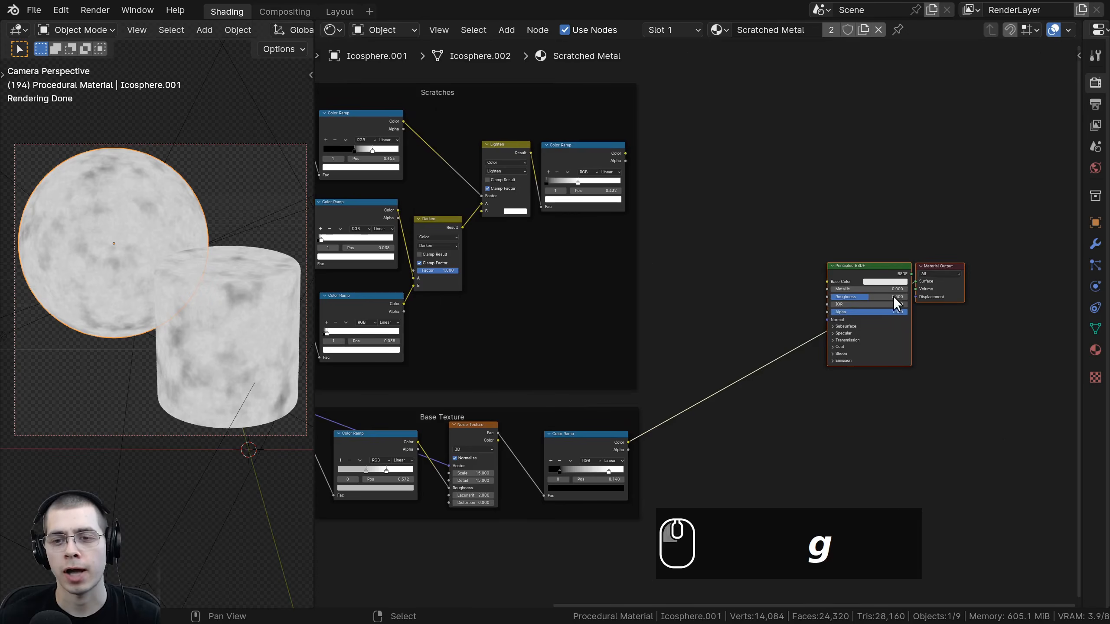
{"action": "middle_click_drag", "start_coordinate": [754, 274], "coordinate": [781, 260]}
{"action": "scroll", "coordinate": [634, 147], "scroll_direction": "up", "scroll_amount": 1}
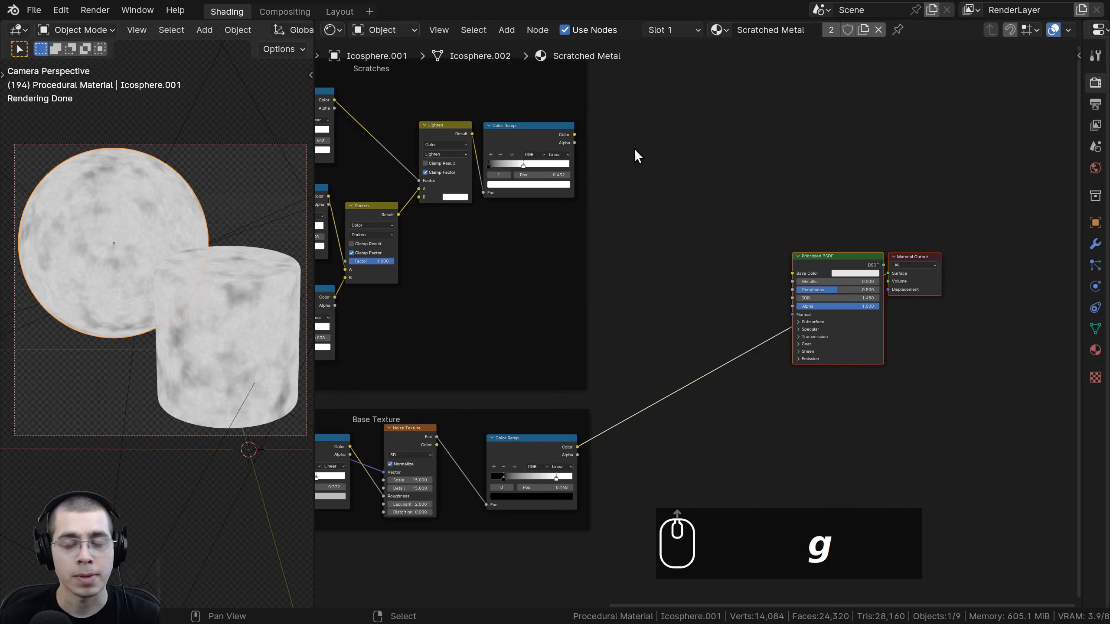
Add a Mix Color node between the Scratches frame and the Principled BSDF
{"action": "key", "text": "shift+a"}
{"action": "type", "text": "mix"}
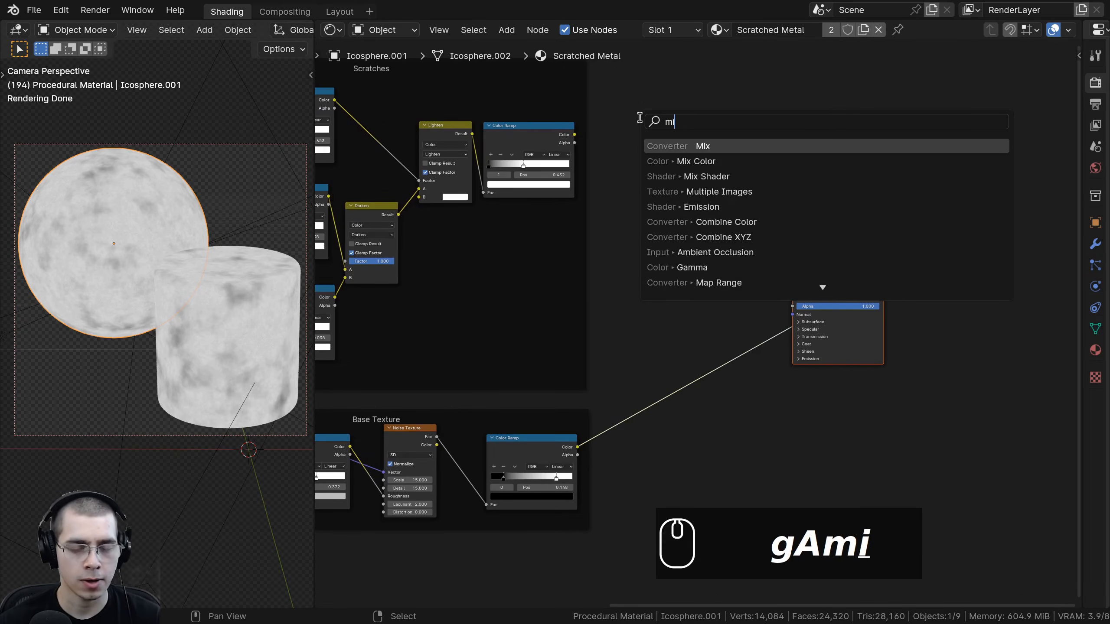
{"action": "left_click", "coordinate": [651, 161]}
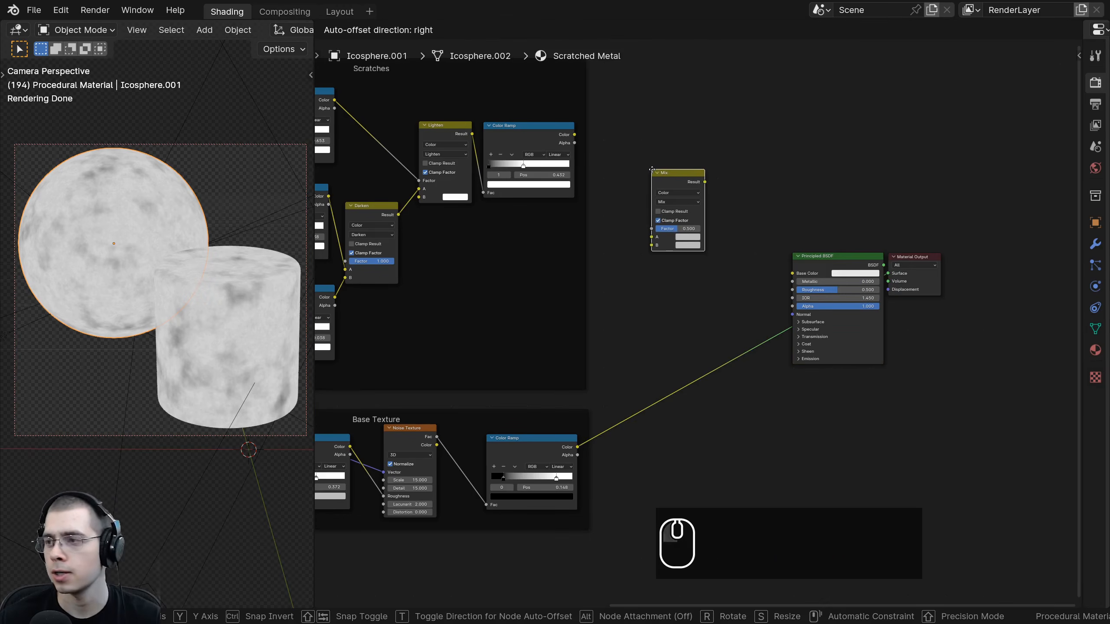
{"action": "left_click", "coordinate": [648, 167]}
Connect the Color output of the Base Texture frame's final Color Ramp to the Mix node's Factor input
{"action": "middle_click_drag", "start_coordinate": [635, 266], "coordinate": [730, 242]}
{"action": "scroll", "coordinate": [660, 268], "scroll_direction": "up", "scroll_amount": 1}
{"action": "left_click_drag", "start_coordinate": [652, 438], "coordinate": [743, 198]}
{"action": "middle_click_drag", "start_coordinate": [743, 198], "coordinate": [726, 194]}
{"action": "scroll", "coordinate": [727, 195], "scroll_direction": "up", "scroll_amount": 1}
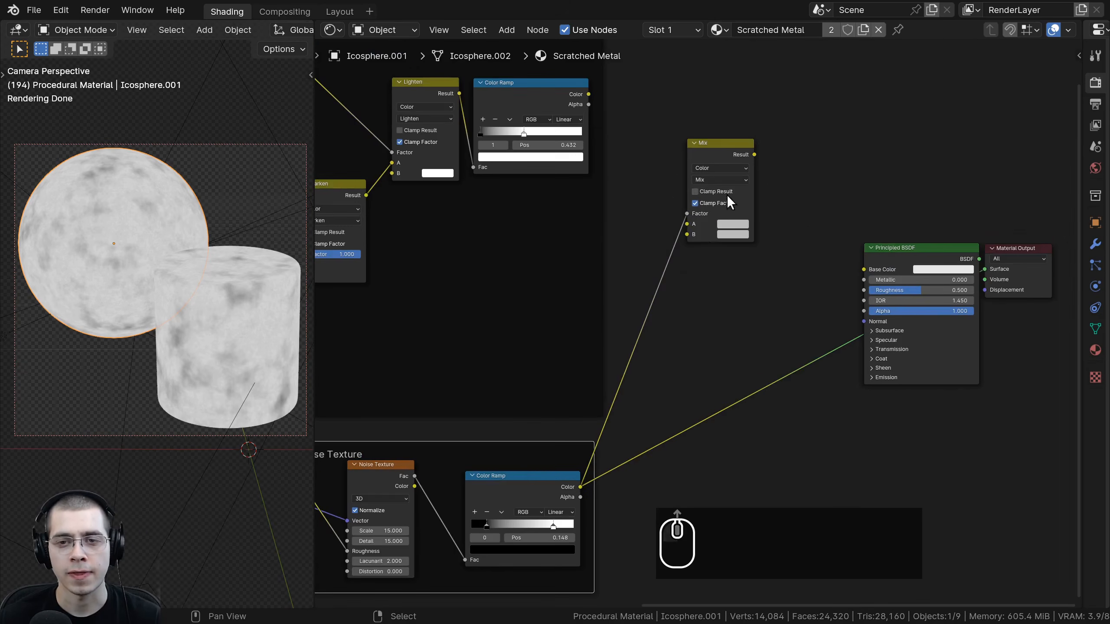
Darken the Mix node's color A to a medium grey, hex 737373
{"action": "scroll", "coordinate": [725, 230], "scroll_direction": "up", "scroll_amount": 4}
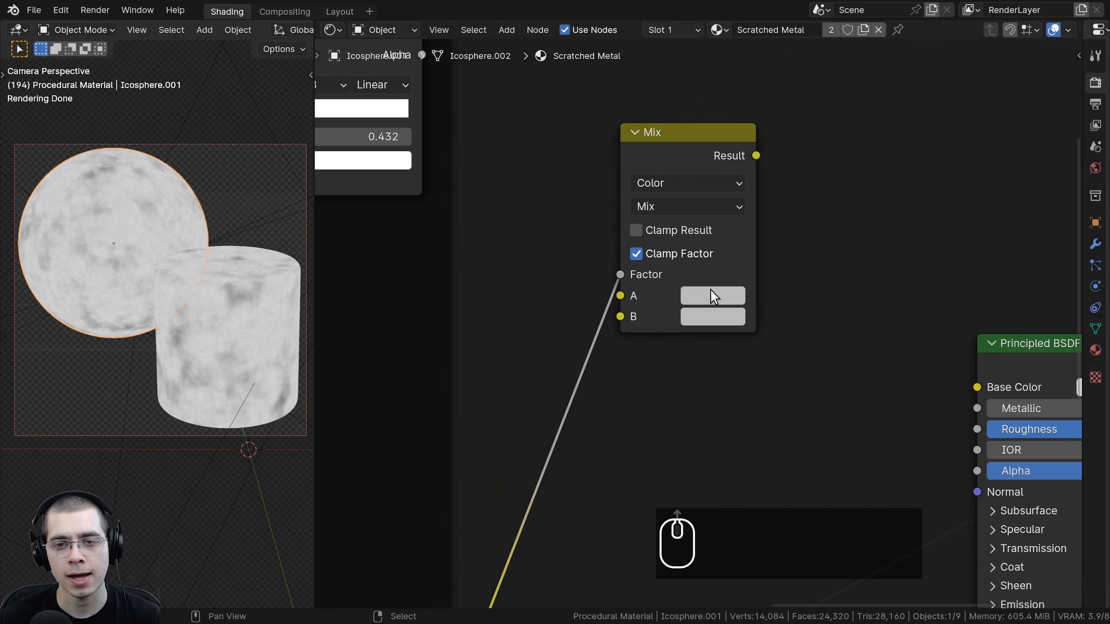
{"action": "left_click", "coordinate": [708, 306]}
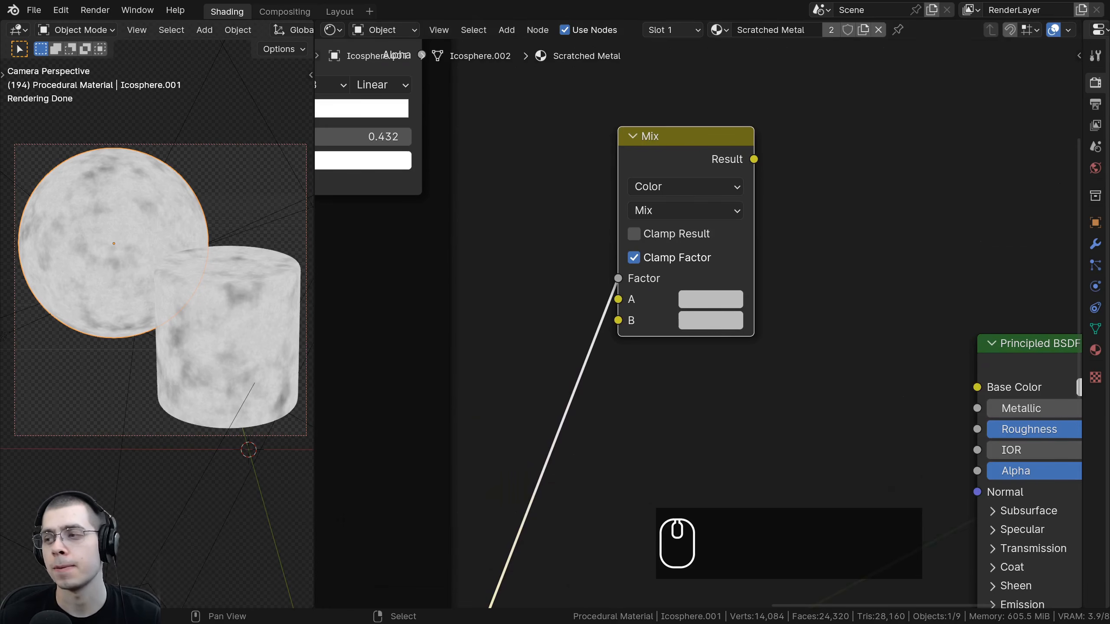
{"action": "middle_click_drag", "start_coordinate": [672, 296], "coordinate": [661, 303]}
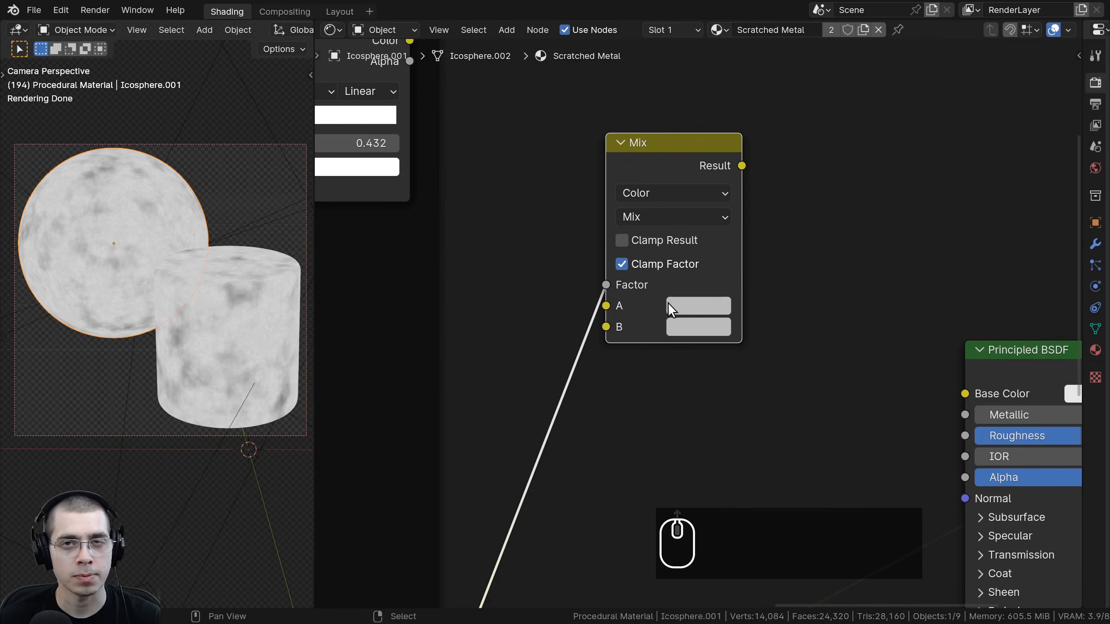
{"action": "scroll", "coordinate": [668, 303], "scroll_direction": "up", "scroll_amount": 3}
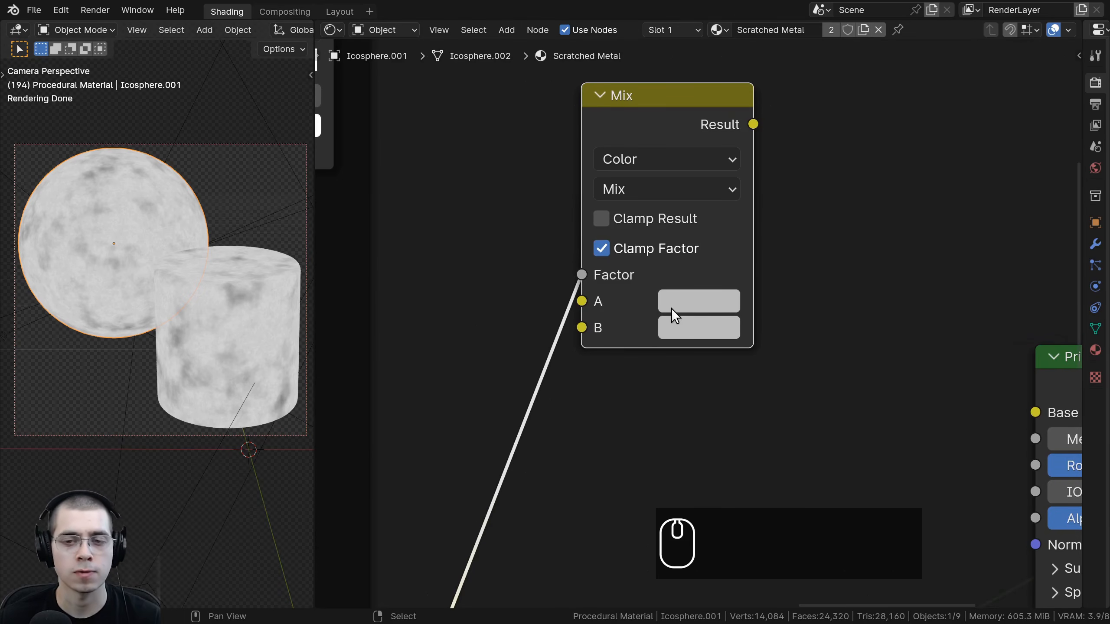
{"action": "scroll", "coordinate": [674, 306], "scroll_direction": "down", "scroll_amount": 1}
{"action": "left_click", "coordinate": [687, 304]}
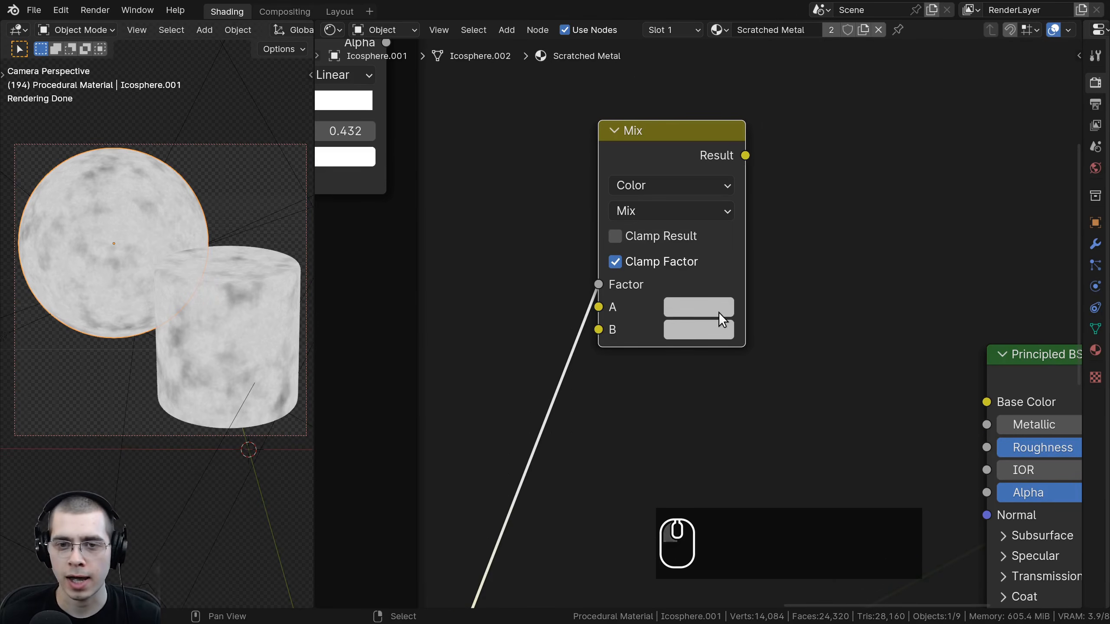
{"action": "left_click", "coordinate": [715, 312]}
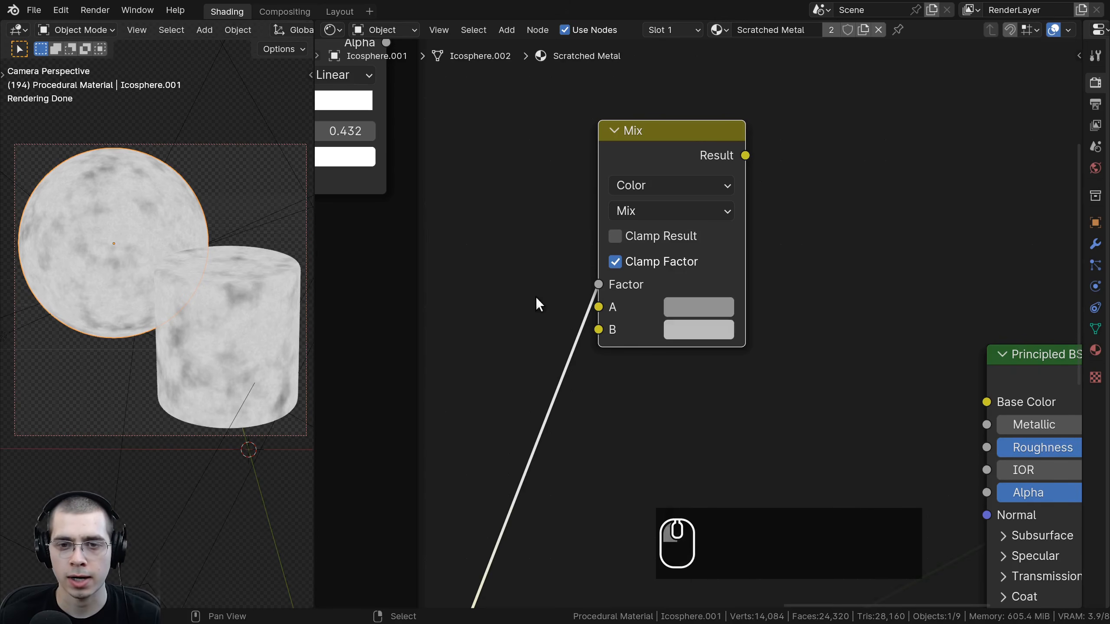
{"action": "scroll", "coordinate": [635, 189], "scroll_direction": "down", "scroll_amount": 1}
{"action": "left_click", "coordinate": [679, 223]}
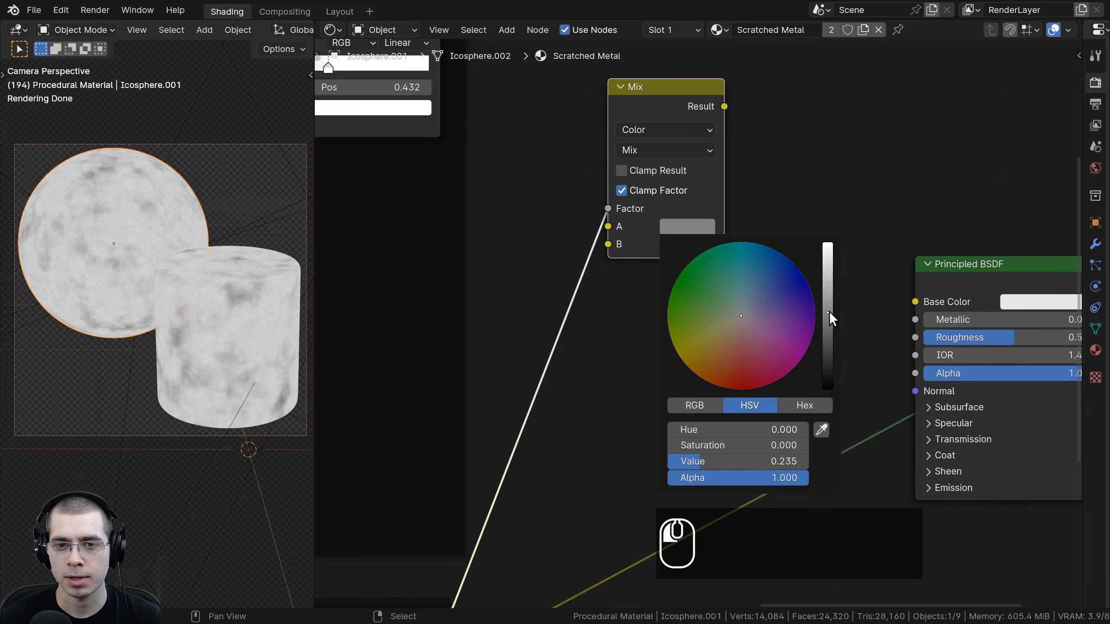
Set the Mix node's color B to a very dark grey with a value of 0.032
{"action": "left_click", "coordinate": [677, 245]}
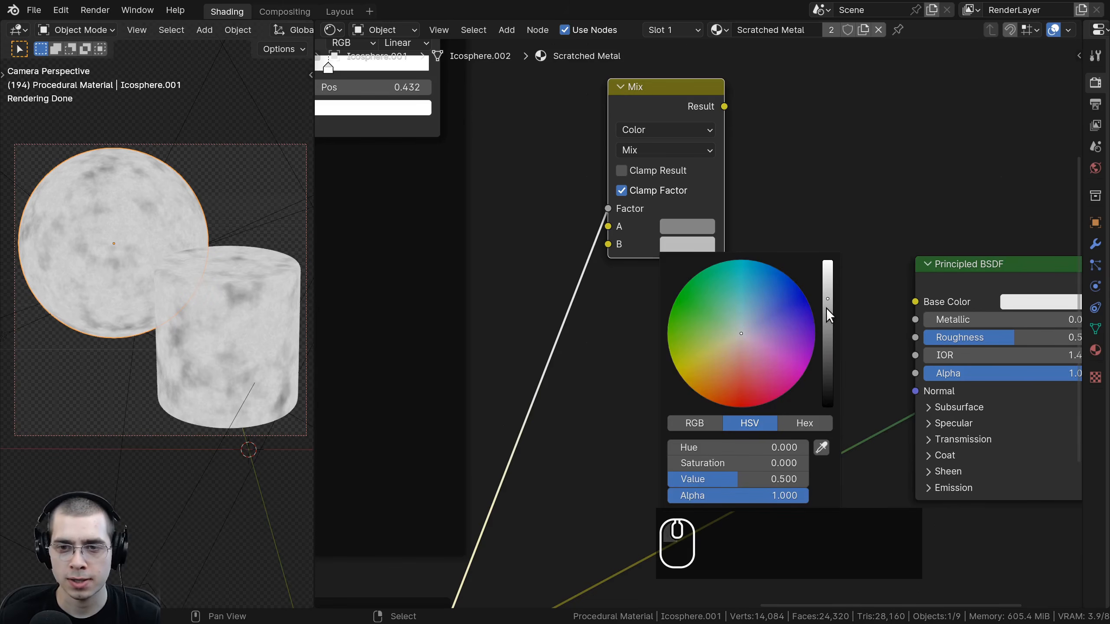
{"action": "left_click_drag", "start_coordinate": [827, 309], "coordinate": [827, 371]}
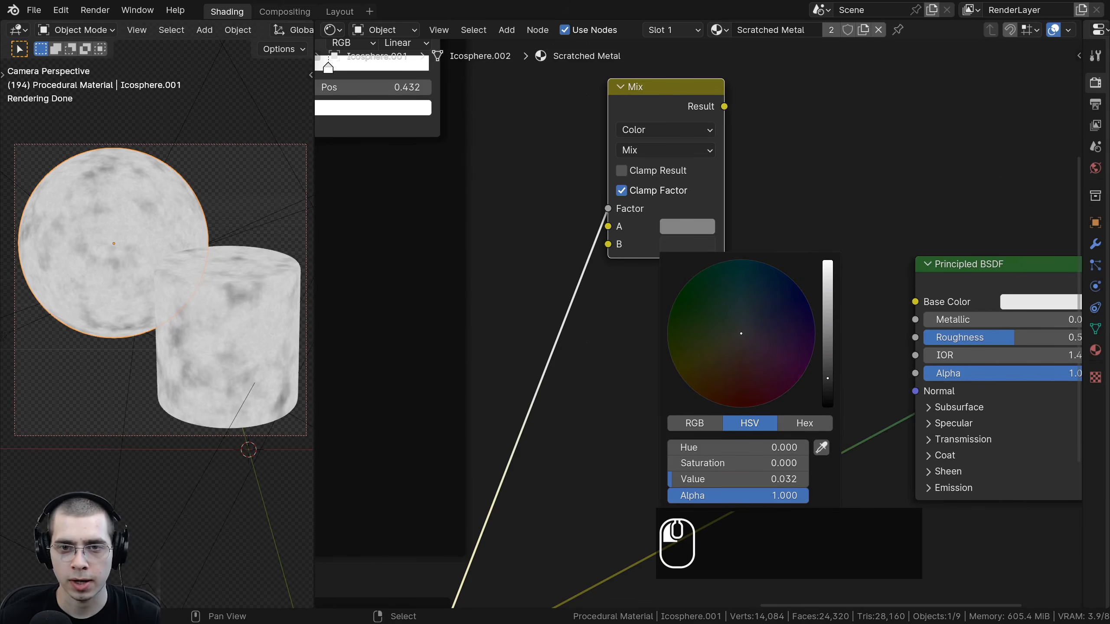
{"action": "middle_click_drag", "start_coordinate": [646, 238], "coordinate": [666, 305]}
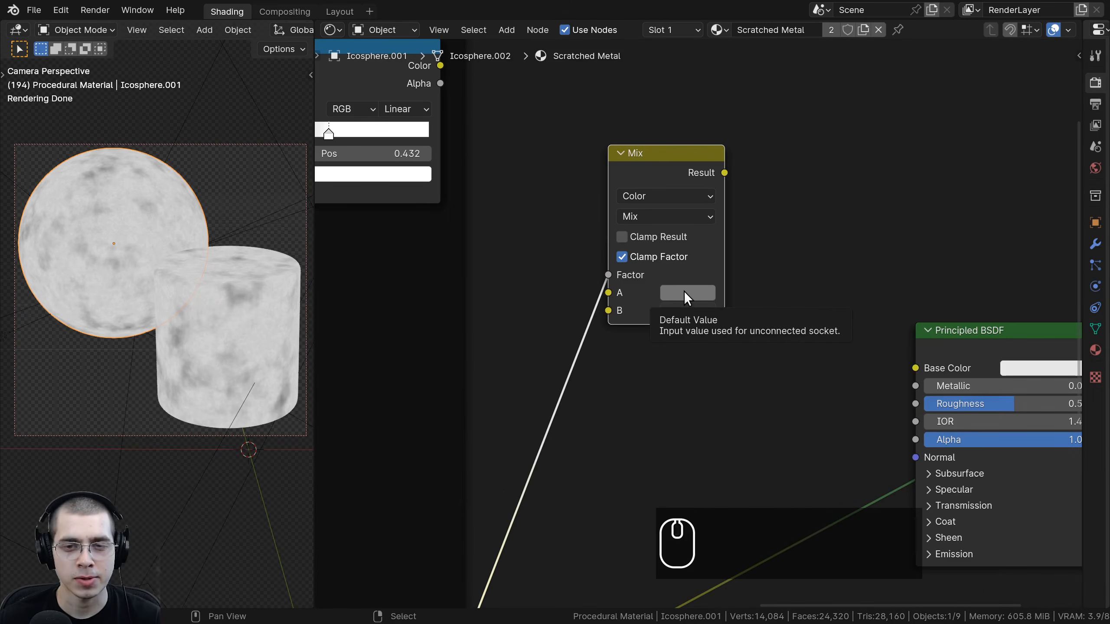
Display the hex codes of the Mix node's colors A and B
{"action": "left_click", "coordinate": [683, 292]}
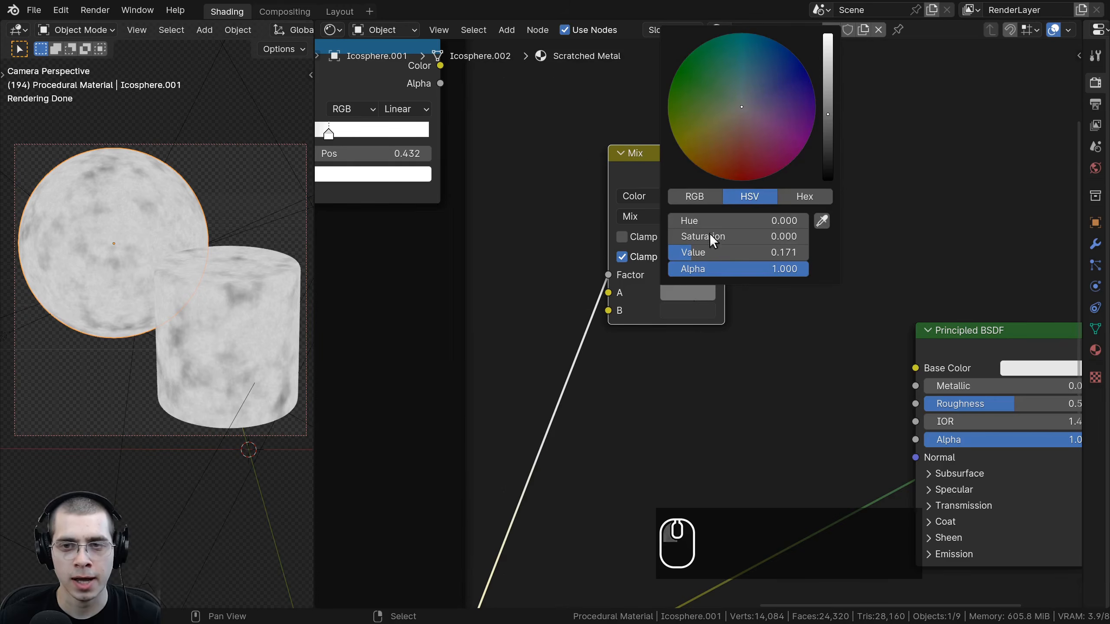
{"action": "left_click", "coordinate": [791, 199]}
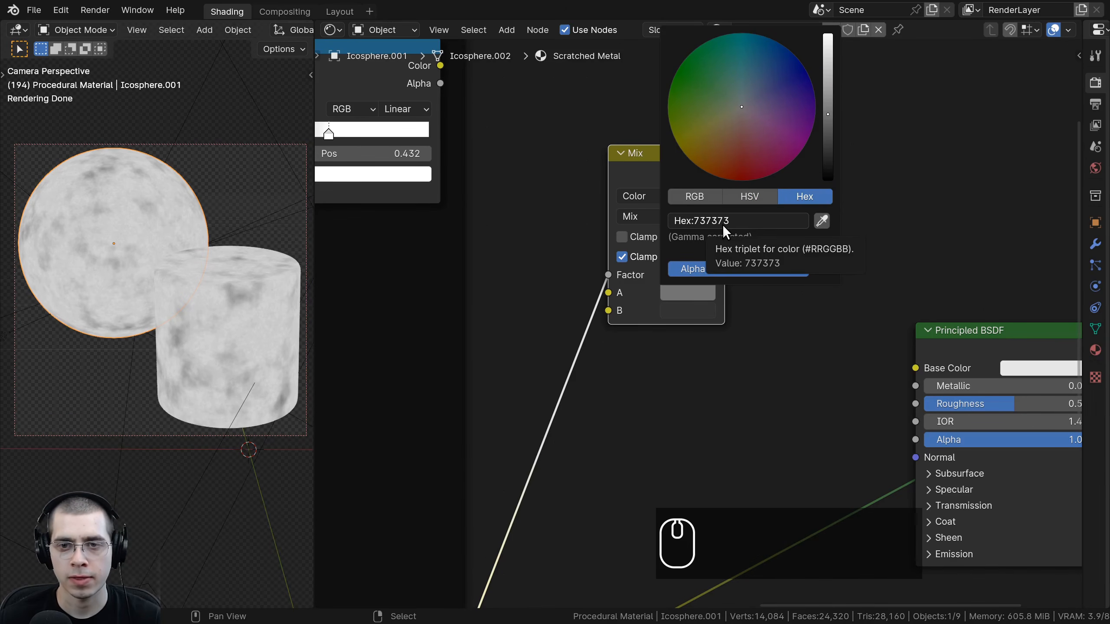
{"action": "left_click", "coordinate": [681, 308]}
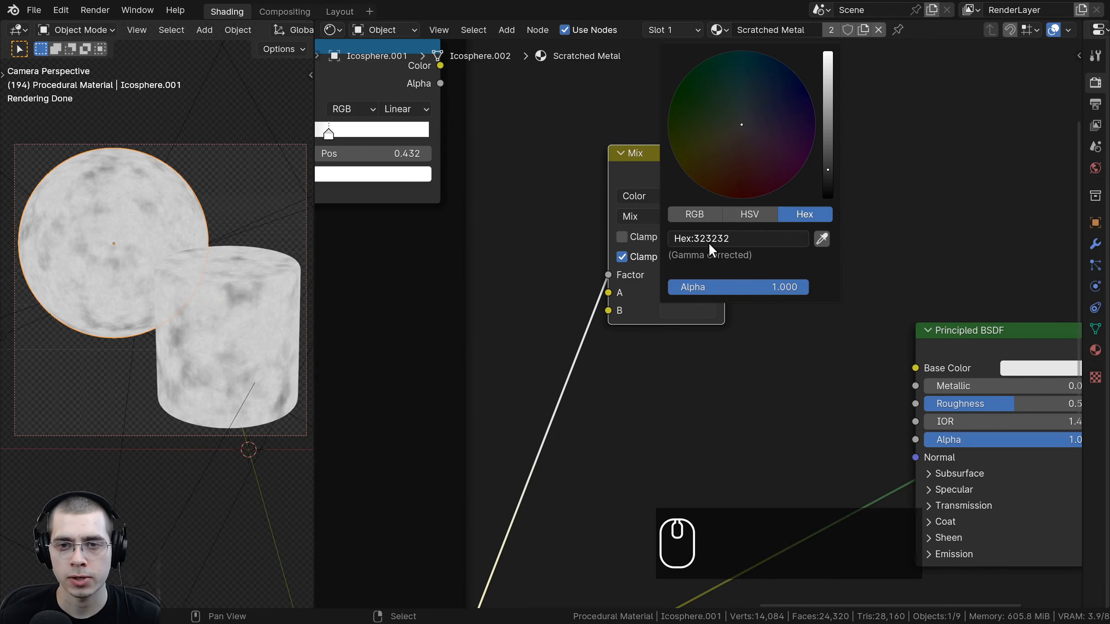
{"action": "scroll", "coordinate": [692, 219], "scroll_direction": "down", "scroll_amount": 2}
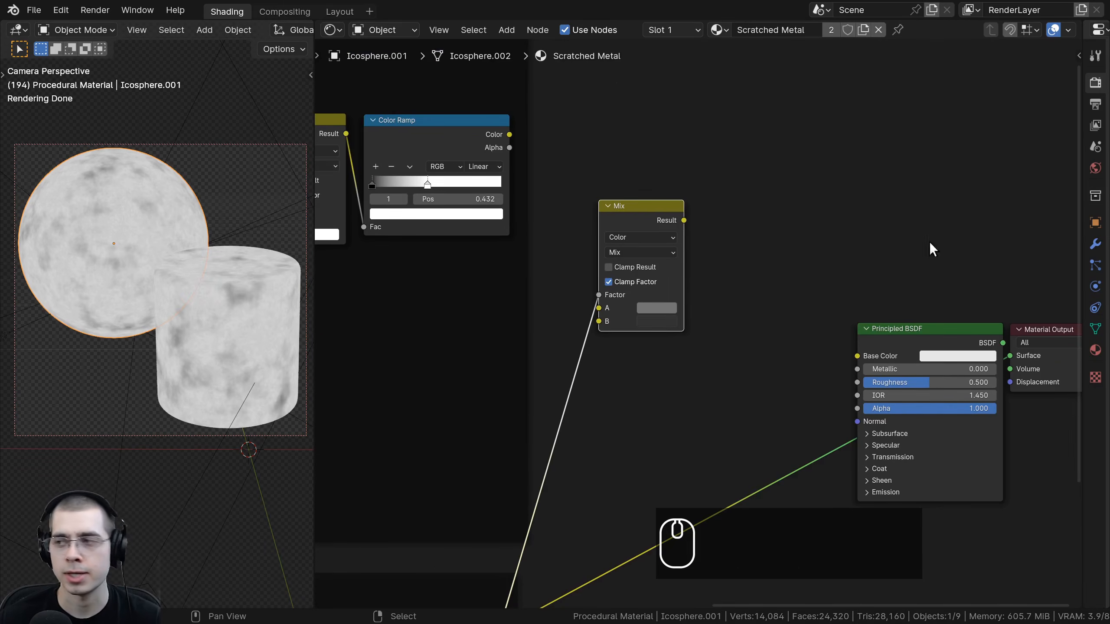
{"action": "middle_click_drag", "start_coordinate": [642, 215], "coordinate": [620, 240]}
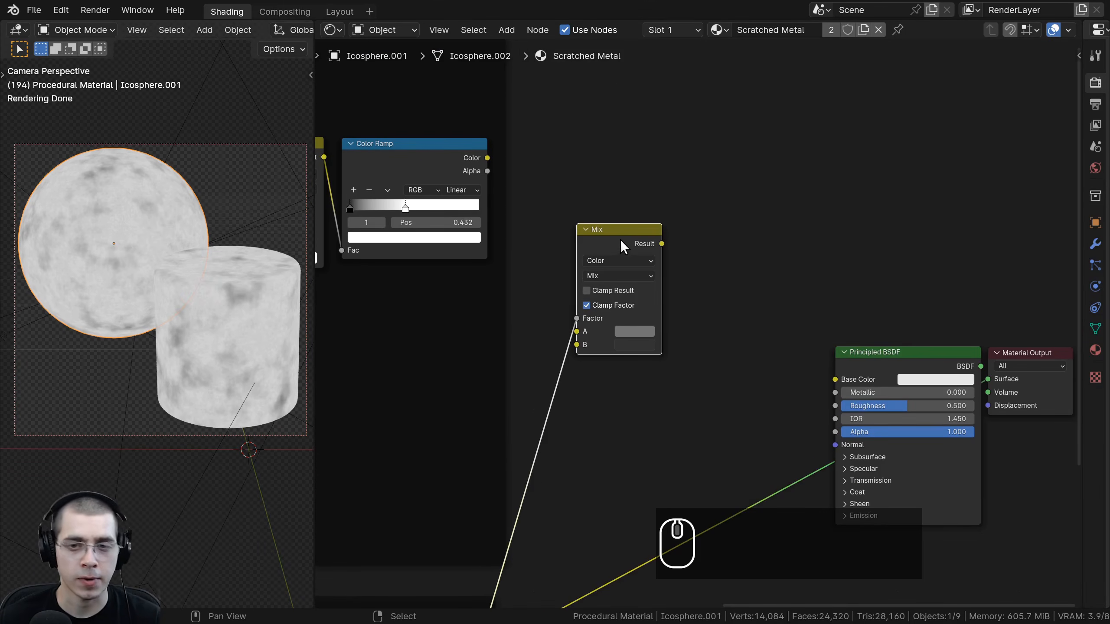
Duplicate the Mix node, place the copy after the original, and connect the original's Result to the copy's B input
{"action": "key", "text": "shift+d"}
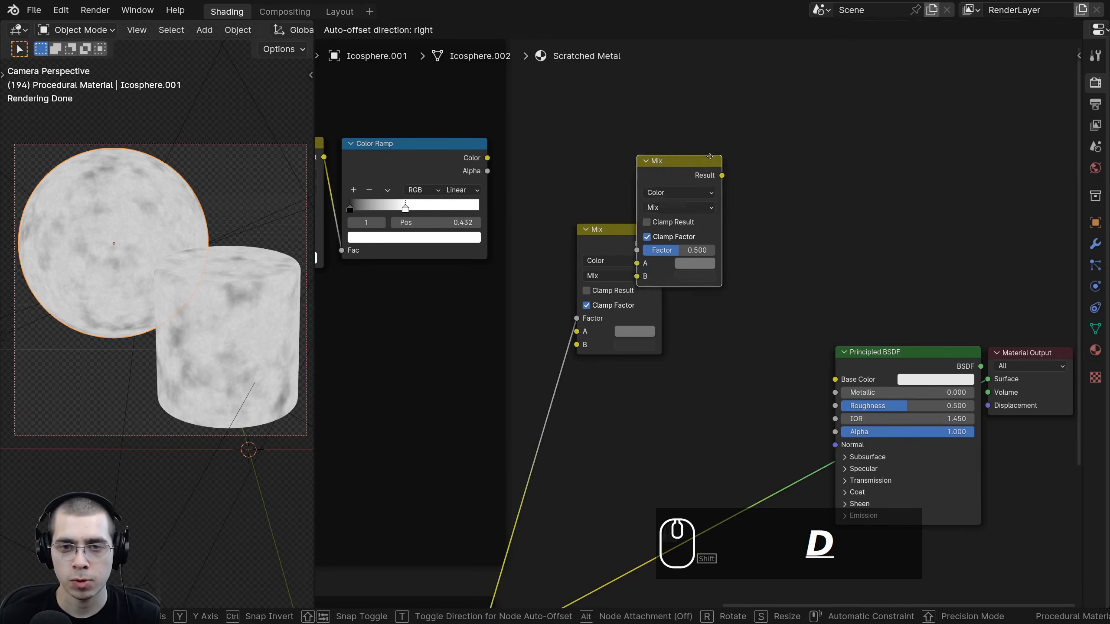
{"action": "scroll", "coordinate": [717, 230], "scroll_direction": "up", "scroll_amount": 1}
{"action": "middle_click_drag", "start_coordinate": [717, 230], "coordinate": [720, 228]}
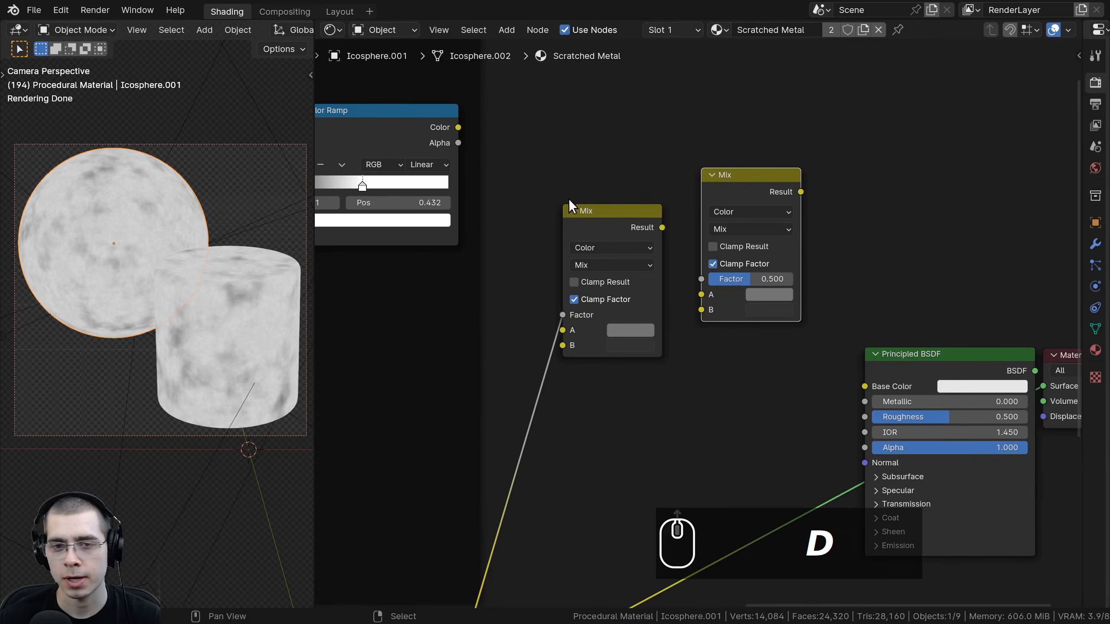
{"action": "left_click_drag", "start_coordinate": [571, 207], "coordinate": [556, 208]}
{"action": "left_click_drag", "start_coordinate": [647, 229], "coordinate": [704, 309]}
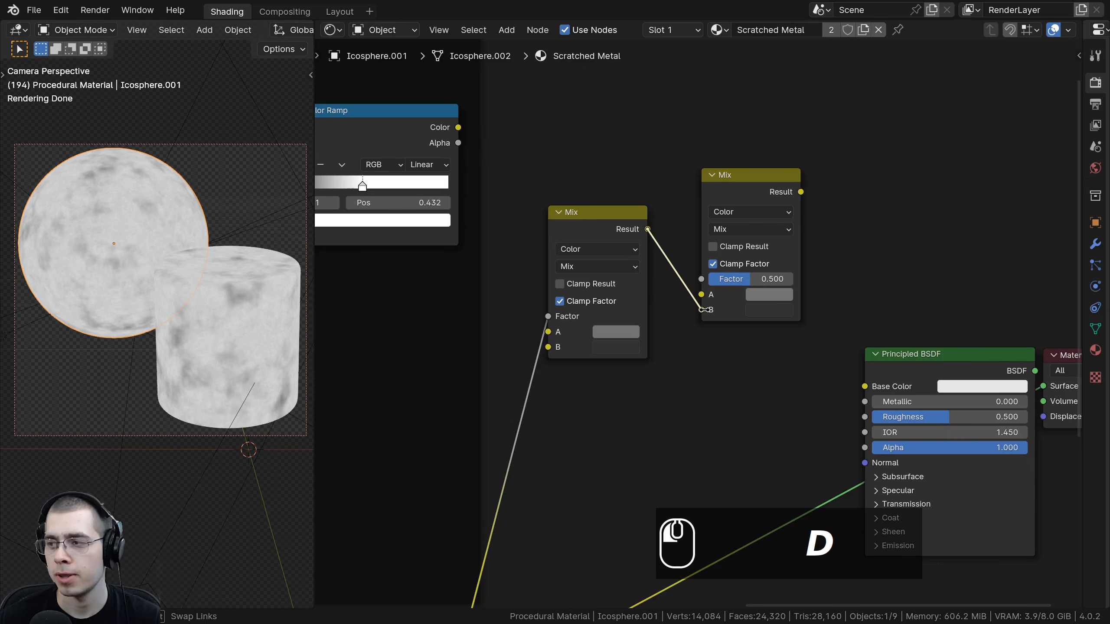
{"action": "scroll", "coordinate": [637, 372], "scroll_direction": "up", "scroll_amount": 1}
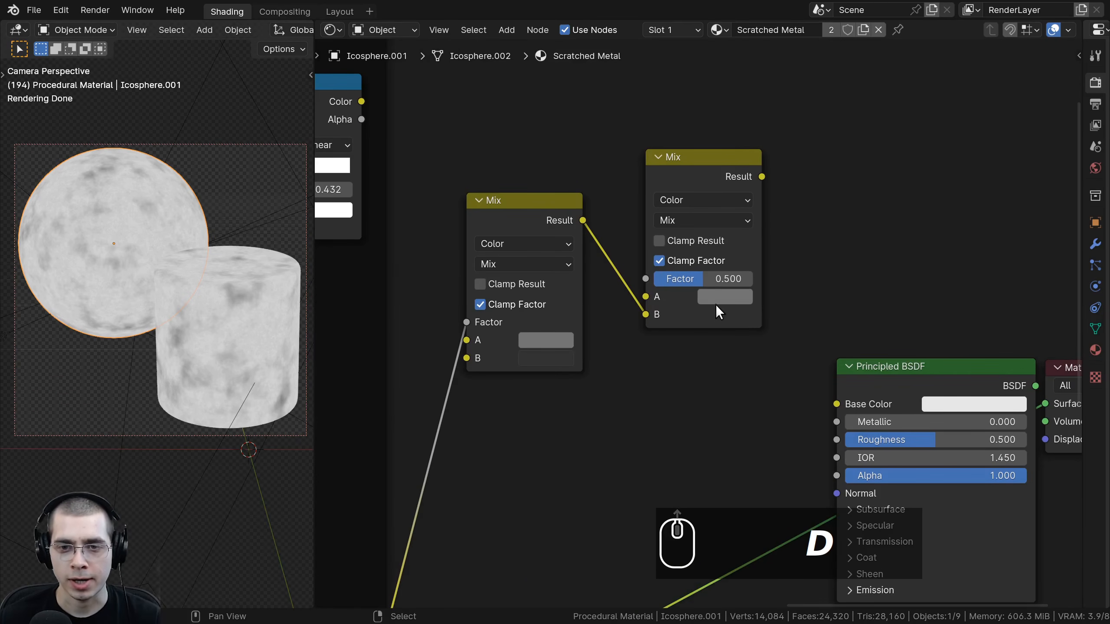
Check the second Mix node's color A and preview its Result on the objects, nudging the node for spacing
{"action": "left_click", "coordinate": [727, 297]}
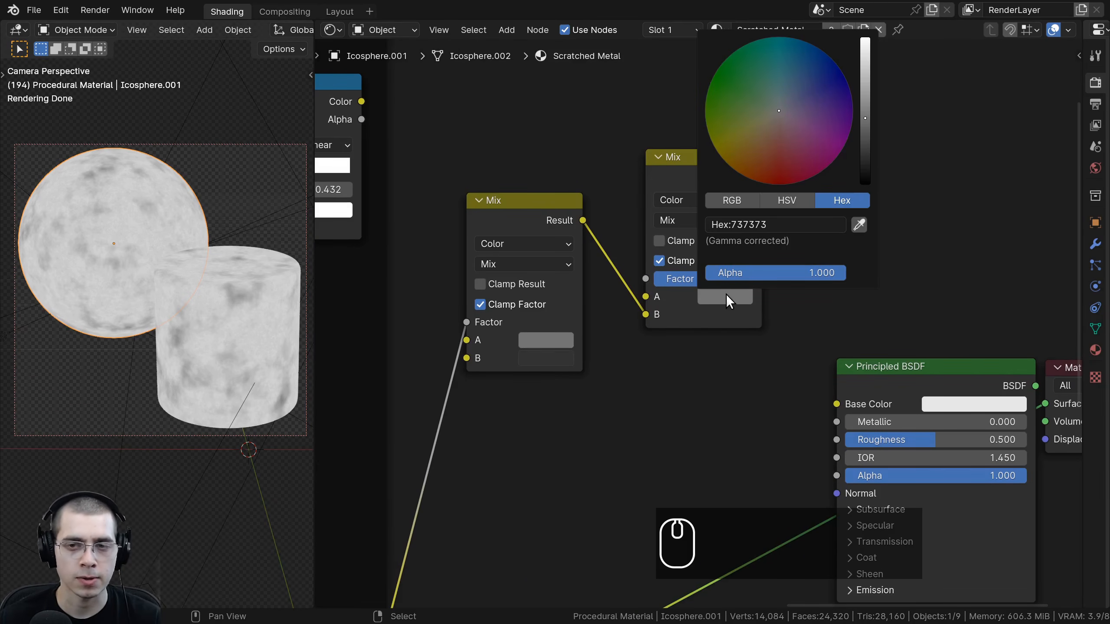
{"action": "scroll", "coordinate": [705, 226], "scroll_direction": "up", "scroll_amount": 1}
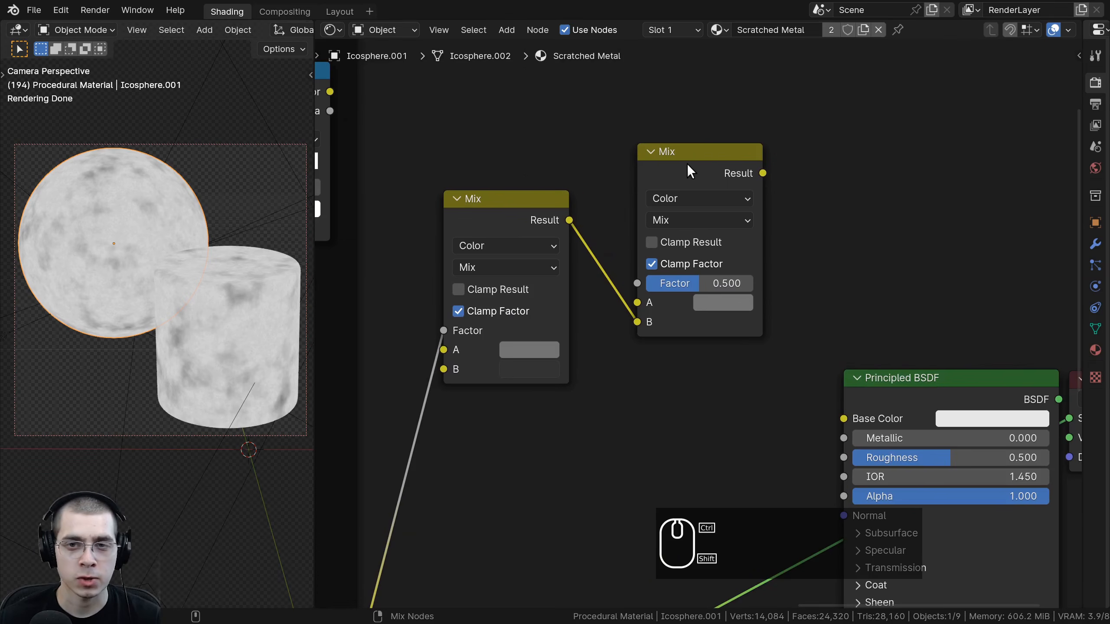
{"action": "left_click", "coordinate": [683, 159], "text": "ctrl+shift"}
{"action": "middle_click_drag", "start_coordinate": [418, 129], "coordinate": [437, 151]}
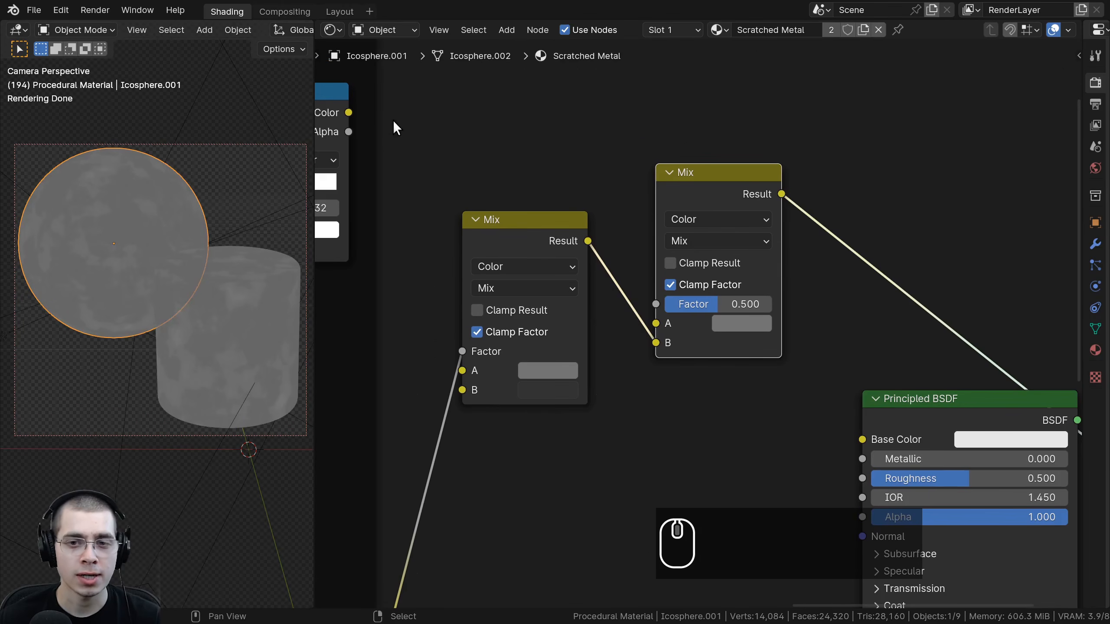
{"action": "middle_click_drag", "start_coordinate": [698, 206], "coordinate": [682, 214]}
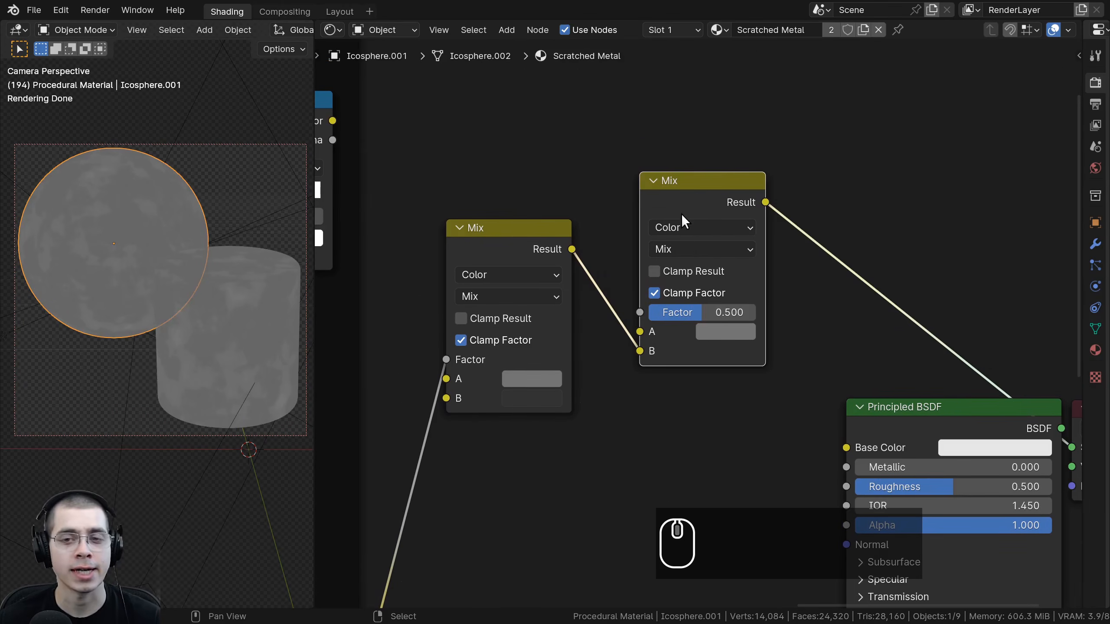
{"action": "mouse_move", "coordinate": [682, 214]}
{"action": "left_mouse_down"}
{"action": "mouse_move", "coordinate": [698, 210]}
{"action": "mouse_move", "coordinate": [679, 210]}
{"action": "left_mouse_up"}
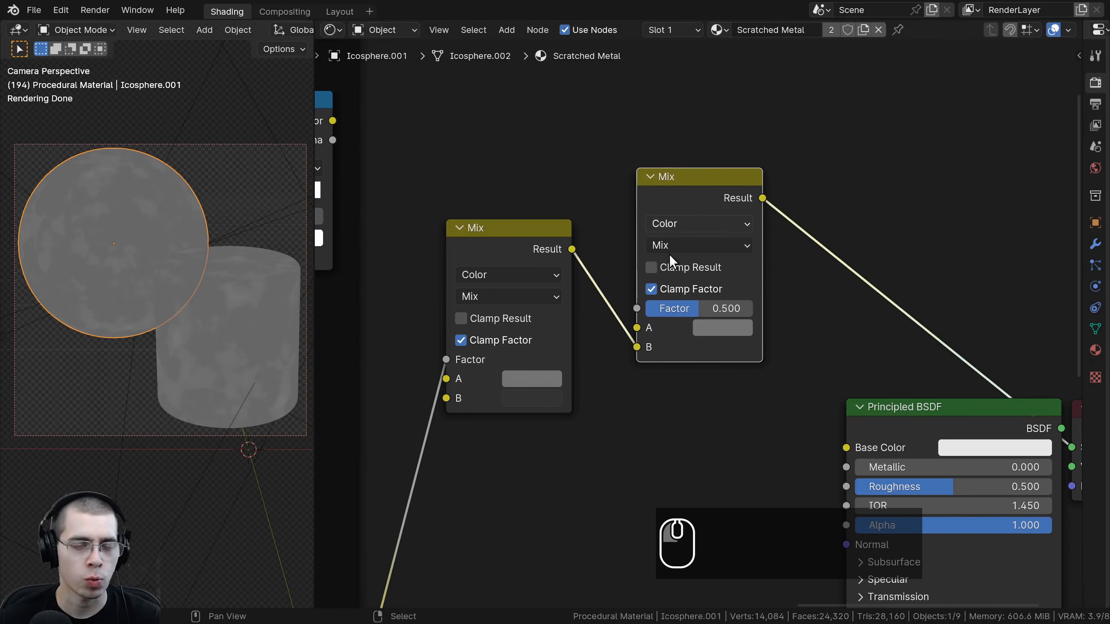
{"action": "left_click", "coordinate": [723, 327]}
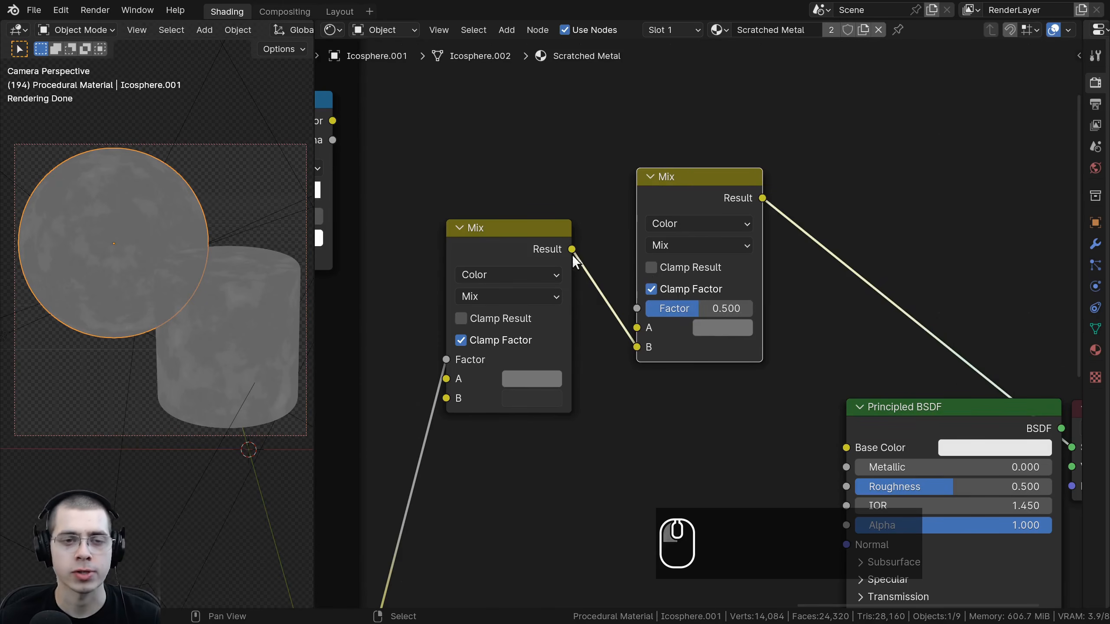
Connect the Color output of the upper frame's final Color Ramp to the second Mix node's Factor input
{"action": "scroll", "coordinate": [605, 270], "scroll_direction": "down", "scroll_amount": 2}
{"action": "middle_click_drag", "start_coordinate": [531, 266], "coordinate": [673, 264]}
{"action": "scroll", "coordinate": [672, 263], "scroll_direction": "down", "scroll_amount": 3}
{"action": "left_click", "coordinate": [593, 213]}
{"action": "middle_click_drag", "start_coordinate": [610, 214], "coordinate": [577, 222]}
{"action": "scroll", "coordinate": [373, 232], "scroll_direction": "up", "scroll_amount": 3}
{"action": "left_click_drag", "start_coordinate": [534, 206], "coordinate": [740, 333]}
Darken the second Mix node's color A to a darker grey and open the color again
{"action": "middle_click_drag", "start_coordinate": [697, 399], "coordinate": [686, 396]}
{"action": "scroll", "coordinate": [686, 397], "scroll_direction": "up", "scroll_amount": 1}
{"action": "left_click", "coordinate": [723, 366]}
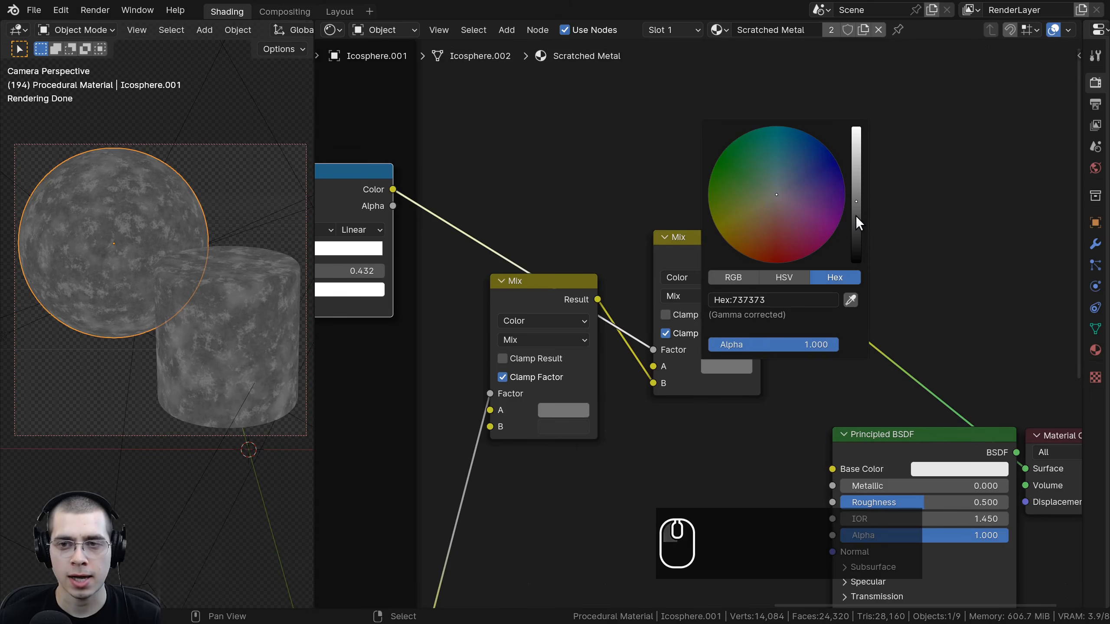
{"action": "left_click_drag", "start_coordinate": [855, 215], "coordinate": [854, 241]}
{"action": "middle_click_drag", "start_coordinate": [437, 392], "coordinate": [449, 380]}
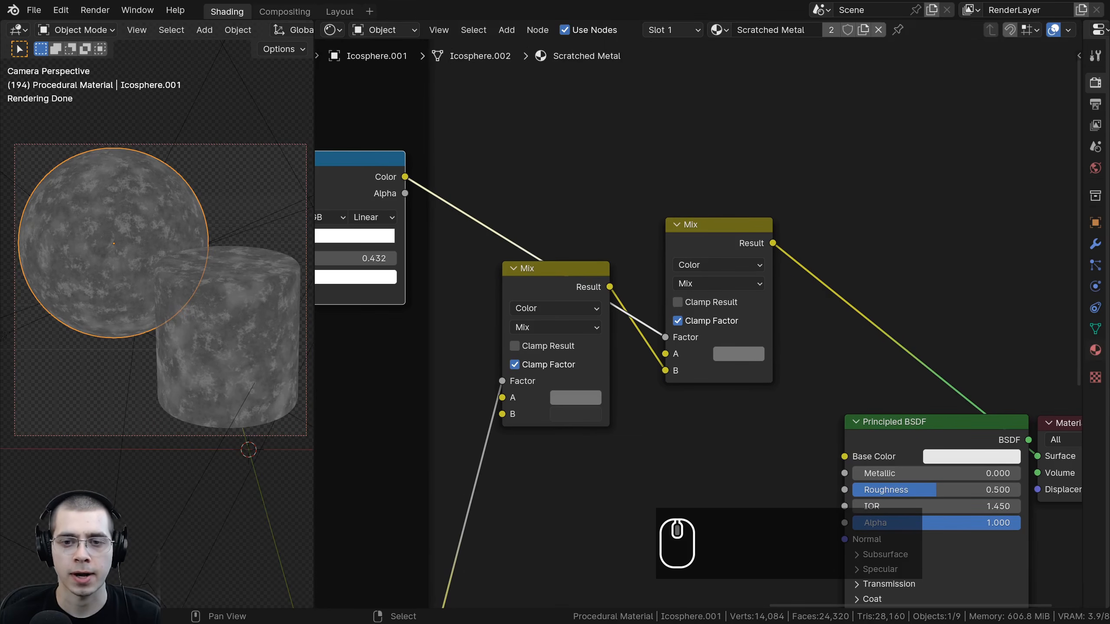
{"action": "scroll", "coordinate": [749, 371], "scroll_direction": "up", "scroll_amount": 2}
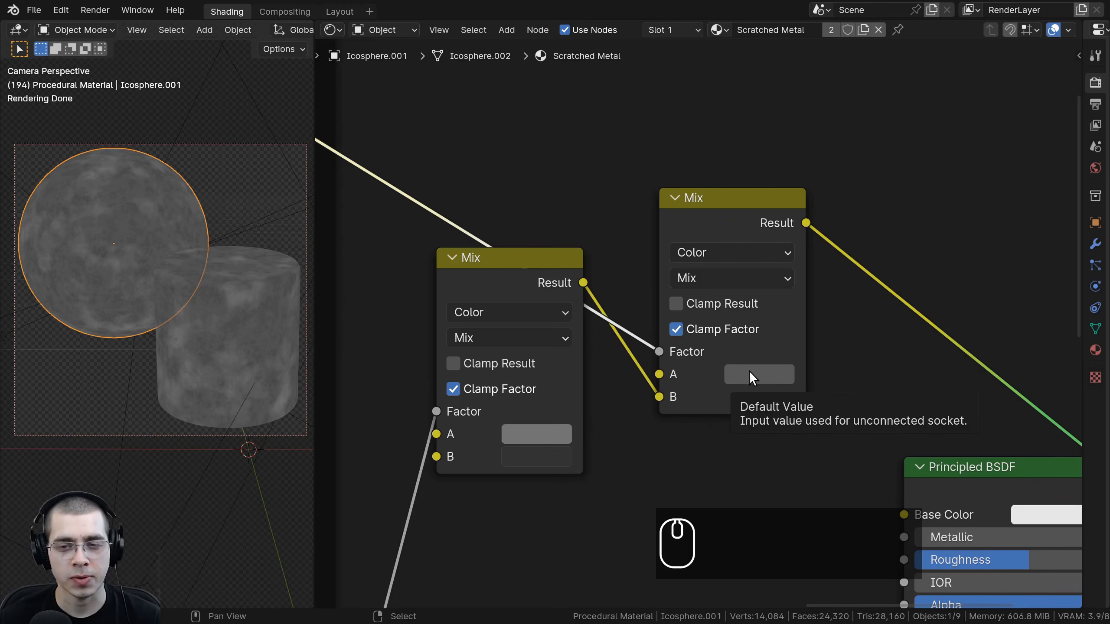
{"action": "left_click", "coordinate": [749, 371]}
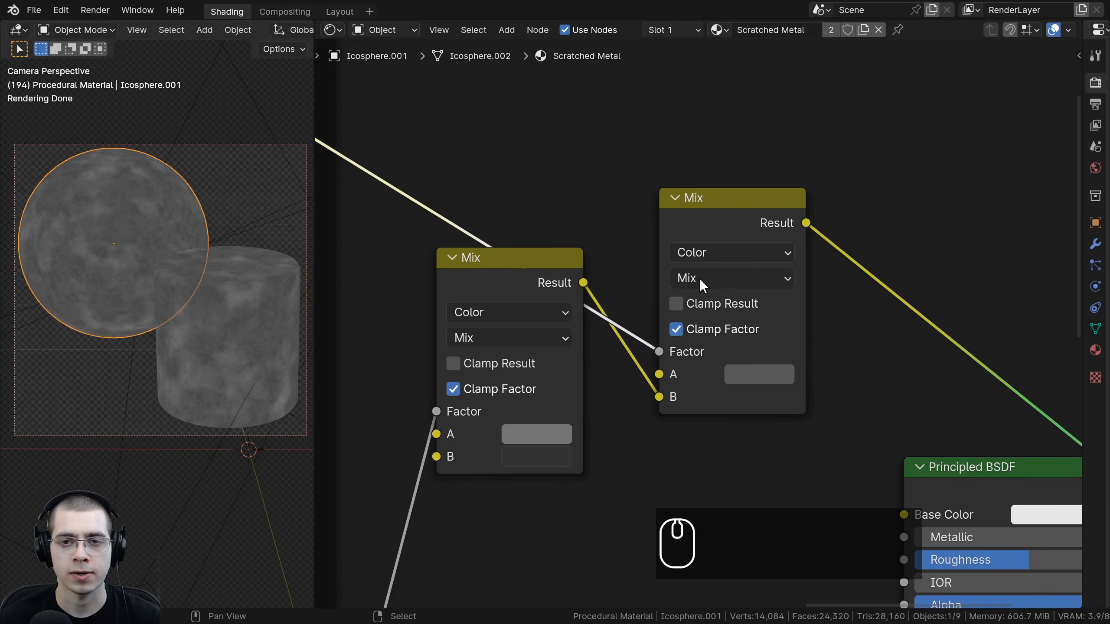
Move the two Mix nodes closer together, join them in a frame and label the frame "Base Color"
{"action": "left_click_drag", "start_coordinate": [695, 207], "coordinate": [665, 204]}
{"action": "scroll", "coordinate": [612, 258], "scroll_direction": "down", "scroll_amount": 5}
{"action": "left_click_drag", "start_coordinate": [541, 282], "coordinate": [755, 287]}
{"action": "key", "text": "ctrl+j"}
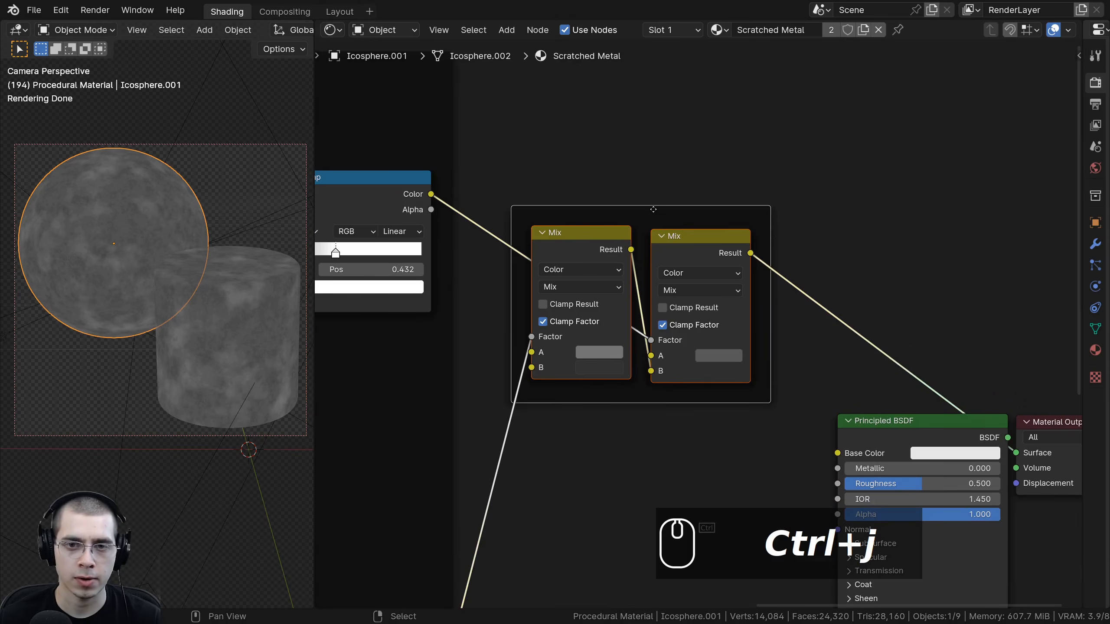
{"action": "key", "text": "a"}
{"action": "key", "text": "F2"}
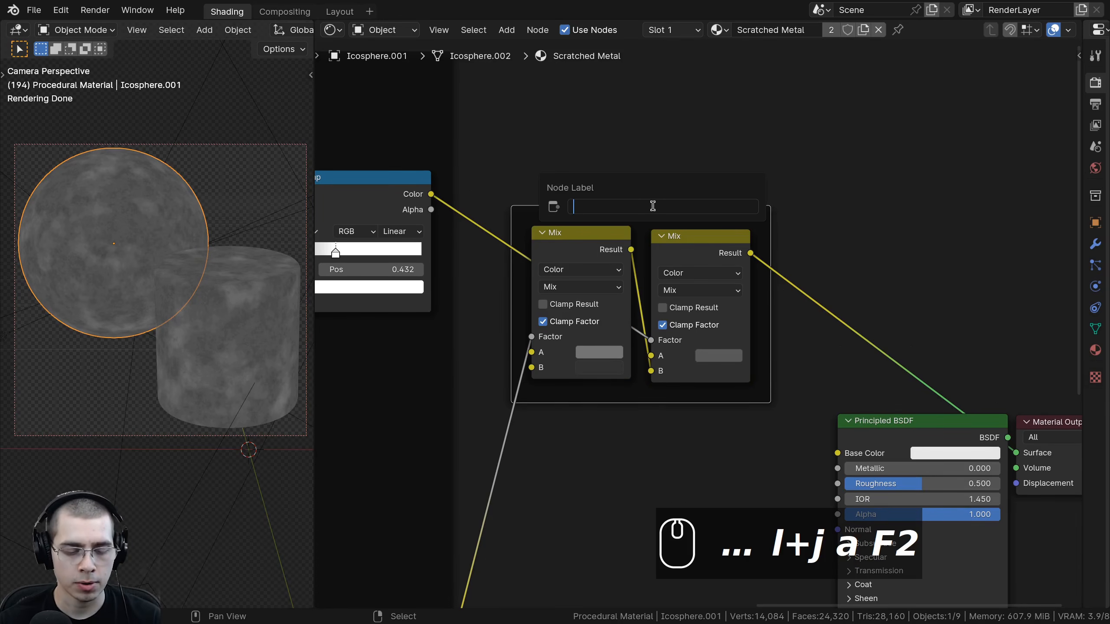
{"action": "type", "text": "Base Colo"}
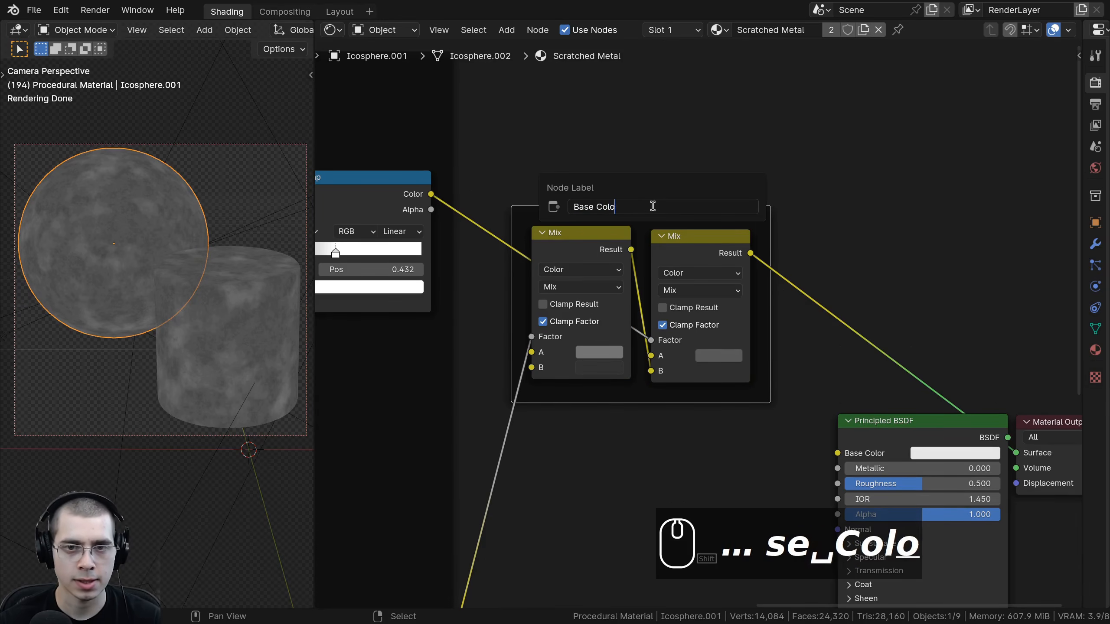
{"action": "type", "text": "r"}
{"action": "key", "text": "Return"}
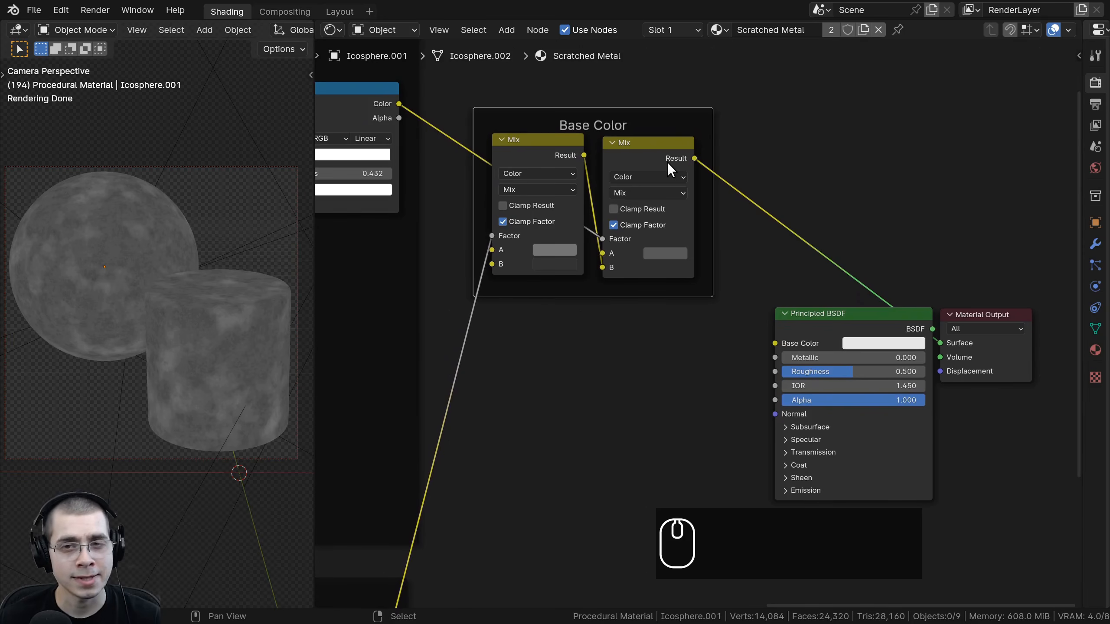
Connect the second Mix node's Result to the Principled BSDF's Base Color and reposition the shader and Material Output nodes
{"action": "left_click", "coordinate": [667, 162]}
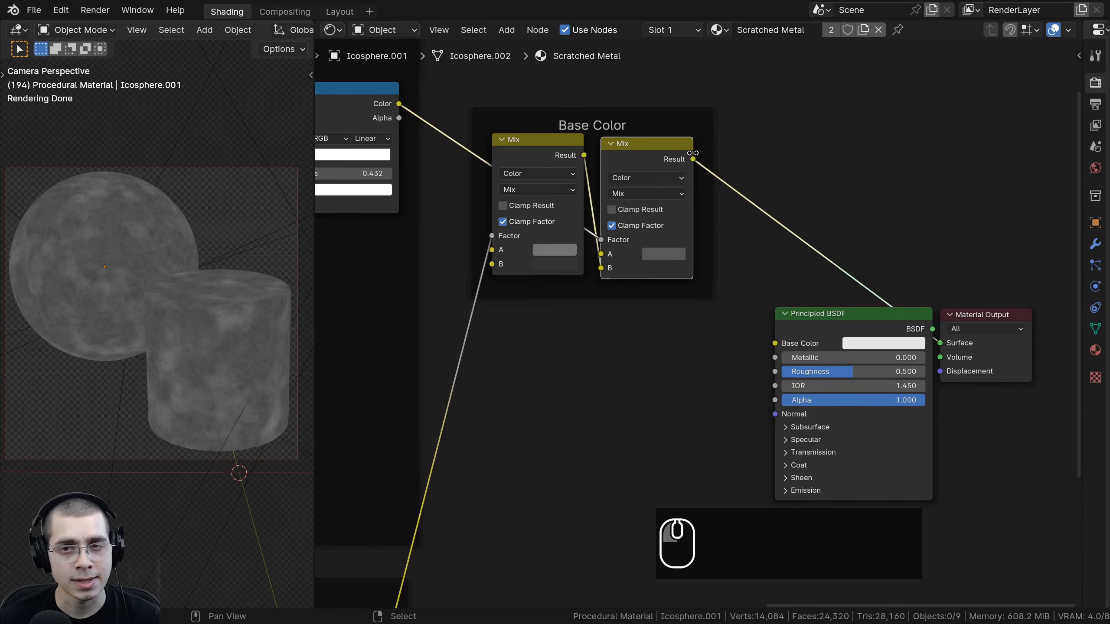
{"action": "left_click_drag", "start_coordinate": [693, 159], "coordinate": [782, 359]}
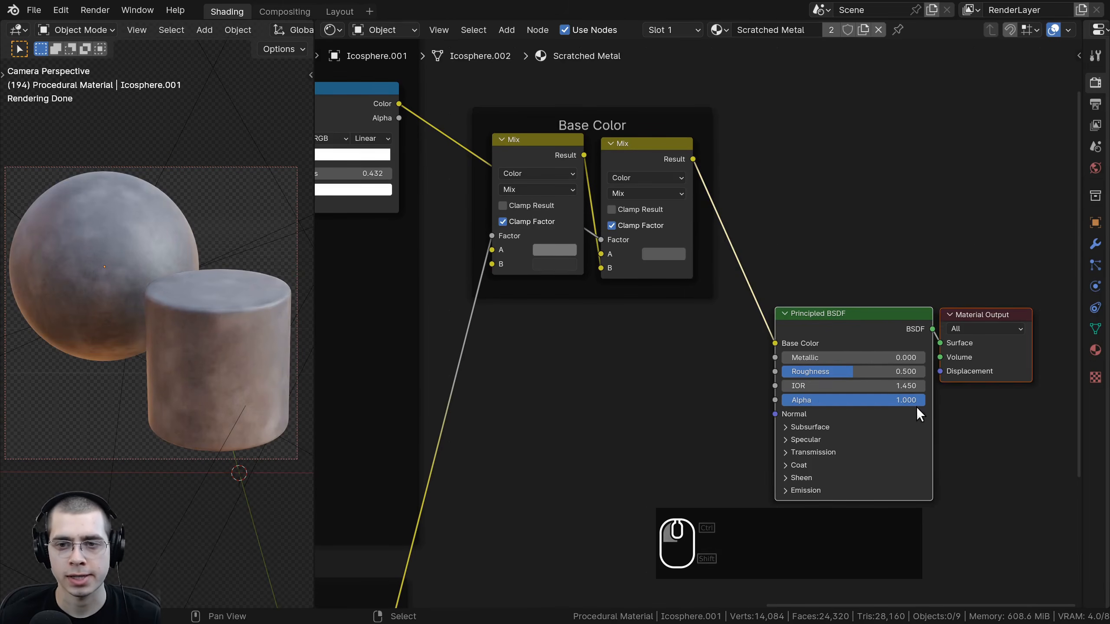
{"action": "key", "text": "g"}
{"action": "left_click", "coordinate": [900, 262]}
{"action": "middle_click_drag", "start_coordinate": [900, 262], "coordinate": [745, 327]}
{"action": "key", "text": "g"}
{"action": "left_click", "coordinate": [747, 294]}
{"action": "scroll", "coordinate": [206, 262], "scroll_direction": "up", "scroll_amount": 1}
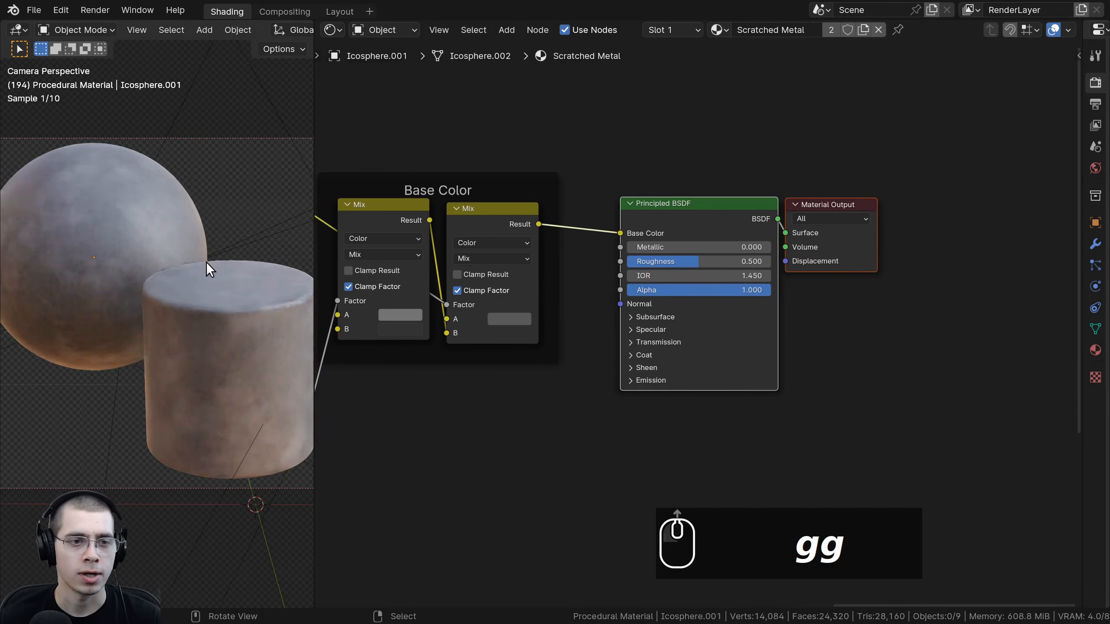
Raise the Principled BSDF's Metallic value to 1.000
{"action": "scroll", "coordinate": [594, 334], "scroll_direction": "up", "scroll_amount": 1}
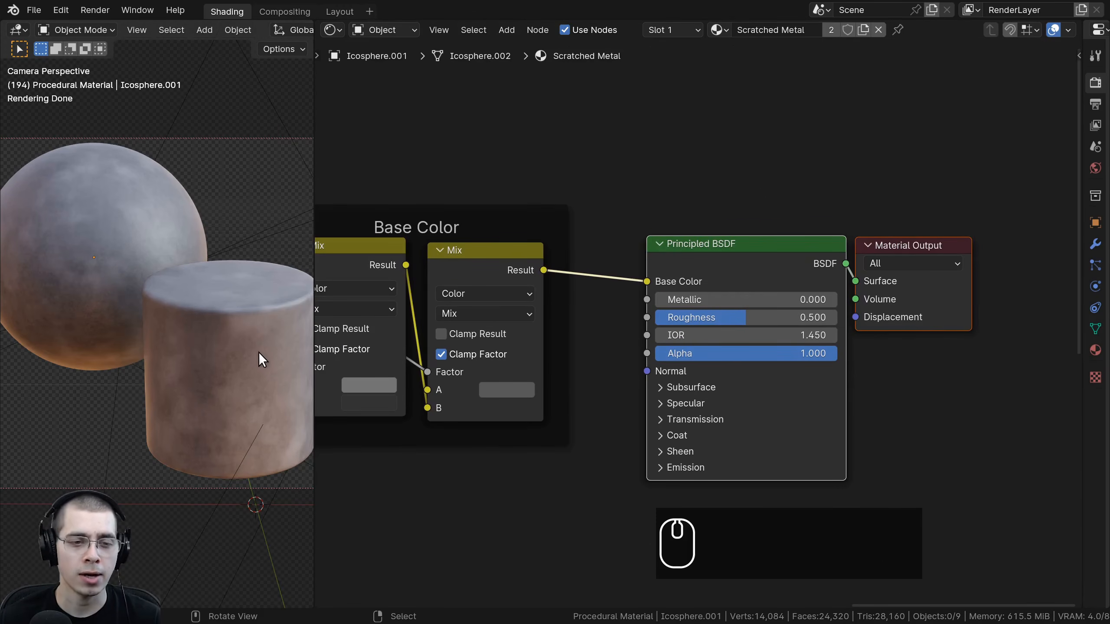
{"action": "scroll", "coordinate": [662, 326], "scroll_direction": "up", "scroll_amount": 2}
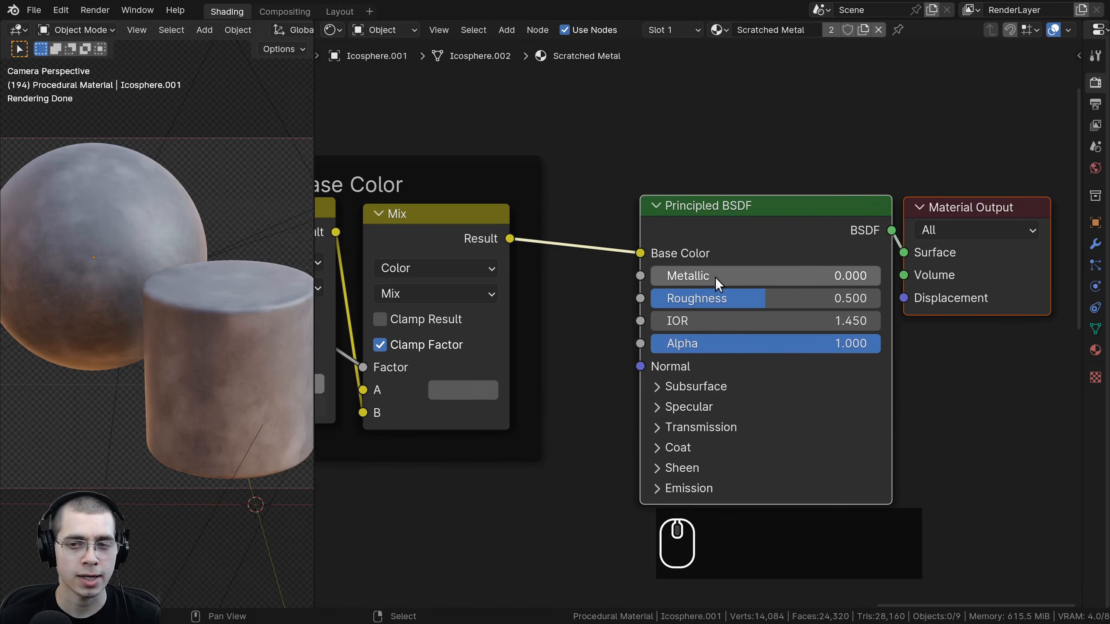
{"action": "left_click", "coordinate": [690, 277]}
{"action": "left_click_drag", "start_coordinate": [691, 277], "coordinate": [878, 278]}
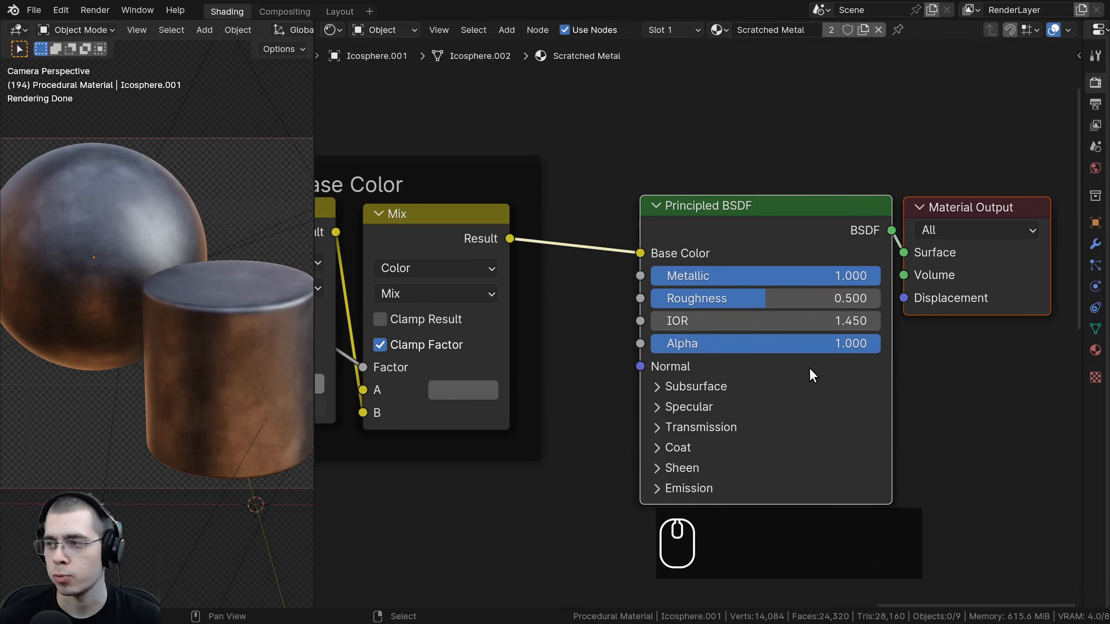
Lower the Principled BSDF's Roughness to 0.367 and move the shader and output nodes farther from the Base Color frame
{"action": "scroll", "coordinate": [805, 365], "scroll_direction": "up", "scroll_amount": 2}
{"action": "left_click_drag", "start_coordinate": [700, 290], "coordinate": [657, 290]}
{"action": "scroll", "coordinate": [818, 252], "scroll_direction": "down", "scroll_amount": 2}
{"action": "key", "text": "g"}
{"action": "left_click", "coordinate": [819, 252]}
{"action": "key", "text": "a"}
{"action": "scroll", "coordinate": [900, 179], "scroll_direction": "down", "scroll_amount": 6}
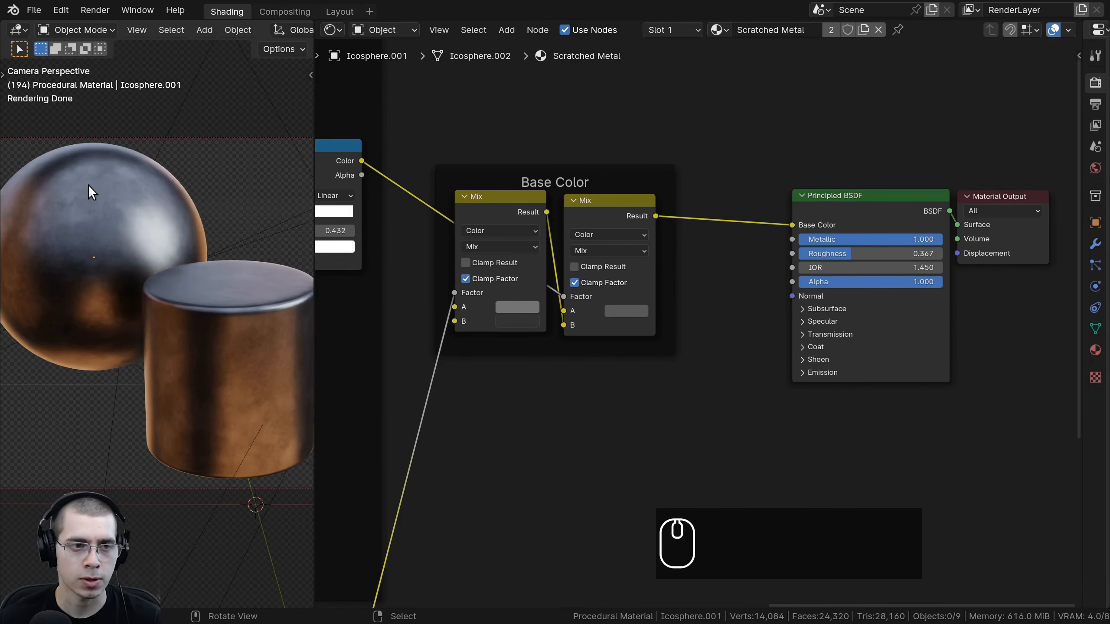
Connect the second Mix node's Result to the Principled BSDF's Roughness input as well
{"action": "middle_click_drag", "start_coordinate": [121, 230], "coordinate": [139, 252], "text": "shift"}
{"action": "middle_click_drag", "start_coordinate": [620, 283], "coordinate": [617, 278]}
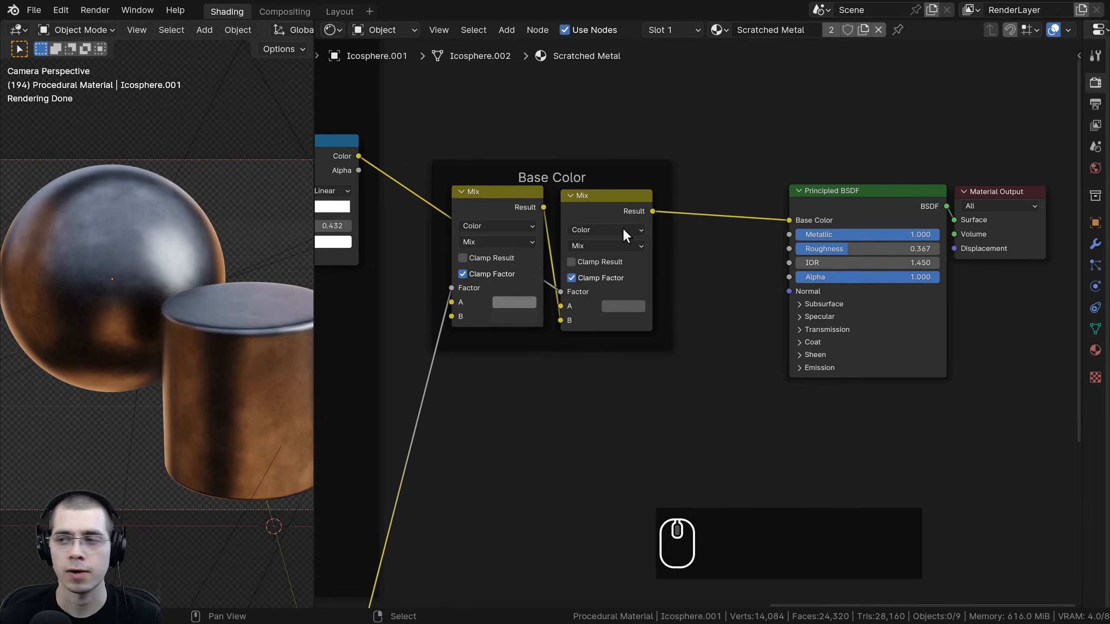
{"action": "left_click_drag", "start_coordinate": [653, 211], "coordinate": [793, 251]}
{"action": "middle_click_drag", "start_coordinate": [756, 345], "coordinate": [680, 364]}
{"action": "scroll", "coordinate": [680, 364], "scroll_direction": "up", "scroll_amount": 3}
{"action": "middle_click_drag", "start_coordinate": [666, 298], "coordinate": [649, 289]}
{"action": "scroll", "coordinate": [649, 284], "scroll_direction": "up", "scroll_amount": 1}
{"action": "middle_click_drag", "start_coordinate": [641, 239], "coordinate": [608, 241]}
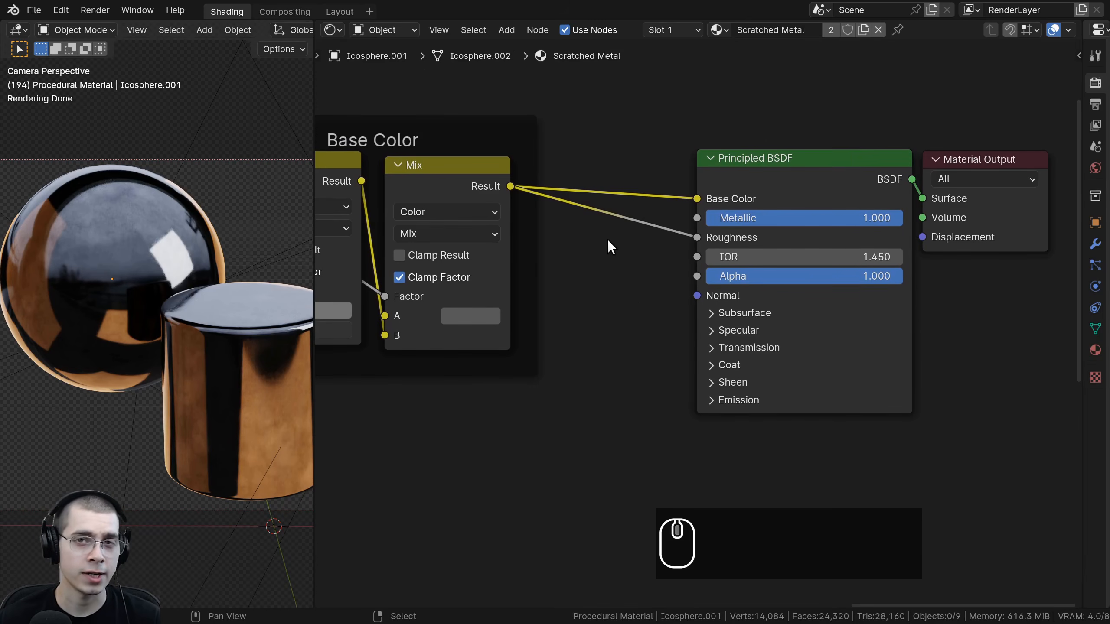
Add a Color Ramp node on the link between the second Mix node's Result and the Principled BSDF's Roughness
{"action": "key", "text": "shift+a"}
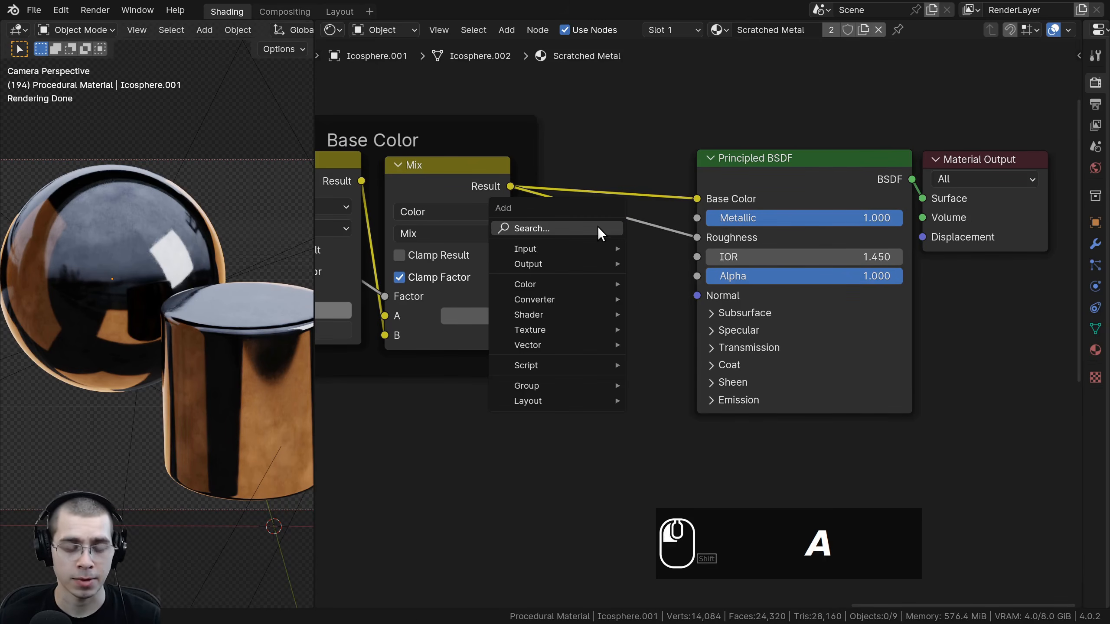
{"action": "type", "text": "col"}
{"action": "left_click", "coordinate": [641, 270]}
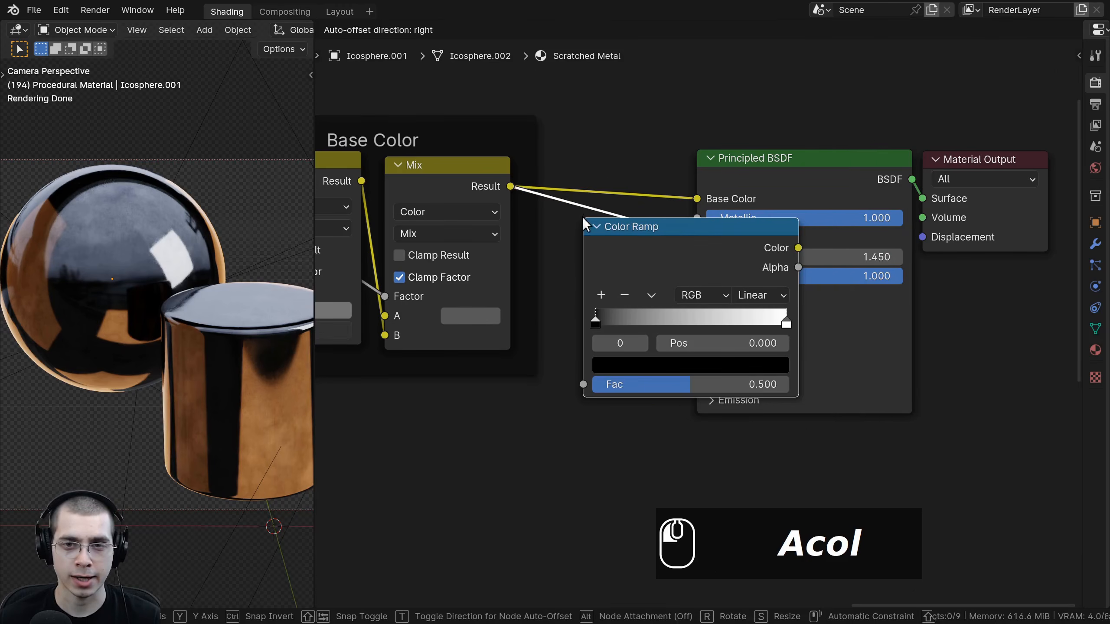
{"action": "left_click", "coordinate": [625, 272]}
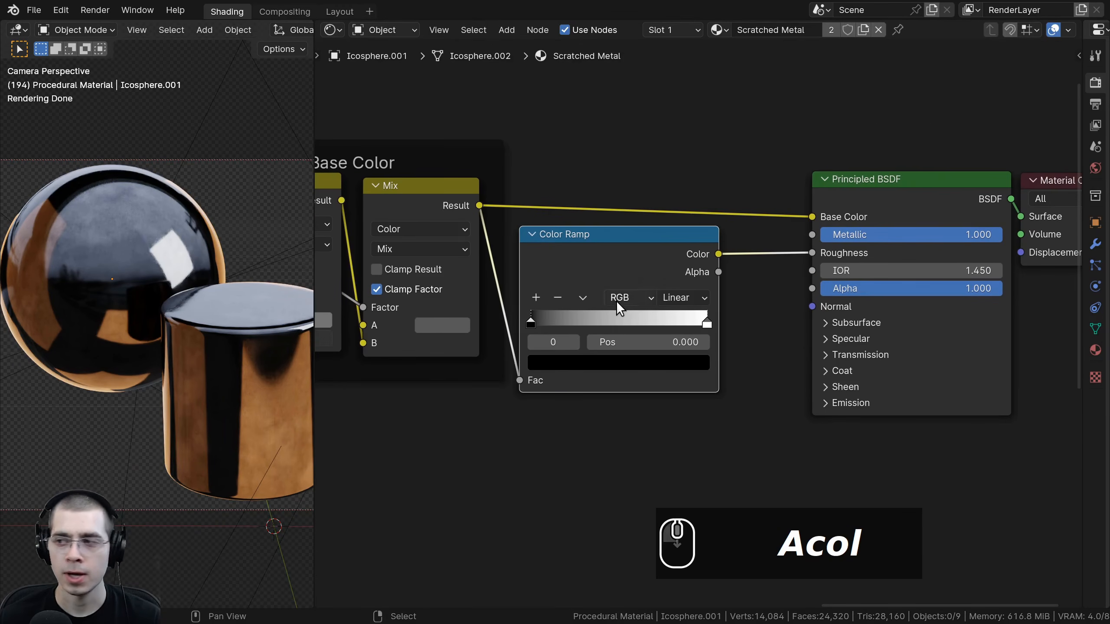
{"action": "scroll", "coordinate": [573, 331], "scroll_direction": "up", "scroll_amount": 2}
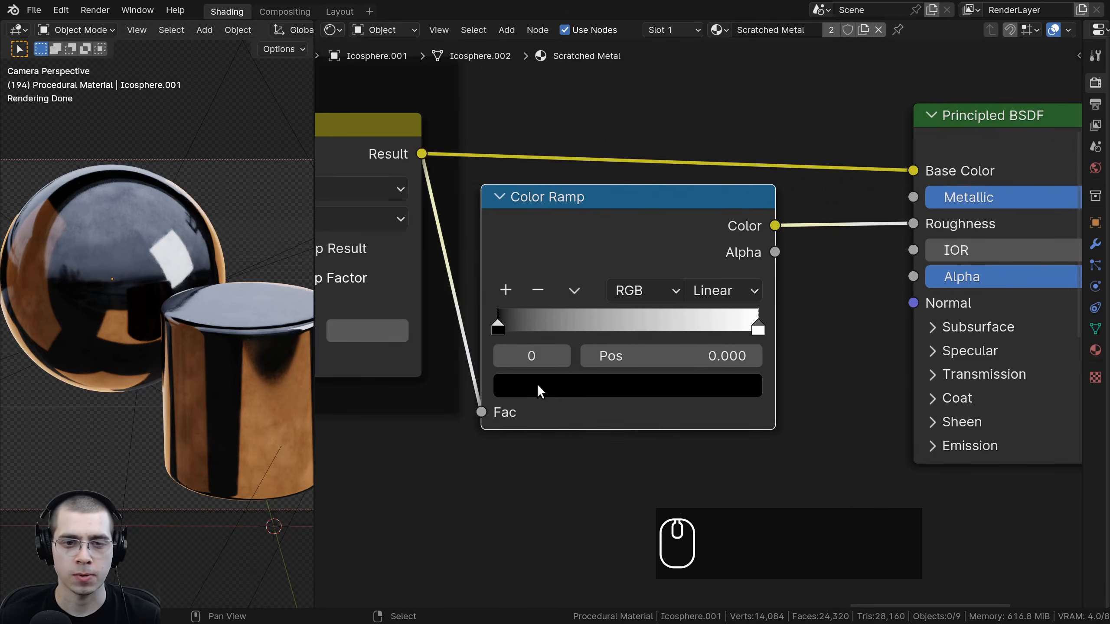
{"action": "left_click", "coordinate": [540, 386]}
{"action": "left_click_drag", "start_coordinate": [749, 215], "coordinate": [741, 236]}
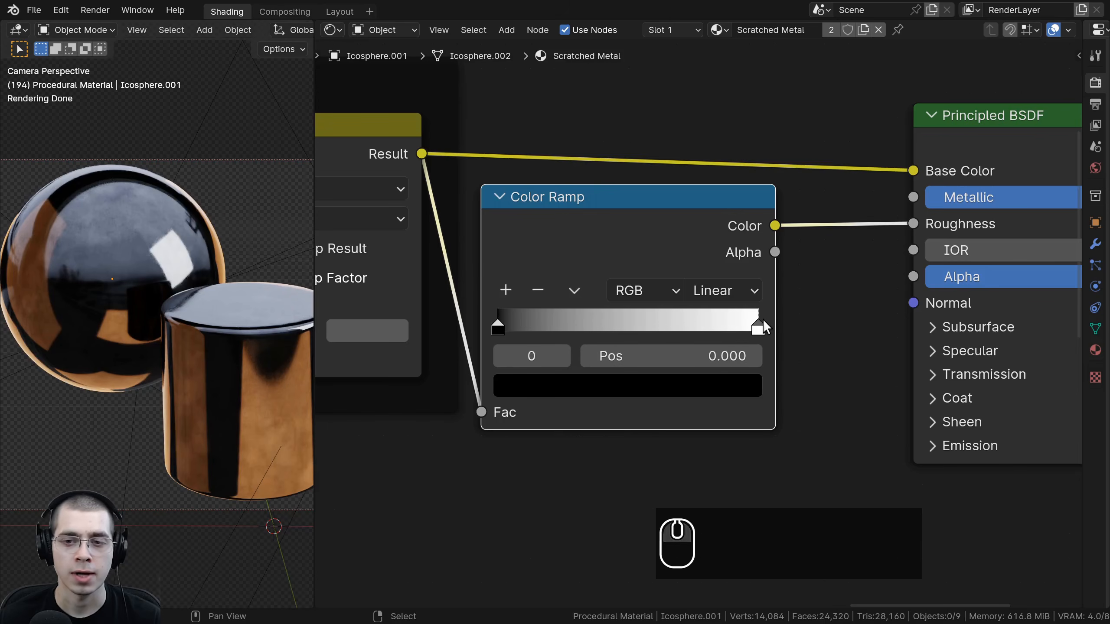
{"action": "left_click", "coordinate": [759, 323]}
{"action": "left_click", "coordinate": [718, 381]}
{"action": "left_click_drag", "start_coordinate": [739, 84], "coordinate": [741, 223]}
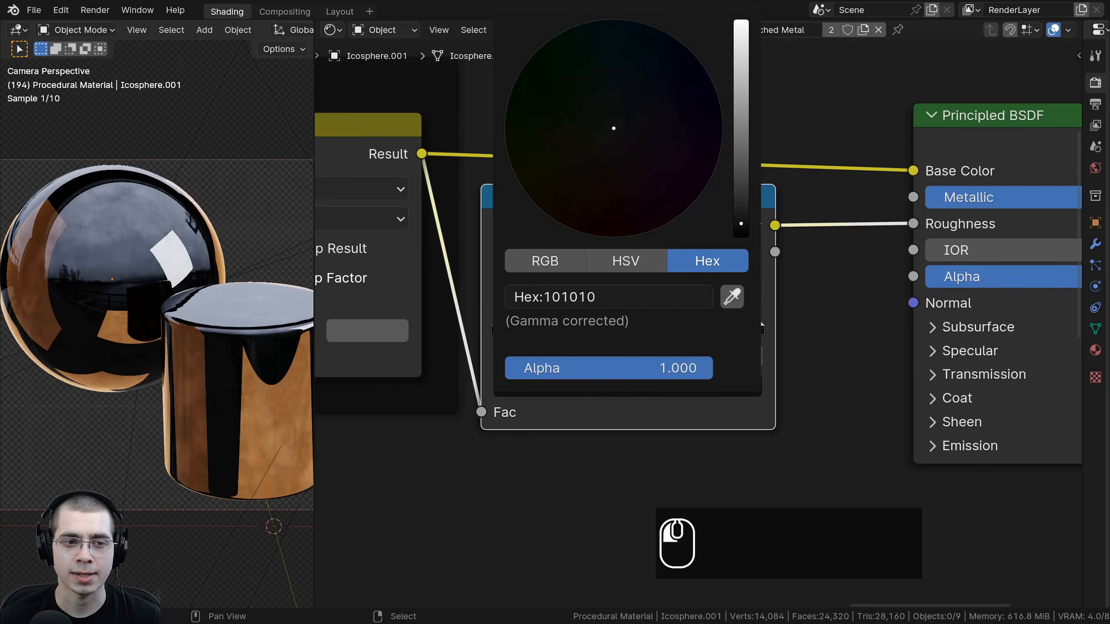
{"action": "right_click", "coordinate": [741, 224]}
Set the roughness Color Ramp's black stop to a mid grey and its white stop to light grey CBCBCB
{"action": "left_click", "coordinate": [500, 324]}
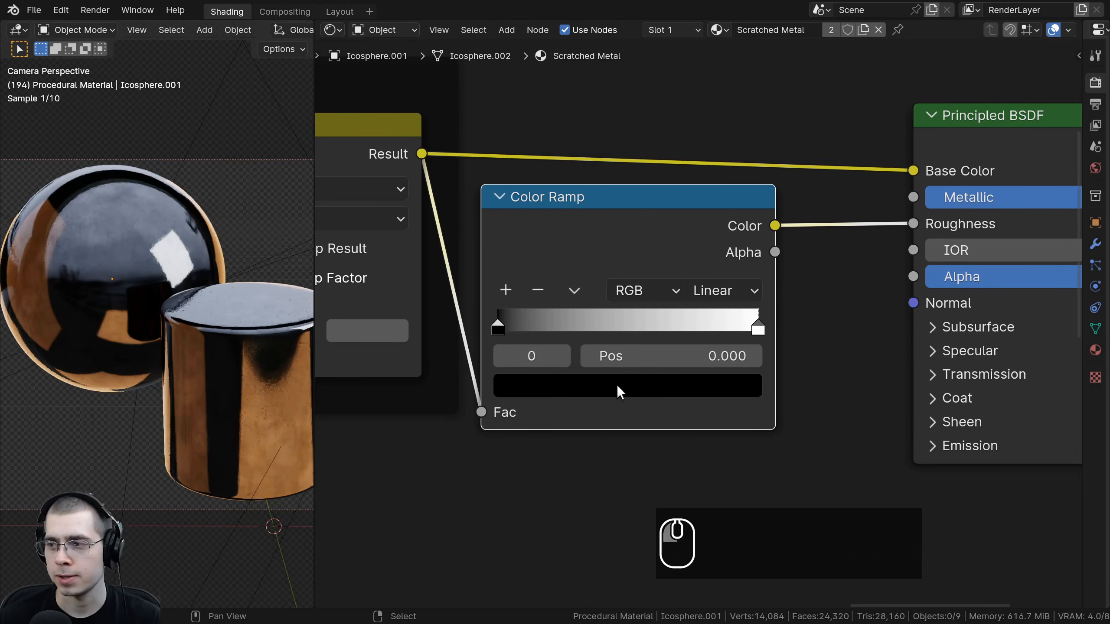
{"action": "left_click", "coordinate": [643, 385]}
{"action": "left_click_drag", "start_coordinate": [741, 170], "coordinate": [741, 156]}
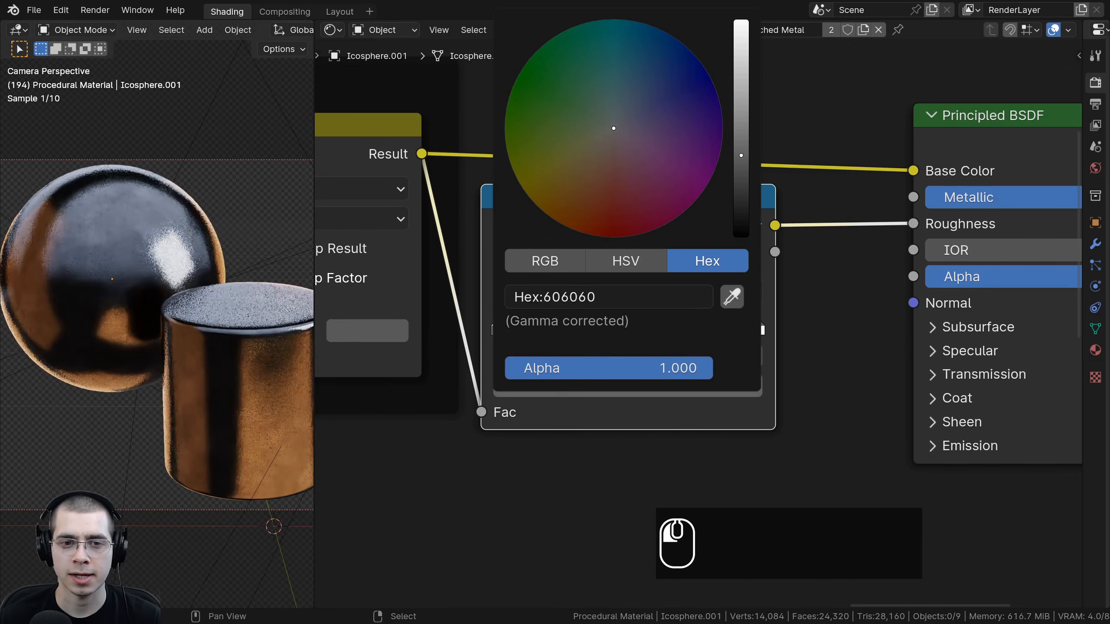
{"action": "left_click", "coordinate": [756, 326]}
{"action": "left_click", "coordinate": [711, 384]}
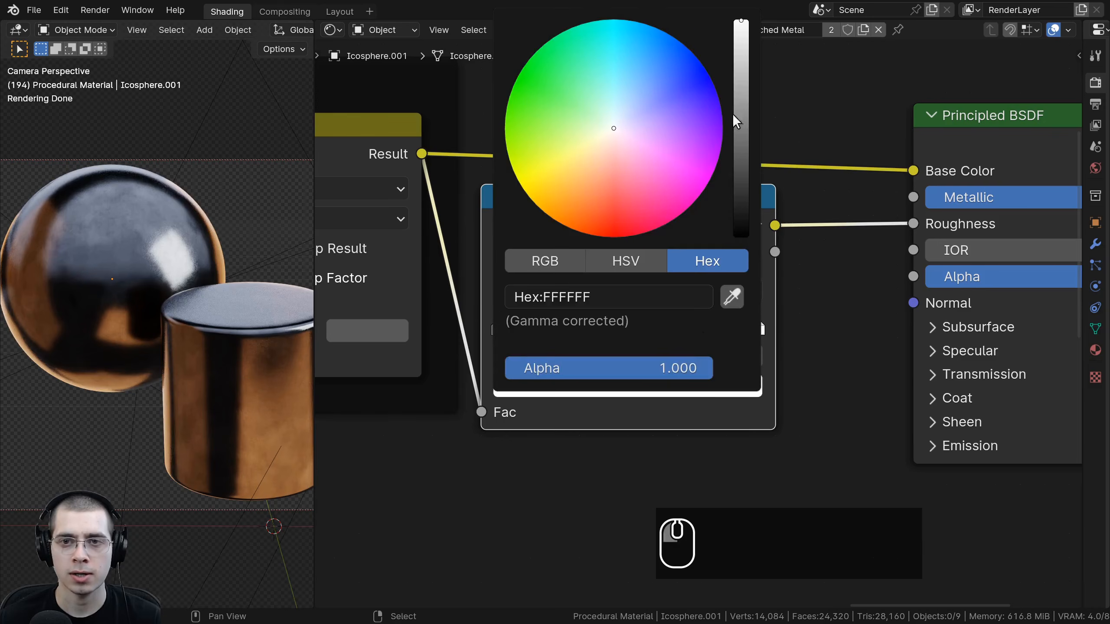
{"action": "mouse_move", "coordinate": [741, 61]}
{"action": "left_mouse_down"}
{"action": "mouse_move", "coordinate": [741, 122]}
{"action": "mouse_move", "coordinate": [741, 77]}
{"action": "left_mouse_up"}
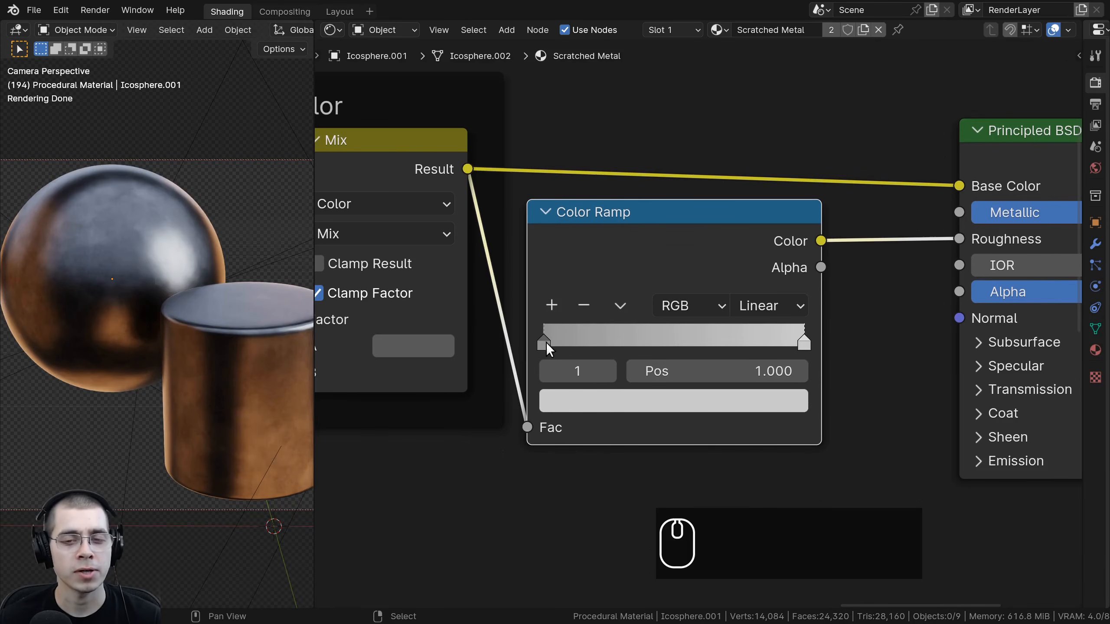
Check the colors of both Color Ramp stops and examine the roughness on the rendered sphere and cylinder
{"action": "left_click", "coordinate": [543, 342]}
{"action": "scroll", "coordinate": [512, 407], "scroll_direction": "down", "scroll_amount": 1}
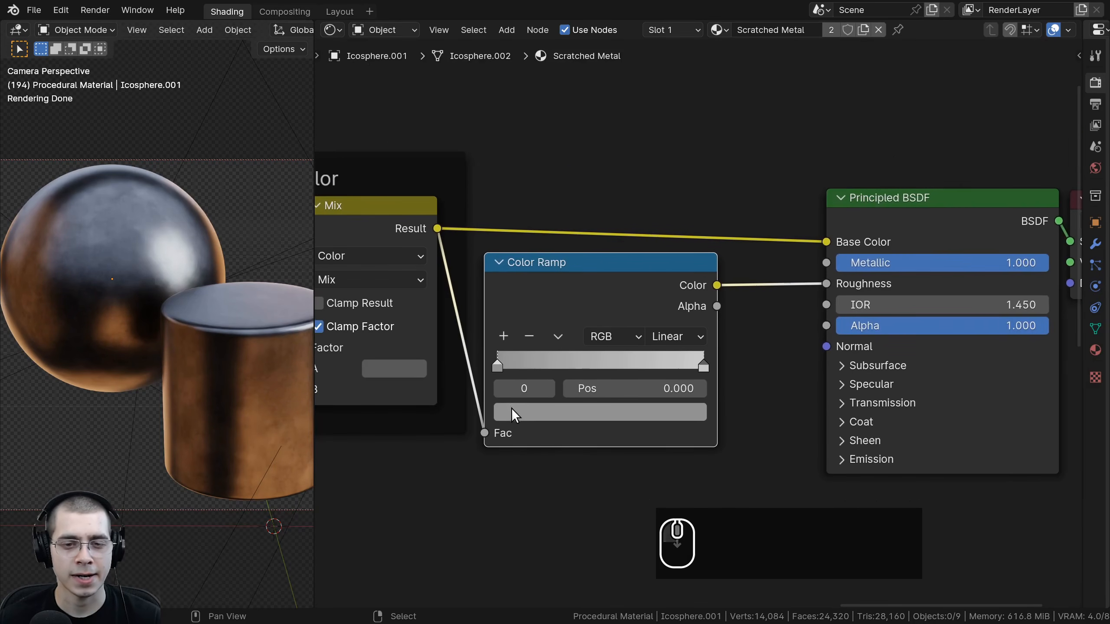
{"action": "left_click", "coordinate": [511, 413]}
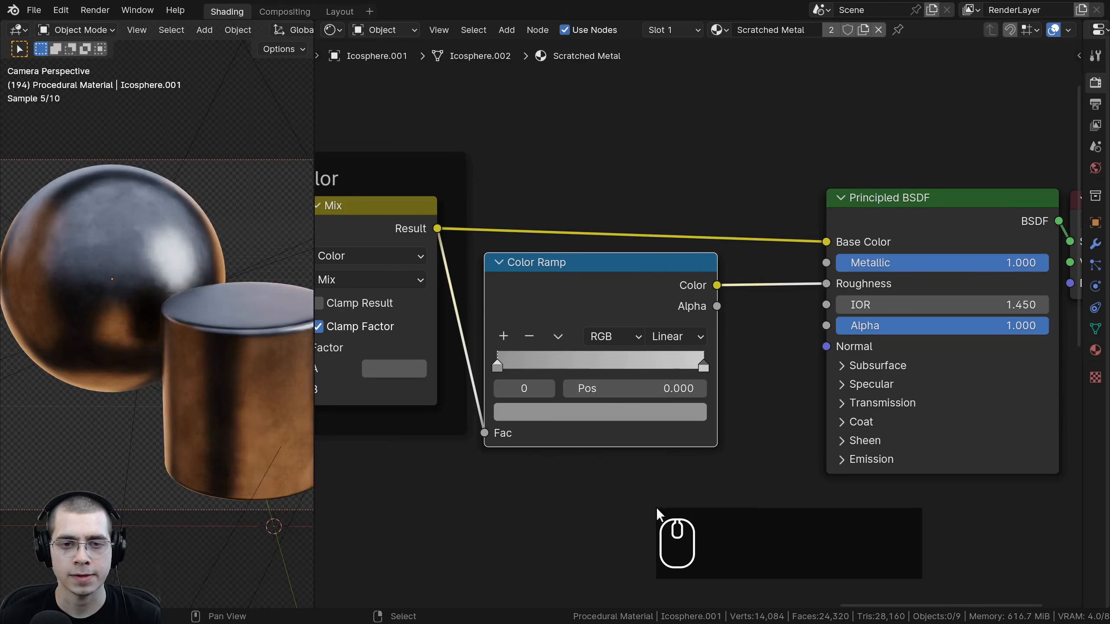
{"action": "left_click", "coordinate": [702, 364]}
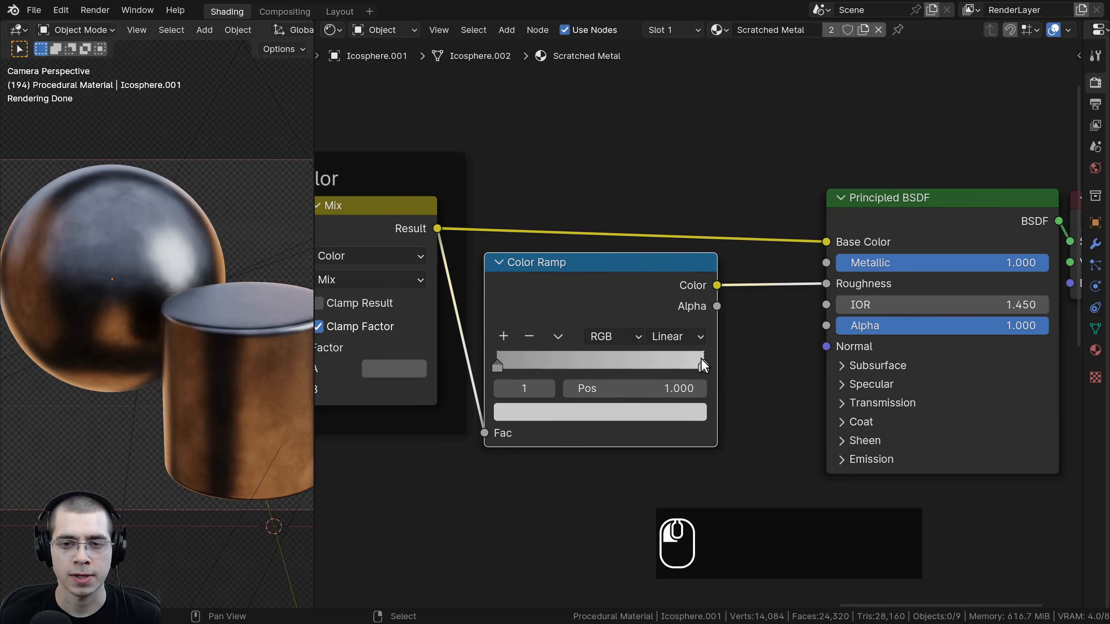
{"action": "left_click", "coordinate": [661, 415]}
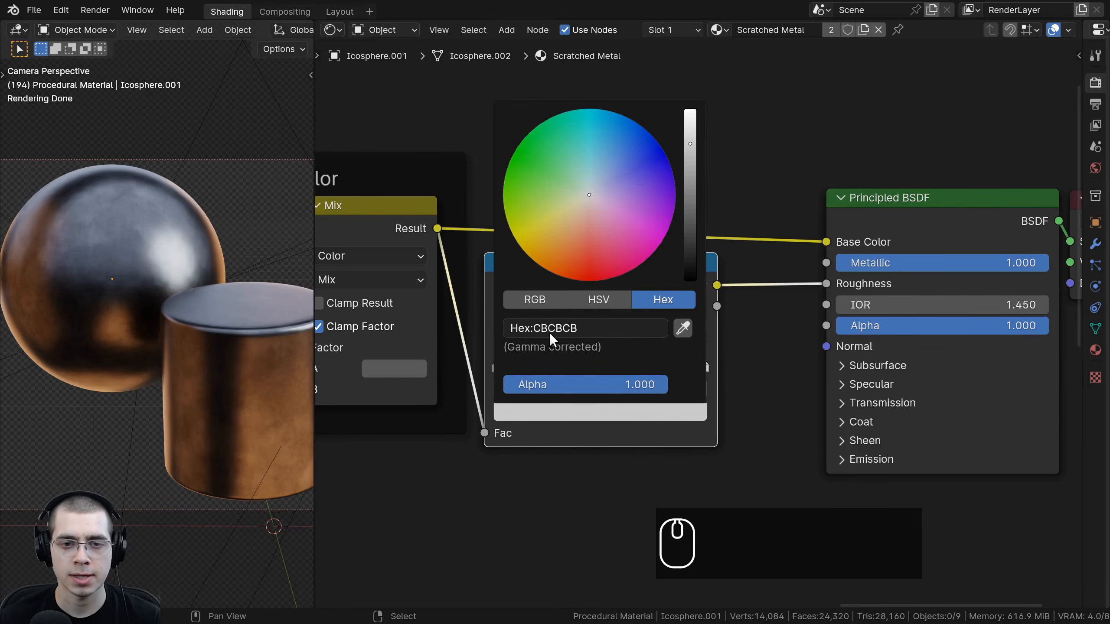
{"action": "middle_click_drag", "start_coordinate": [299, 324], "coordinate": [301, 339], "text": "shift"}
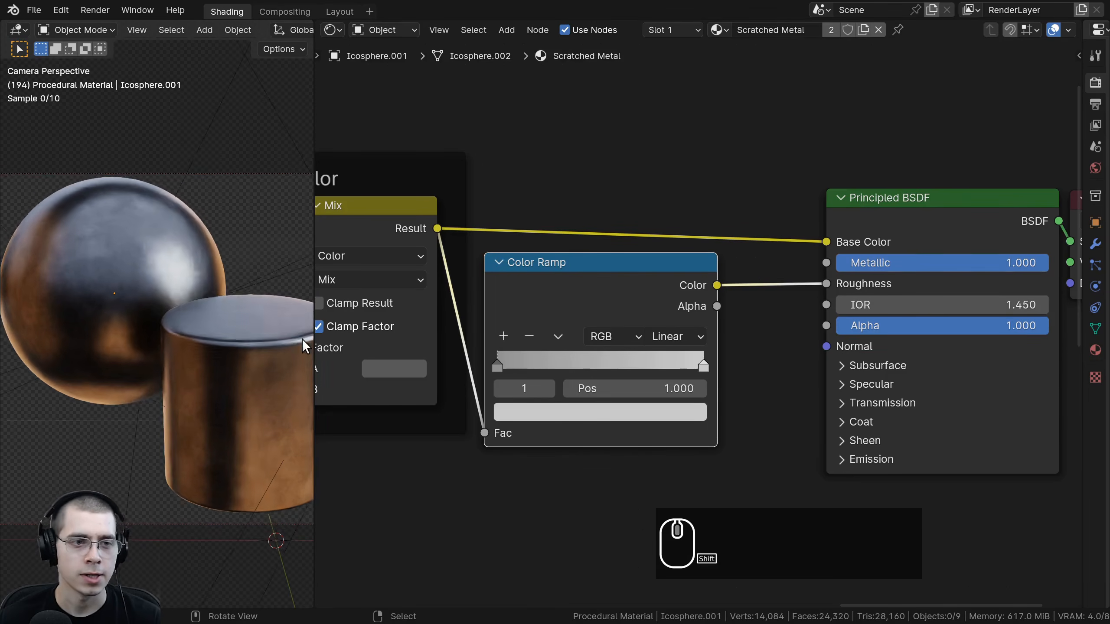
{"action": "scroll", "coordinate": [257, 292], "scroll_direction": "up", "scroll_amount": 3}
{"action": "scroll", "coordinate": [598, 263], "scroll_direction": "down", "scroll_amount": 2}
{"action": "scroll", "coordinate": [191, 262], "scroll_direction": "down", "scroll_amount": 3}
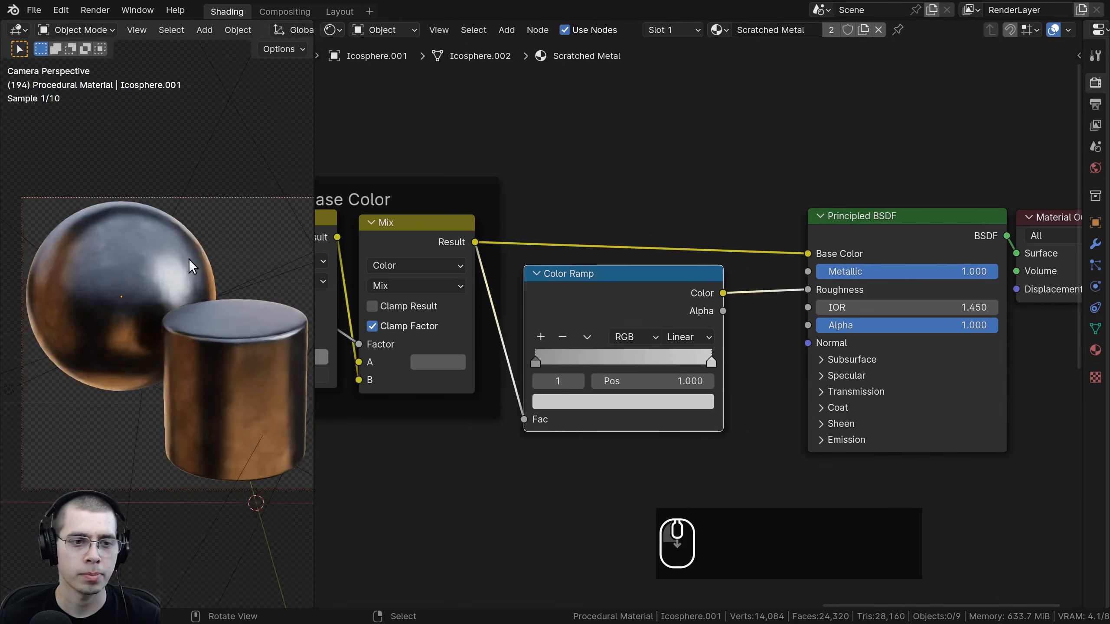
{"action": "scroll", "coordinate": [673, 363], "scroll_direction": "down", "scroll_amount": 2}
Move the Principled BSDF and Material Output nodes together farther away from the Color Ramp
{"action": "middle_click_drag", "start_coordinate": [631, 301], "coordinate": [569, 254]}
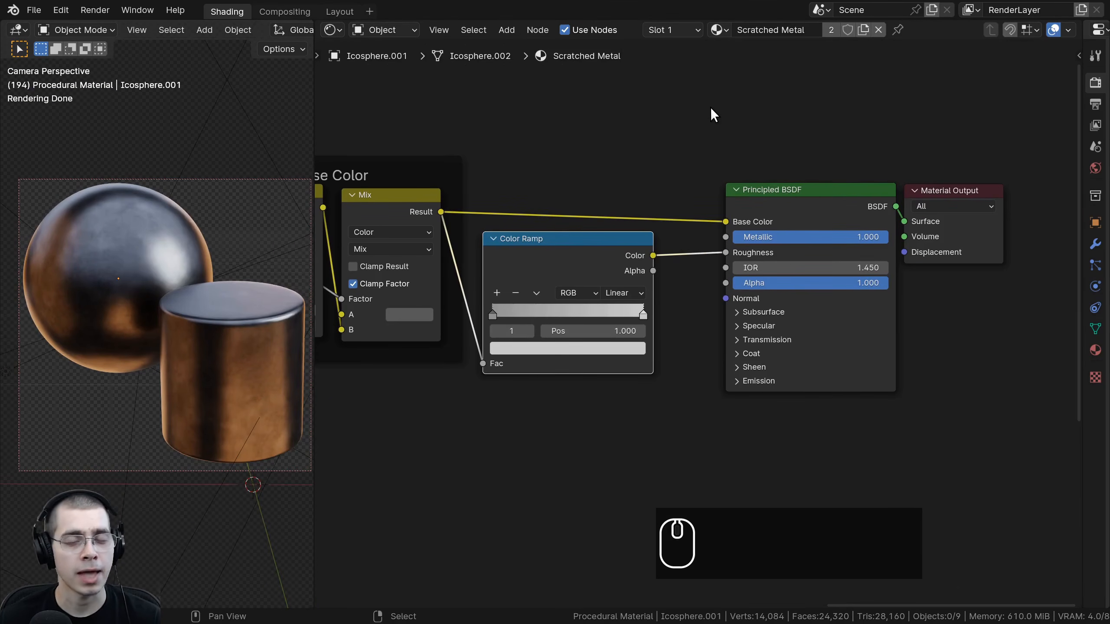
{"action": "left_click_drag", "start_coordinate": [711, 107], "coordinate": [1010, 284]}
{"action": "key", "text": "g"}
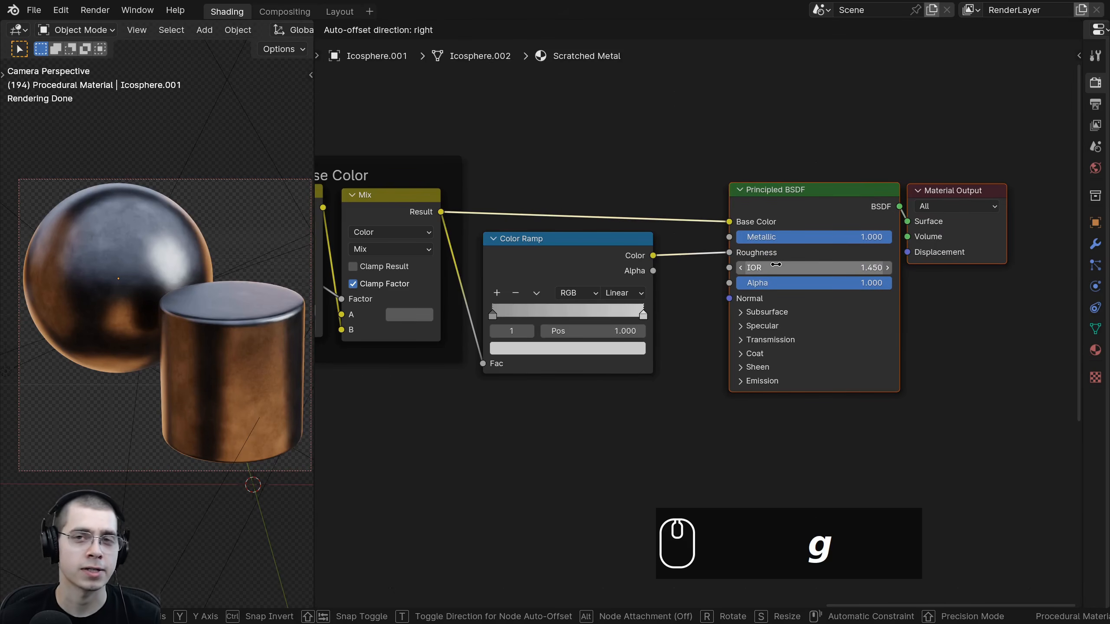
{"action": "left_click", "coordinate": [823, 264]}
Insert a Hue/Saturation/Value node between the Color Ramp and the Principled BSDF's Roughness, and move the Color Ramp closer to it
{"action": "middle_click_drag", "start_coordinate": [673, 198], "coordinate": [636, 194]}
{"action": "scroll", "coordinate": [636, 193], "scroll_direction": "up", "scroll_amount": 1}
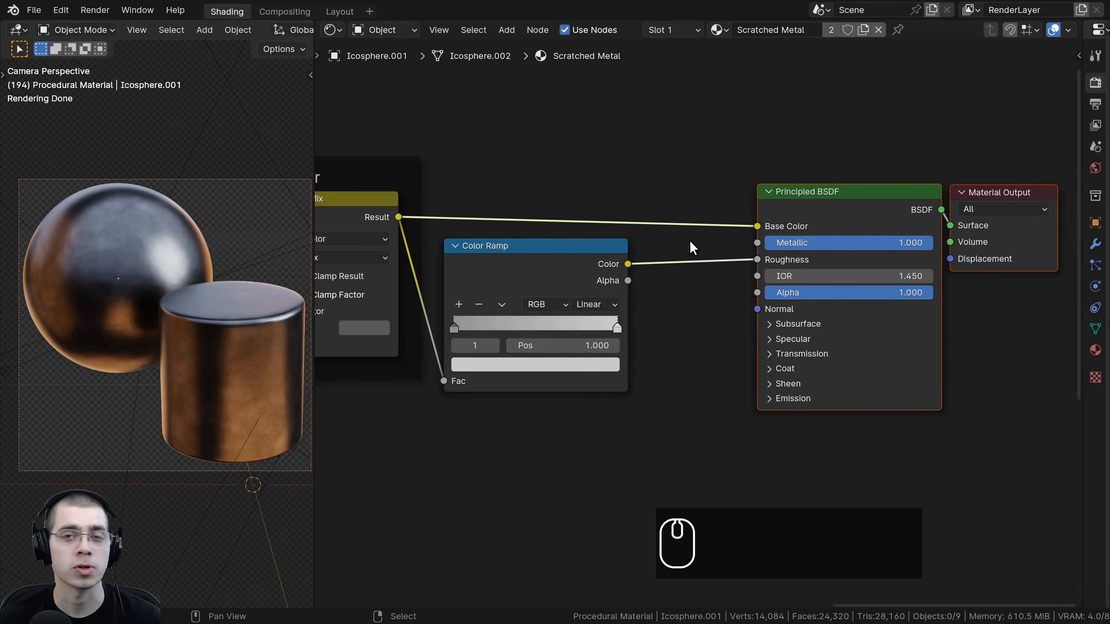
{"action": "scroll", "coordinate": [690, 243], "scroll_direction": "up", "scroll_amount": 1}
{"action": "key", "text": "shift+a"}
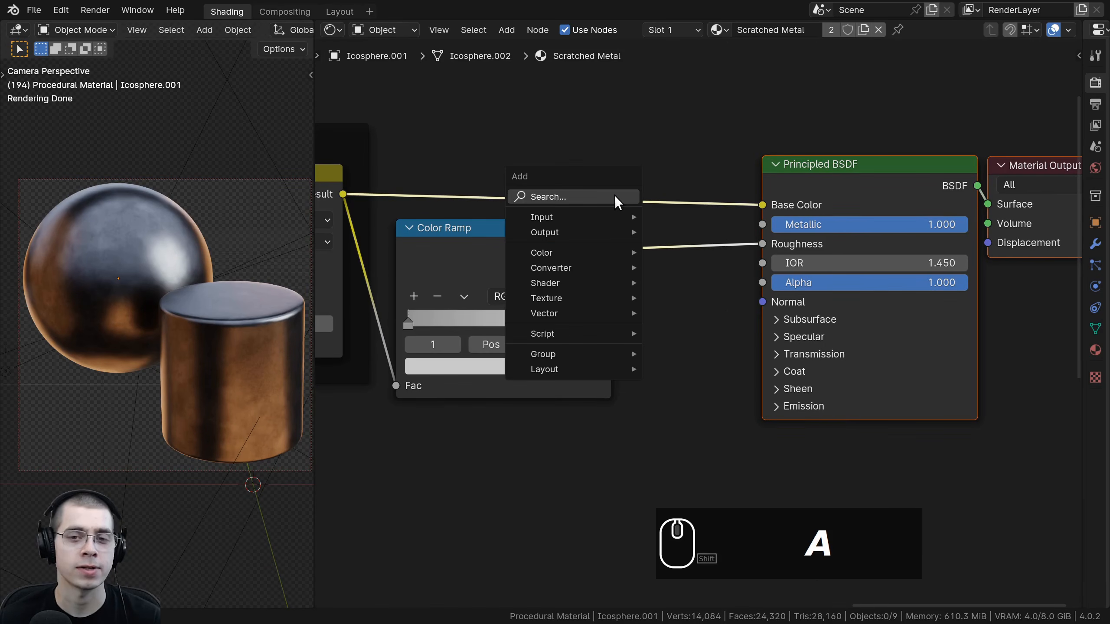
{"action": "left_click", "coordinate": [615, 197]}
{"action": "type", "text": "hue"}
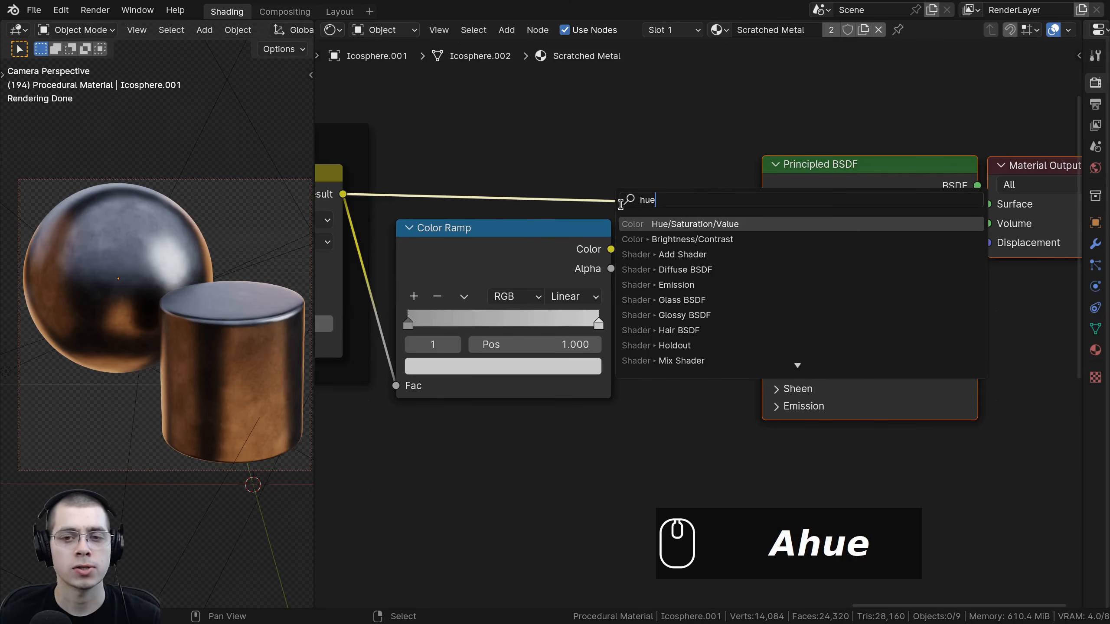
{"action": "left_click", "coordinate": [668, 225]}
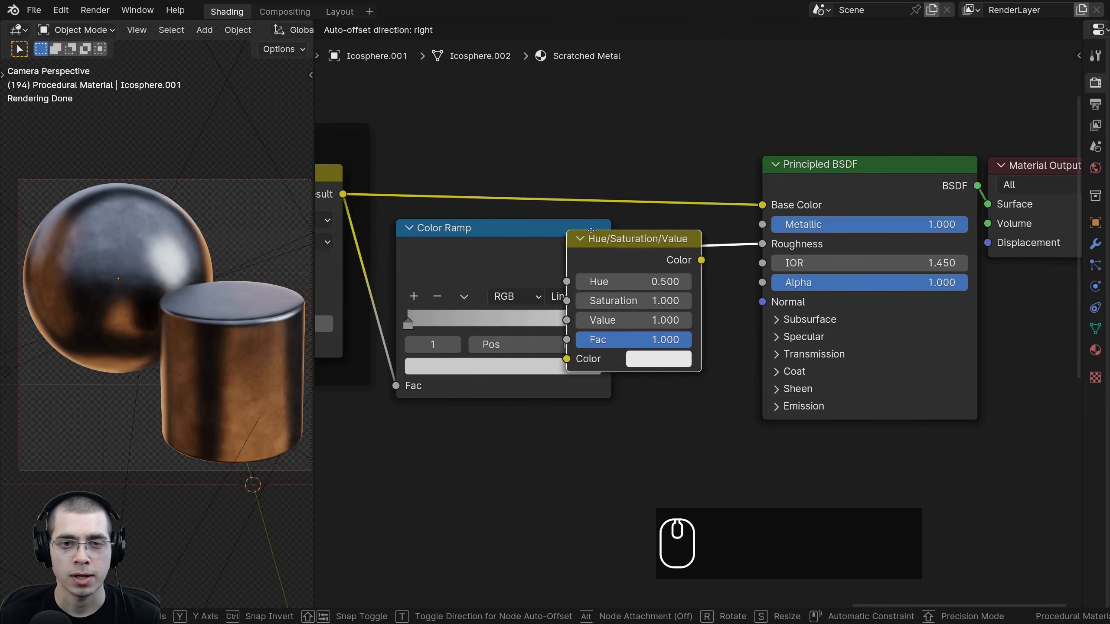
{"action": "left_click", "coordinate": [658, 229]}
{"action": "left_click_drag", "start_coordinate": [532, 244], "coordinate": [581, 244]}
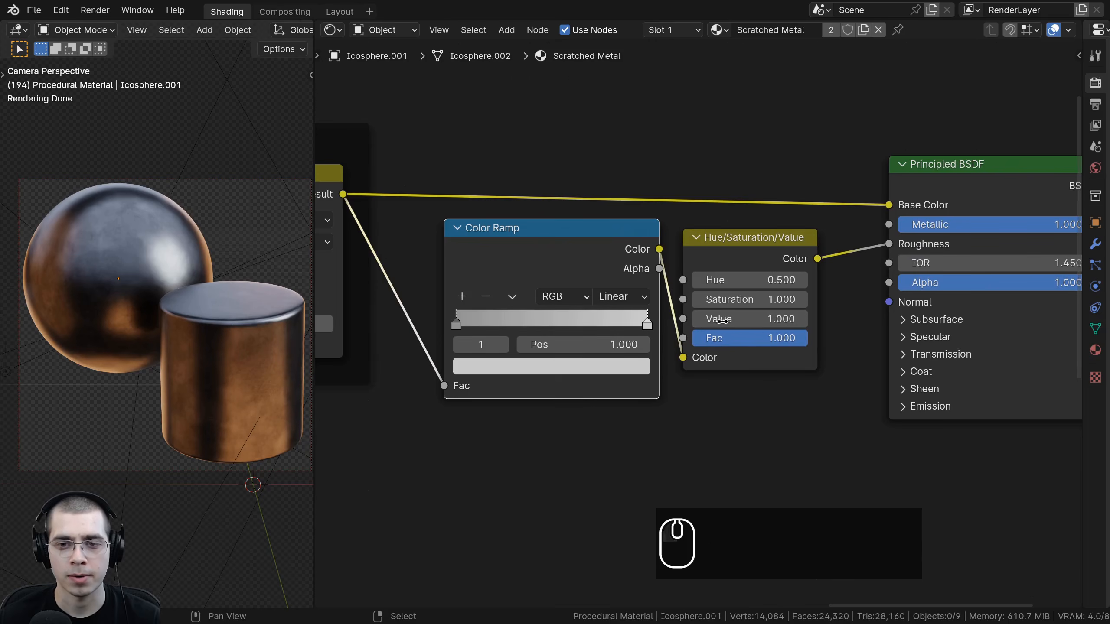
{"action": "mouse_move", "coordinate": [743, 323]}
{"action": "left_mouse_down"}
{"action": "mouse_move", "coordinate": [803, 324]}
{"action": "mouse_move", "coordinate": [695, 323]}
{"action": "mouse_move", "coordinate": [804, 323]}
{"action": "mouse_move", "coordinate": [749, 322]}
{"action": "left_mouse_up"}
{"action": "right_click", "coordinate": [749, 321], "text": "shift"}
Group the Color Ramp and Hue/Saturation/Value nodes in a frame labelled "Roughness" and shift the frame slightly
{"action": "scroll", "coordinate": [718, 420], "scroll_direction": "down", "scroll_amount": 2}
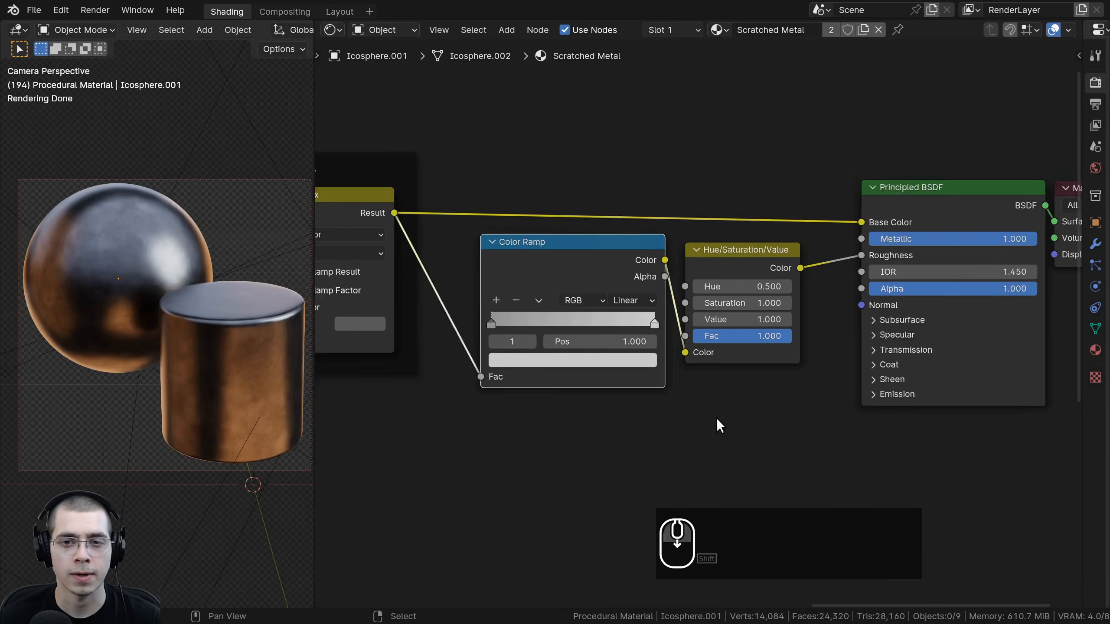
{"action": "scroll", "coordinate": [716, 418], "scroll_direction": "down", "scroll_amount": 1}
{"action": "left_click_drag", "start_coordinate": [763, 425], "coordinate": [597, 295]}
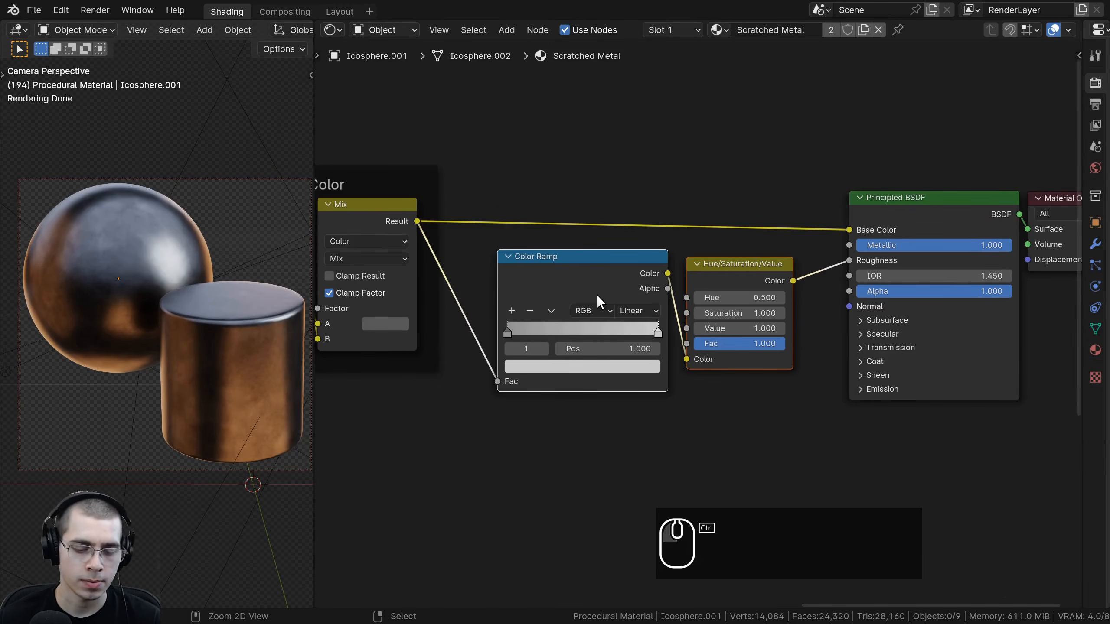
{"action": "key", "text": "ctrl+j"}
{"action": "key", "text": "a"}
{"action": "left_click_drag", "start_coordinate": [590, 239], "coordinate": [594, 256]}
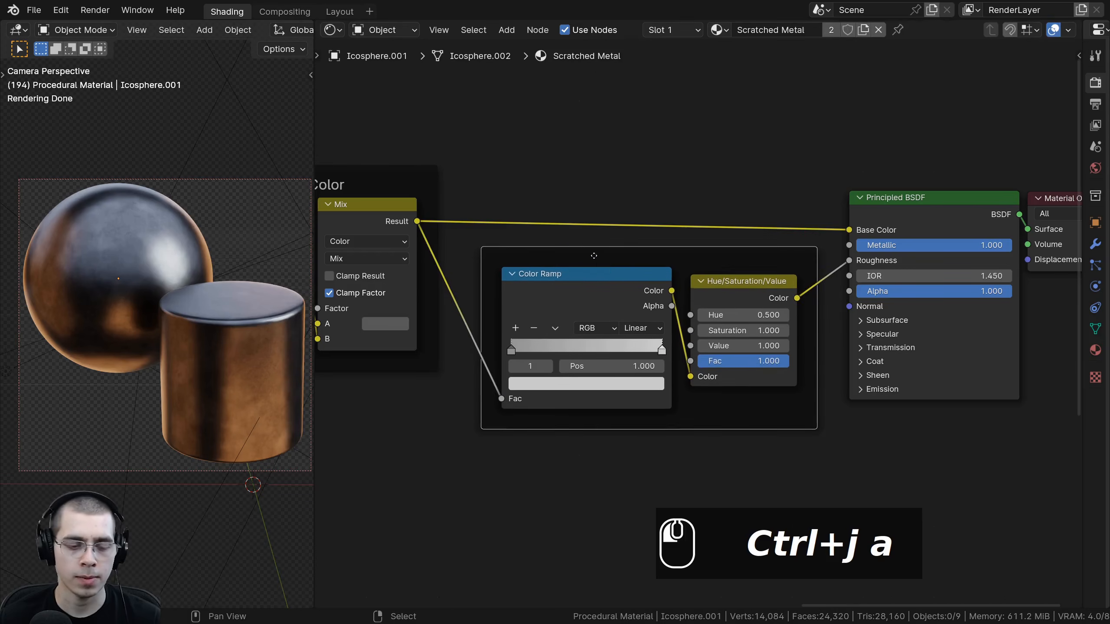
{"action": "key", "text": "F2"}
{"action": "type", "text": "Roughness"}
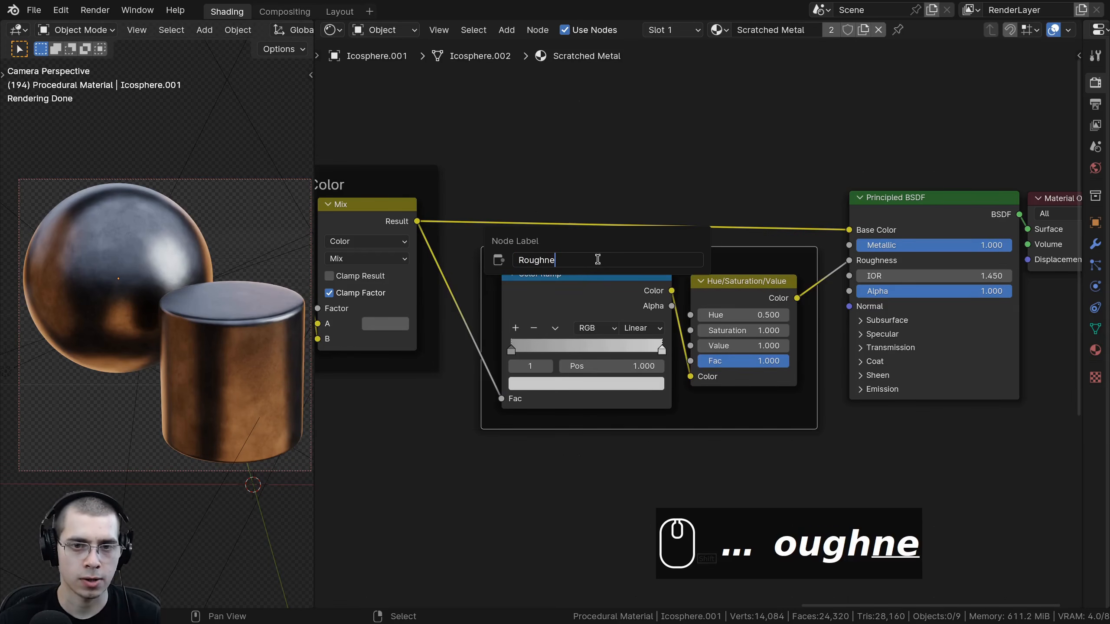
{"action": "key", "text": "Return"}
{"action": "key", "text": "a"}
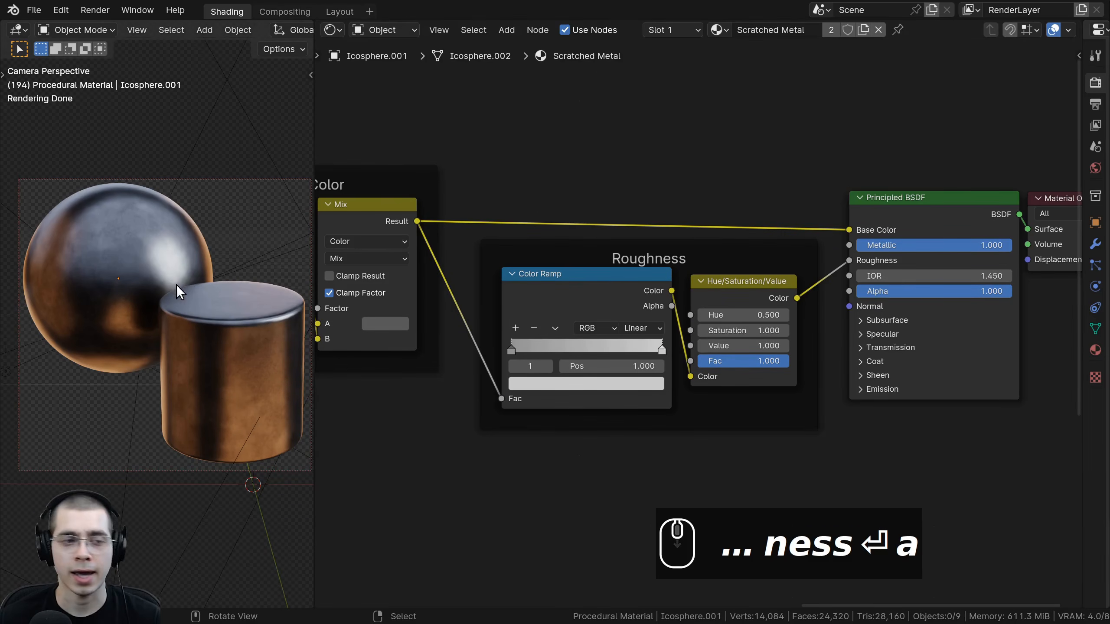
Connect the Fac output of the Base Texture frame's final Noise Texture to the Principled BSDF's Normal input
{"action": "scroll", "coordinate": [155, 225], "scroll_direction": "up", "scroll_amount": 2}
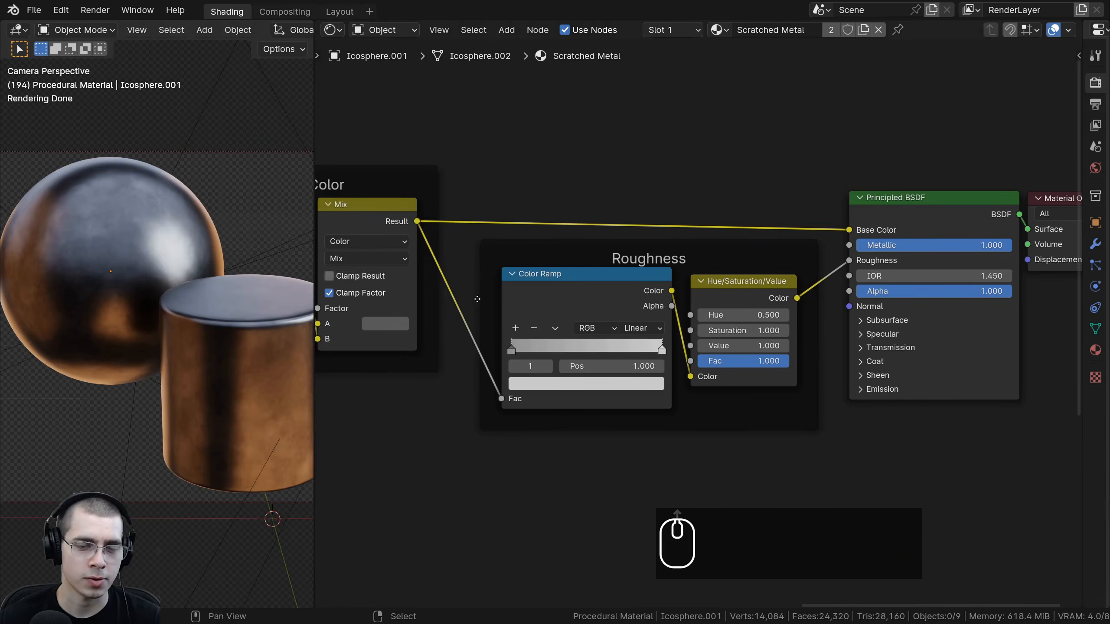
{"action": "scroll", "coordinate": [637, 302], "scroll_direction": "down", "scroll_amount": 1}
{"action": "middle_click_drag", "start_coordinate": [637, 302], "coordinate": [642, 300]}
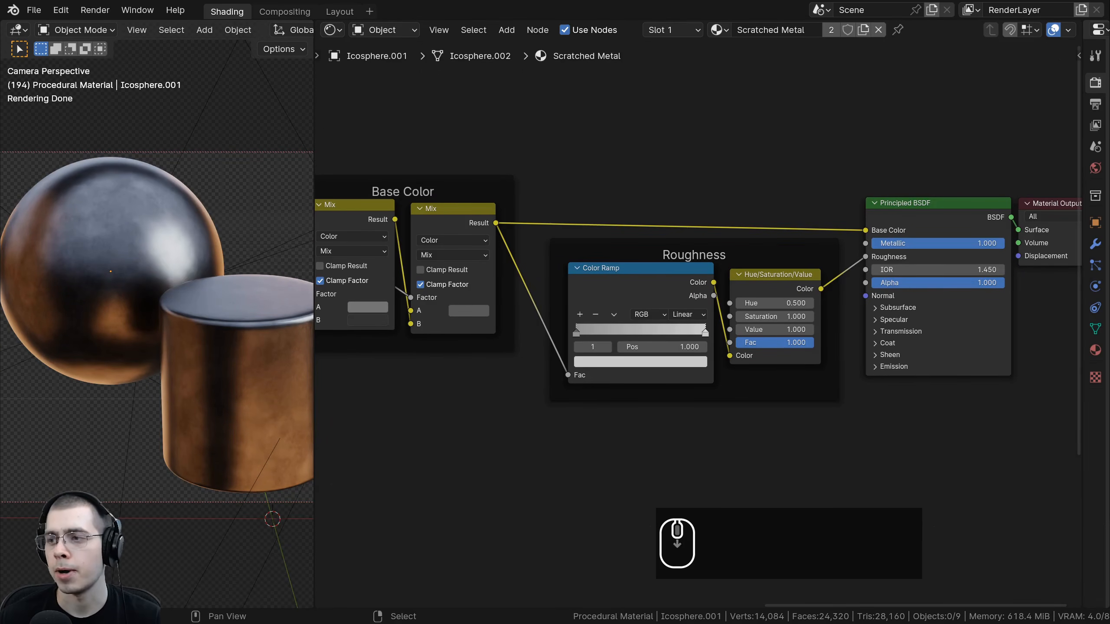
{"action": "scroll", "coordinate": [585, 337], "scroll_direction": "down", "scroll_amount": 2}
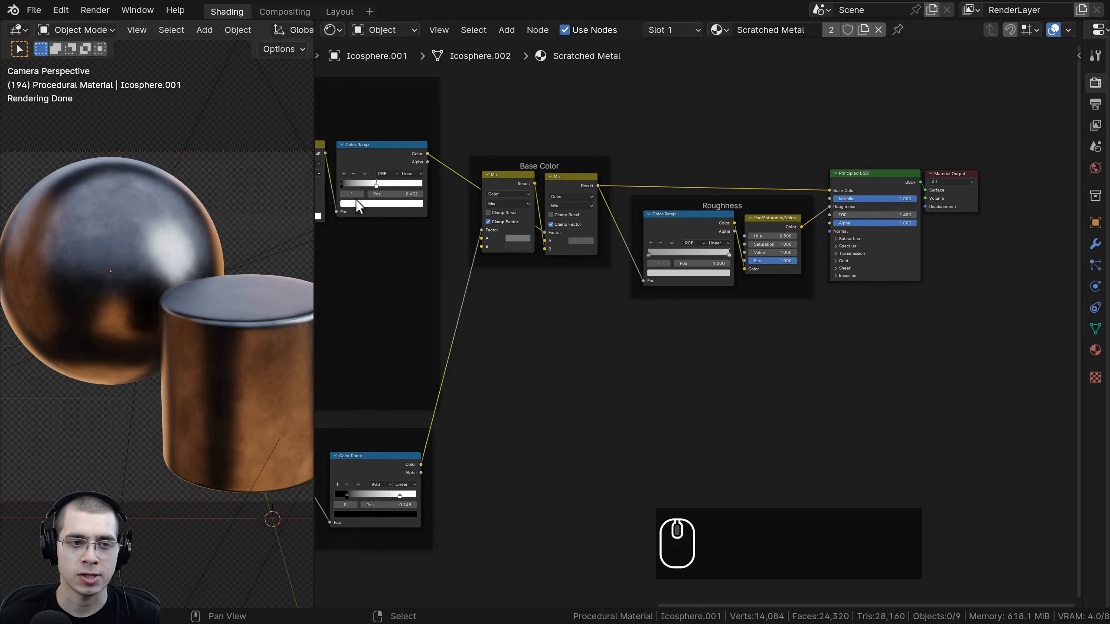
{"action": "middle_click_drag", "start_coordinate": [499, 304], "coordinate": [572, 282]}
{"action": "middle_click_drag", "start_coordinate": [349, 437], "coordinate": [577, 345]}
{"action": "scroll", "coordinate": [535, 350], "scroll_direction": "up", "scroll_amount": 4}
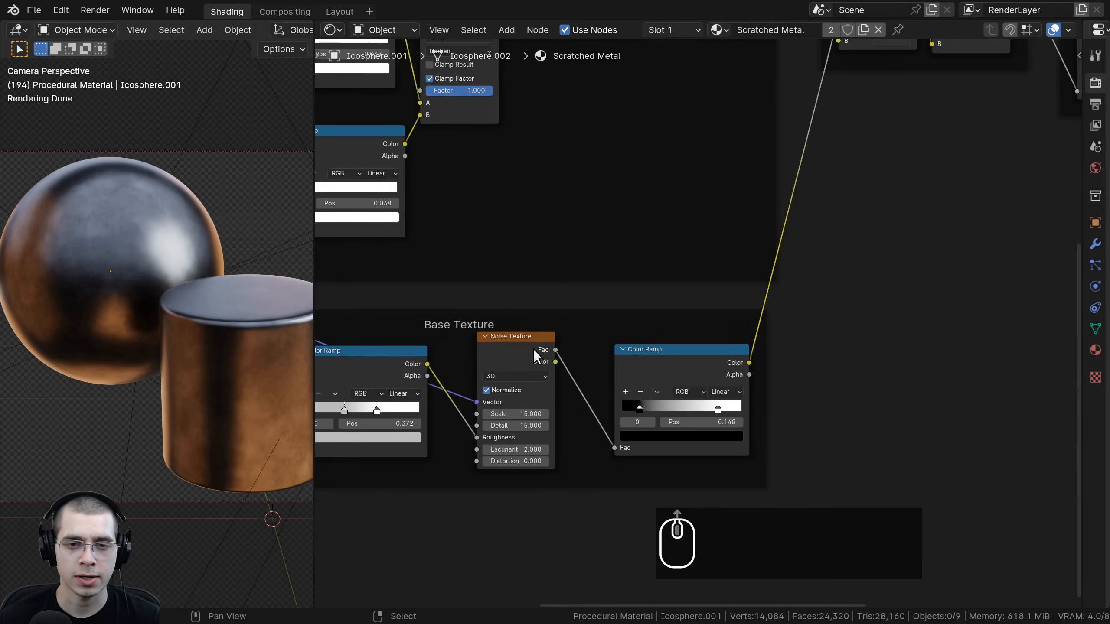
{"action": "left_click", "coordinate": [514, 338]}
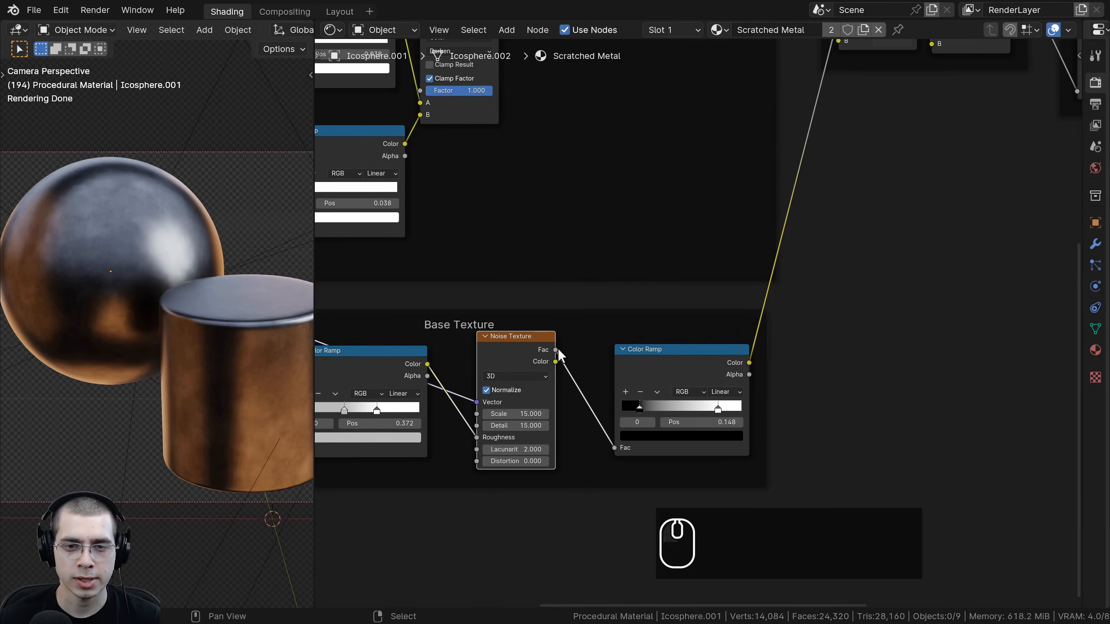
{"action": "left_click_drag", "start_coordinate": [555, 350], "coordinate": [754, 301]}
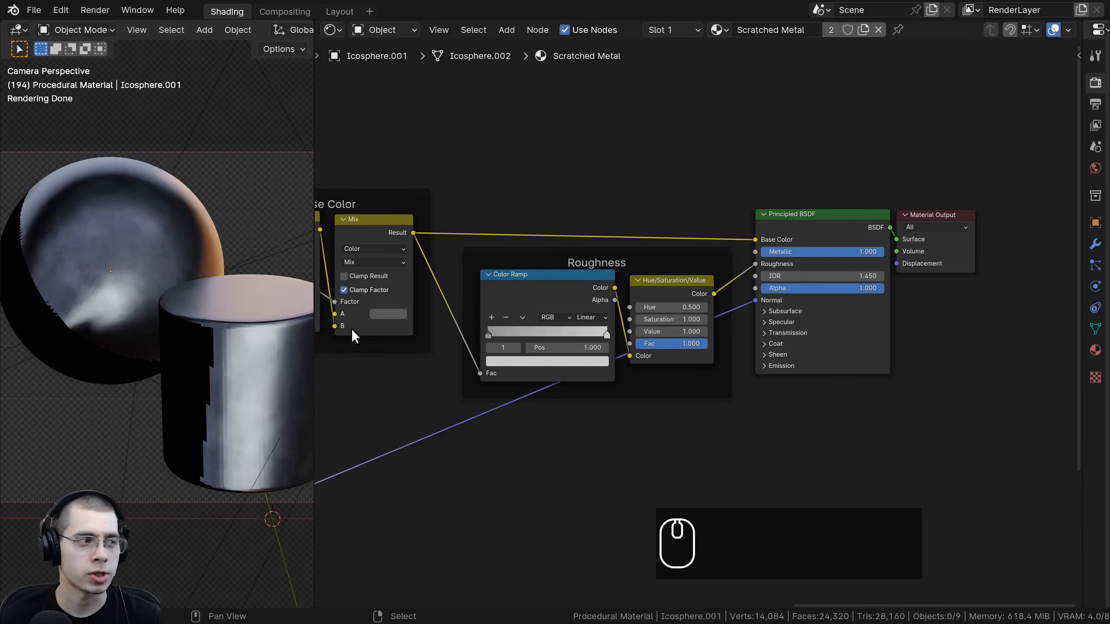
Examine the link running from the Base Texture's Noise Texture to the Principled BSDF's Normal input
{"action": "middle_click_drag", "start_coordinate": [454, 329], "coordinate": [533, 182]}
{"action": "scroll", "coordinate": [513, 209], "scroll_direction": "up", "scroll_amount": 1}
{"action": "scroll", "coordinate": [513, 209], "scroll_direction": "down", "scroll_amount": 5}
{"action": "middle_click_drag", "start_coordinate": [367, 405], "coordinate": [627, 293]}
{"action": "scroll", "coordinate": [434, 331], "scroll_direction": "up", "scroll_amount": 2}
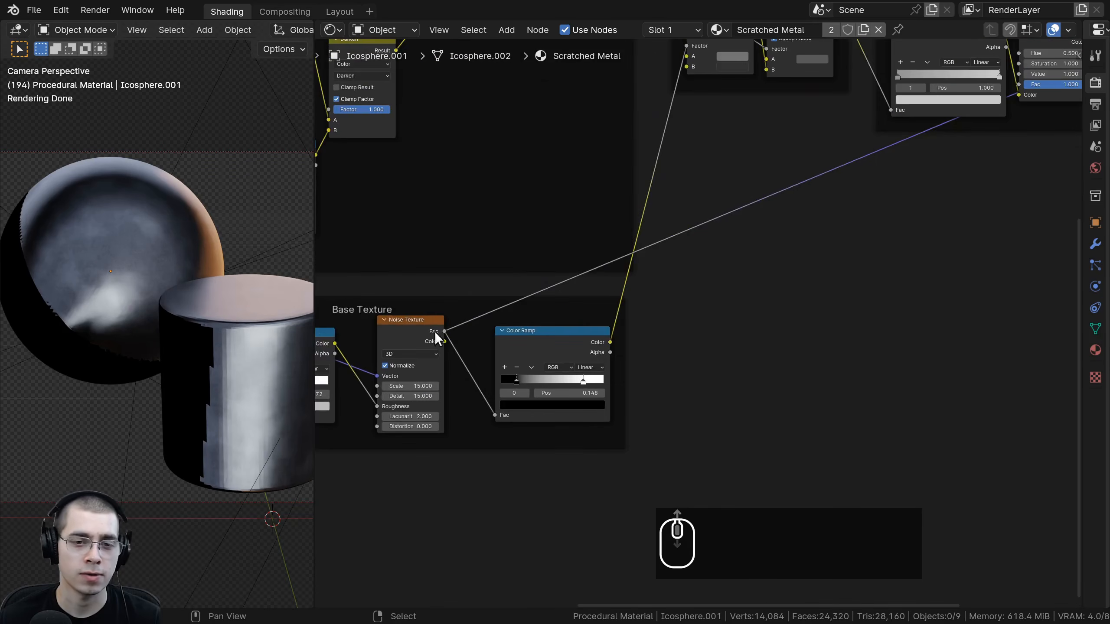
{"action": "middle_click_drag", "start_coordinate": [738, 154], "coordinate": [497, 322]}
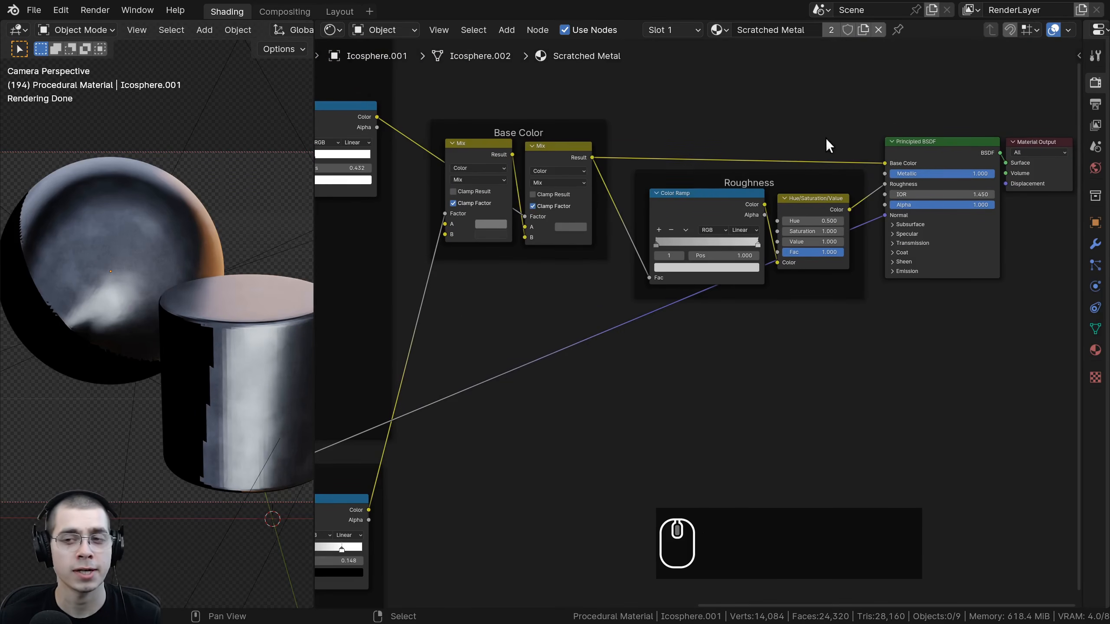
{"action": "middle_click_drag", "start_coordinate": [649, 293], "coordinate": [704, 224]}
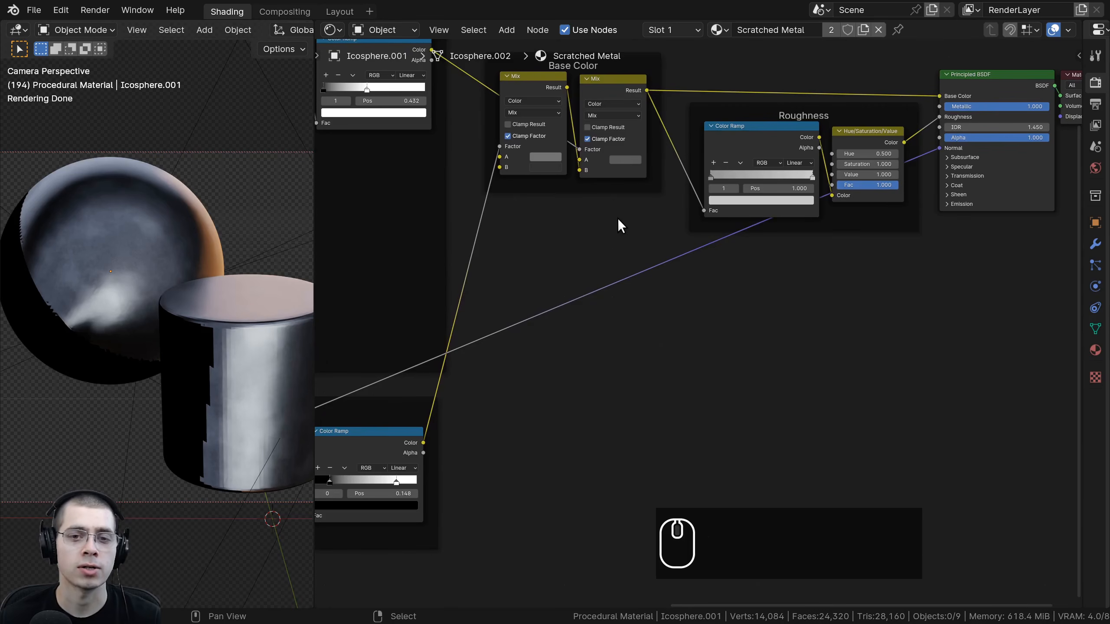
Insert a Bump node on the link between the Noise Texture's Fac and the Principled BSDF's Normal, below the Roughness frame
{"action": "key", "text": "shift+a"}
{"action": "left_click", "coordinate": [617, 218]}
{"action": "type", "text": "bum"}
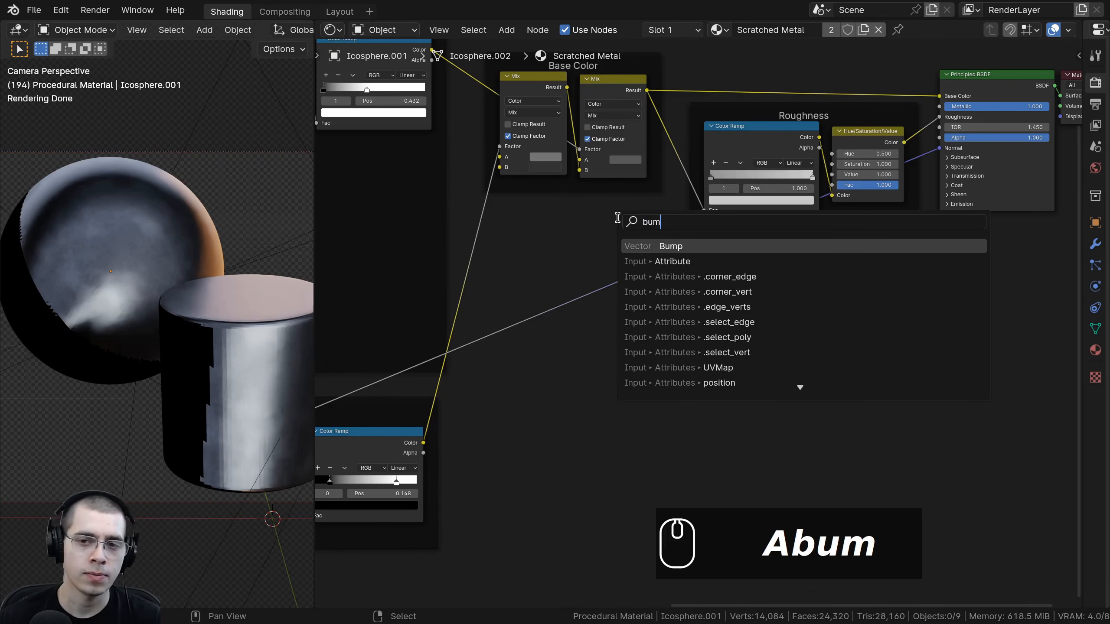
{"action": "left_click", "coordinate": [647, 246]}
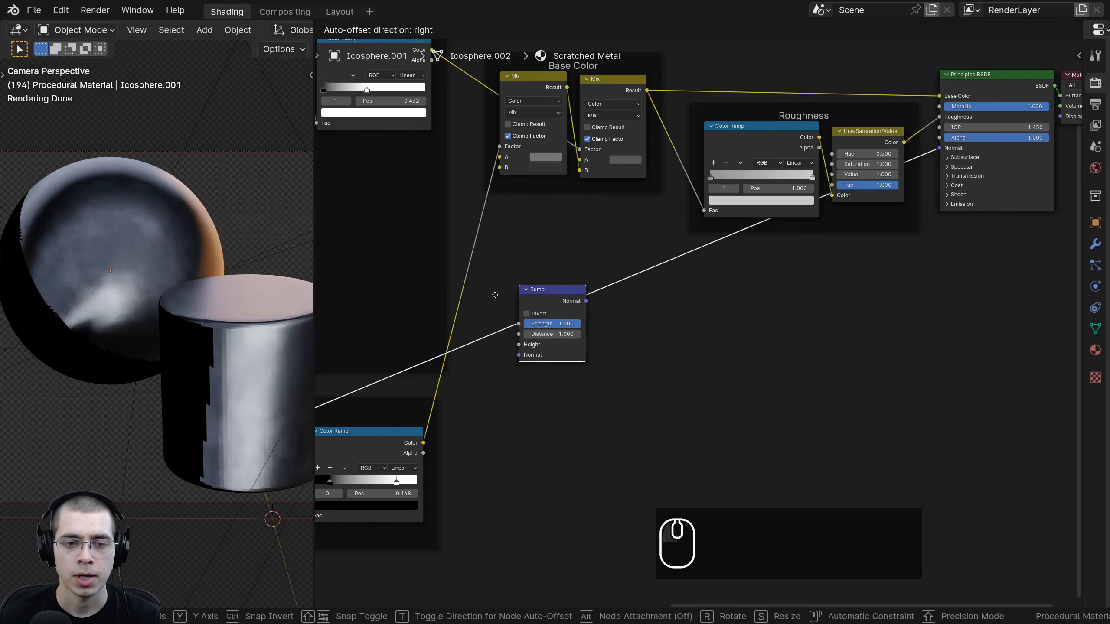
{"action": "left_click", "coordinate": [602, 255]}
{"action": "scroll", "coordinate": [638, 264], "scroll_direction": "up", "scroll_amount": 2}
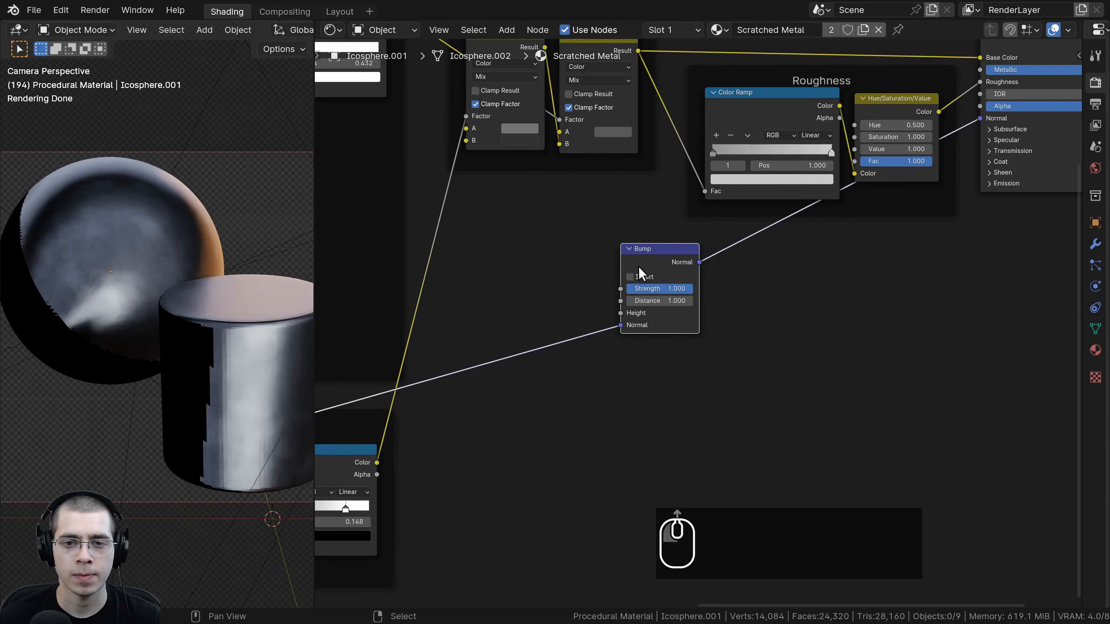
{"action": "middle_click_drag", "start_coordinate": [639, 264], "coordinate": [773, 211]}
{"action": "scroll", "coordinate": [716, 273], "scroll_direction": "up", "scroll_amount": 2}
{"action": "middle_click_drag", "start_coordinate": [717, 273], "coordinate": [686, 307]}
{"action": "scroll", "coordinate": [731, 305], "scroll_direction": "up", "scroll_amount": 3}
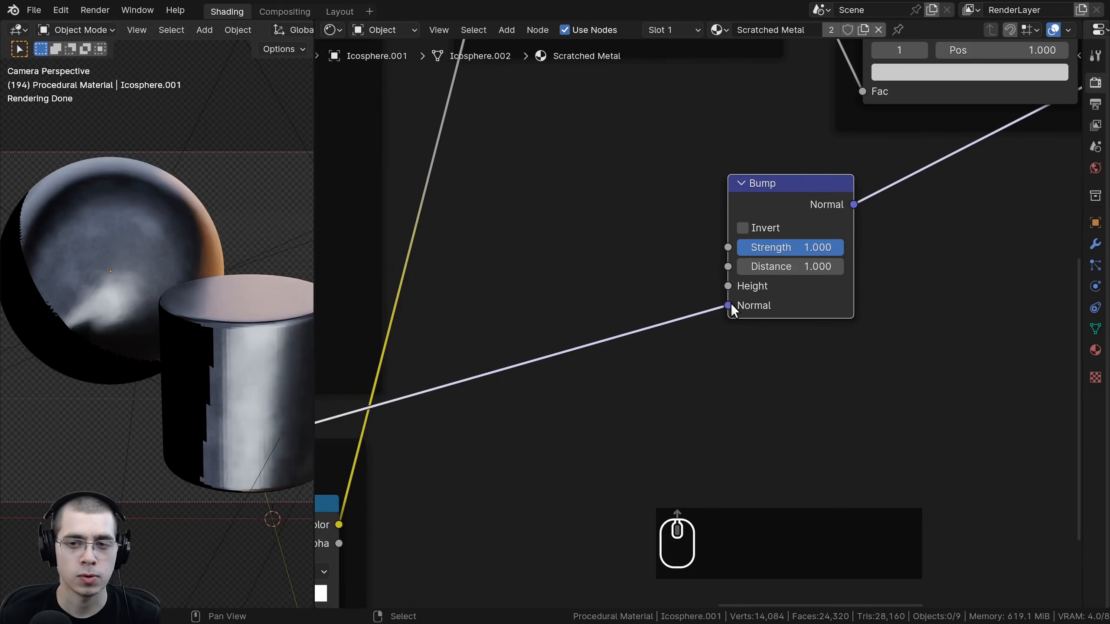
Move the Noise Texture link from the Bump node's Normal input to its Height input and reposition the Bump node below the Roughness frame
{"action": "mouse_move", "coordinate": [727, 305]}
{"action": "left_mouse_down"}
{"action": "mouse_move", "coordinate": [711, 309]}
{"action": "mouse_move", "coordinate": [691, 274]}
{"action": "mouse_move", "coordinate": [728, 315]}
{"action": "mouse_move", "coordinate": [695, 300]}
{"action": "mouse_move", "coordinate": [728, 286]}
{"action": "left_mouse_up"}
{"action": "scroll", "coordinate": [736, 285], "scroll_direction": "down", "scroll_amount": 3}
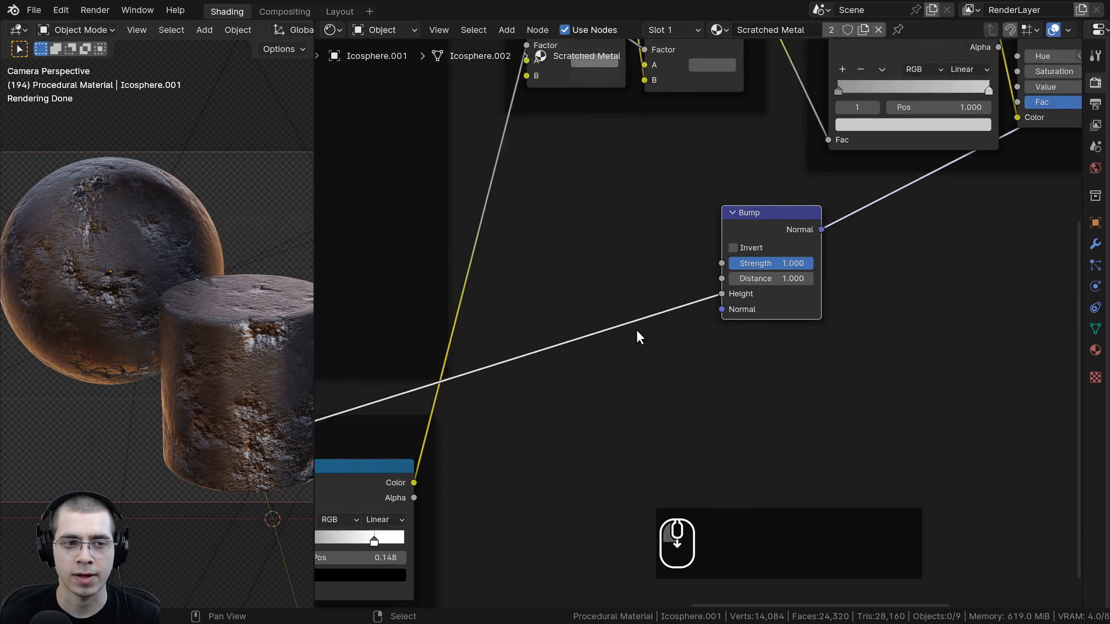
{"action": "scroll", "coordinate": [560, 326], "scroll_direction": "down", "scroll_amount": 1}
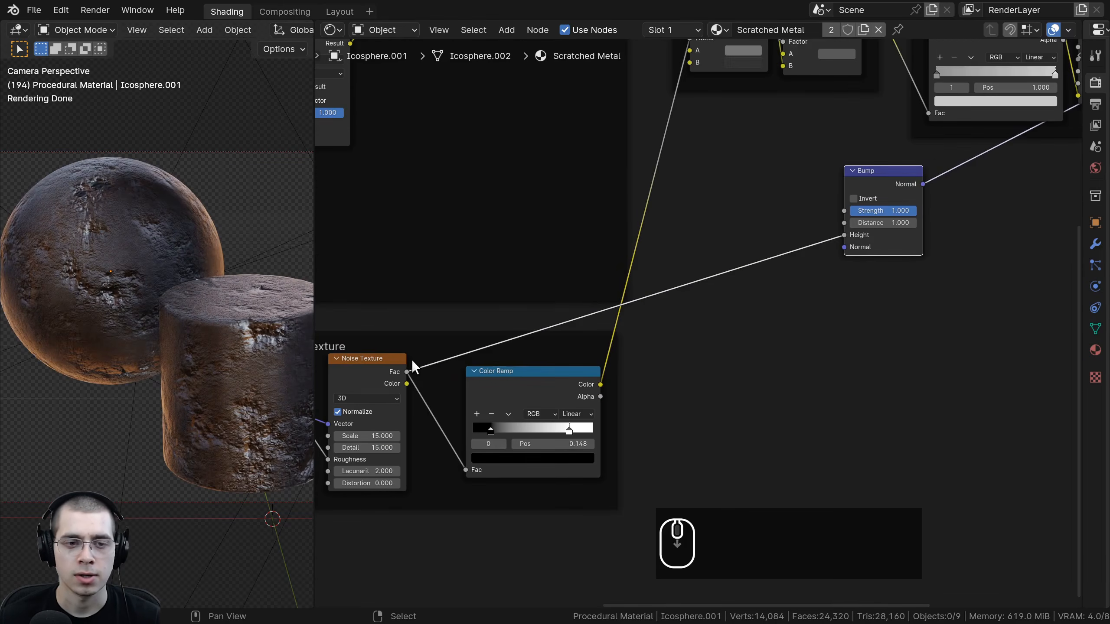
{"action": "left_click", "coordinate": [866, 171]}
{"action": "middle_click_drag", "start_coordinate": [760, 188], "coordinate": [516, 262]}
{"action": "key", "text": "g"}
{"action": "left_click", "coordinate": [680, 240]}
Set the Bump node's Strength to 0.05 and check the surface on the cylinder and sphere
{"action": "middle_click_drag", "start_coordinate": [245, 341], "coordinate": [162, 173], "text": "shift"}
{"action": "scroll", "coordinate": [162, 173], "scroll_direction": "up", "scroll_amount": 3}
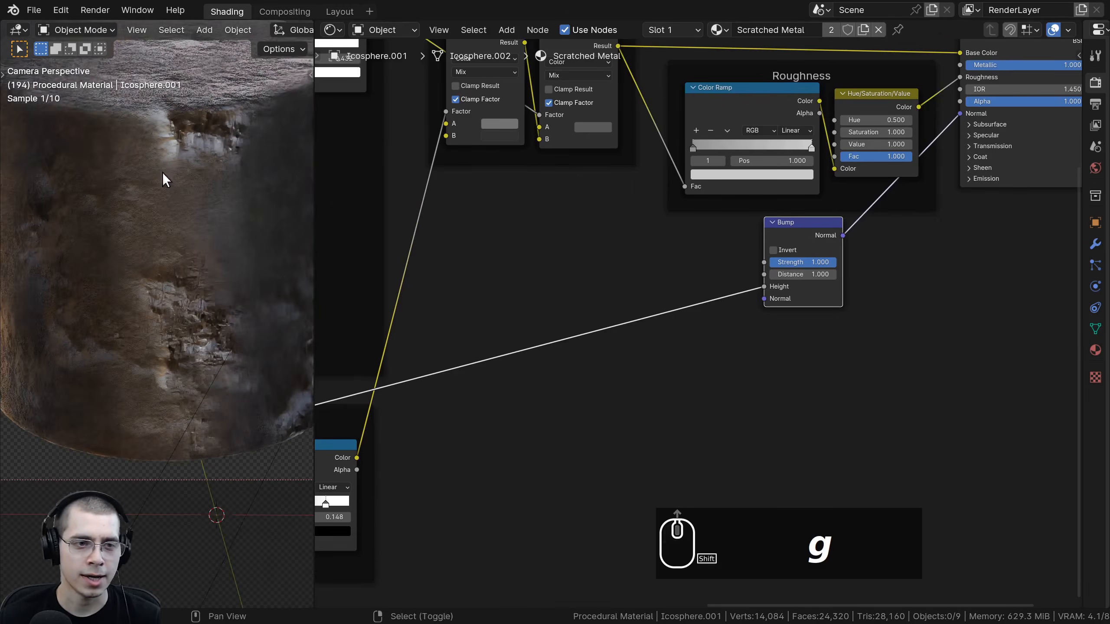
{"action": "scroll", "coordinate": [478, 241], "scroll_direction": "up", "scroll_amount": 2}
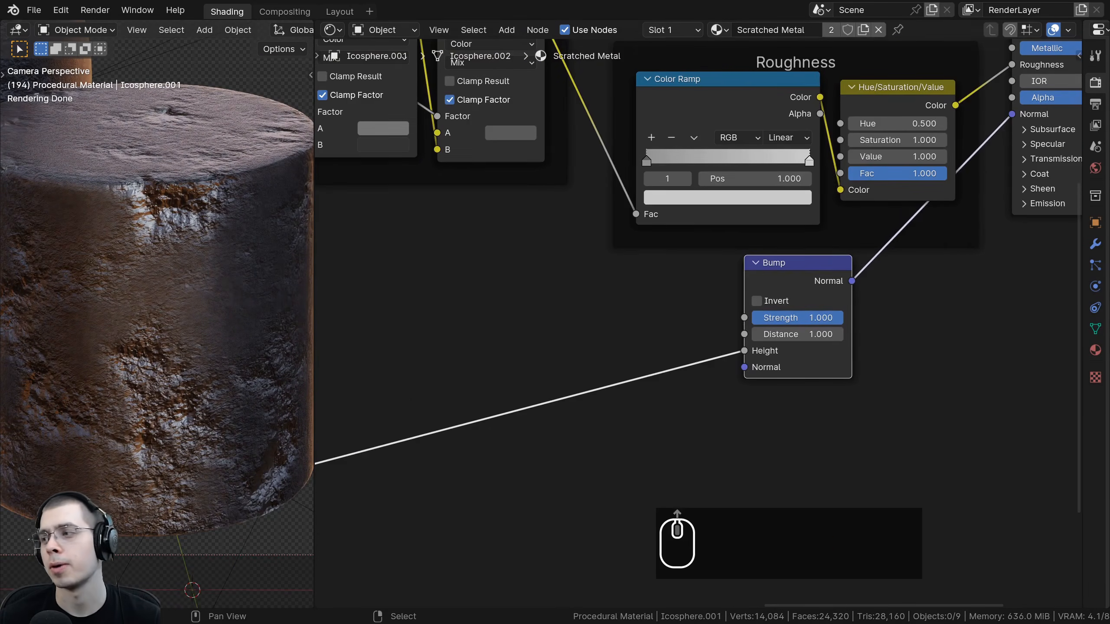
{"action": "scroll", "coordinate": [554, 273], "scroll_direction": "up", "scroll_amount": 1}
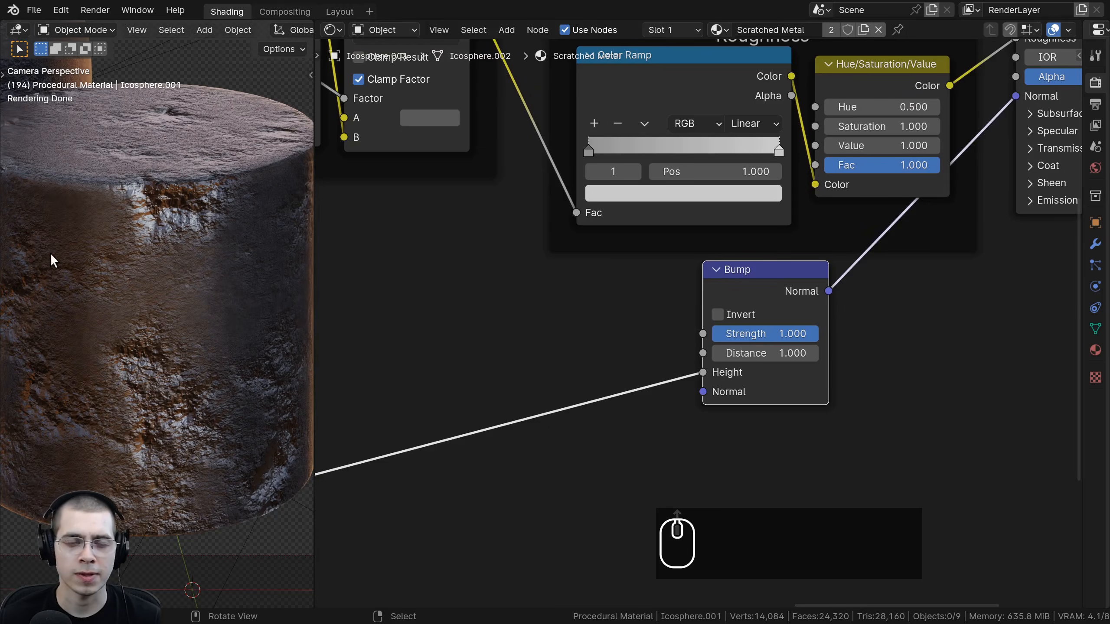
{"action": "scroll", "coordinate": [699, 321], "scroll_direction": "up", "scroll_amount": 1}
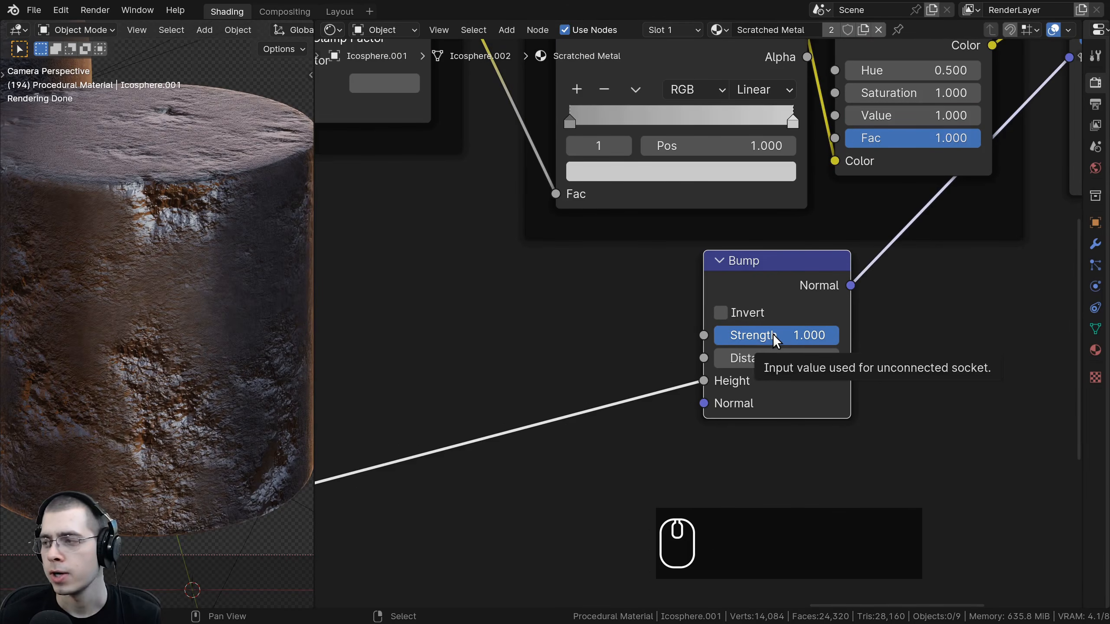
{"action": "left_click", "coordinate": [773, 335]}
{"action": "type", "text": ".05"}
{"action": "key", "text": "Return"}
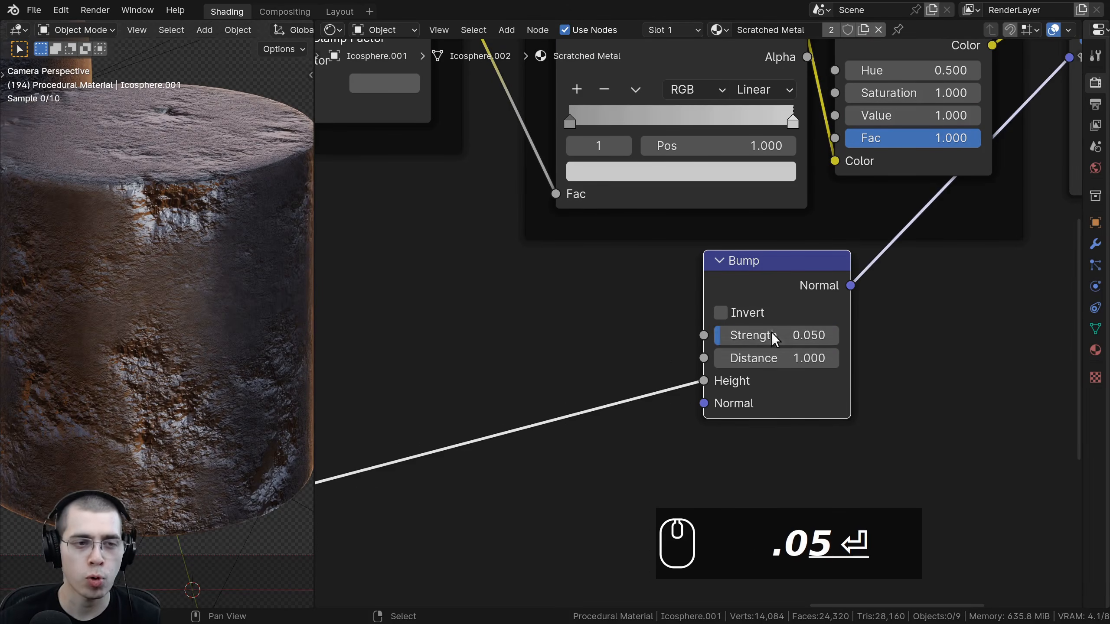
{"action": "scroll", "coordinate": [117, 269], "scroll_direction": "down", "scroll_amount": 3}
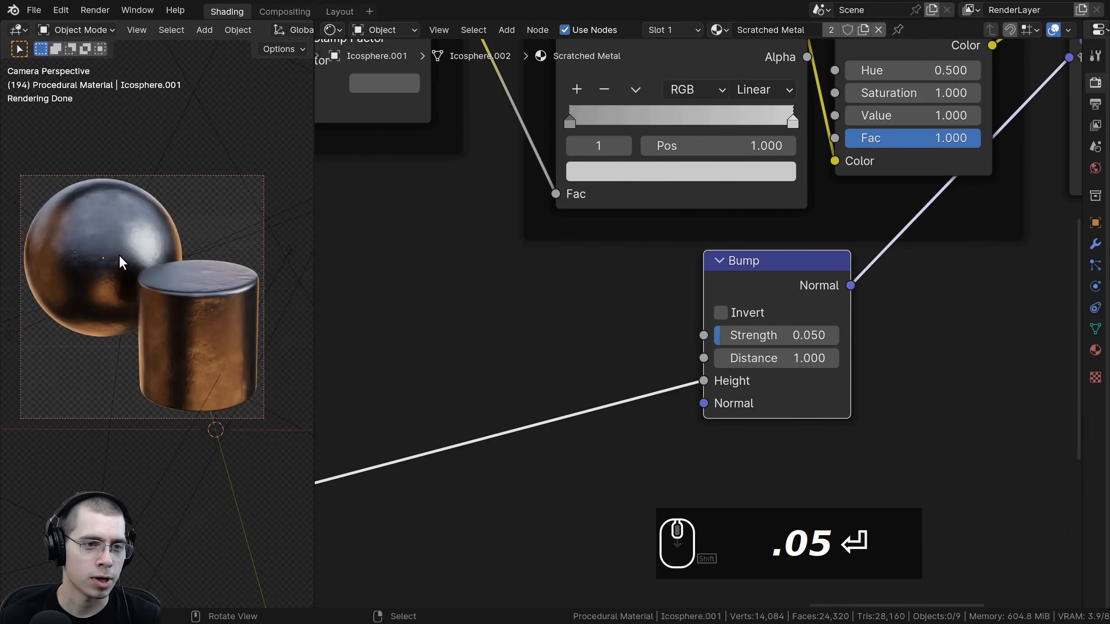
{"action": "scroll", "coordinate": [119, 262], "scroll_direction": "up", "scroll_amount": 2}
Duplicate the Bump node and insert the copy on the Normal link between the first Bump node and the Principled BSDF
{"action": "left_click_drag", "start_coordinate": [734, 282], "coordinate": [708, 298]}
{"action": "scroll", "coordinate": [787, 328], "scroll_direction": "down", "scroll_amount": 1}
{"action": "middle_click_drag", "start_coordinate": [709, 298], "coordinate": [619, 298]}
{"action": "scroll", "coordinate": [620, 298], "scroll_direction": "down", "scroll_amount": 1}
{"action": "mouse_move", "coordinate": [619, 298]}
{"action": "left_mouse_down"}
{"action": "mouse_move", "coordinate": [611, 295]}
{"action": "mouse_move", "coordinate": [628, 297]}
{"action": "left_mouse_up"}
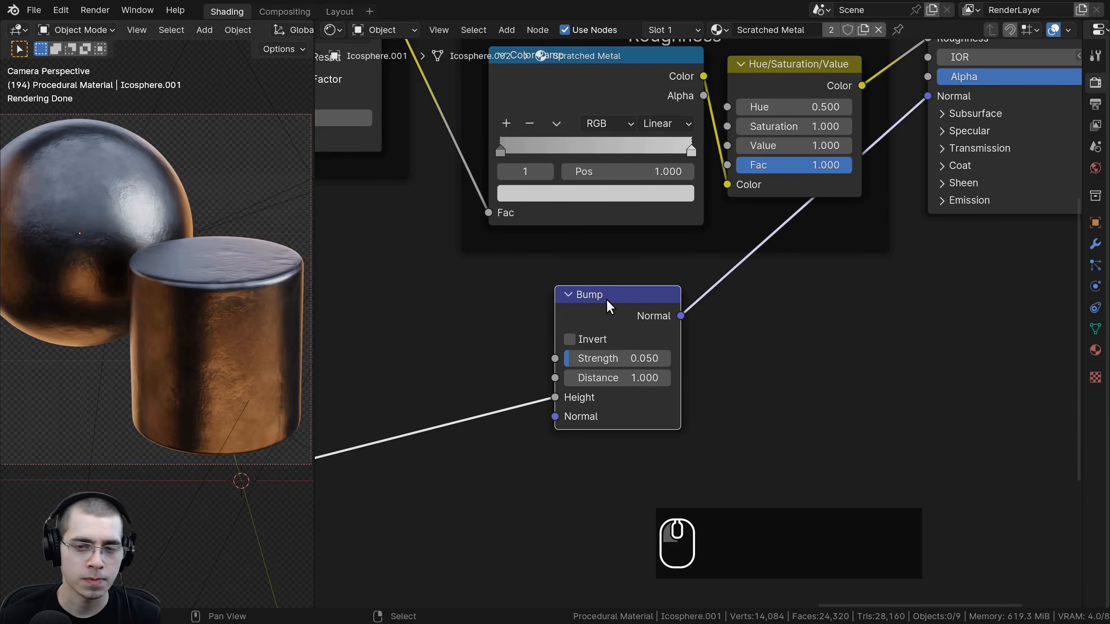
{"action": "key", "text": "shift+d"}
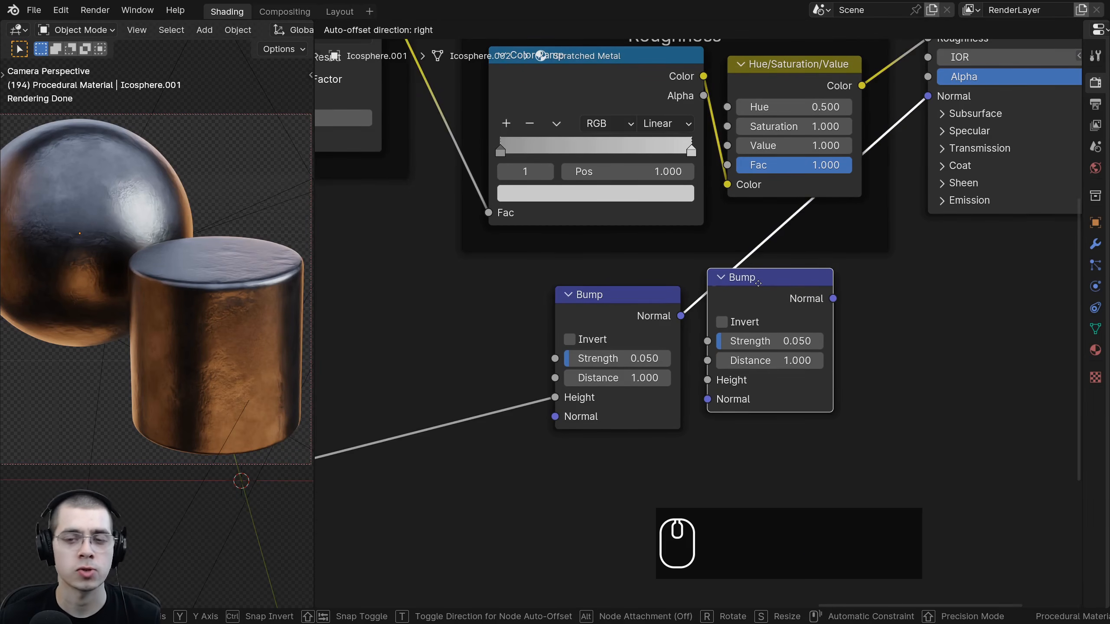
{"action": "left_click", "coordinate": [759, 283]}
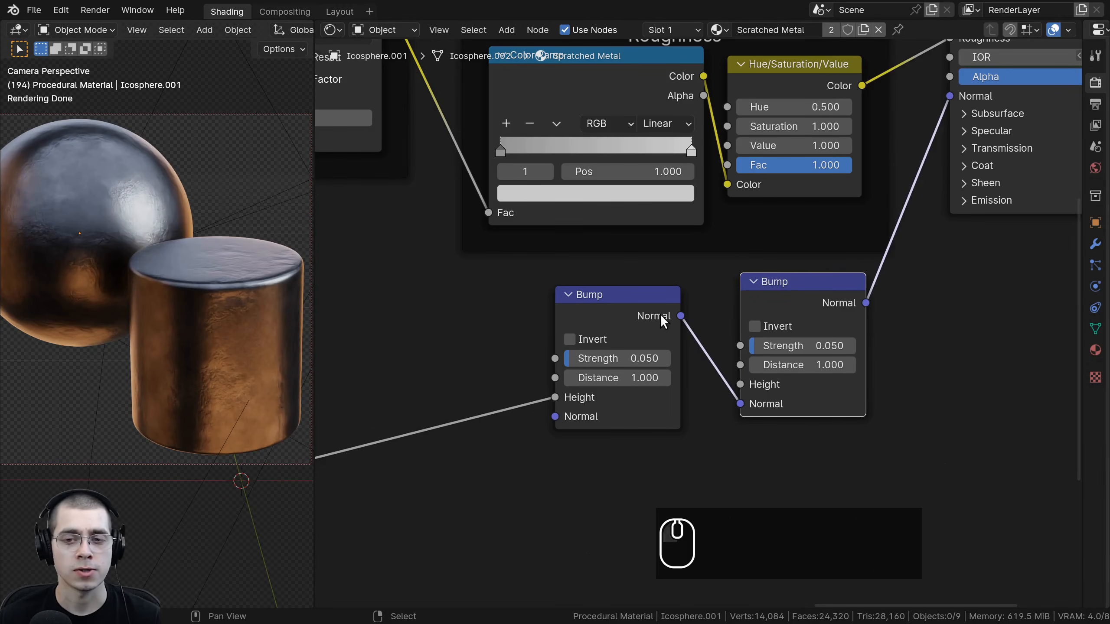
{"action": "left_click_drag", "start_coordinate": [770, 287], "coordinate": [760, 293]}
{"action": "left_click_drag", "start_coordinate": [731, 389], "coordinate": [695, 266]}
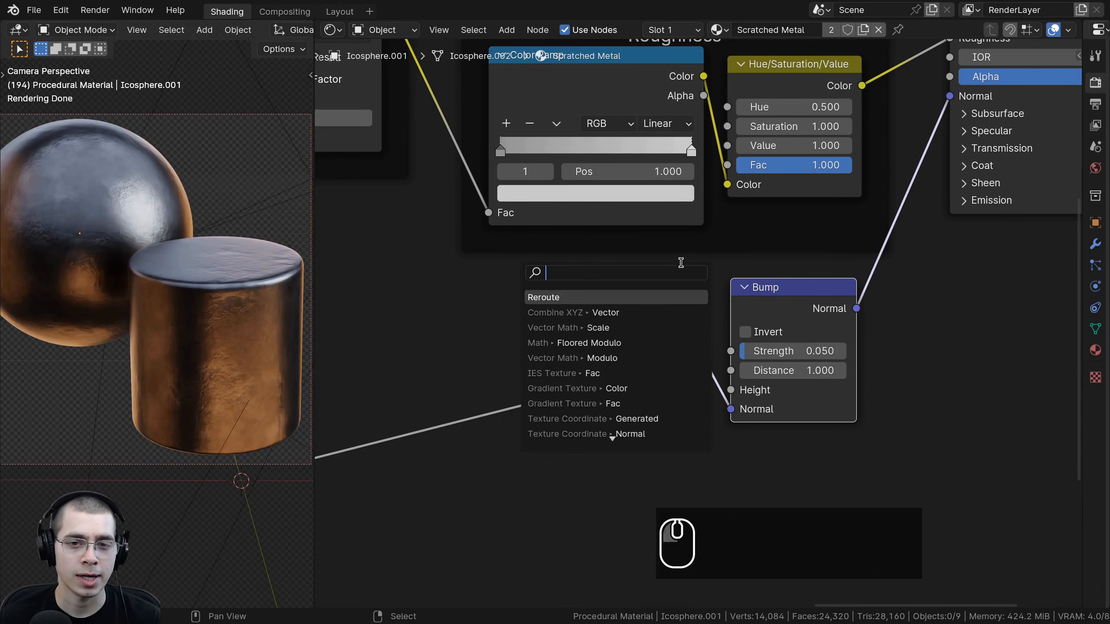
{"action": "left_click", "coordinate": [735, 269]}
Connect the Color output of the Scratches frame's final Color Ramp to the second Bump node's Height input
{"action": "scroll", "coordinate": [568, 258], "scroll_direction": "down", "scroll_amount": 6}
{"action": "middle_click_drag", "start_coordinate": [449, 168], "coordinate": [518, 347]}
{"action": "scroll", "coordinate": [517, 347], "scroll_direction": "down", "scroll_amount": 3}
{"action": "middle_click_drag", "start_coordinate": [323, 260], "coordinate": [620, 213]}
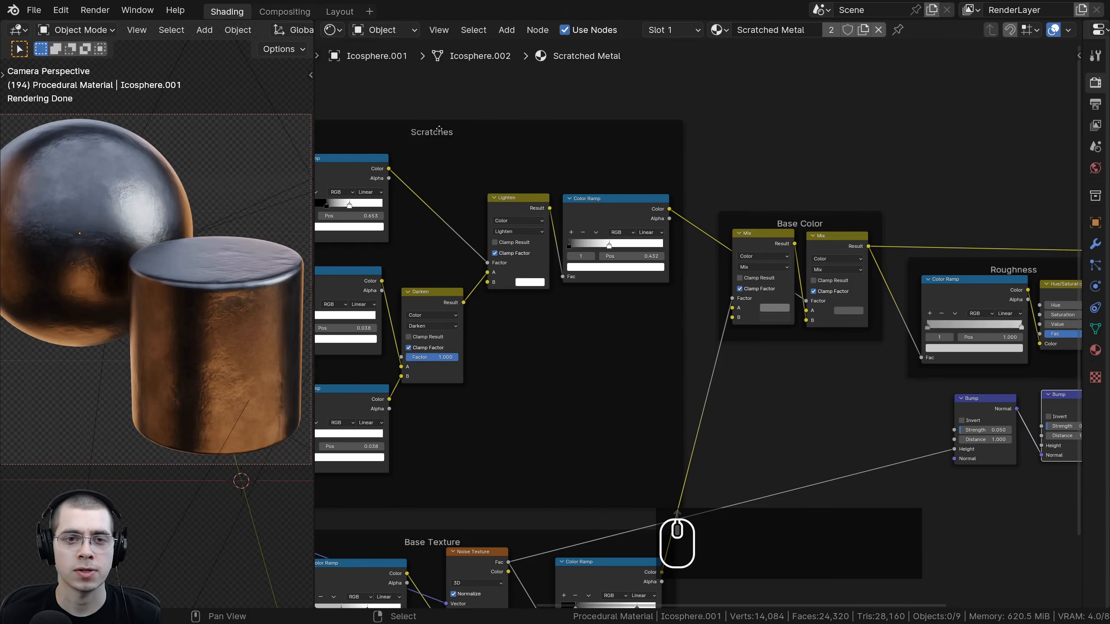
{"action": "left_click", "coordinate": [433, 121]}
{"action": "middle_click_drag", "start_coordinate": [513, 168], "coordinate": [325, 127]}
{"action": "scroll", "coordinate": [447, 165], "scroll_direction": "up", "scroll_amount": 1}
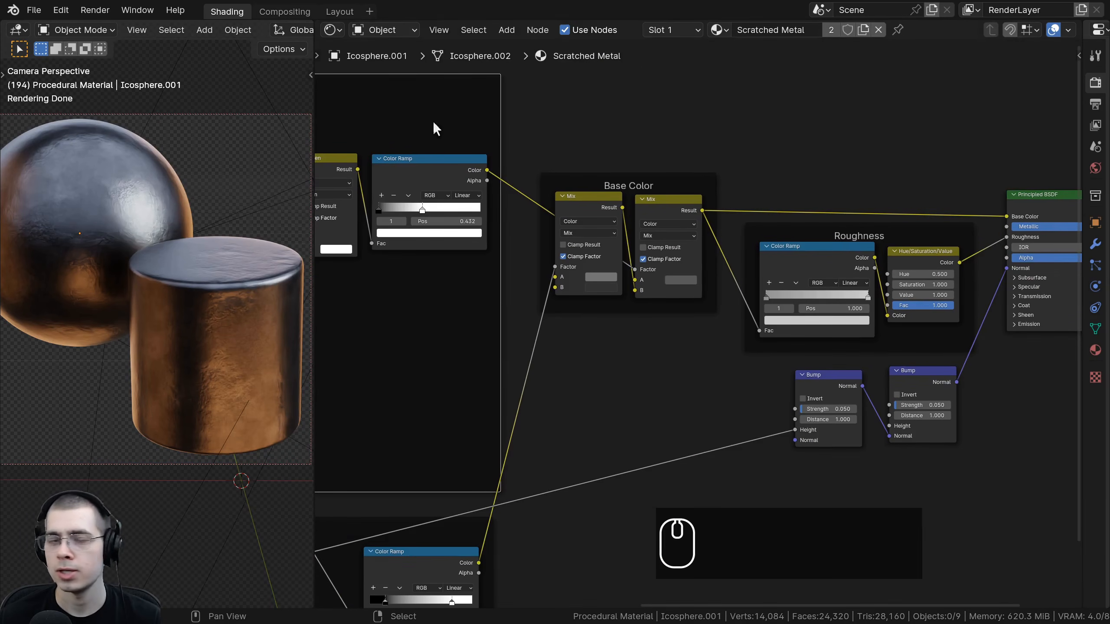
{"action": "left_click", "coordinate": [406, 175]}
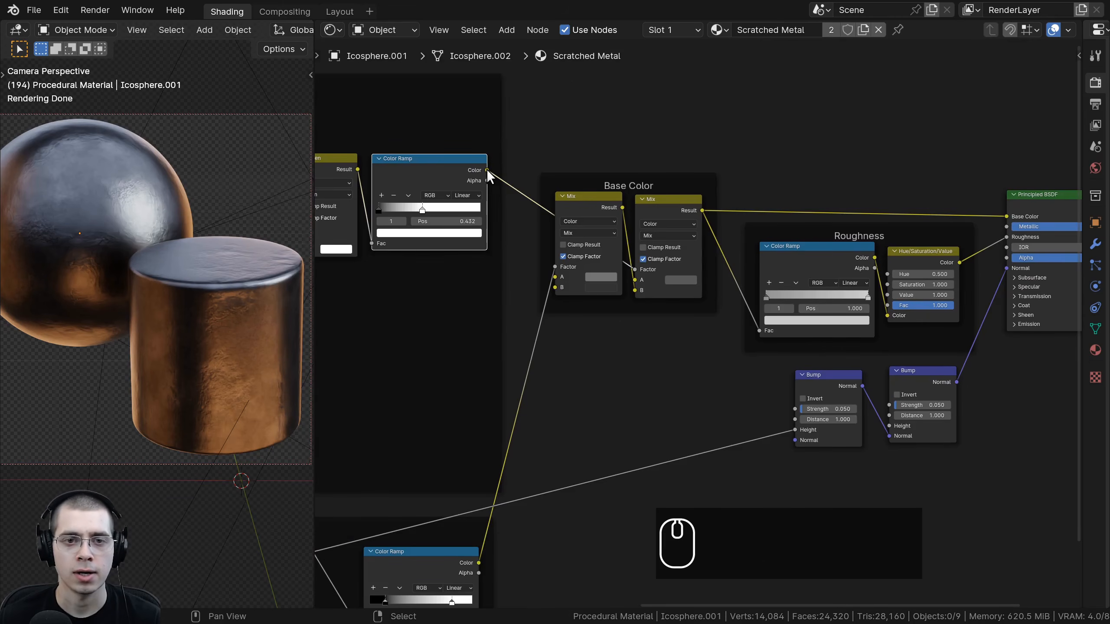
{"action": "left_click_drag", "start_coordinate": [487, 170], "coordinate": [889, 426]}
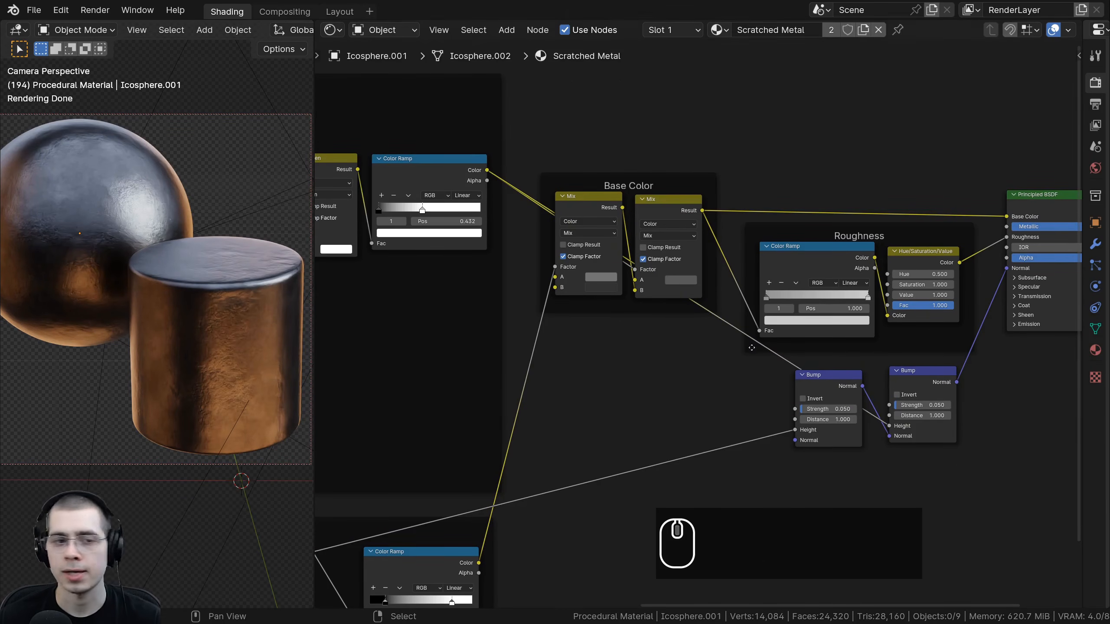
Inspect the scratches up close on the rendered objects and set the second Bump node's Strength to 0.1
{"action": "scroll", "coordinate": [227, 326], "scroll_direction": "up", "scroll_amount": 2}
{"action": "scroll", "coordinate": [157, 257], "scroll_direction": "up", "scroll_amount": 5}
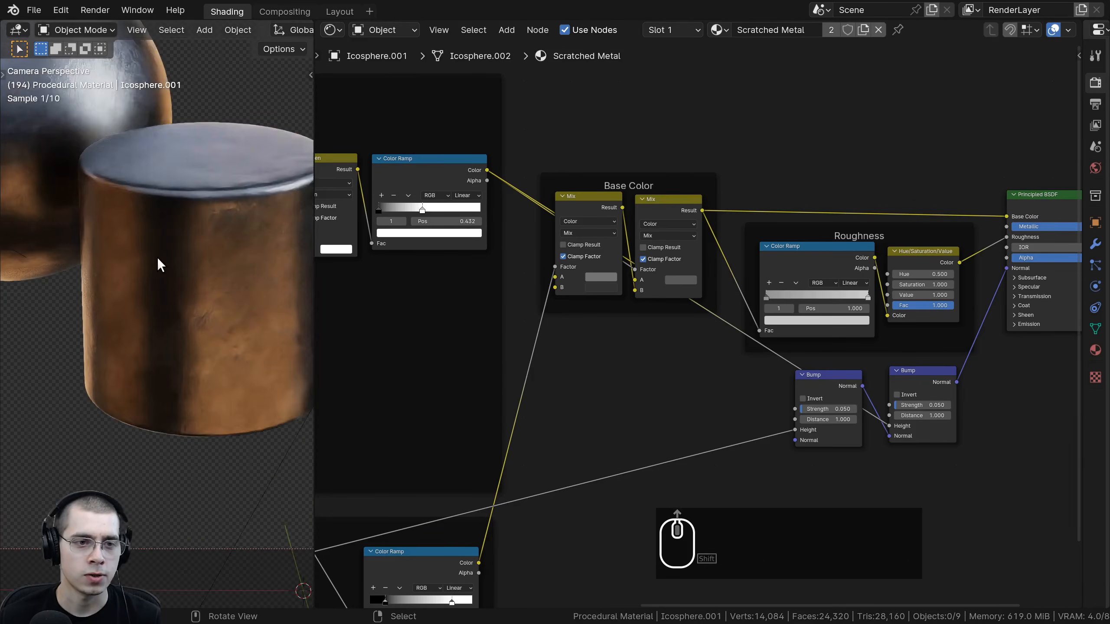
{"action": "scroll", "coordinate": [163, 198], "scroll_direction": "up", "scroll_amount": 6, "text": "shift"}
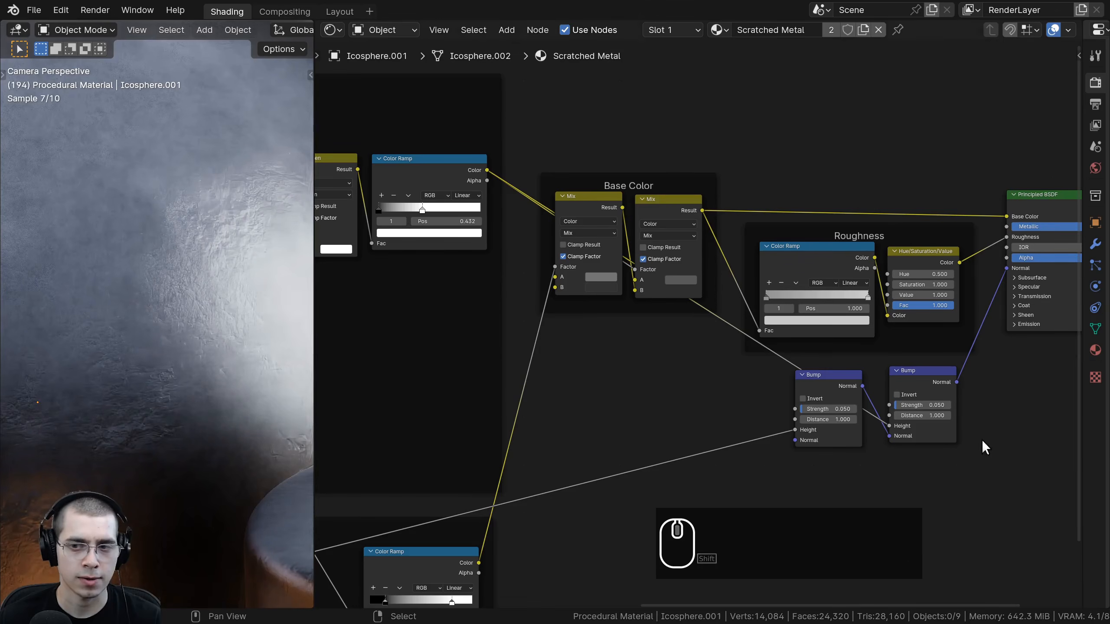
{"action": "scroll", "coordinate": [832, 398], "scroll_direction": "up", "scroll_amount": 2}
{"action": "scroll", "coordinate": [832, 398], "scroll_direction": "up", "scroll_amount": 2}
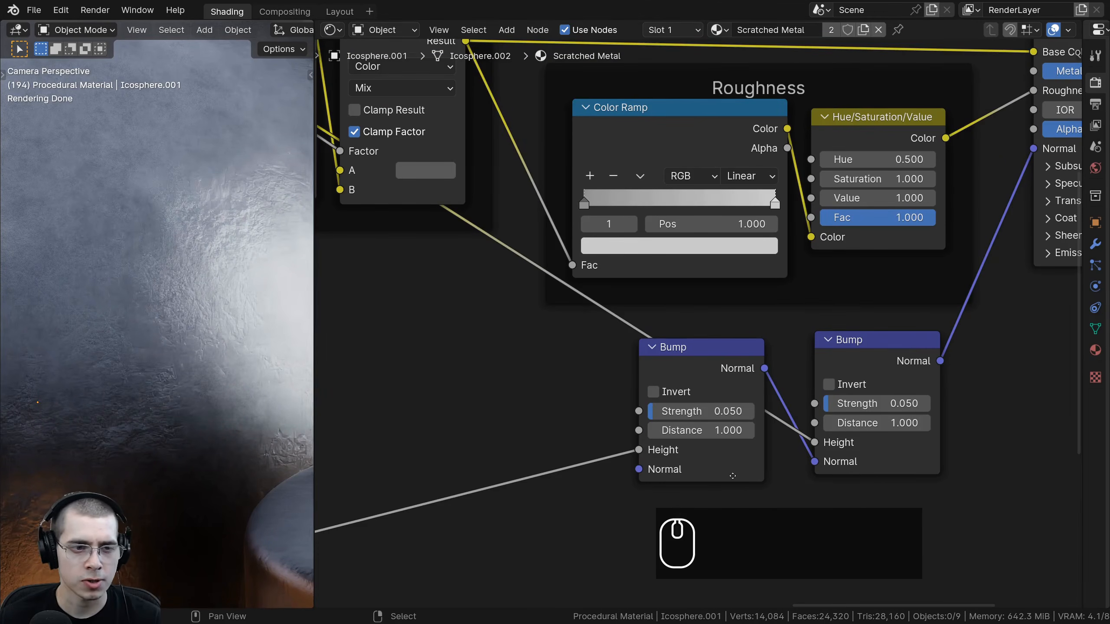
{"action": "scroll", "coordinate": [1040, 503], "scroll_direction": "up", "scroll_amount": 1}
{"action": "left_click", "coordinate": [876, 401]}
{"action": "type", "text": ".1"}
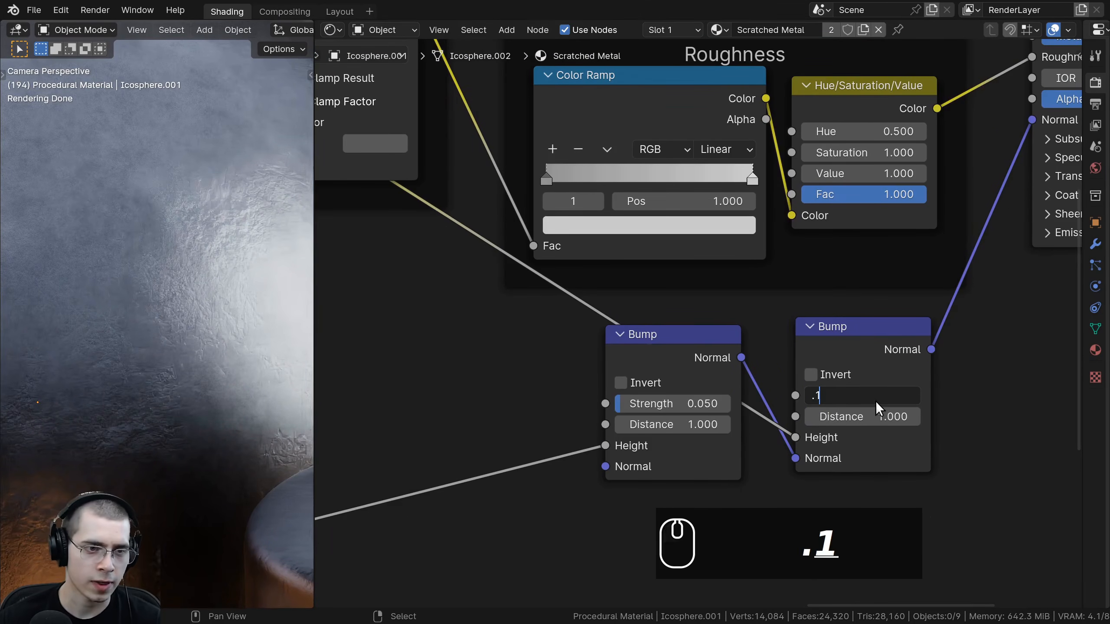
{"action": "key", "text": "Return"}
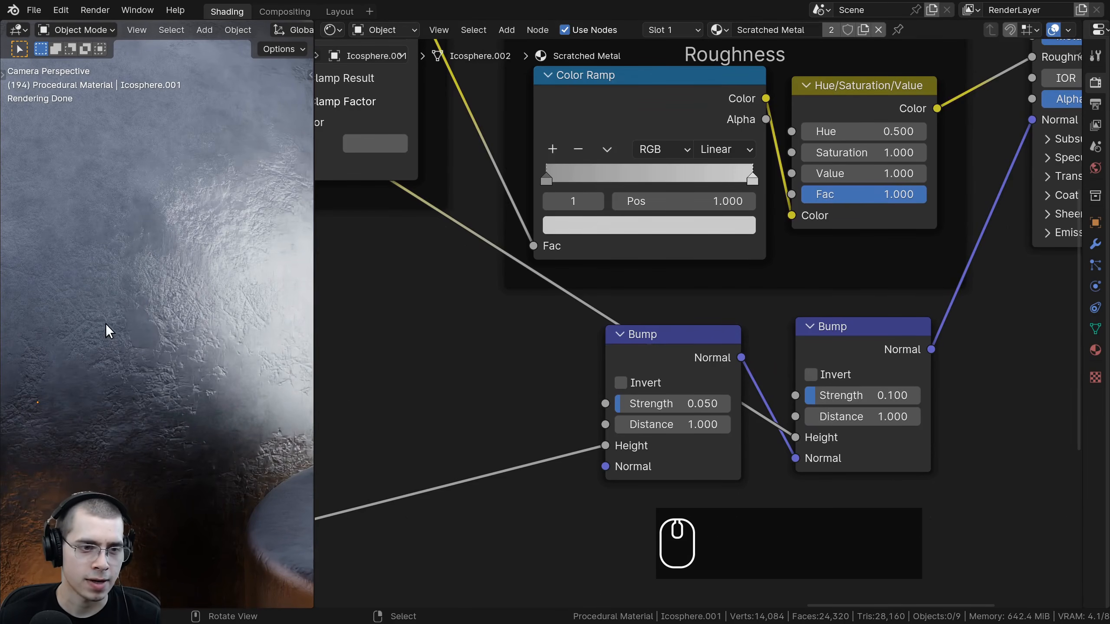
Try a Strength of about 0.229 on the second Bump node and undo the change
{"action": "left_click_drag", "start_coordinate": [887, 395], "coordinate": [944, 395]}
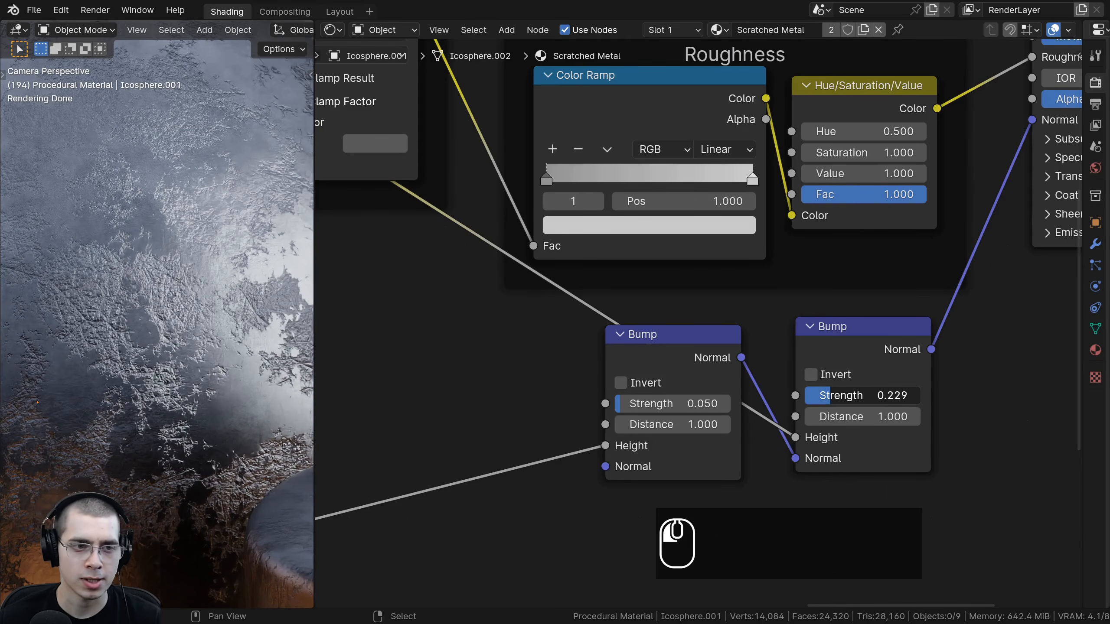
{"action": "key", "text": "ctrl+z"}
{"action": "scroll", "coordinate": [156, 309], "scroll_direction": "down", "scroll_amount": 3}
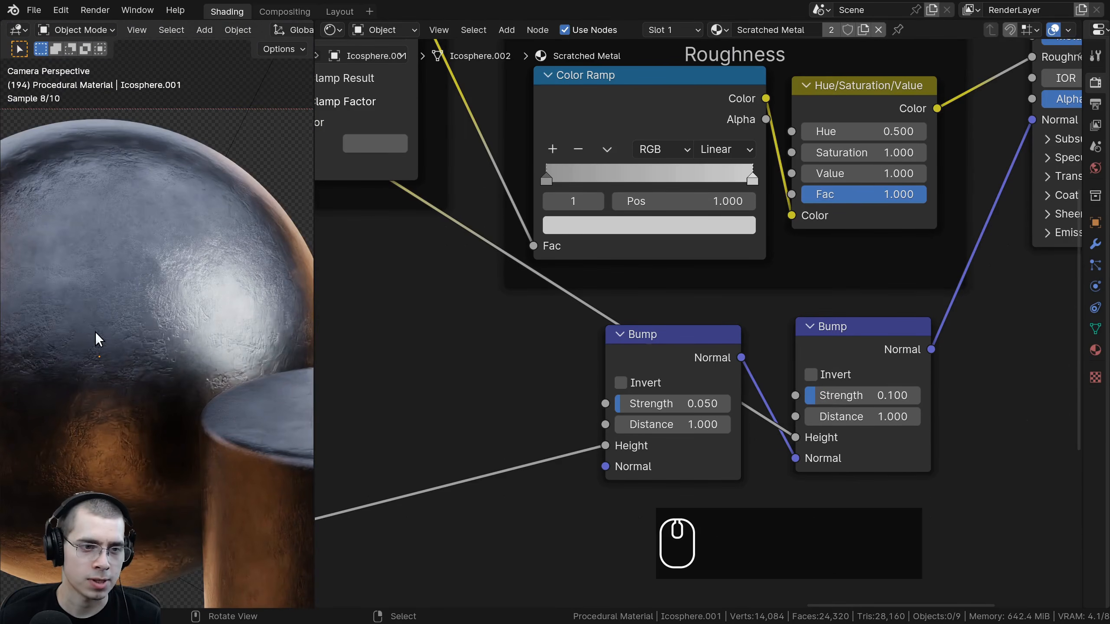
{"action": "scroll", "coordinate": [191, 228], "scroll_direction": "up", "scroll_amount": 3}
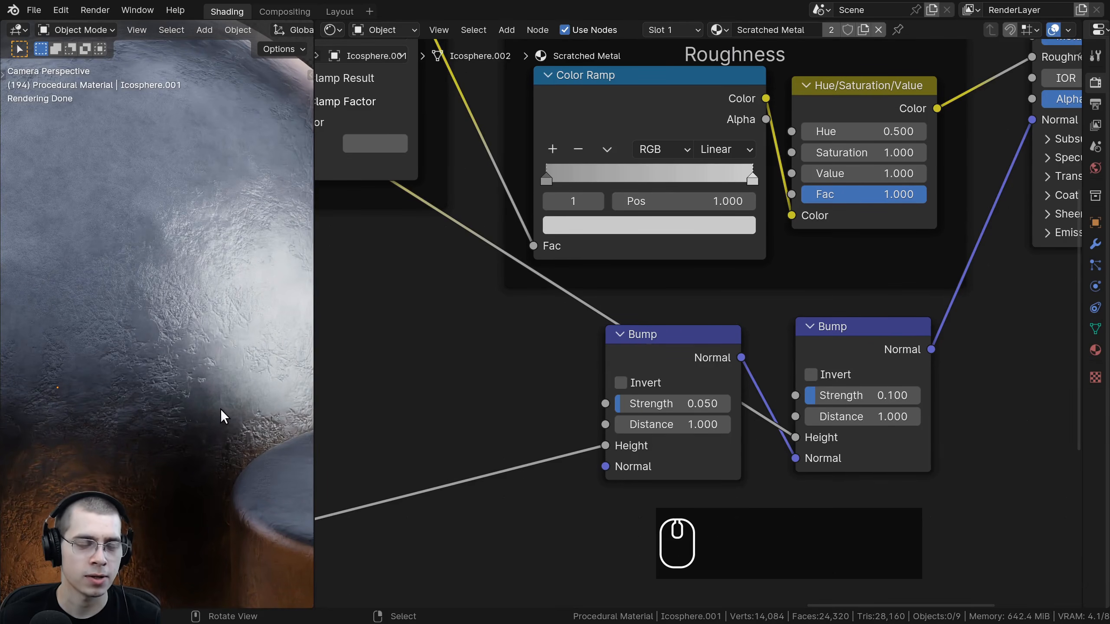
Group both Bump nodes in a frame labelled "Bump" and shift the frame slightly away from the Roughness frame
{"action": "left_click_drag", "start_coordinate": [820, 411], "coordinate": [654, 330]}
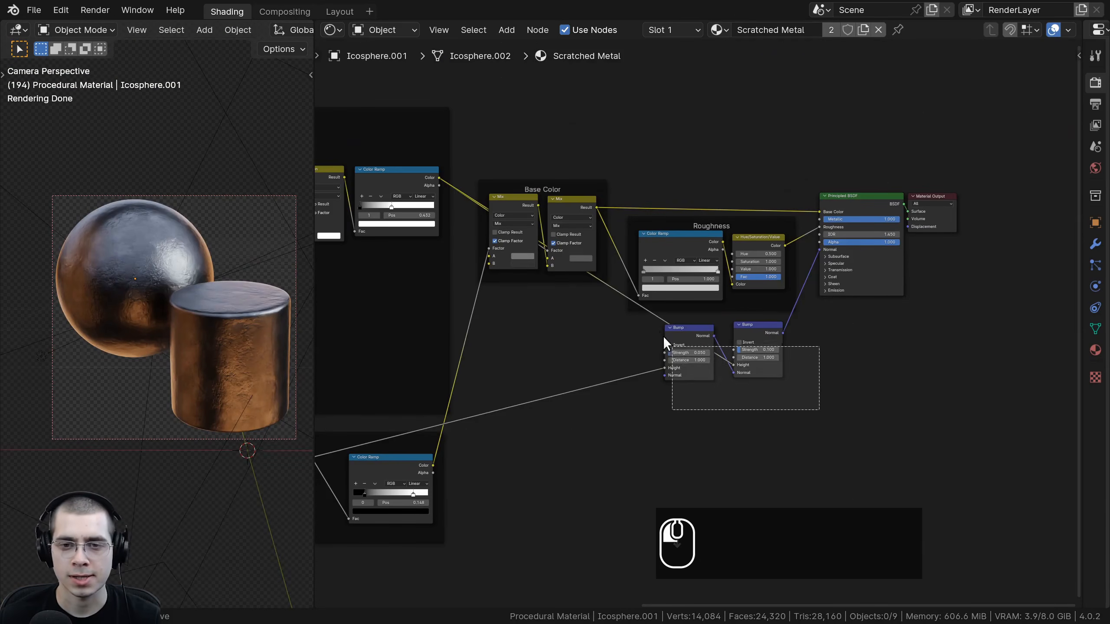
{"action": "scroll", "coordinate": [775, 349], "scroll_direction": "up", "scroll_amount": 5}
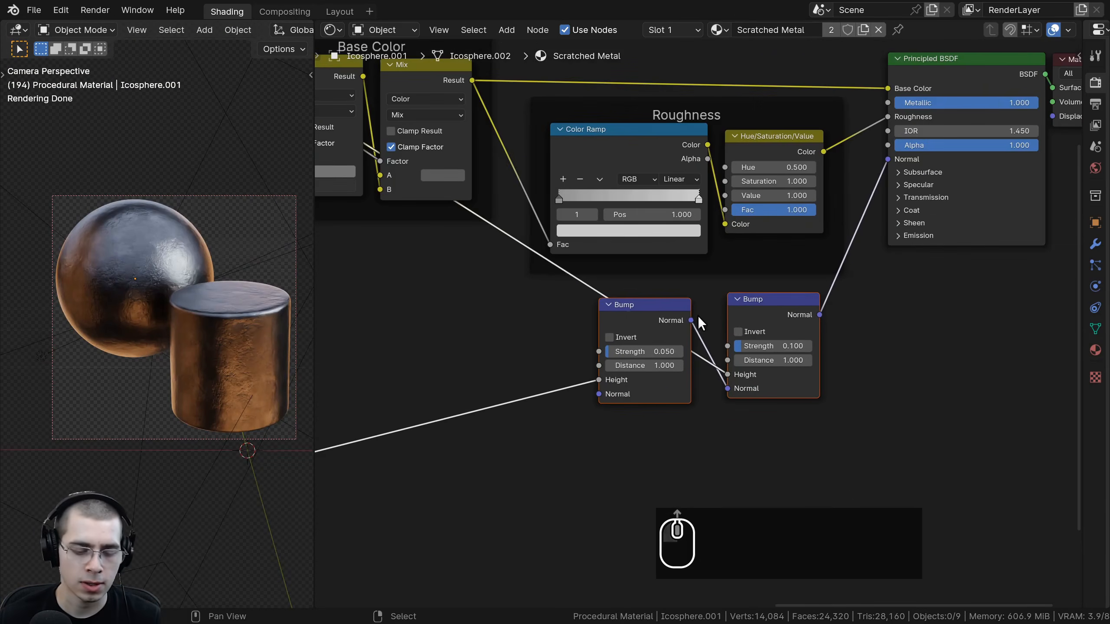
{"action": "key", "text": "ctrl+j"}
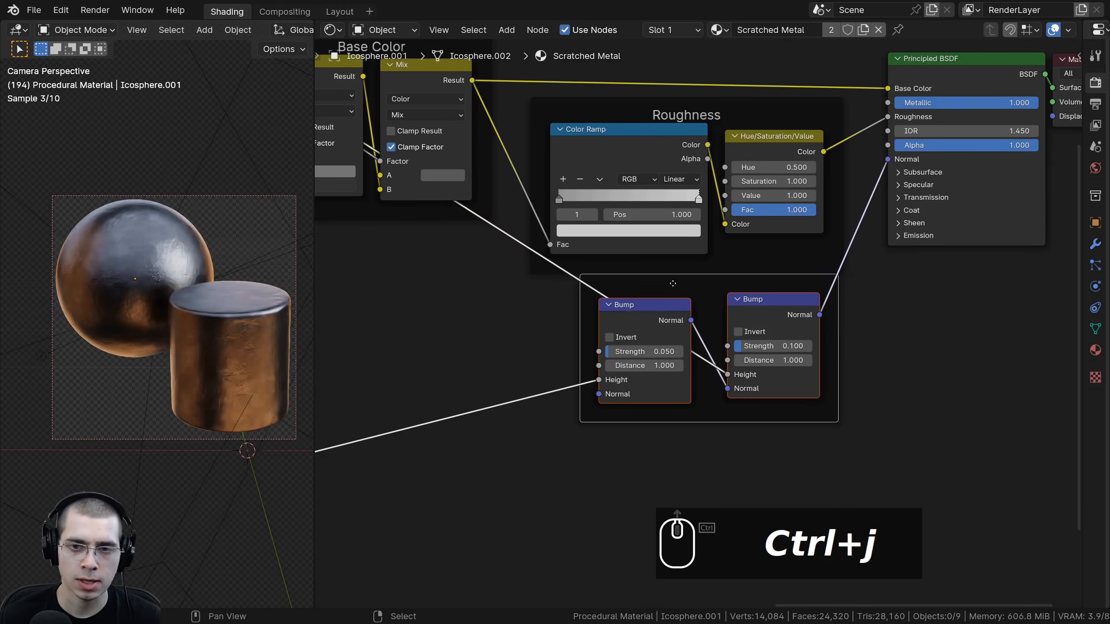
{"action": "left_click_drag", "start_coordinate": [672, 283], "coordinate": [671, 301]}
{"action": "key", "text": "F2"}
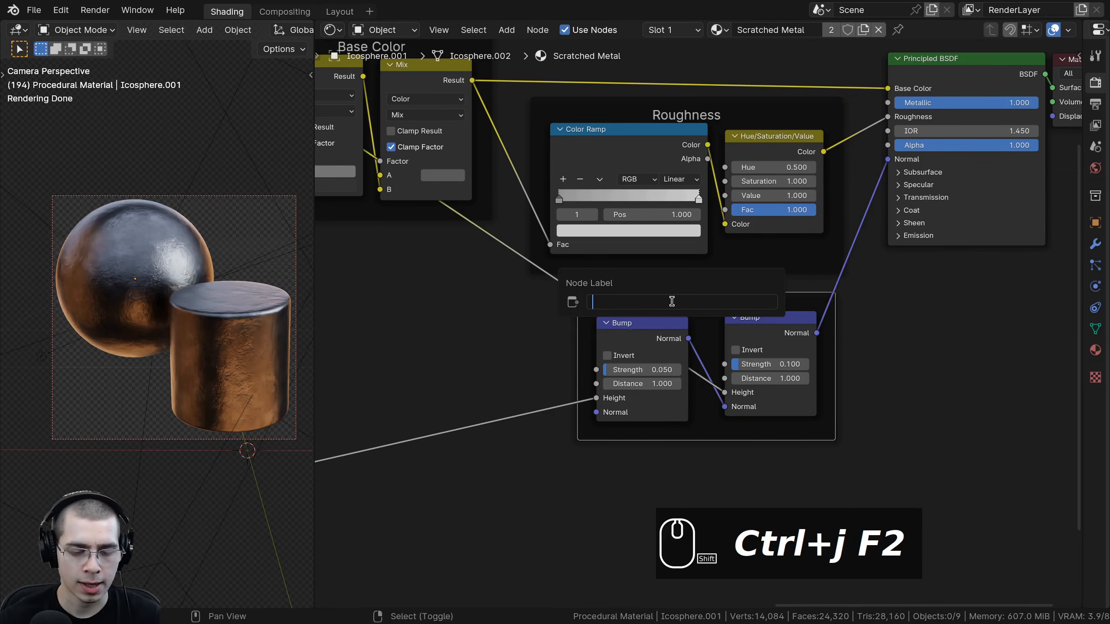
{"action": "type", "text": "Bump"}
{"action": "key", "text": "Return"}
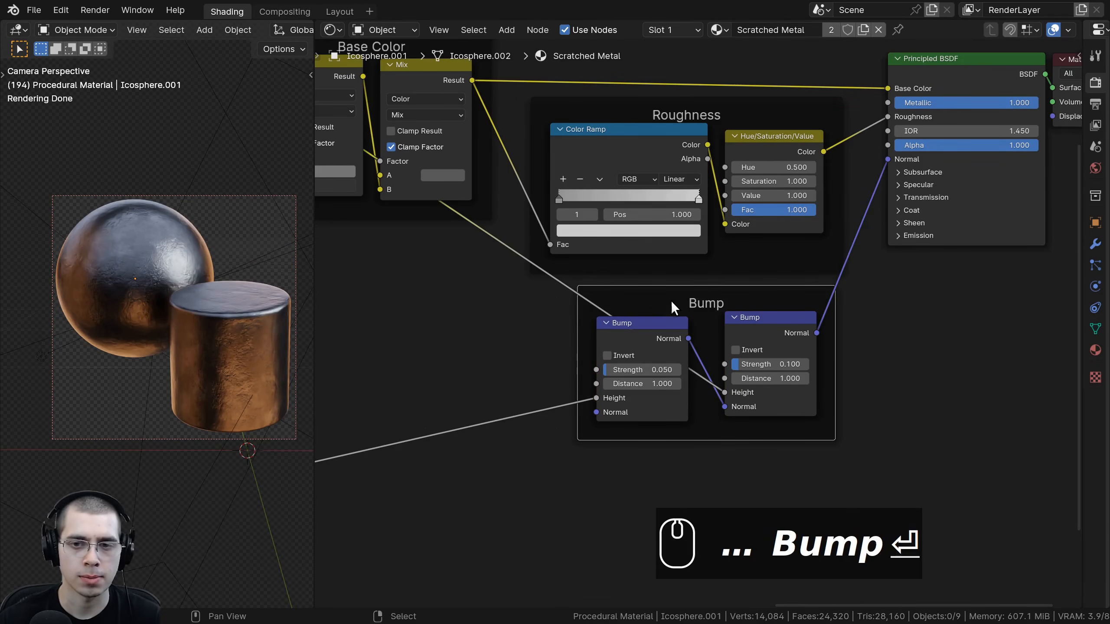
Combine all frames and the Principled BSDF into one node group, leaving out the Material Output
{"action": "key", "text": "a"}
{"action": "middle_click_drag", "start_coordinate": [624, 215], "coordinate": [701, 197]}
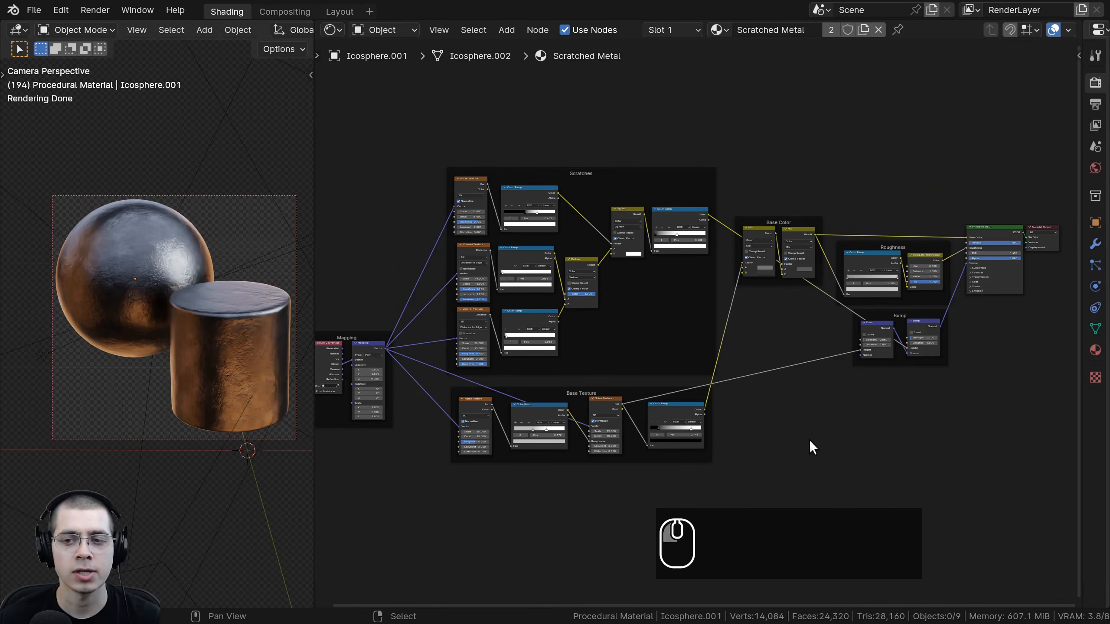
{"action": "scroll", "coordinate": [810, 441], "scroll_direction": "down", "scroll_amount": 1}
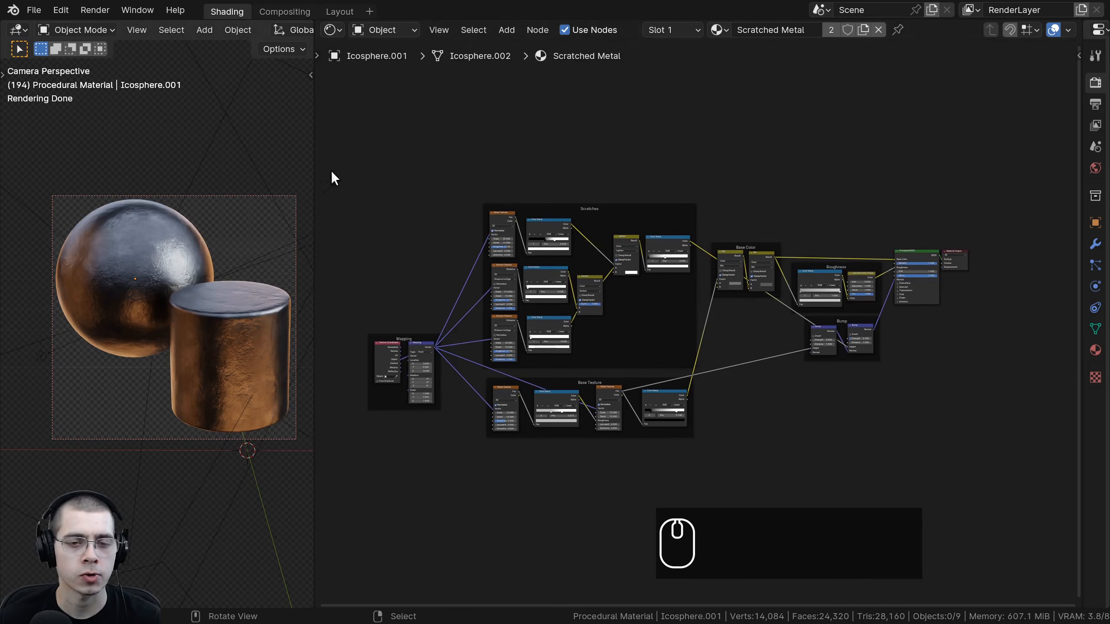
{"action": "left_click_drag", "start_coordinate": [362, 119], "coordinate": [932, 512]}
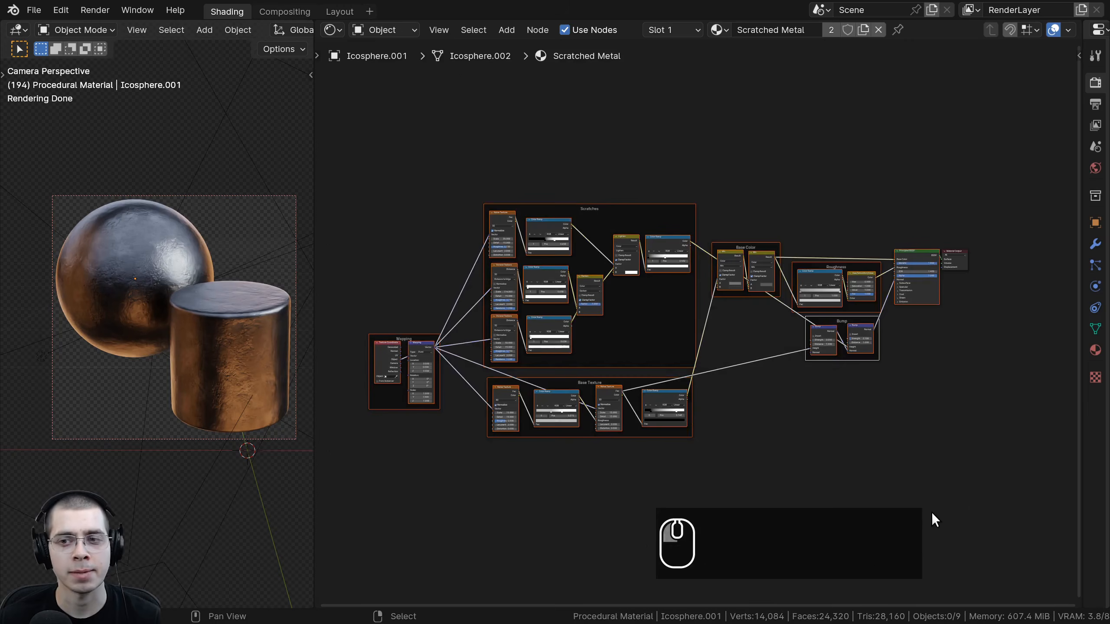
{"action": "scroll", "coordinate": [882, 436], "scroll_direction": "up", "scroll_amount": 2}
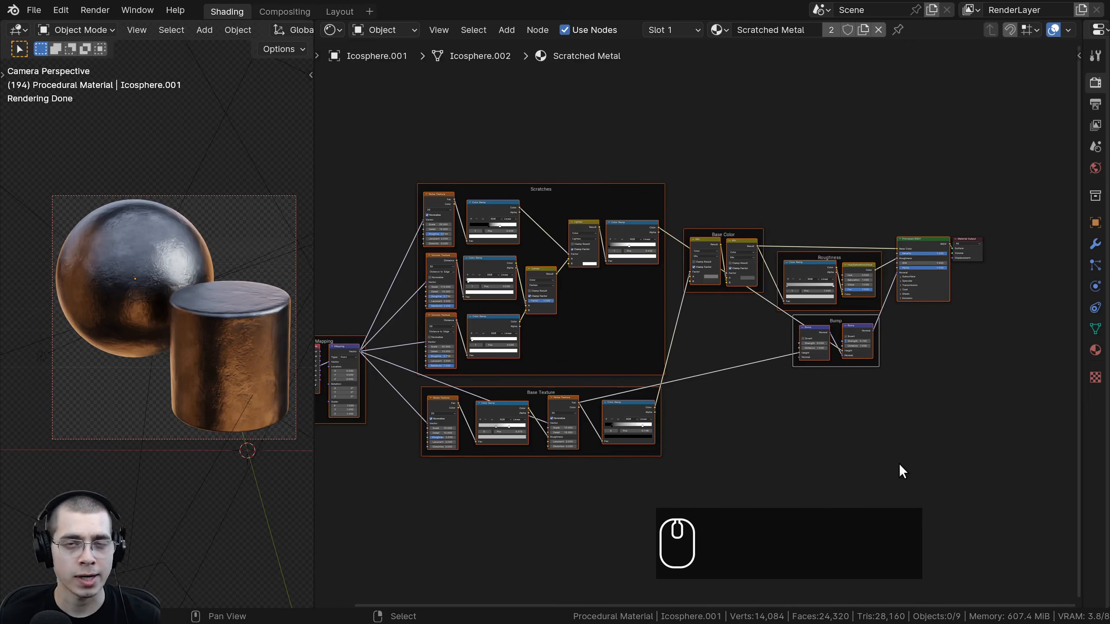
{"action": "scroll", "coordinate": [840, 408], "scroll_direction": "up", "scroll_amount": 1}
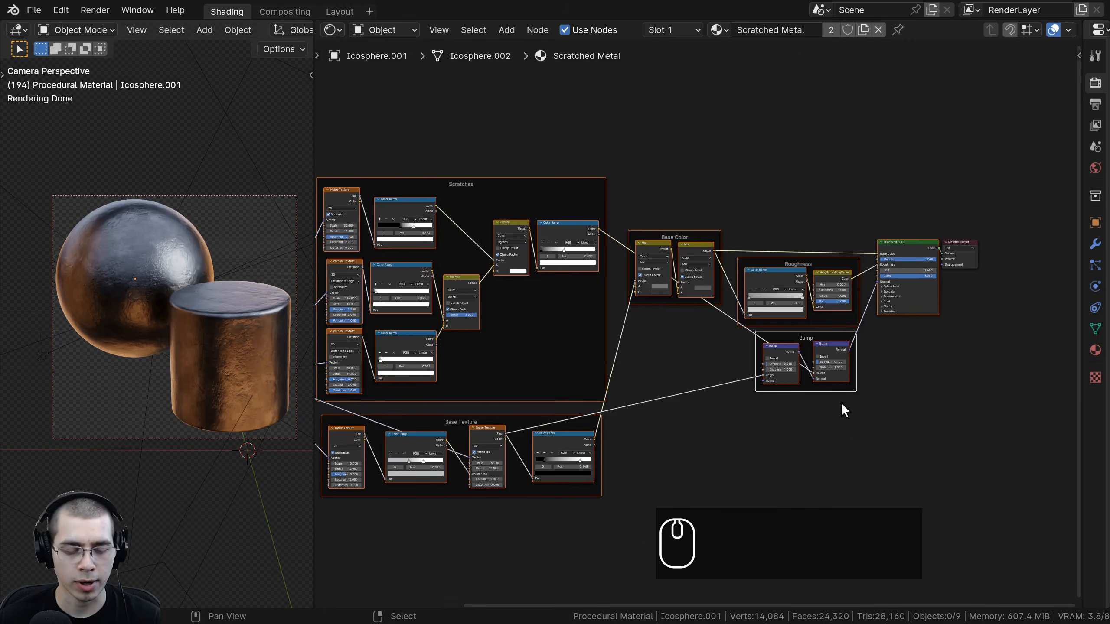
{"action": "key", "text": "ctrl+g"}
{"action": "scroll", "coordinate": [665, 304], "scroll_direction": "up", "scroll_amount": 2}
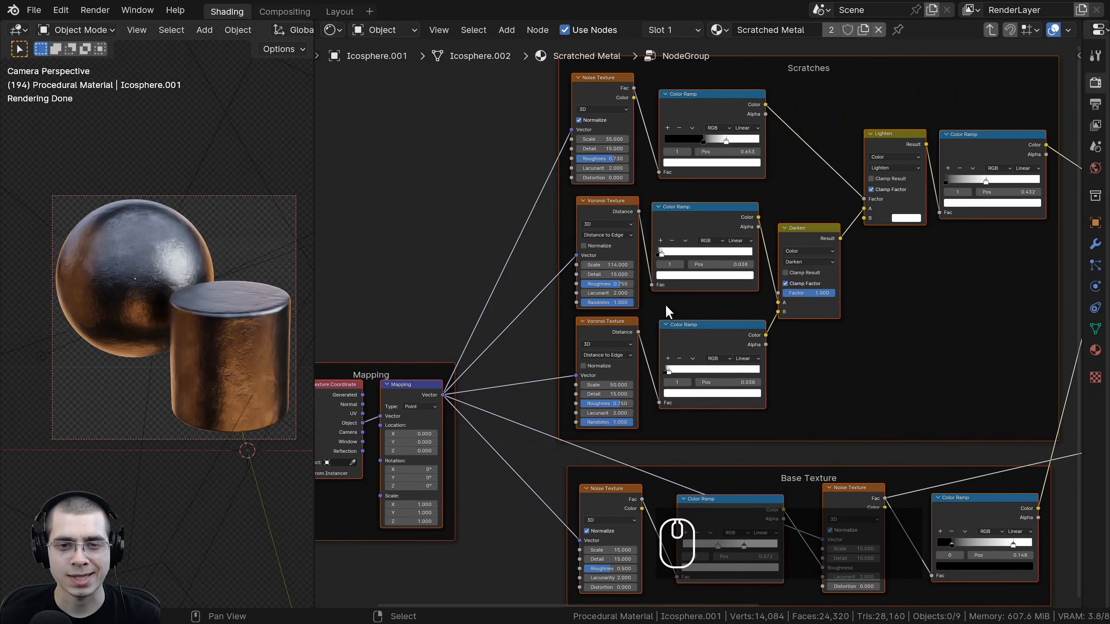
Leave the node group, place the group node directly beside the Material Output, and widen it
{"action": "key", "text": "Tab"}
{"action": "key", "text": "Tab"}
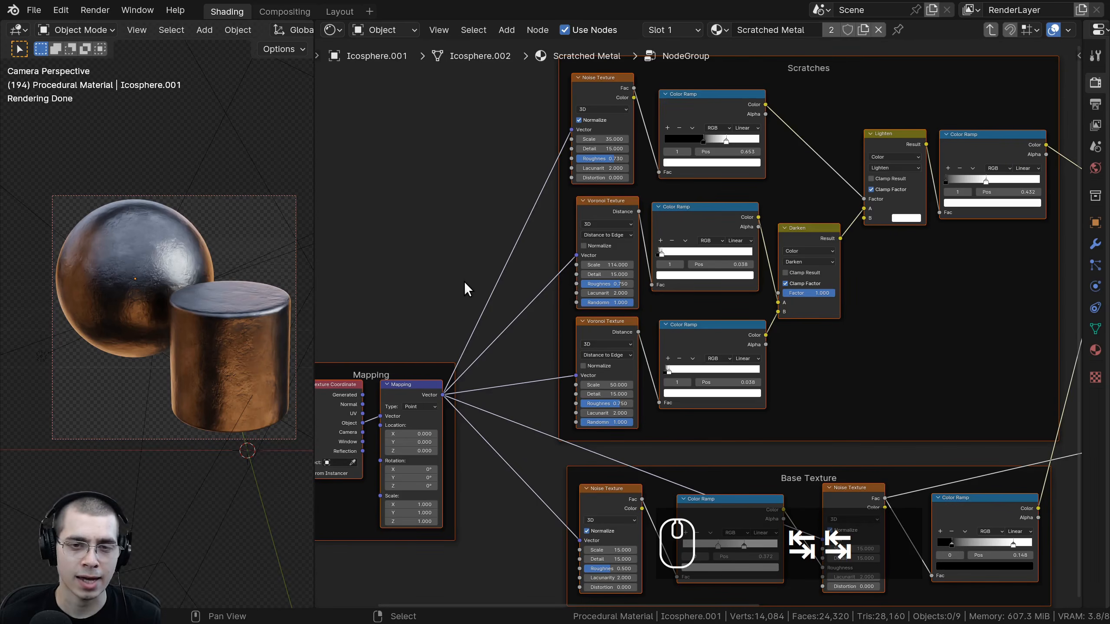
{"action": "key", "text": "Tab"}
{"action": "scroll", "coordinate": [414, 302], "scroll_direction": "down", "scroll_amount": 2}
{"action": "middle_click_drag", "start_coordinate": [808, 379], "coordinate": [565, 431]}
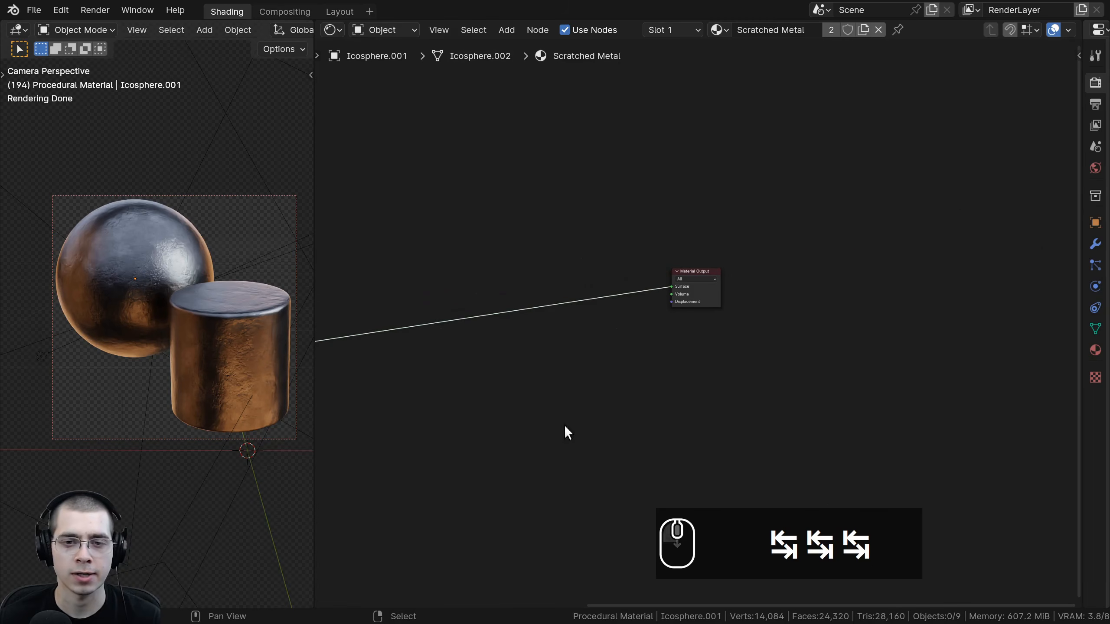
{"action": "key", "text": "g"}
{"action": "key", "text": "g"}
{"action": "left_click", "coordinate": [742, 341]}
{"action": "scroll", "coordinate": [692, 418], "scroll_direction": "up", "scroll_amount": 4}
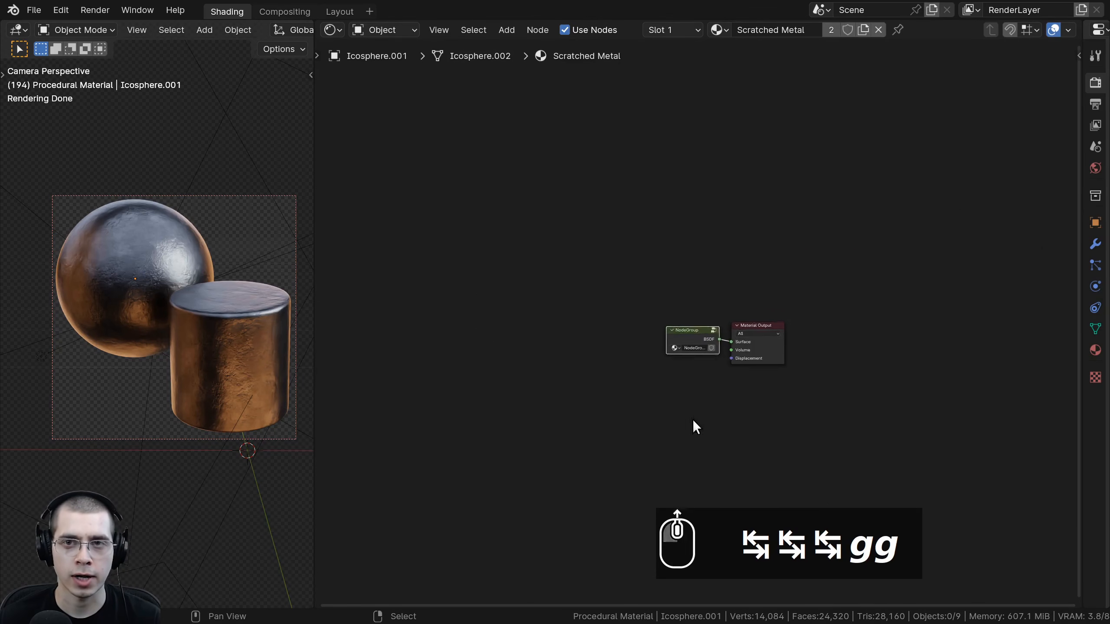
{"action": "left_click_drag", "start_coordinate": [635, 352], "coordinate": [543, 352]}
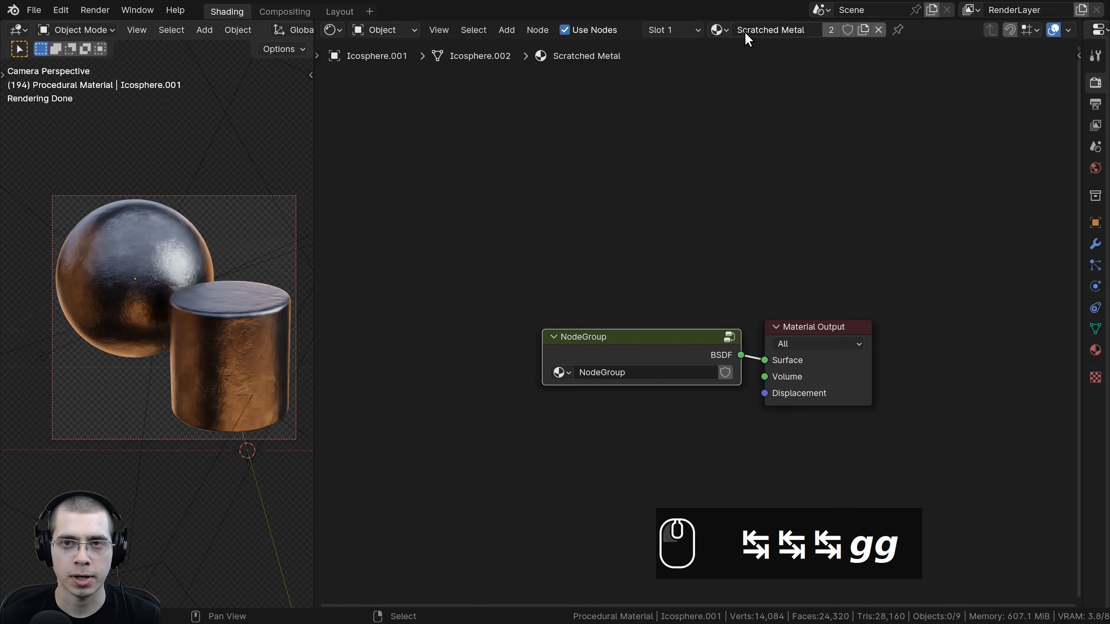
Rename the node group as Scratched Metal, copying the material's name, and widen the group node slightly
{"action": "key", "text": "ctrl+c"}
{"action": "left_click", "coordinate": [654, 372]}
{"action": "key", "text": "ctrl+v"}
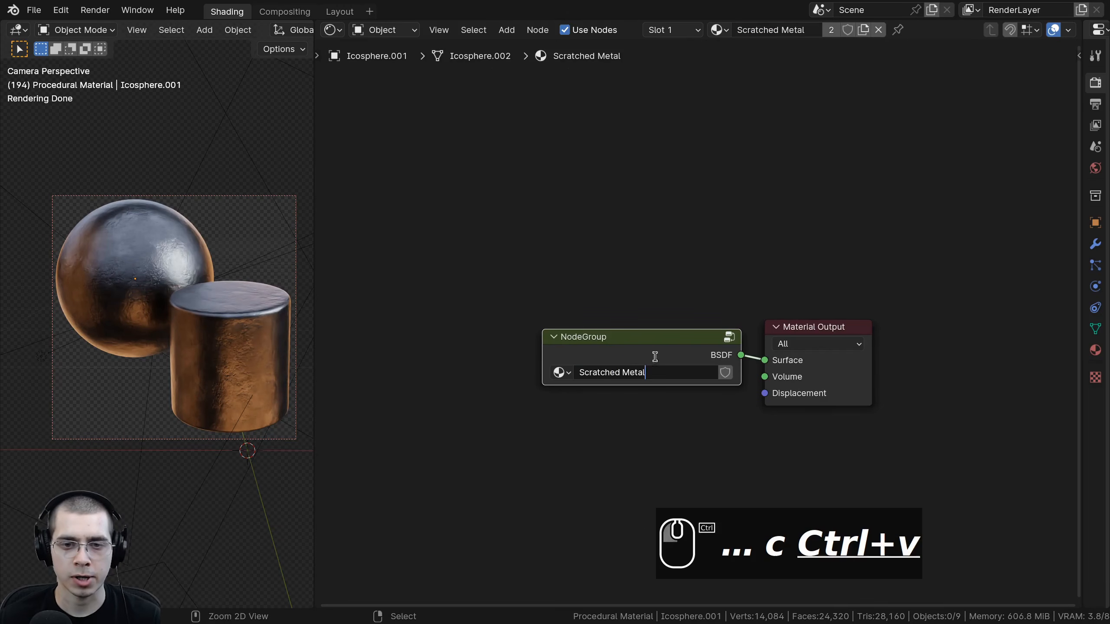
{"action": "left_click", "coordinate": [624, 346]}
{"action": "left_click_drag", "start_coordinate": [544, 354], "coordinate": [522, 352]}
{"action": "left_click_drag", "start_coordinate": [592, 340], "coordinate": [603, 338]}
{"action": "middle_click_drag", "start_coordinate": [603, 338], "coordinate": [604, 308]}
Rename the group's BSDF output socket as Shader and return to the material's top level
{"action": "key", "text": "Tab"}
{"action": "scroll", "coordinate": [665, 273], "scroll_direction": "down", "scroll_amount": 3}
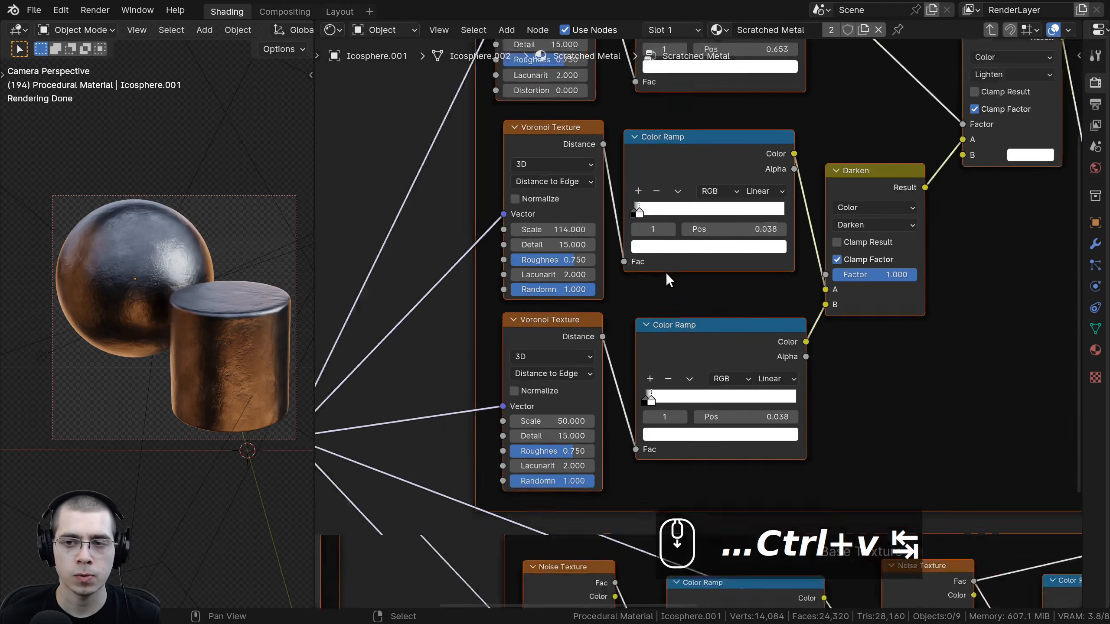
{"action": "key", "text": "n"}
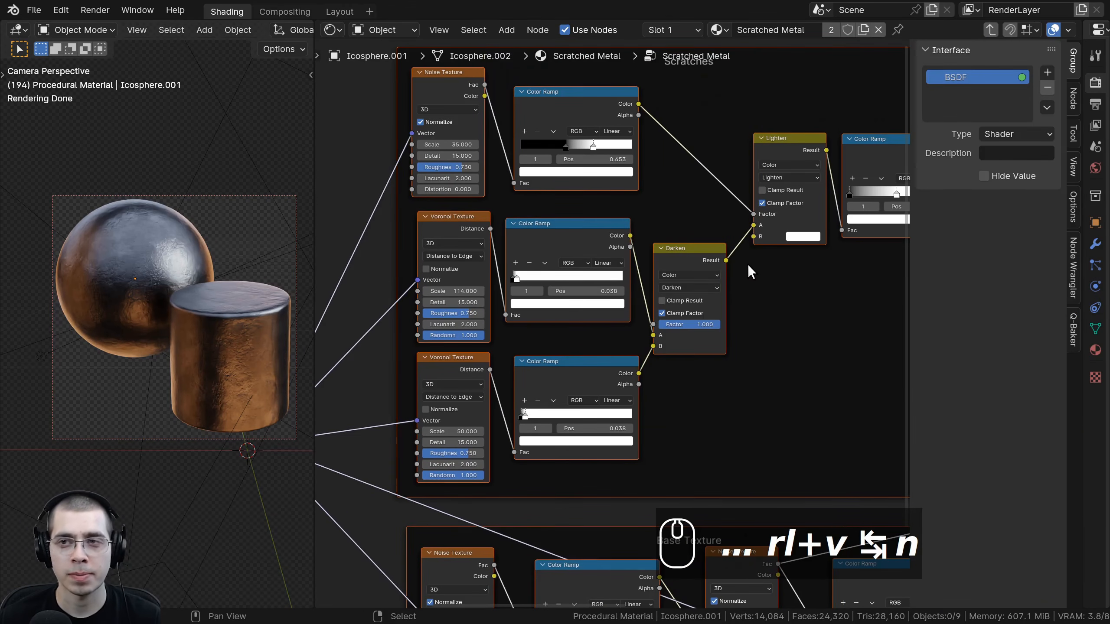
{"action": "left_click", "coordinate": [1072, 97]}
{"action": "left_click", "coordinate": [1071, 61]}
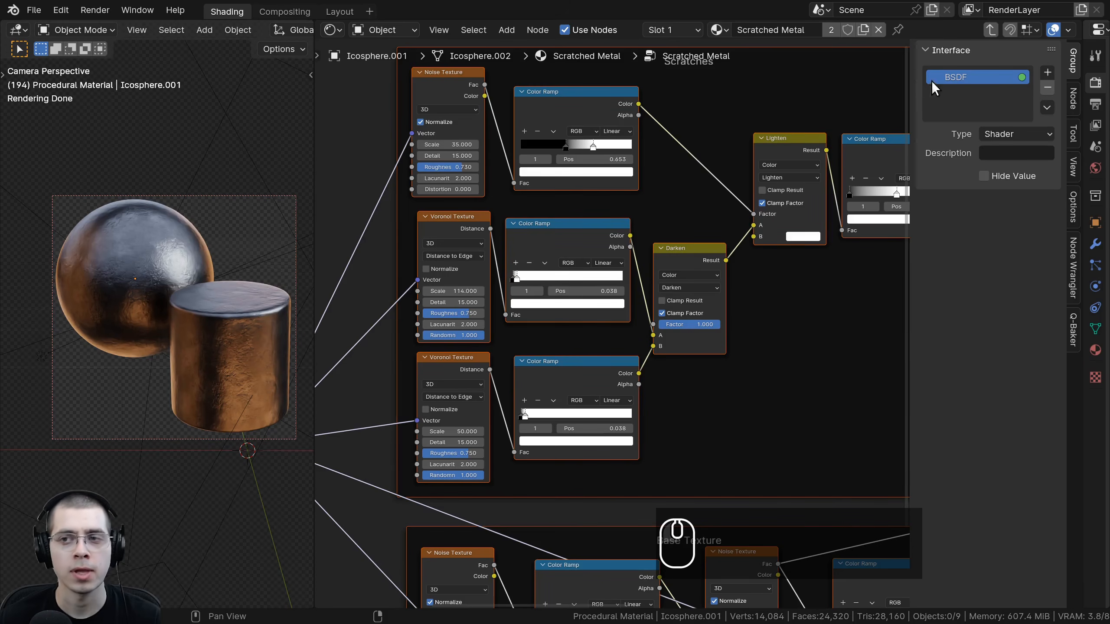
{"action": "double_click", "coordinate": [961, 75]}
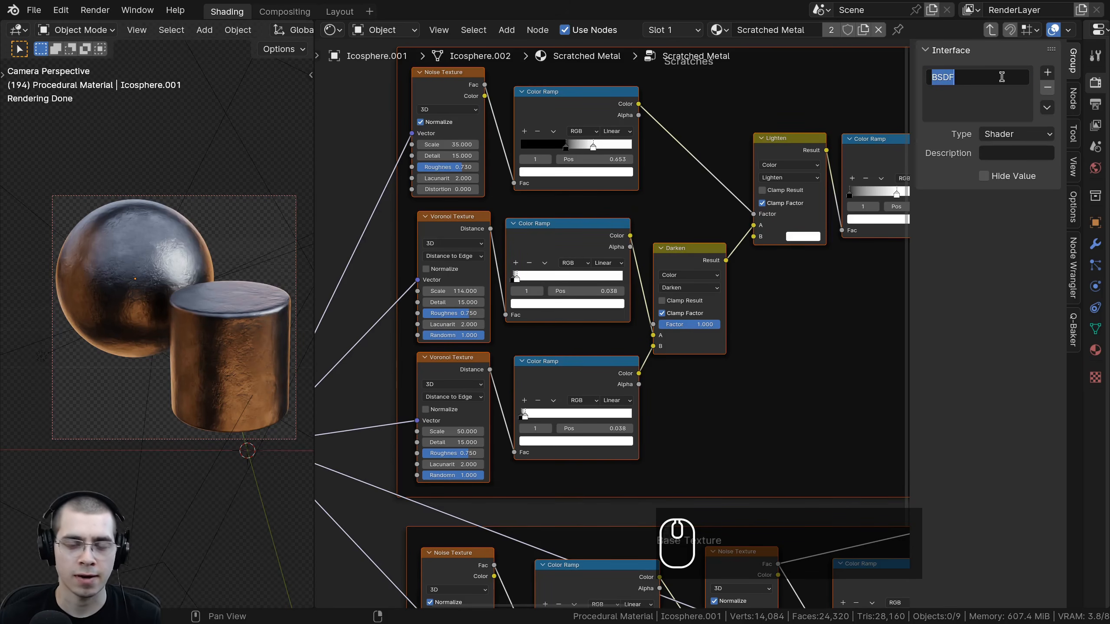
{"action": "type", "text": "Shader"}
{"action": "key", "text": "Return"}
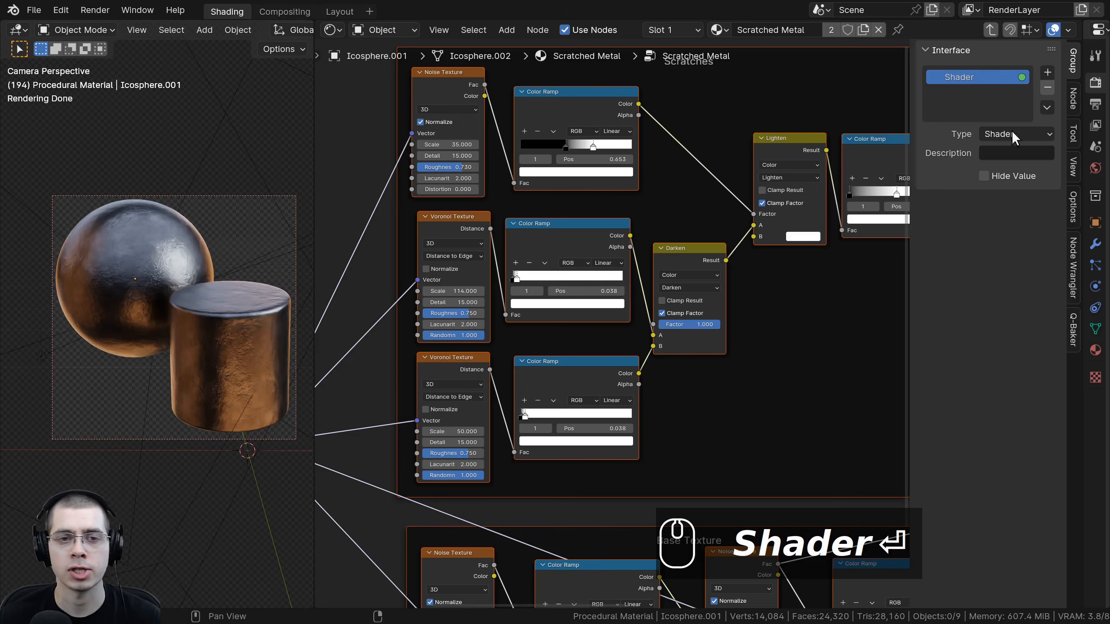
{"action": "key", "text": "Tab"}
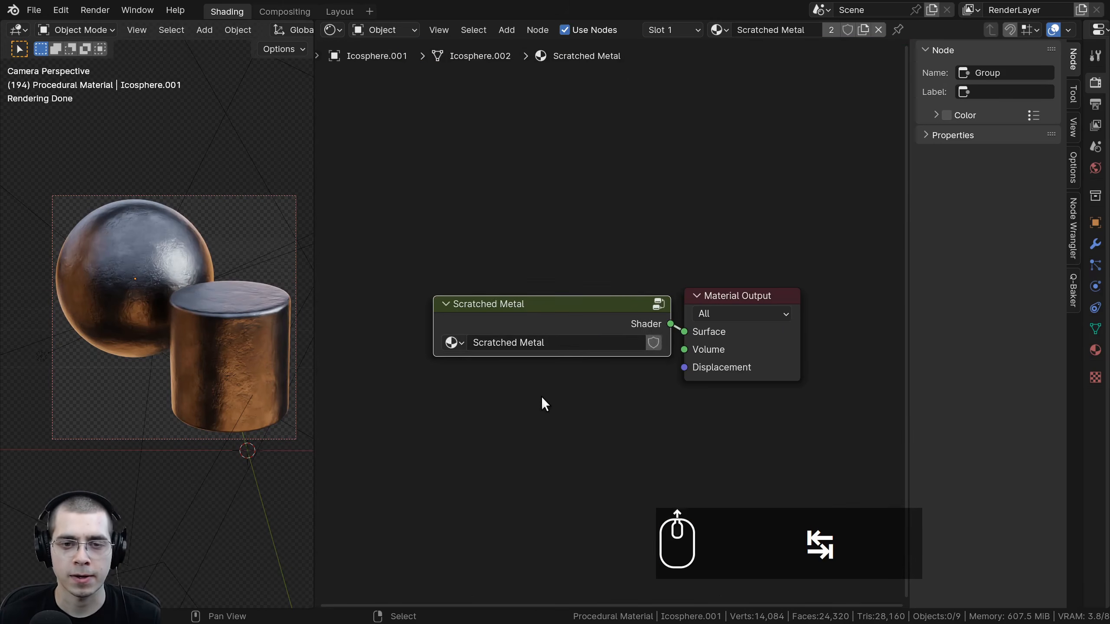
Reopen the Scratched Metal group and move the Group Input node just beside the Mapping frame
{"action": "left_click", "coordinate": [579, 315]}
{"action": "key", "text": "Tab"}
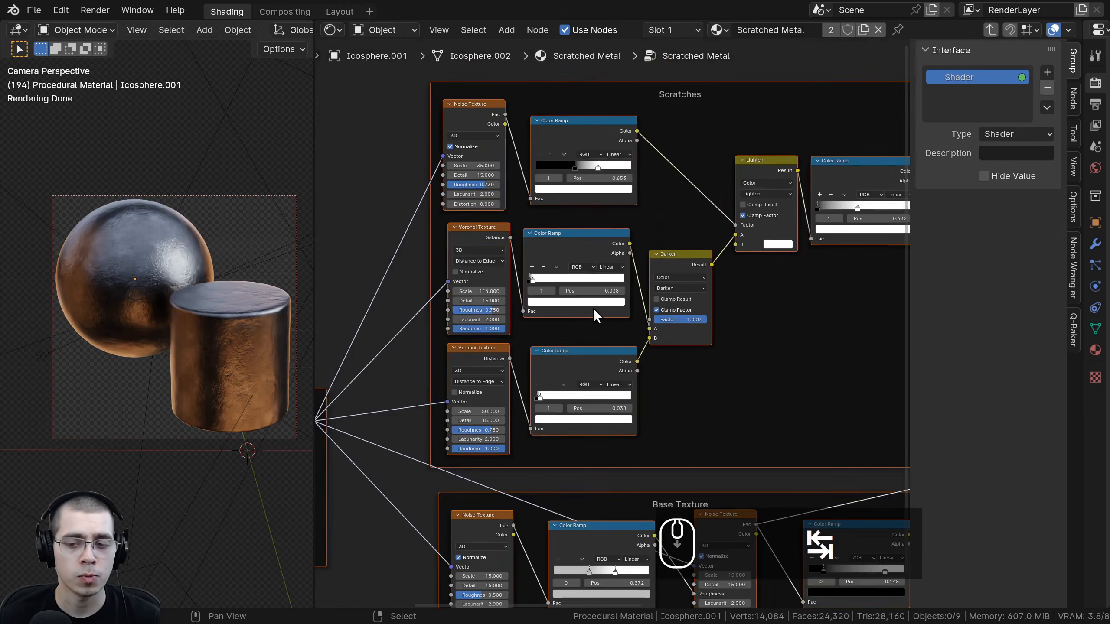
{"action": "scroll", "coordinate": [593, 307], "scroll_direction": "down", "scroll_amount": 5}
{"action": "middle_click_drag", "start_coordinate": [593, 308], "coordinate": [891, 258]}
{"action": "scroll", "coordinate": [664, 274], "scroll_direction": "up", "scroll_amount": 8}
{"action": "left_click", "coordinate": [548, 214]}
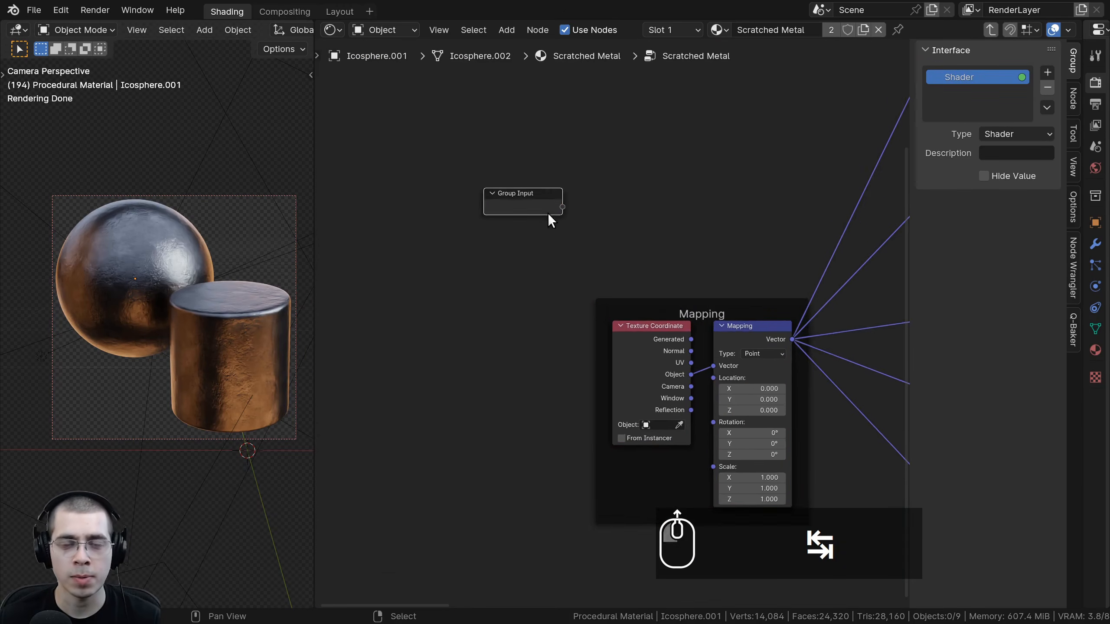
{"action": "scroll", "coordinate": [548, 213], "scroll_direction": "up", "scroll_amount": 1}
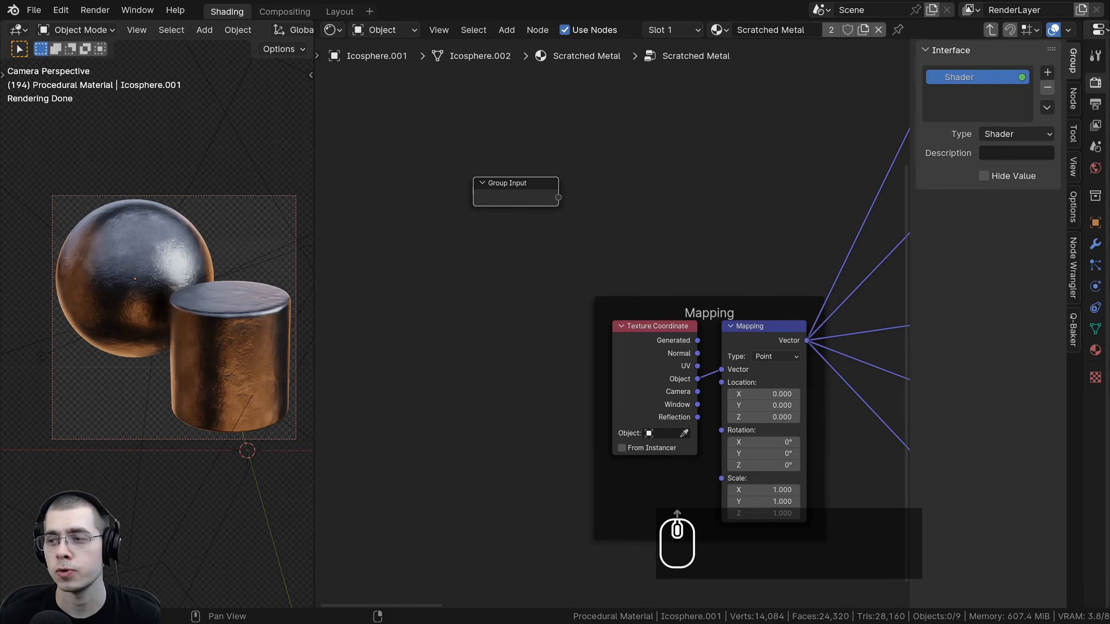
{"action": "key", "text": "ctrl+z"}
{"action": "key", "text": "ctrl+z"}
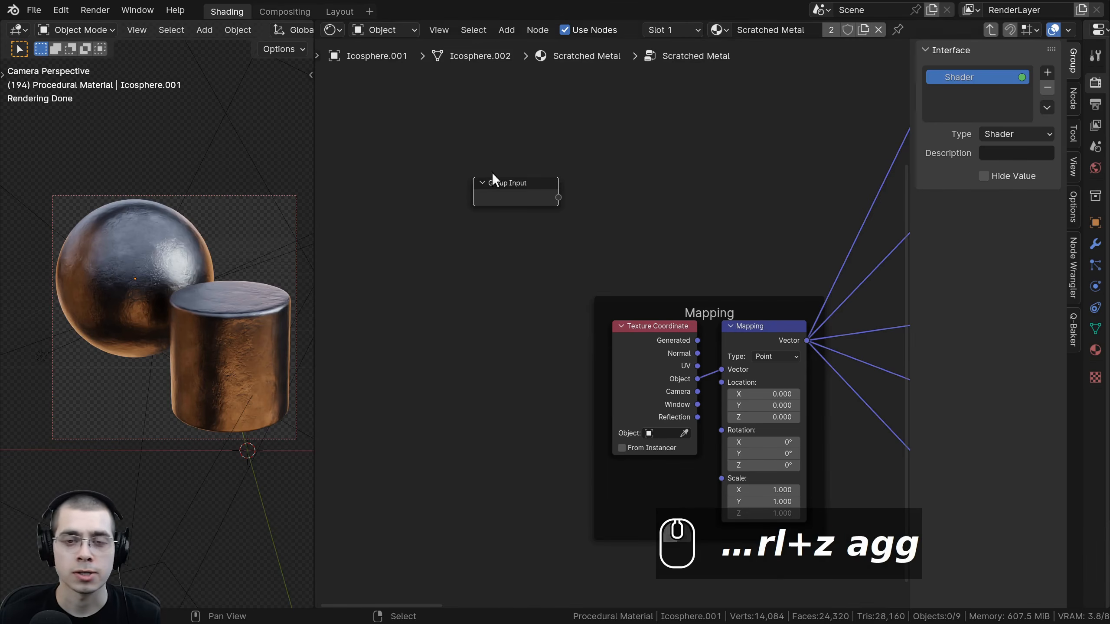
{"action": "middle_click_drag", "start_coordinate": [514, 197], "coordinate": [495, 118]}
{"action": "key", "text": "g"}
{"action": "left_click", "coordinate": [485, 377]}
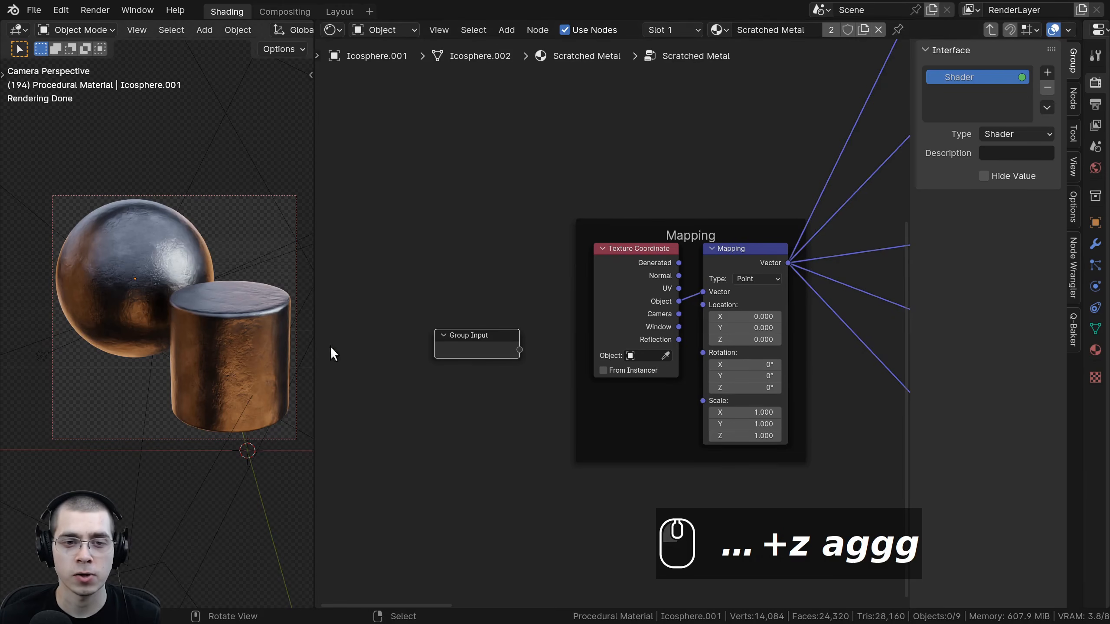
Expose the Mapping node's Scale as a group input by linking it to the Group Input node
{"action": "middle_click_drag", "start_coordinate": [486, 367], "coordinate": [482, 259]}
{"action": "scroll", "coordinate": [482, 258], "scroll_direction": "up", "scroll_amount": 4}
{"action": "middle_click_drag", "start_coordinate": [845, 147], "coordinate": [638, 195]}
{"action": "left_click", "coordinate": [700, 171]}
{"action": "key", "text": "g"}
{"action": "right_click", "coordinate": [619, 225]}
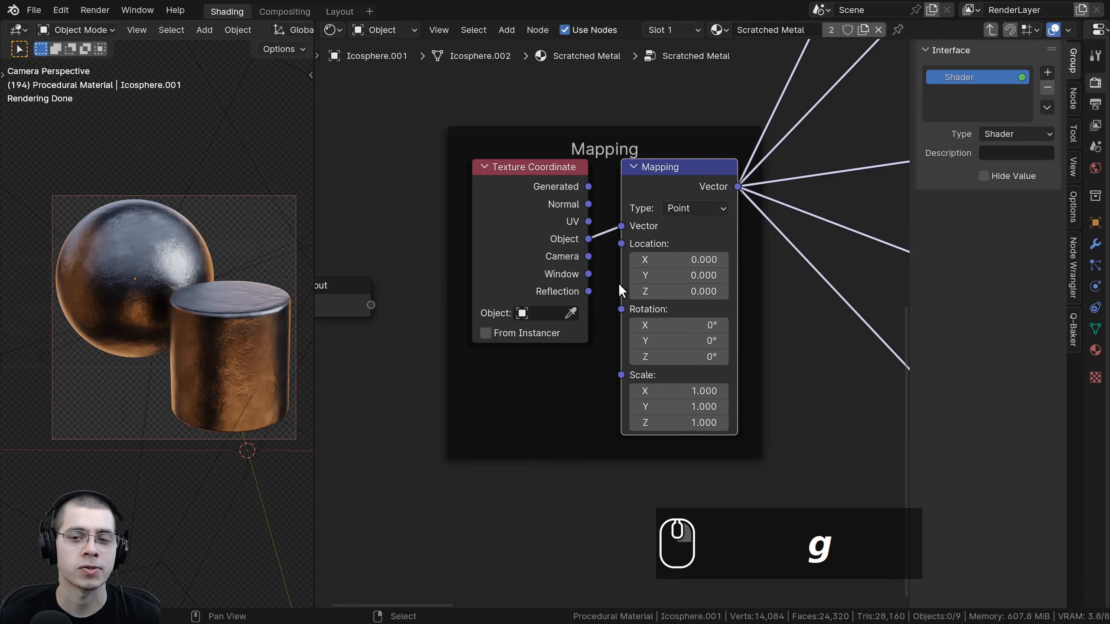
{"action": "middle_click_drag", "start_coordinate": [618, 282], "coordinate": [687, 263]}
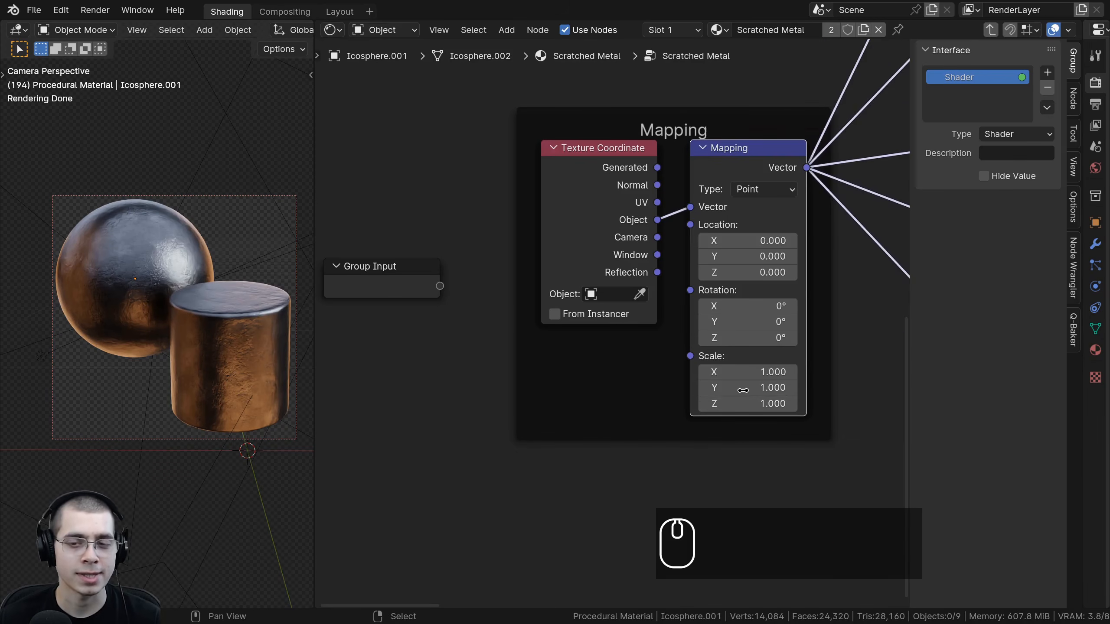
{"action": "left_click_drag", "start_coordinate": [690, 356], "coordinate": [439, 290]}
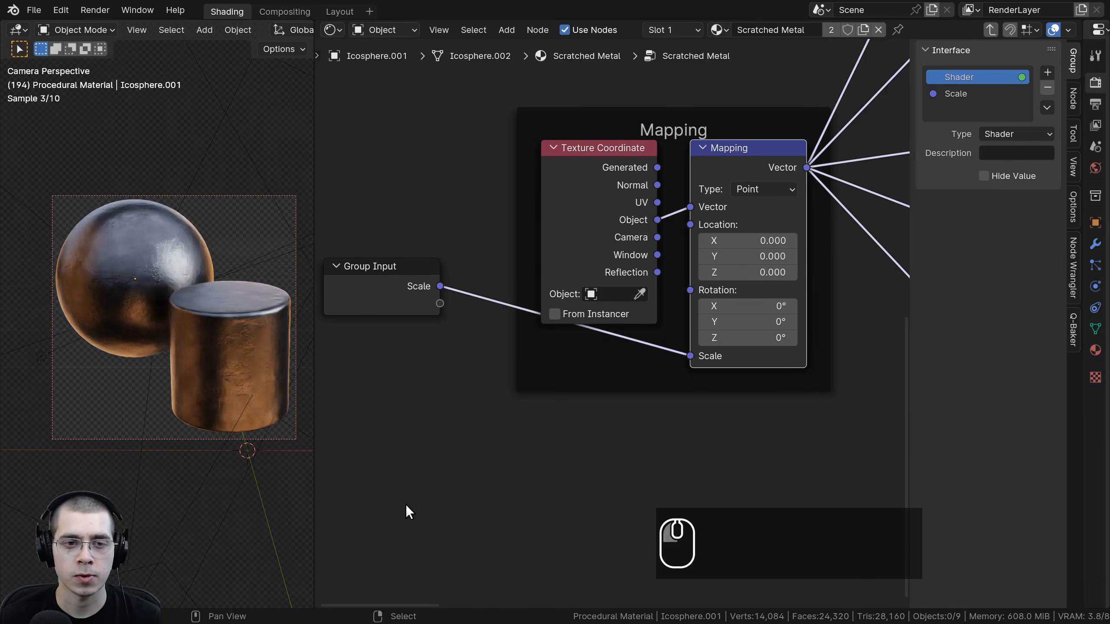
Change the Scale group input's type to Float and set its default value to 1
{"action": "left_click", "coordinate": [963, 95]}
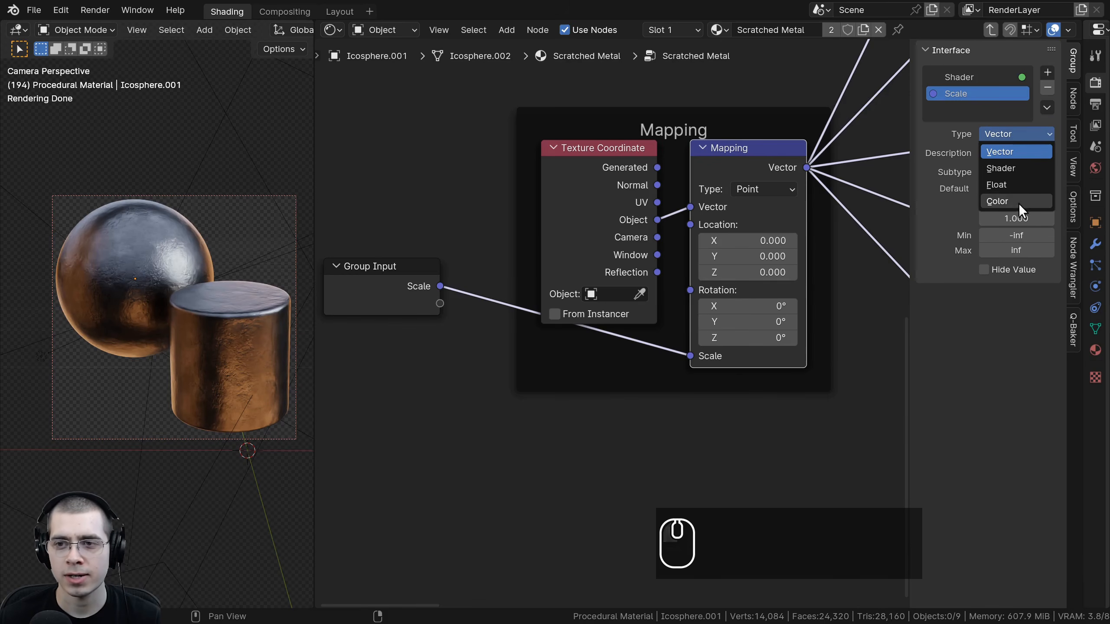
{"action": "left_click", "coordinate": [1001, 185]}
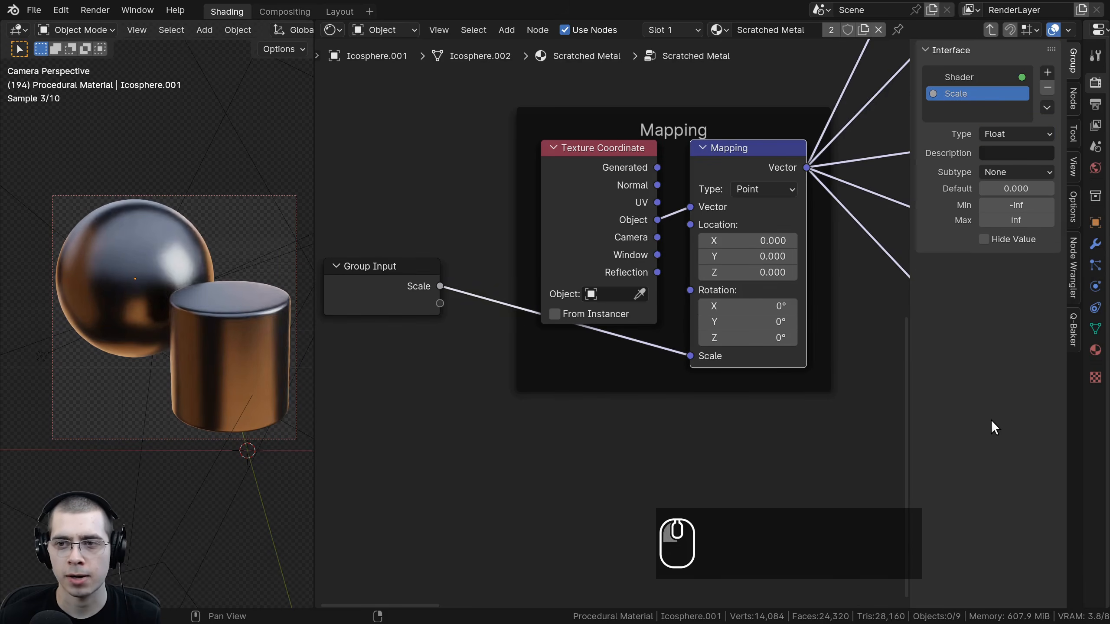
{"action": "left_click", "coordinate": [1007, 191]}
{"action": "type", "text": "1"}
{"action": "key", "text": "Return"}
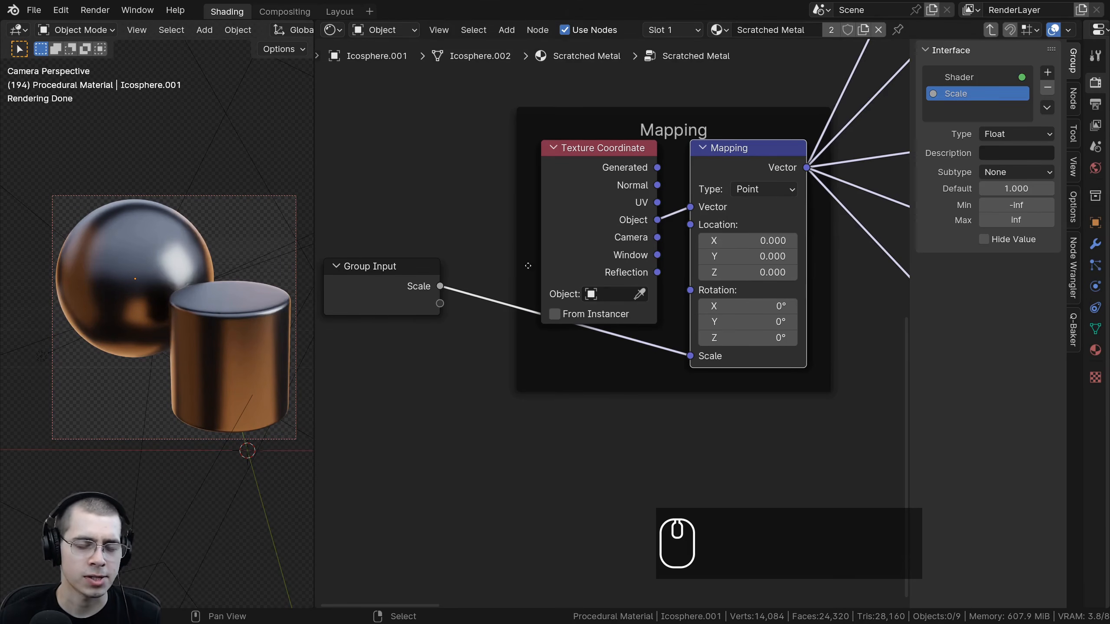
Leave the group, set the Scratched Metal node's Scale to 1, and try out other scale values without keeping them
{"action": "middle_click_drag", "start_coordinate": [528, 266], "coordinate": [531, 268]}
{"action": "key", "text": "Tab"}
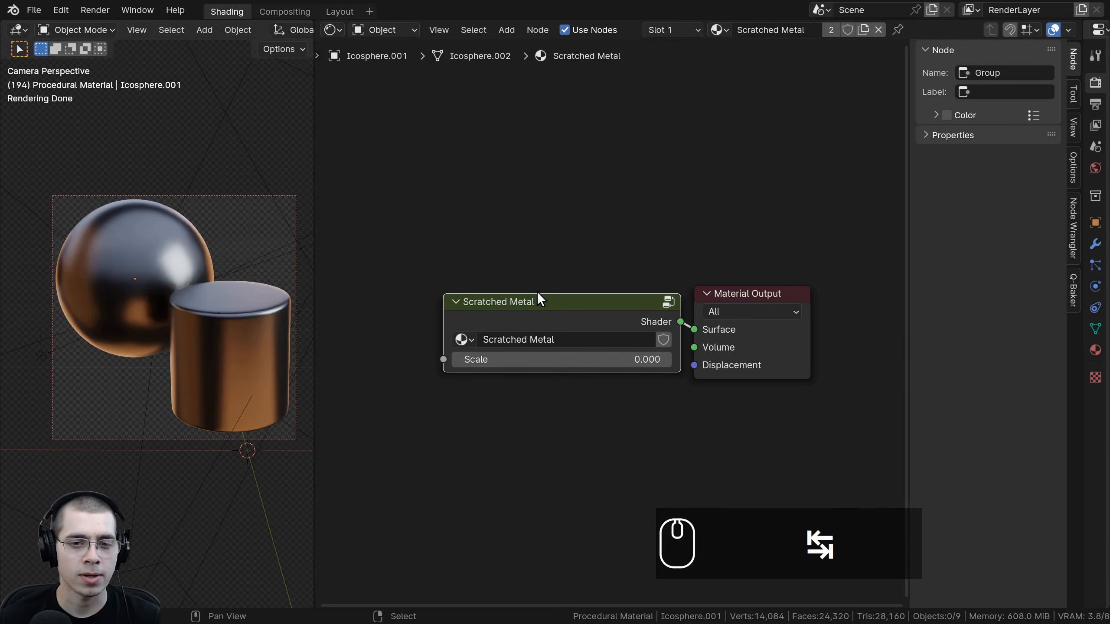
{"action": "left_click", "coordinate": [540, 360]}
{"action": "left_click", "coordinate": [551, 245]}
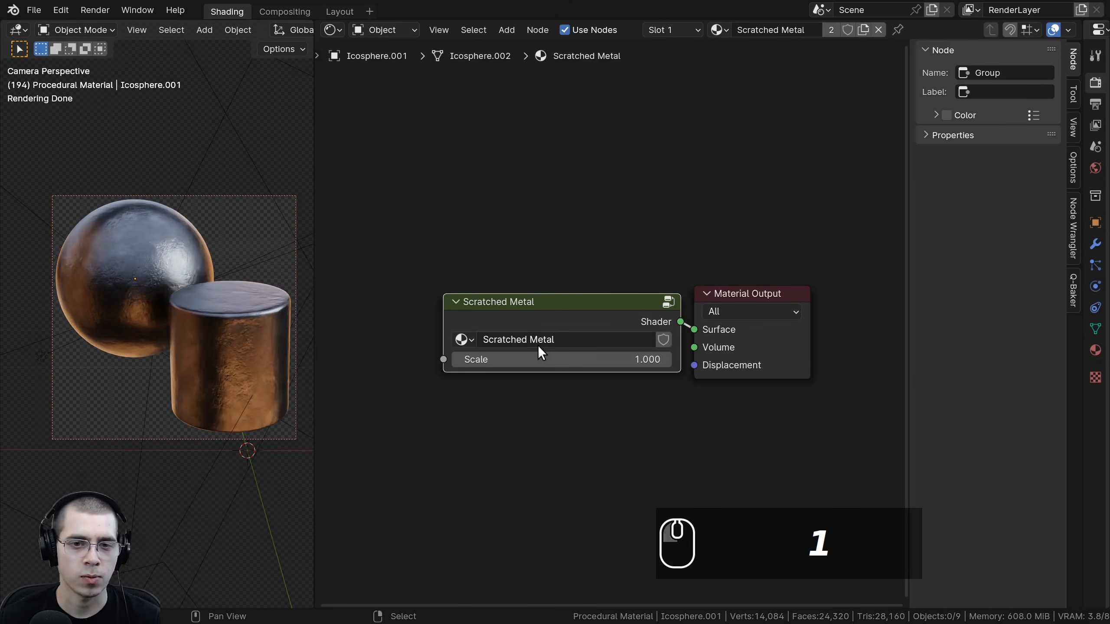
{"action": "mouse_move", "coordinate": [540, 359]}
{"action": "left_mouse_down"}
{"action": "mouse_move", "coordinate": [583, 359]}
{"action": "mouse_move", "coordinate": [521, 358]}
{"action": "left_mouse_up"}
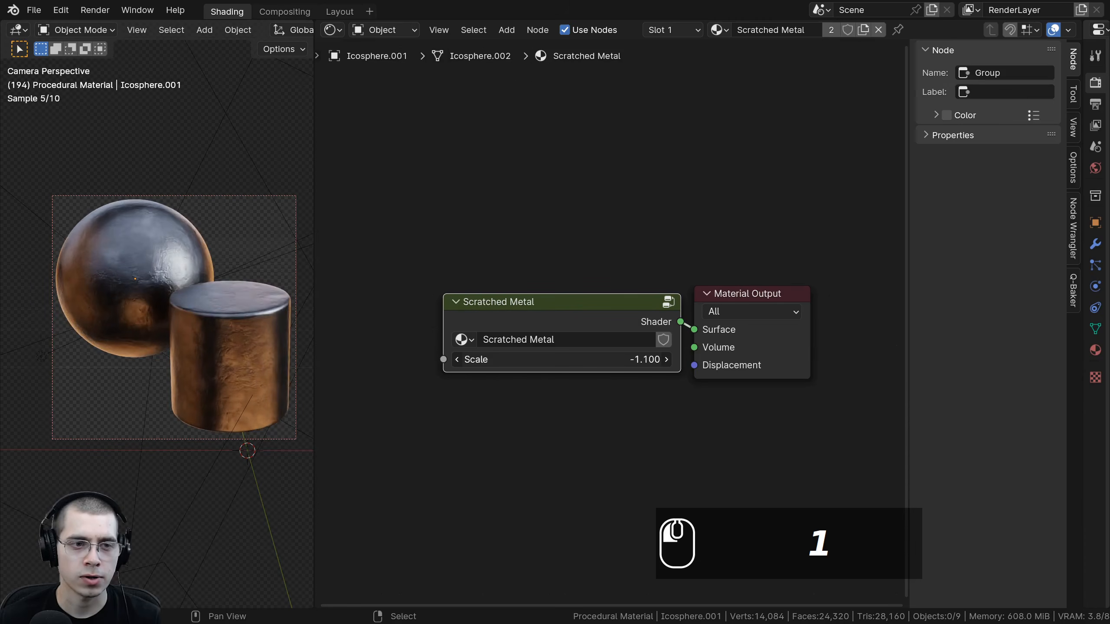
{"action": "right_click", "coordinate": [521, 359]}
Reopen the group and move the Group Input node across the node tree to just before the Principled BSDF
{"action": "key", "text": "Tab"}
{"action": "scroll", "coordinate": [542, 300], "scroll_direction": "down", "scroll_amount": 5}
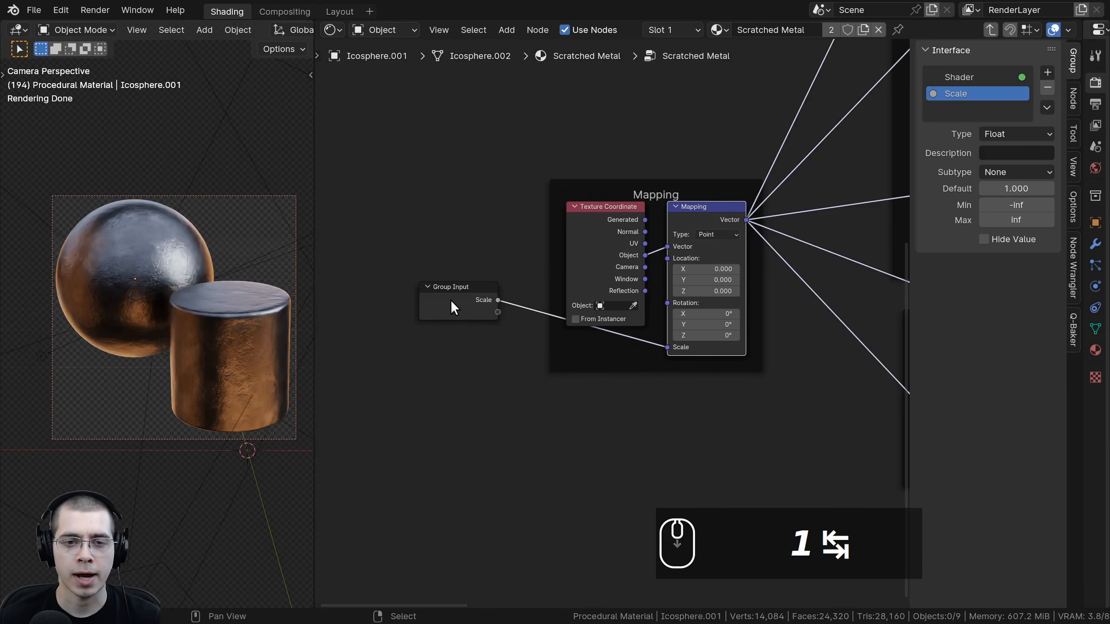
{"action": "left_click", "coordinate": [451, 300]}
{"action": "middle_click_drag", "start_coordinate": [477, 270], "coordinate": [454, 362]}
{"action": "key", "text": "g"}
{"action": "left_click", "coordinate": [484, 204]}
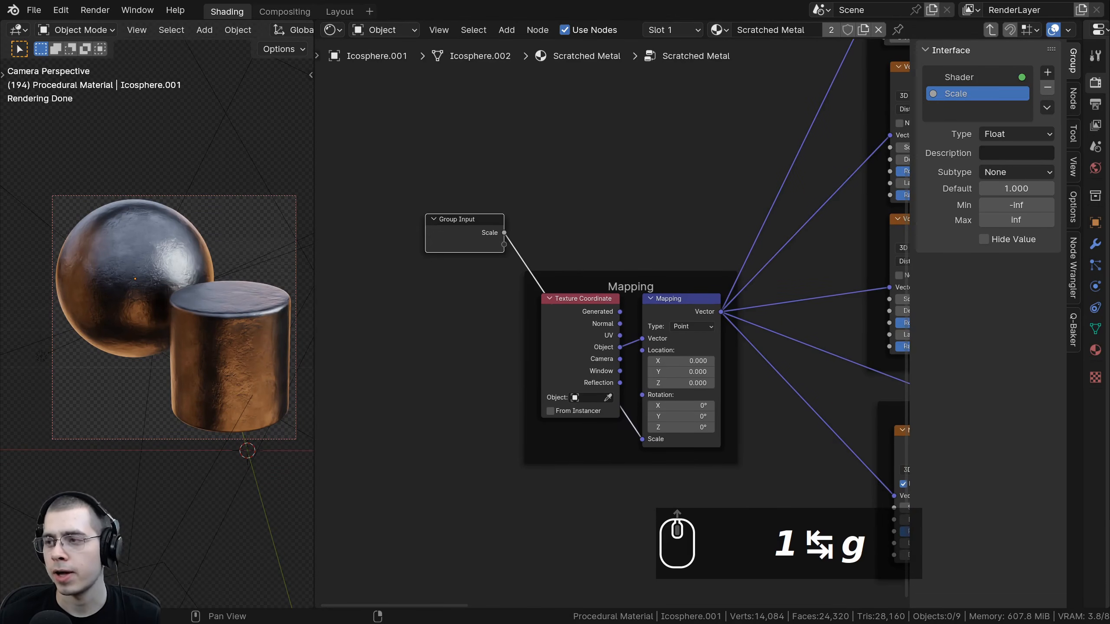
{"action": "scroll", "coordinate": [489, 274], "scroll_direction": "down", "scroll_amount": 3}
{"action": "middle_click_drag", "start_coordinate": [587, 315], "coordinate": [458, 388]}
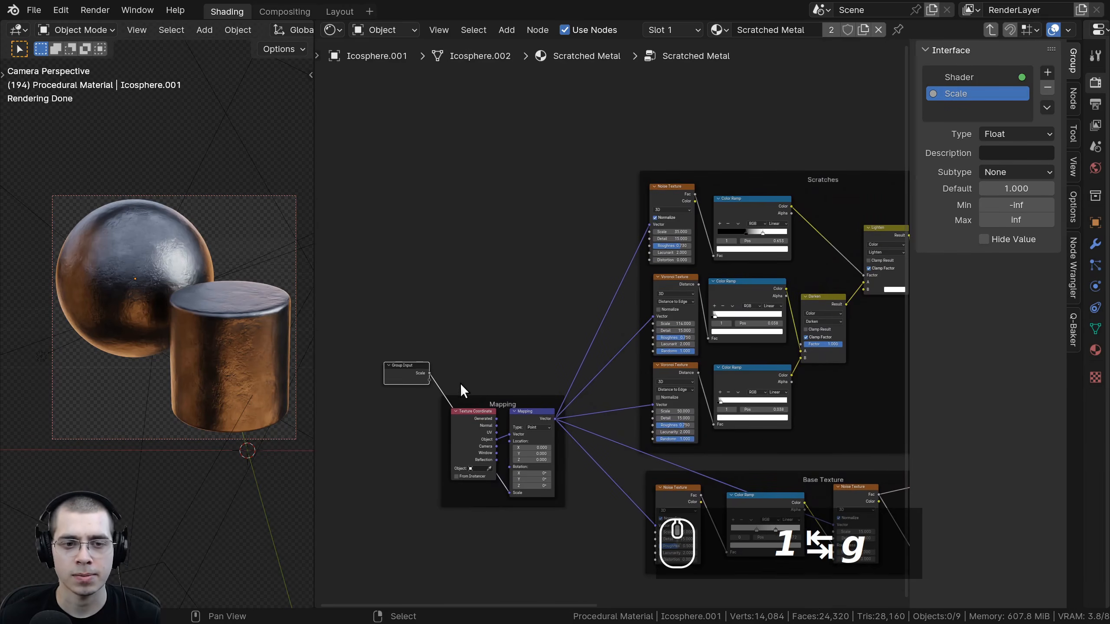
{"action": "key", "text": "g"}
{"action": "left_click", "coordinate": [848, 128]}
{"action": "middle_click_drag", "start_coordinate": [829, 142], "coordinate": [553, 187]}
{"action": "key", "text": "g"}
{"action": "left_click", "coordinate": [879, 236]}
{"action": "middle_click_drag", "start_coordinate": [804, 234], "coordinate": [534, 243]}
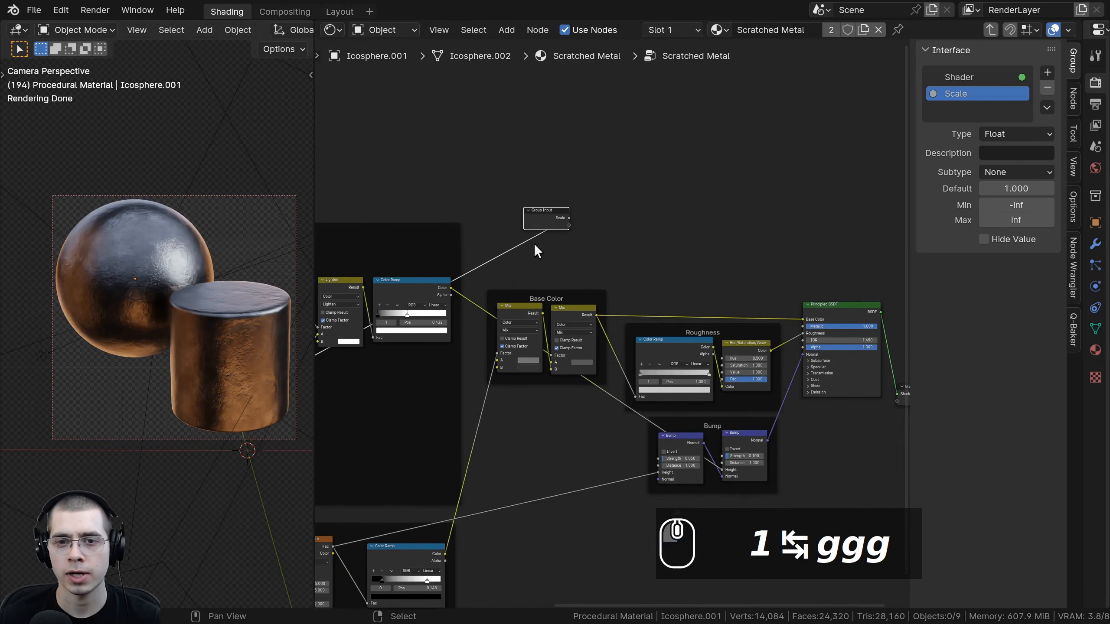
{"action": "key", "text": "g"}
{"action": "left_click", "coordinate": [769, 318]}
Expose the Principled BSDF's Metallic value as a group input and select it in the group interface list
{"action": "scroll", "coordinate": [680, 291], "scroll_direction": "up", "scroll_amount": 4}
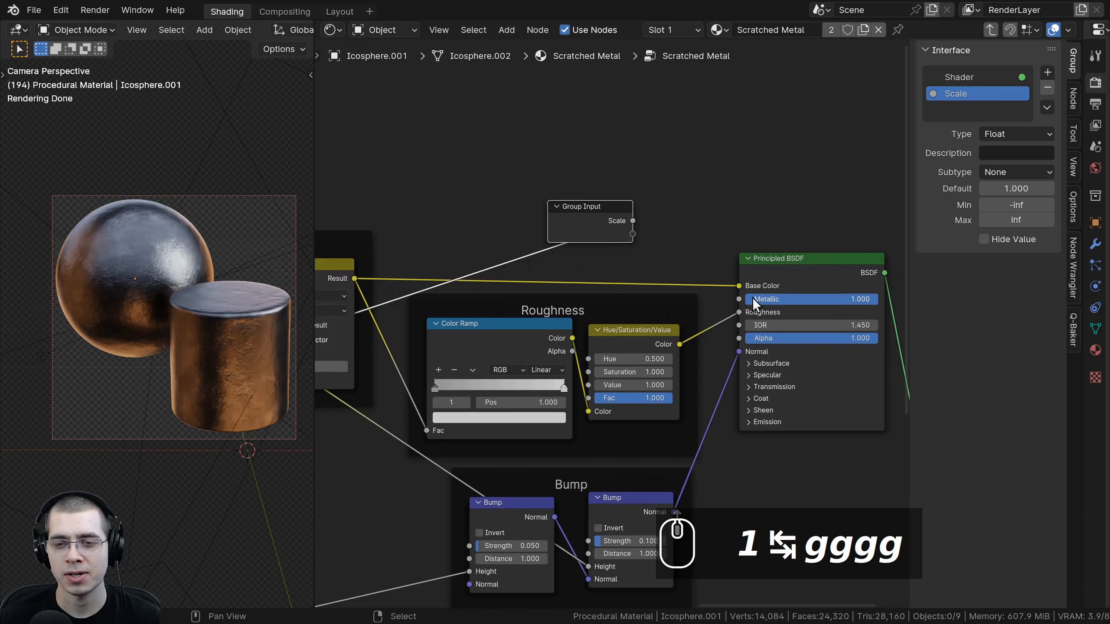
{"action": "left_click_drag", "start_coordinate": [739, 300], "coordinate": [632, 234]}
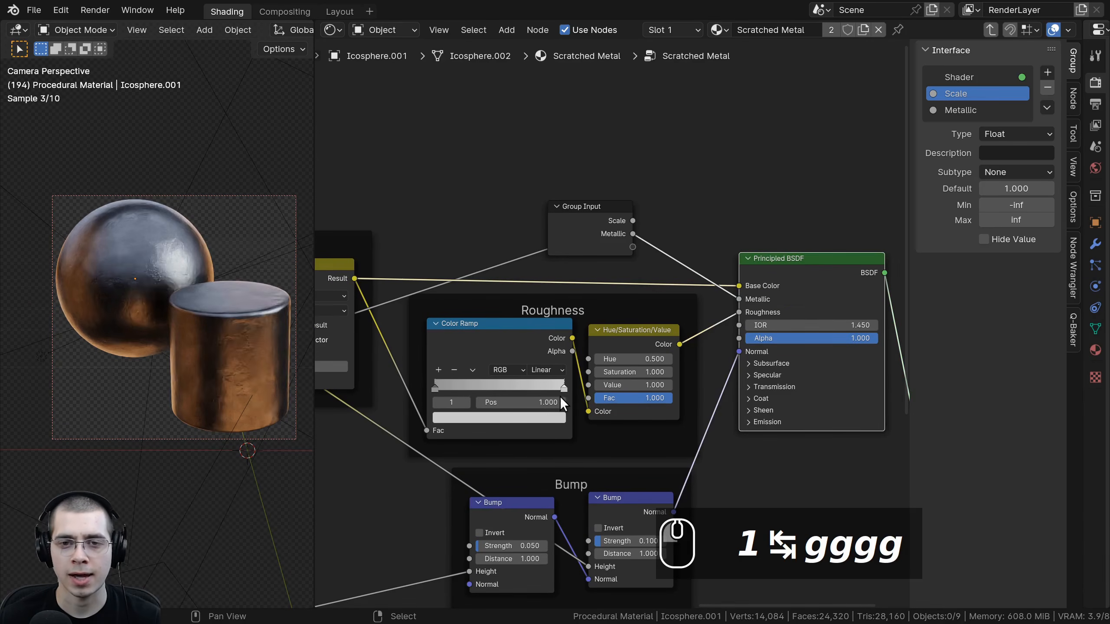
{"action": "left_click", "coordinate": [960, 110]}
Move the Group Input above the Base Color frame and link the first Mix node's A color to it as a new input
{"action": "scroll", "coordinate": [701, 256], "scroll_direction": "down", "scroll_amount": 2}
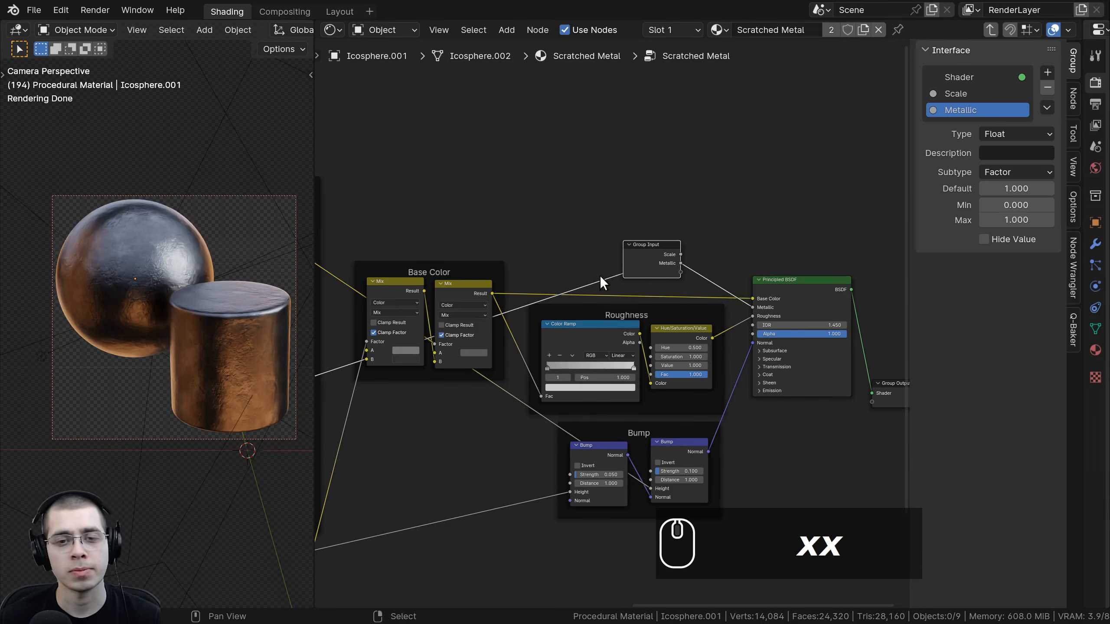
{"action": "middle_click_drag", "start_coordinate": [637, 257], "coordinate": [806, 308]}
{"action": "key", "text": "g"}
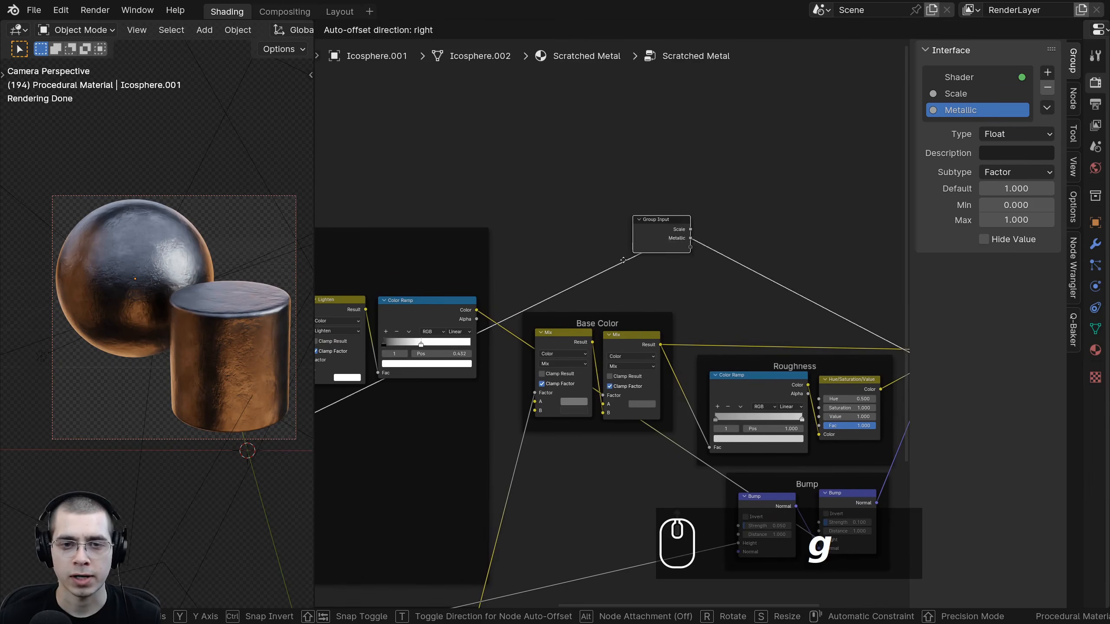
{"action": "left_click", "coordinate": [547, 303]}
{"action": "scroll", "coordinate": [641, 297], "scroll_direction": "up", "scroll_amount": 3}
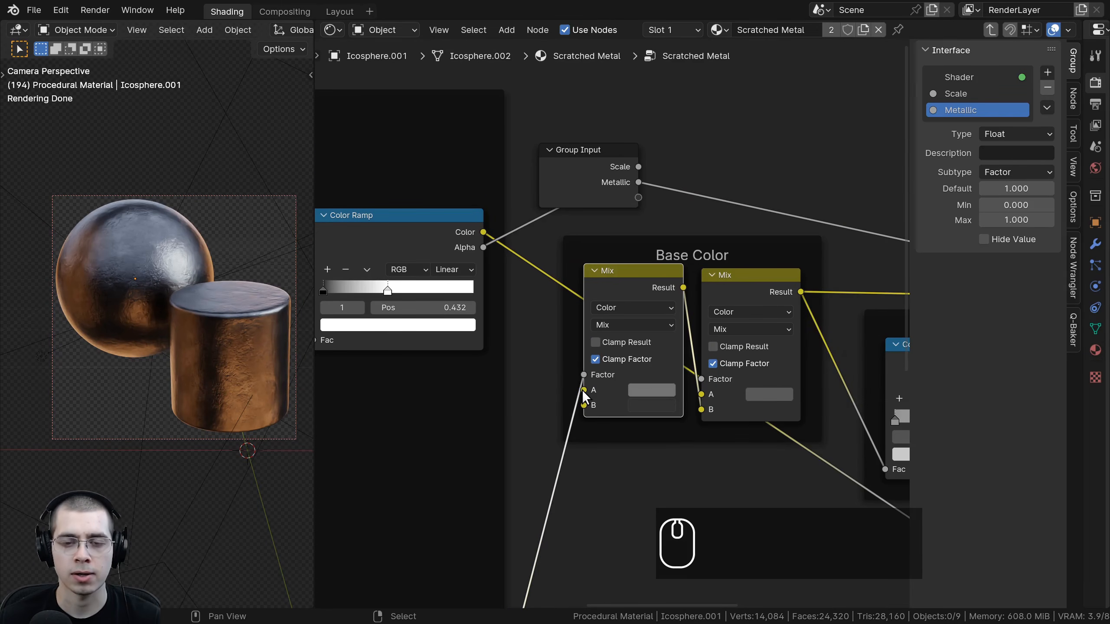
{"action": "left_click_drag", "start_coordinate": [583, 389], "coordinate": [637, 197]}
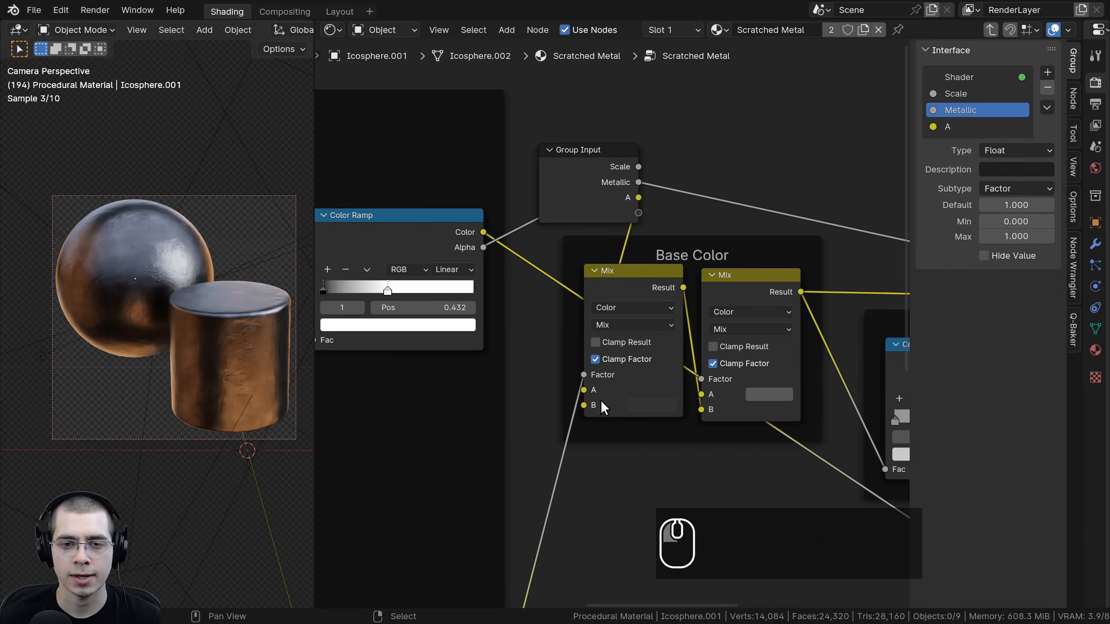
Expose the first Mix node's B color as a new group input and rename input A as Metal Color 1
{"action": "left_click_drag", "start_coordinate": [583, 405], "coordinate": [638, 213]}
{"action": "double_click", "coordinate": [962, 127]}
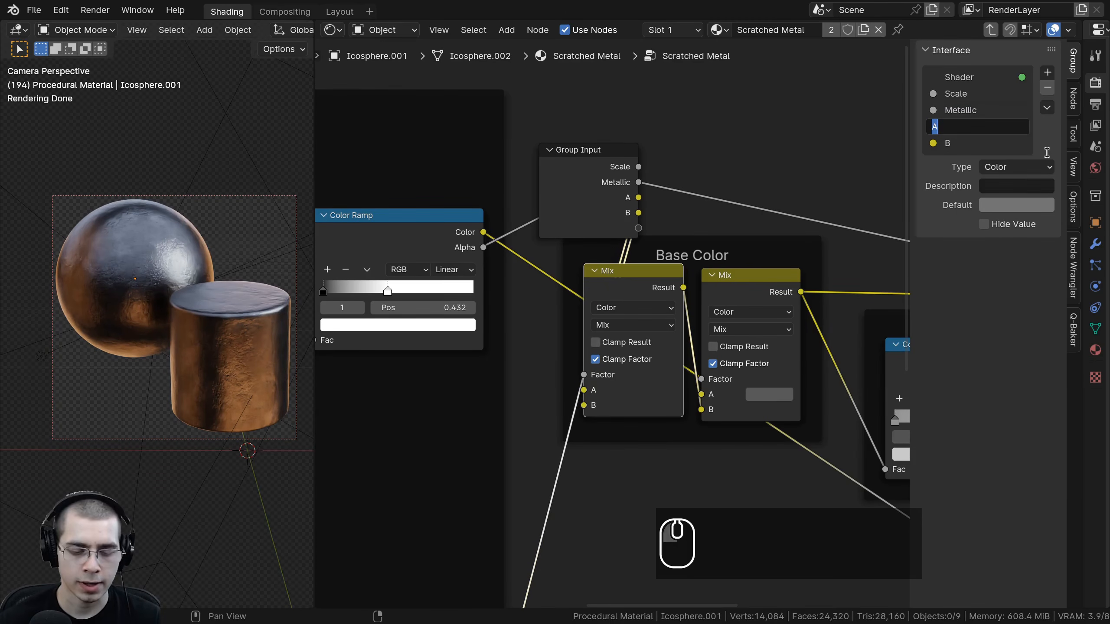
{"action": "type", "text": "Metal Color 1"}
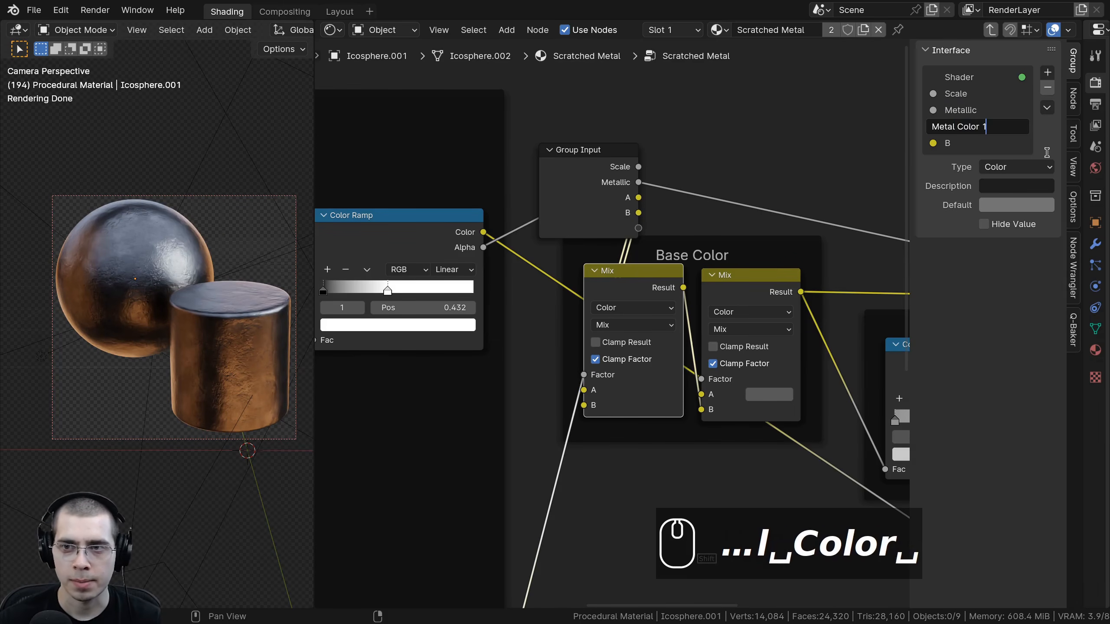
{"action": "key", "text": "Return"}
Rename group input B as Metal Color 2, reusing the copied name of the first color input
{"action": "key", "text": "ctrl+c"}
{"action": "double_click", "coordinate": [963, 140]}
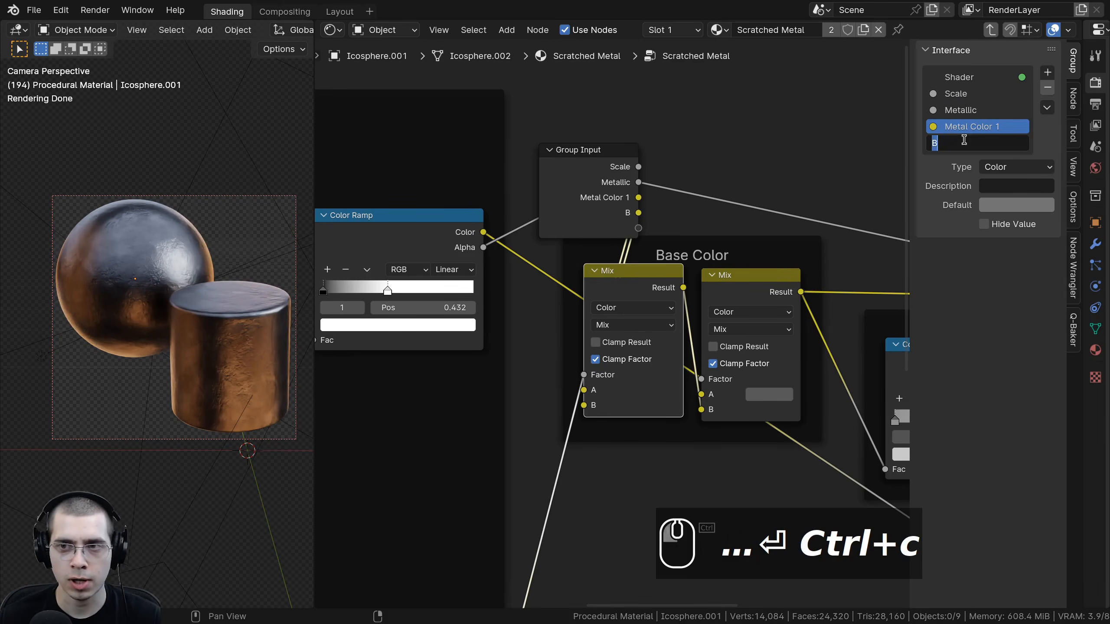
{"action": "key", "text": "ctrl+v"}
{"action": "key", "text": "BackSpace"}
{"action": "type", "text": "2"}
{"action": "key", "text": "Return"}
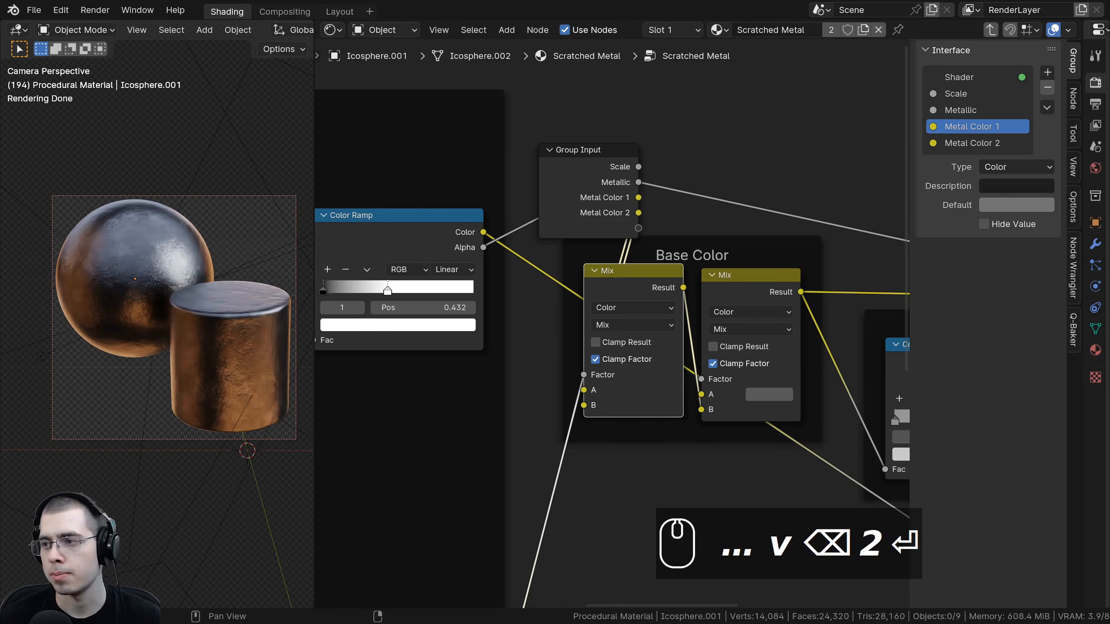
Move the Group Input node back across the node tree to just below the Mapping frame
{"action": "key", "text": "a"}
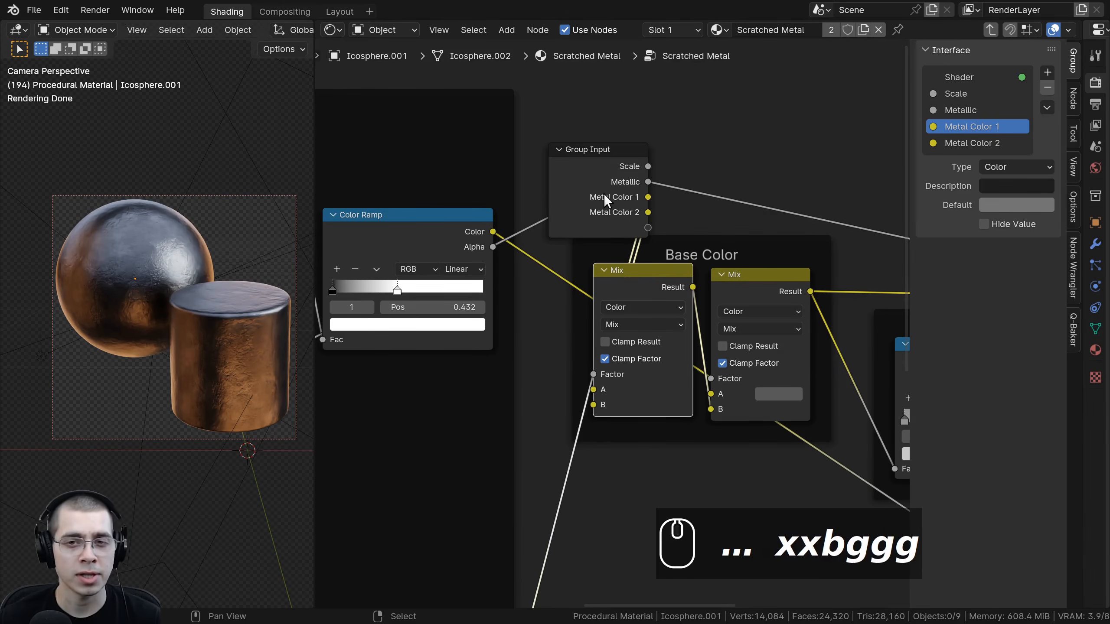
{"action": "scroll", "coordinate": [602, 188], "scroll_direction": "down", "scroll_amount": 6}
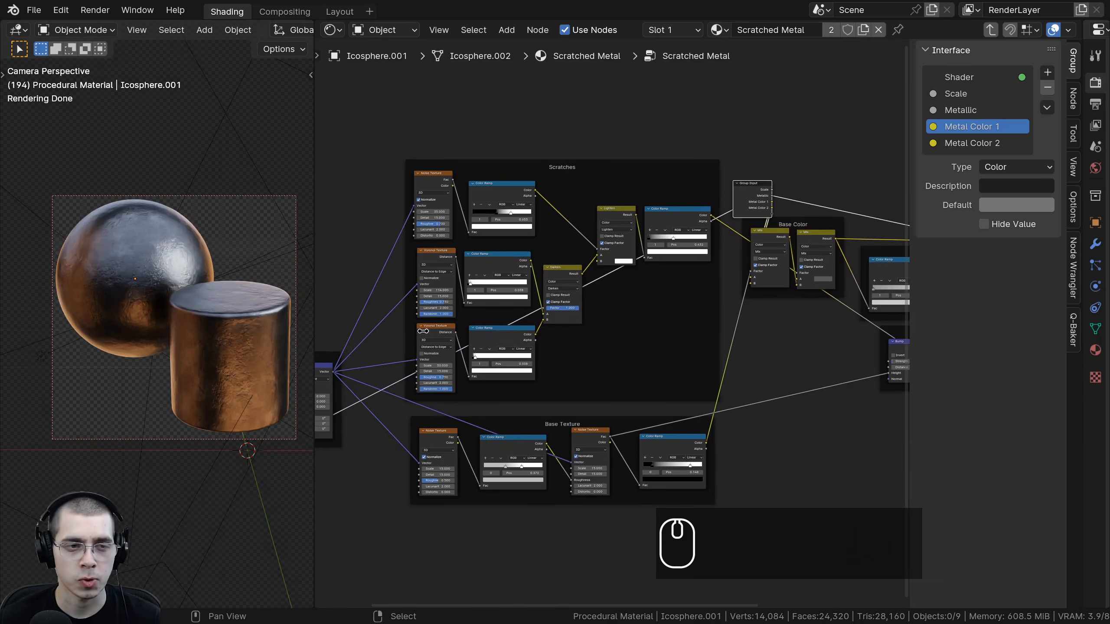
{"action": "middle_click_drag", "start_coordinate": [713, 249], "coordinate": [821, 250]}
{"action": "key", "text": "g"}
{"action": "left_click", "coordinate": [406, 296]}
{"action": "middle_click_drag", "start_coordinate": [475, 312], "coordinate": [598, 271]}
{"action": "scroll", "coordinate": [599, 271], "scroll_direction": "up", "scroll_amount": 6}
{"action": "key", "text": "g"}
{"action": "left_click", "coordinate": [512, 291]}
{"action": "key", "text": "g"}
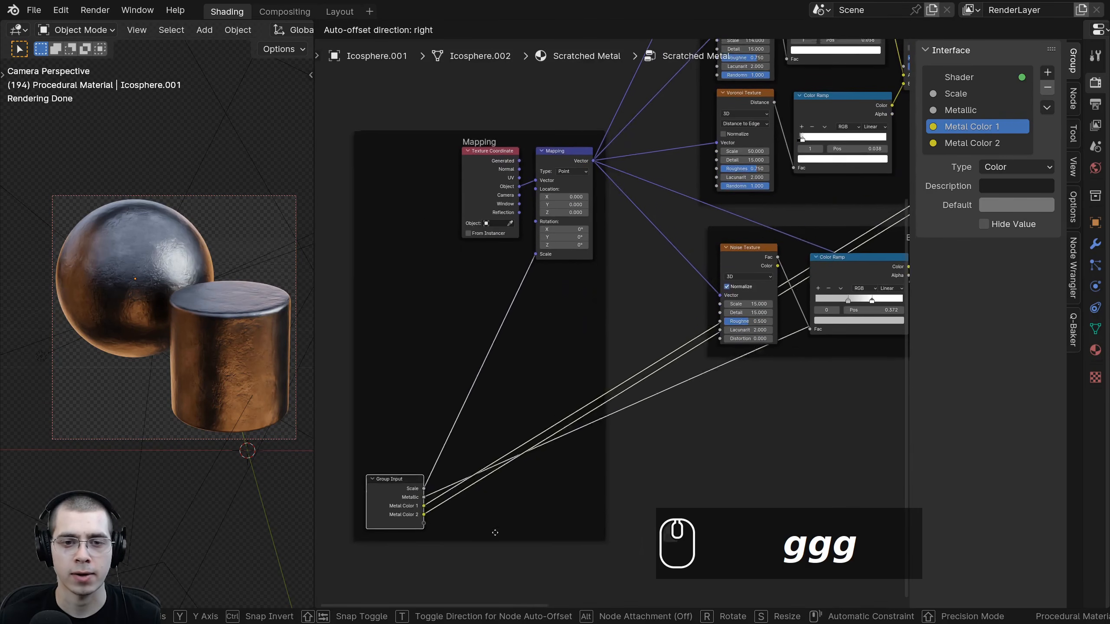
{"action": "left_click", "coordinate": [545, 377]}
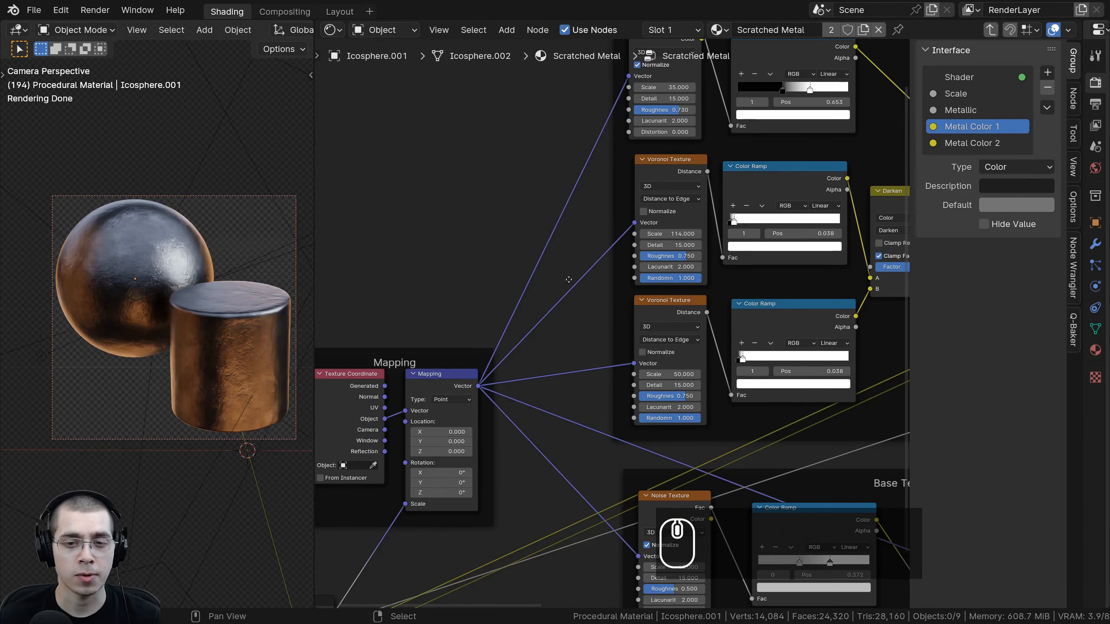
Merge the Mapping node's two Vector links to the Base Texture noise nodes through one reroute point
{"action": "middle_click_drag", "start_coordinate": [657, 177], "coordinate": [577, 319]}
{"action": "scroll", "coordinate": [478, 376], "scroll_direction": "down", "scroll_amount": 1}
{"action": "middle_click_drag", "start_coordinate": [477, 377], "coordinate": [562, 79]}
{"action": "scroll", "coordinate": [737, 383], "scroll_direction": "up", "scroll_amount": 2}
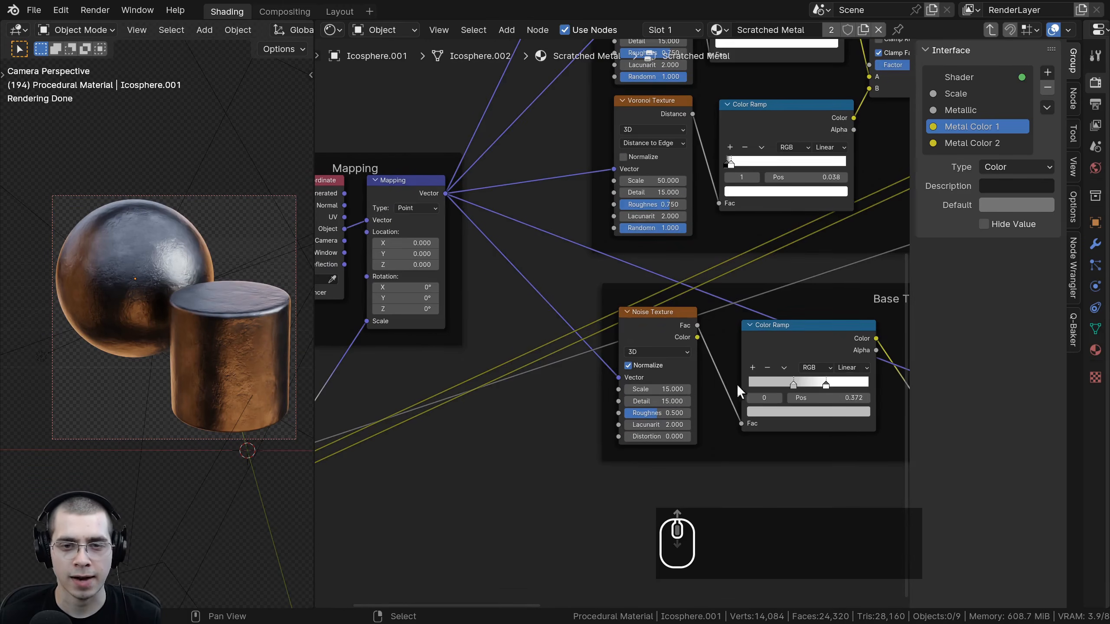
{"action": "middle_click_drag", "start_coordinate": [360, 275], "coordinate": [413, 308]}
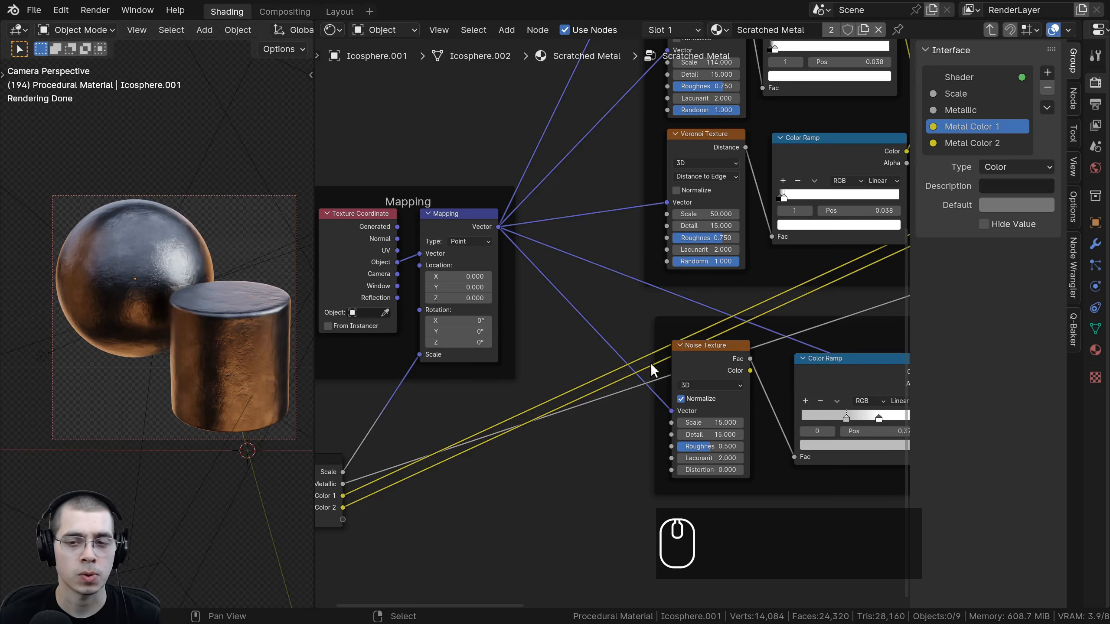
{"action": "scroll", "coordinate": [623, 351], "scroll_direction": "up", "scroll_amount": 1}
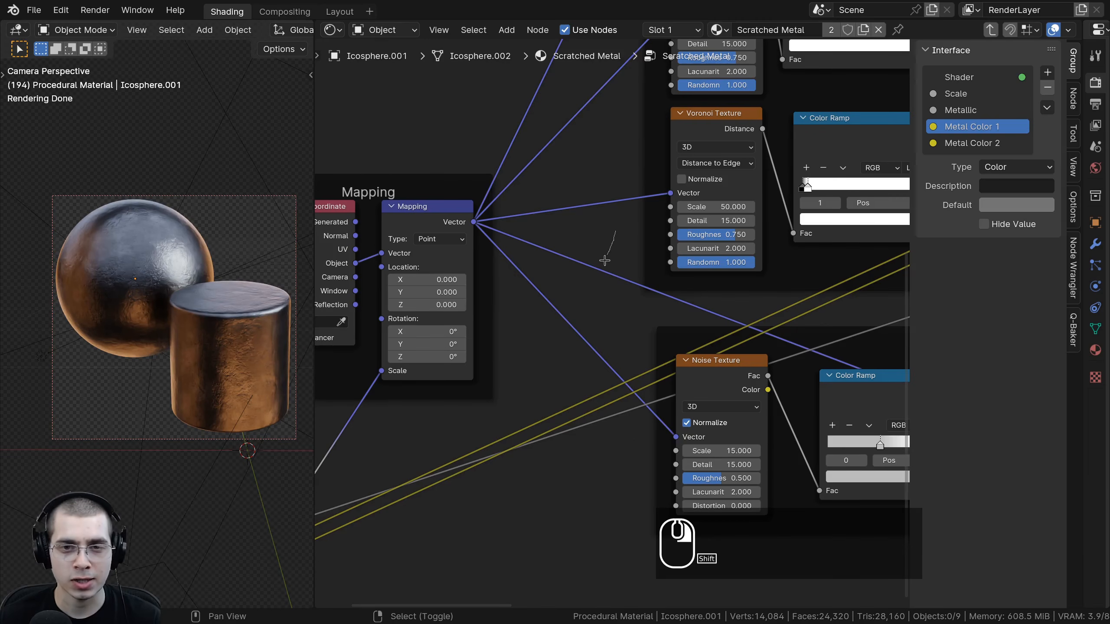
{"action": "right_click_drag", "start_coordinate": [615, 231], "coordinate": [583, 313], "text": "shift"}
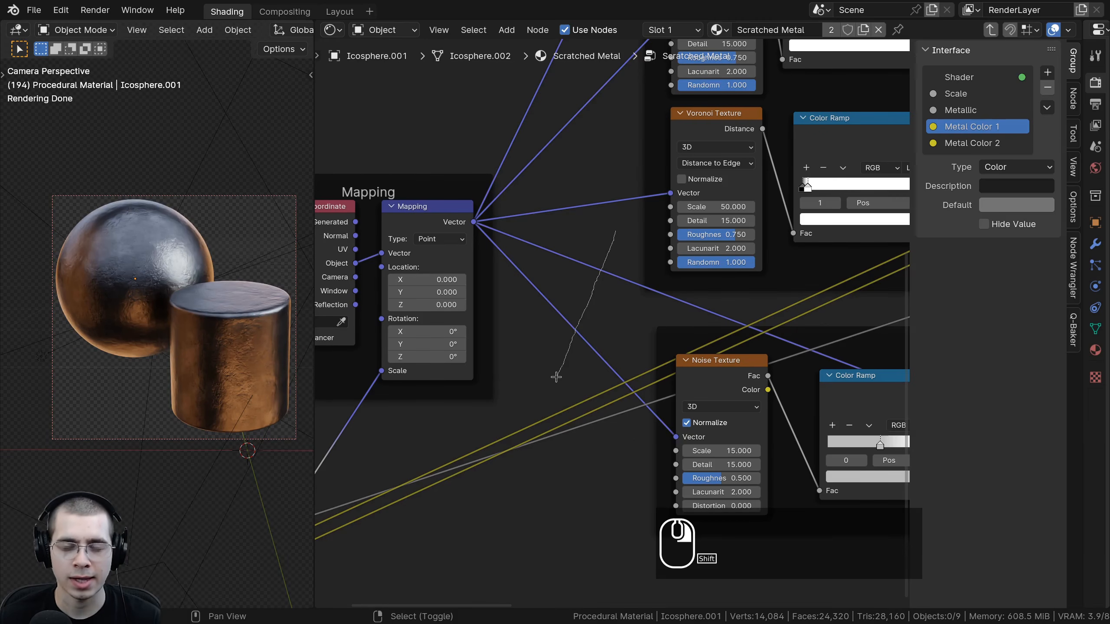
{"action": "right_click_drag", "start_coordinate": [556, 376], "coordinate": [557, 376], "text": "shift"}
Place the new reroute point just above and before the first Noise Texture of the Base Texture frame
{"action": "key", "text": "g"}
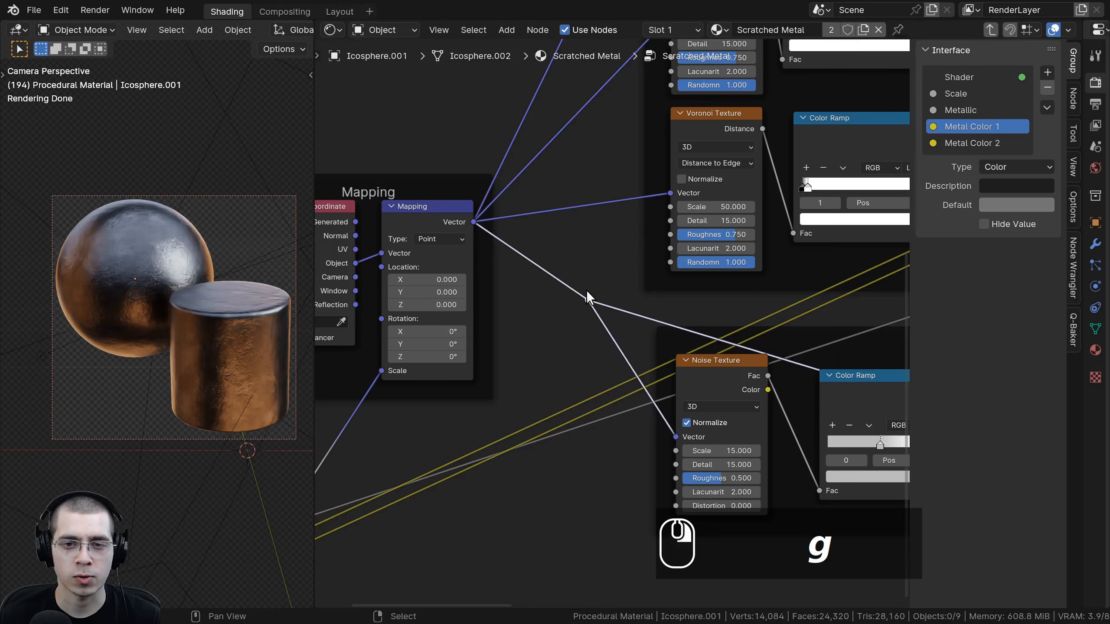
{"action": "scroll", "coordinate": [631, 283], "scroll_direction": "down", "scroll_amount": 2}
{"action": "key", "text": "g"}
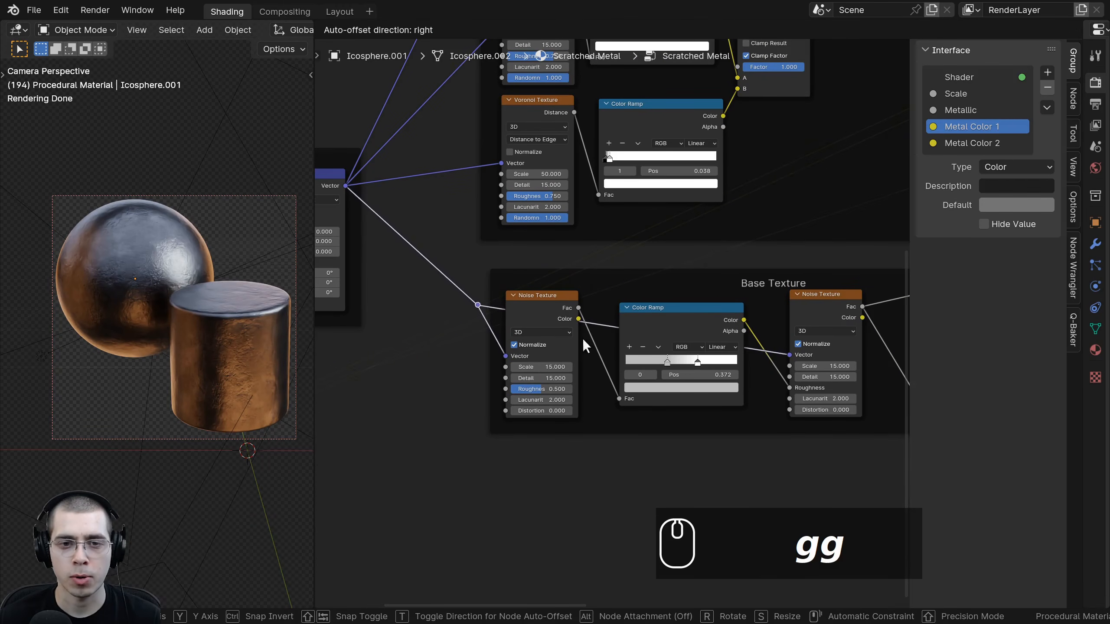
{"action": "key", "text": "g"}
{"action": "left_click", "coordinate": [525, 300]}
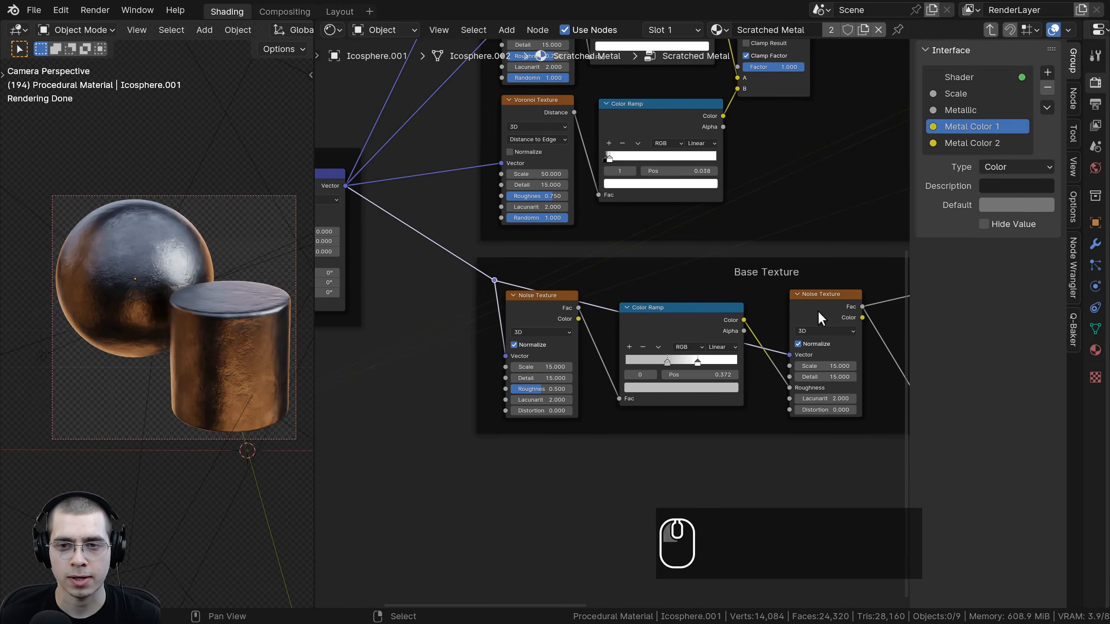
{"action": "right_click", "coordinate": [492, 281]}
{"action": "key", "text": "g"}
{"action": "right_click", "coordinate": [489, 274]}
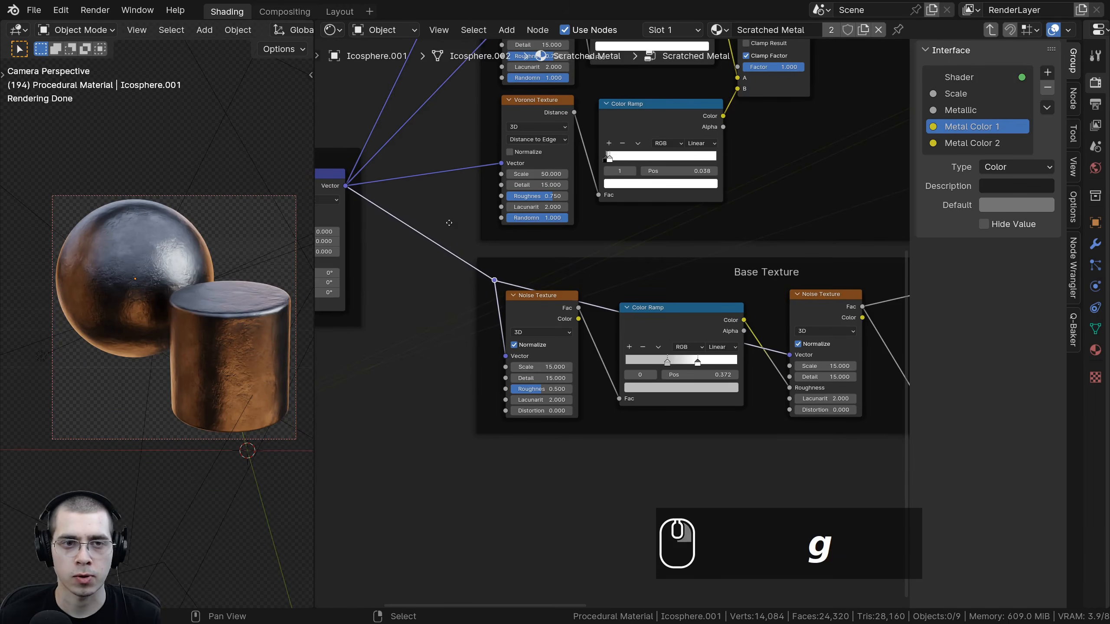
Merge the three Mapping links to the Scratches textures through one reroute point and move it close to the upper Voronoi Texture
{"action": "middle_click_drag", "start_coordinate": [450, 223], "coordinate": [552, 393]}
{"action": "scroll", "coordinate": [595, 213], "scroll_direction": "up", "scroll_amount": 3}
{"action": "key", "text": "a"}
{"action": "middle_click_drag", "start_coordinate": [684, 294], "coordinate": [692, 312]}
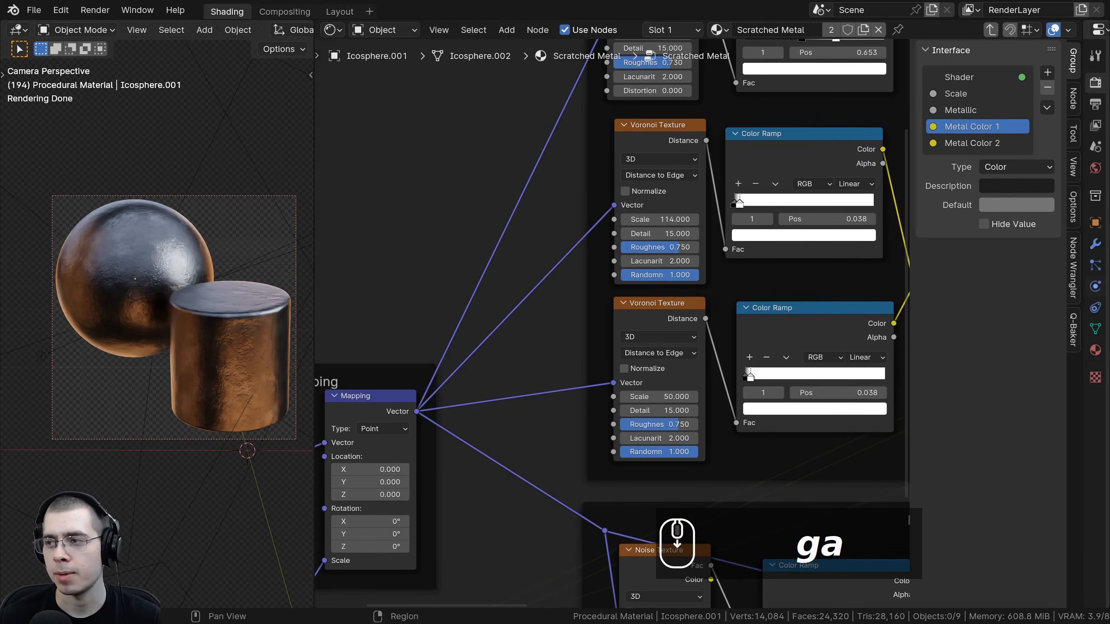
{"action": "middle_click_drag", "start_coordinate": [555, 399], "coordinate": [557, 404]}
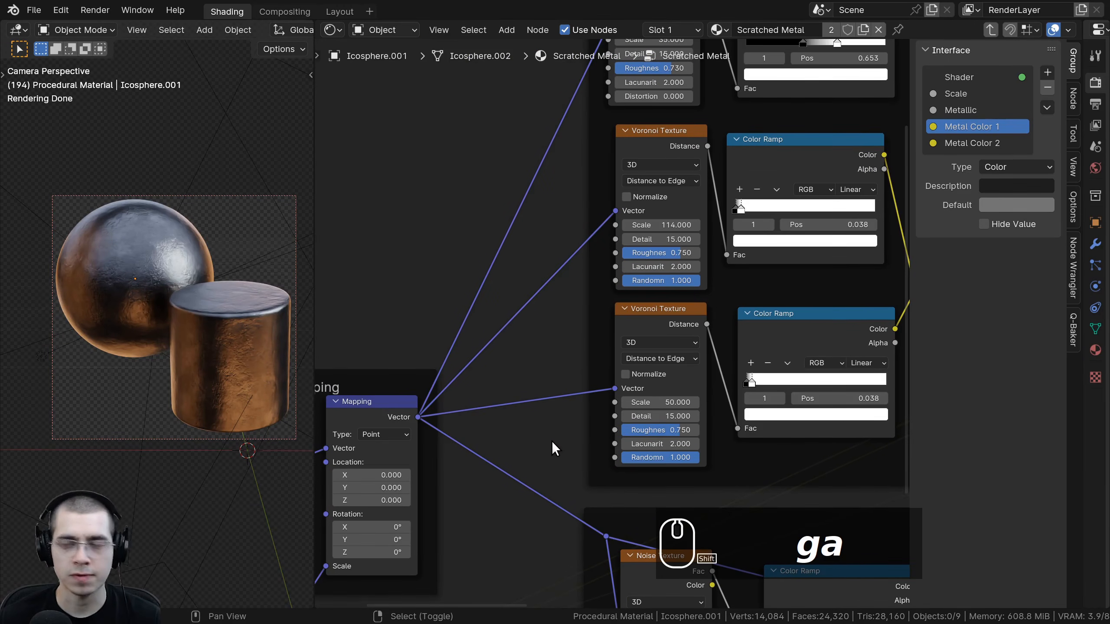
{"action": "right_click_drag", "start_coordinate": [552, 439], "coordinate": [509, 137], "text": "shift"}
{"action": "key", "text": "g"}
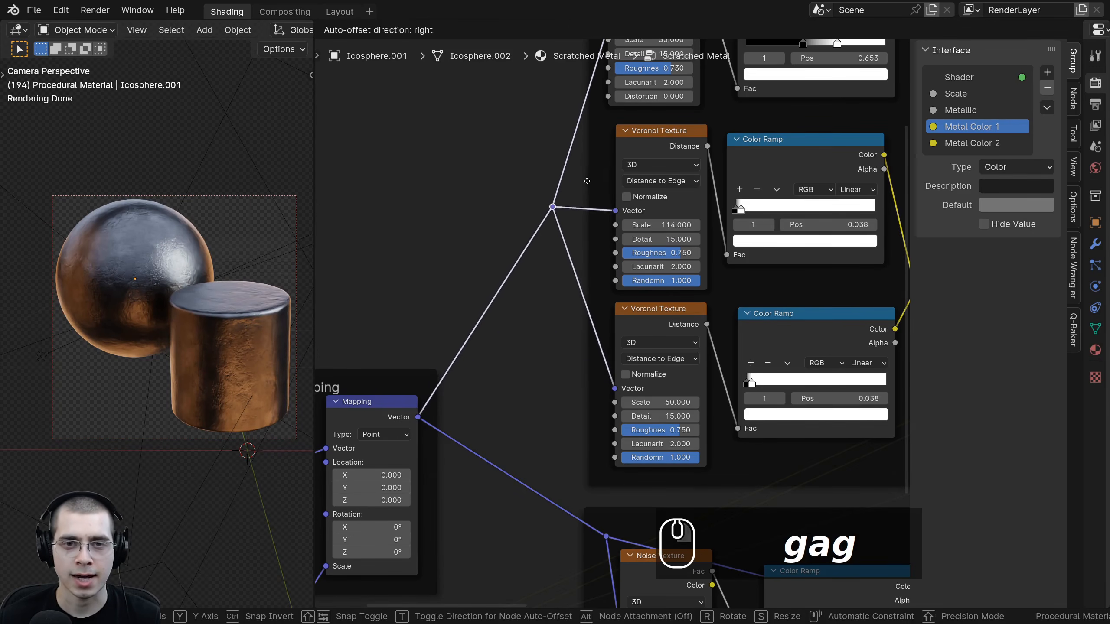
{"action": "left_click", "coordinate": [597, 172]}
{"action": "middle_click_drag", "start_coordinate": [525, 361], "coordinate": [567, 295]}
{"action": "scroll", "coordinate": [547, 306], "scroll_direction": "down", "scroll_amount": 1}
{"action": "key", "text": "a"}
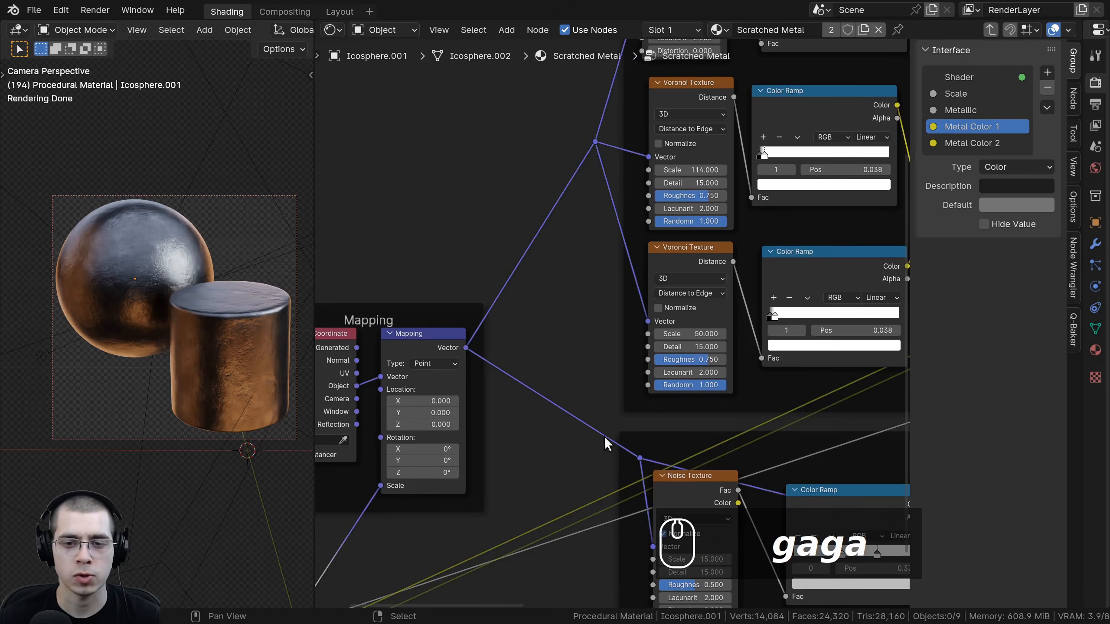
Add a Mapping node on the link between the original Mapping node and the Scratches reroute point
{"action": "middle_click_drag", "start_coordinate": [608, 444], "coordinate": [624, 437]}
{"action": "key", "text": "shift+a"}
{"action": "left_click", "coordinate": [494, 158]}
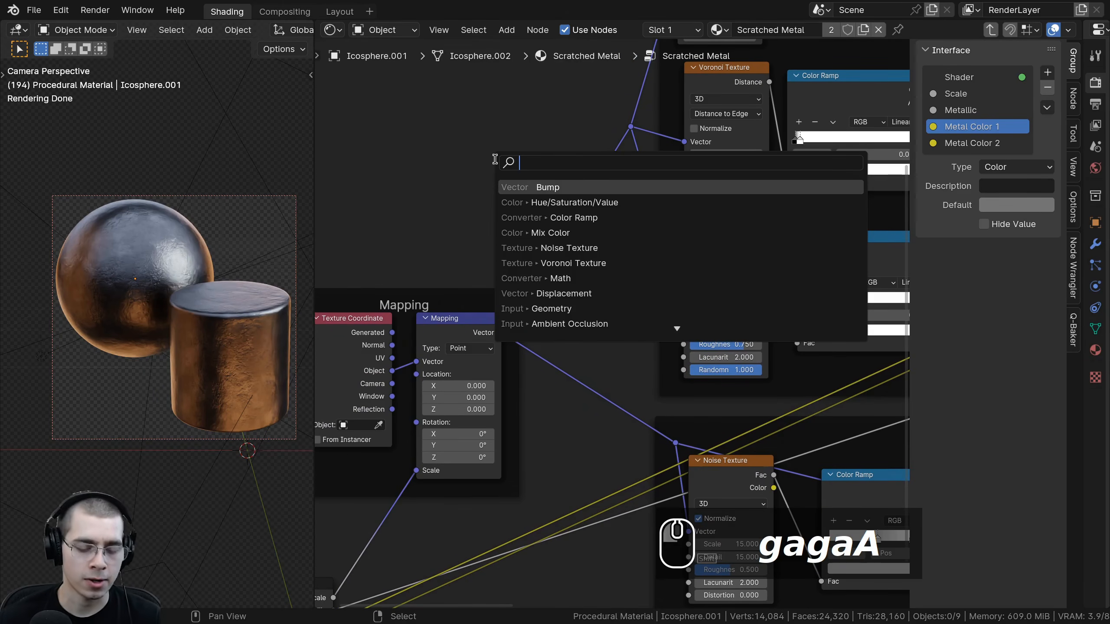
{"action": "type", "text": "map"}
{"action": "key", "text": "Down"}
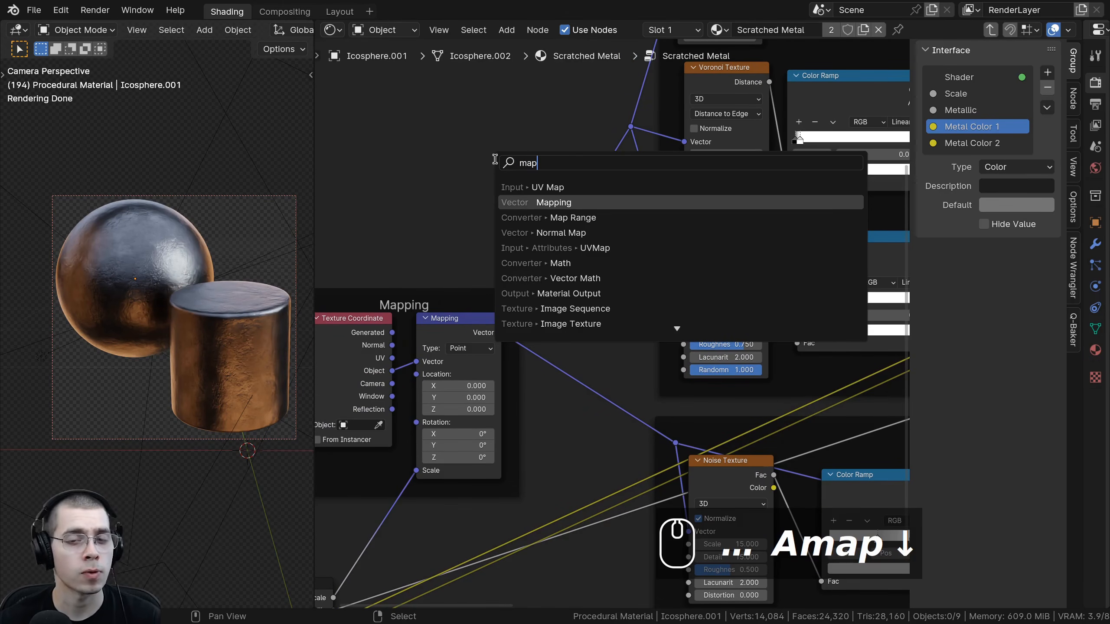
{"action": "key", "text": "Return"}
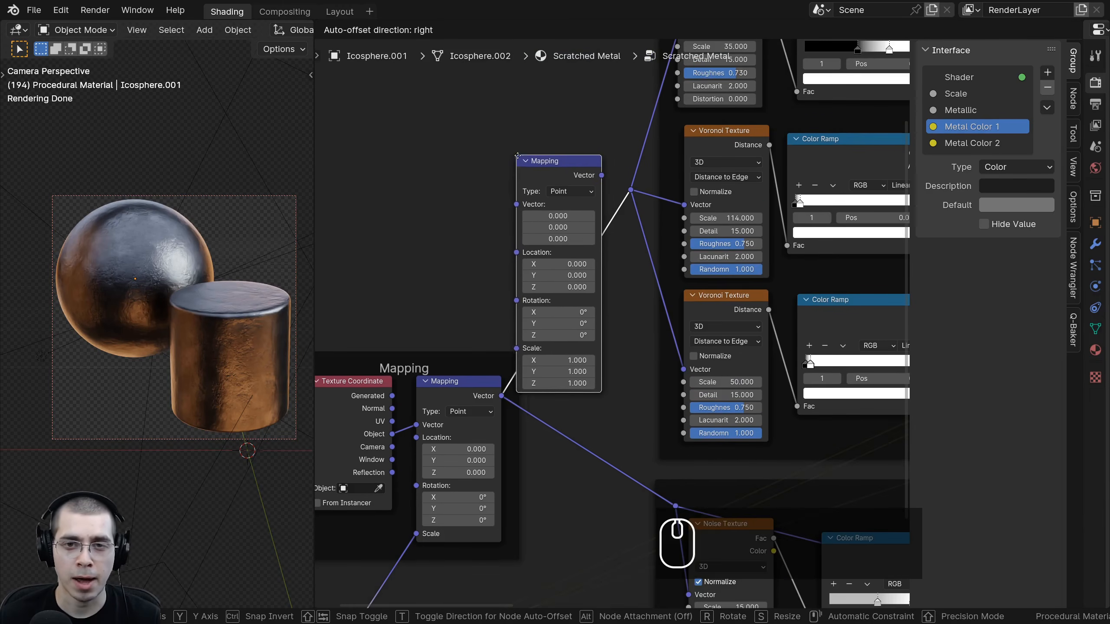
{"action": "left_click", "coordinate": [594, 162]}
Duplicate the new Mapping node and insert the copy on the link to the Base Texture reroute point
{"action": "scroll", "coordinate": [594, 162], "scroll_direction": "down", "scroll_amount": 2}
{"action": "scroll", "coordinate": [600, 94], "scroll_direction": "down", "scroll_amount": 3, "text": "shift"}
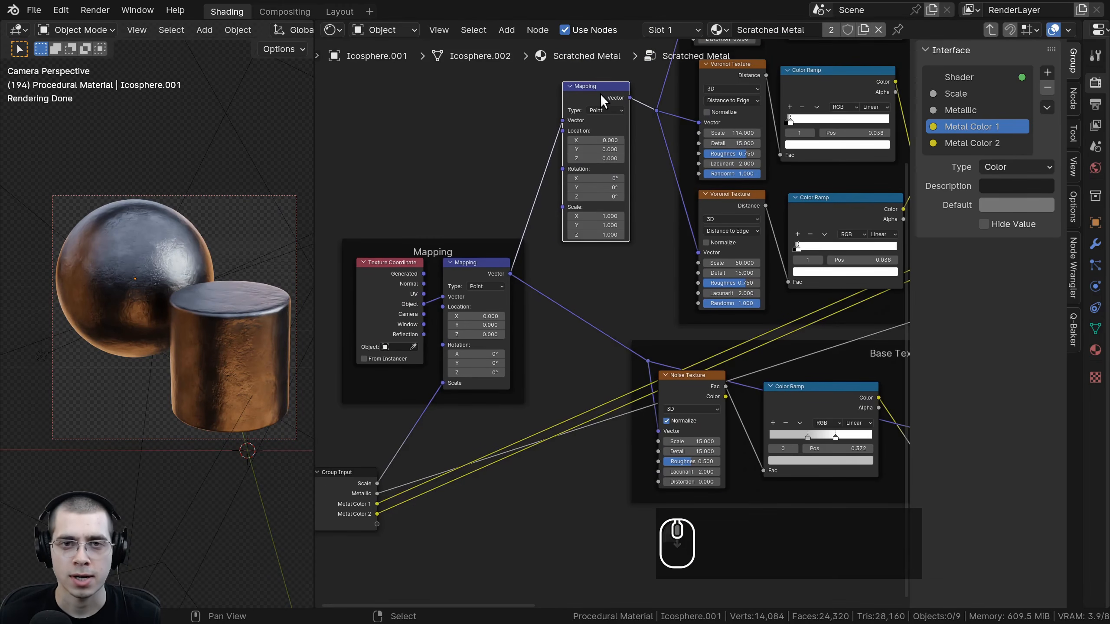
{"action": "key", "text": "shift+d"}
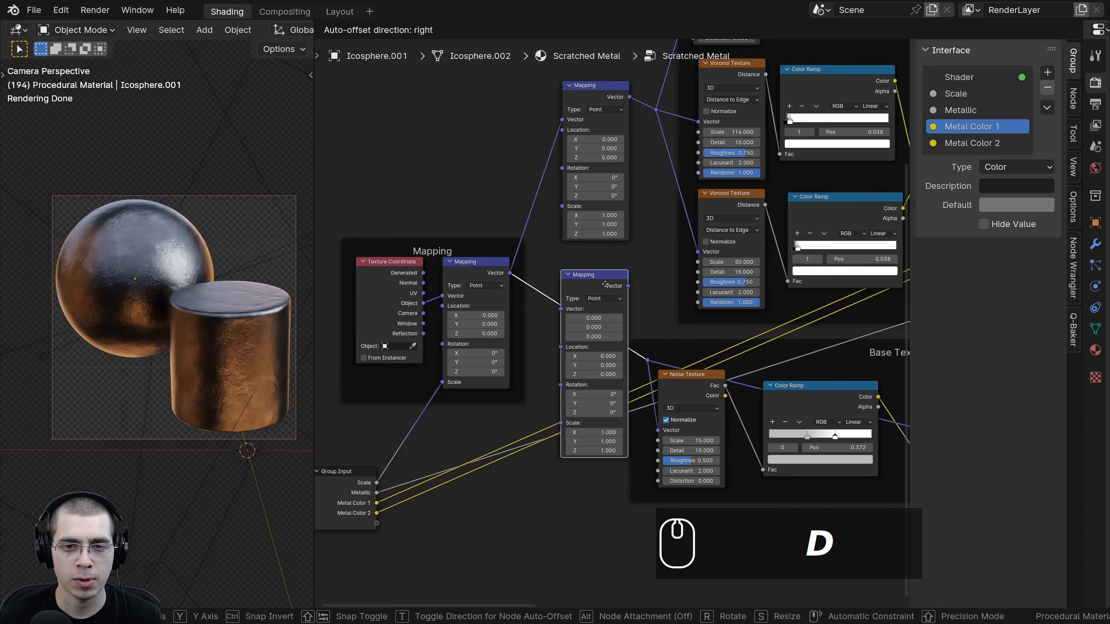
{"action": "left_click", "coordinate": [592, 283]}
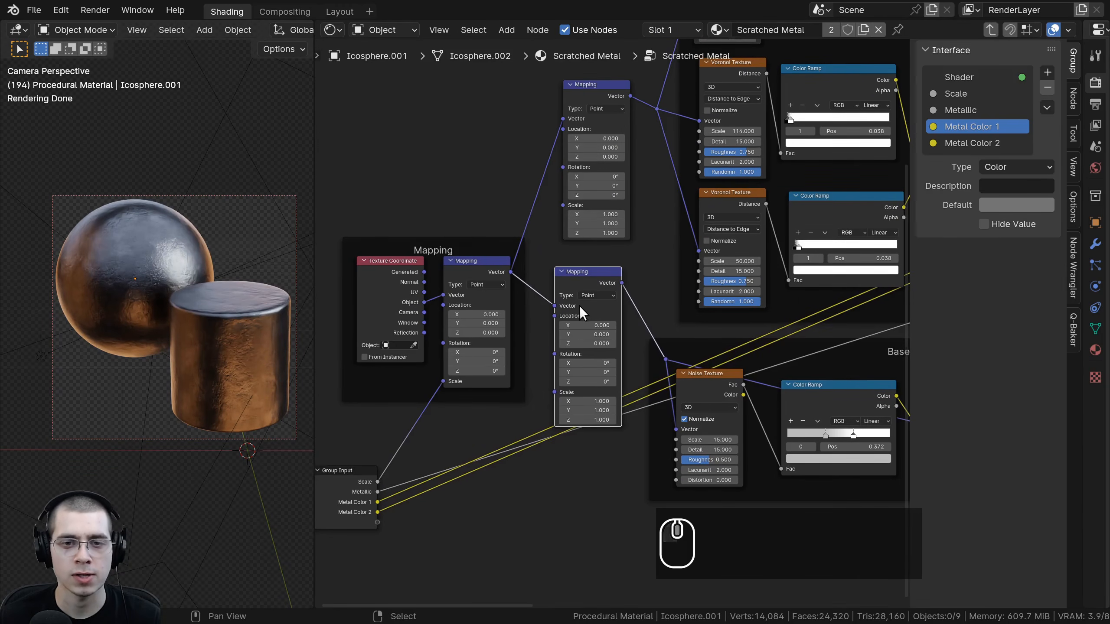
Review which textures in the Scratches and Base Texture frames each of the two new Mapping nodes feeds
{"action": "scroll", "coordinate": [599, 203], "scroll_direction": "up", "scroll_amount": 2}
{"action": "middle_click_drag", "start_coordinate": [600, 203], "coordinate": [602, 320]}
{"action": "right_click", "coordinate": [609, 195]}
{"action": "middle_click_drag", "start_coordinate": [610, 240], "coordinate": [524, 331]}
{"action": "scroll", "coordinate": [524, 332], "scroll_direction": "down", "scroll_amount": 1}
{"action": "key", "text": "g"}
{"action": "right_click", "coordinate": [612, 131]}
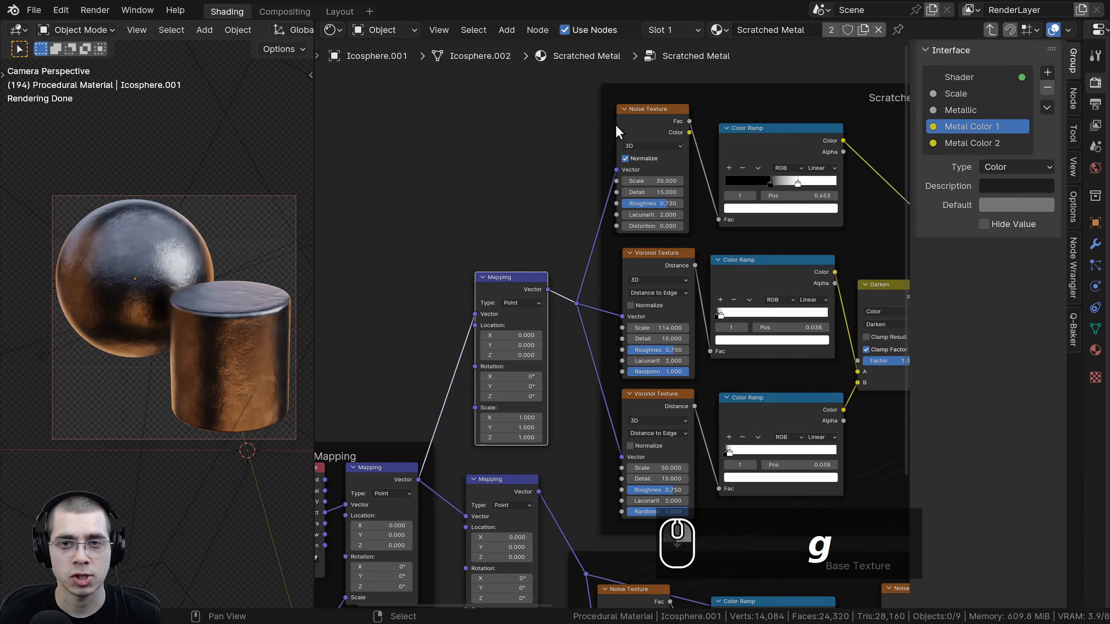
{"action": "middle_click_drag", "start_coordinate": [523, 453], "coordinate": [552, 140]}
{"action": "scroll", "coordinate": [551, 142], "scroll_direction": "up", "scroll_amount": 1}
{"action": "right_click", "coordinate": [535, 184]}
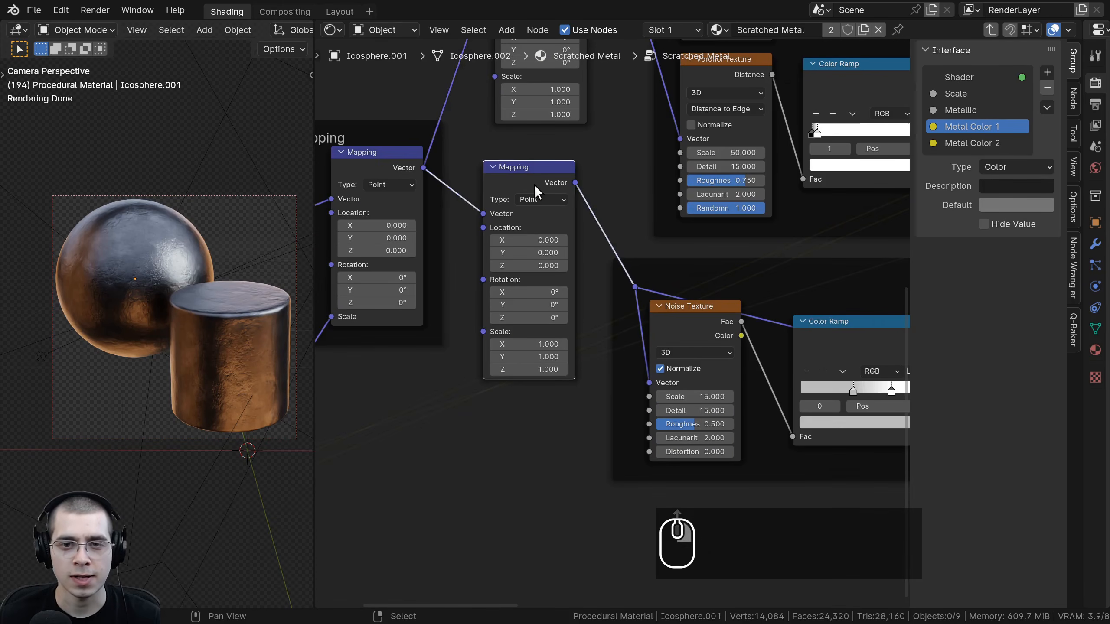
{"action": "scroll", "coordinate": [551, 315], "scroll_direction": "down", "scroll_amount": 1}
{"action": "middle_click_drag", "start_coordinate": [801, 405], "coordinate": [733, 404]}
{"action": "key", "text": "g"}
{"action": "left_click", "coordinate": [731, 404]}
Expose the Base Texture Mapping node's Scale as a new group input and rename it Noise Scale
{"action": "middle_click_drag", "start_coordinate": [395, 292], "coordinate": [592, 317]}
{"action": "key", "text": "a"}
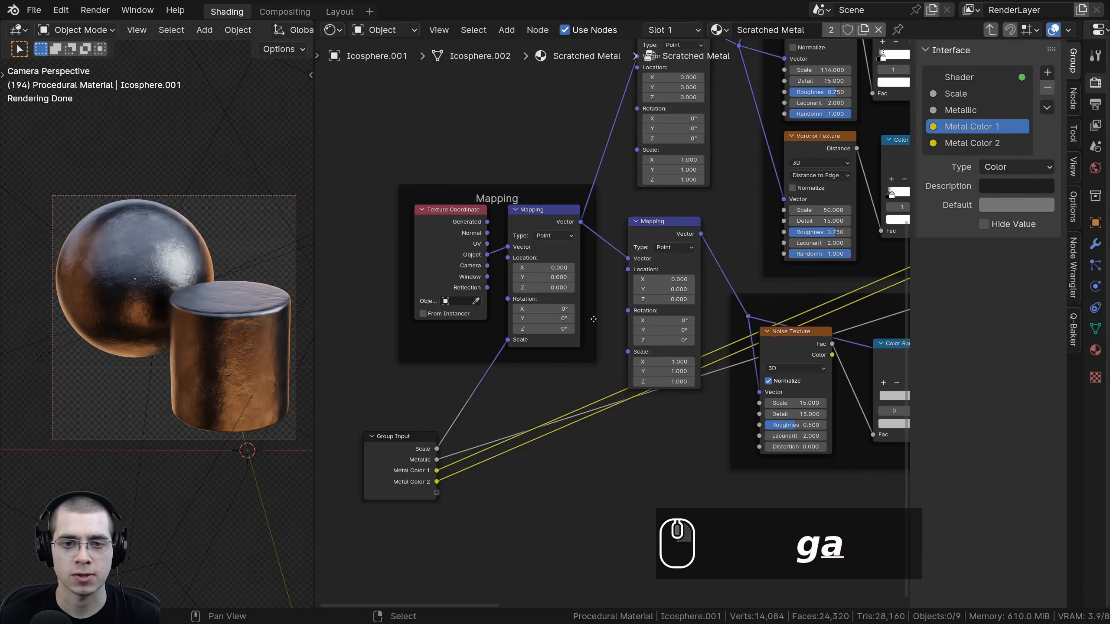
{"action": "middle_click_drag", "start_coordinate": [639, 354], "coordinate": [692, 304]}
{"action": "scroll", "coordinate": [692, 304], "scroll_direction": "up", "scroll_amount": 1}
{"action": "left_click_drag", "start_coordinate": [677, 299], "coordinate": [460, 464]}
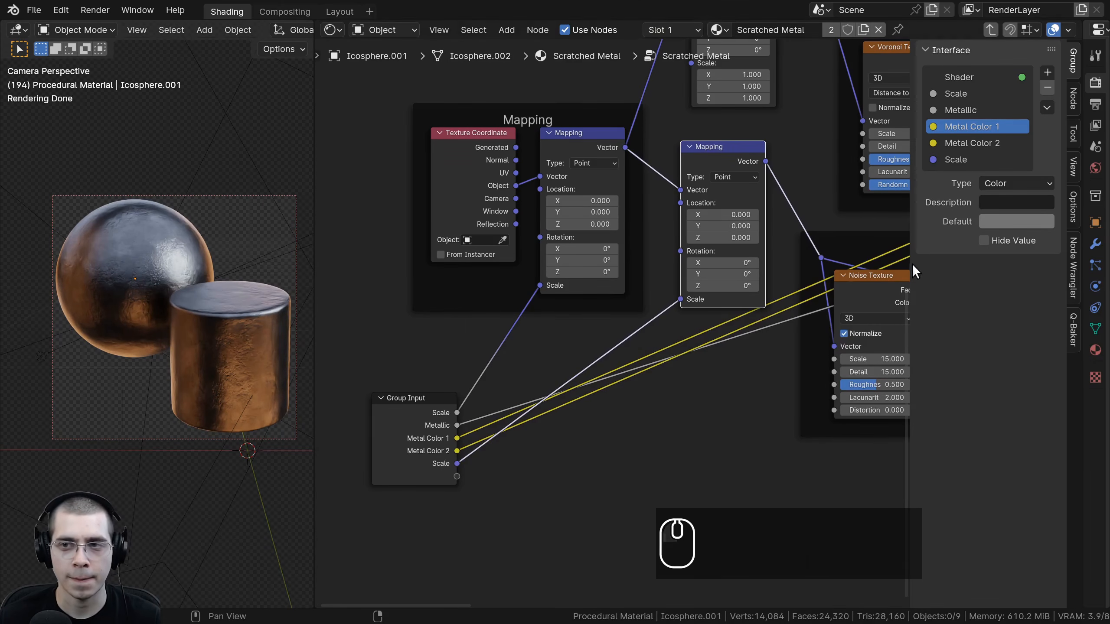
{"action": "double_click", "coordinate": [940, 159]}
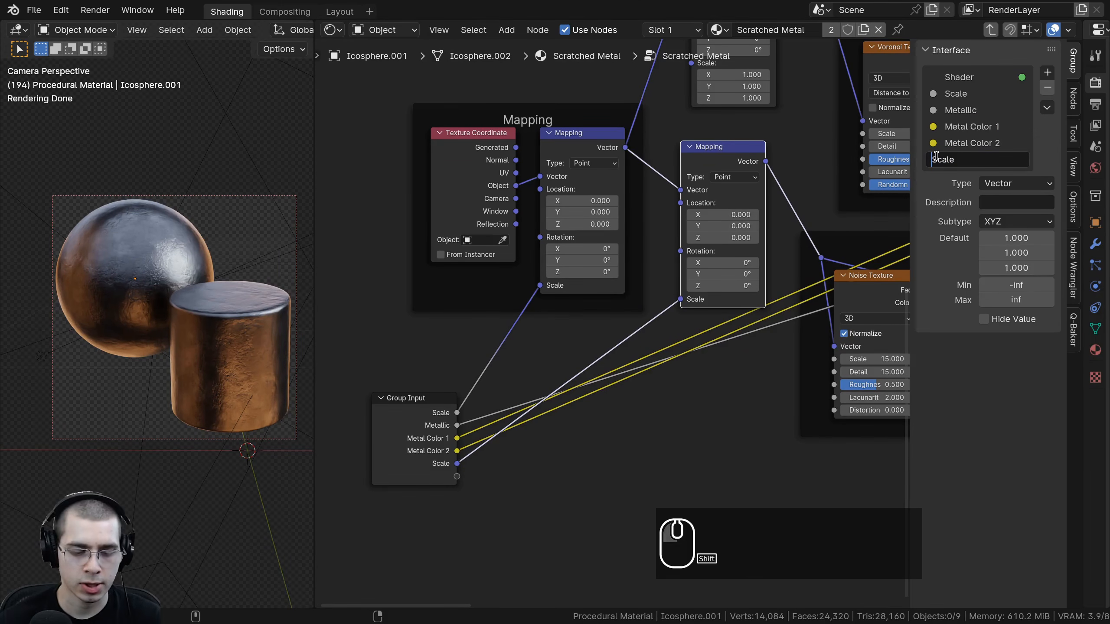
{"action": "type", "text": "Noise"}
{"action": "key", "text": "Return"}
Expose the Scratches Mapping node's Scale as a new group input and rename it Scratches Scale
{"action": "middle_click_drag", "start_coordinate": [760, 144], "coordinate": [724, 293]}
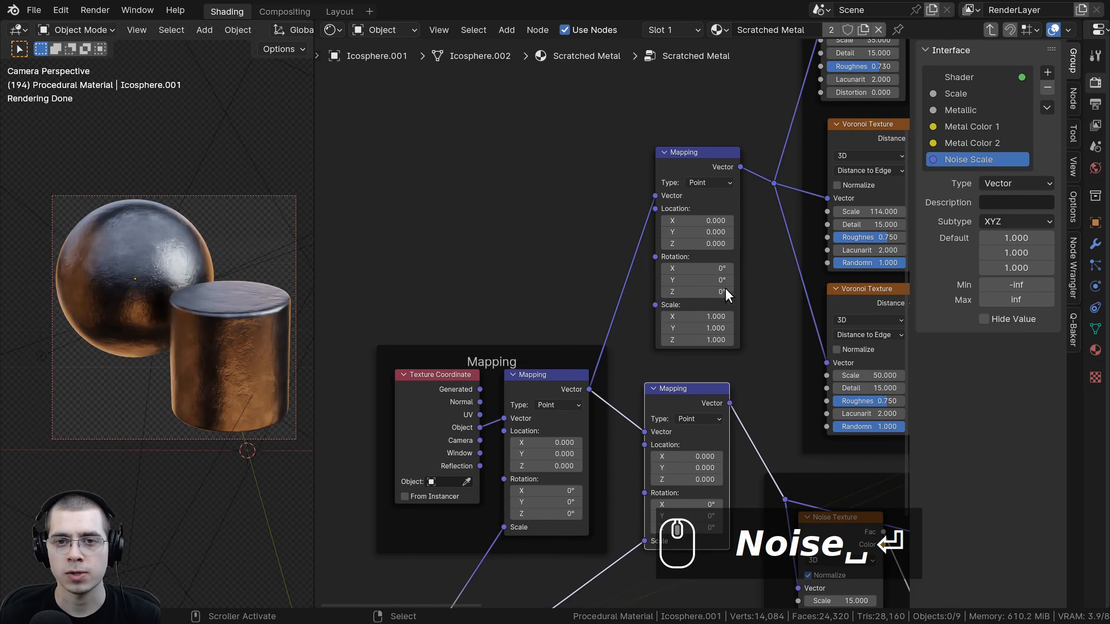
{"action": "left_click", "coordinate": [698, 170]}
{"action": "scroll", "coordinate": [852, 240], "scroll_direction": "down", "scroll_amount": 1}
{"action": "middle_click_drag", "start_coordinate": [851, 240], "coordinate": [730, 302]}
{"action": "middle_click_drag", "start_coordinate": [605, 382], "coordinate": [756, 192]}
{"action": "scroll", "coordinate": [756, 192], "scroll_direction": "up", "scroll_amount": 1}
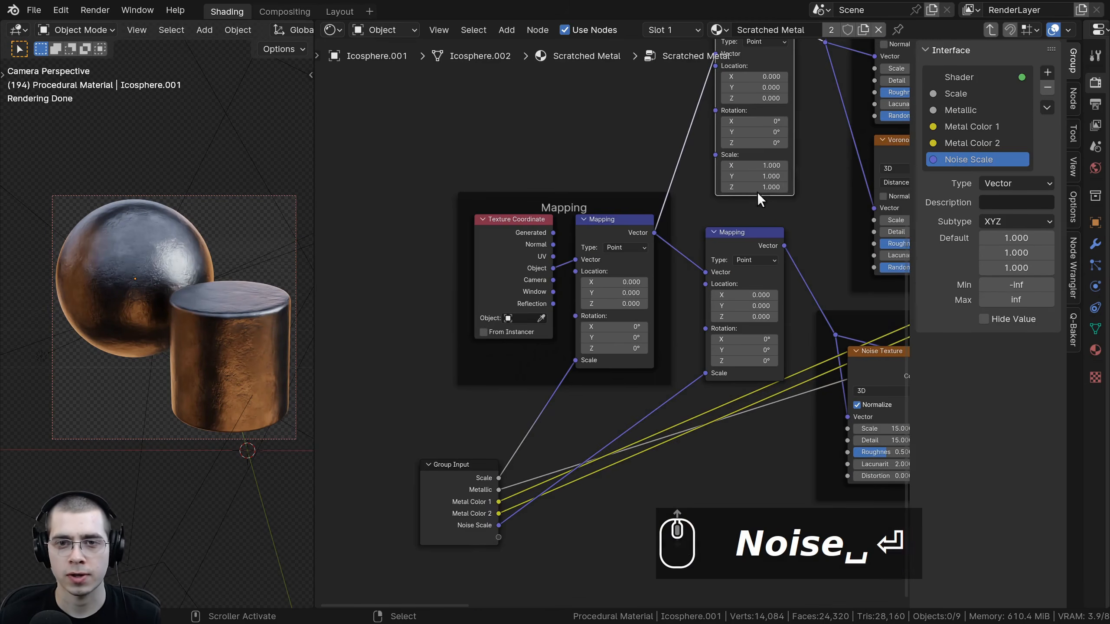
{"action": "left_click_drag", "start_coordinate": [717, 154], "coordinate": [498, 537]}
{"action": "middle_click_drag", "start_coordinate": [879, 346], "coordinate": [908, 265]}
{"action": "double_click", "coordinate": [962, 175]}
{"action": "left_click", "coordinate": [932, 176]}
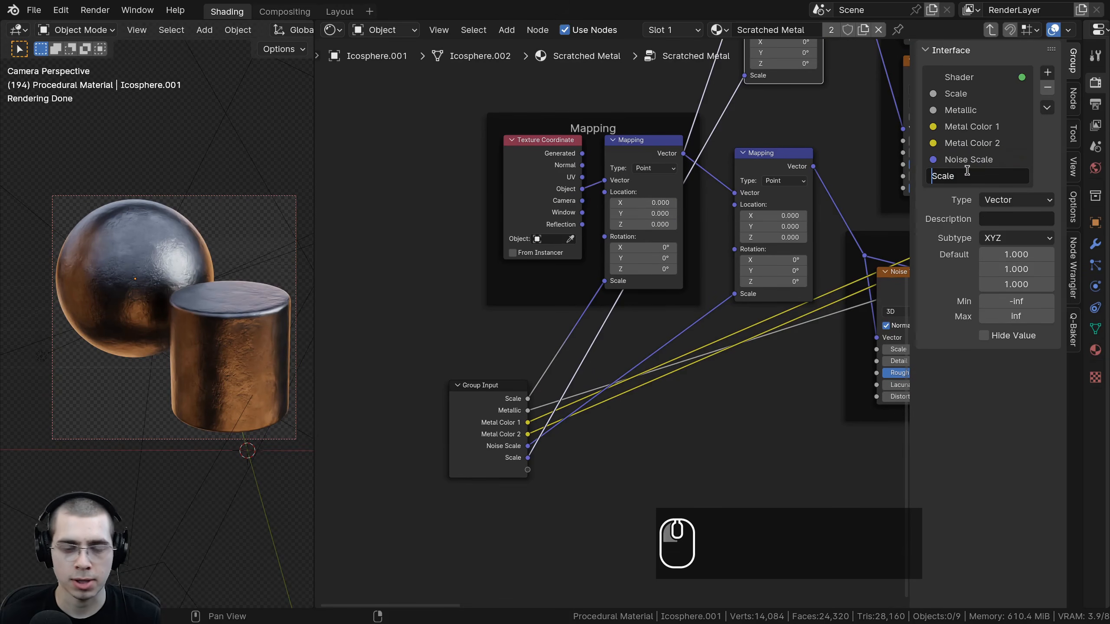
{"action": "type", "text": "Scratches"}
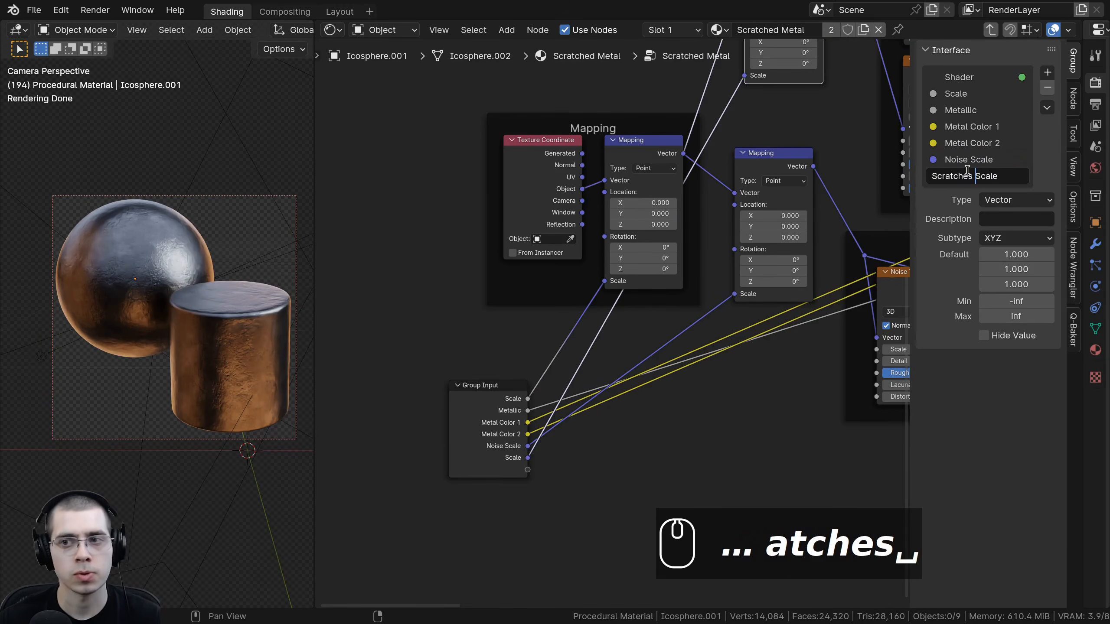
{"action": "key", "text": "Return"}
Change the Noise Scale group input's type to Float and set its default to 1
{"action": "middle_click_drag", "start_coordinate": [645, 430], "coordinate": [582, 429]}
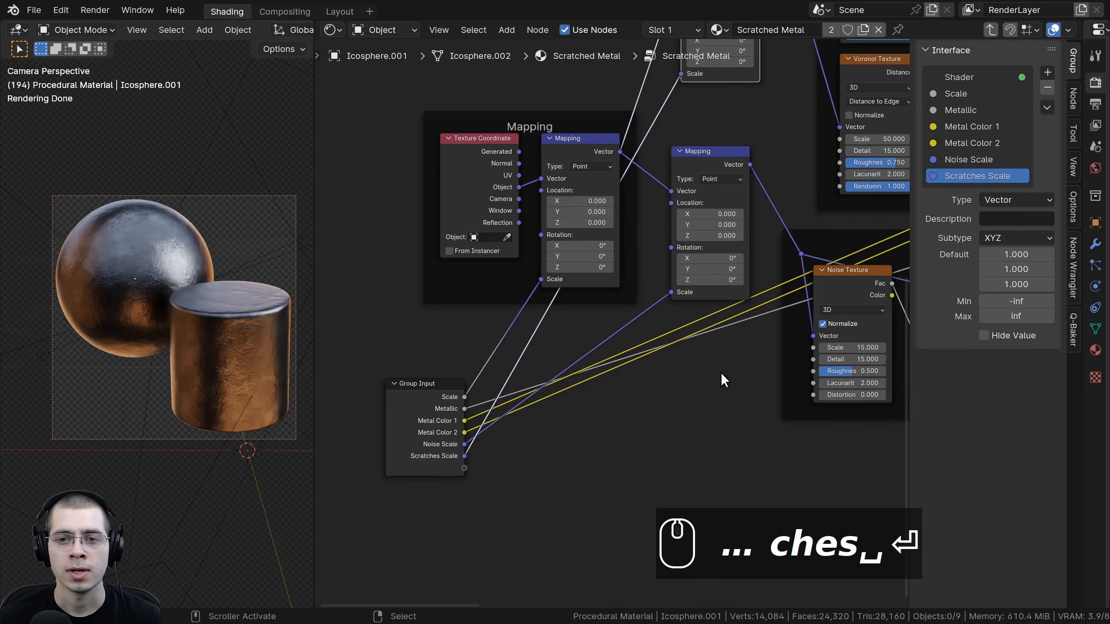
{"action": "scroll", "coordinate": [634, 326], "scroll_direction": "up", "scroll_amount": 3}
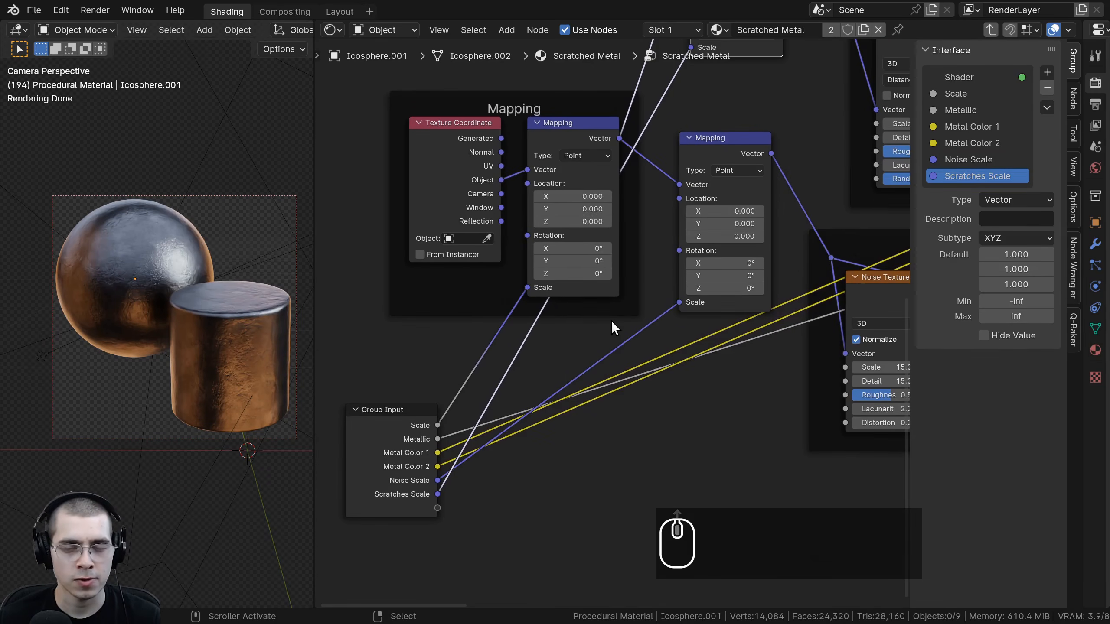
{"action": "key", "text": "Tab"}
{"action": "scroll", "coordinate": [638, 218], "scroll_direction": "up", "scroll_amount": 3}
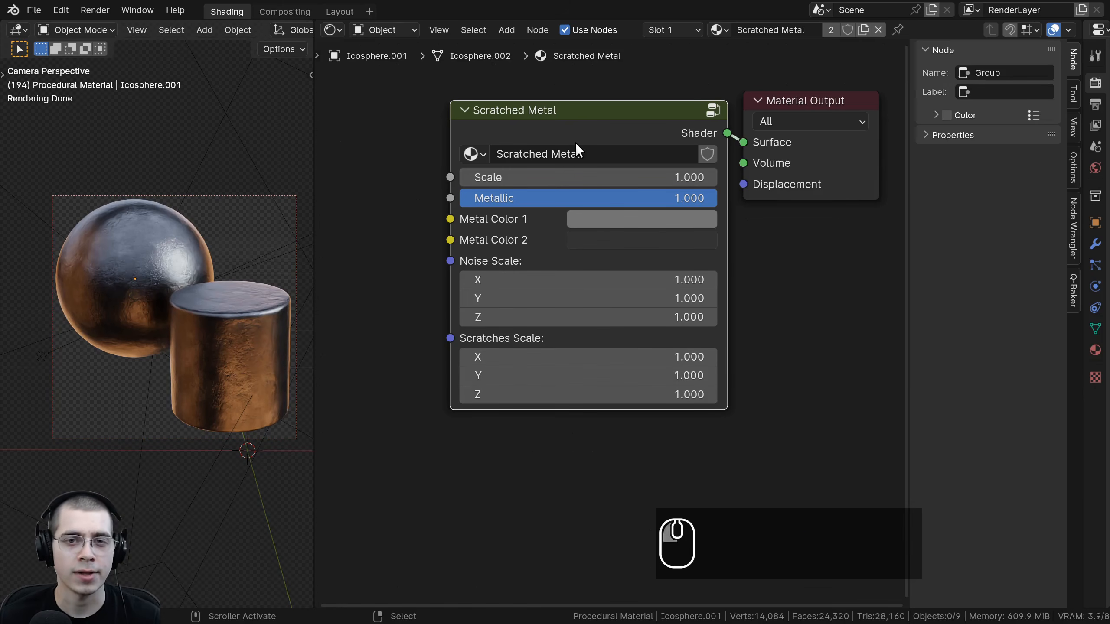
{"action": "key", "text": "Tab"}
{"action": "scroll", "coordinate": [569, 291], "scroll_direction": "down", "scroll_amount": 2}
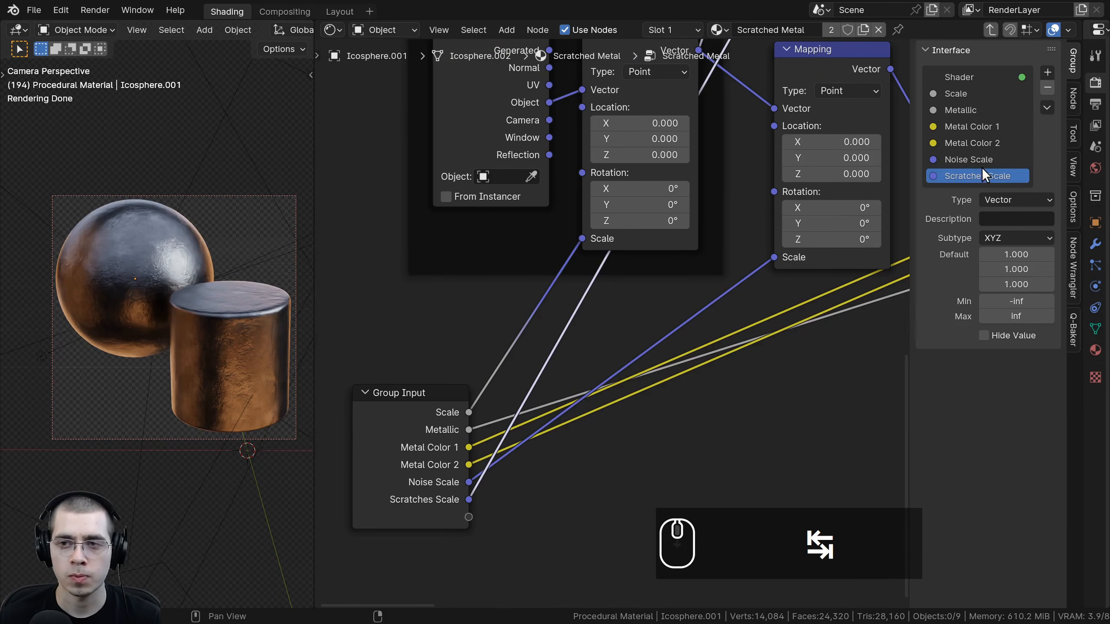
{"action": "left_click", "coordinate": [971, 157]}
{"action": "left_click", "coordinate": [997, 197]}
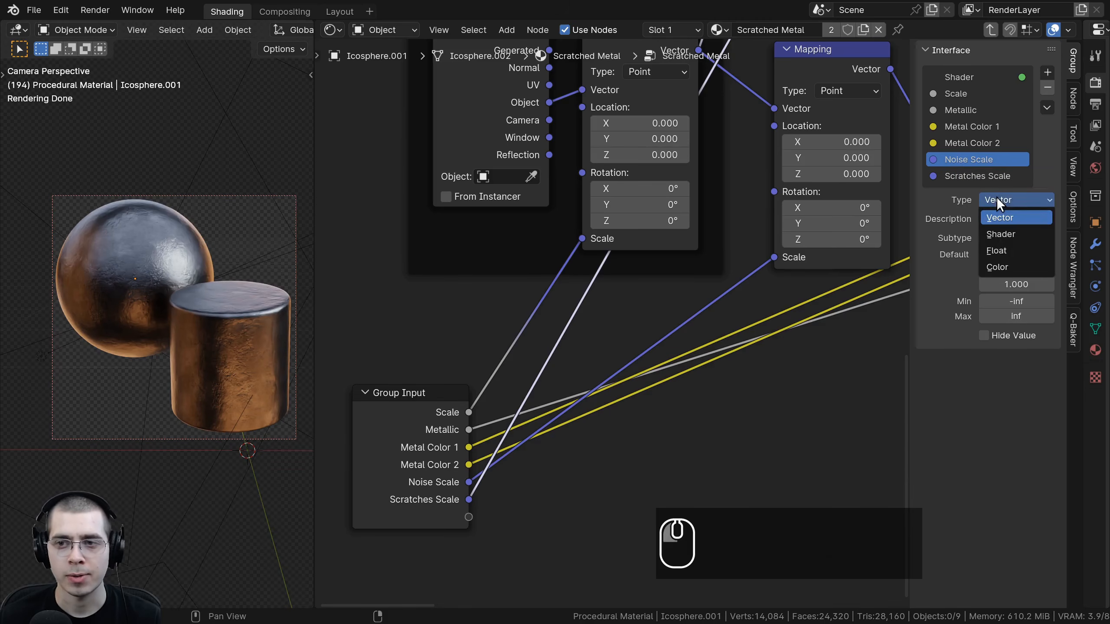
{"action": "left_click", "coordinate": [1001, 250]}
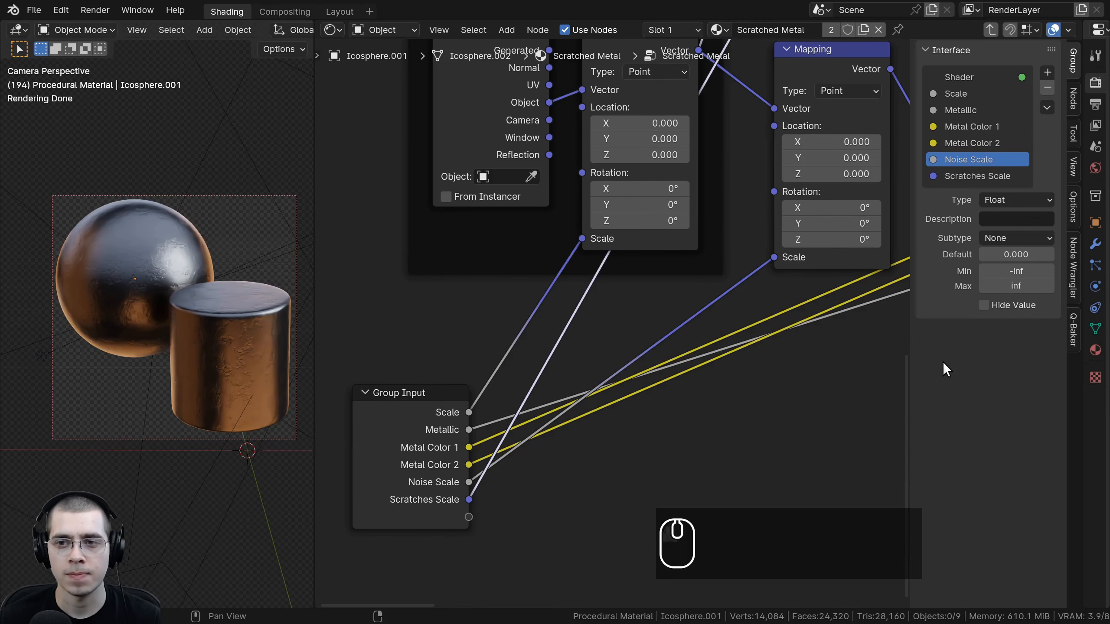
{"action": "left_click", "coordinate": [1005, 254]}
{"action": "left_click", "coordinate": [820, 384]}
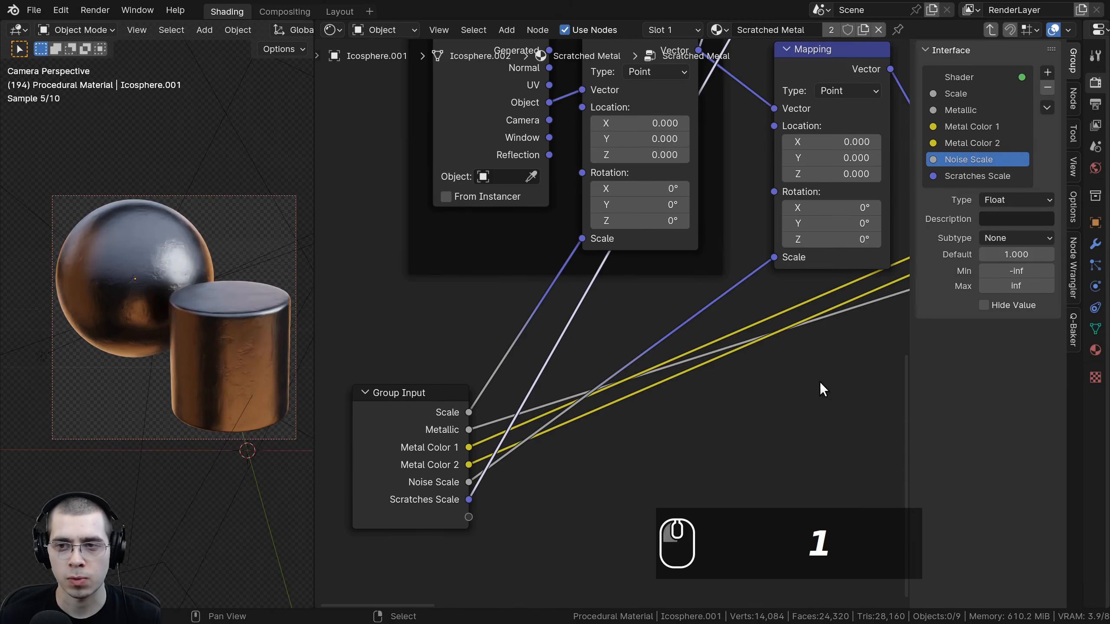
Change the Scratches Scale group input's type to Float with a default of 1
{"action": "left_click", "coordinate": [975, 176]}
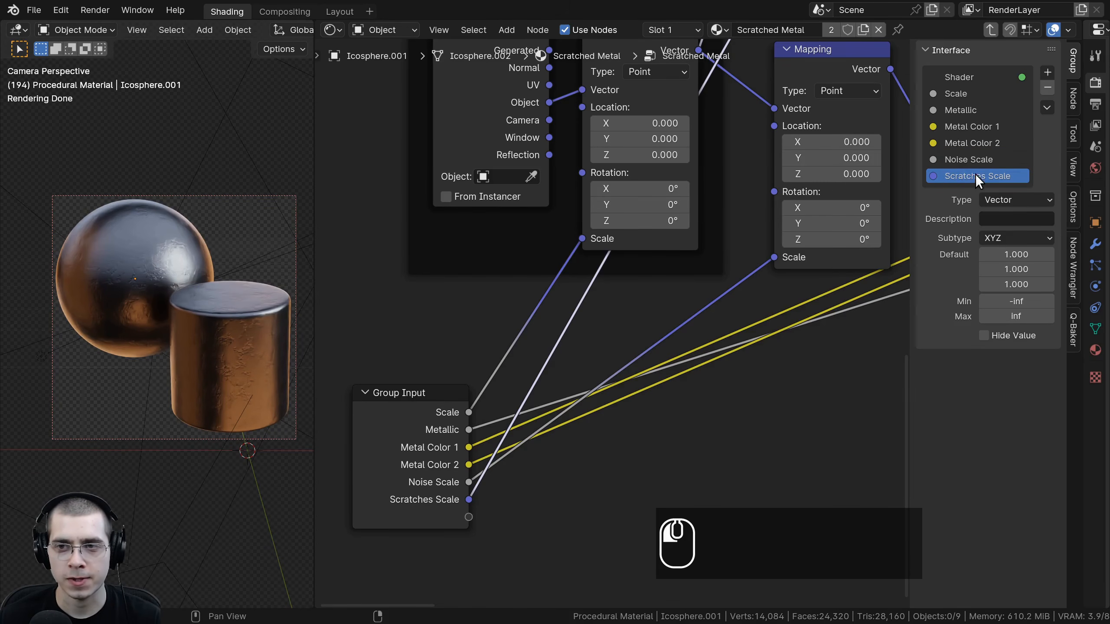
{"action": "left_click", "coordinate": [995, 200]}
{"action": "left_click", "coordinate": [998, 251]}
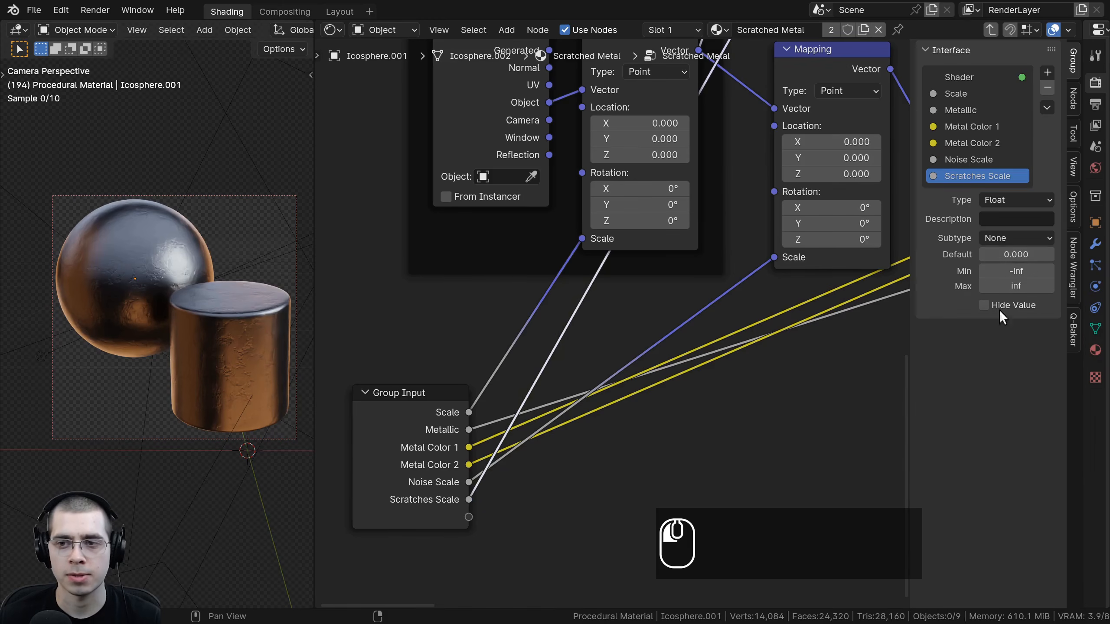
{"action": "type", "text": "1"}
{"action": "key", "text": "Return"}
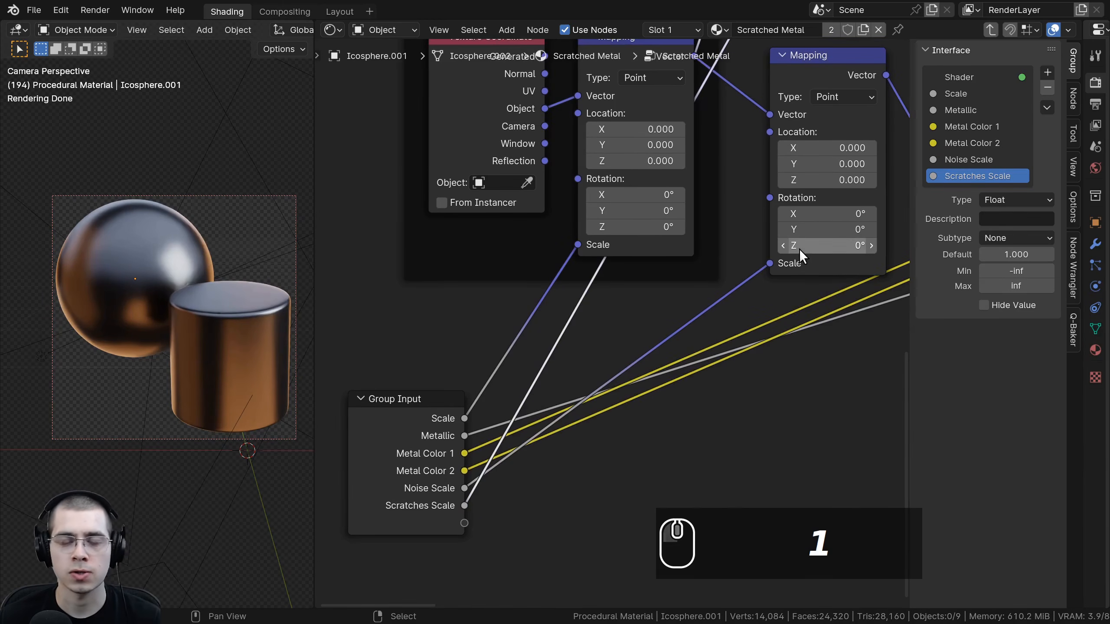
{"action": "middle_click_drag", "start_coordinate": [729, 277], "coordinate": [732, 274]}
Leave the group and set both Noise Scale and Scratches Scale to 1 on the Scratched Metal group node
{"action": "key", "text": "Tab"}
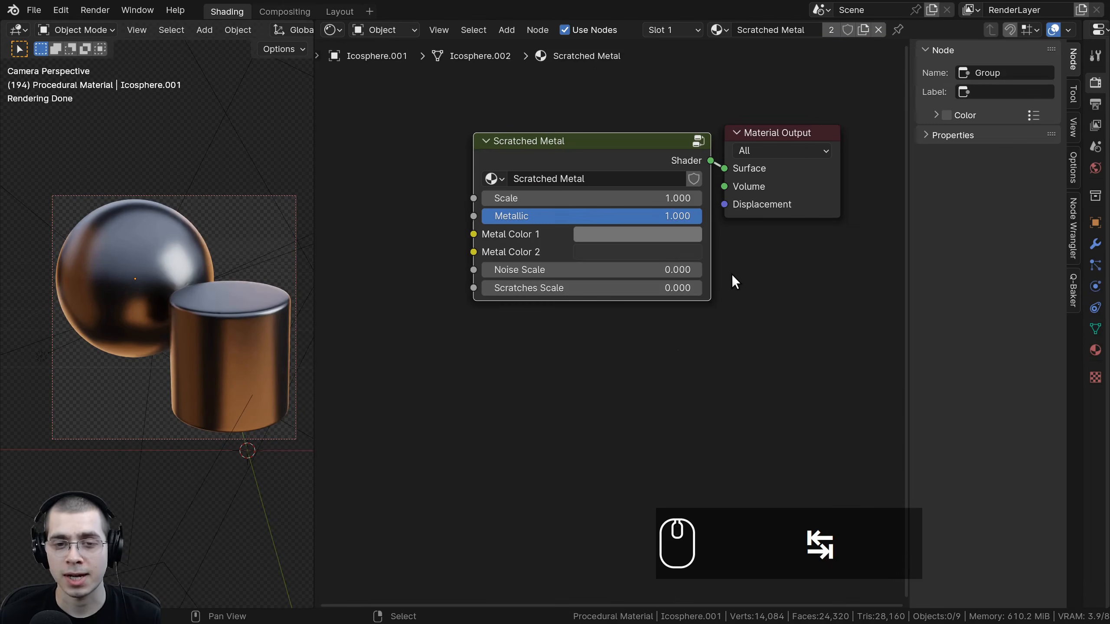
{"action": "scroll", "coordinate": [545, 265], "scroll_direction": "up", "scroll_amount": 2}
{"action": "left_click", "coordinate": [554, 260]}
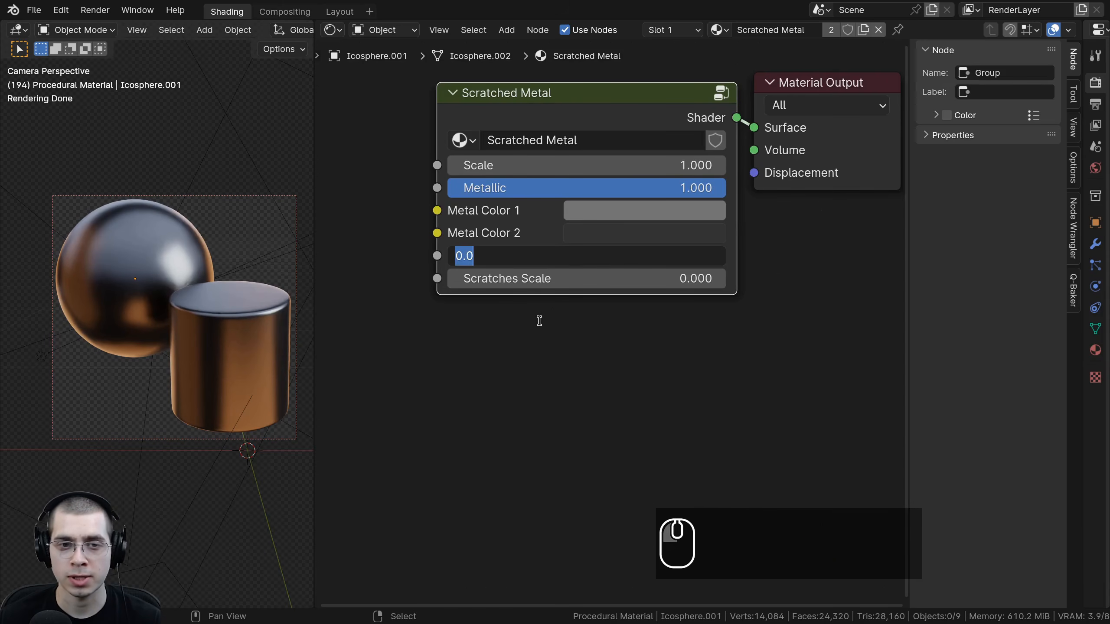
{"action": "type", "text": "1"}
{"action": "key", "text": "Return"}
{"action": "left_click", "coordinate": [537, 273]}
{"action": "type", "text": "1"}
{"action": "key", "text": "Return"}
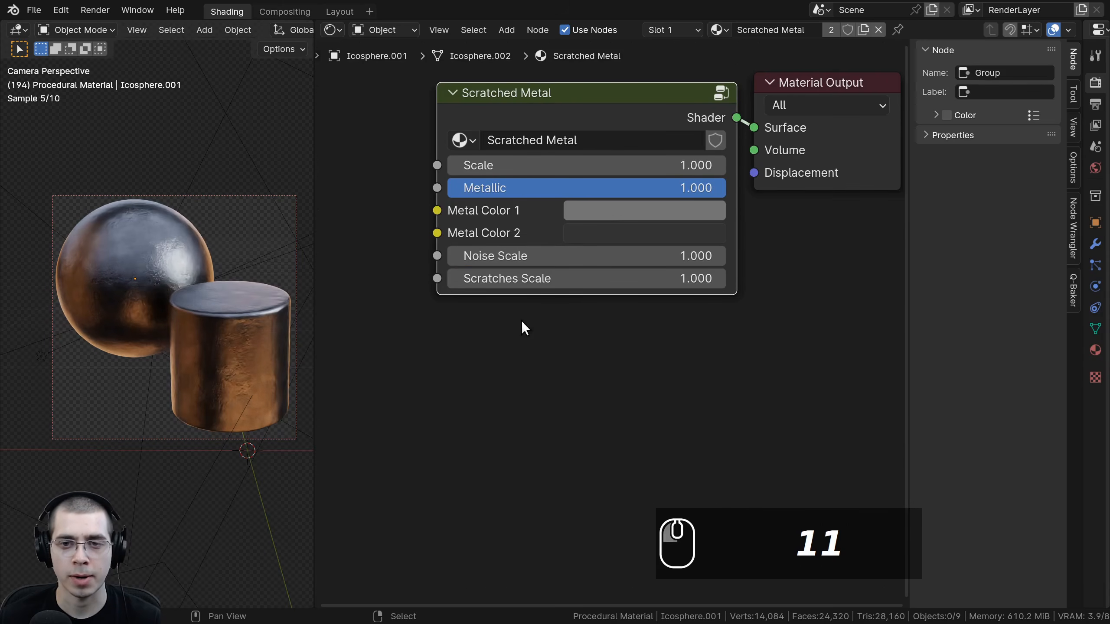
{"action": "scroll", "coordinate": [169, 242], "scroll_direction": "up", "scroll_amount": 2}
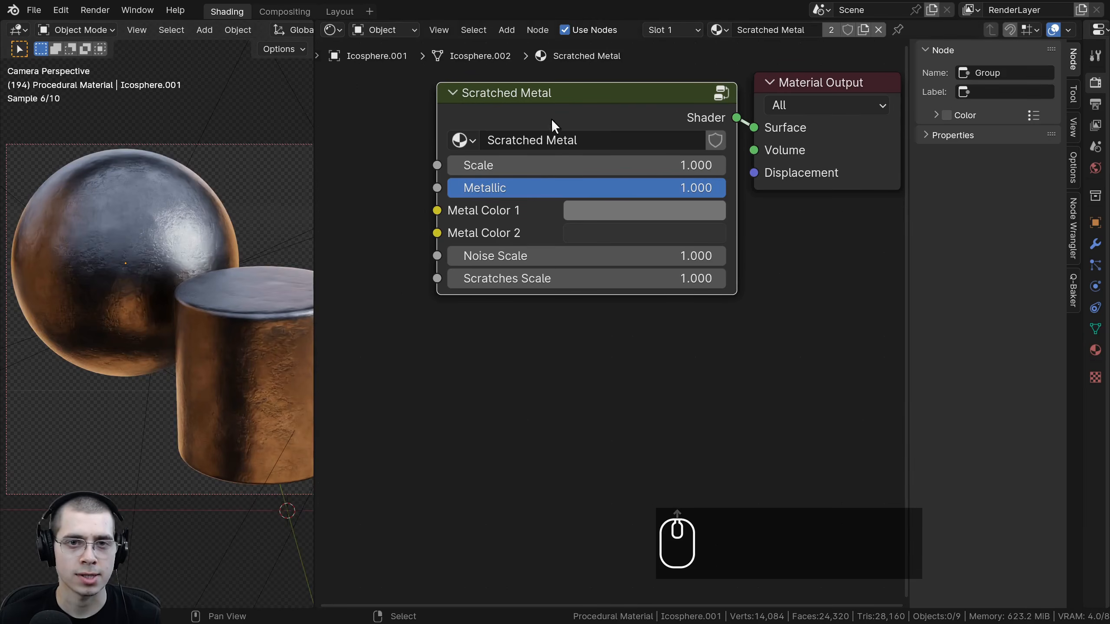
Reopen the Scratched Metal group and move the Group Input node above the Base Color frame
{"action": "key", "text": "Tab"}
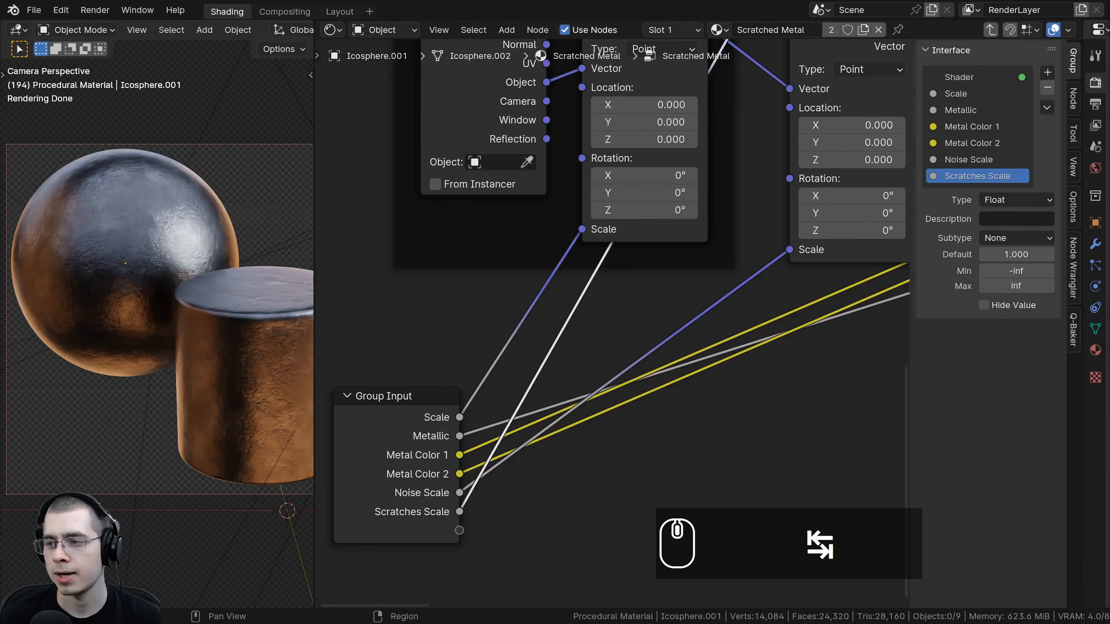
{"action": "scroll", "coordinate": [646, 288], "scroll_direction": "down", "scroll_amount": 6}
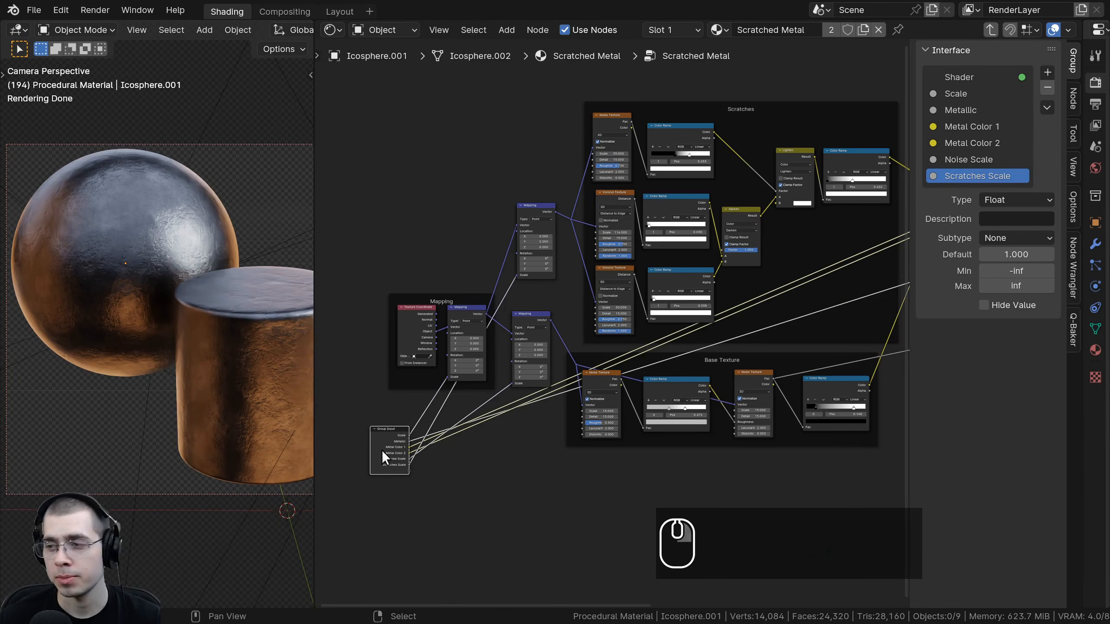
{"action": "middle_click_drag", "start_coordinate": [382, 448], "coordinate": [355, 495]}
{"action": "key", "text": "g"}
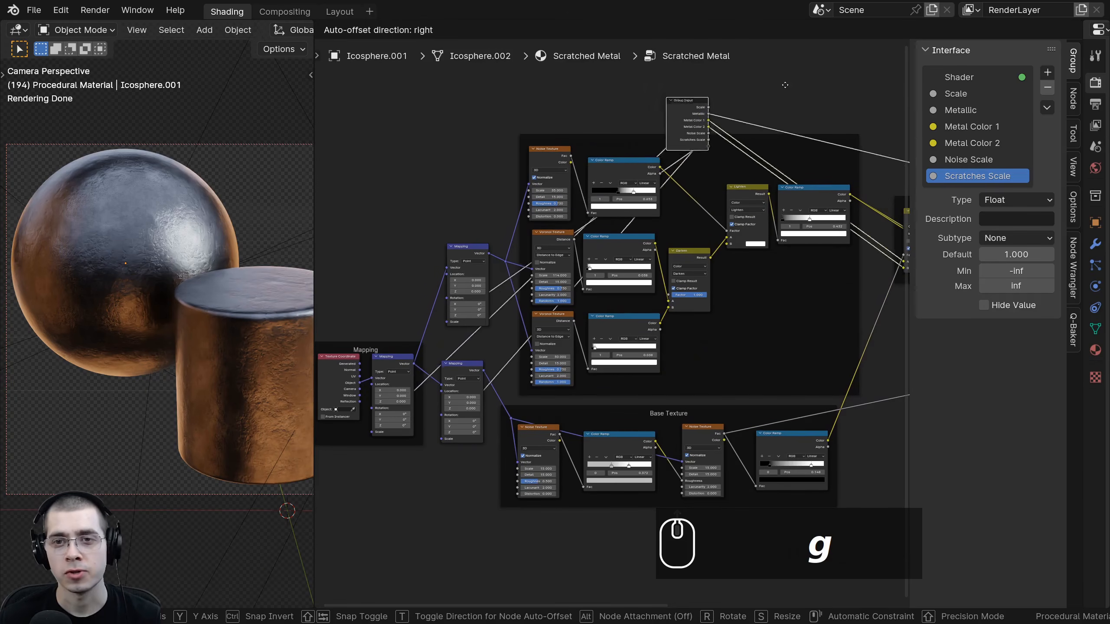
{"action": "middle_click_drag", "start_coordinate": [651, 135], "coordinate": [472, 210]}
{"action": "scroll", "coordinate": [546, 203], "scroll_direction": "up", "scroll_amount": 3}
{"action": "key", "text": "g"}
{"action": "left_click", "coordinate": [748, 180]}
{"action": "middle_click_drag", "start_coordinate": [747, 186], "coordinate": [646, 188]}
Expose the free color of the second Mix node in the Base Color frame as a group input named Scratches Color
{"action": "scroll", "coordinate": [681, 341], "scroll_direction": "up", "scroll_amount": 5}
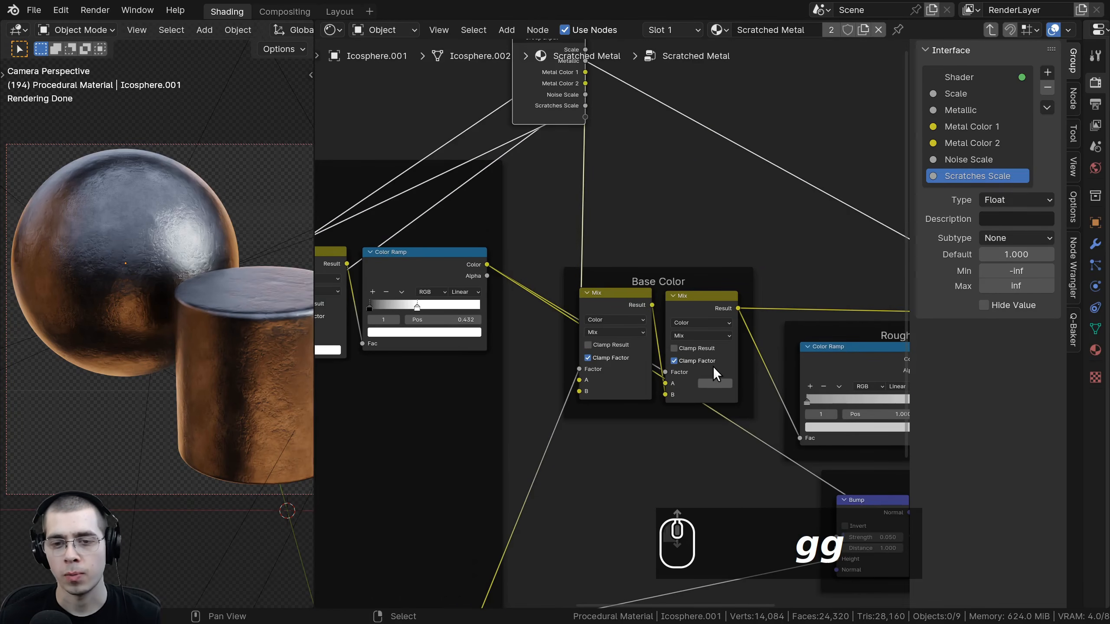
{"action": "scroll", "coordinate": [715, 421], "scroll_direction": "up", "scroll_amount": 1}
{"action": "middle_click_drag", "start_coordinate": [713, 366], "coordinate": [684, 482]}
{"action": "left_click_drag", "start_coordinate": [681, 483], "coordinate": [595, 199]}
{"action": "double_click", "coordinate": [965, 191]}
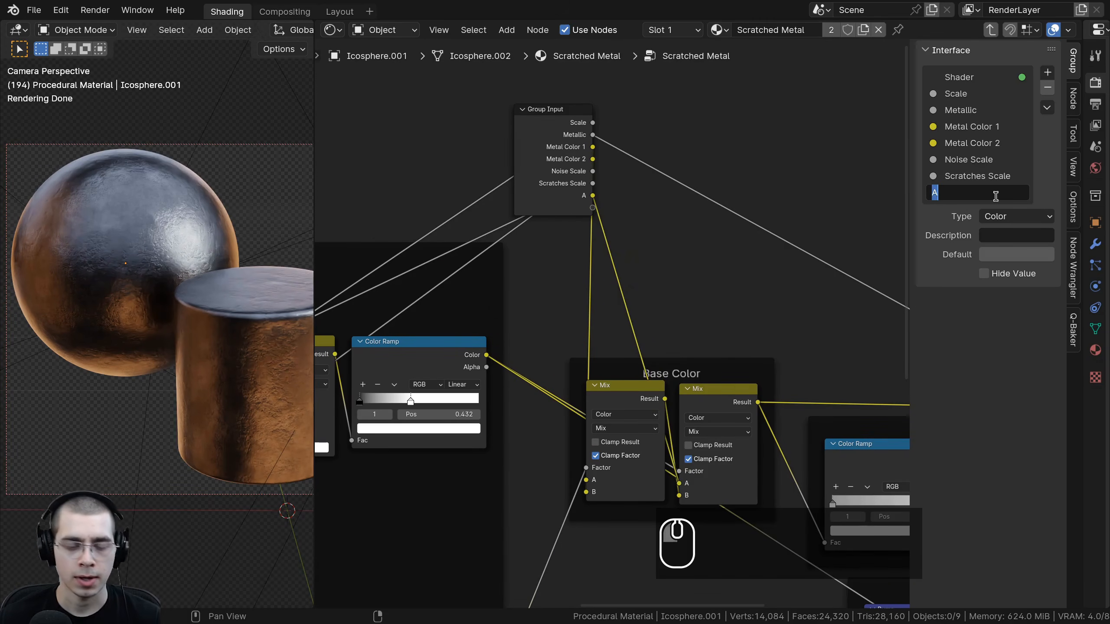
{"action": "type", "text": "Scratches Color"}
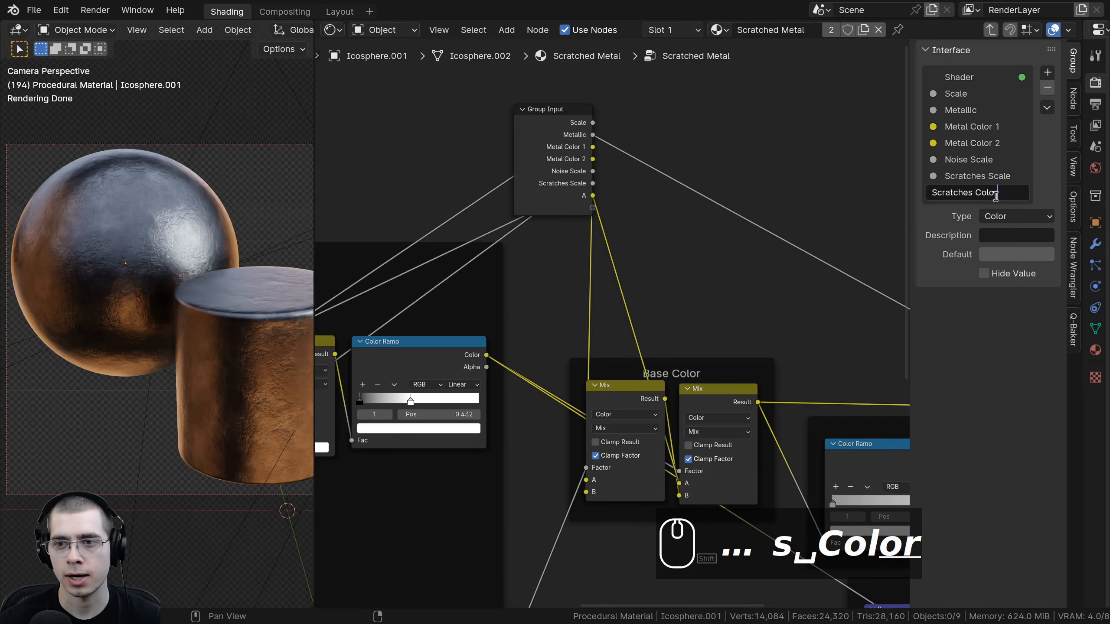
{"action": "key", "text": "Return"}
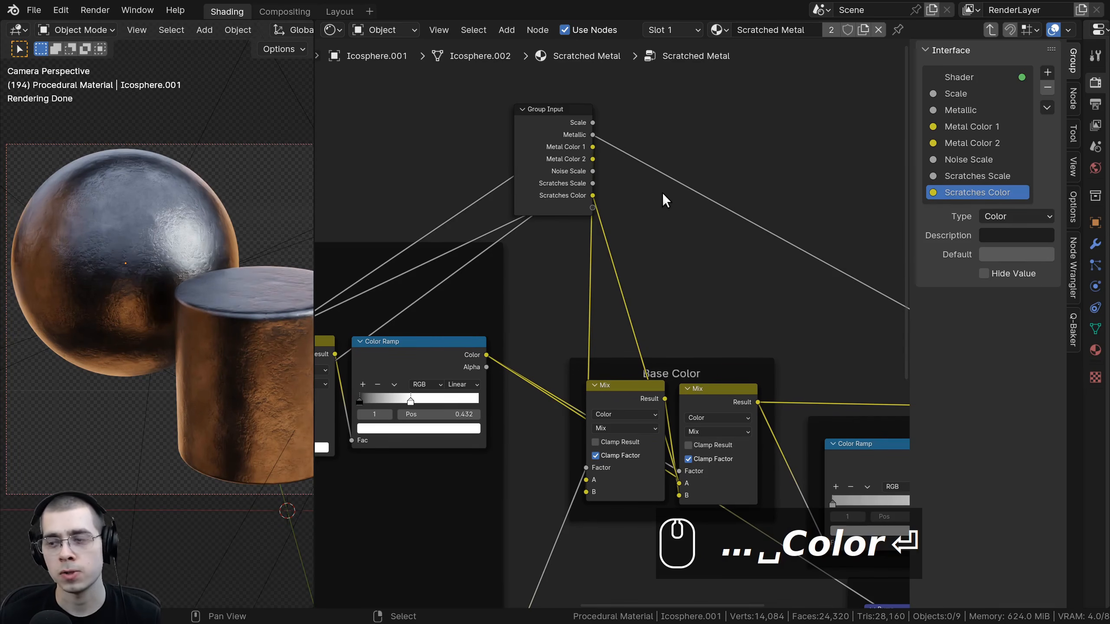
Try raising the Value of the Hue/Saturation/Value node in the Roughness frame to 2, and cancel the change
{"action": "scroll", "coordinate": [639, 272], "scroll_direction": "down", "scroll_amount": 3}
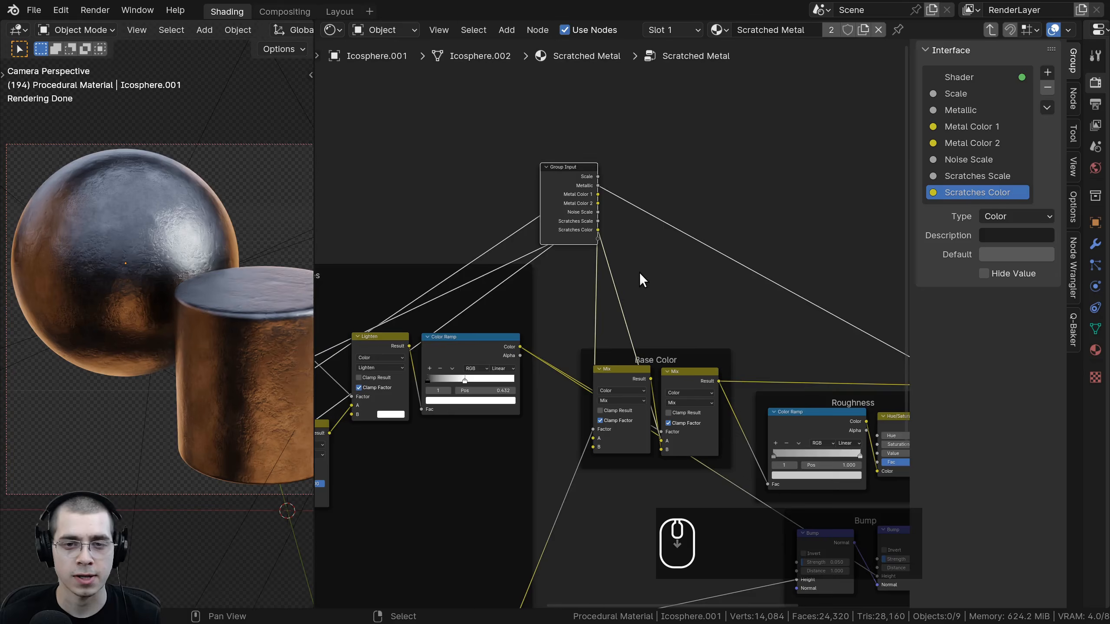
{"action": "scroll", "coordinate": [786, 309], "scroll_direction": "up", "scroll_amount": 2}
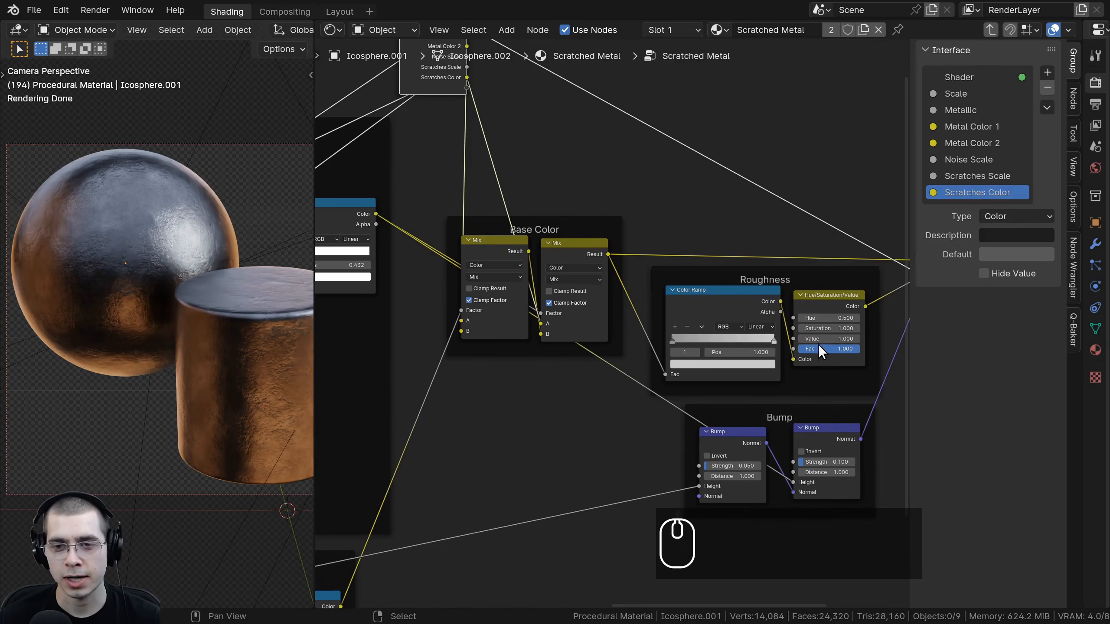
{"action": "left_click_drag", "start_coordinate": [818, 341], "coordinate": [838, 340]}
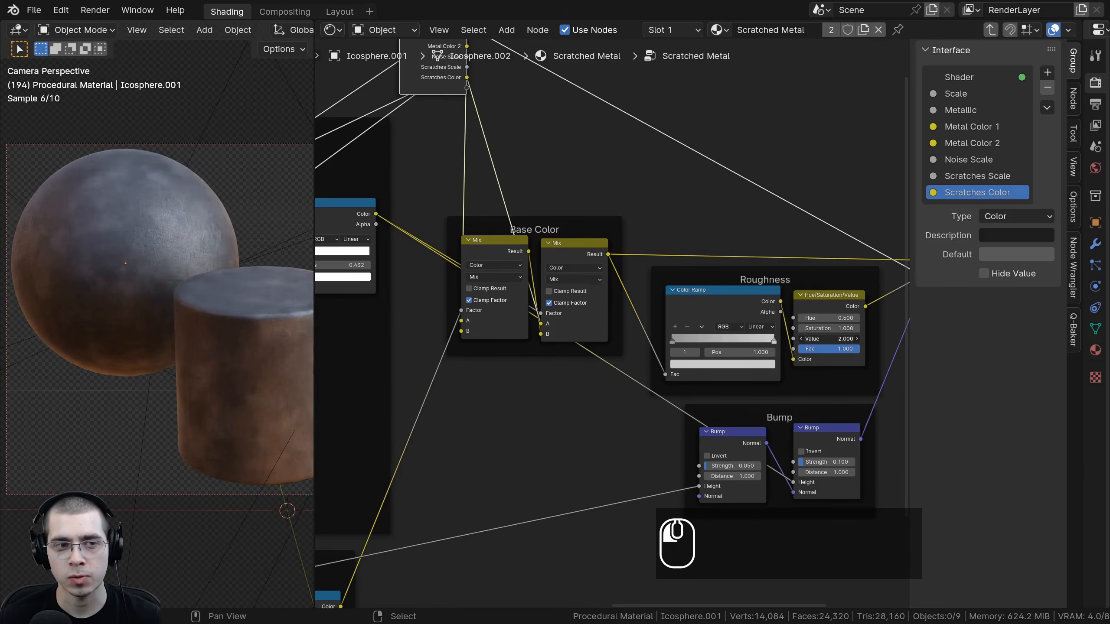
{"action": "right_click", "coordinate": [830, 339]}
Expose the Hue/Saturation/Value node's Value as a new group input and rename it Roughness
{"action": "middle_click_drag", "start_coordinate": [793, 339], "coordinate": [825, 424]}
{"action": "left_click_drag", "start_coordinate": [825, 423], "coordinate": [497, 171]}
{"action": "double_click", "coordinate": [954, 210]}
{"action": "type", "text": "R"}
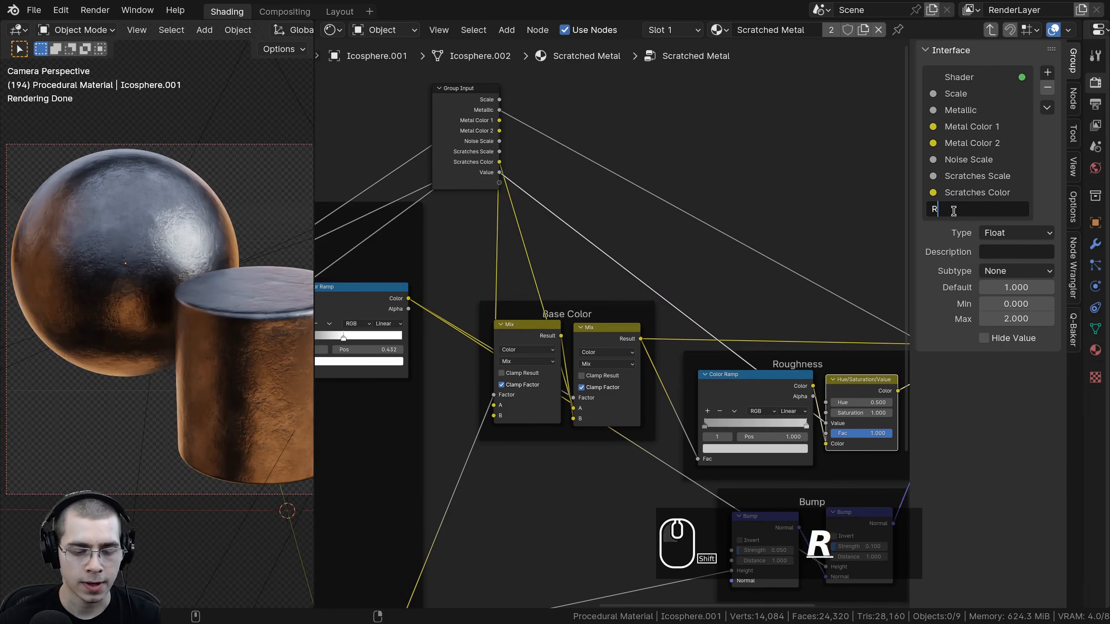
{"action": "type", "text": "oughness"}
{"action": "key", "text": "Return"}
Move the Group Input node below the Base Color frame, closer to the Bump nodes
{"action": "scroll", "coordinate": [558, 206], "scroll_direction": "down", "scroll_amount": 2}
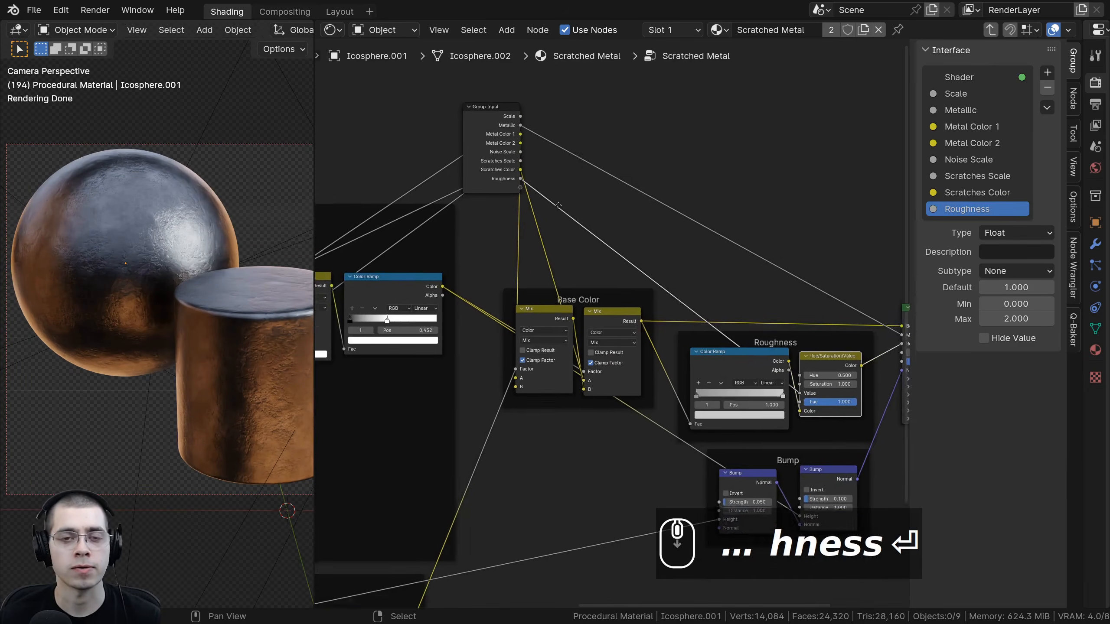
{"action": "key", "text": "g"}
{"action": "left_click", "coordinate": [568, 432]}
{"action": "scroll", "coordinate": [614, 358], "scroll_direction": "up", "scroll_amount": 2}
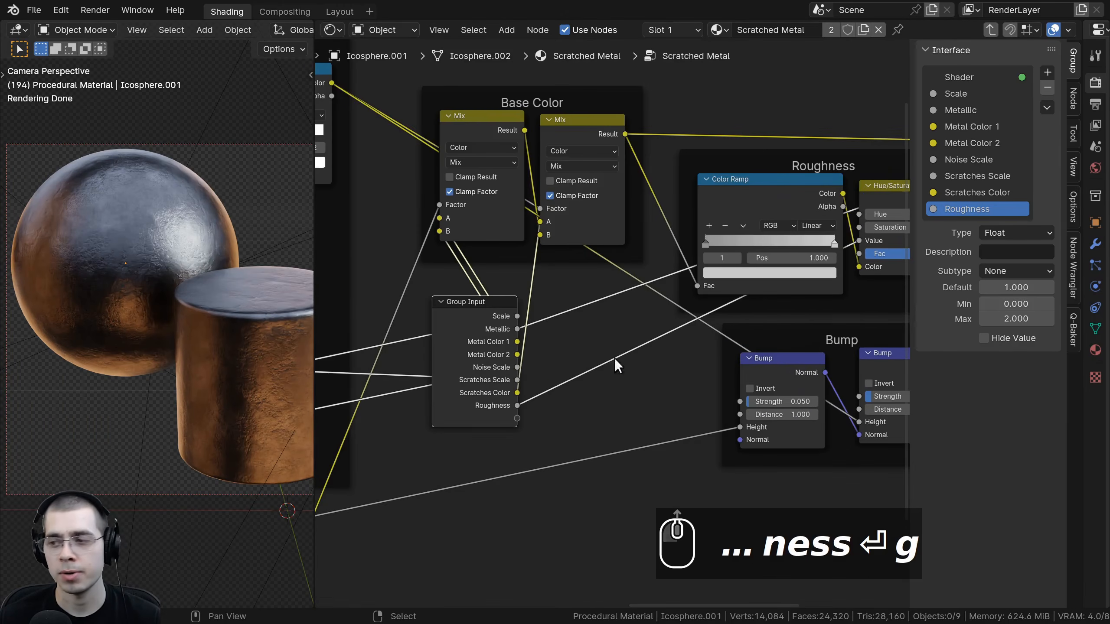
{"action": "middle_click_drag", "start_coordinate": [660, 361], "coordinate": [655, 351]}
Expose the first Bump node's Strength as a new group input and rename it Noise Bump Strength
{"action": "middle_click_drag", "start_coordinate": [715, 410], "coordinate": [672, 373]}
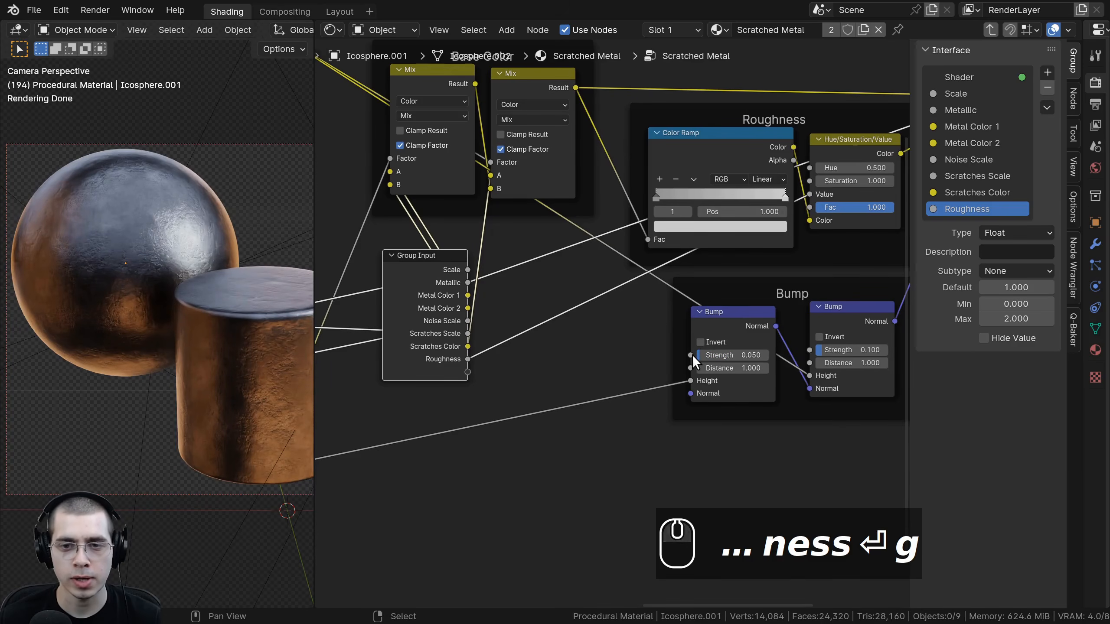
{"action": "left_click_drag", "start_coordinate": [690, 355], "coordinate": [486, 369]}
{"action": "left_click_drag", "start_coordinate": [472, 371], "coordinate": [468, 372]}
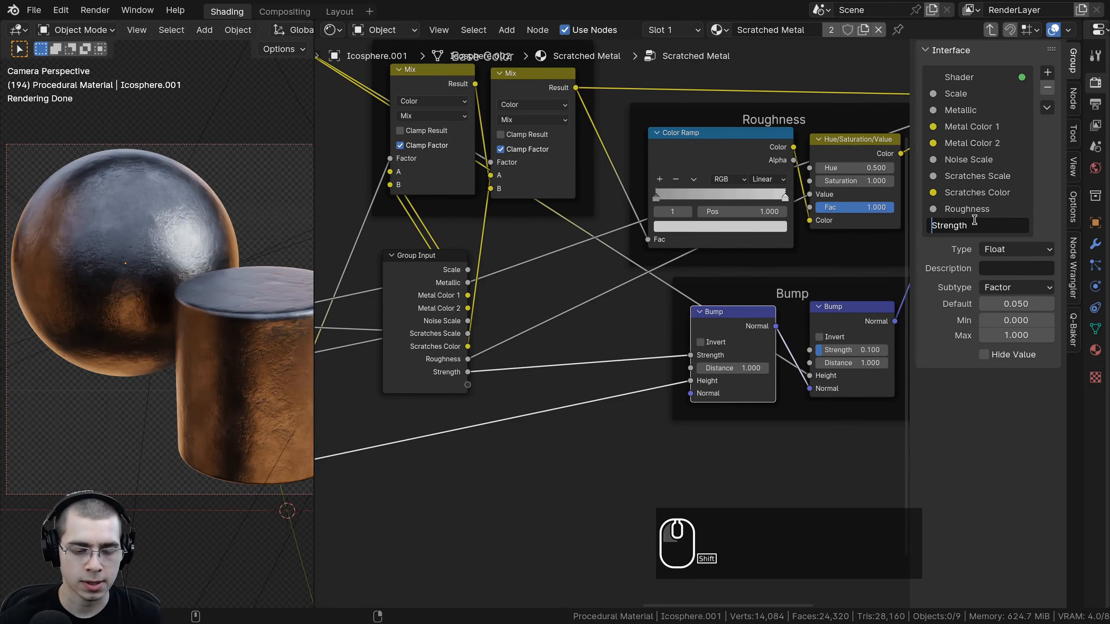
{"action": "type", "text": "e"}
{"action": "key", "text": "Return"}
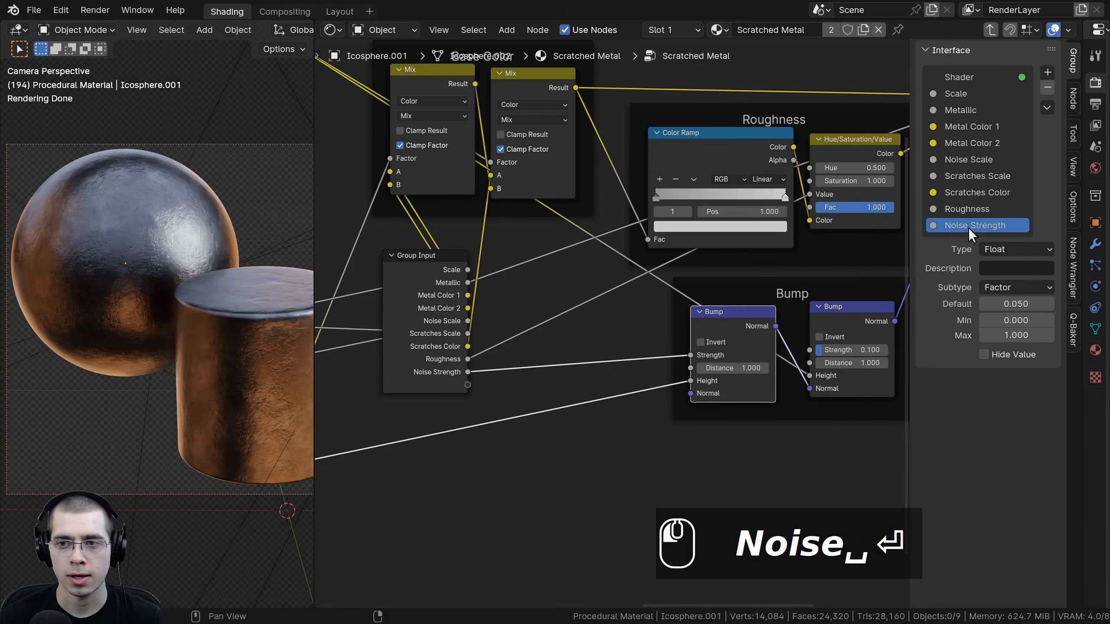
{"action": "type", "text": "B"}
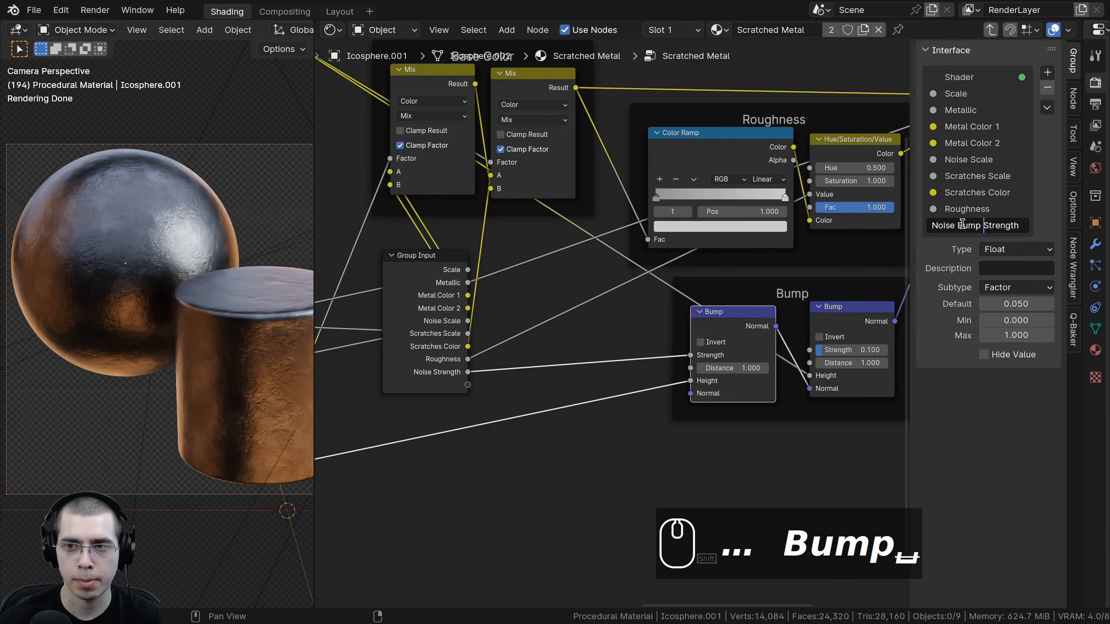
{"action": "type", "text": "ump"}
{"action": "key", "text": "Return"}
Expose the second Bump node's Strength as a new group input and rename it Scratches Bump Strength
{"action": "middle_click_drag", "start_coordinate": [879, 308], "coordinate": [855, 271]}
{"action": "left_click", "coordinate": [808, 282]}
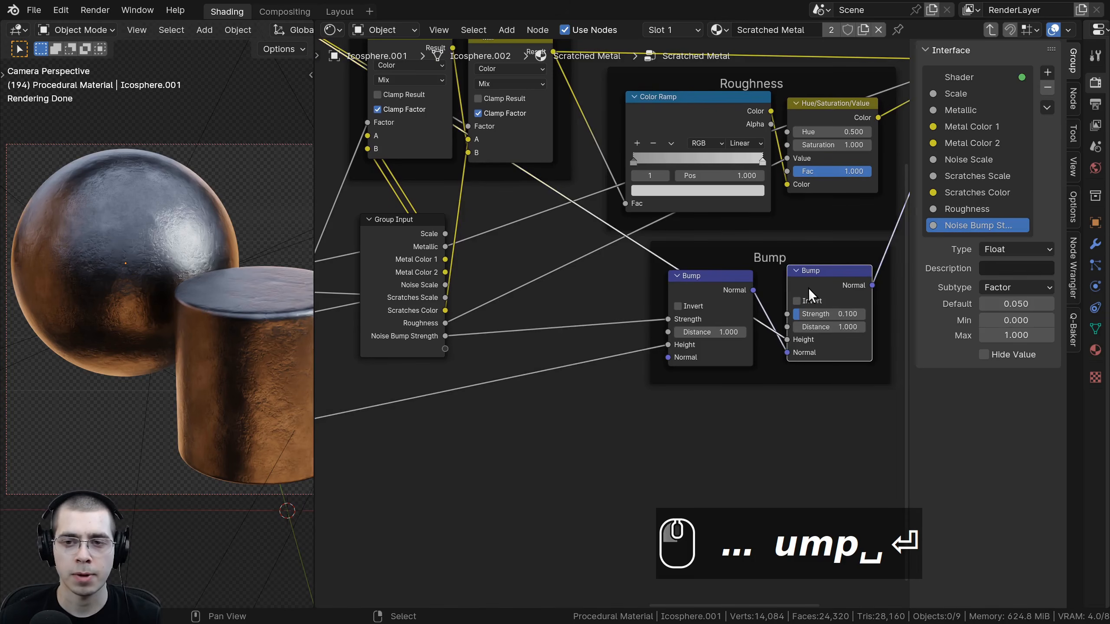
{"action": "left_click_drag", "start_coordinate": [806, 313], "coordinate": [445, 349]}
{"action": "right_click", "coordinate": [823, 314]}
{"action": "left_click", "coordinate": [947, 240]}
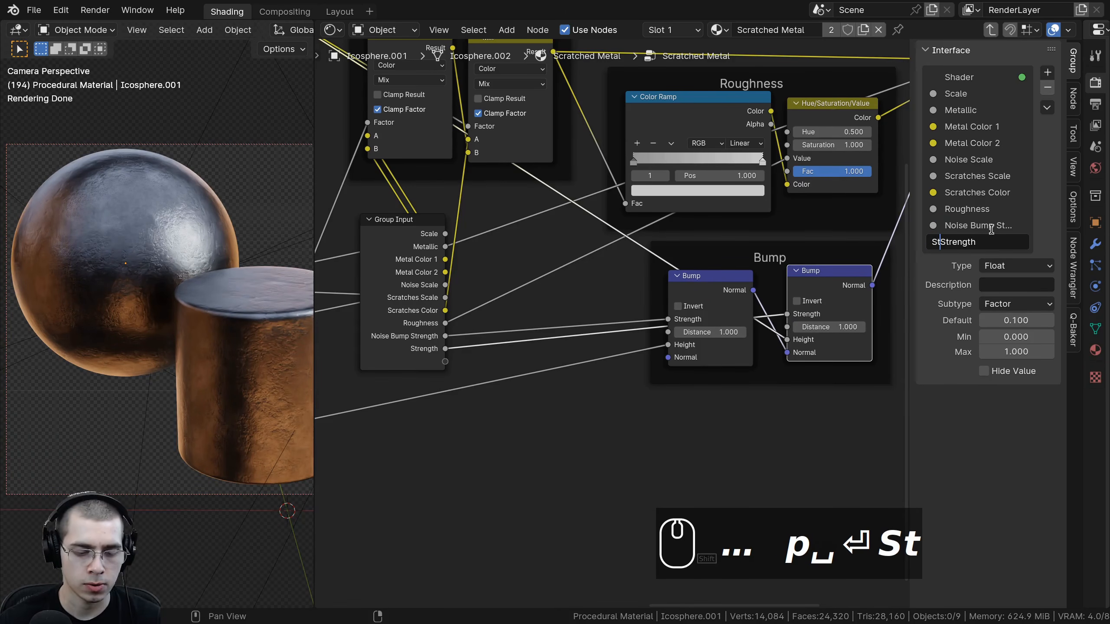
{"action": "type", "text": "Scratche"}
{"action": "key", "text": "BackSpace"}
{"action": "type", "text": "s Bump"}
{"action": "key", "text": "Return"}
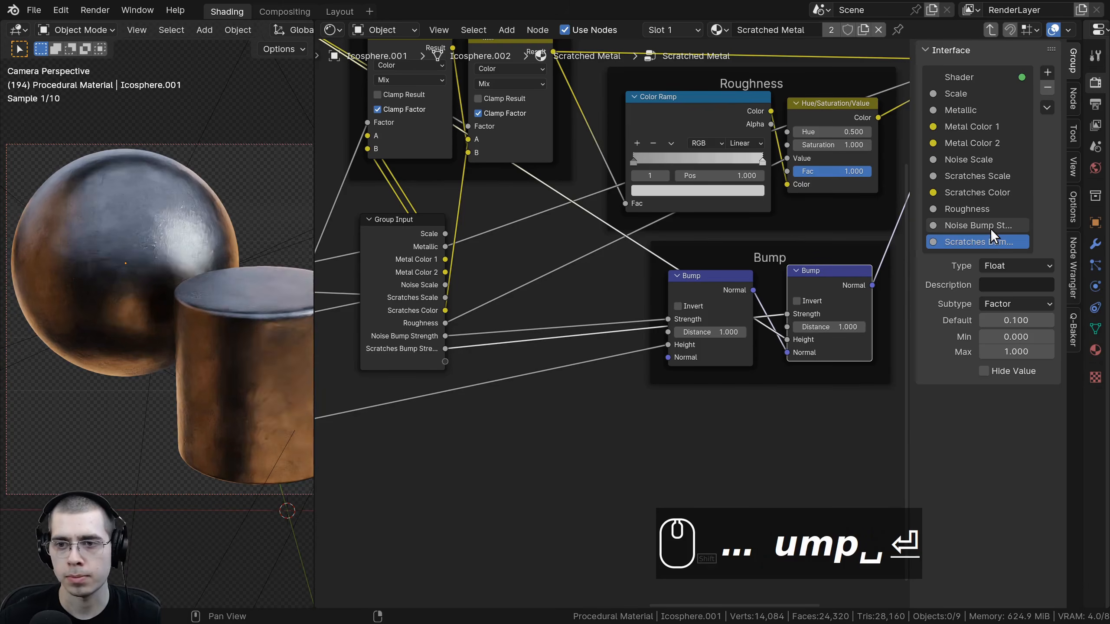
Move the Group Input node back to the start of the node tree, just below the Mapping frame
{"action": "scroll", "coordinate": [399, 267], "scroll_direction": "down", "scroll_amount": 2}
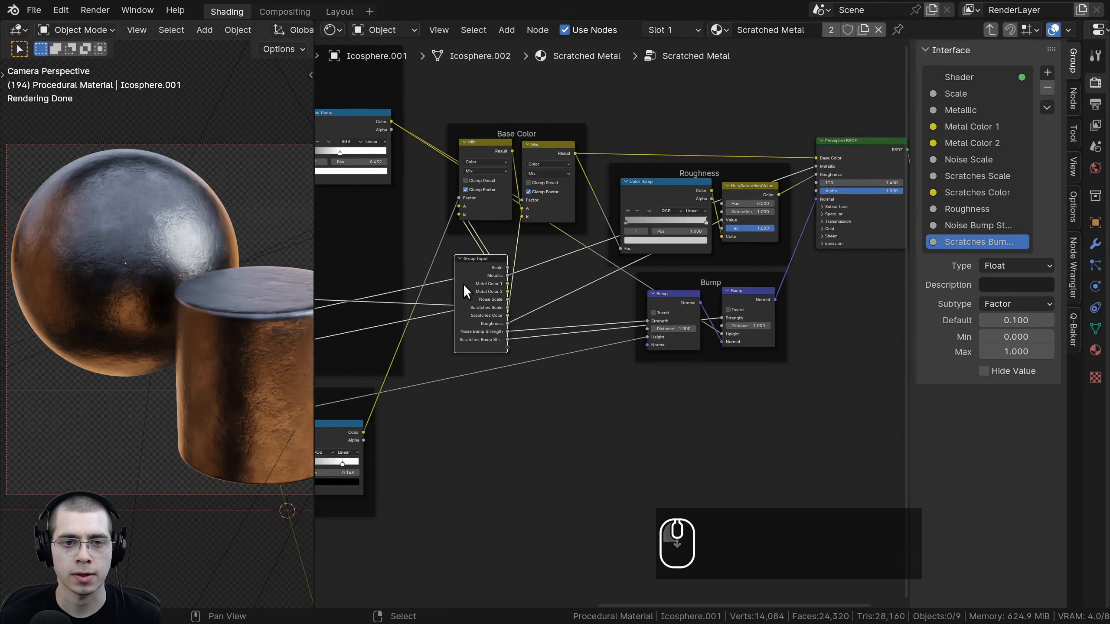
{"action": "scroll", "coordinate": [524, 288], "scroll_direction": "down", "scroll_amount": 2}
{"action": "scroll", "coordinate": [601, 296], "scroll_direction": "up", "scroll_amount": 2}
{"action": "key", "text": "g"}
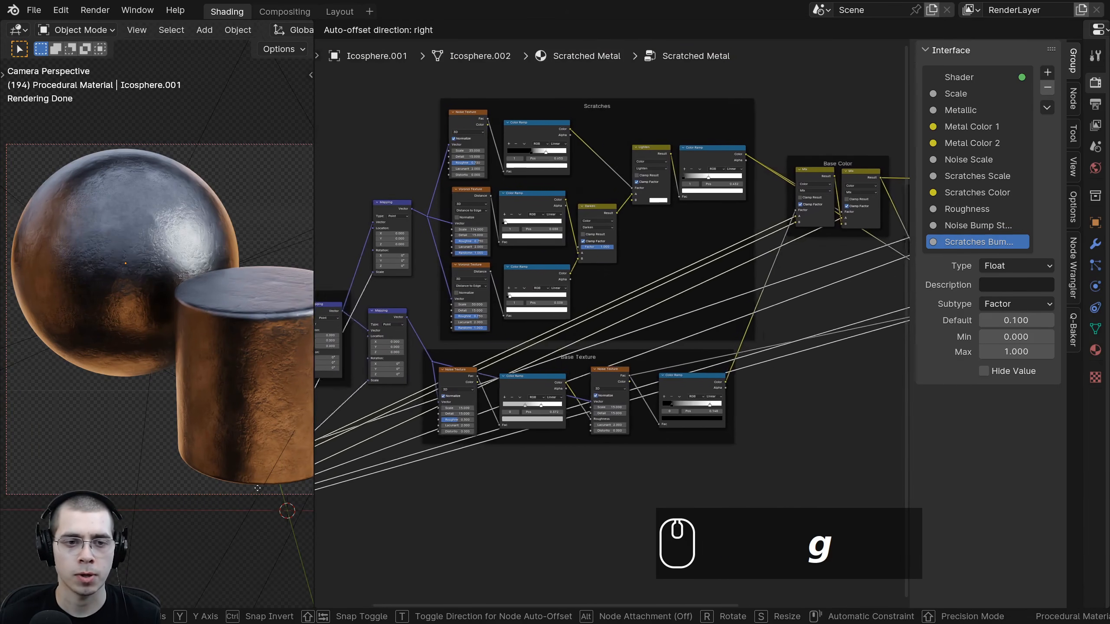
{"action": "left_click", "coordinate": [383, 433]}
{"action": "middle_click_drag", "start_coordinate": [383, 433], "coordinate": [417, 431]}
{"action": "key", "text": "g"}
{"action": "left_click", "coordinate": [373, 436]}
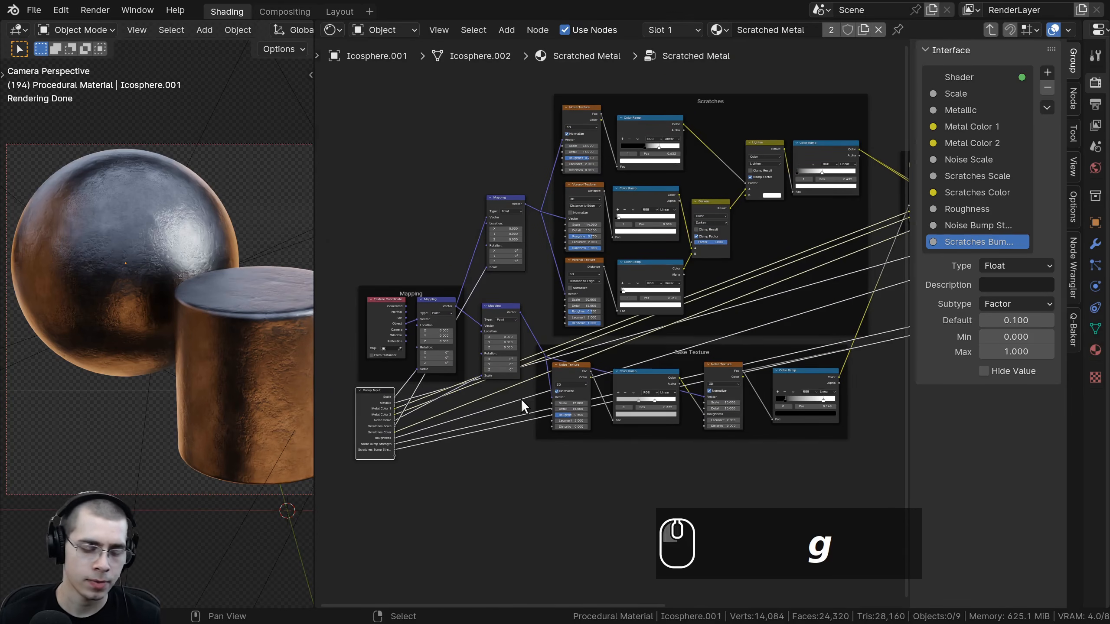
{"action": "middle_click_drag", "start_coordinate": [682, 282], "coordinate": [672, 282]}
Exit the Scratched Metal node group, hide the node editor's sidebar and widen the 3D viewport
{"action": "key", "text": "Tab"}
{"action": "scroll", "coordinate": [683, 274], "scroll_direction": "up", "scroll_amount": 4}
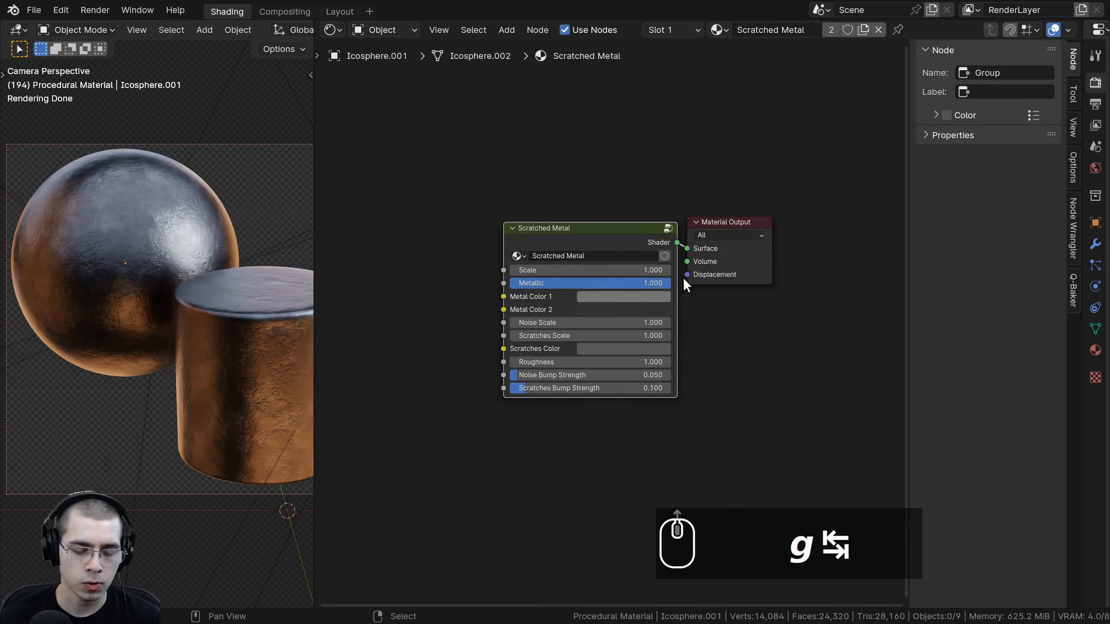
{"action": "key", "text": "n"}
{"action": "scroll", "coordinate": [665, 279], "scroll_direction": "up", "scroll_amount": 2}
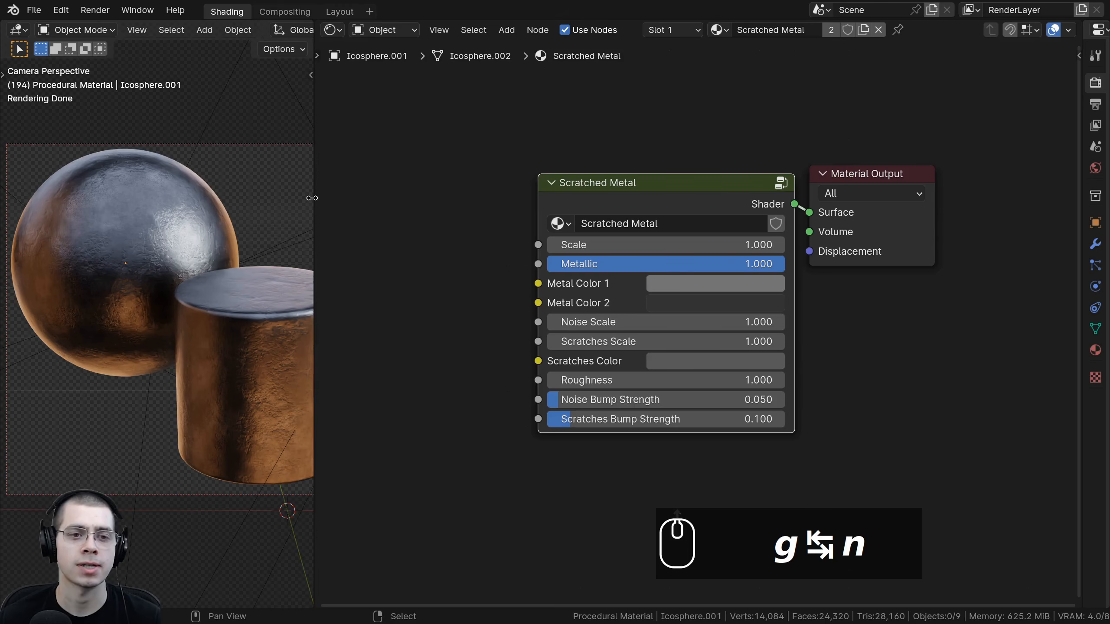
{"action": "left_click_drag", "start_coordinate": [312, 198], "coordinate": [522, 198]}
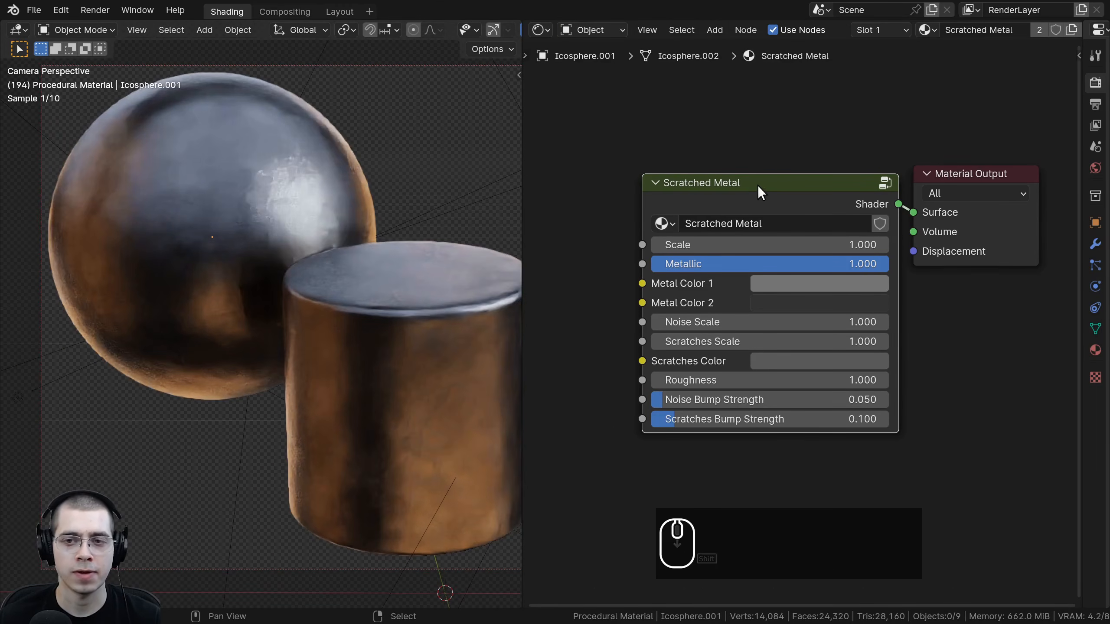
{"action": "scroll", "coordinate": [310, 217], "scroll_direction": "down", "scroll_amount": 2}
{"action": "scroll", "coordinate": [770, 258], "scroll_direction": "up", "scroll_amount": 2}
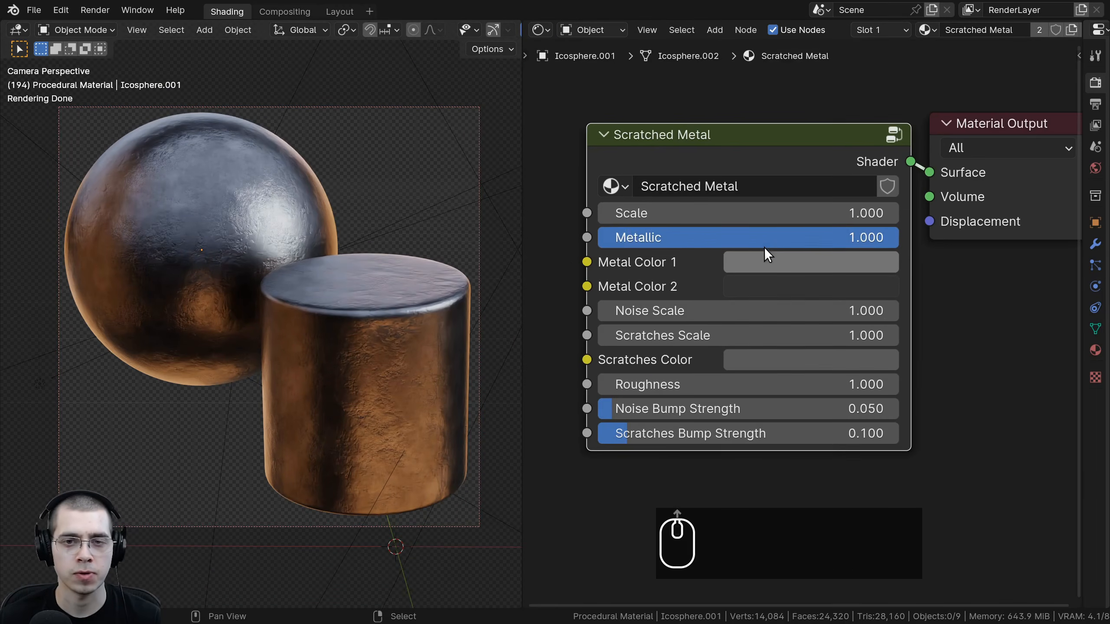
Try different Scale and Metallic values on the Scratched Metal group node, and cancel both changes
{"action": "left_click_drag", "start_coordinate": [706, 213], "coordinate": [431, 242]}
{"action": "right_click", "coordinate": [713, 213]}
{"action": "right_click", "coordinate": [730, 242]}
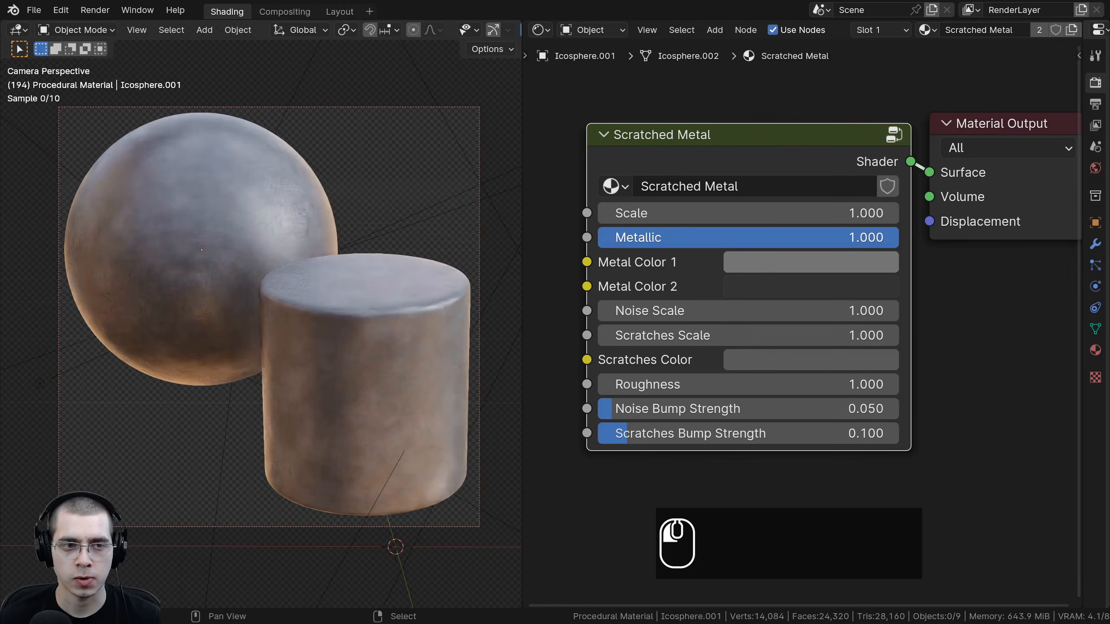
Try a different Metal Color 1 on the Scratched Metal group node, and cancel the change
{"action": "left_click", "coordinate": [773, 263]}
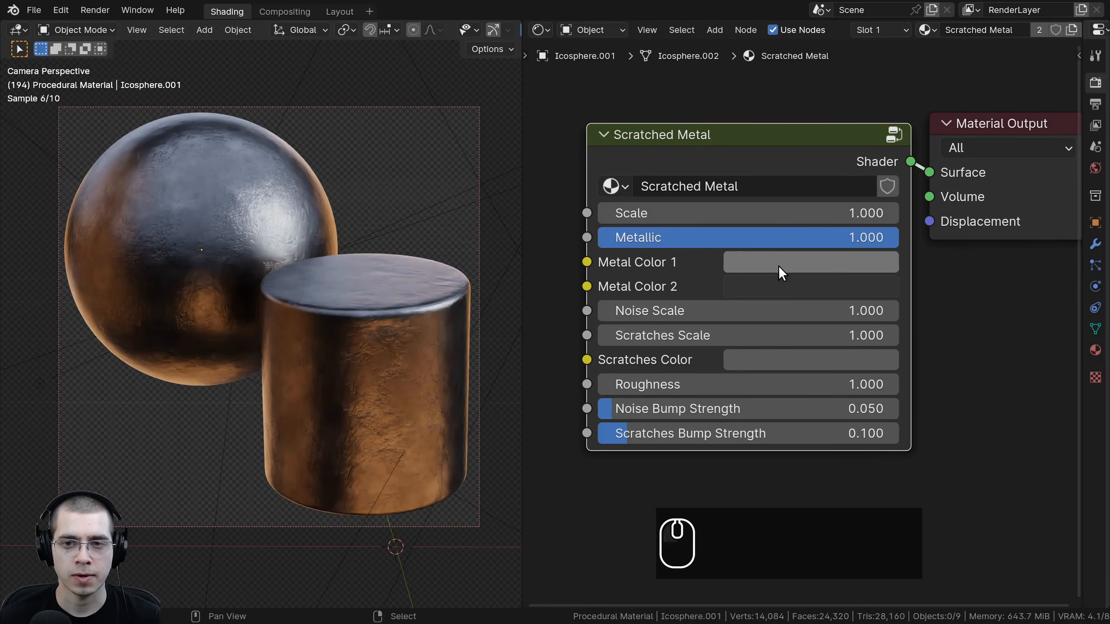
{"action": "left_click", "coordinate": [778, 265]}
{"action": "left_click_drag", "start_coordinate": [764, 377], "coordinate": [666, 348]}
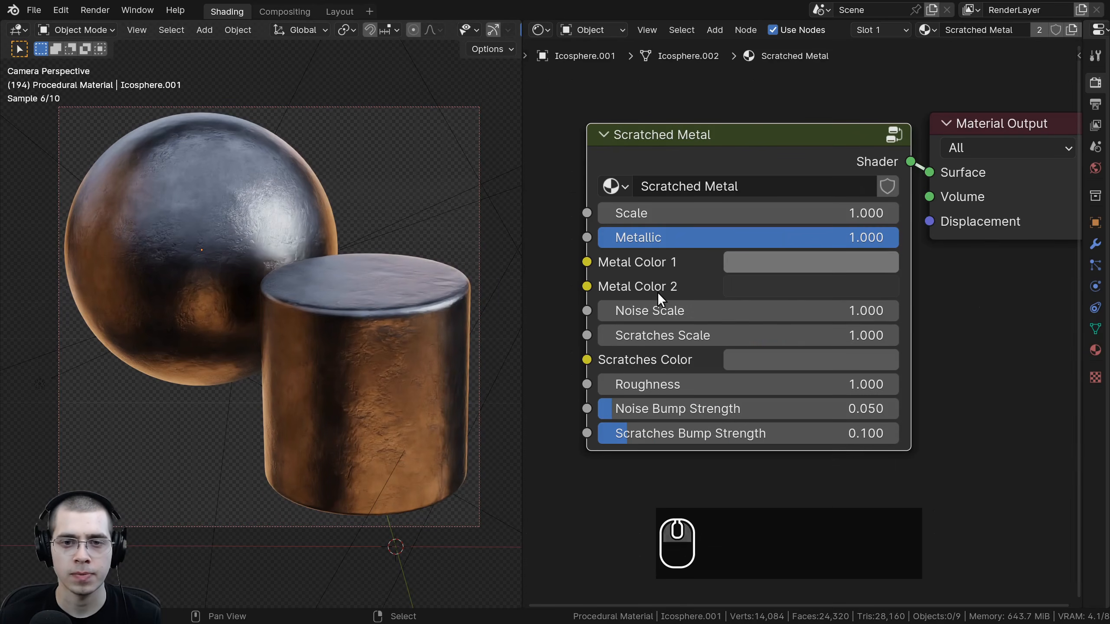
Try raising Noise Scale to about 25 and Scratches Scale to about 2.2, and cancel both changes
{"action": "left_click_drag", "start_coordinate": [645, 312], "coordinate": [830, 312]}
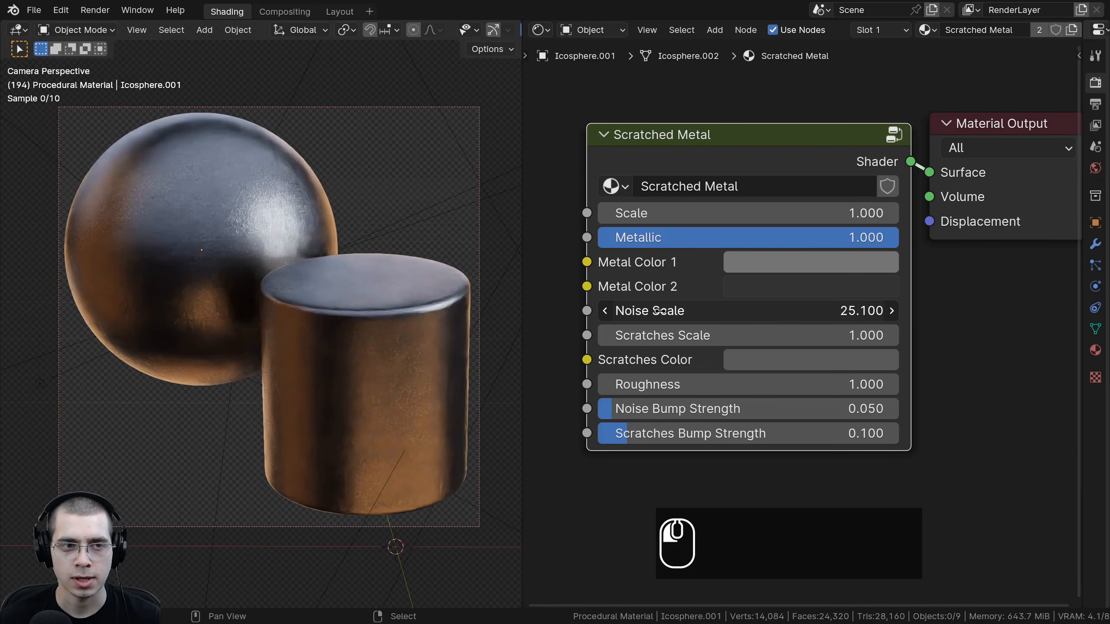
{"action": "left_click_drag", "start_coordinate": [660, 311], "coordinate": [590, 311]}
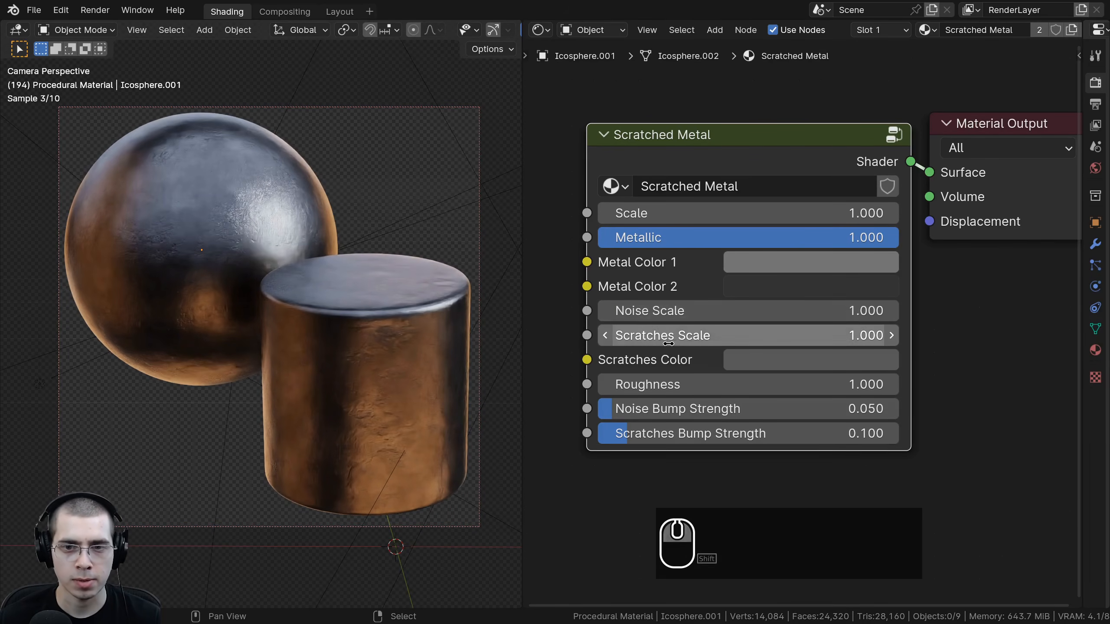
{"action": "left_click_drag", "start_coordinate": [659, 335], "coordinate": [684, 335]}
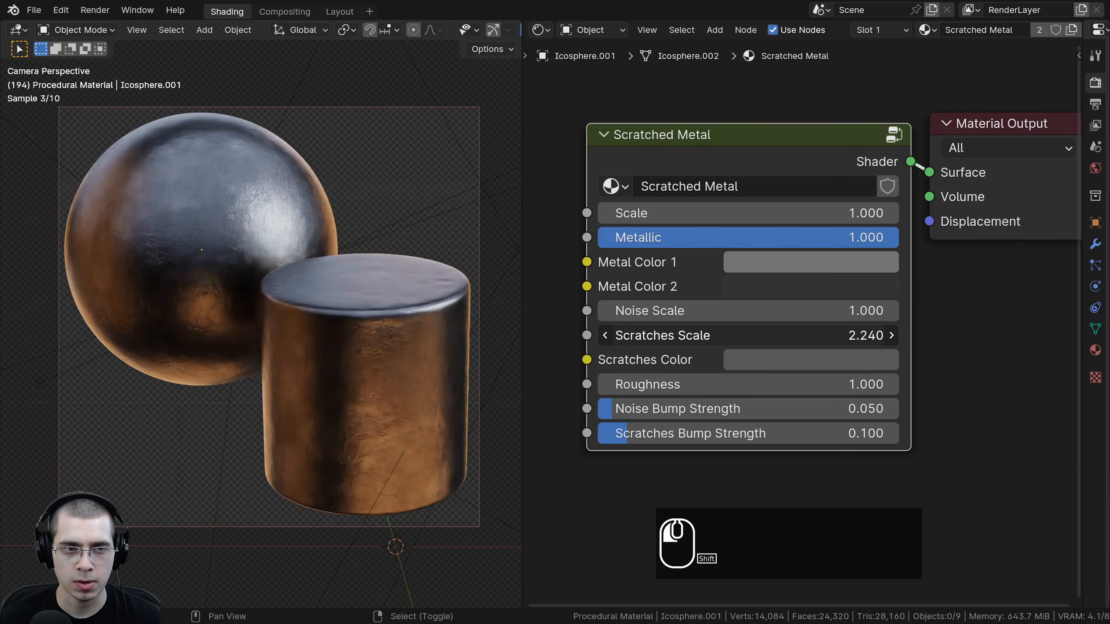
{"action": "right_click", "coordinate": [729, 335]}
Try a different brightness and a reddish tint for the Scratches Color, and restore the original grey
{"action": "left_click", "coordinate": [733, 363]}
{"action": "left_click_drag", "start_coordinate": [881, 109], "coordinate": [881, 195]}
{"action": "scroll", "coordinate": [781, 178], "scroll_direction": "up", "scroll_amount": 5}
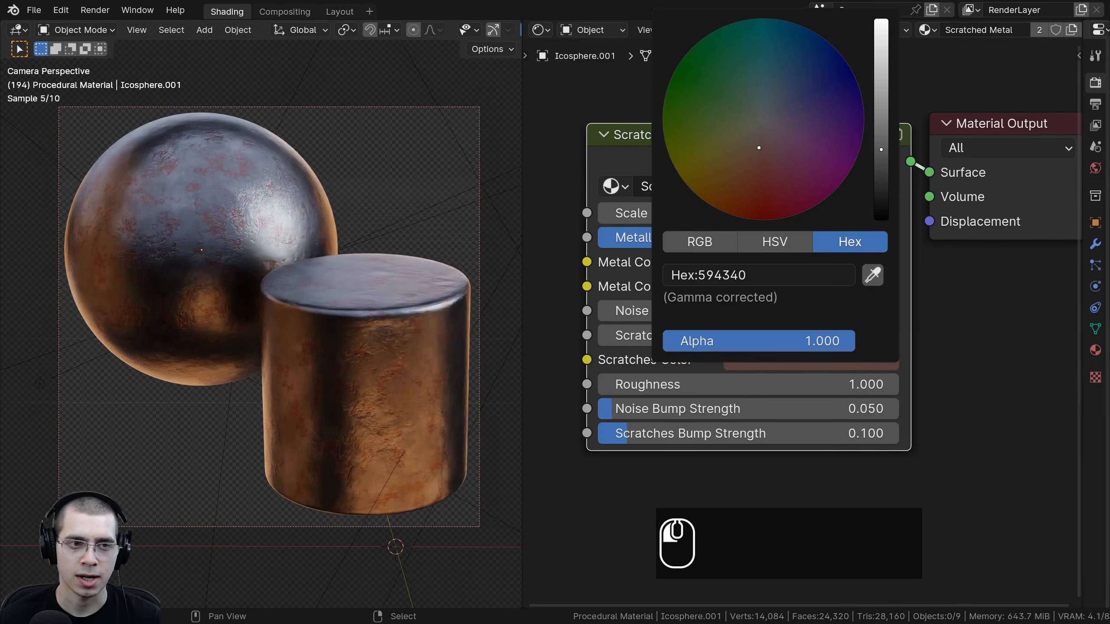
{"action": "left_click_drag", "start_coordinate": [760, 146], "coordinate": [735, 156]}
{"action": "right_click", "coordinate": [735, 156]}
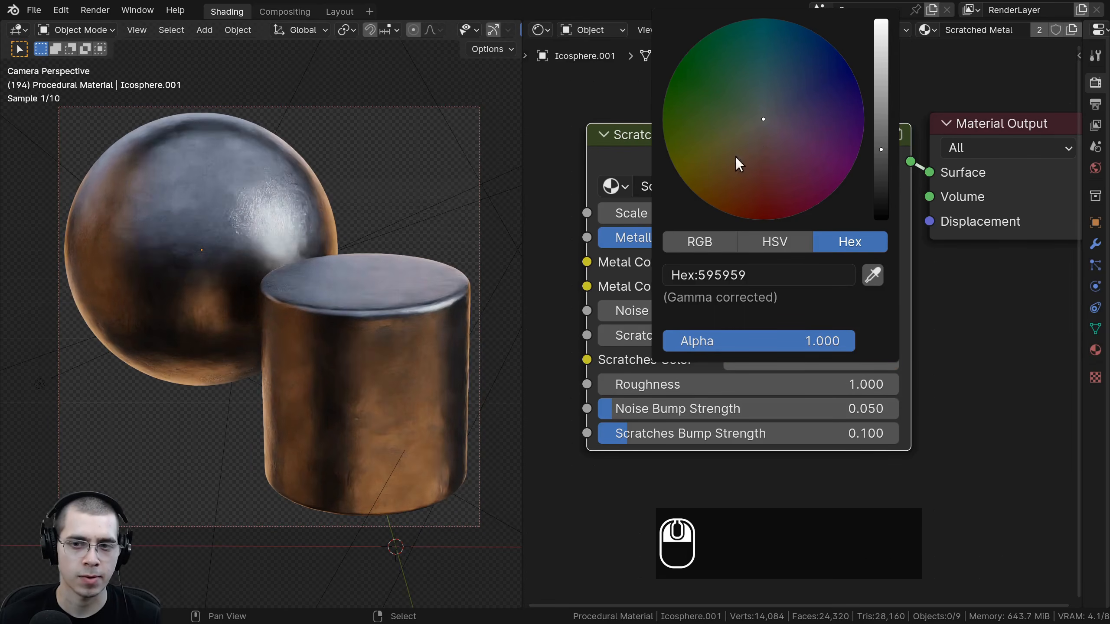
Try raising Roughness to 2 and varying the two bump strengths, and restore the original values
{"action": "left_click_drag", "start_coordinate": [742, 384], "coordinate": [813, 384]}
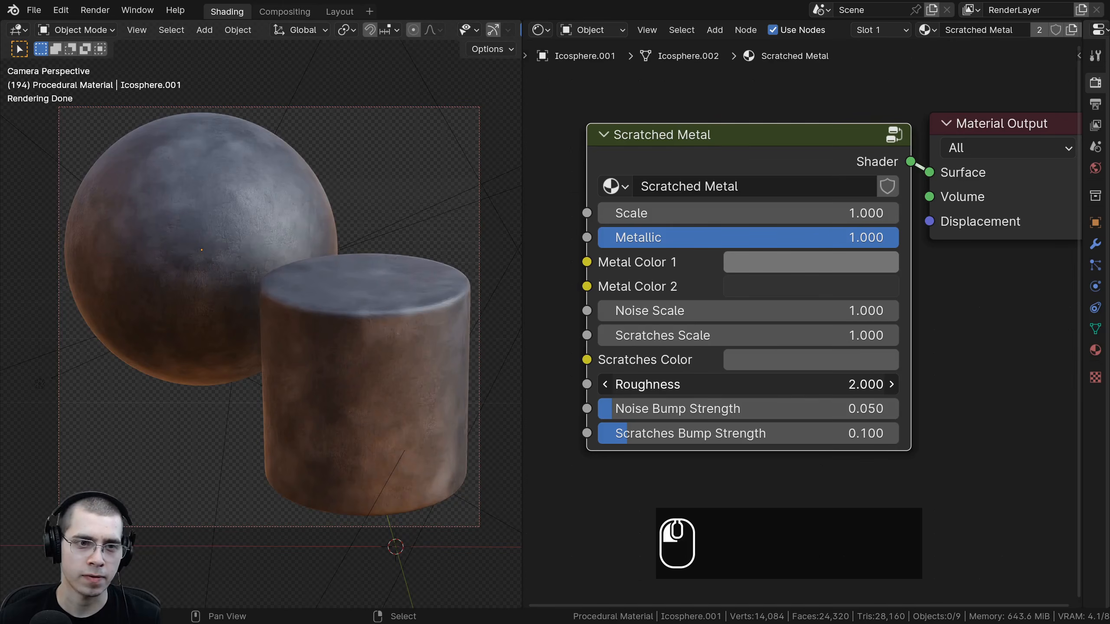
{"action": "mouse_move", "coordinate": [733, 384]}
{"action": "left_mouse_down"}
{"action": "mouse_move", "coordinate": [771, 384]}
{"action": "mouse_move", "coordinate": [753, 384]}
{"action": "left_mouse_up"}
{"action": "left_click_drag", "start_coordinate": [655, 409], "coordinate": [621, 433]}
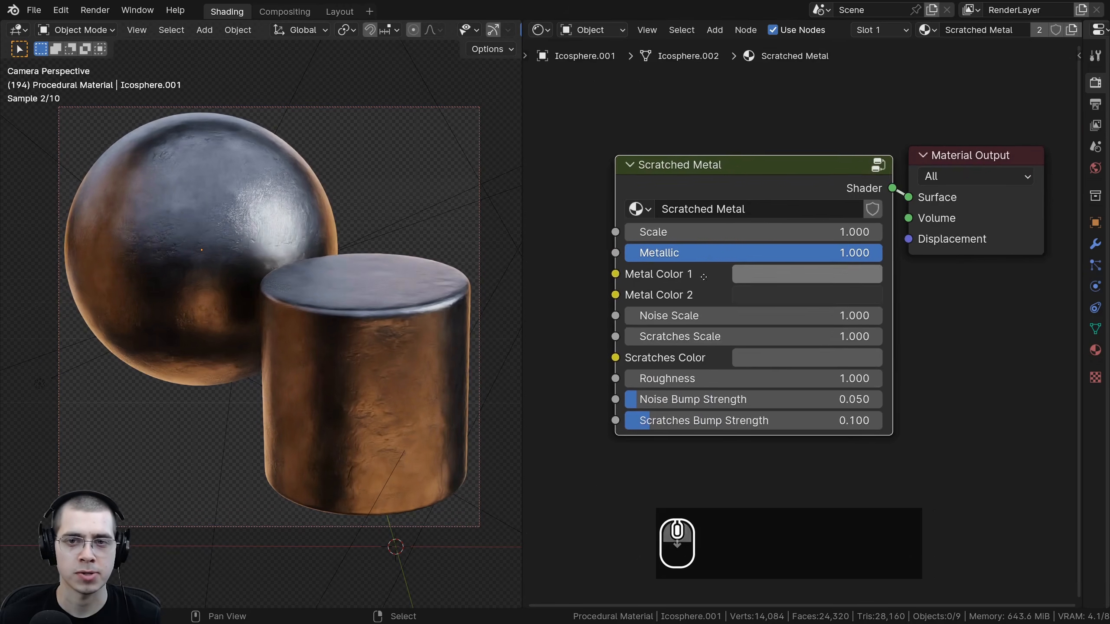